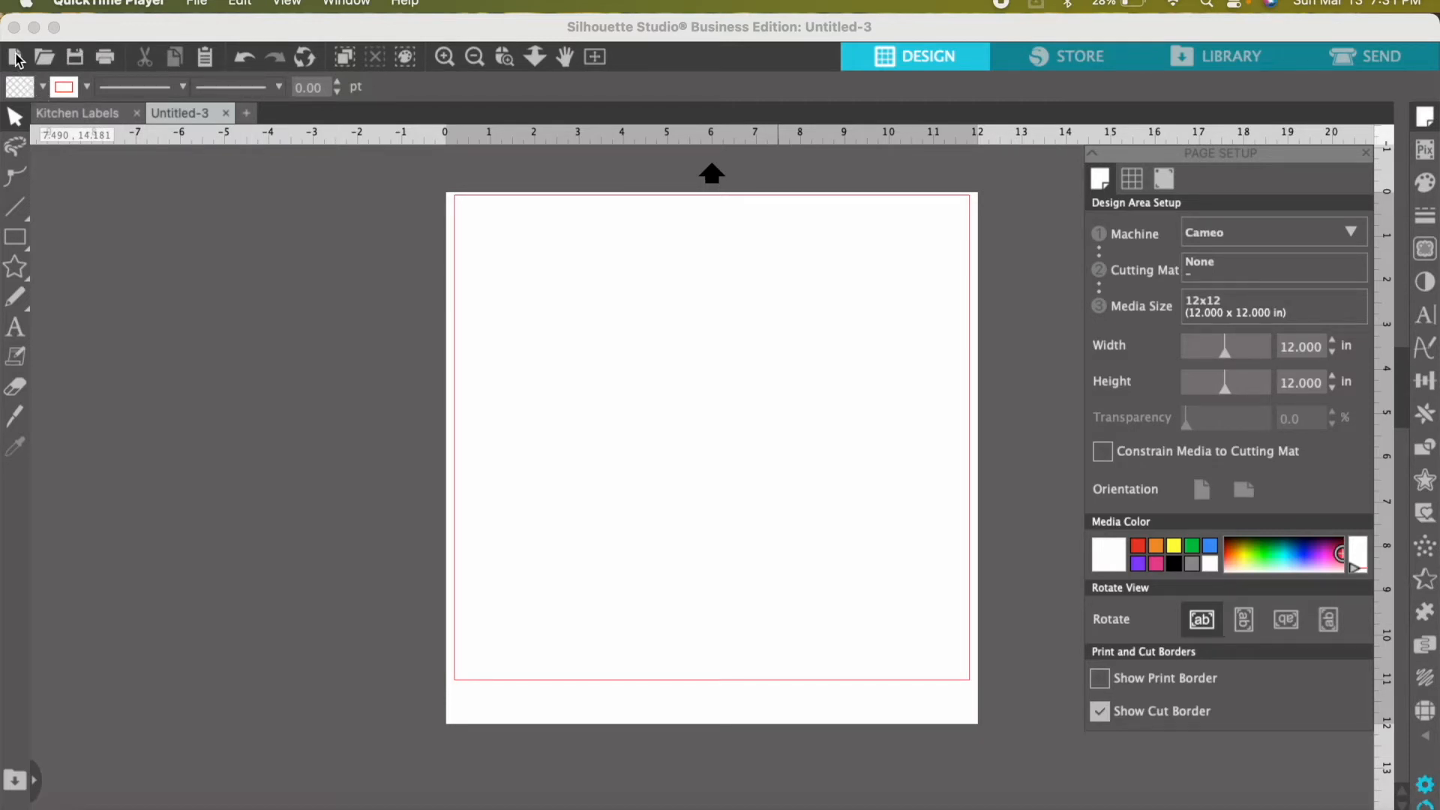
- Create two new blank drawings and go back to the Untitled-3 drawing
click(15, 58)
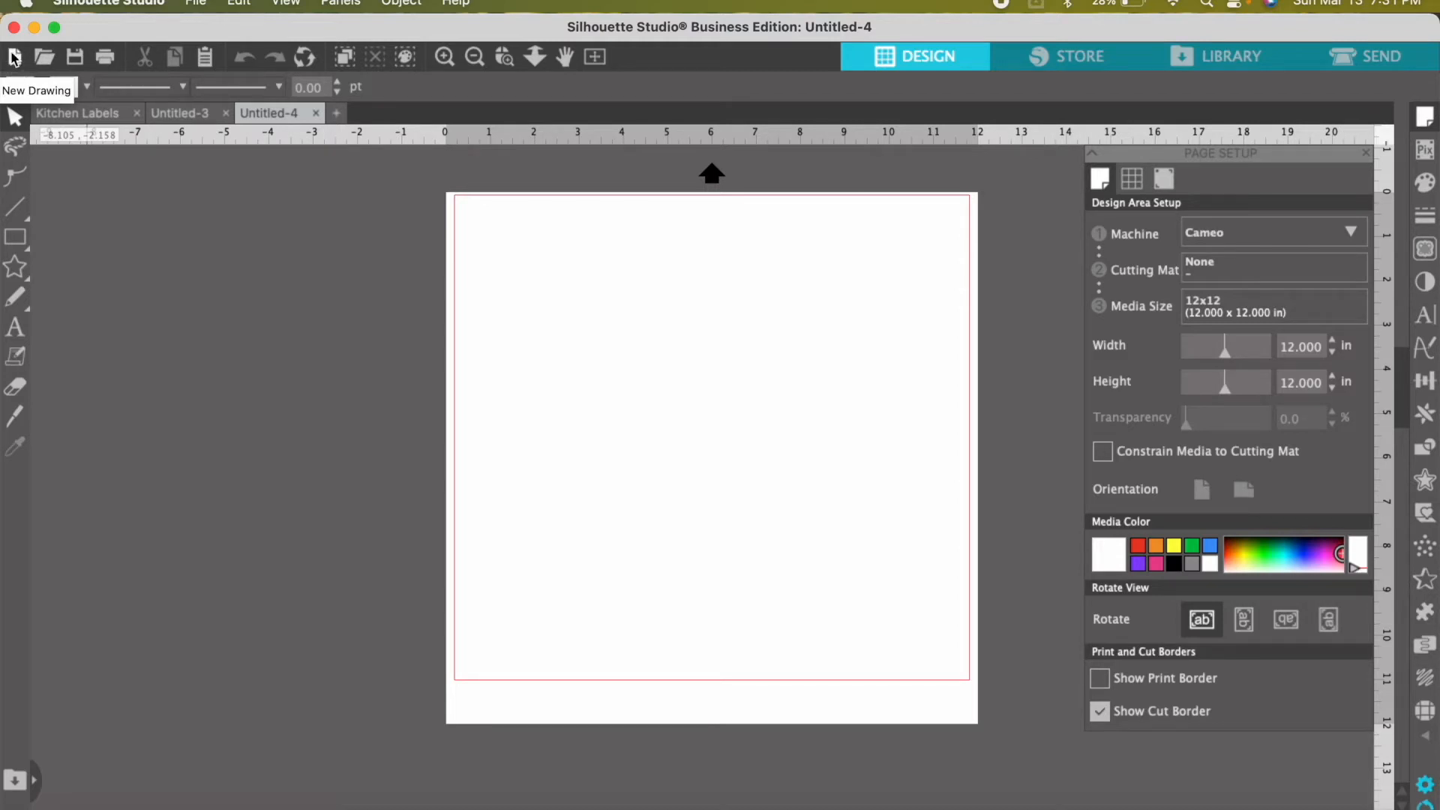
click(13, 57)
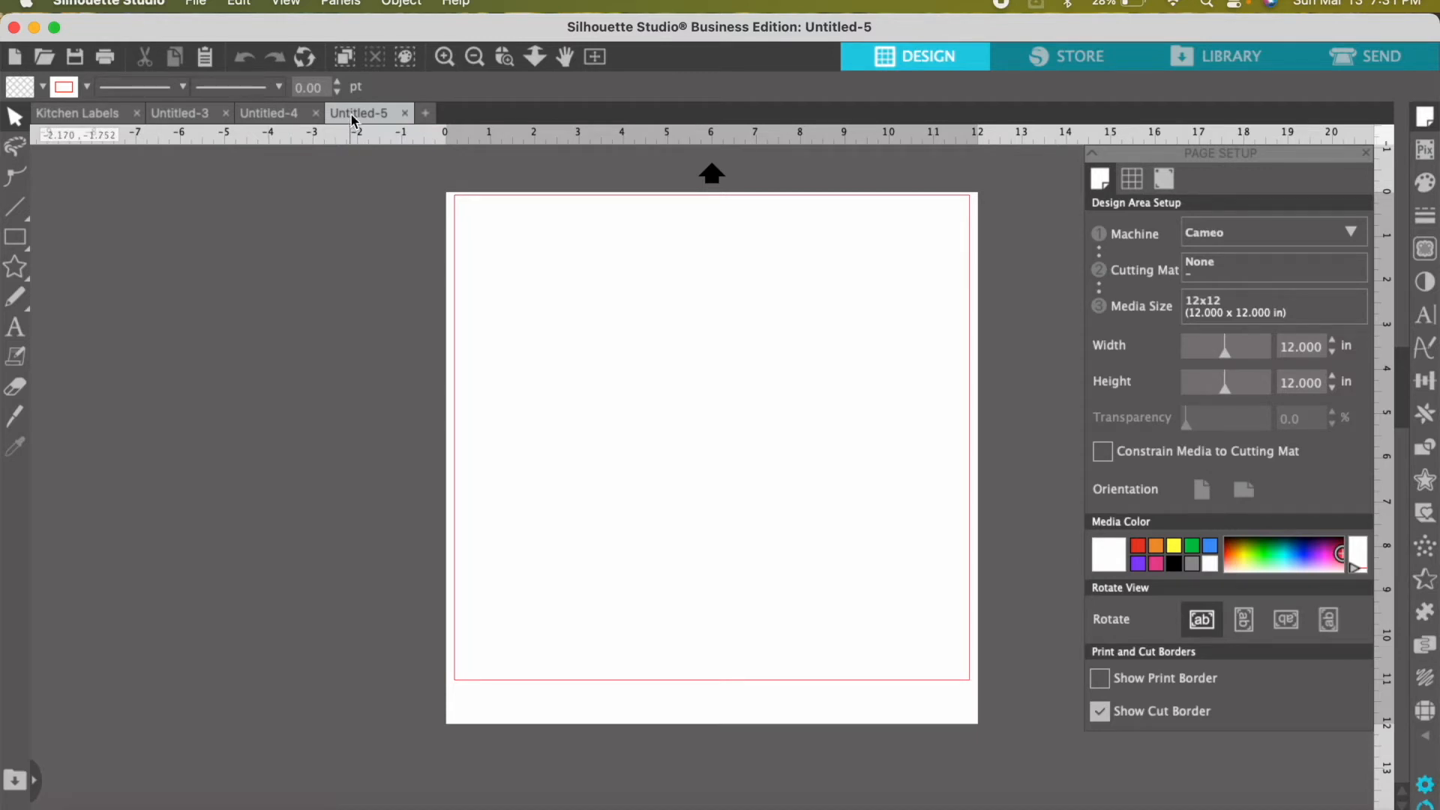
click(274, 113)
click(180, 114)
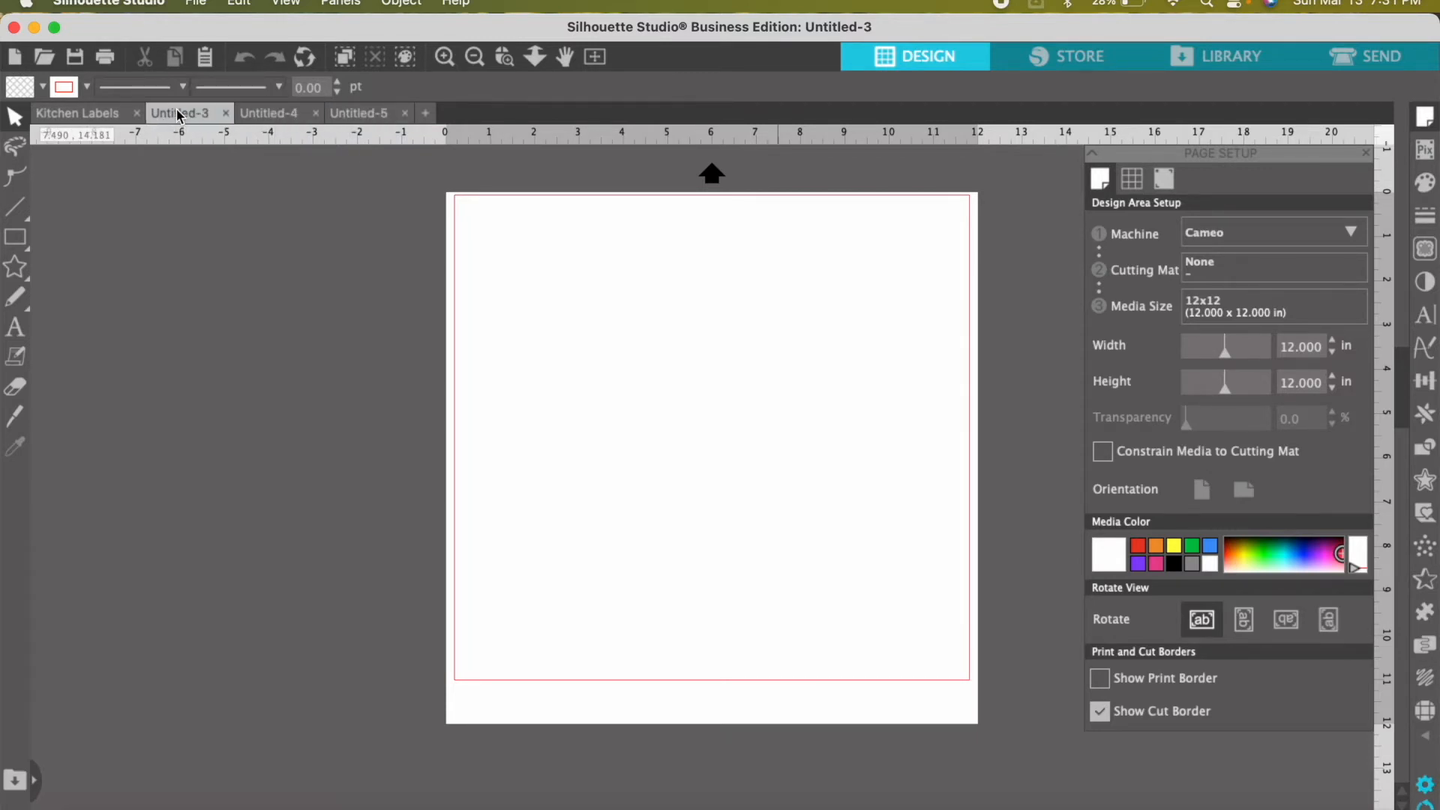
- Look through the open drawings, from Kitchen Labels to Untitled-5, and return to Untitled-3
click(90, 113)
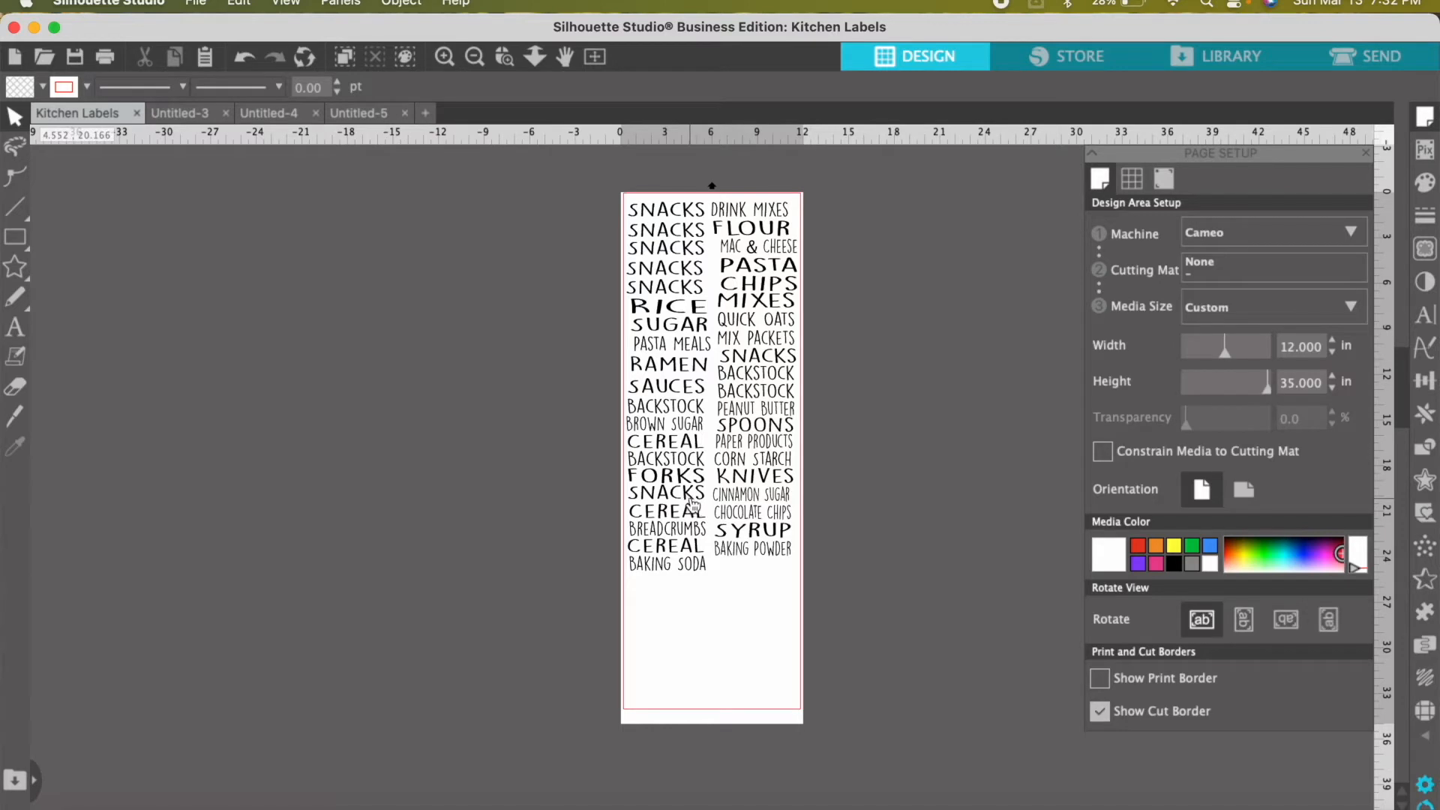
click(178, 113)
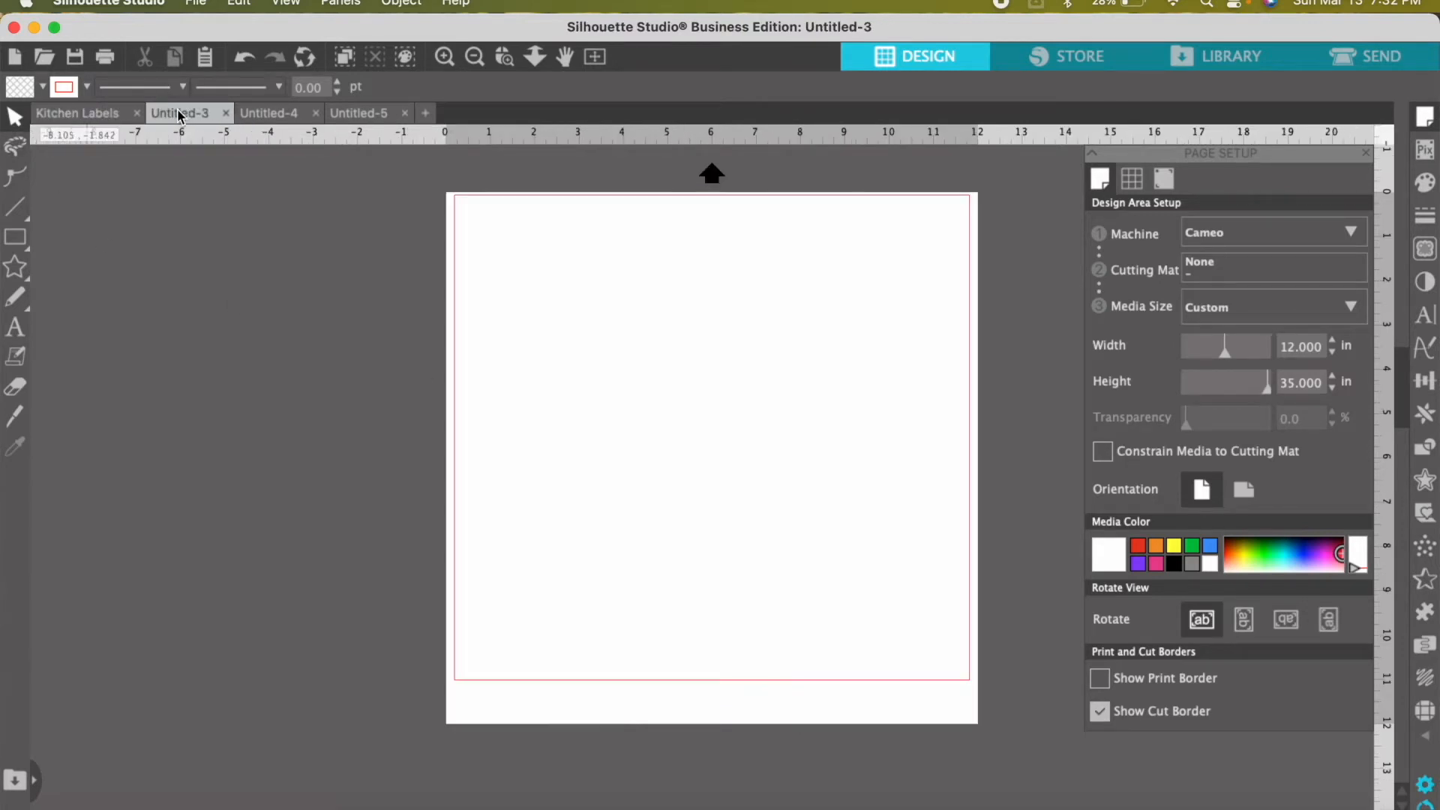
click(266, 112)
click(359, 112)
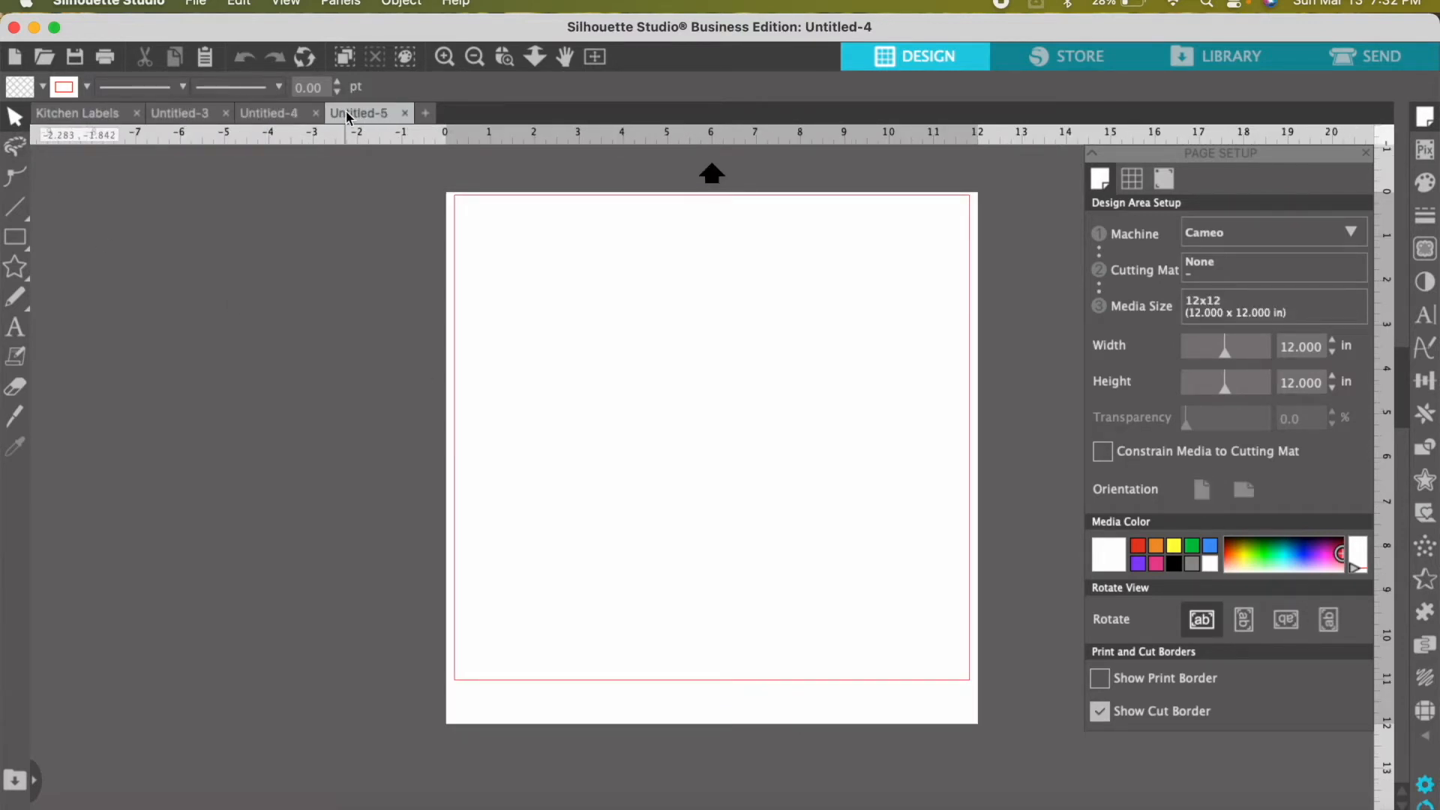
click(271, 114)
click(172, 114)
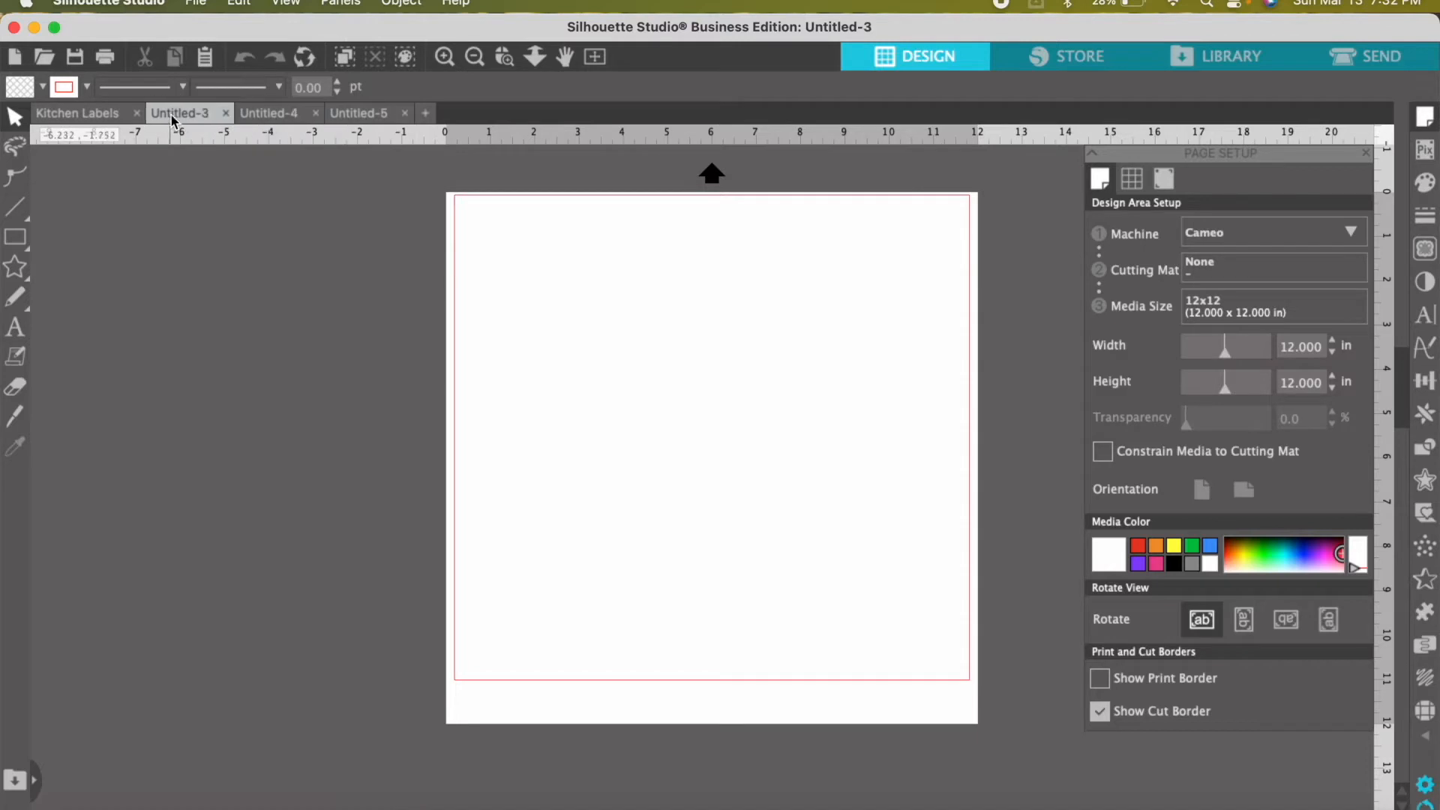
click(94, 112)
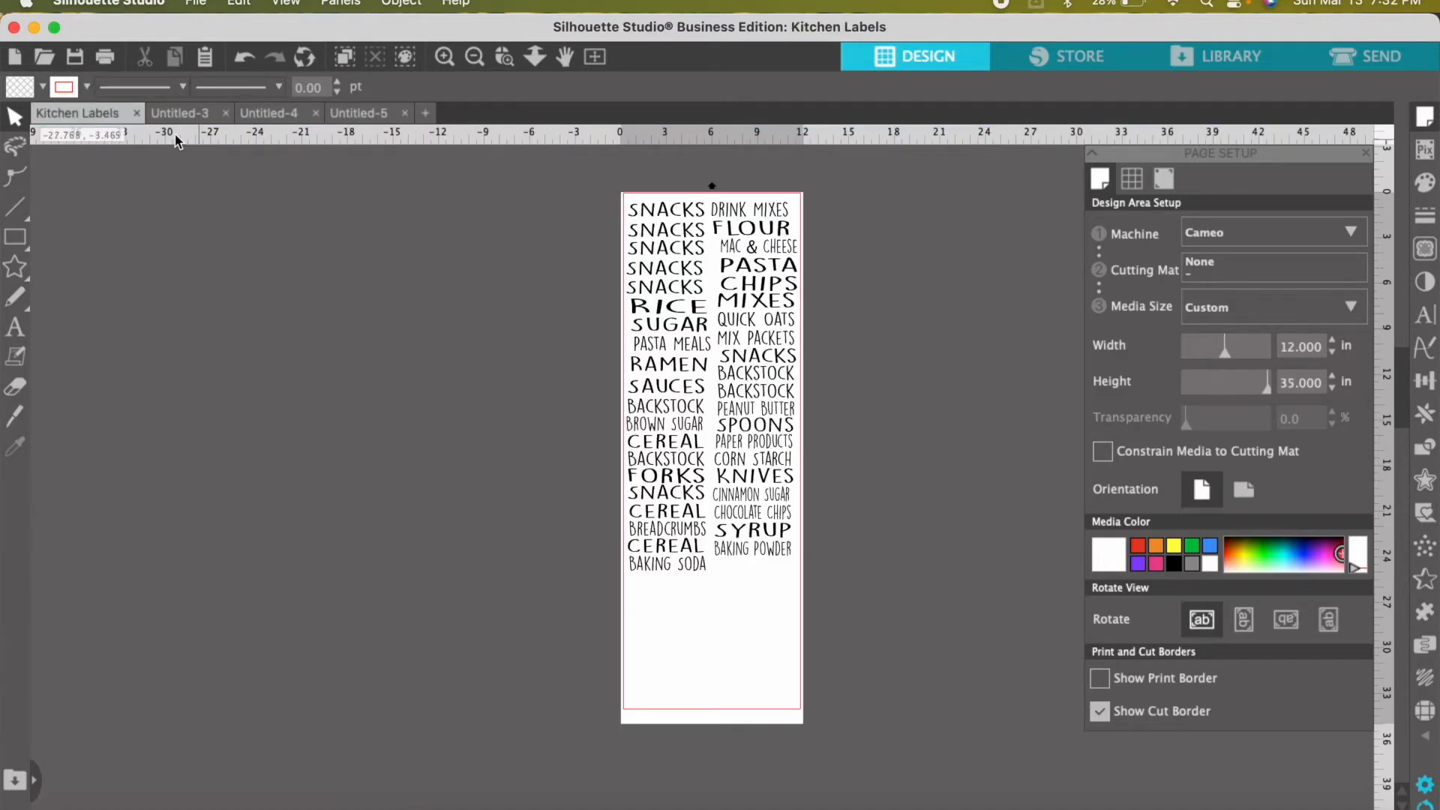
click(166, 114)
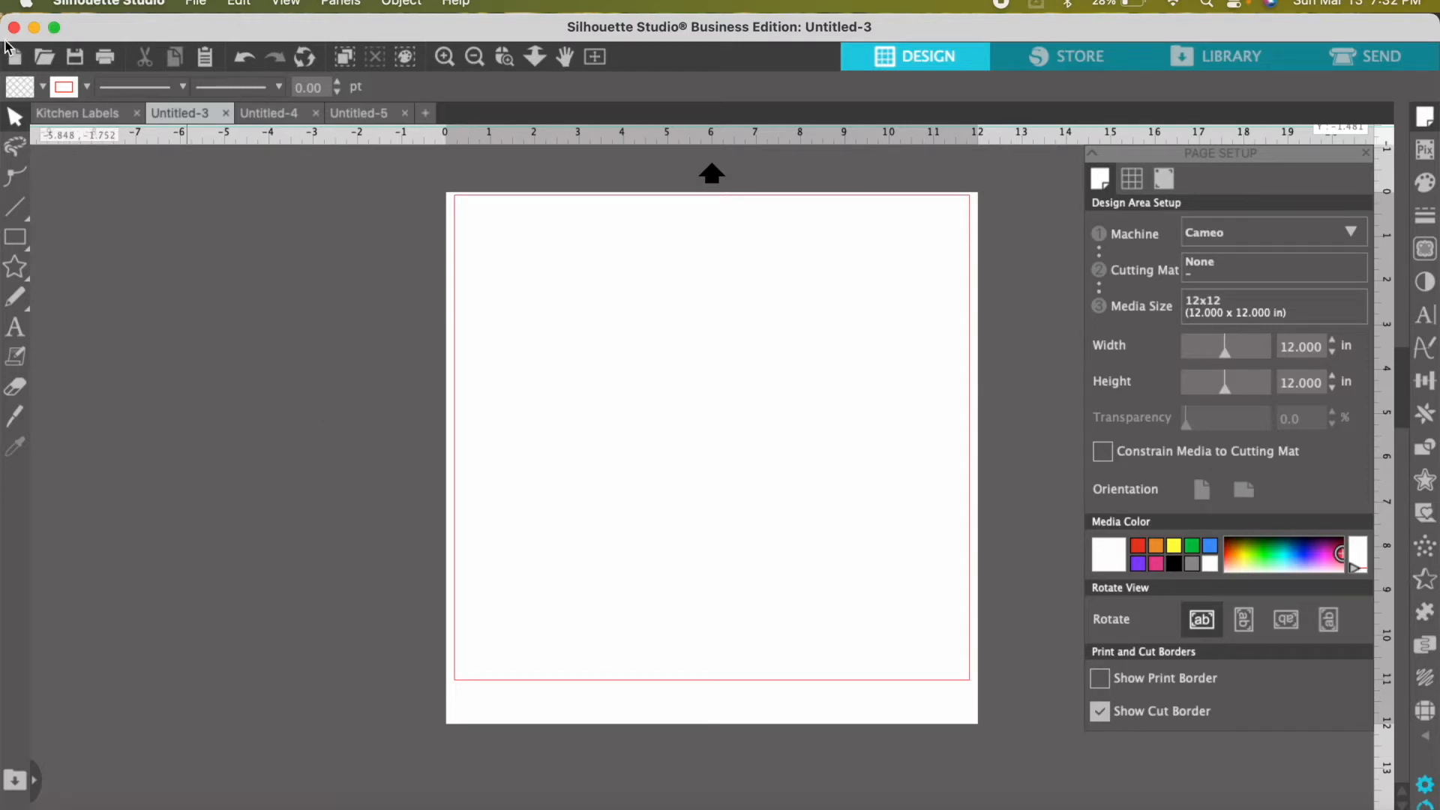
- Open the 3.12.22.studio3 file from the Desktop and return to the Untitled-3 drawing
click(43, 60)
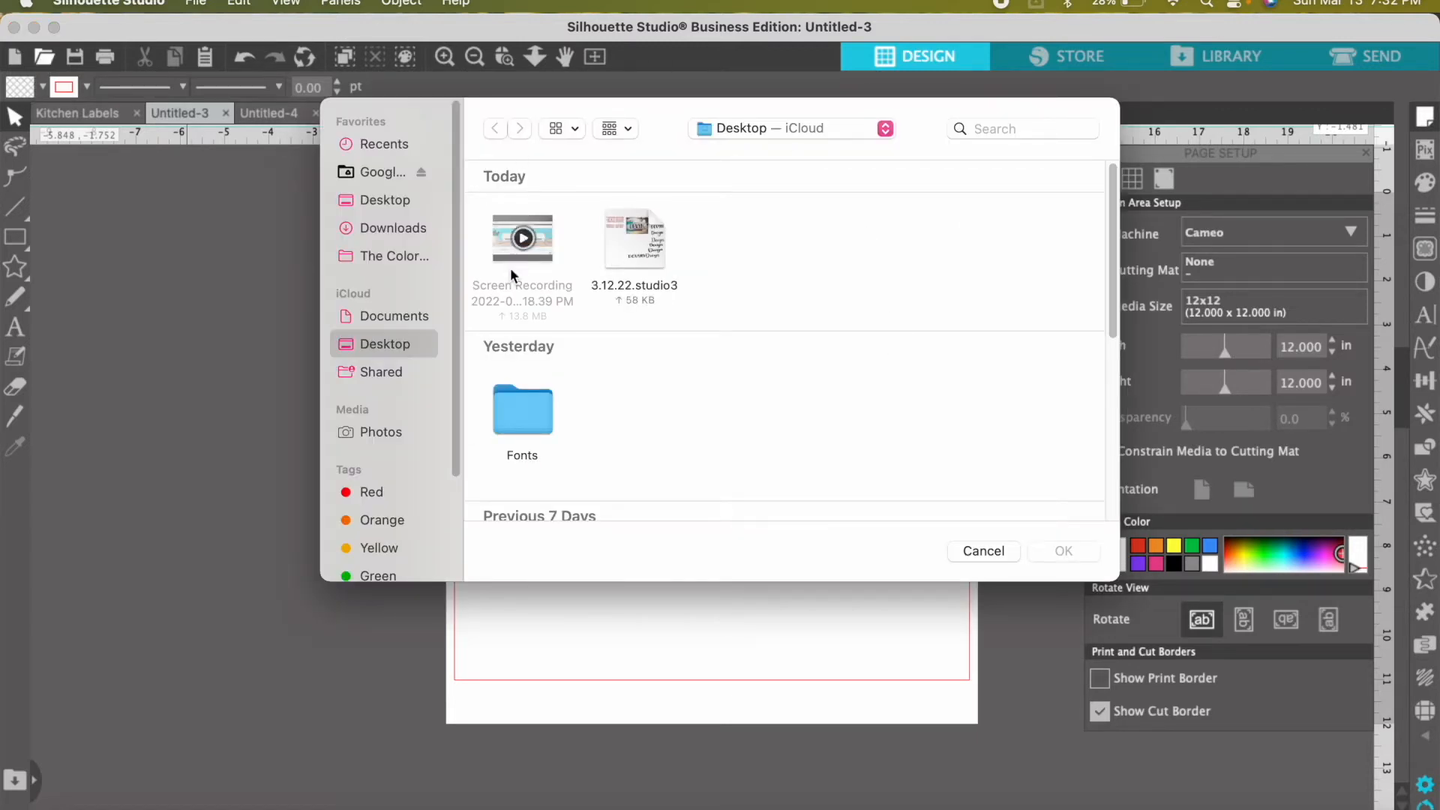
scroll(383, 240, down, 3)
scroll(382, 240, up, 3)
scroll(383, 240, down, 4)
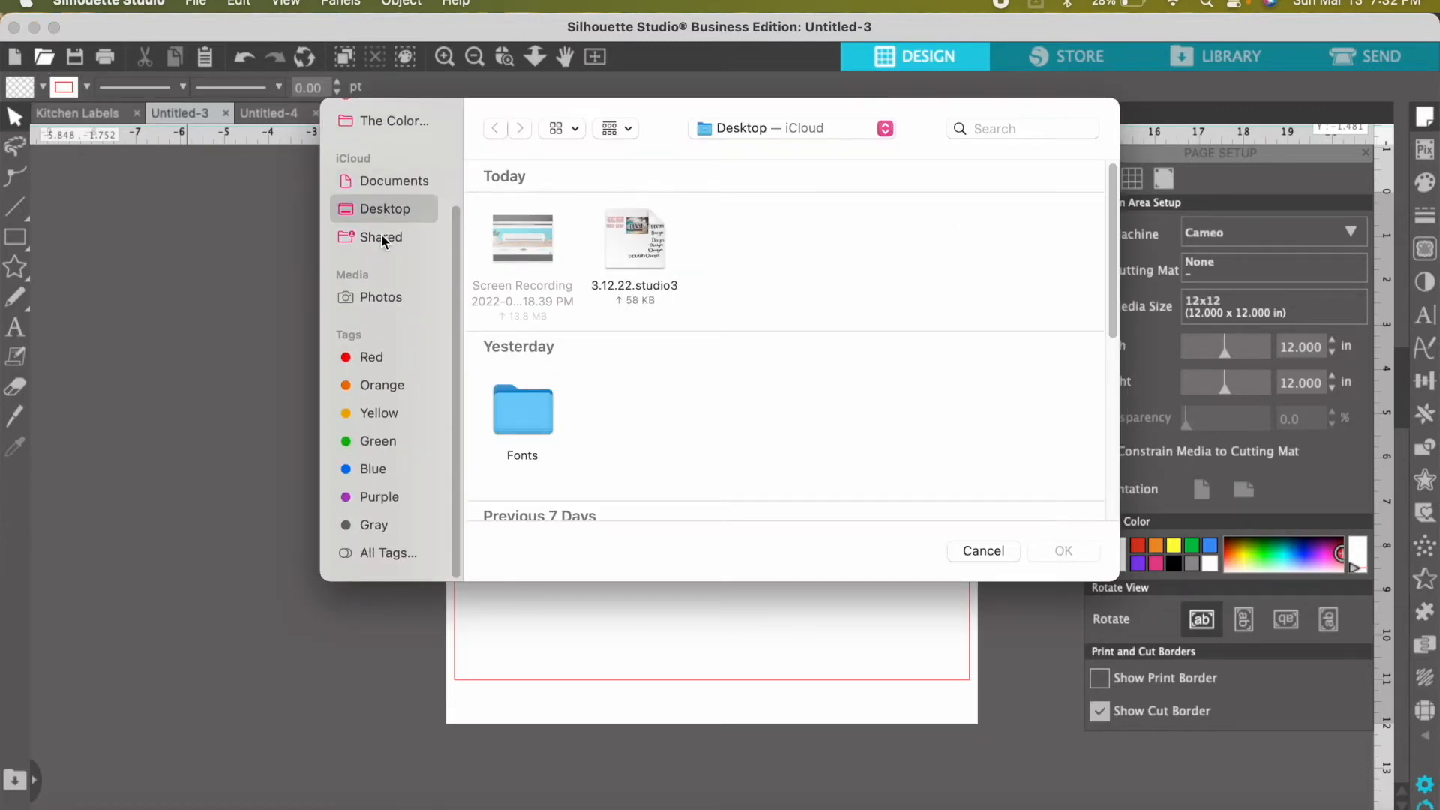
scroll(382, 240, up, 3)
scroll(634, 357, down, 5)
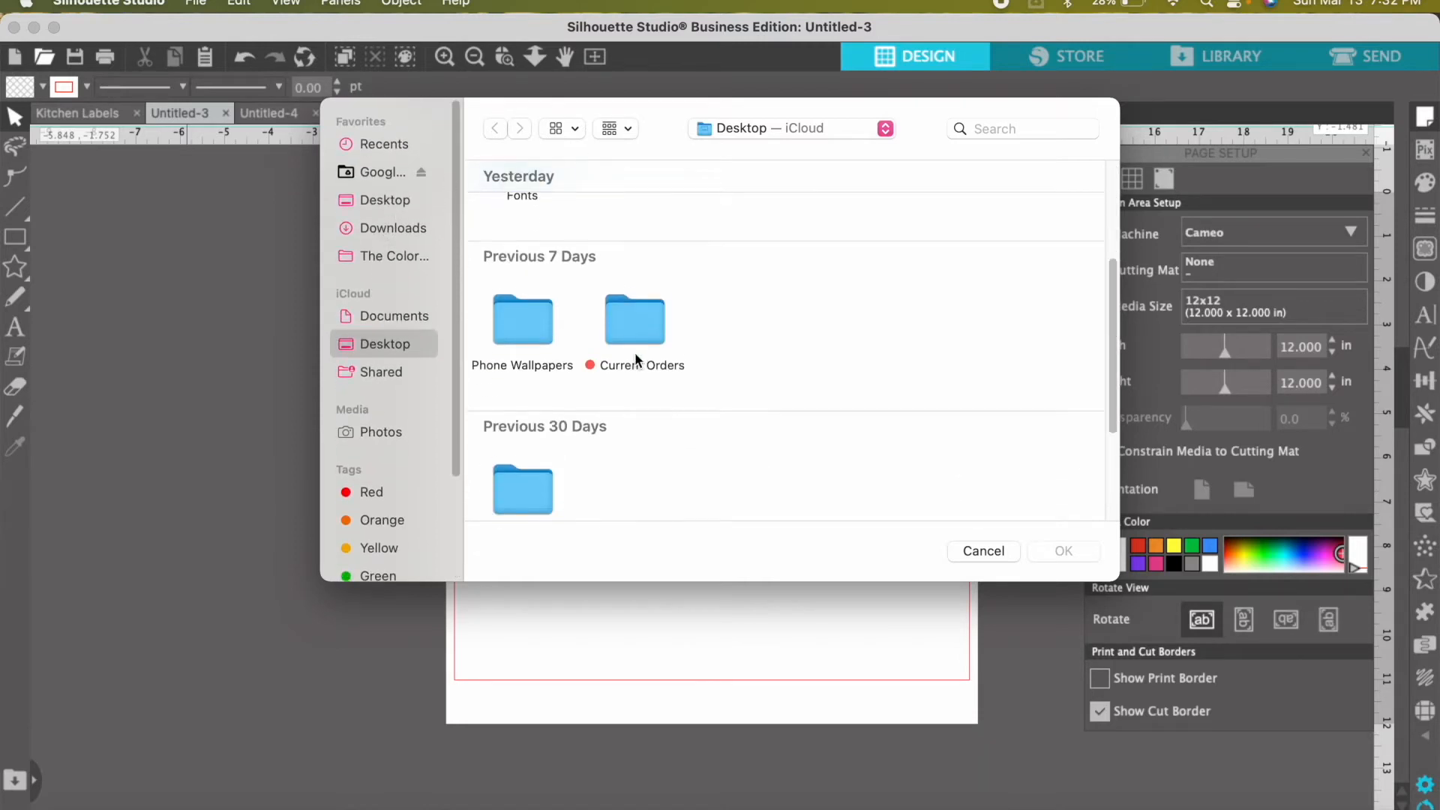
scroll(635, 357, up, 3)
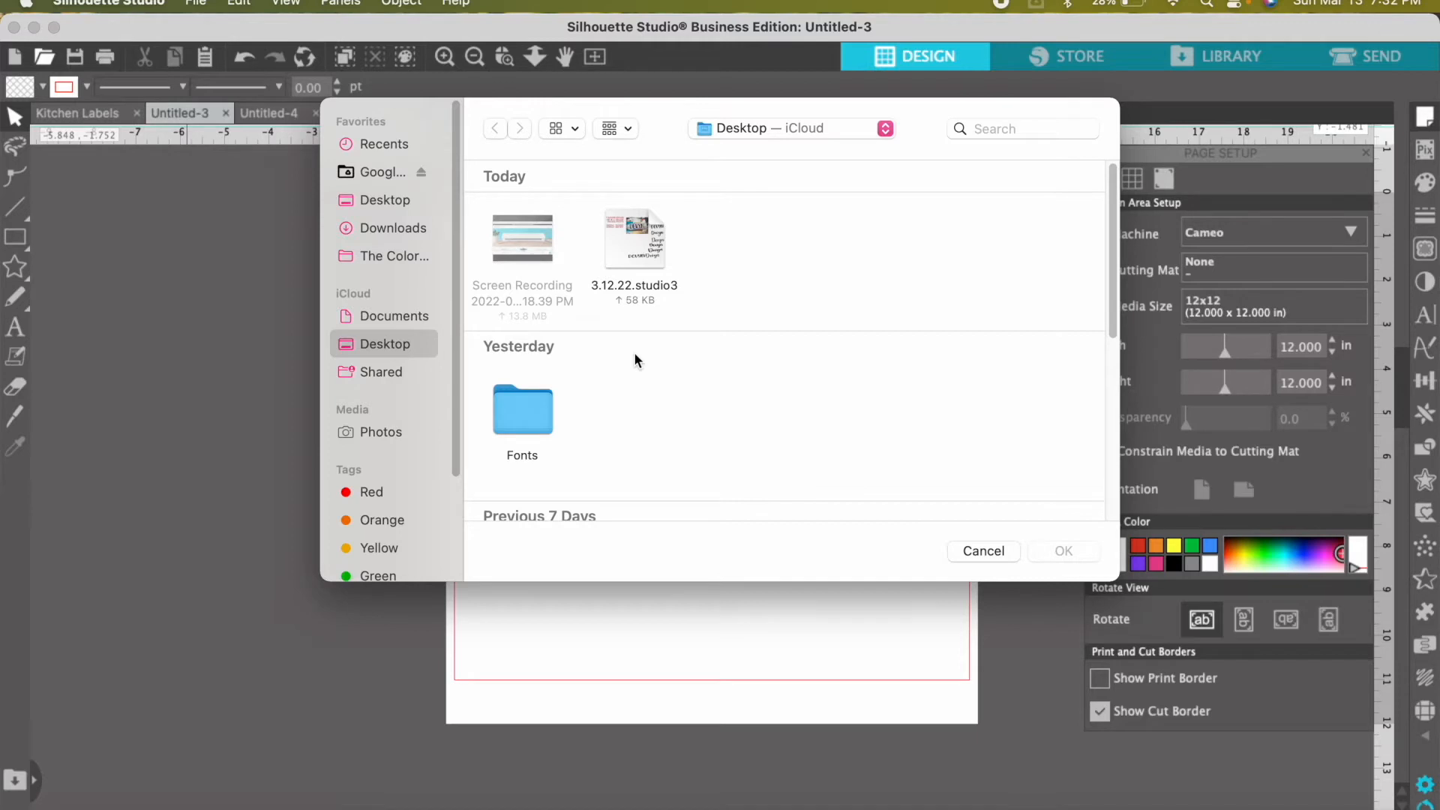
double_click(636, 242)
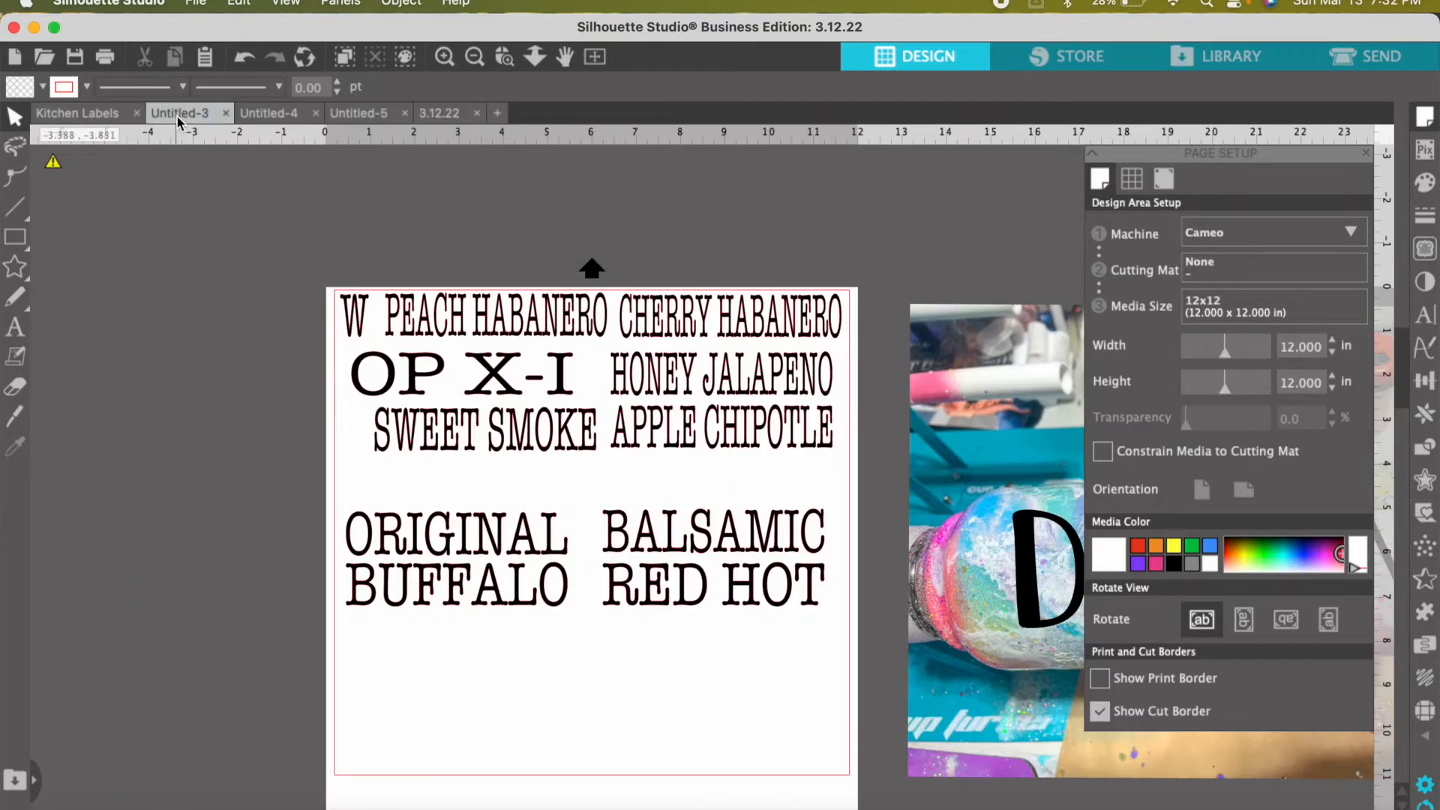
click(177, 114)
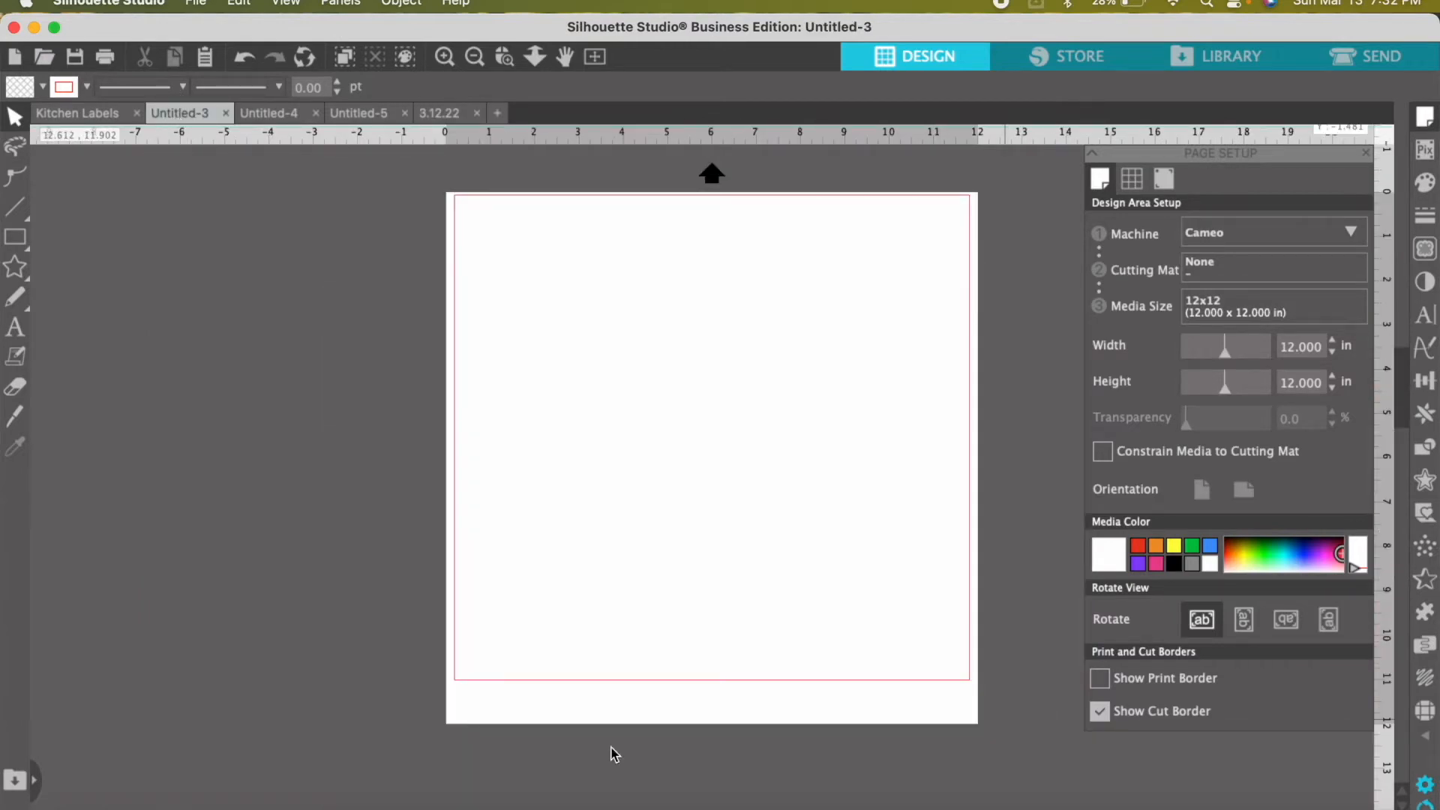
- Check which file formats Untitled-3 can be saved in and leave without saving
click(75, 58)
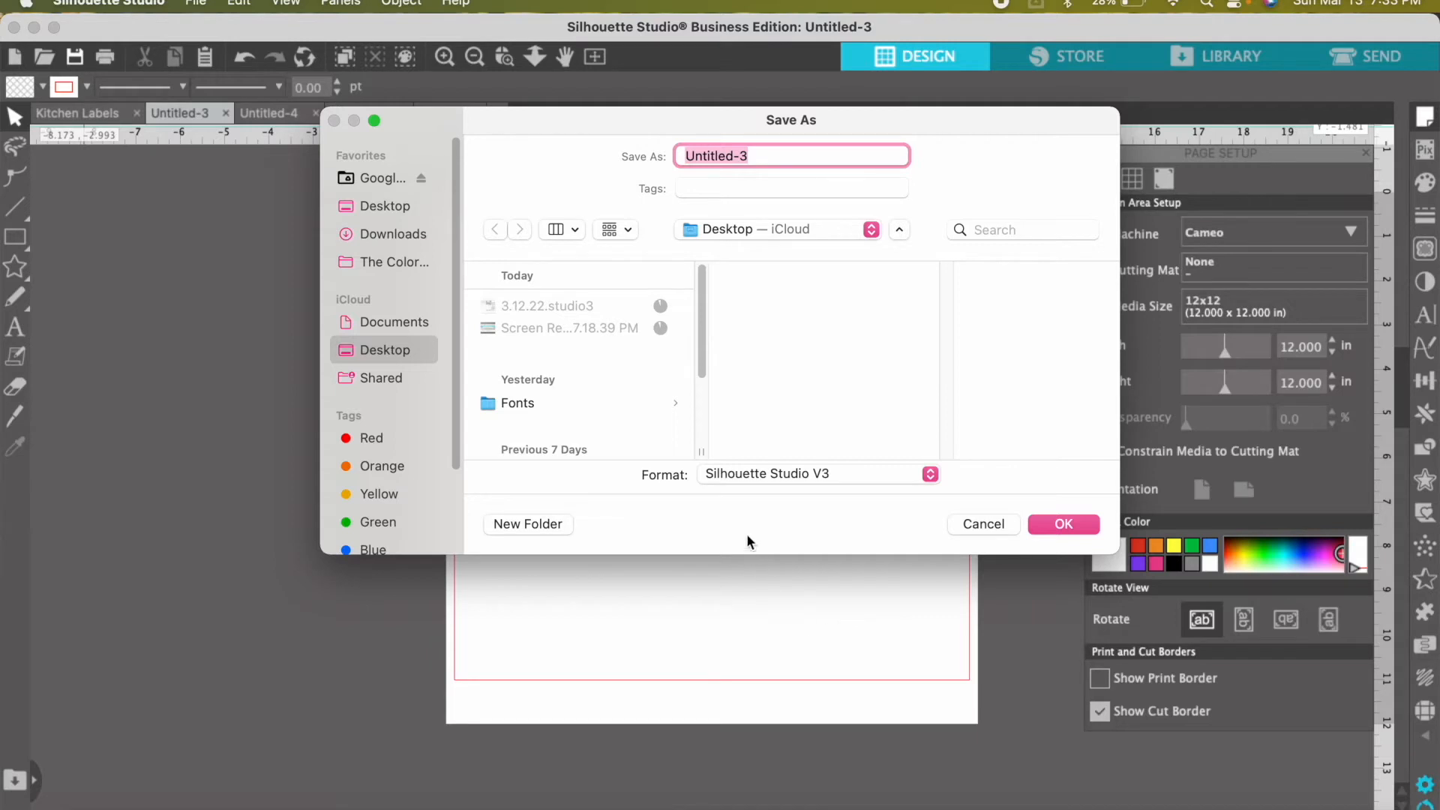
click(719, 472)
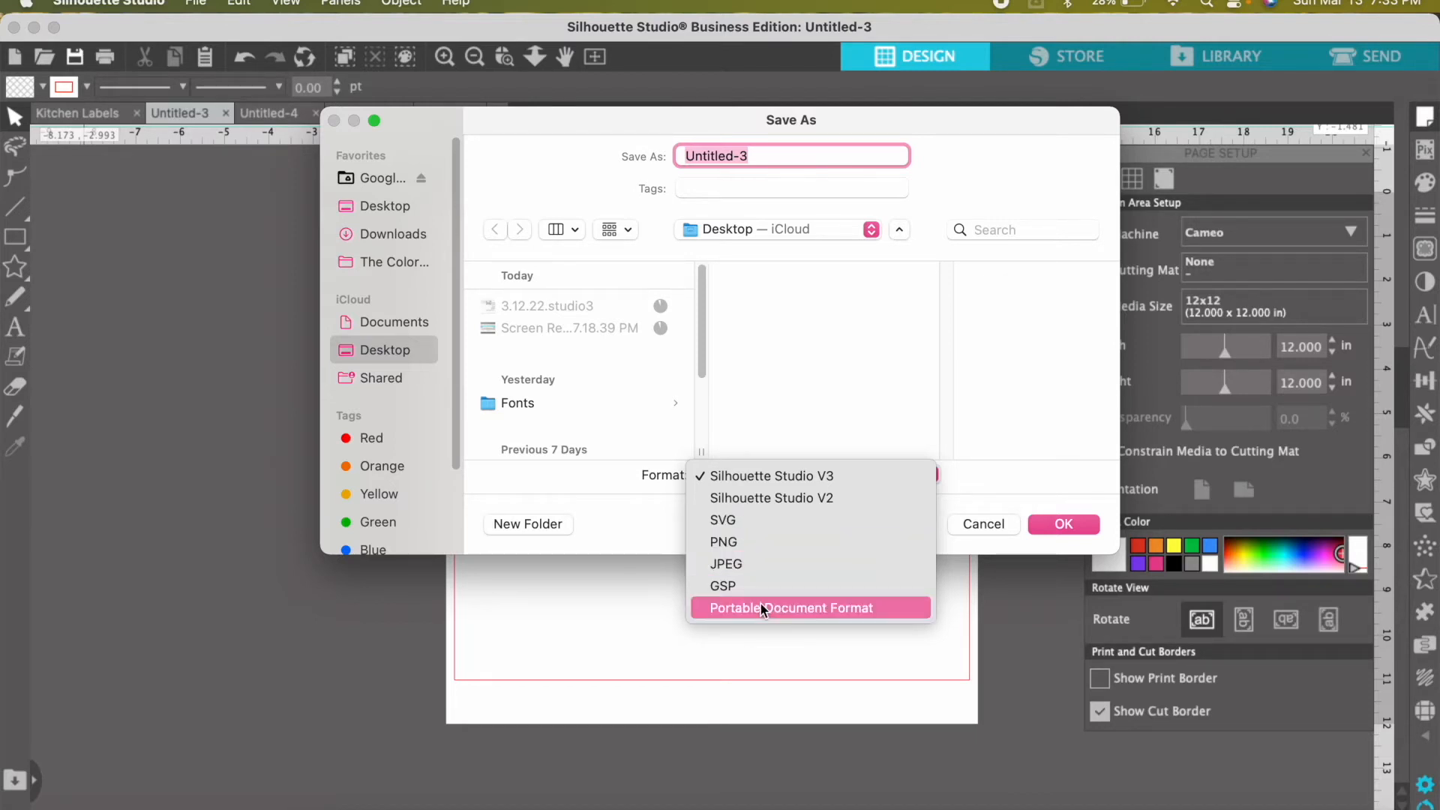
click(475, 680)
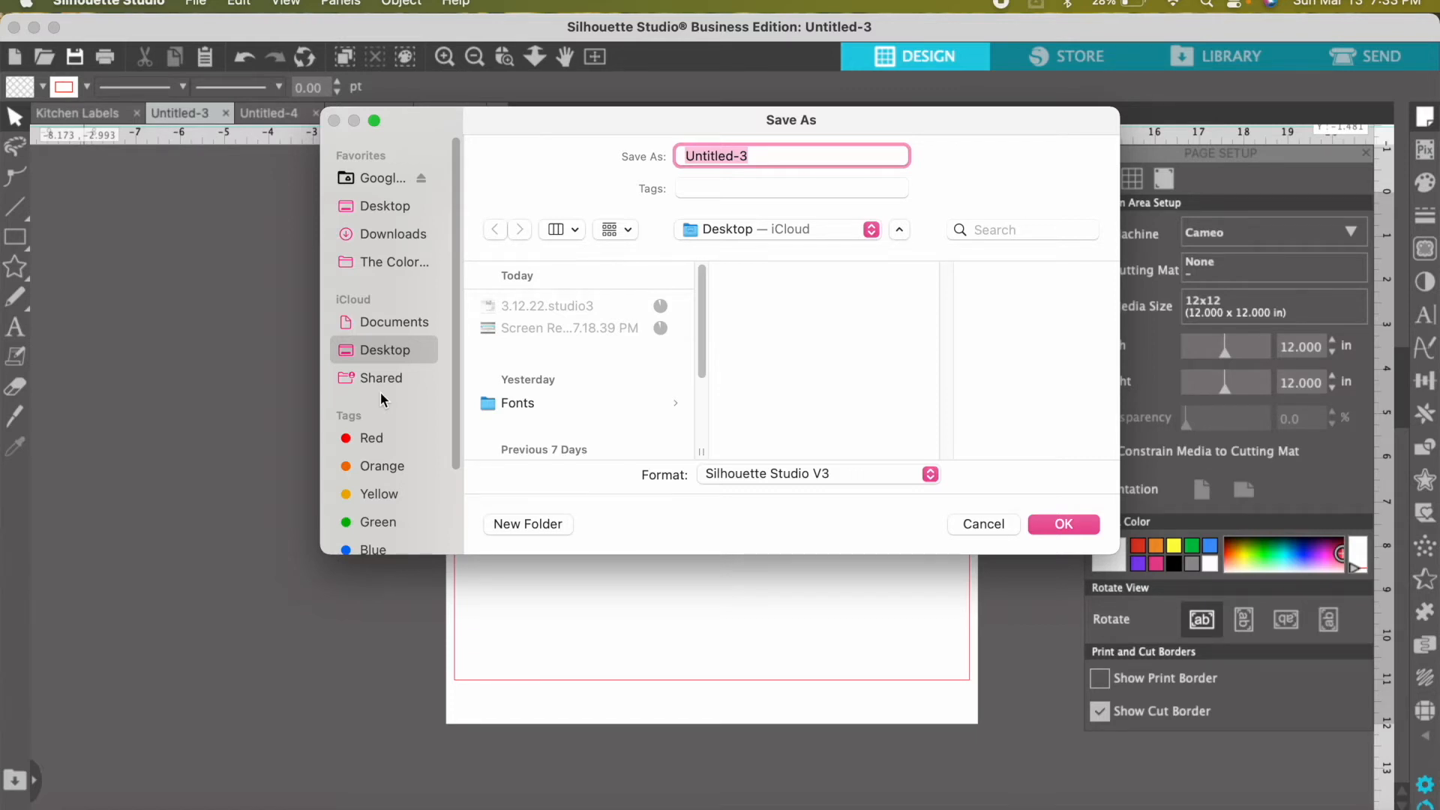
click(930, 475)
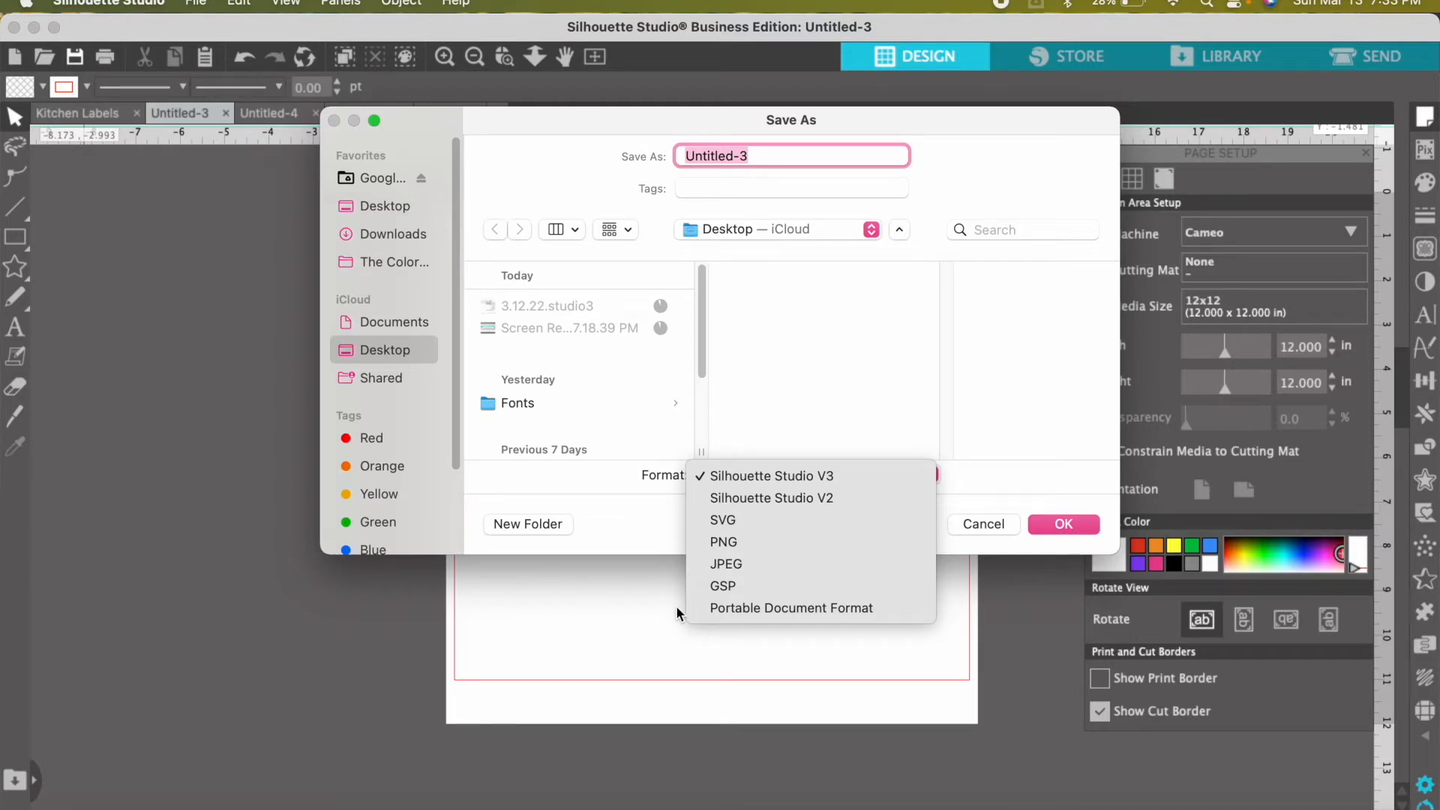
click(1018, 442)
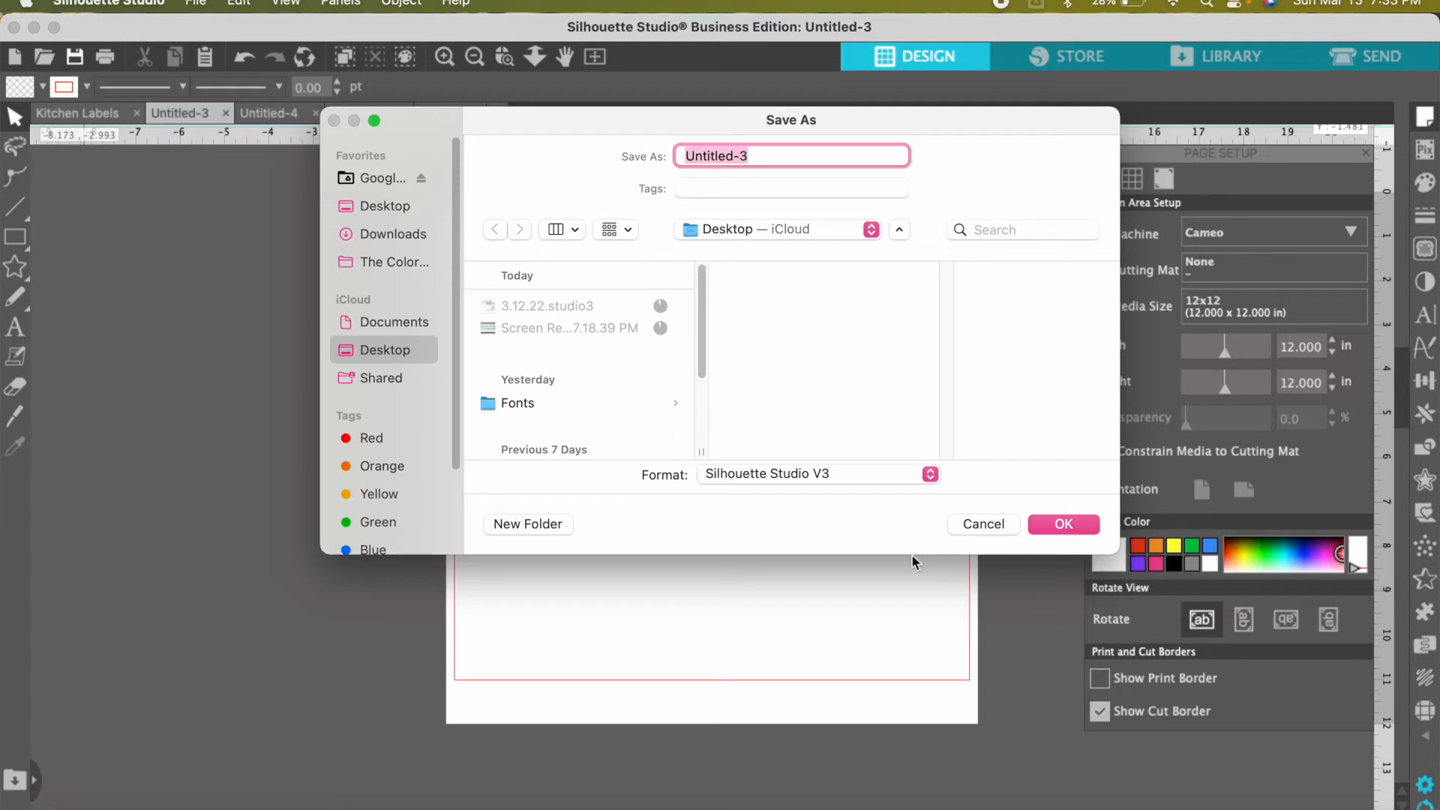
click(971, 525)
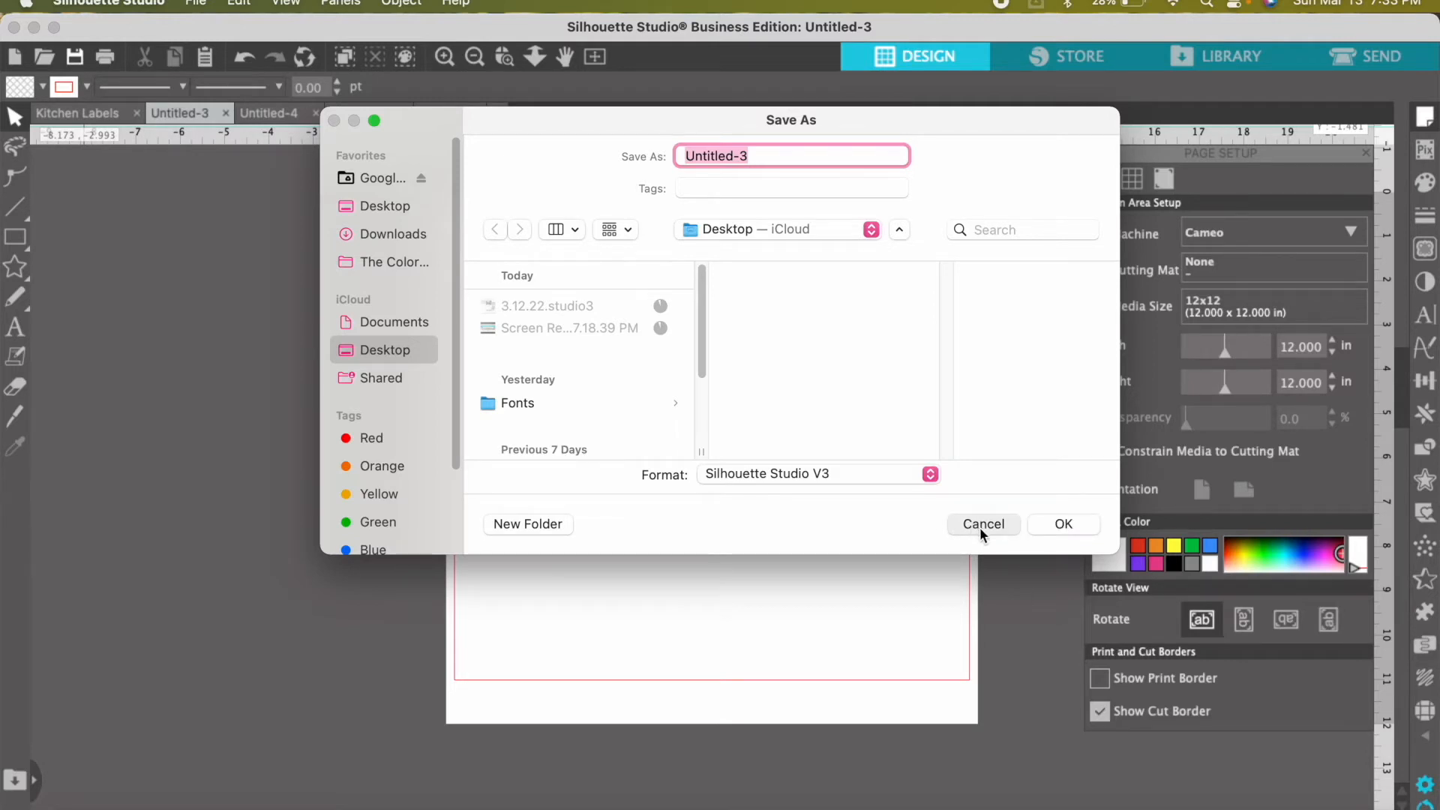
- Preview the Untitled-3 page for printing and leave without printing
click(106, 57)
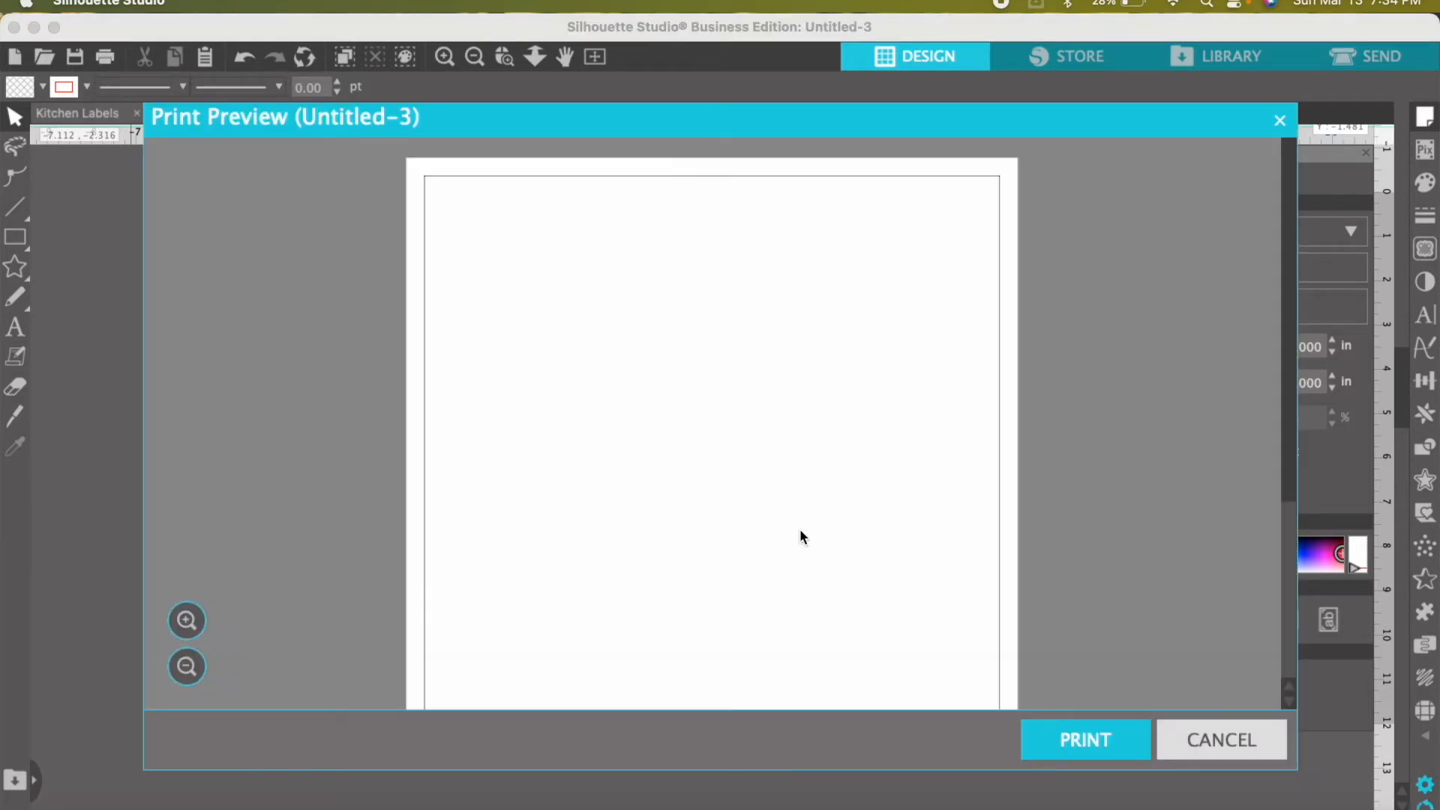
scroll(620, 553, down, 3)
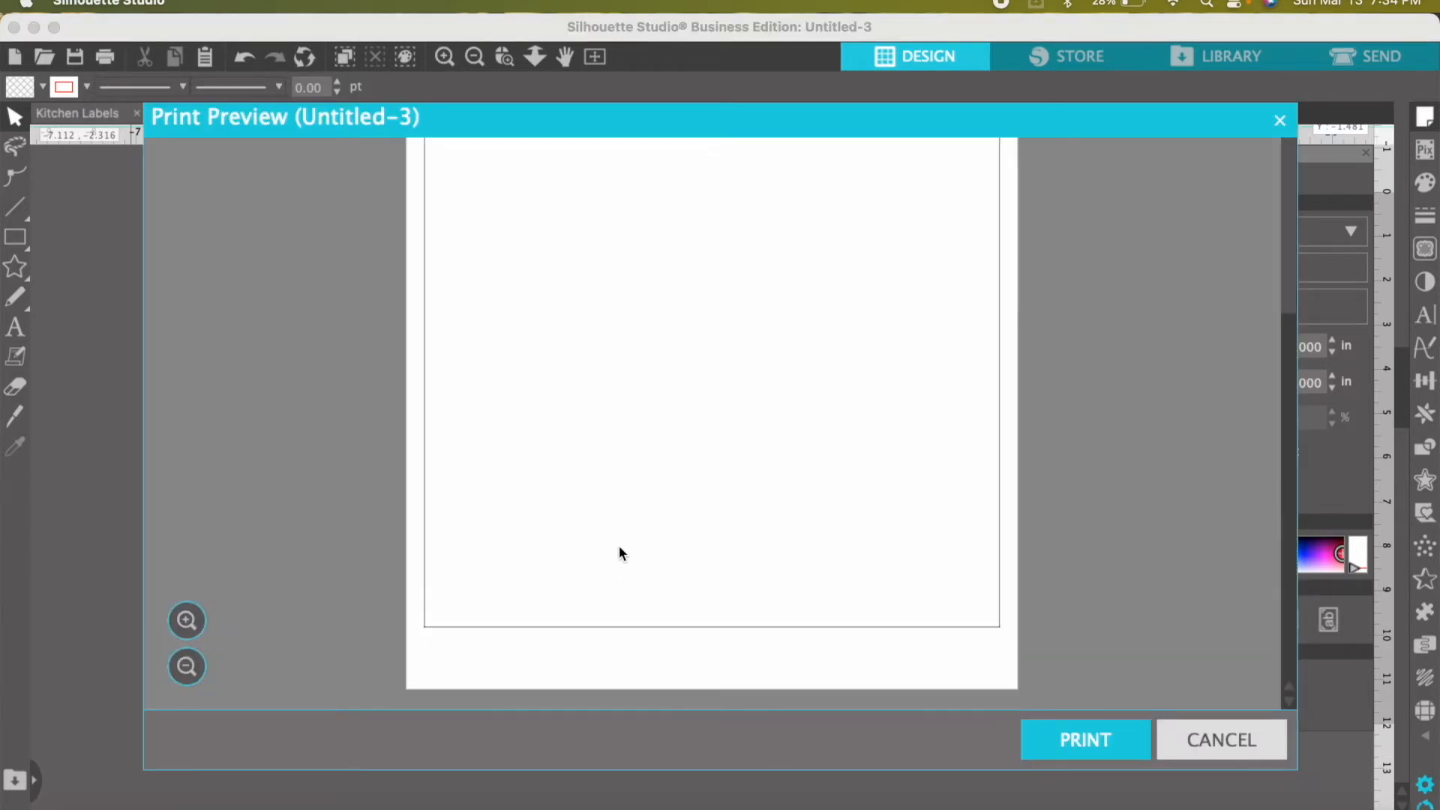
scroll(620, 553, up, 3)
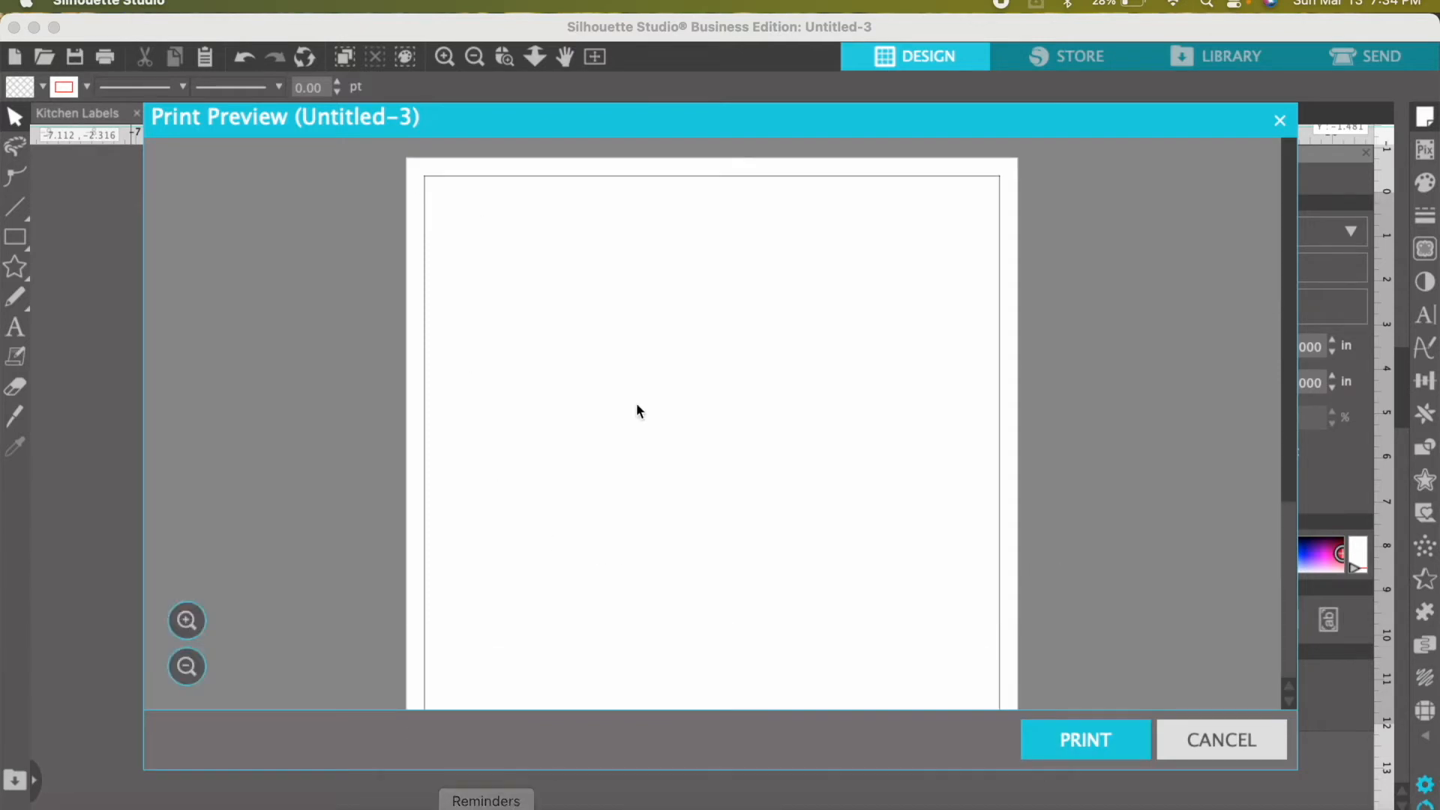
scroll(673, 517, down, 3)
click(1230, 726)
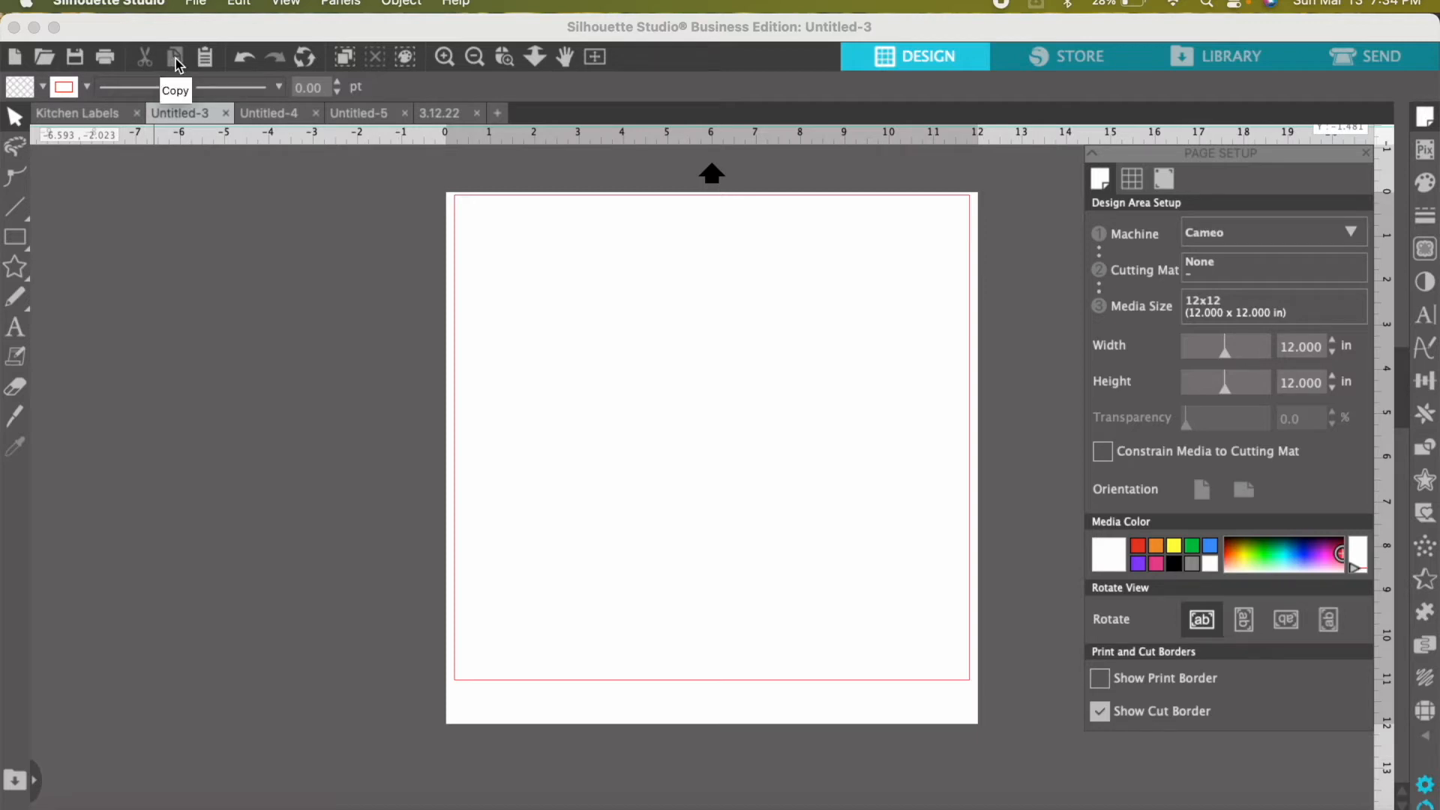
- Undo edits 2 to 5 of Untitled-3 with Multiple Undo, restore them all and close the history
click(307, 57)
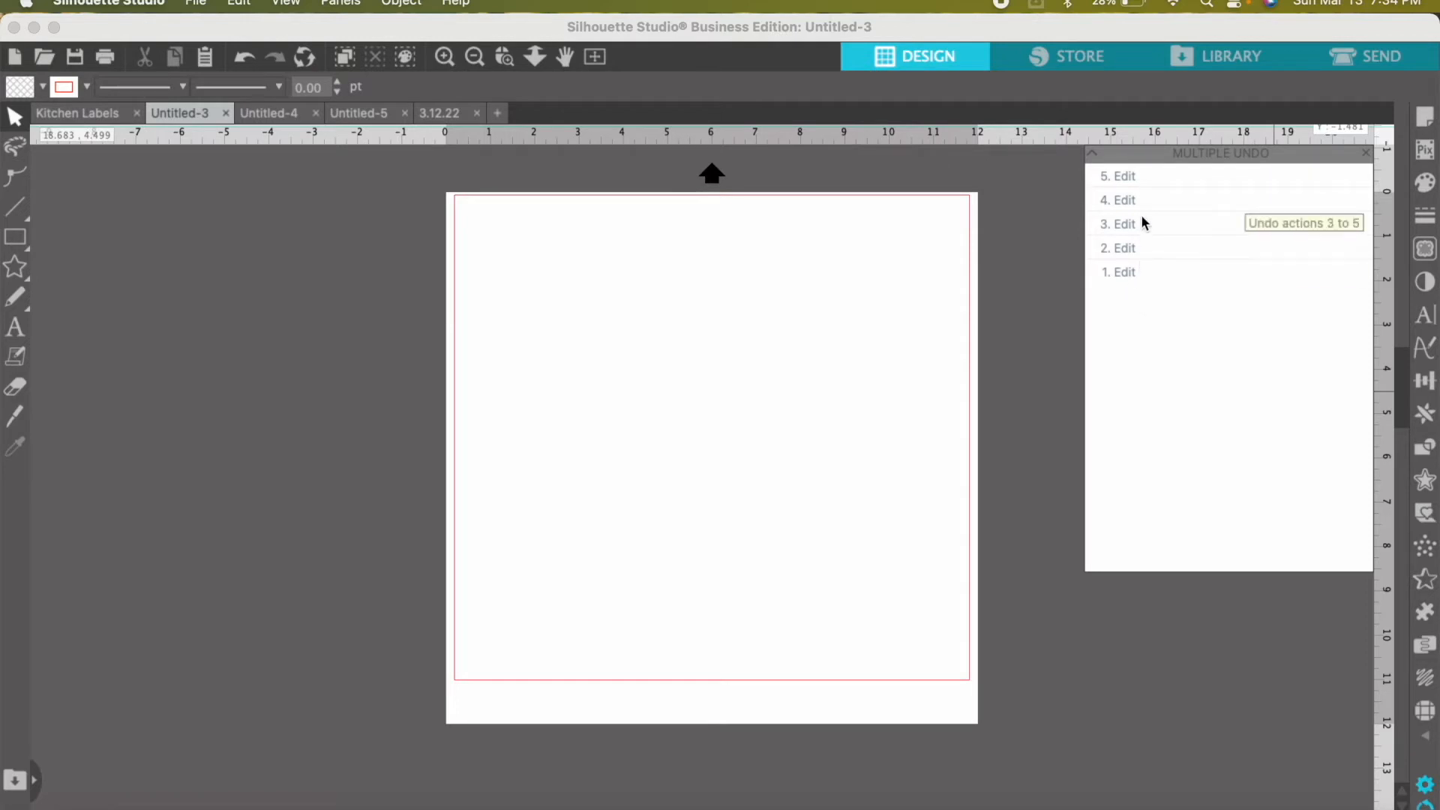
click(1122, 247)
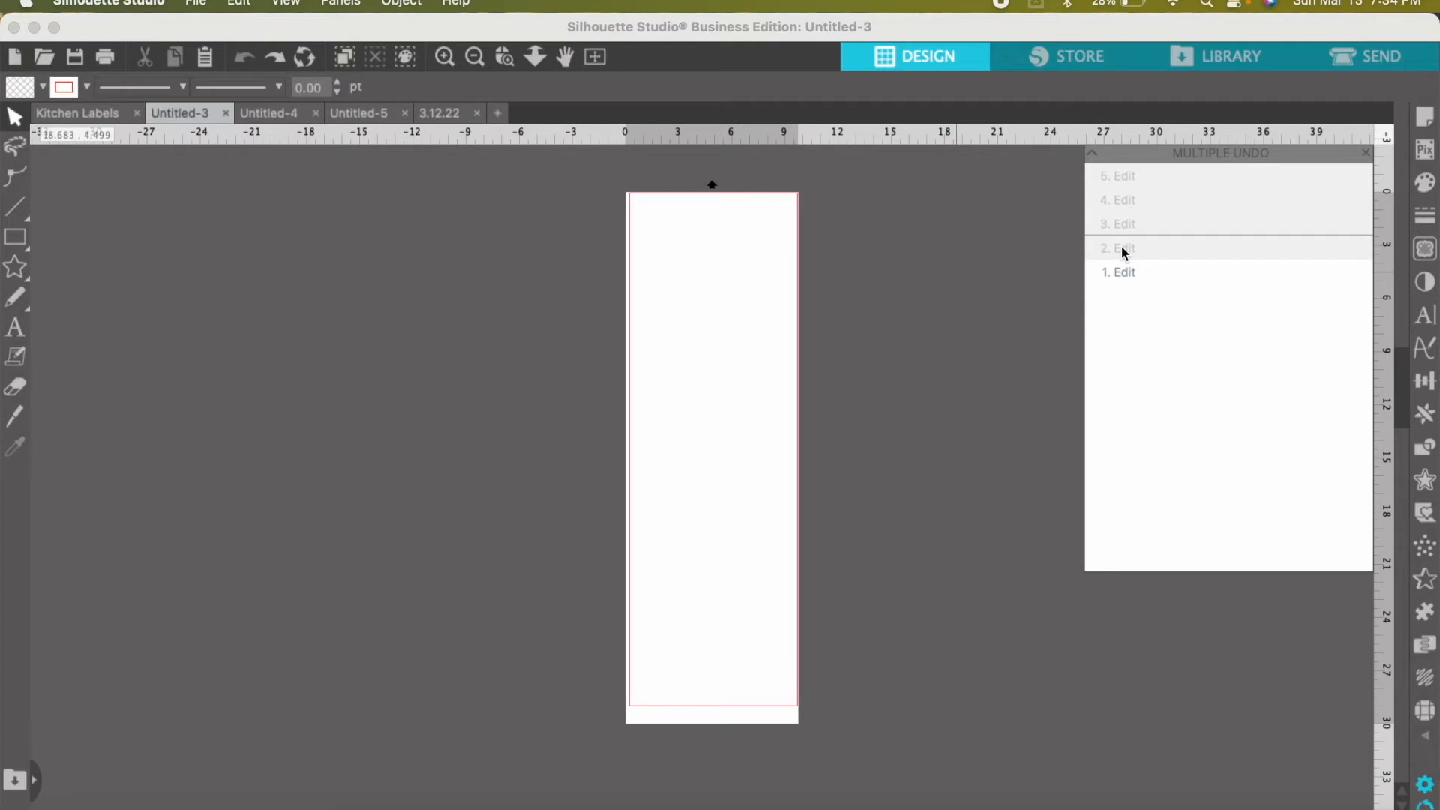
click(1133, 177)
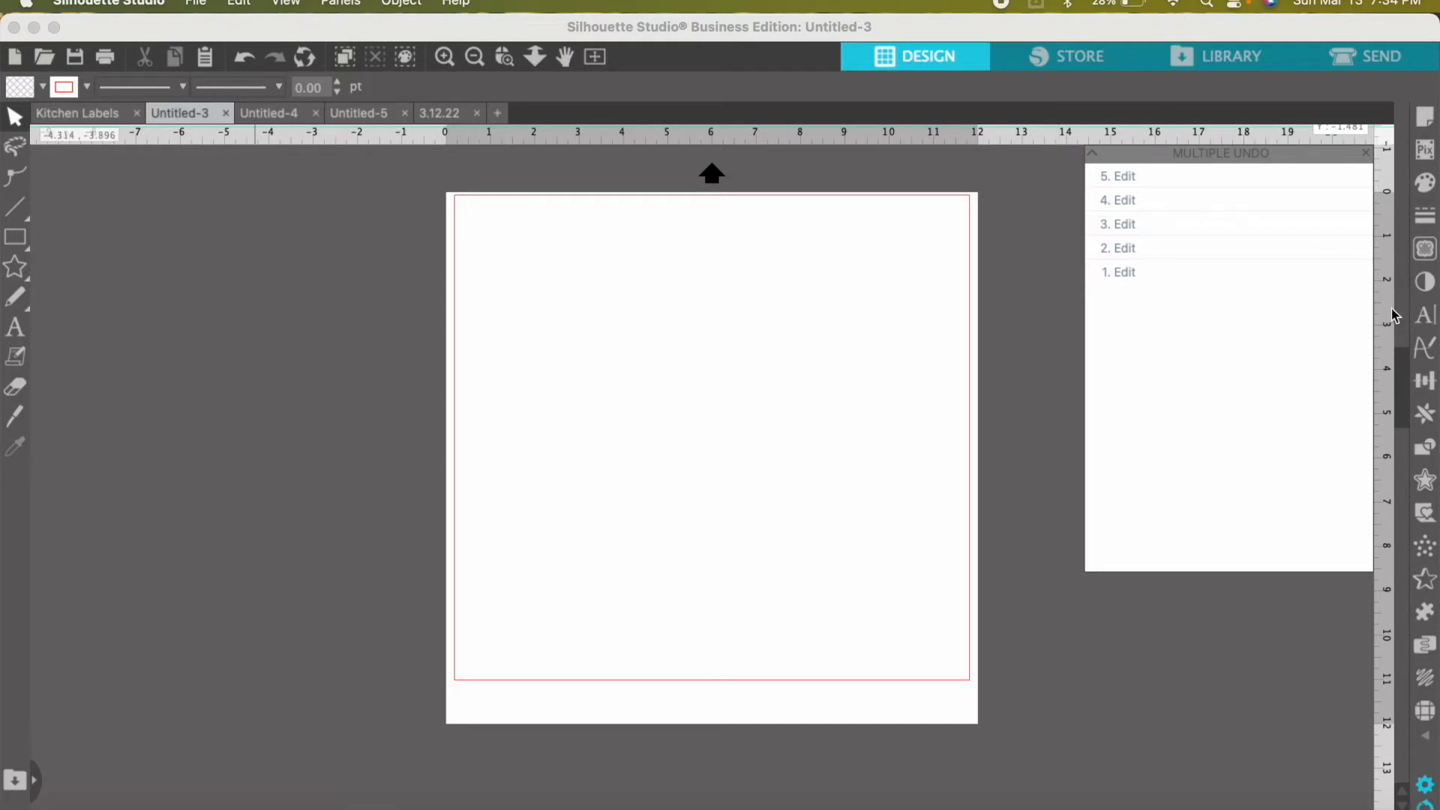
click(1368, 155)
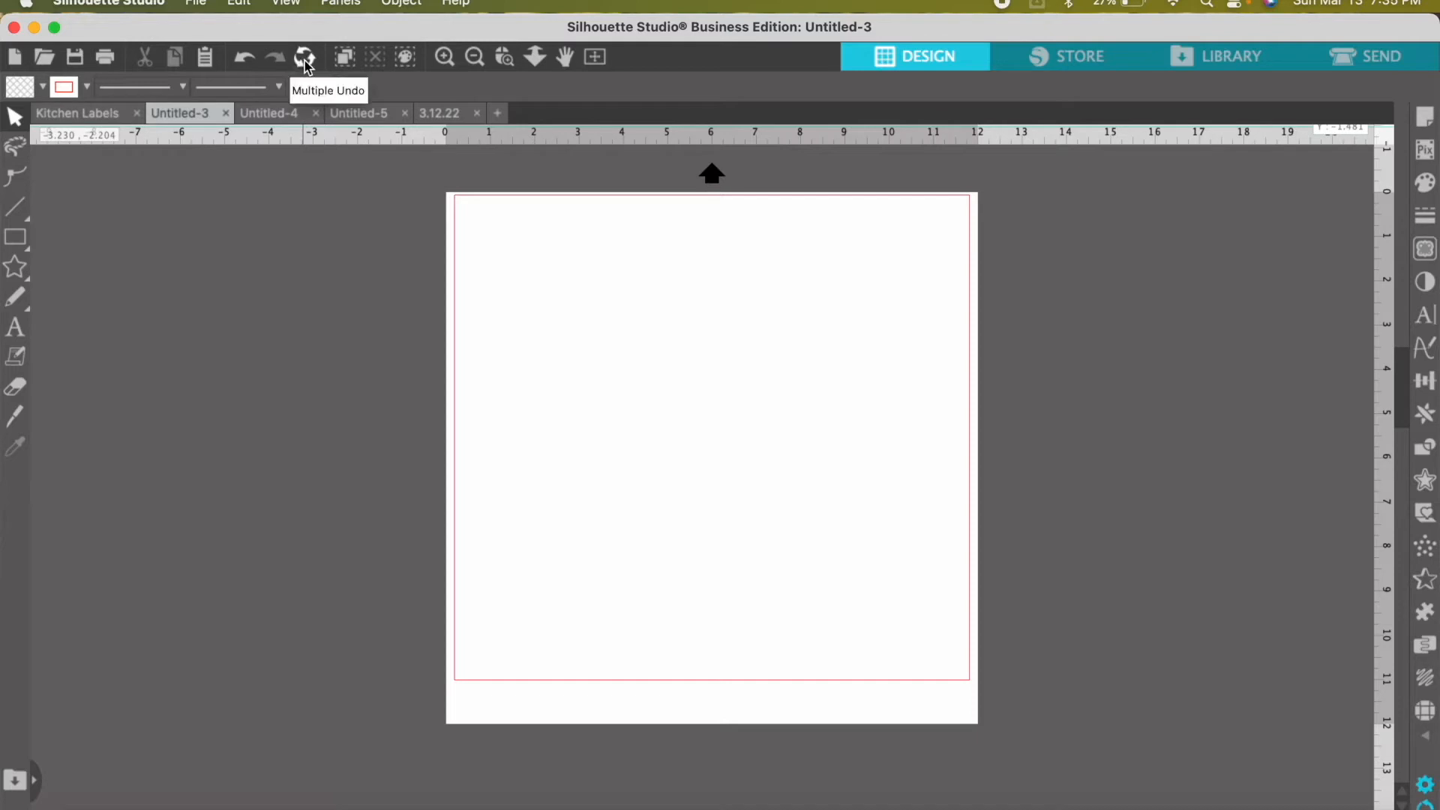
- Select everything in Untitled-3 and open the Select by Color options
click(345, 60)
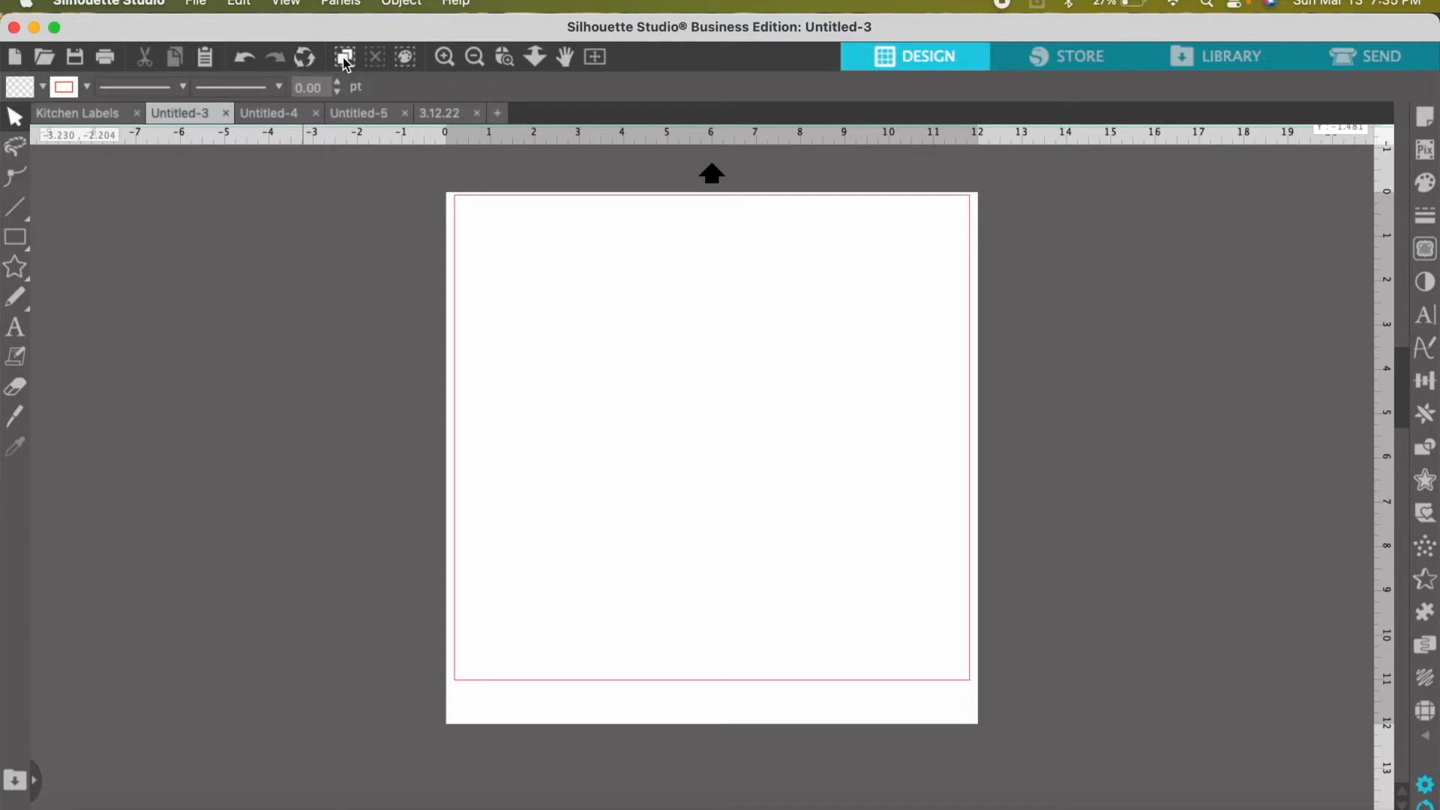
click(405, 59)
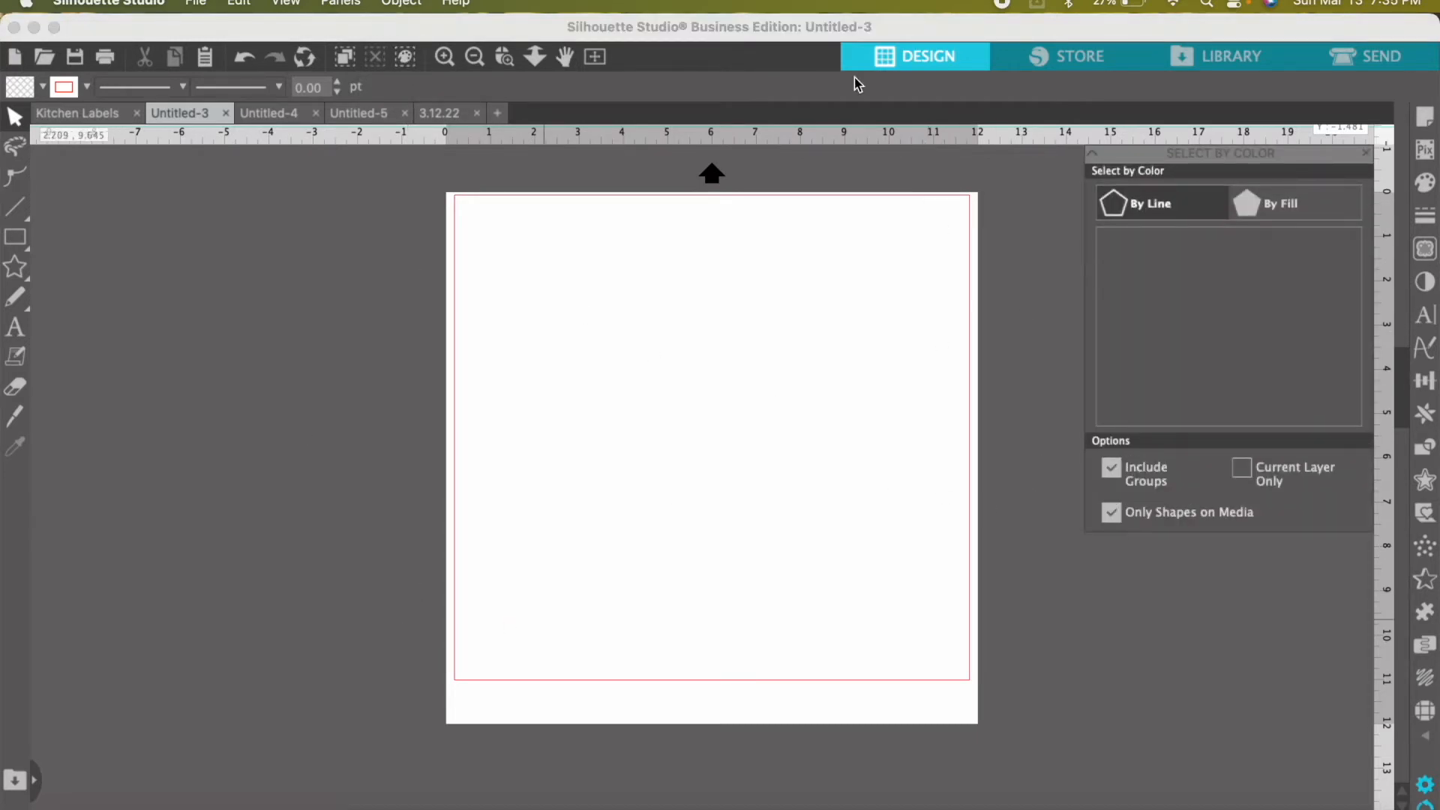
- Ungroup the labels in the Kitchen Labels drawing and select those from RAMEN downward together with the neighbouring lower labels of the second column
click(93, 111)
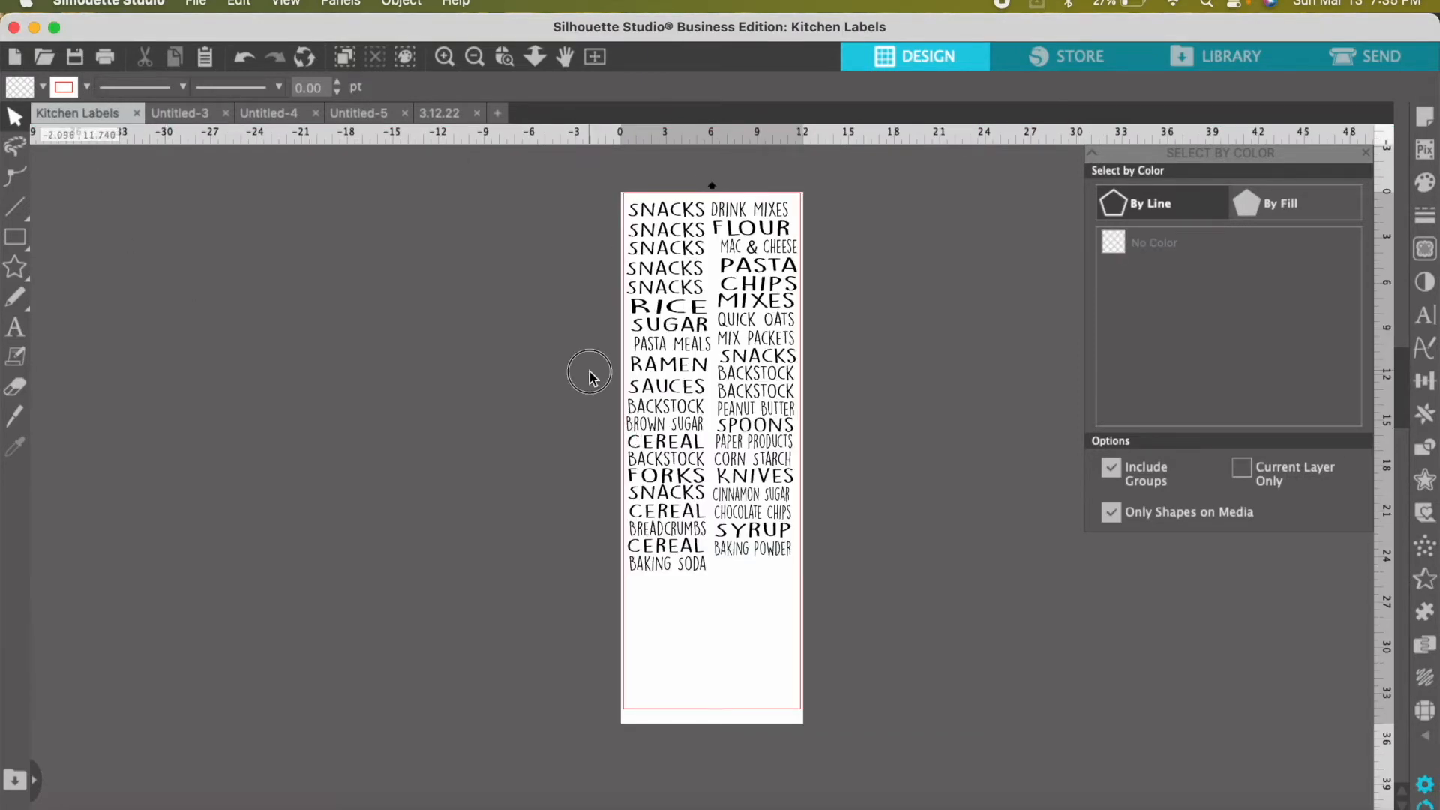
click(634, 566)
right_click(710, 426)
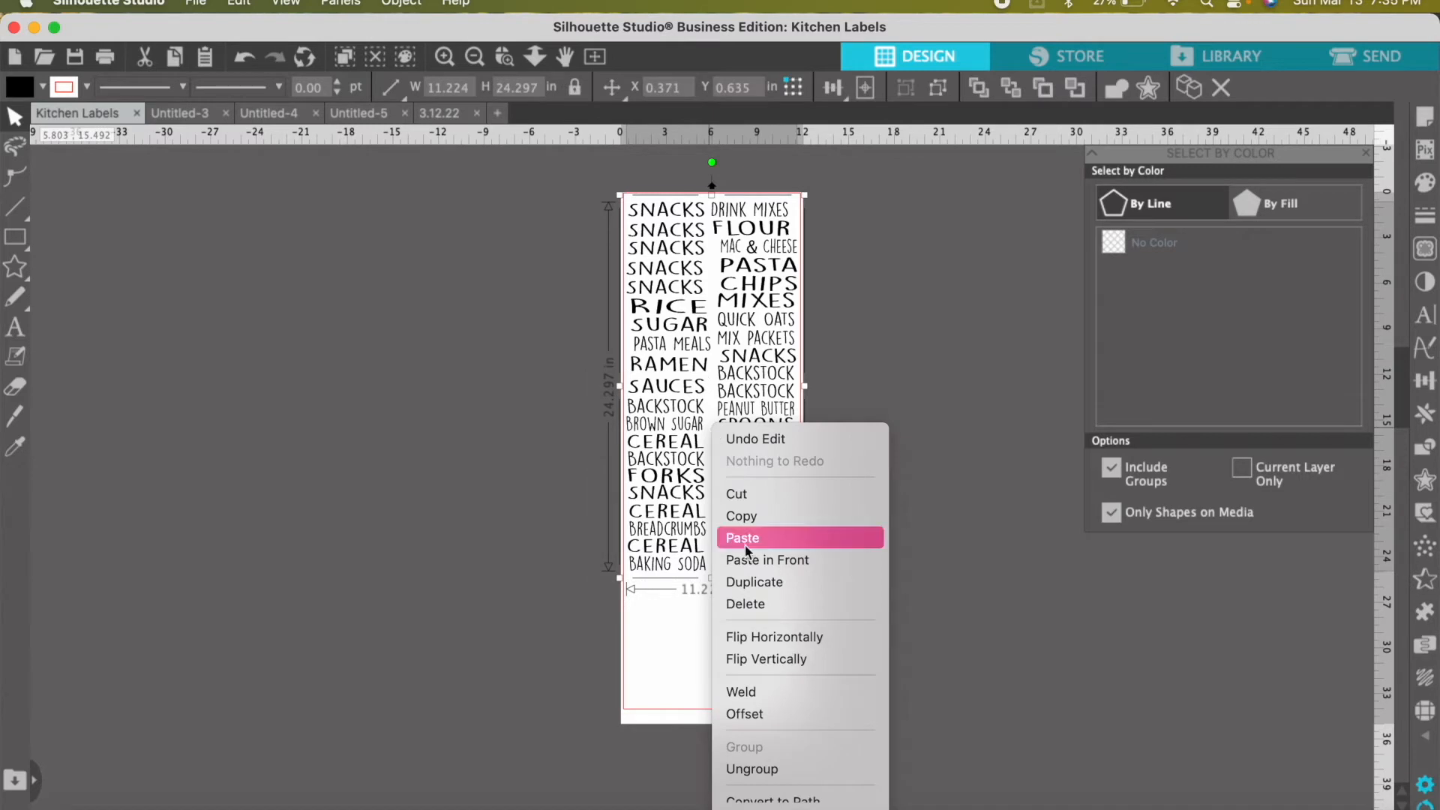
click(768, 768)
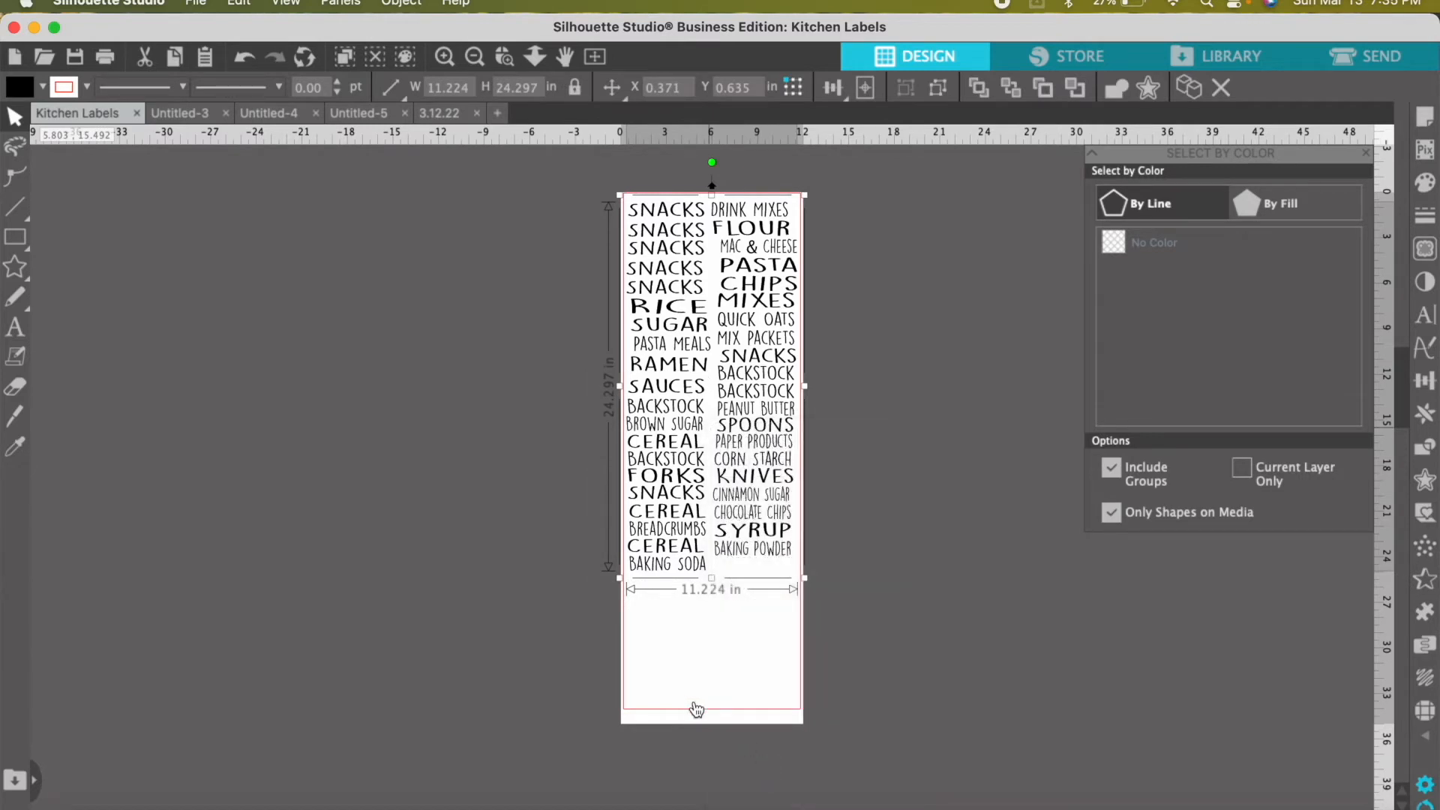
click(588, 625)
drag(589, 624, 870, 346)
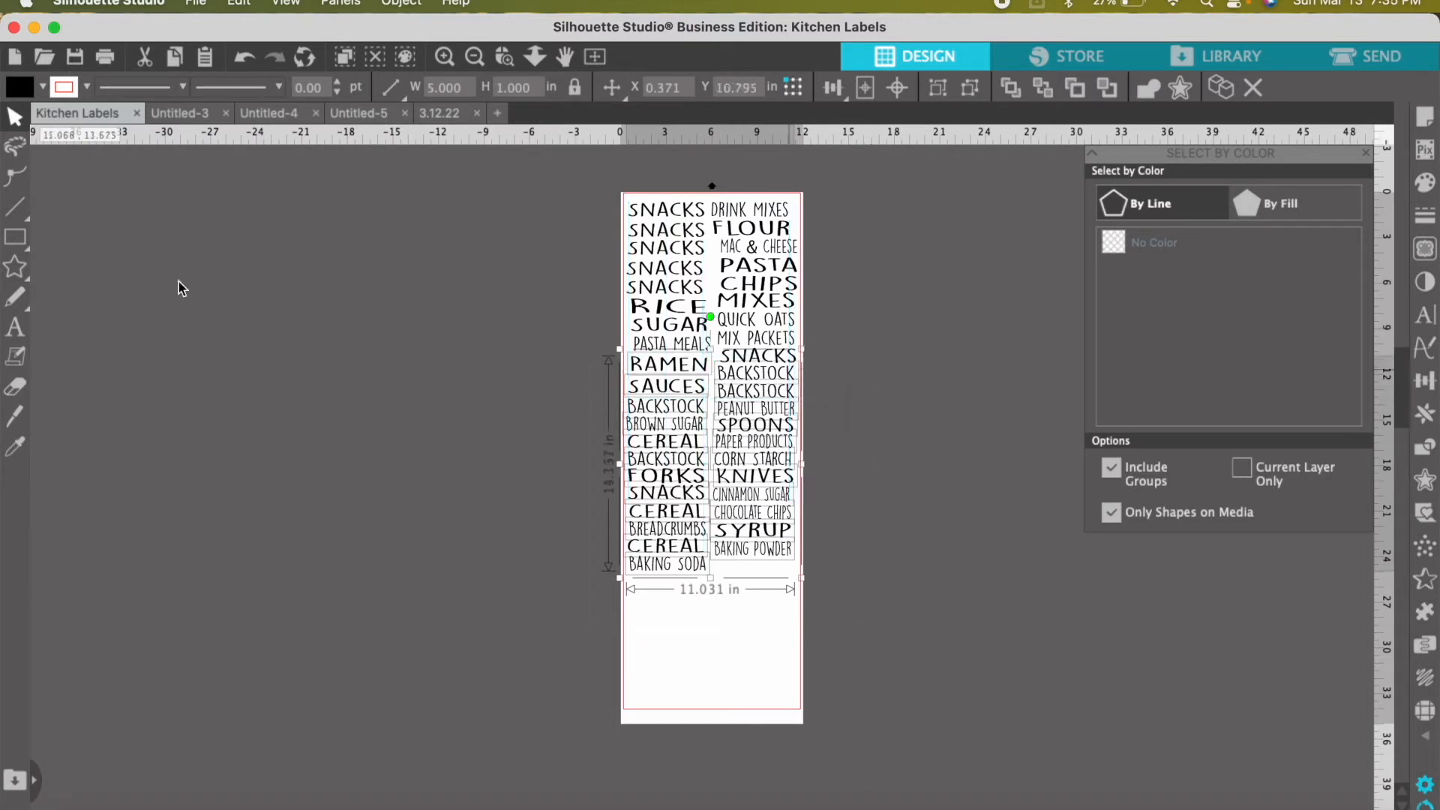
- Fill the selected lower Kitchen Labels text with dark red, deselect it and close the Select by Color options
click(43, 86)
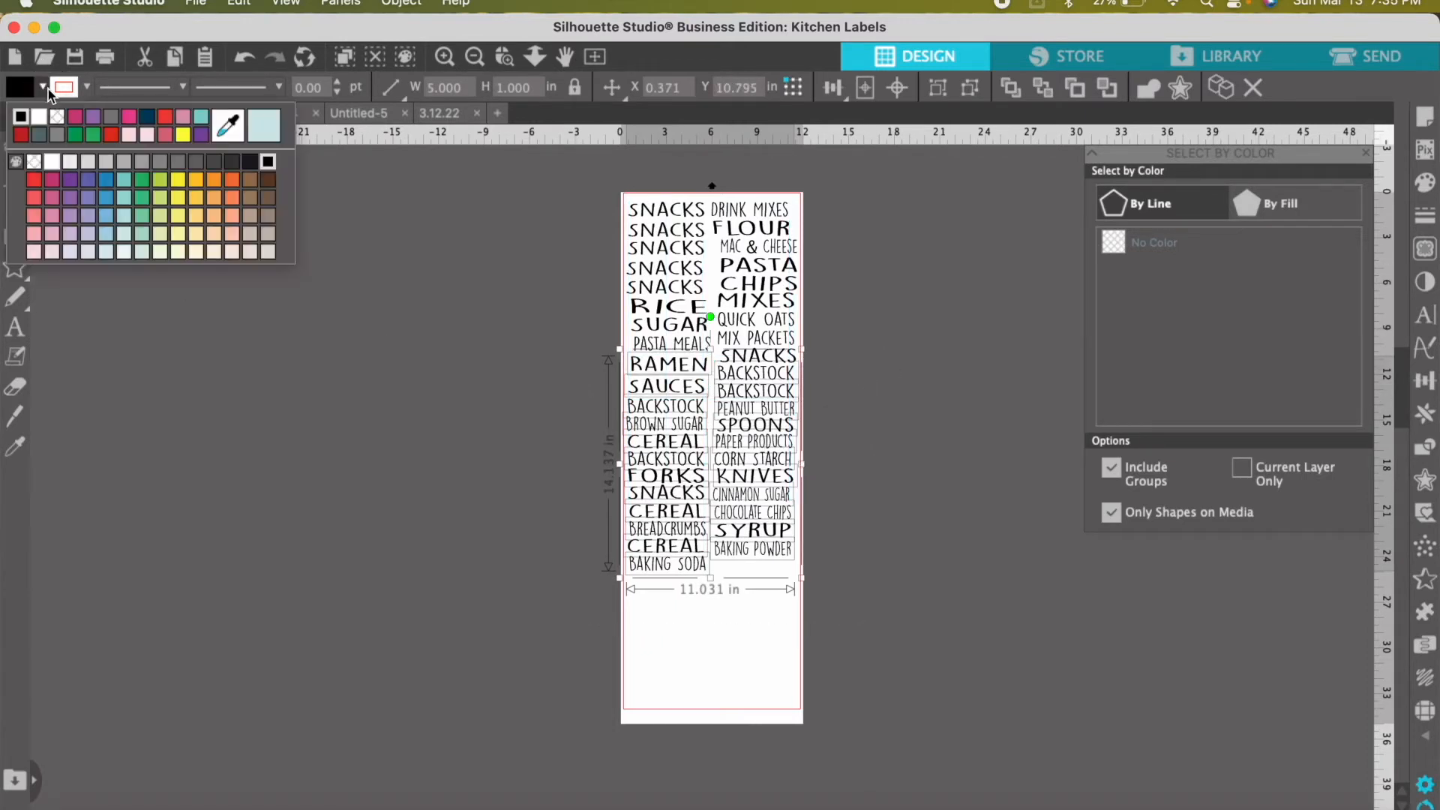
click(18, 135)
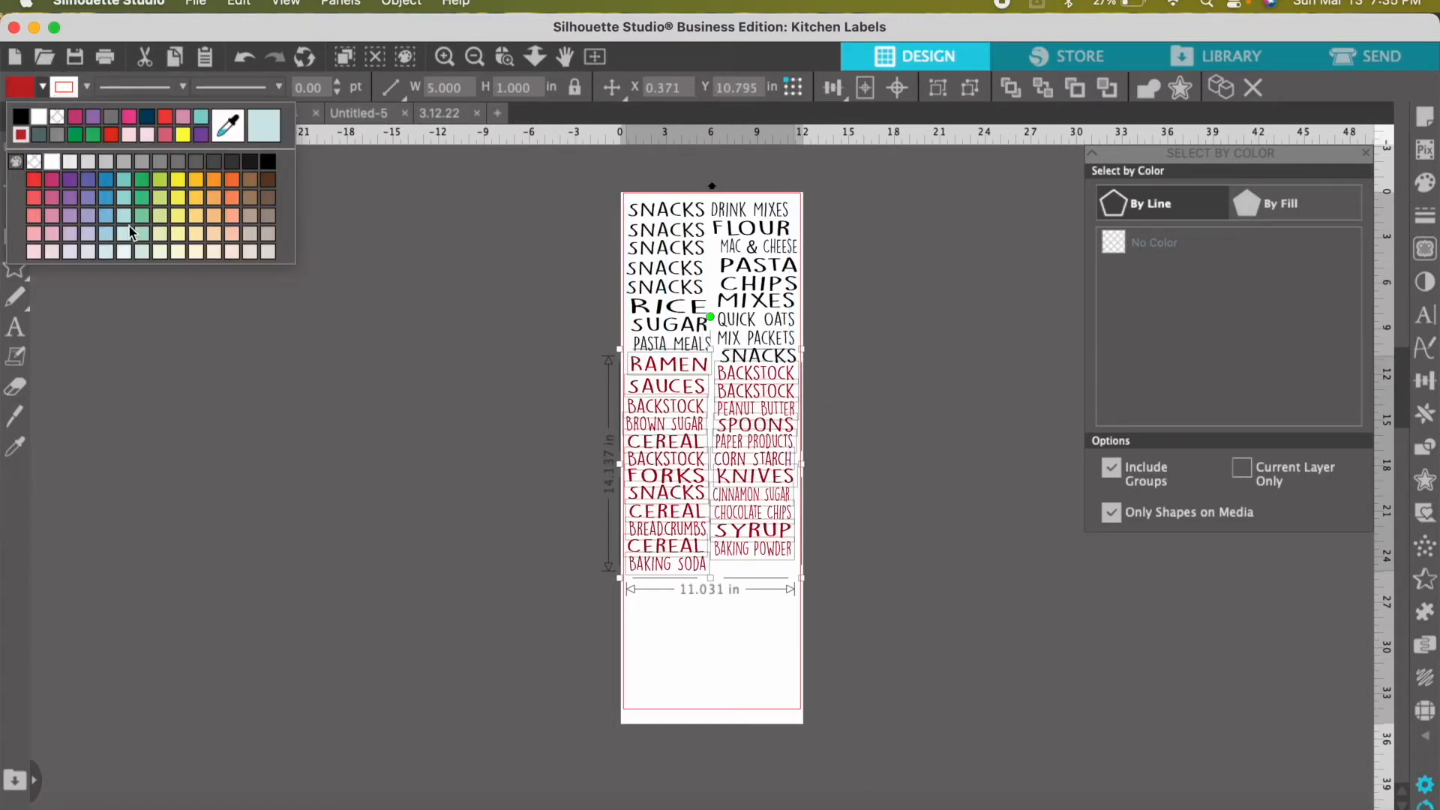
click(309, 480)
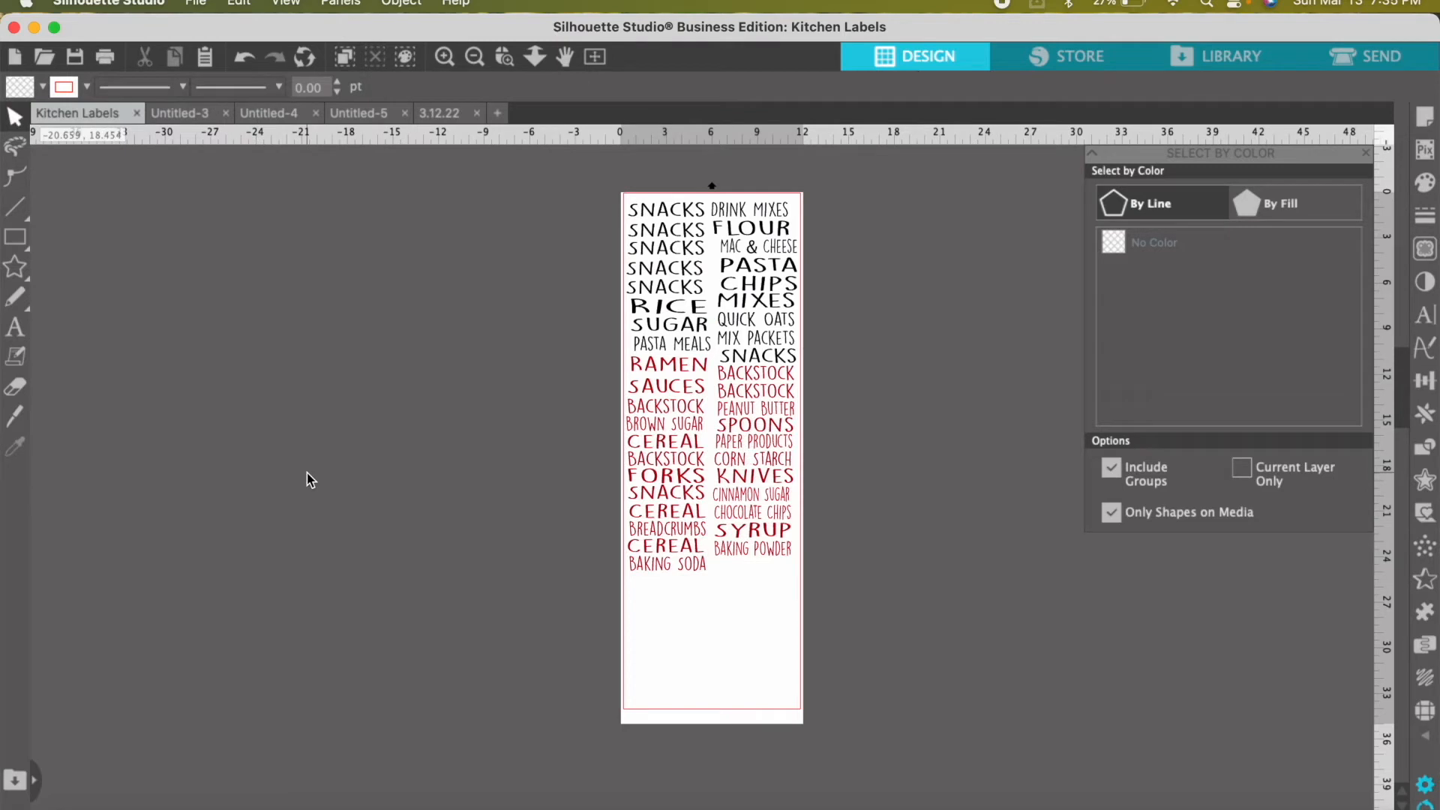
click(1365, 153)
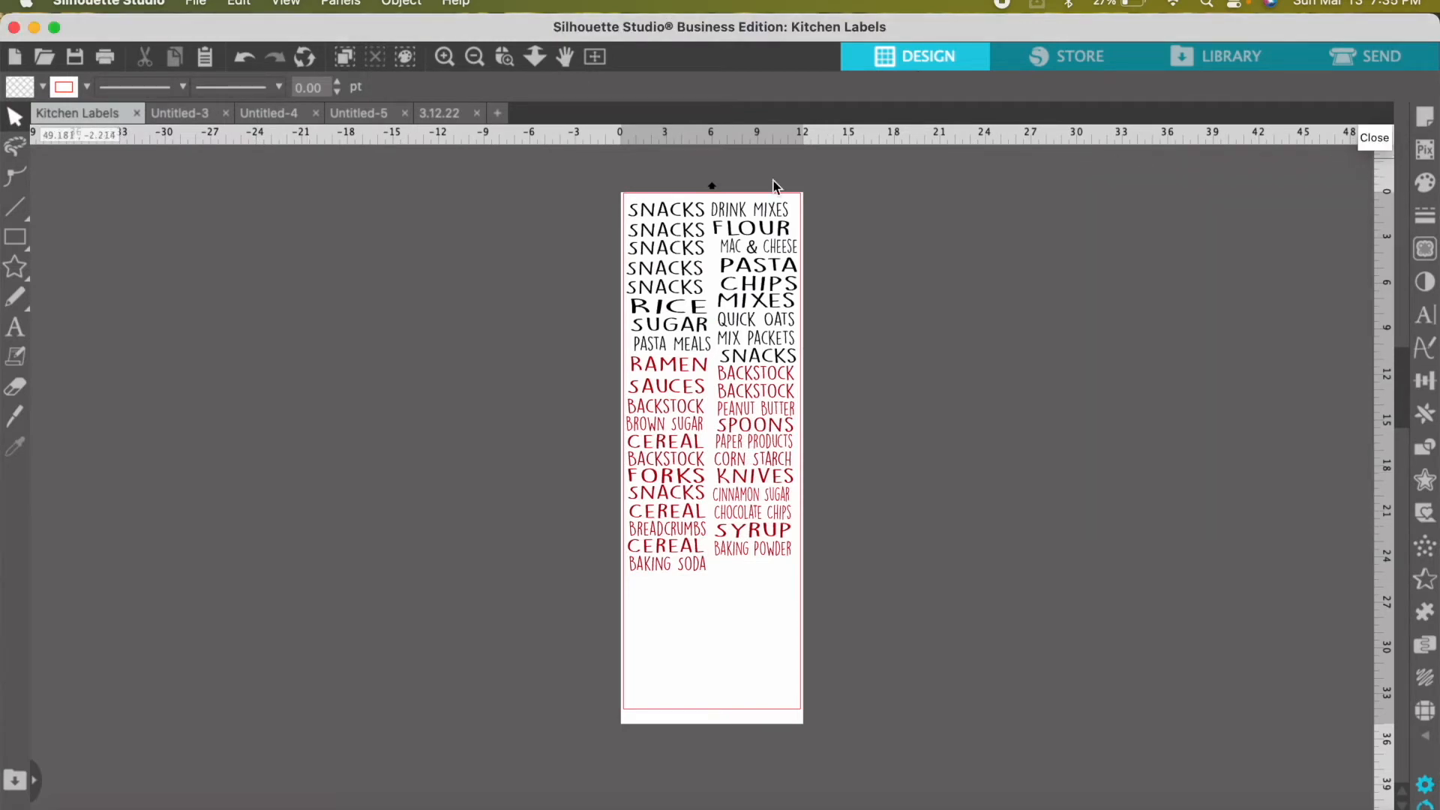
- Select all black-filled labels with Select by Color by fill, shift them slightly on the page and deselect them
click(406, 57)
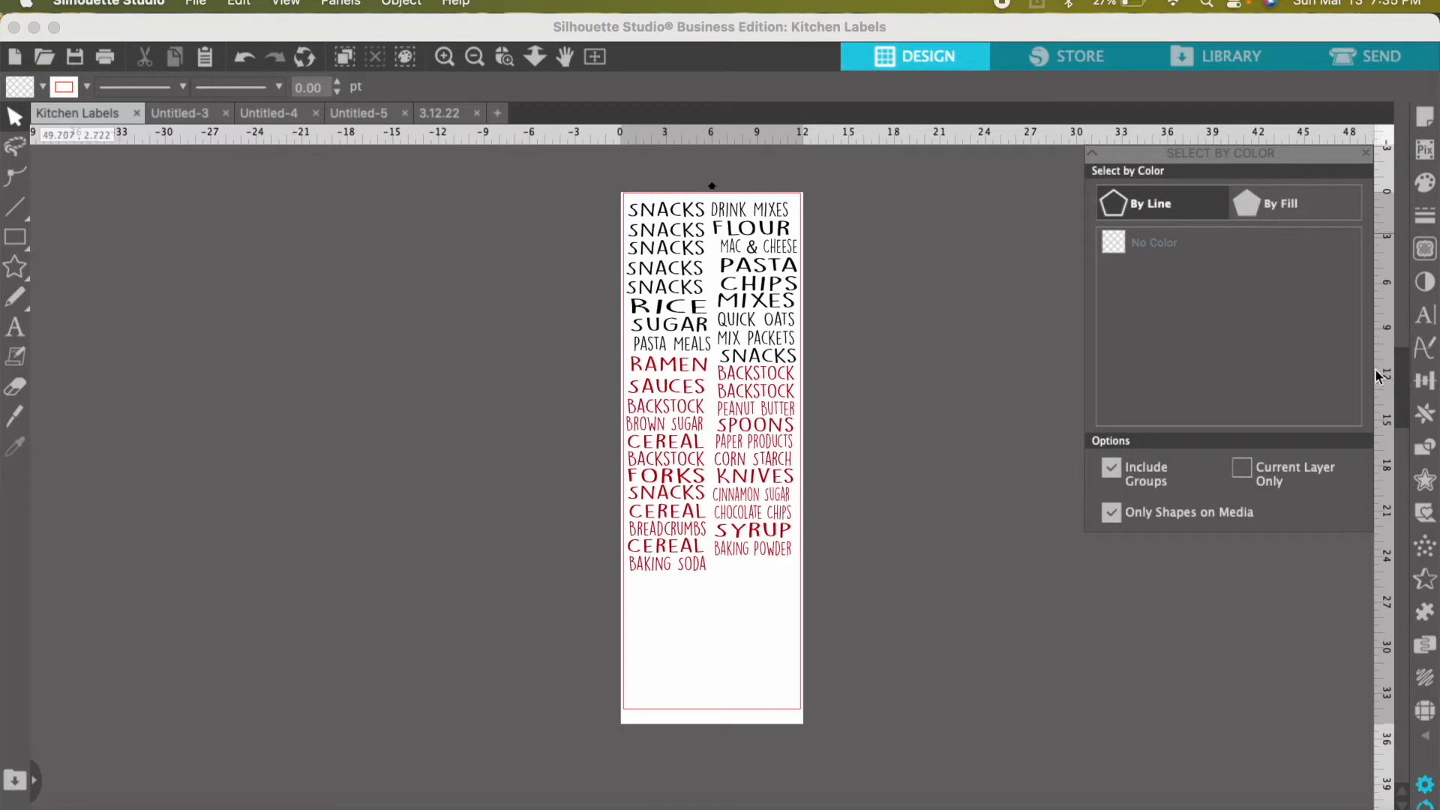
click(1266, 210)
click(1119, 249)
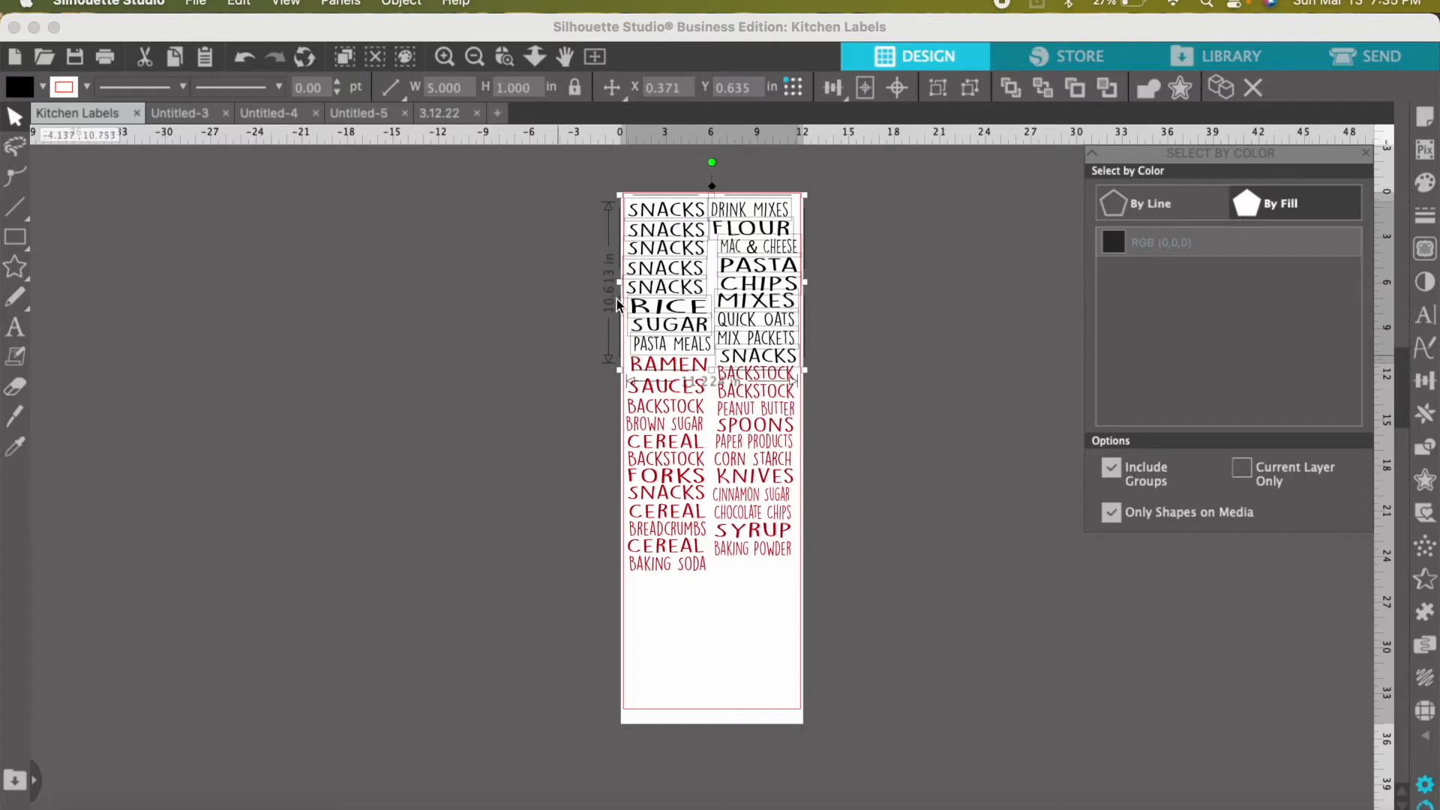
mouse_move(757, 314)
mouse_down()
mouse_move(300, 510)
mouse_move(596, 159)
mouse_move(818, 210)
mouse_move(752, 291)
mouse_move(758, 334)
mouse_up()
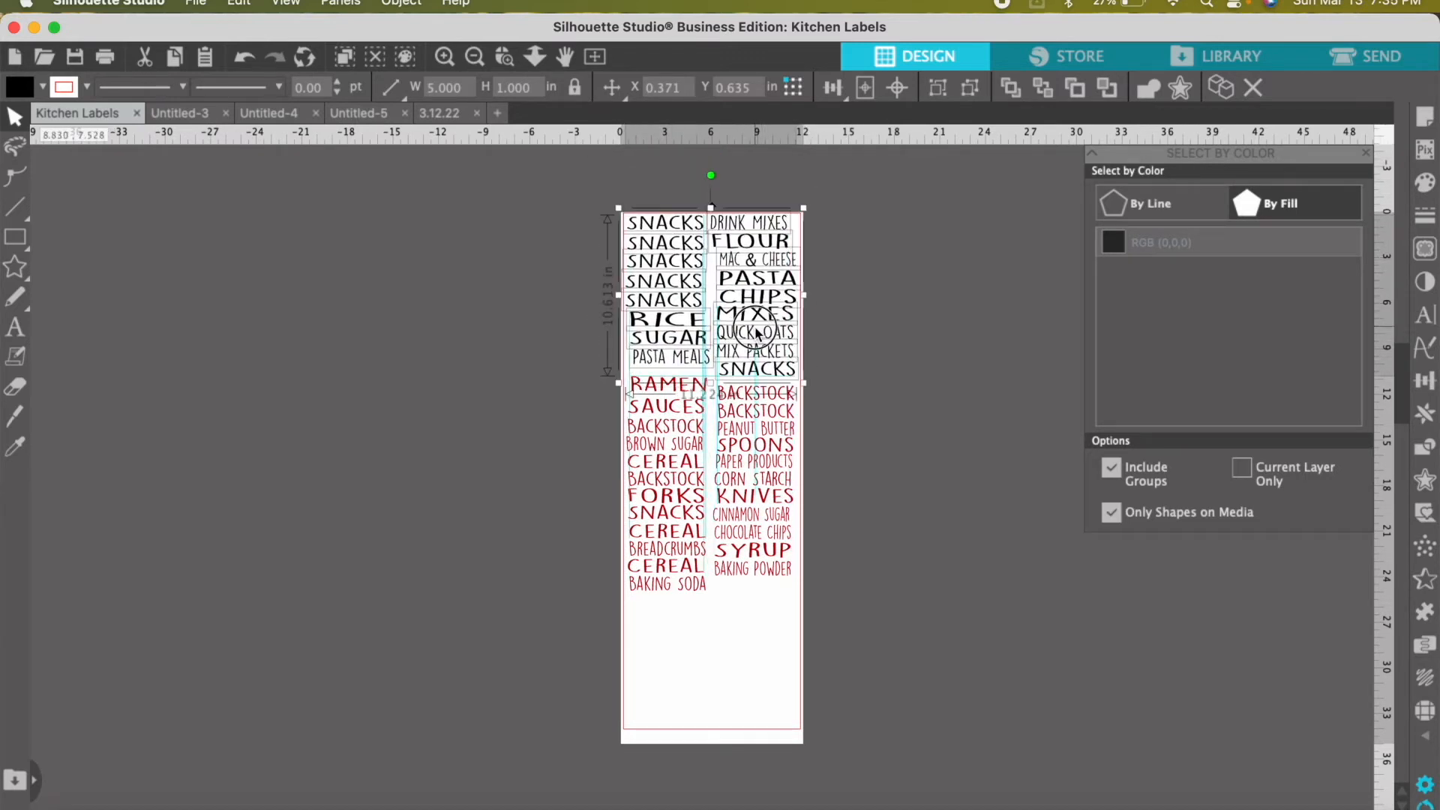
drag(751, 254, 750, 261)
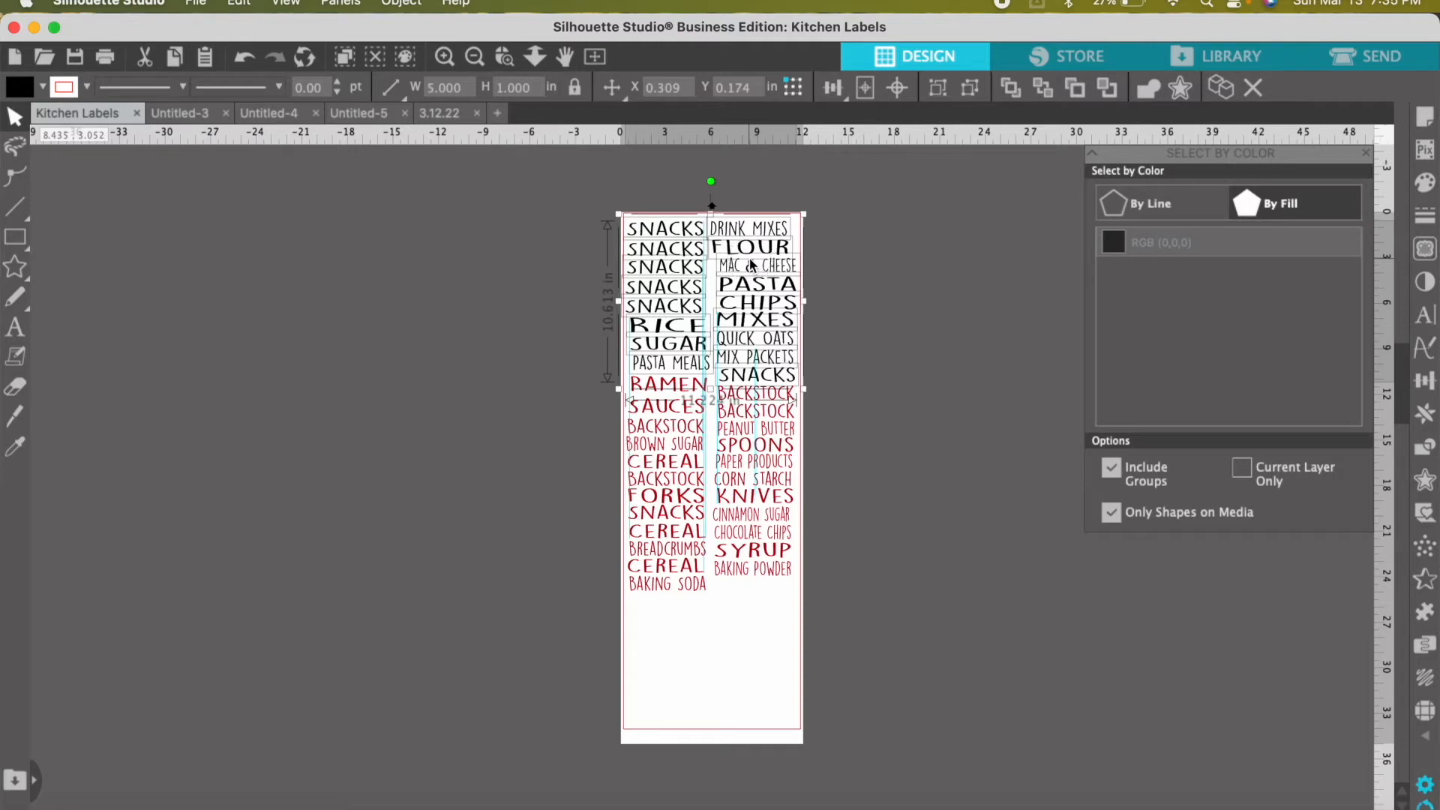
scroll(701, 574, down, 3)
scroll(701, 574, up, 2)
scroll(702, 574, down, 1)
click(580, 529)
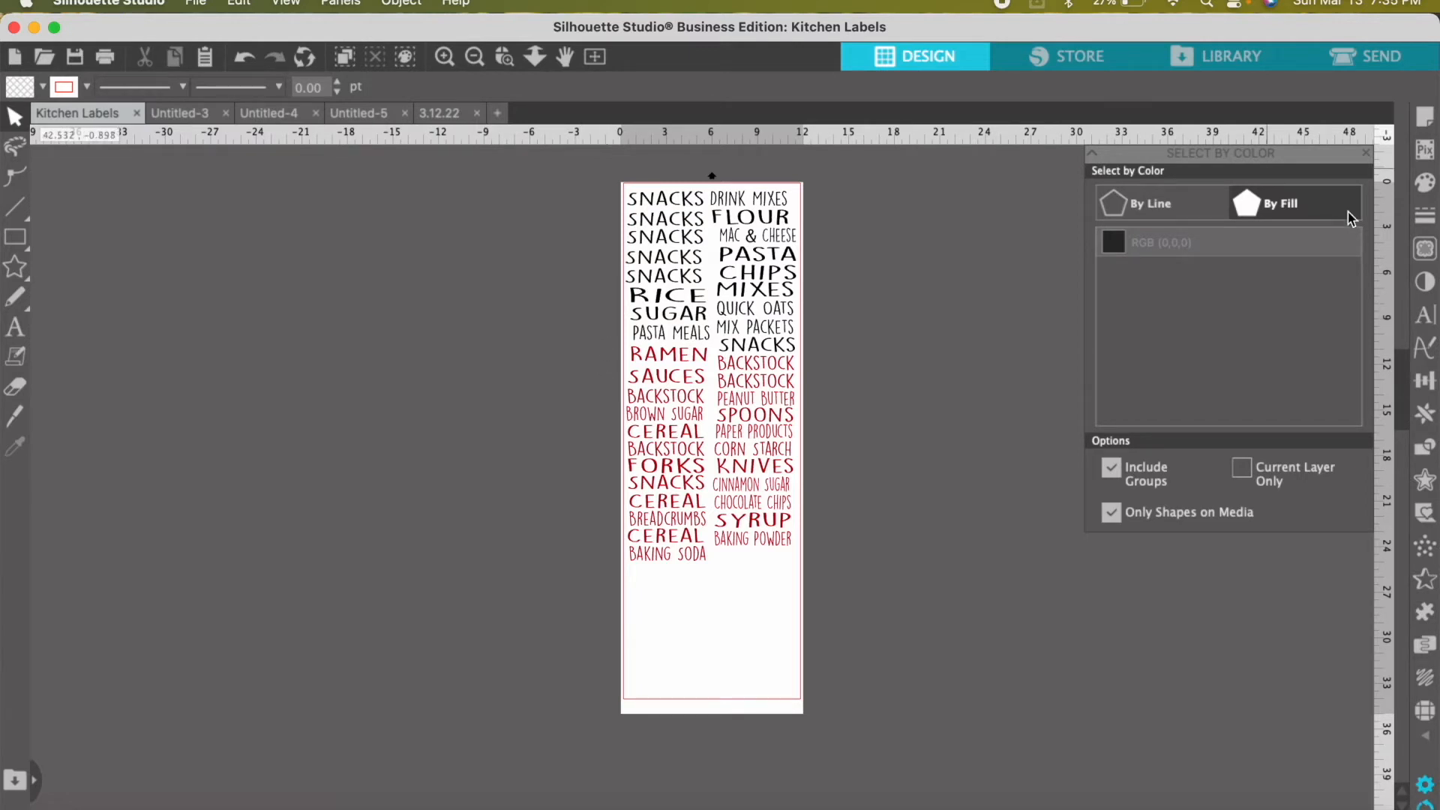
- Reselect the black labels by their fill colour RGB (0,0,0), move them slightly right and down, and deselect
click(1209, 246)
mouse_move(724, 278)
mouse_down()
mouse_move(435, 347)
mouse_move(420, 338)
mouse_move(684, 274)
mouse_move(732, 289)
mouse_up()
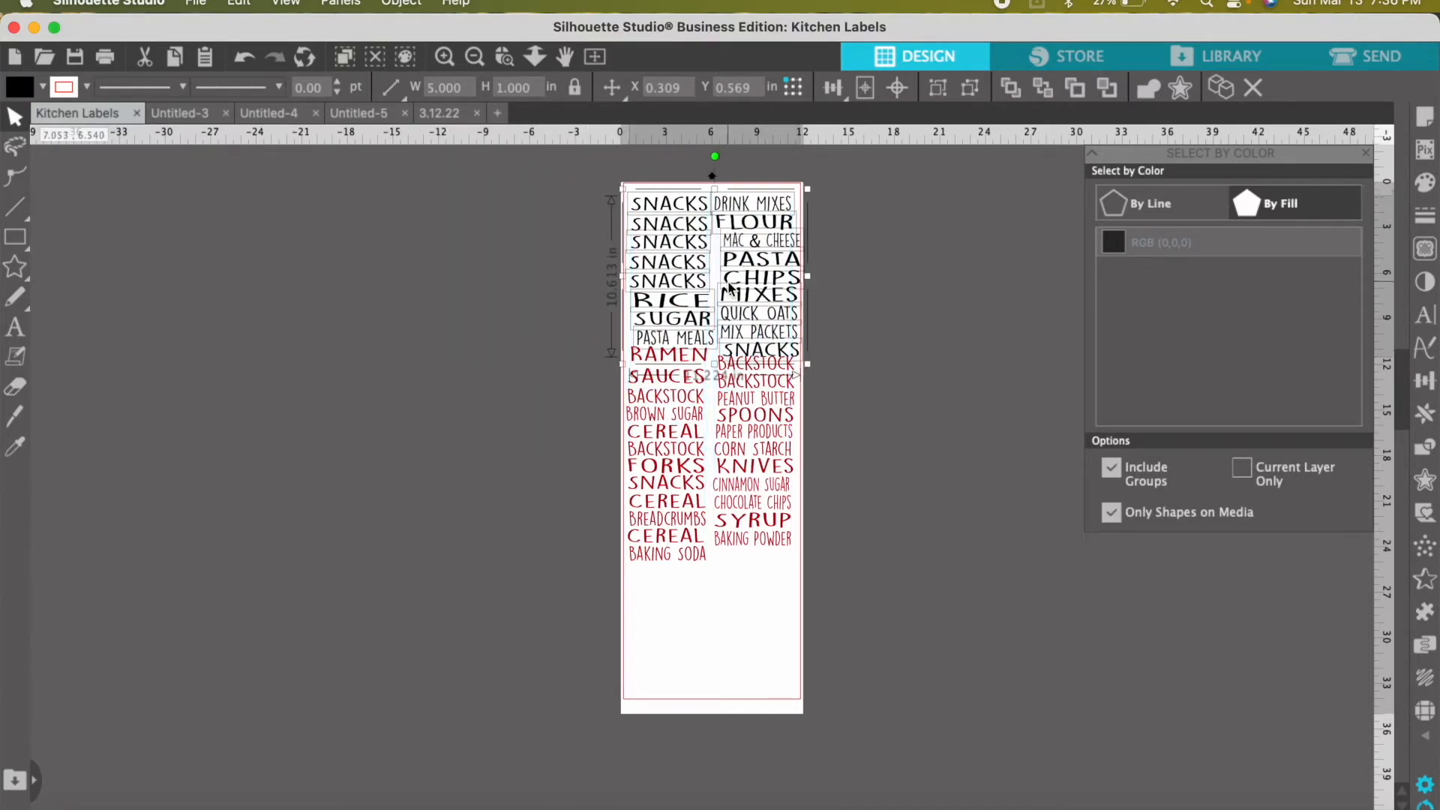
click(880, 325)
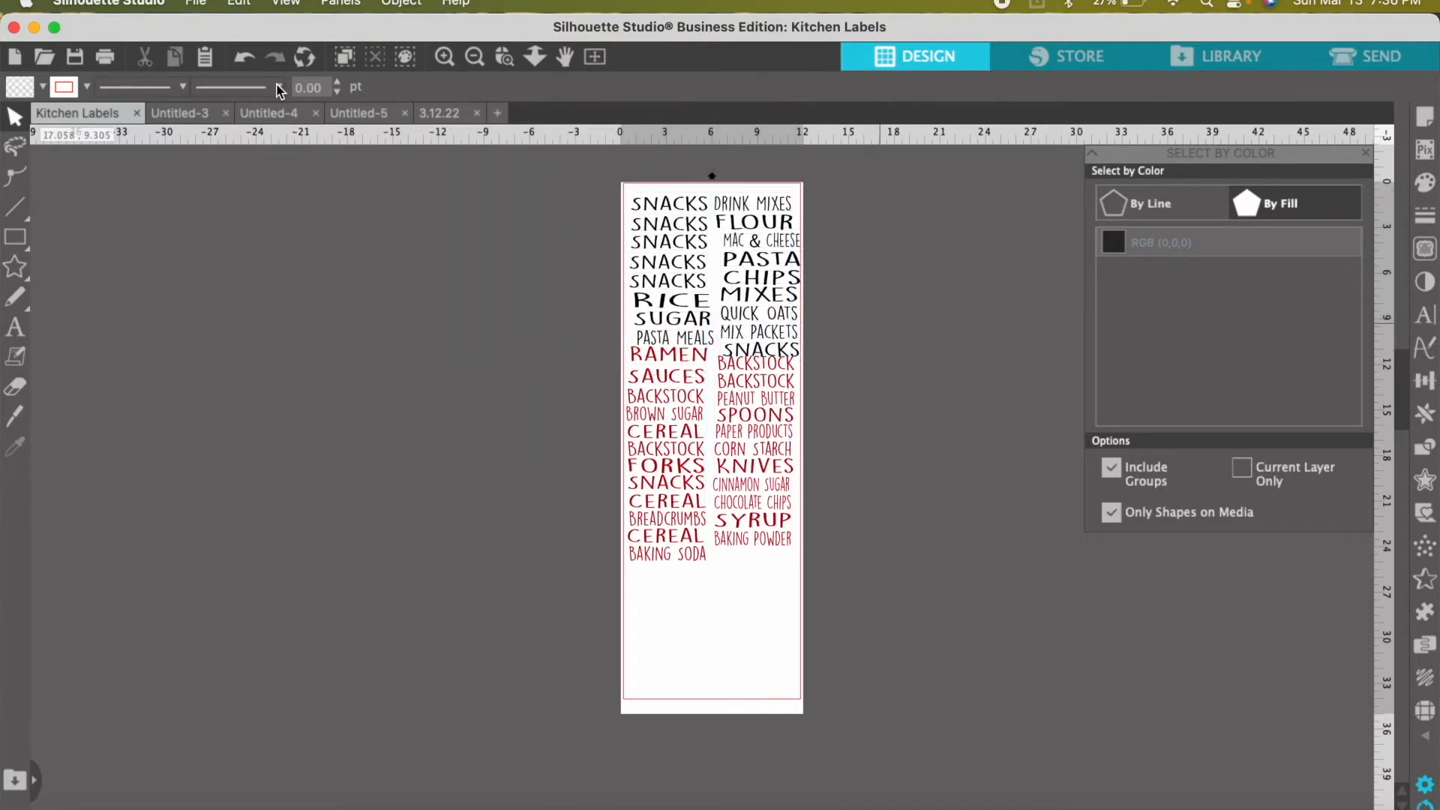
- Zoom in and out of the Untitled-3 page, and magnify the page's left part with the drag-zoom tool
click(180, 114)
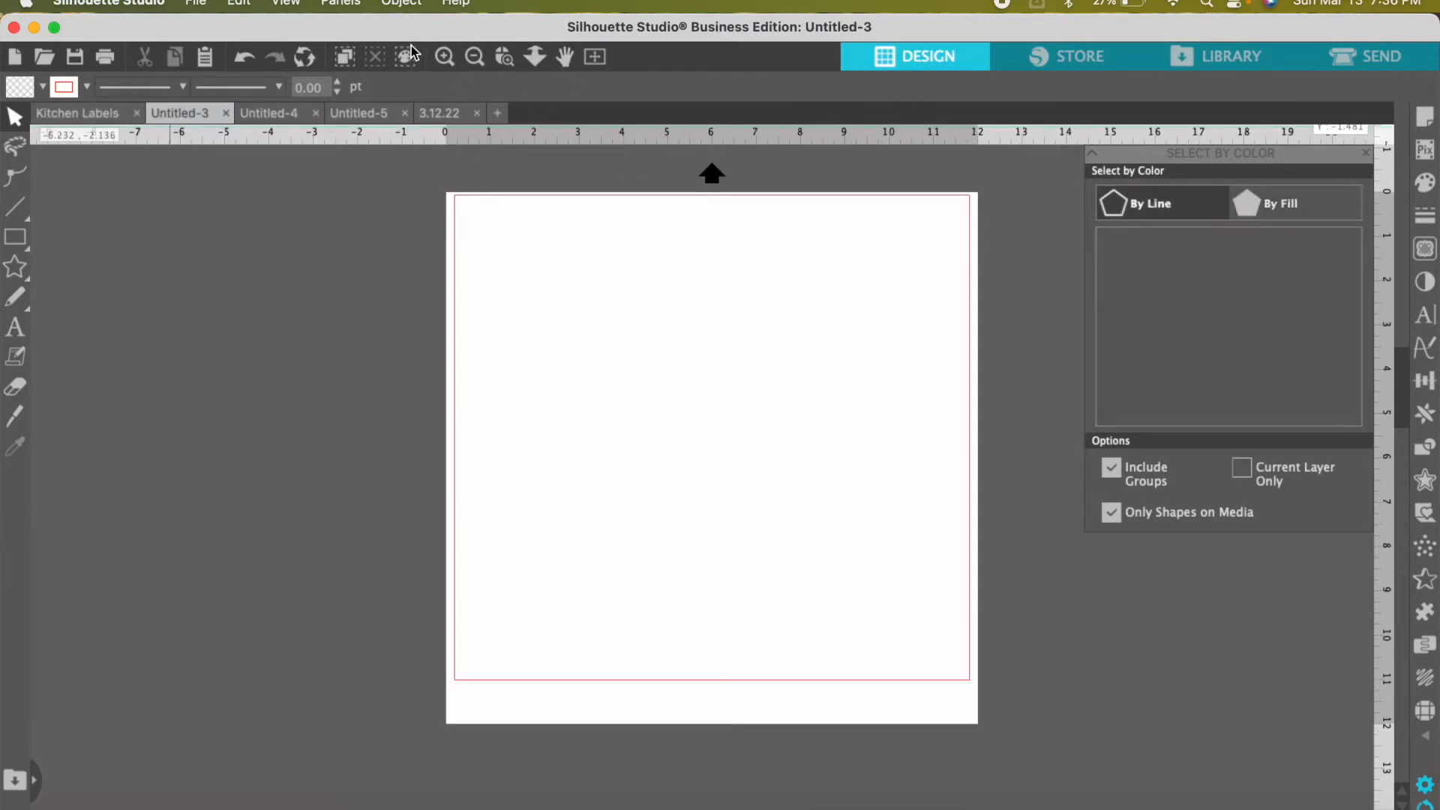
click(453, 59)
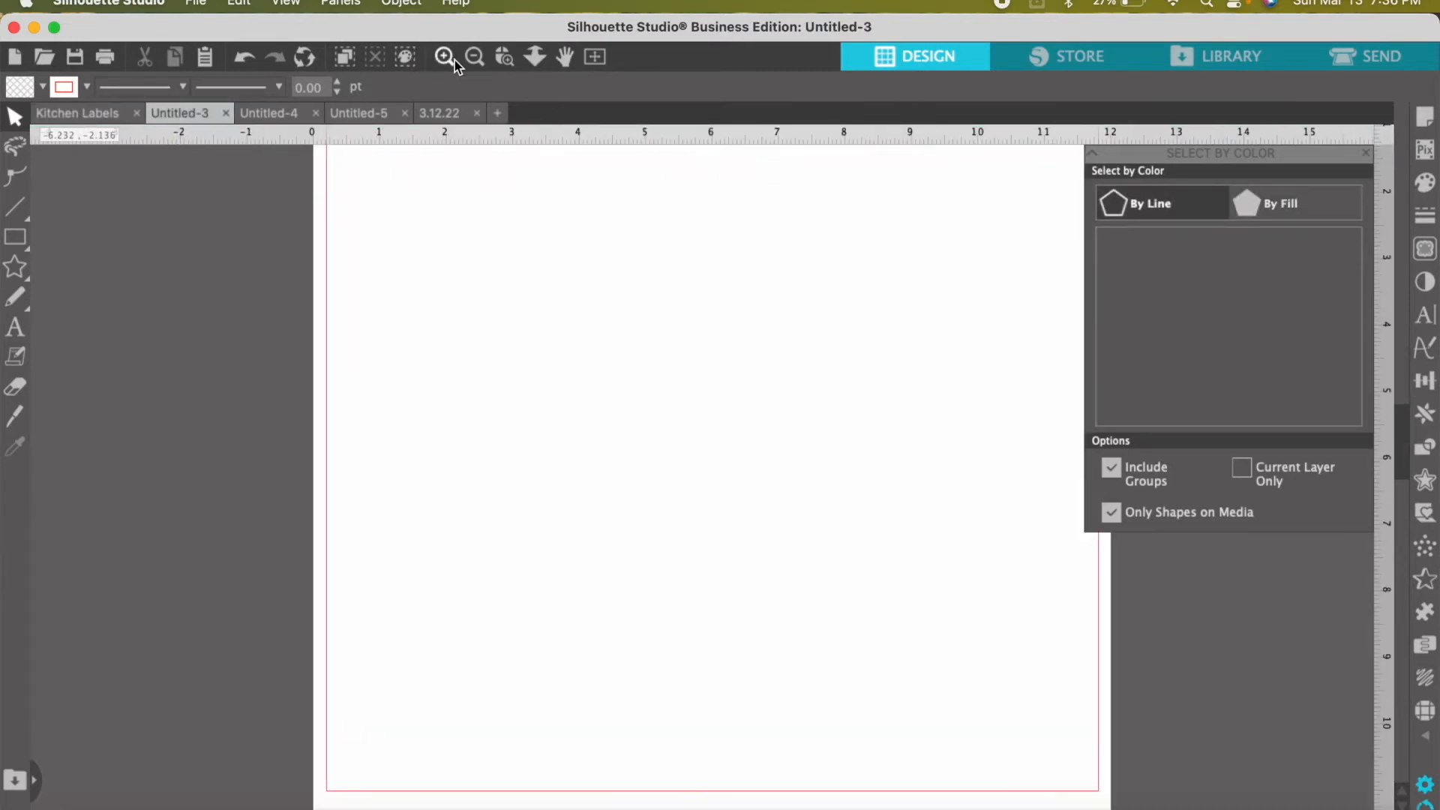
click(475, 58)
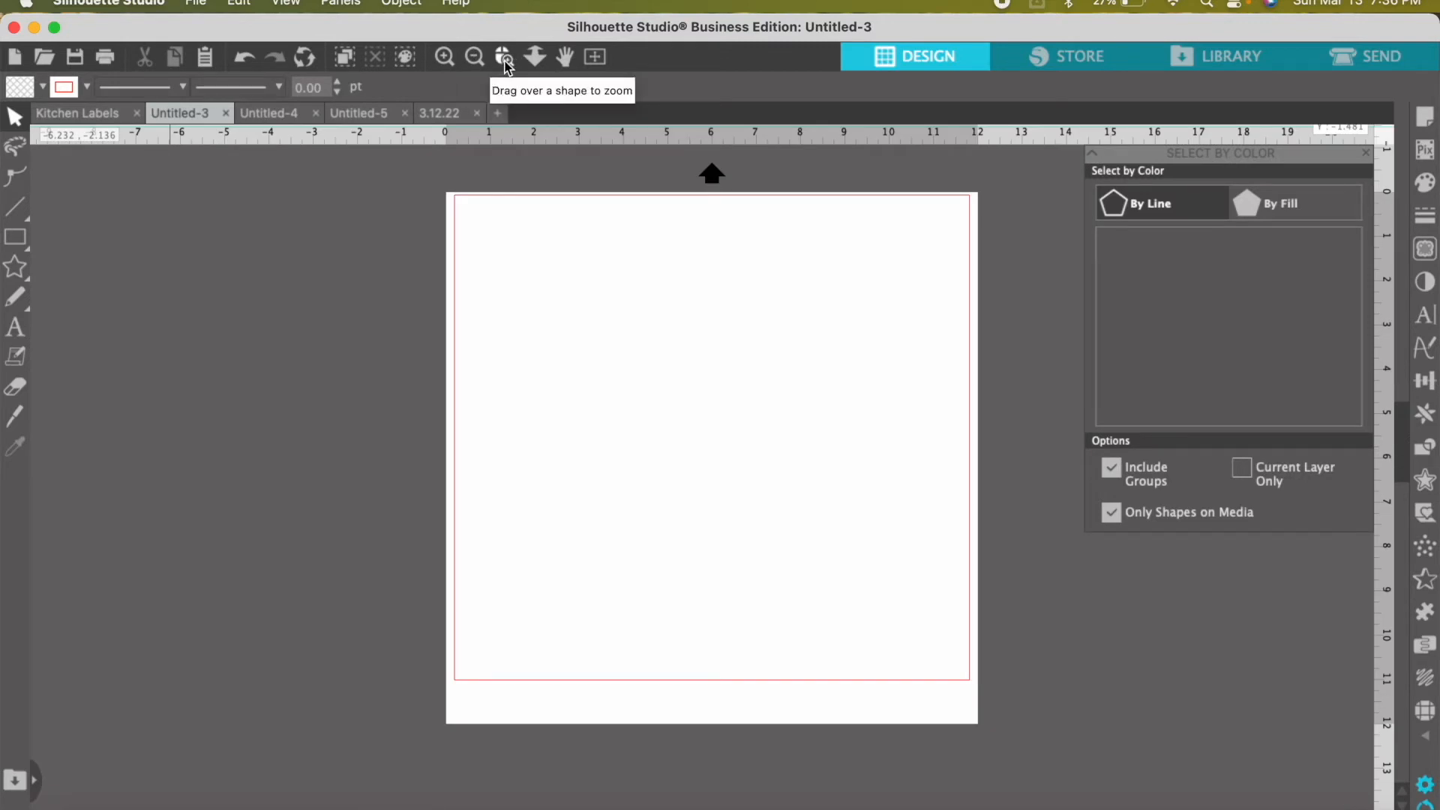
click(507, 65)
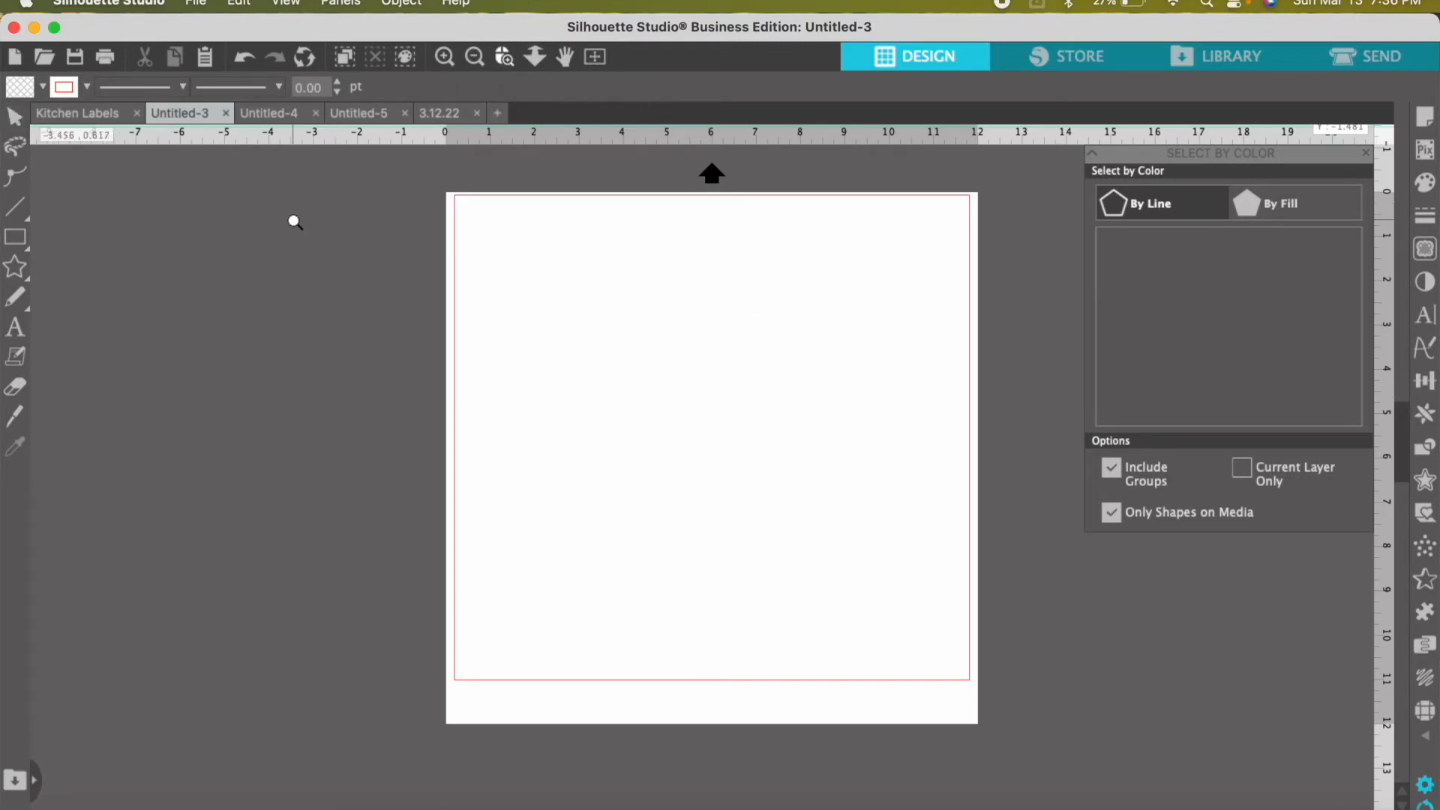
click(618, 392)
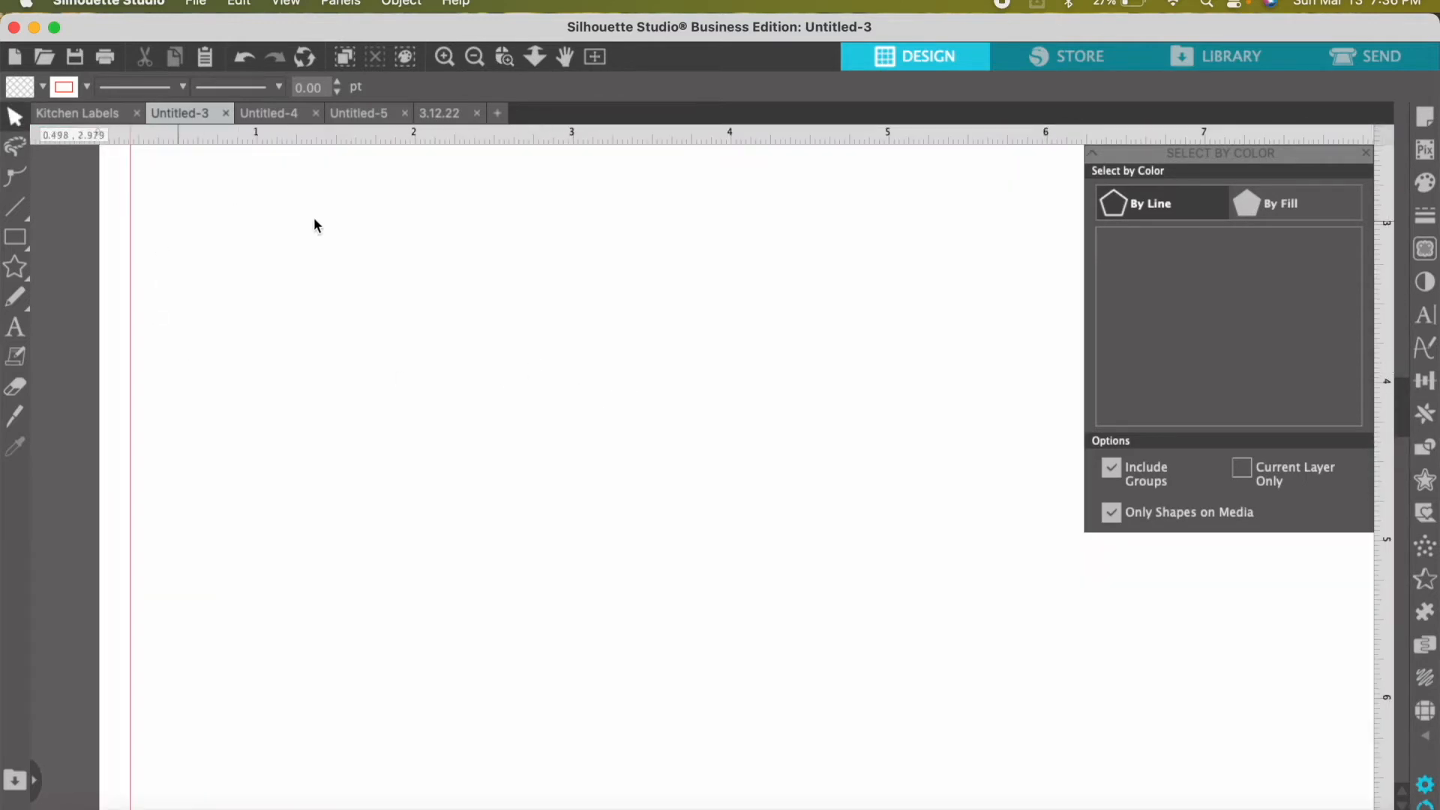
- Magnify the top labels of the Kitchen Labels drawing with the drag-zoom tool, and zoom in further on the word RICE
click(63, 113)
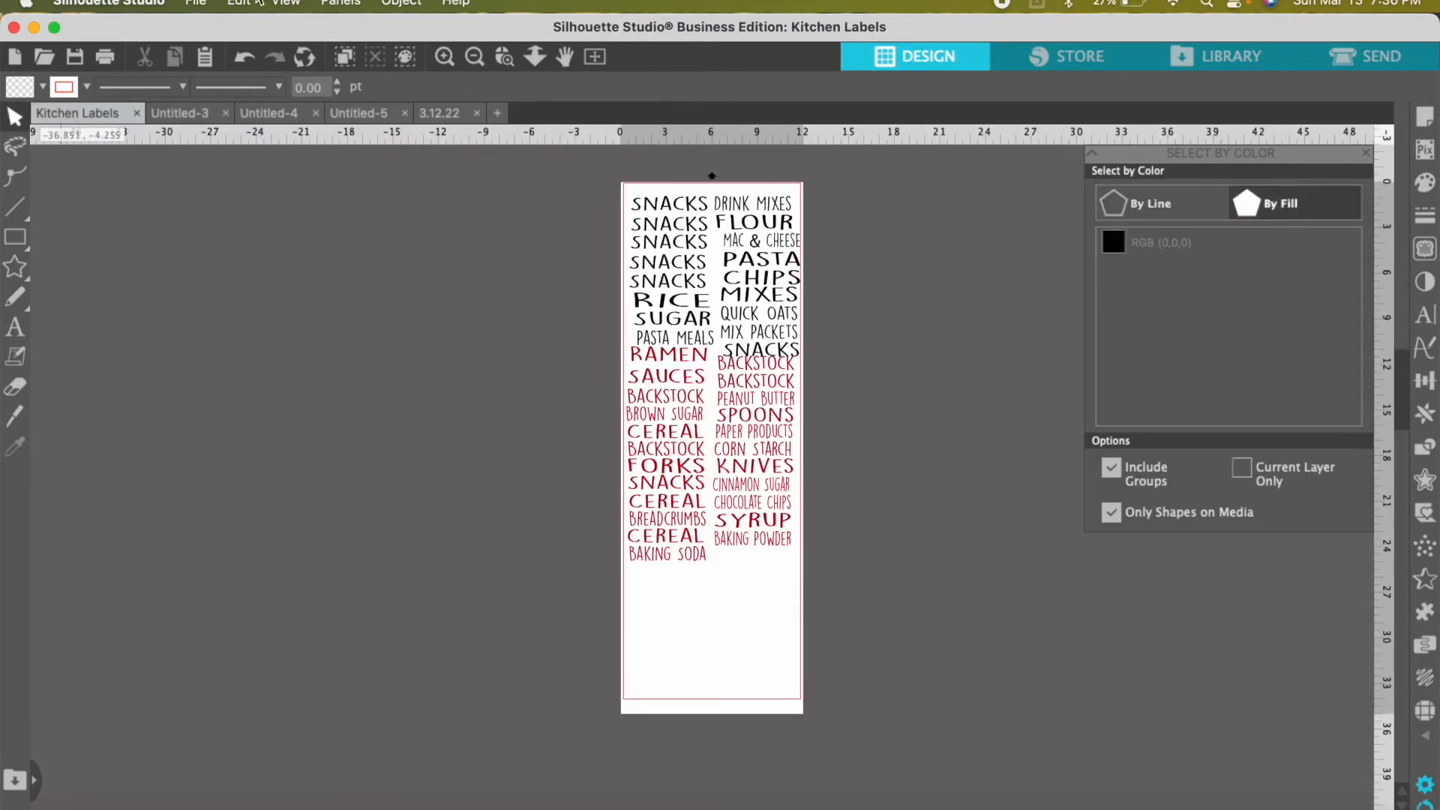
click(502, 68)
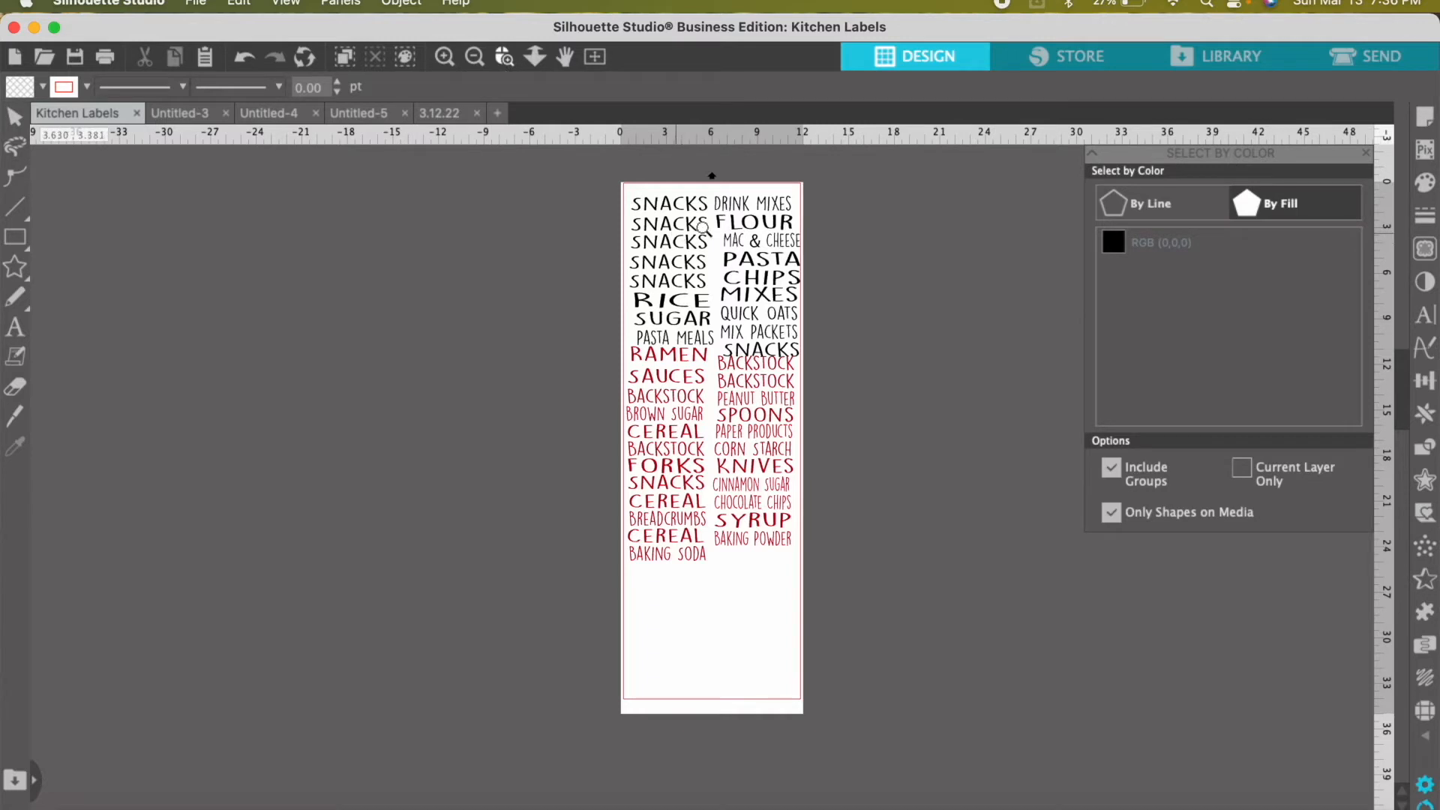
click(759, 224)
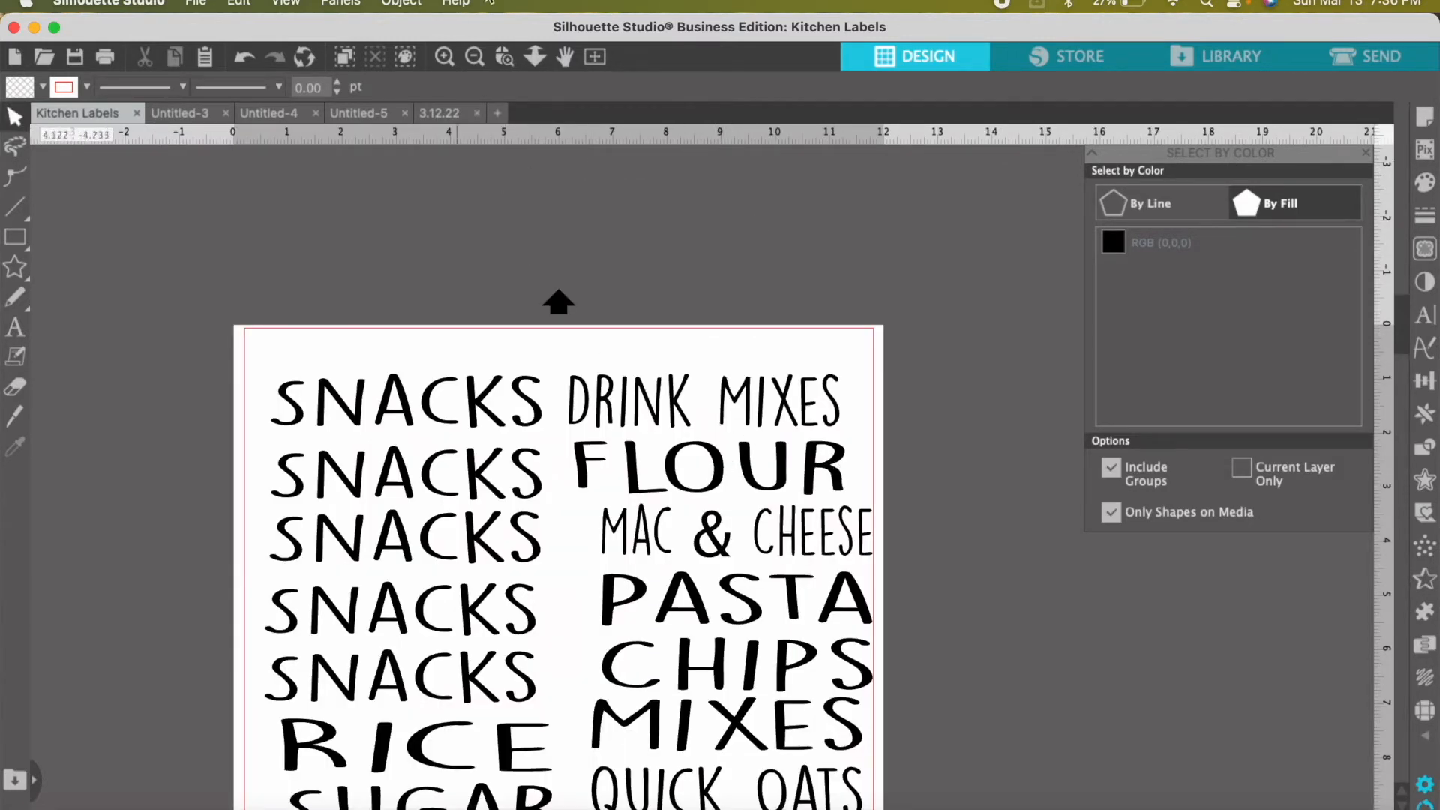
click(505, 60)
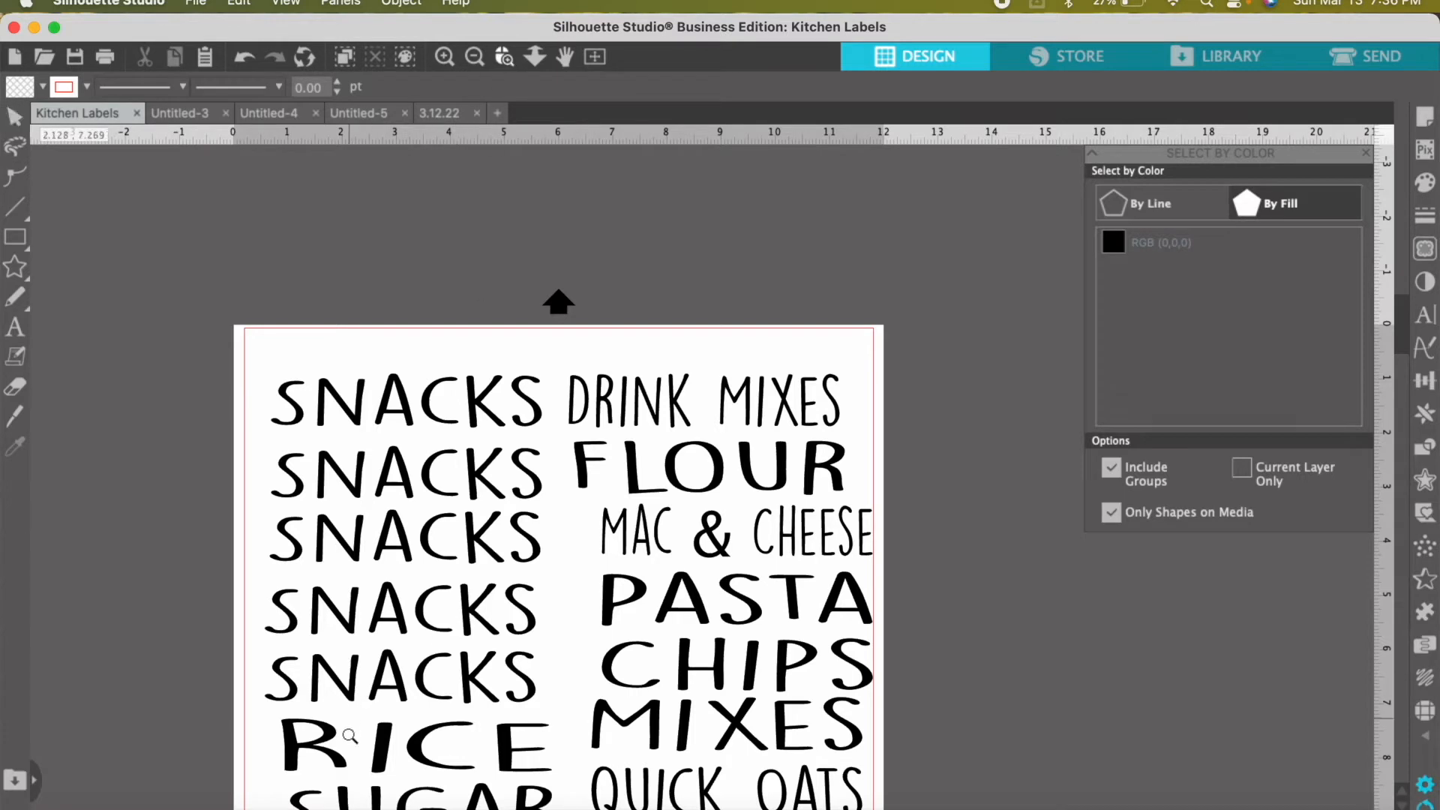
click(378, 748)
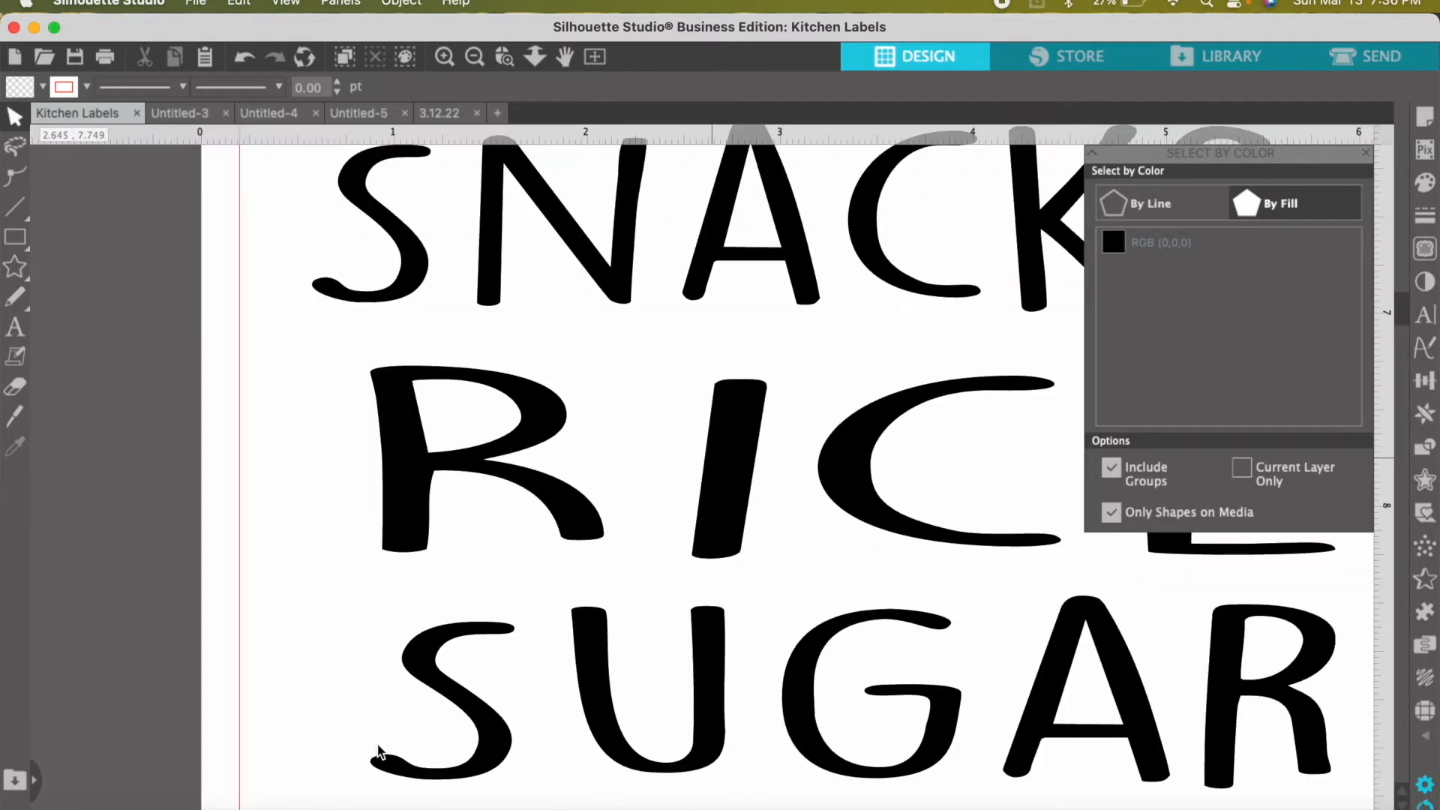
- Pan the magnified Kitchen Labels view to the PASTA MEALS area, then fit the whole page to the window
click(537, 63)
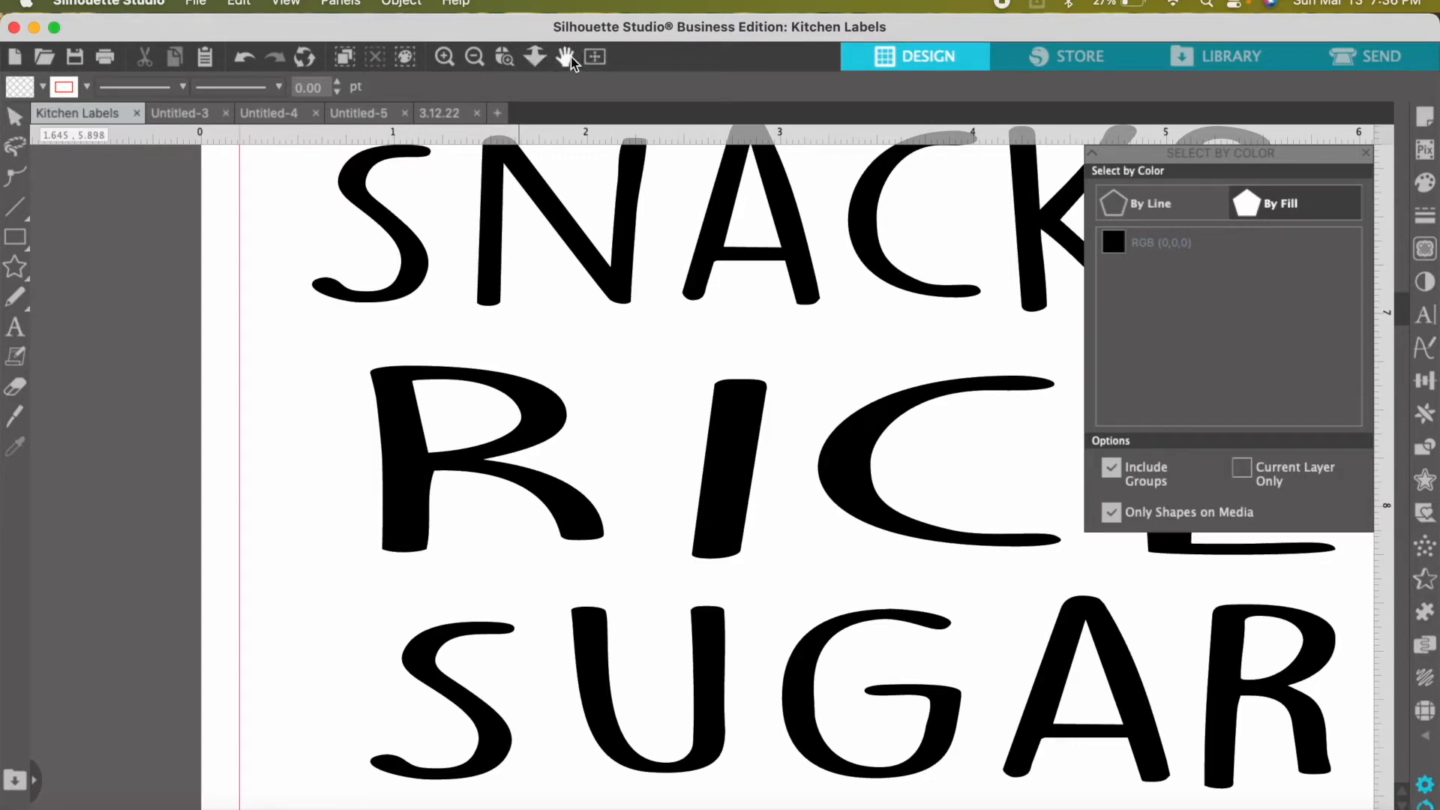
click(567, 59)
drag(743, 482, 581, 192)
mouse_move(971, 474)
mouse_down()
mouse_move(973, 485)
mouse_move(348, 338)
mouse_move(491, 344)
mouse_move(926, 418)
mouse_move(971, 472)
mouse_up()
click(347, 336)
click(562, 248)
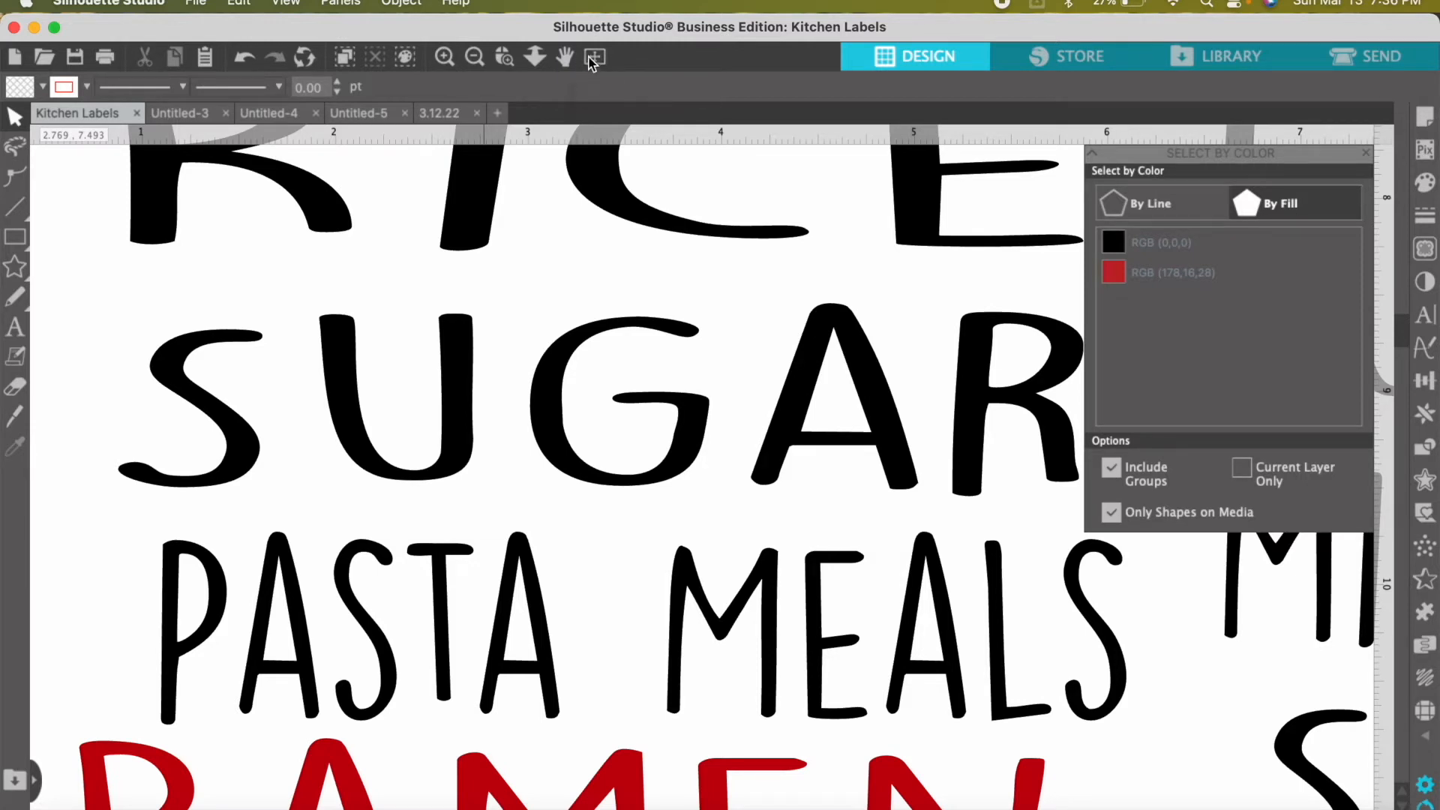
click(596, 59)
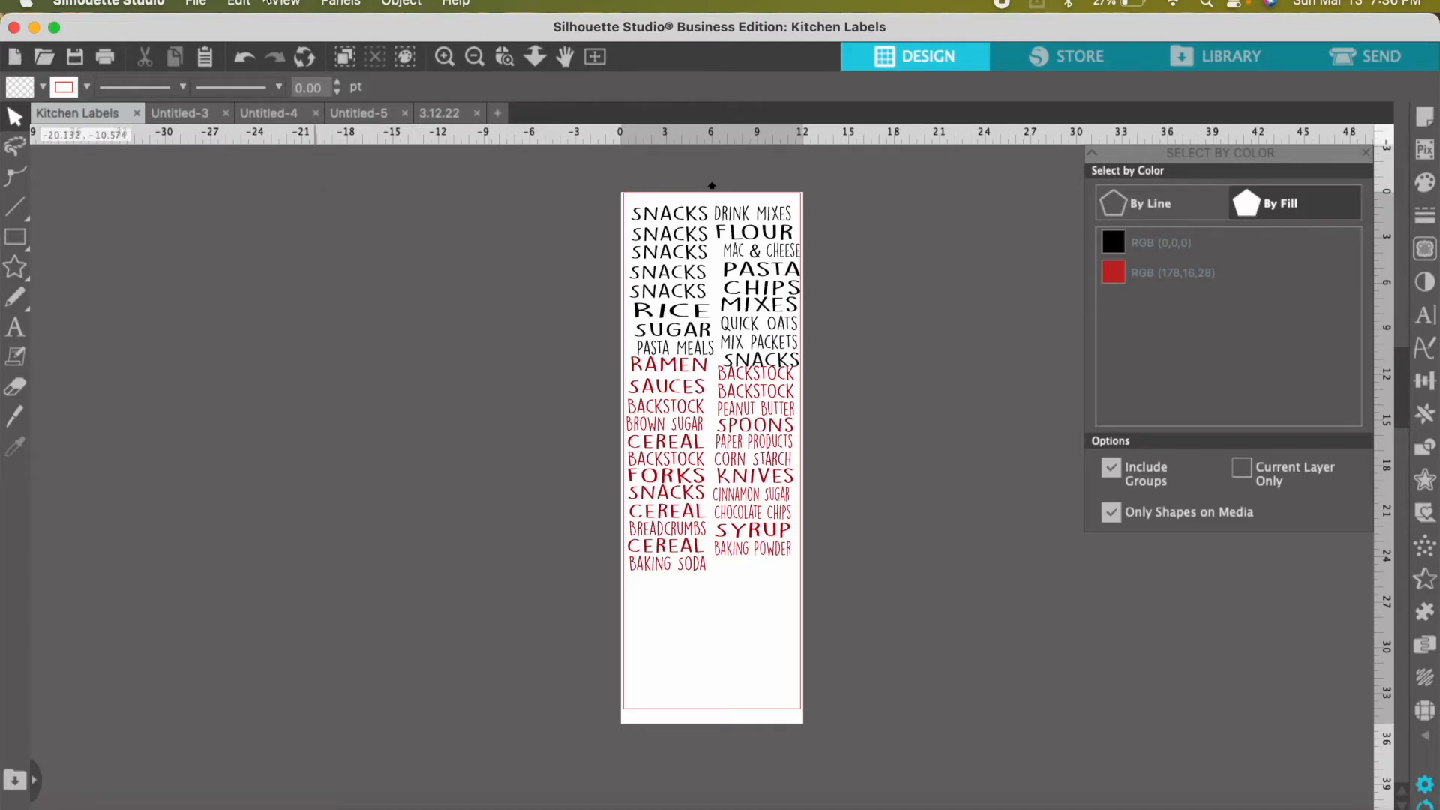
click(239, 5)
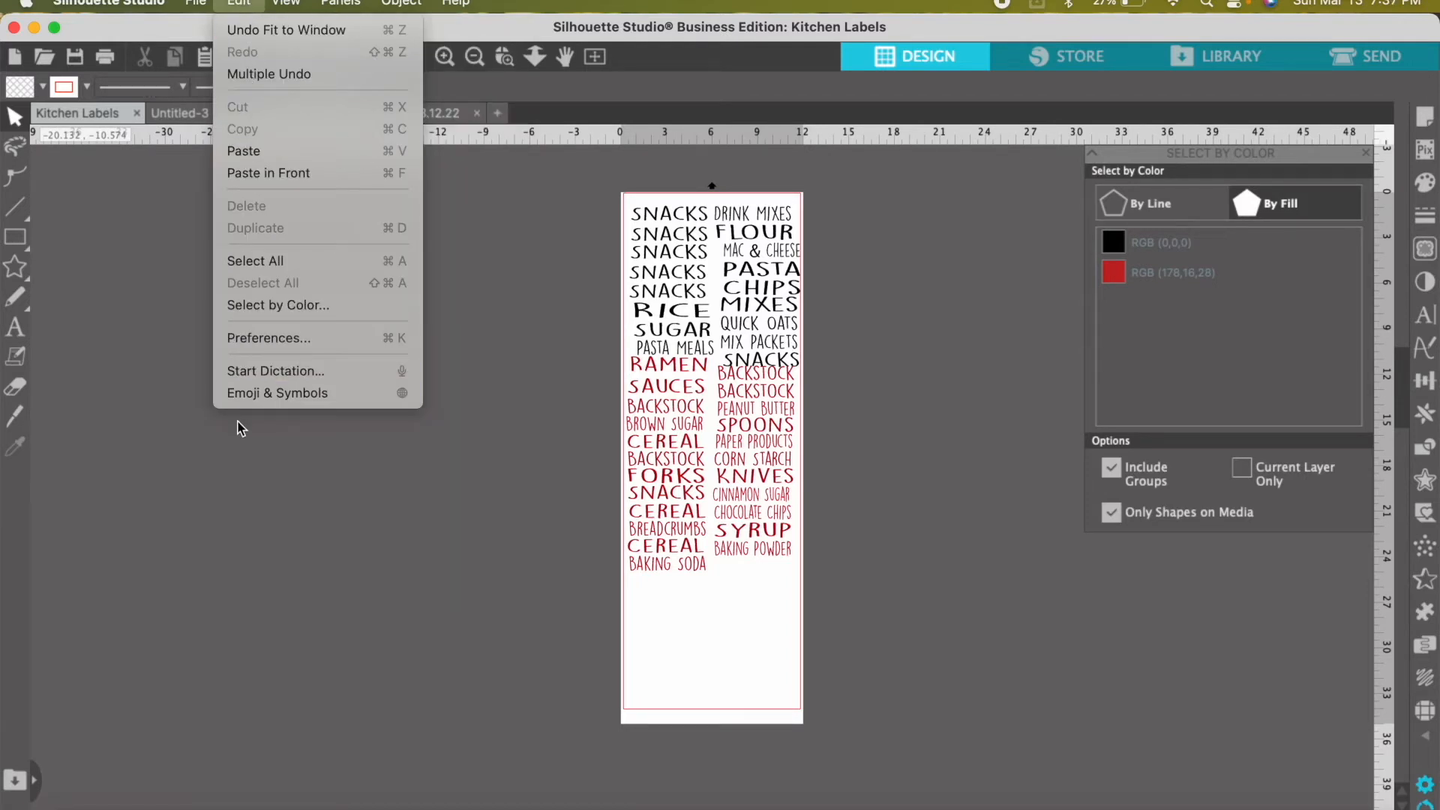
click(260, 484)
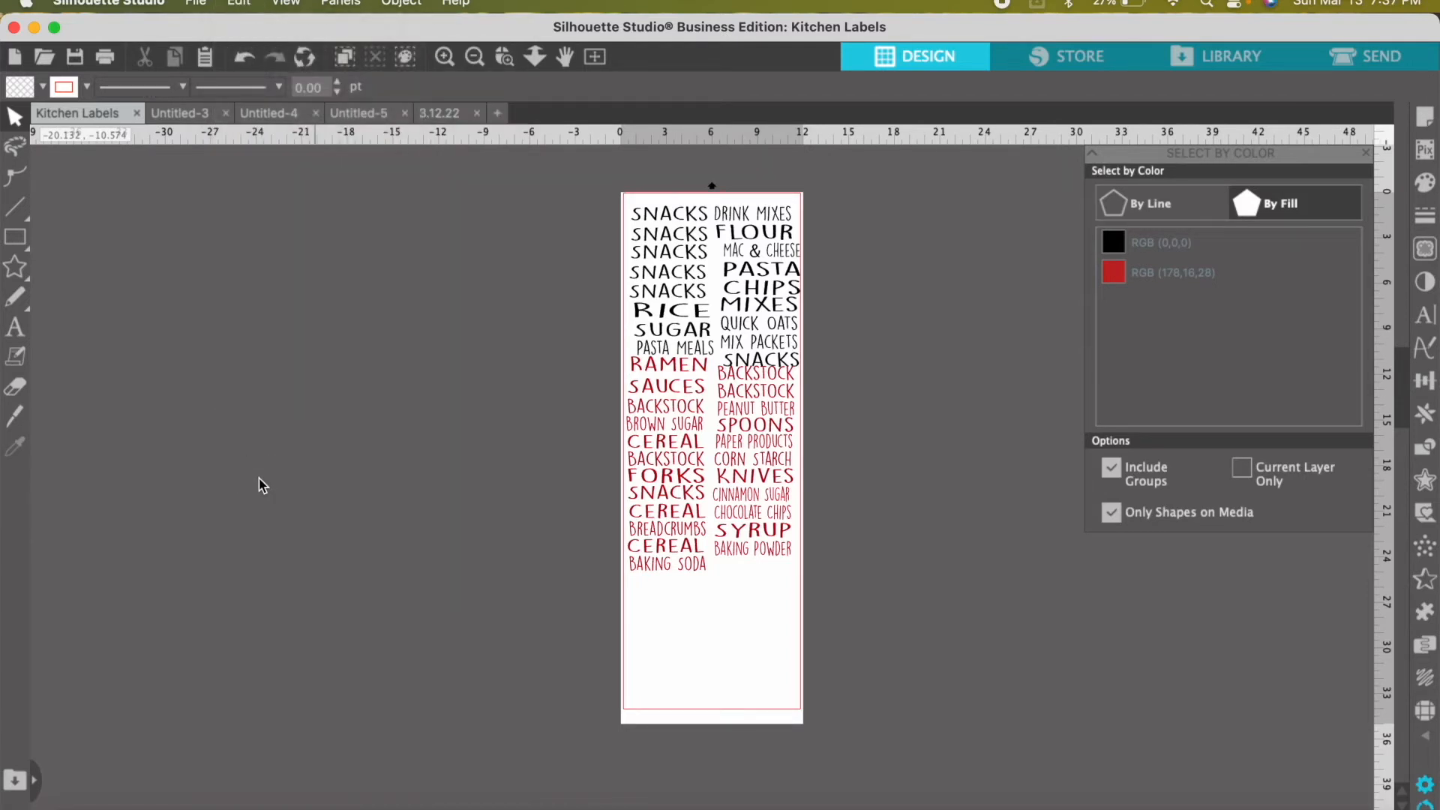
click(43, 88)
- Fit the Untitled-3 page to the window and draw a near-circular ellipse about 5.9 in across in its upper middle, leaving it deselected
click(185, 115)
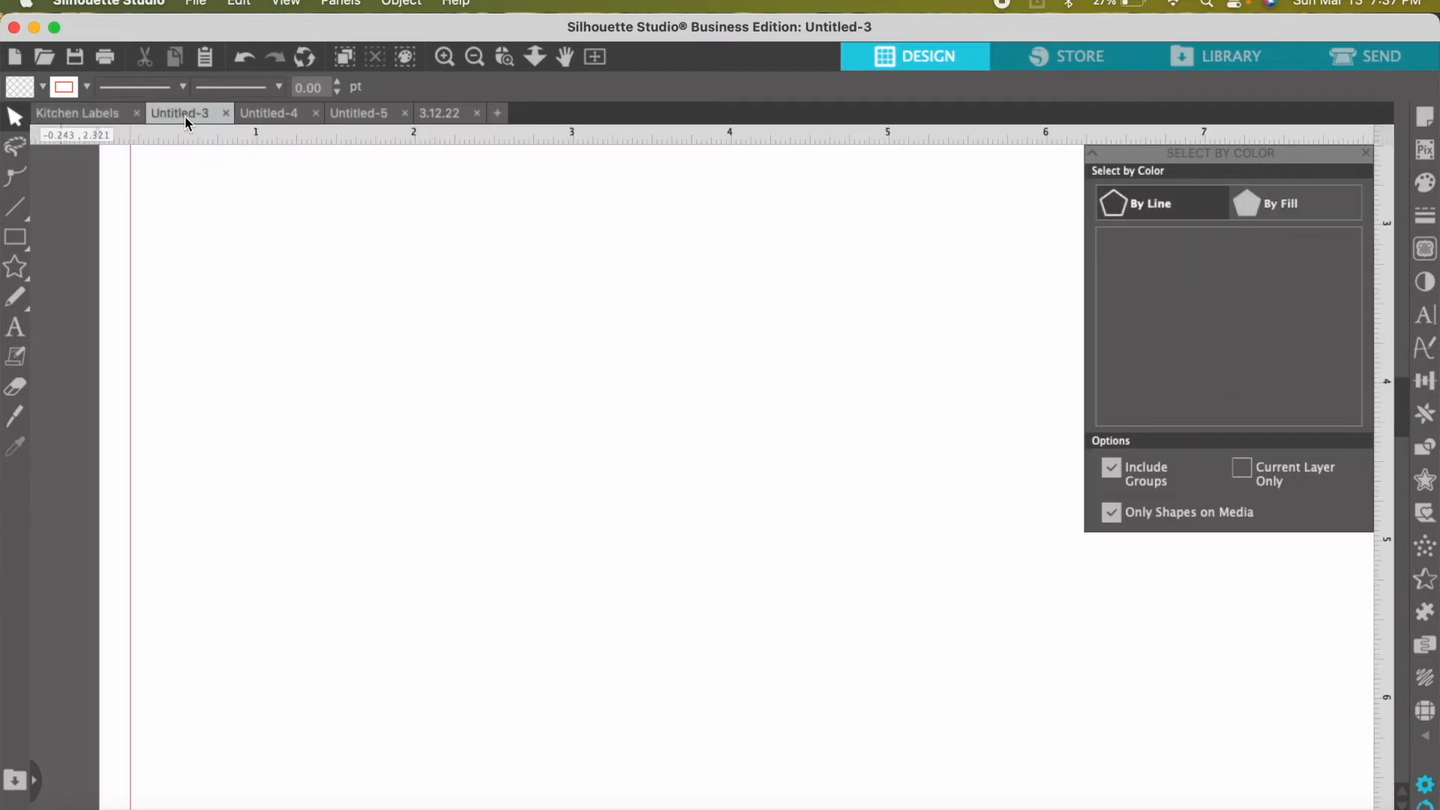
click(595, 57)
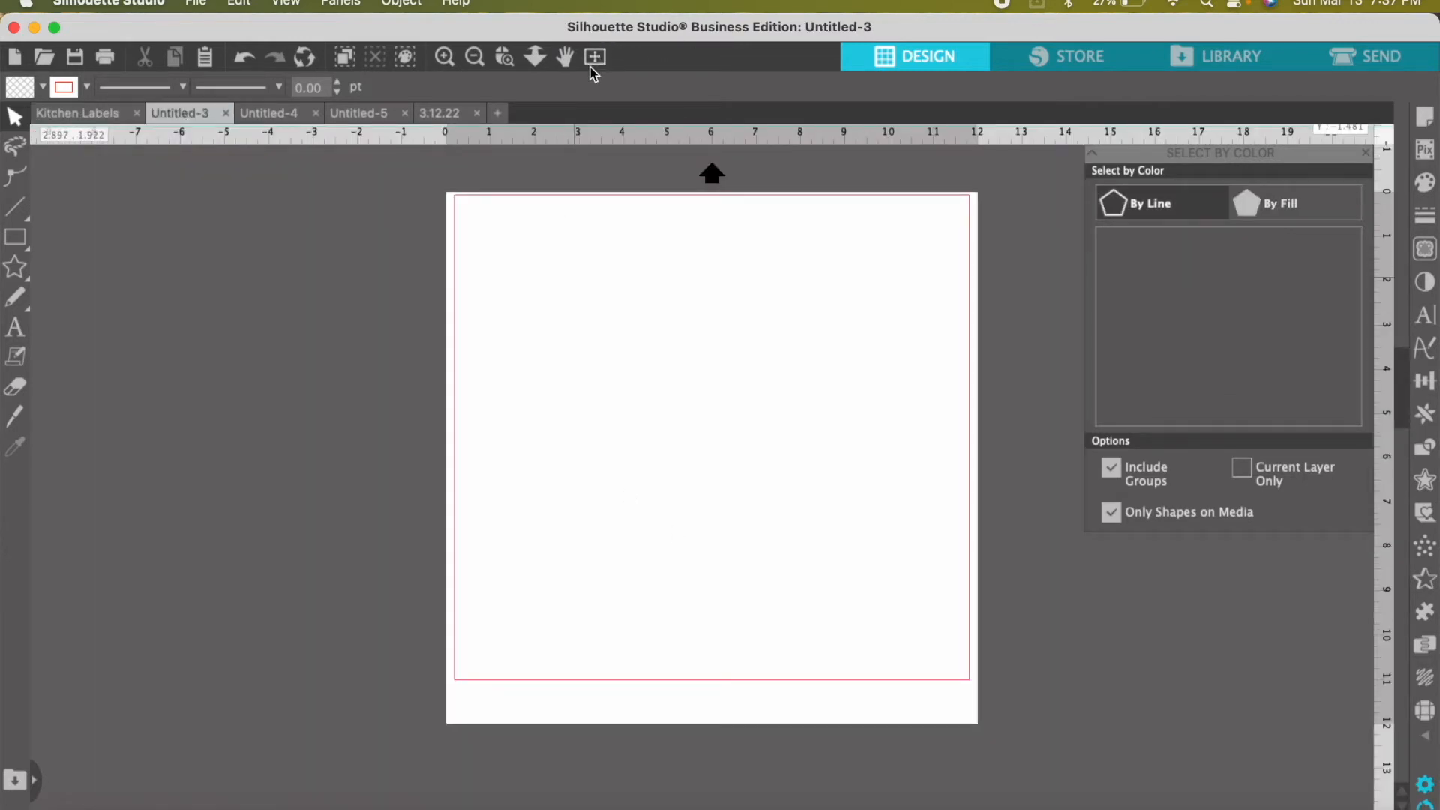
click(15, 266)
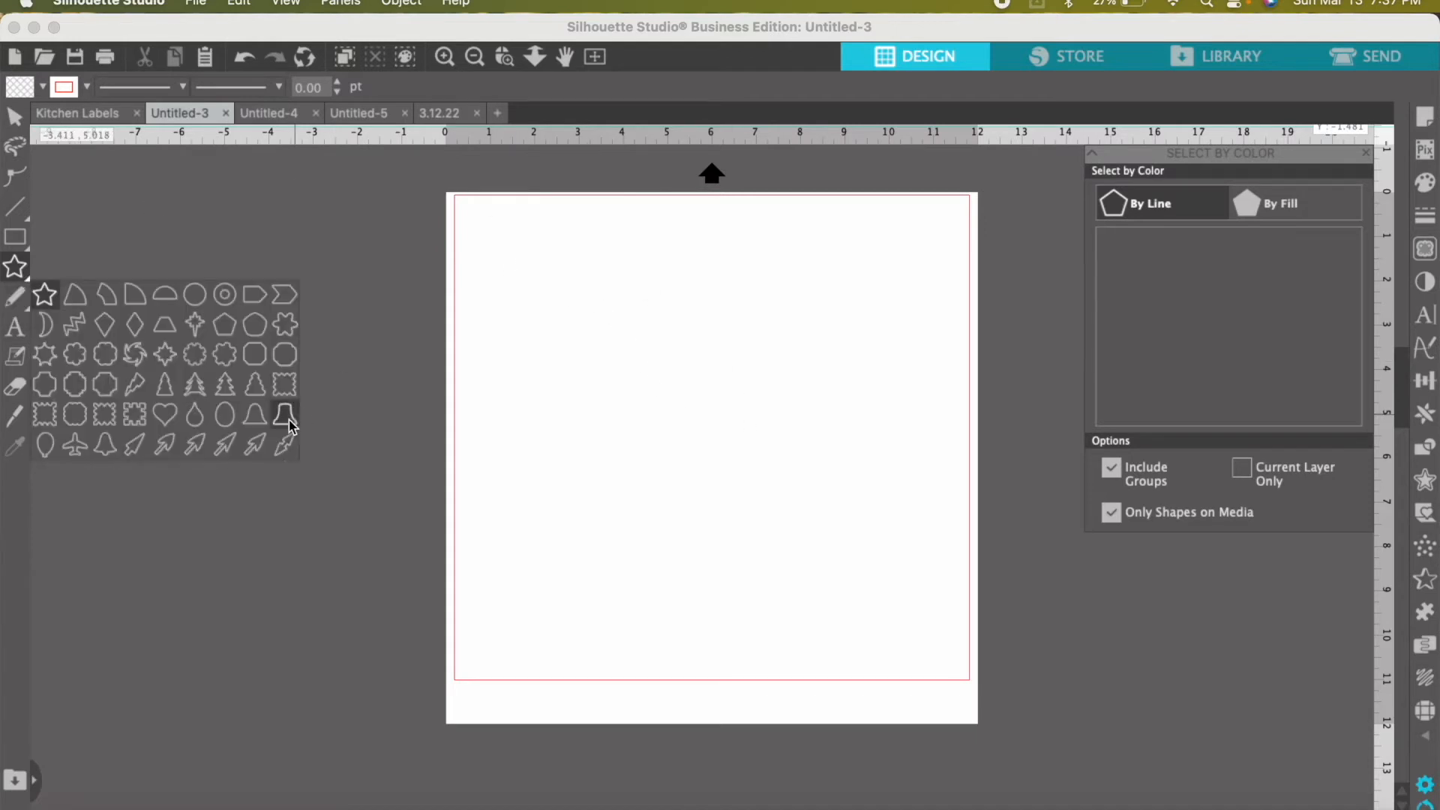
click(12, 241)
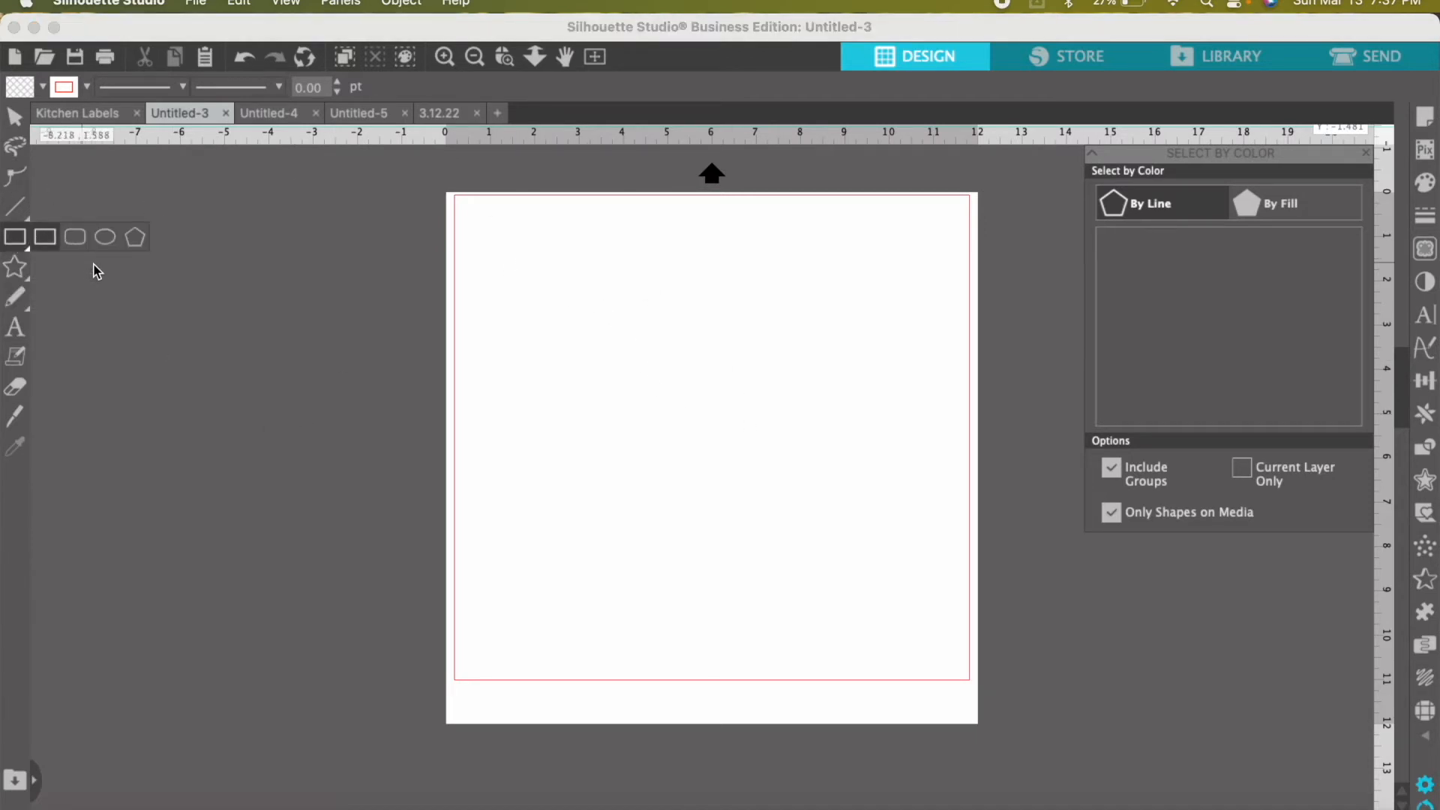
click(109, 238)
drag(564, 255, 827, 517)
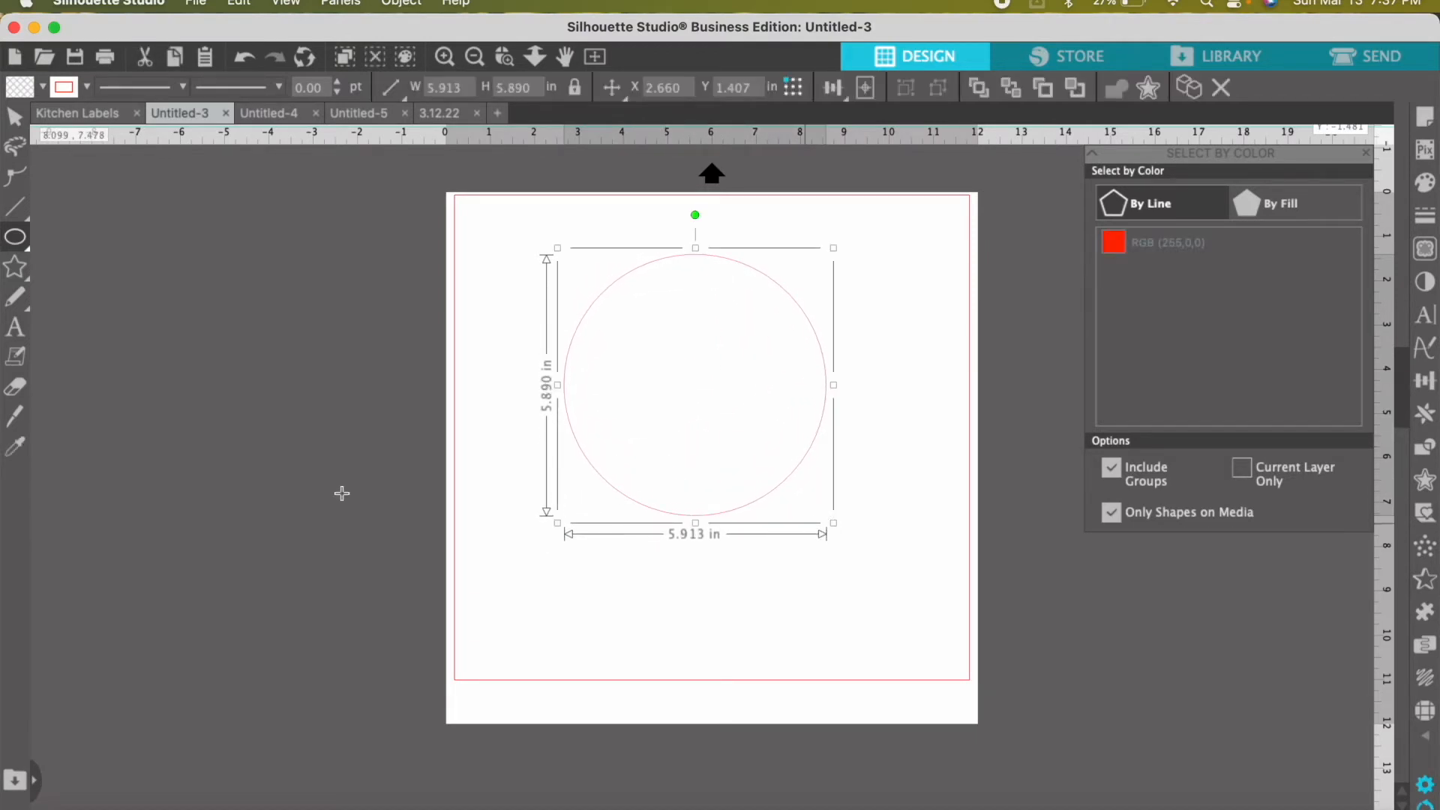
click(14, 116)
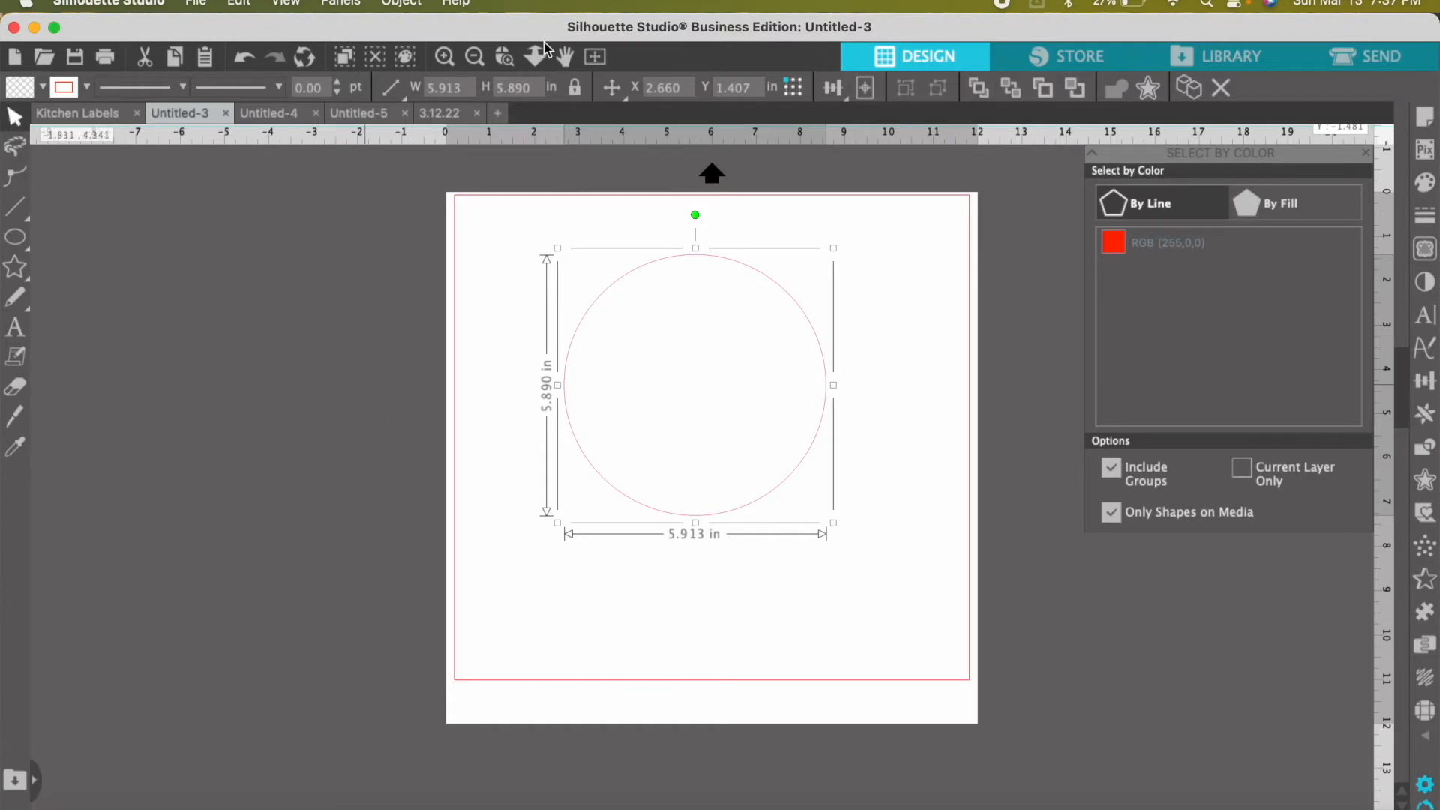
click(521, 556)
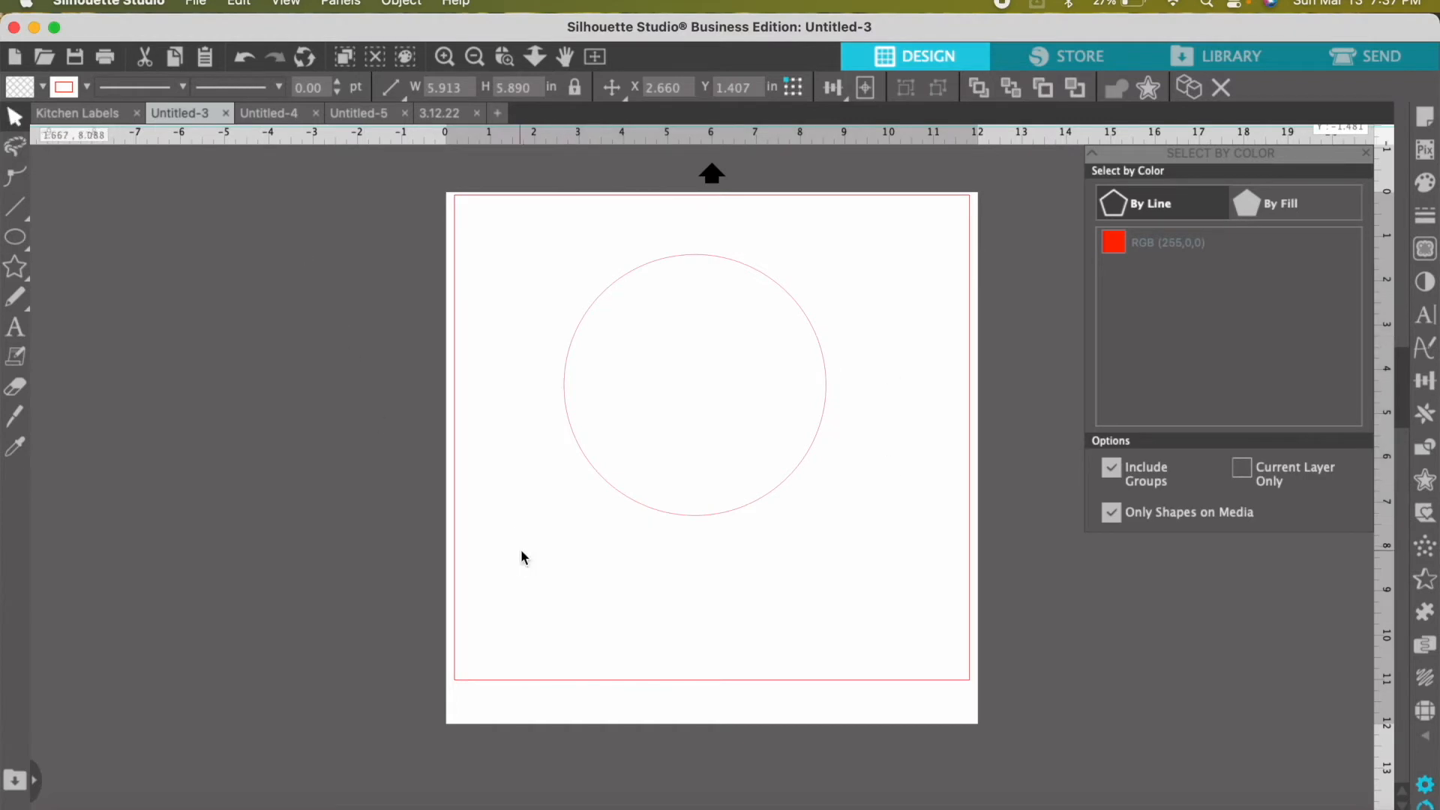
- Move the circle down and slightly left to about X 2.25 in, Y 2.11 in, and deselect it
click(782, 493)
drag(781, 492, 765, 525)
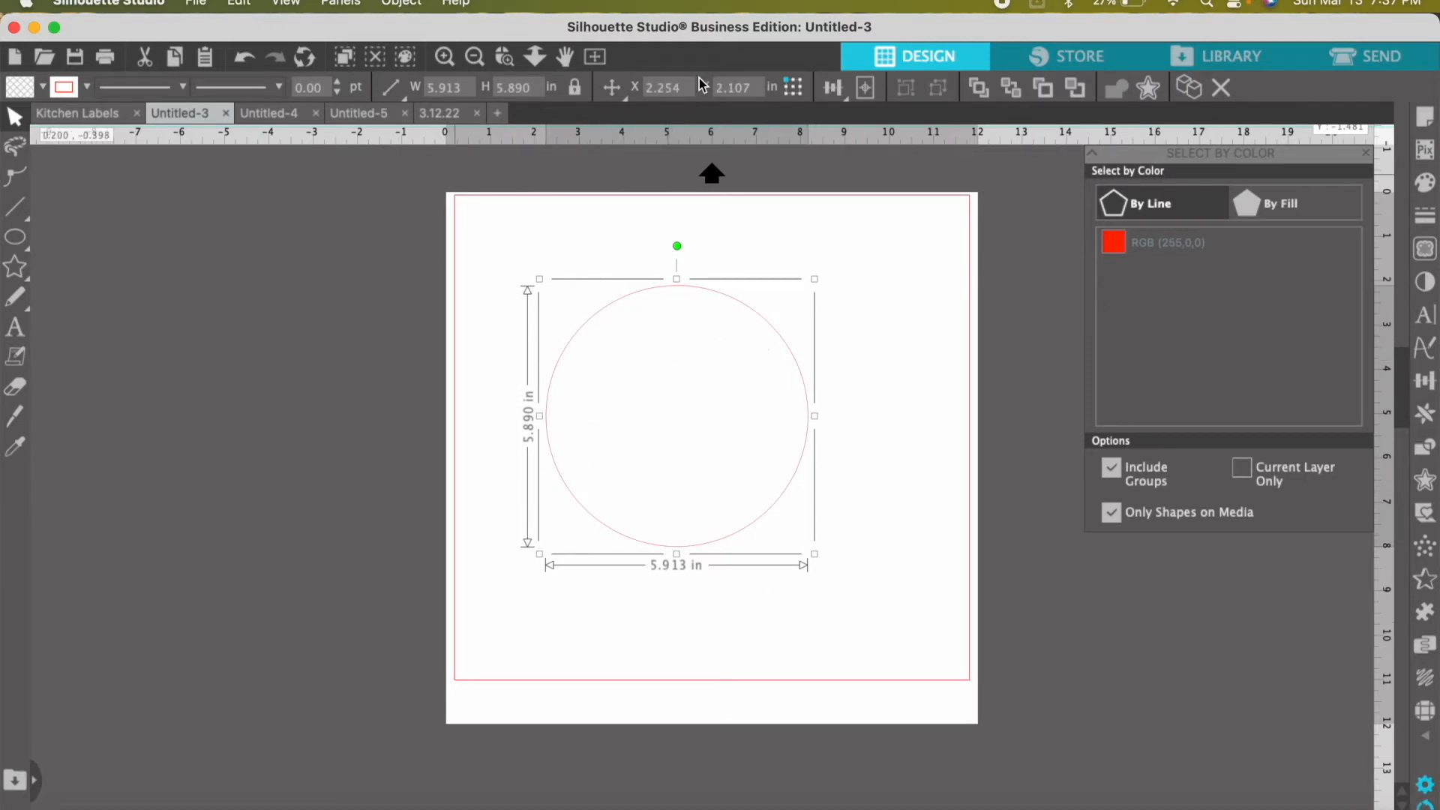
click(227, 334)
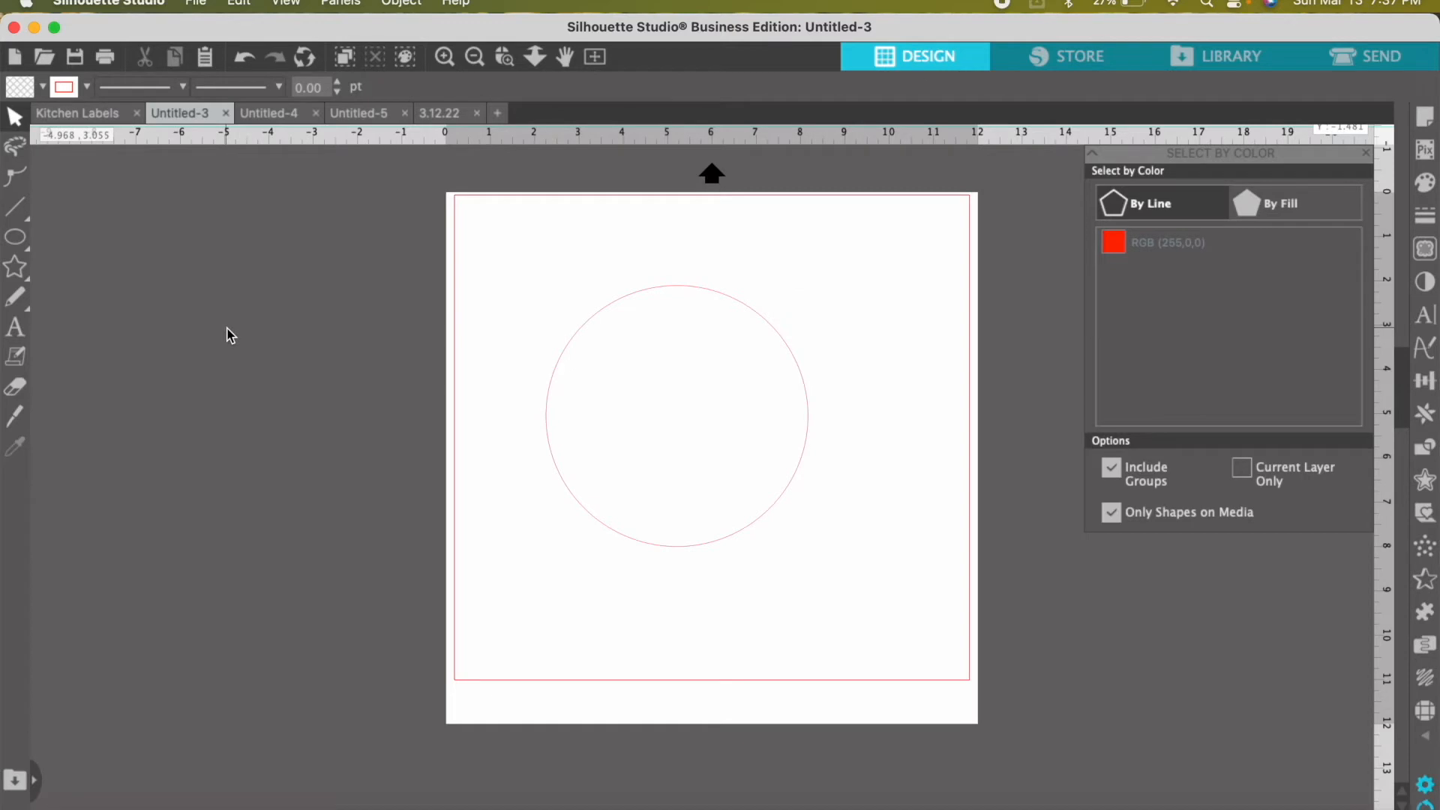
- Select the circle and fill it with teal, replacing that fill with dark purple
click(780, 507)
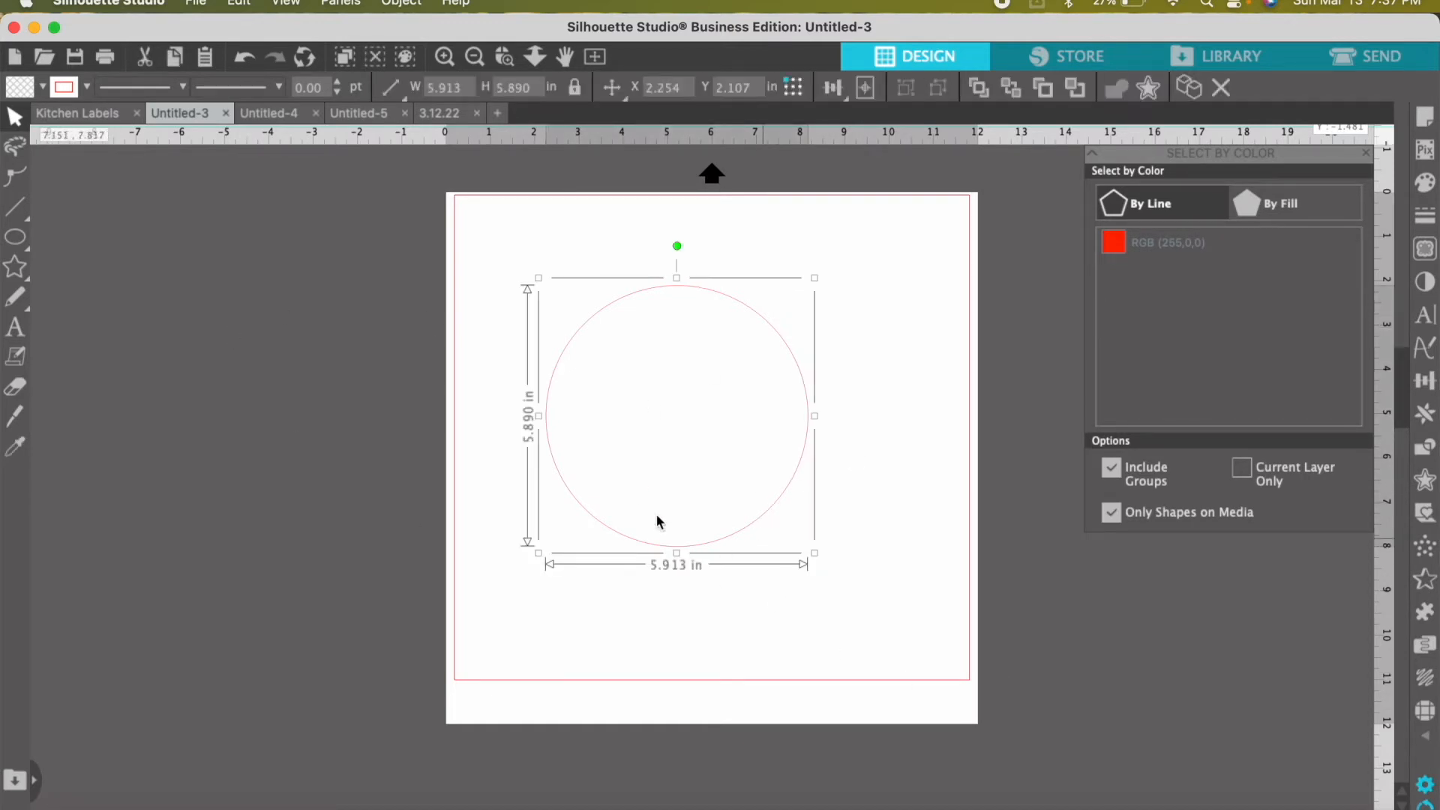
click(43, 87)
click(20, 135)
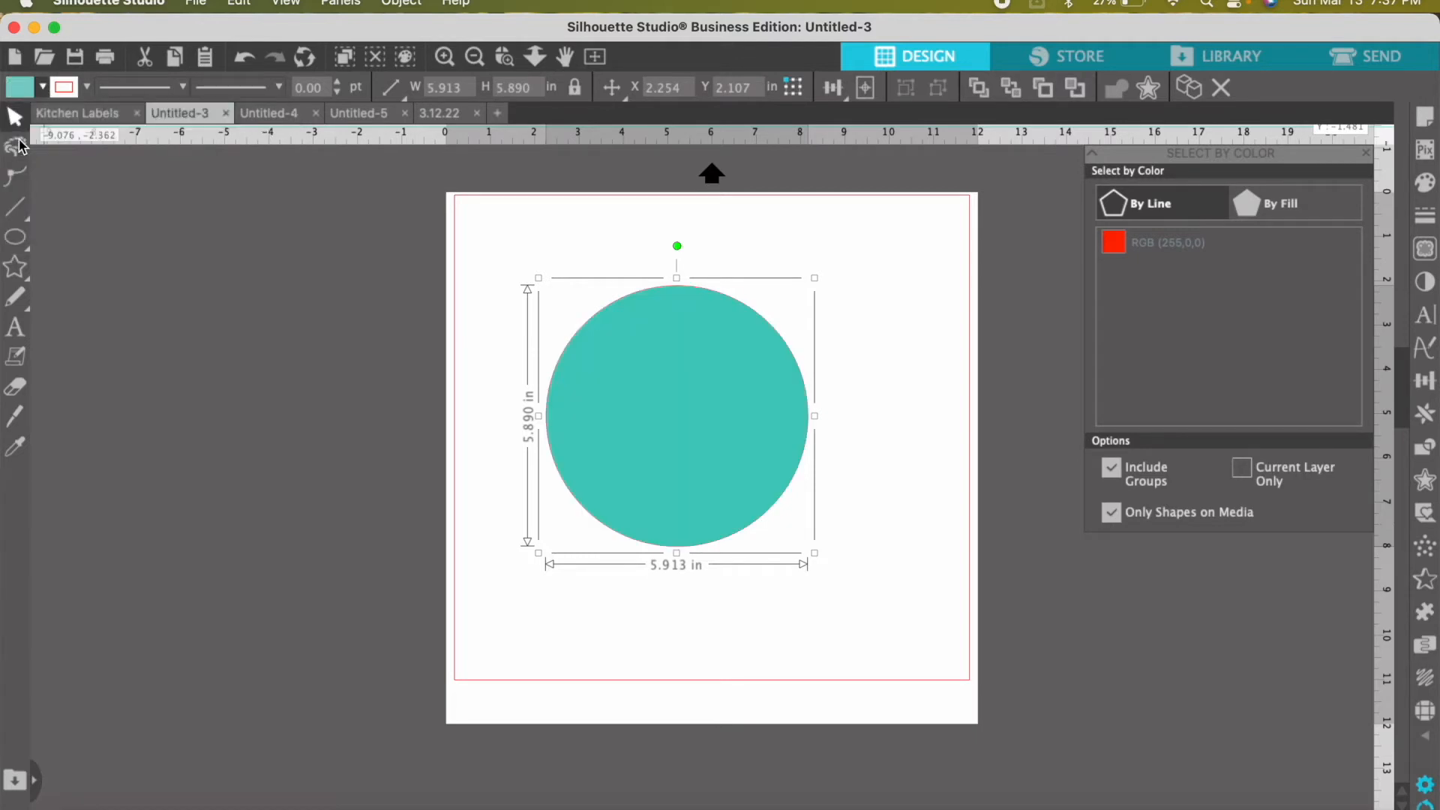
click(44, 88)
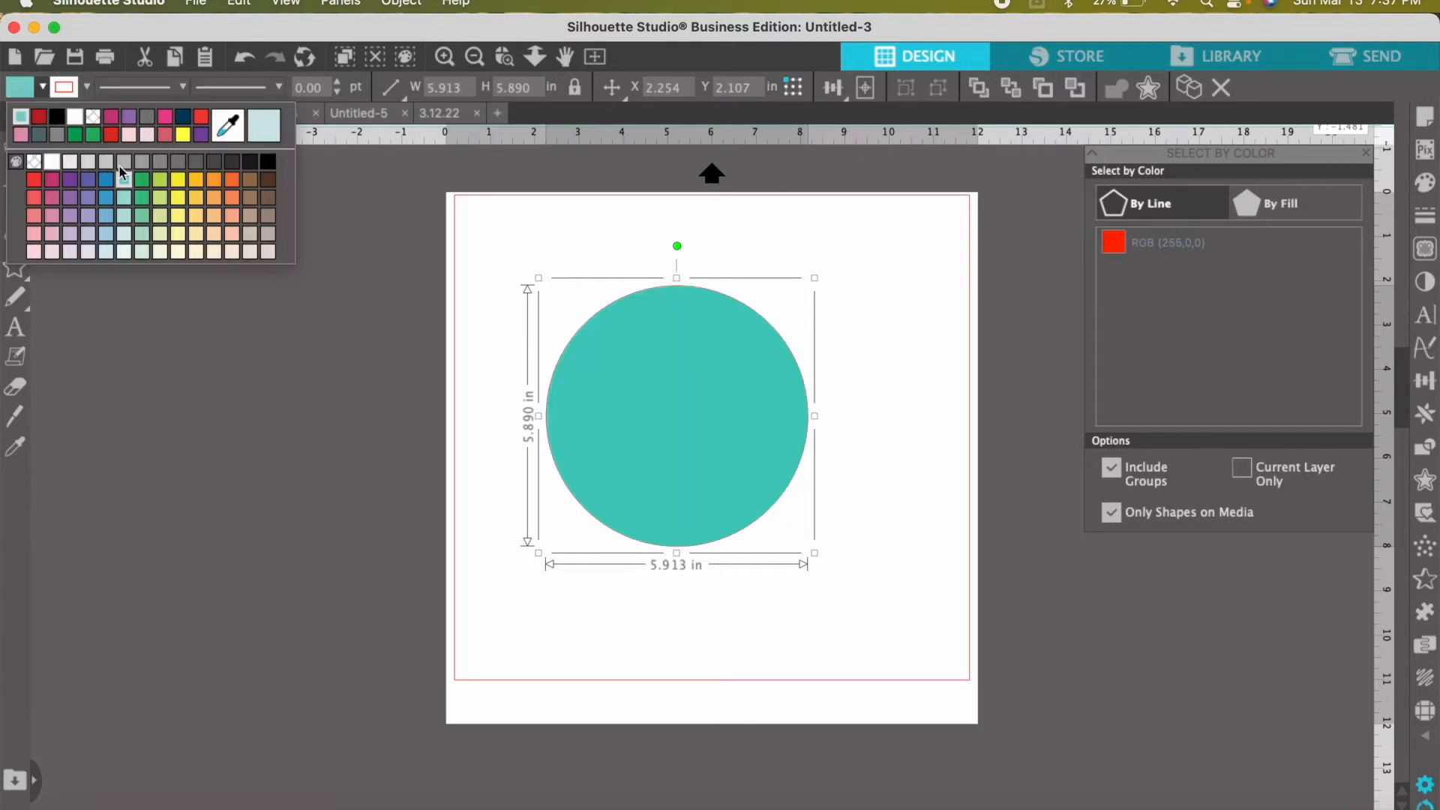
click(71, 182)
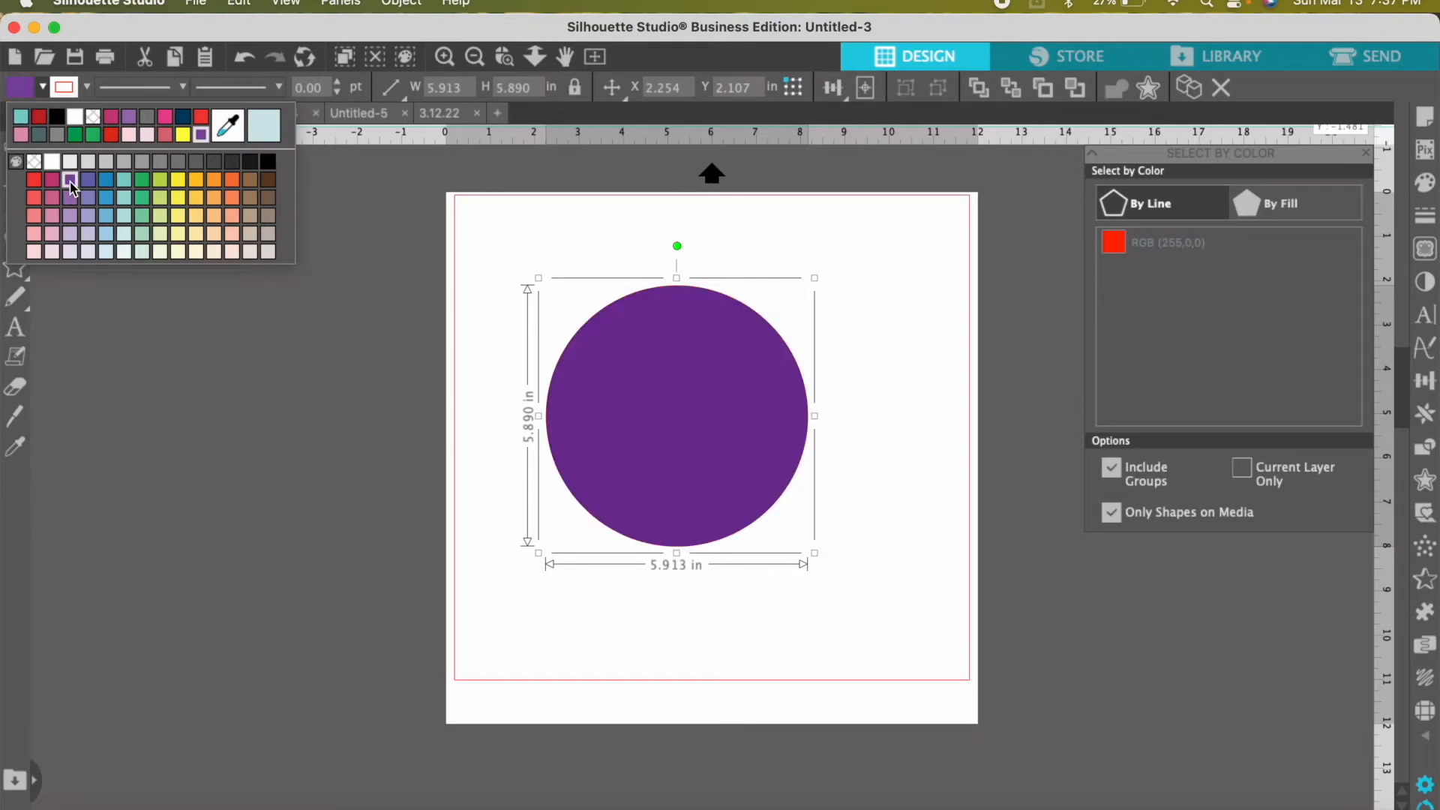
- Set the purple circle's line color to No Color, then change it to black, RGB (0,0,0)
click(88, 88)
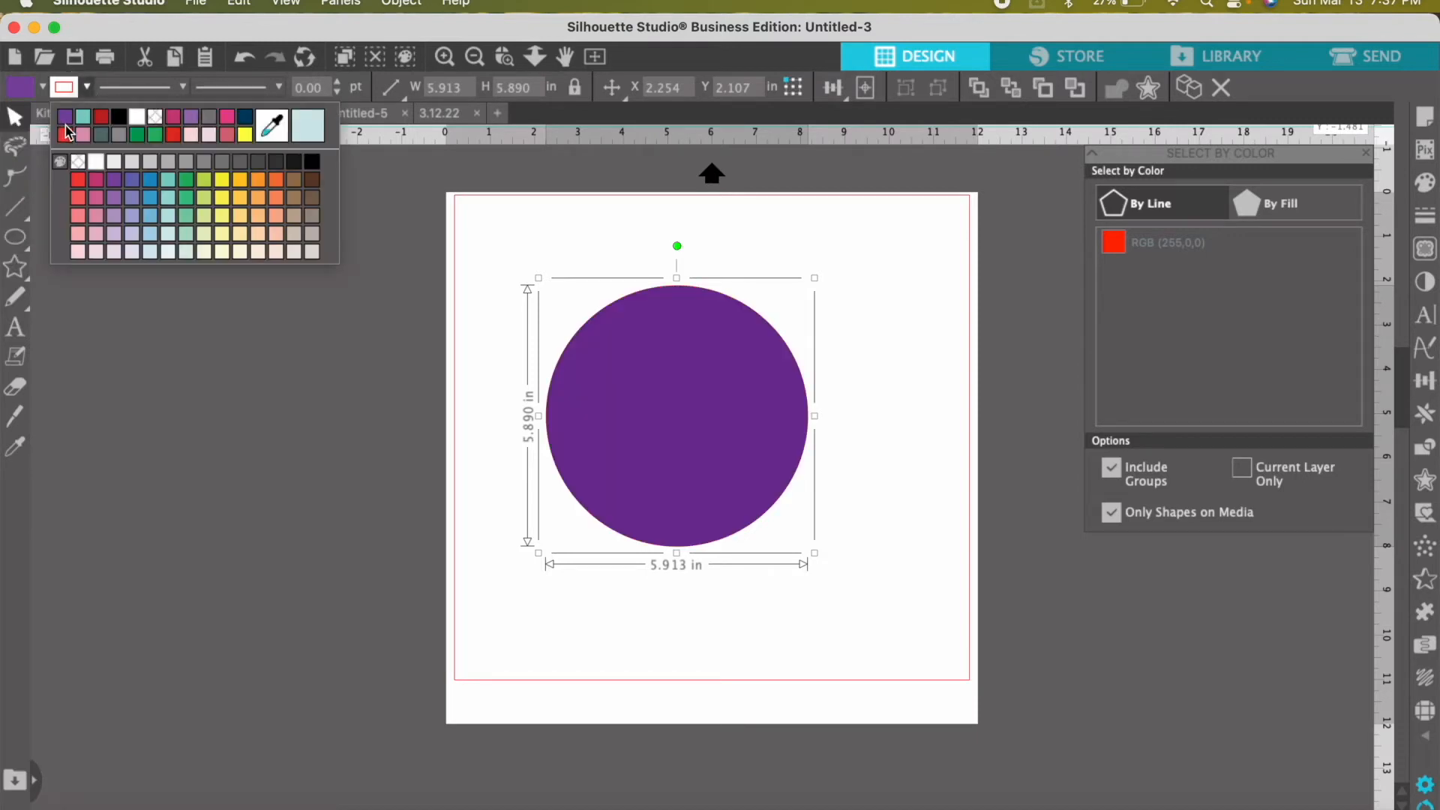
click(153, 119)
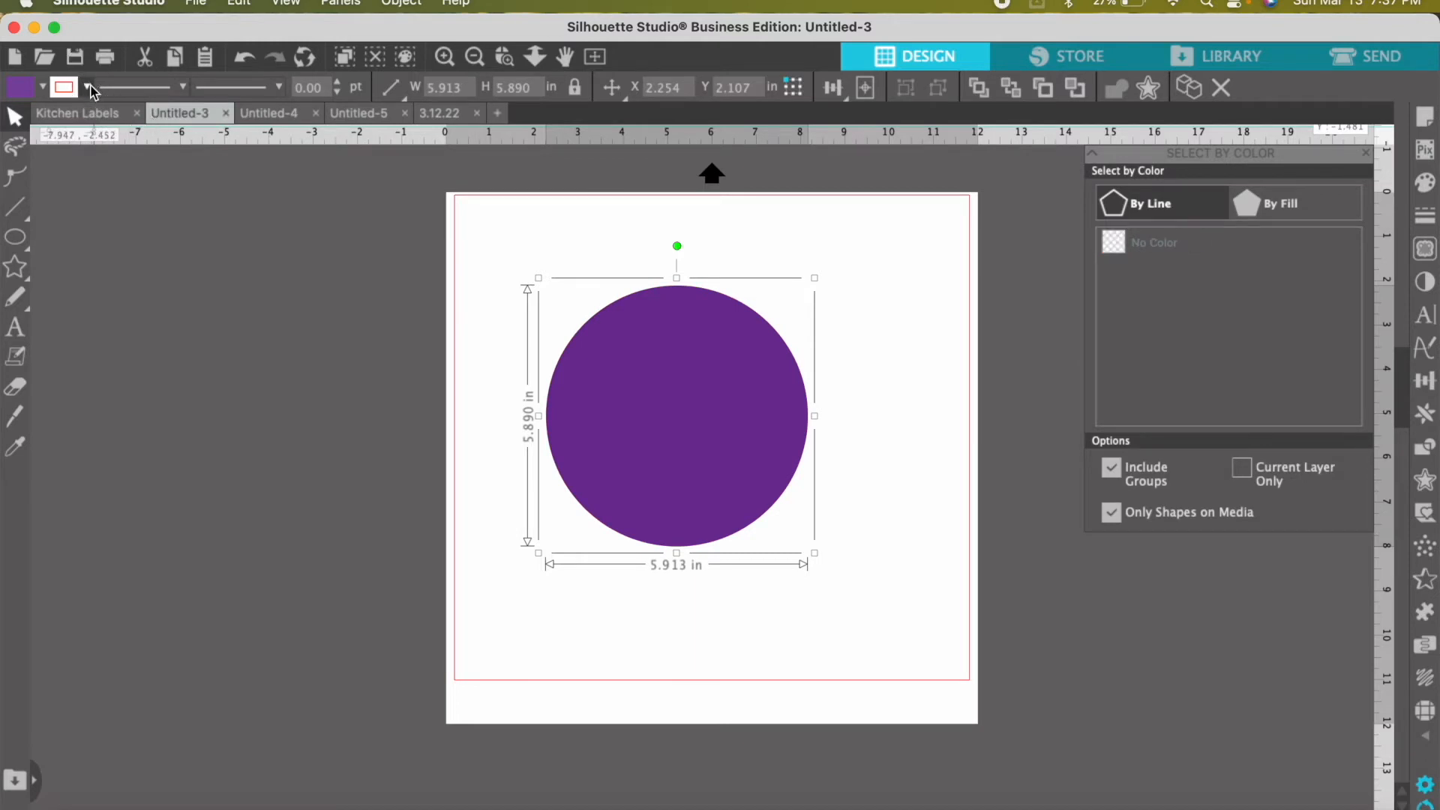
click(88, 88)
click(138, 122)
click(433, 486)
- Move the purple circle down and slightly right to about X 2.59 in, Y 2.69 in, and deselect it
drag(635, 440, 652, 469)
click(723, 435)
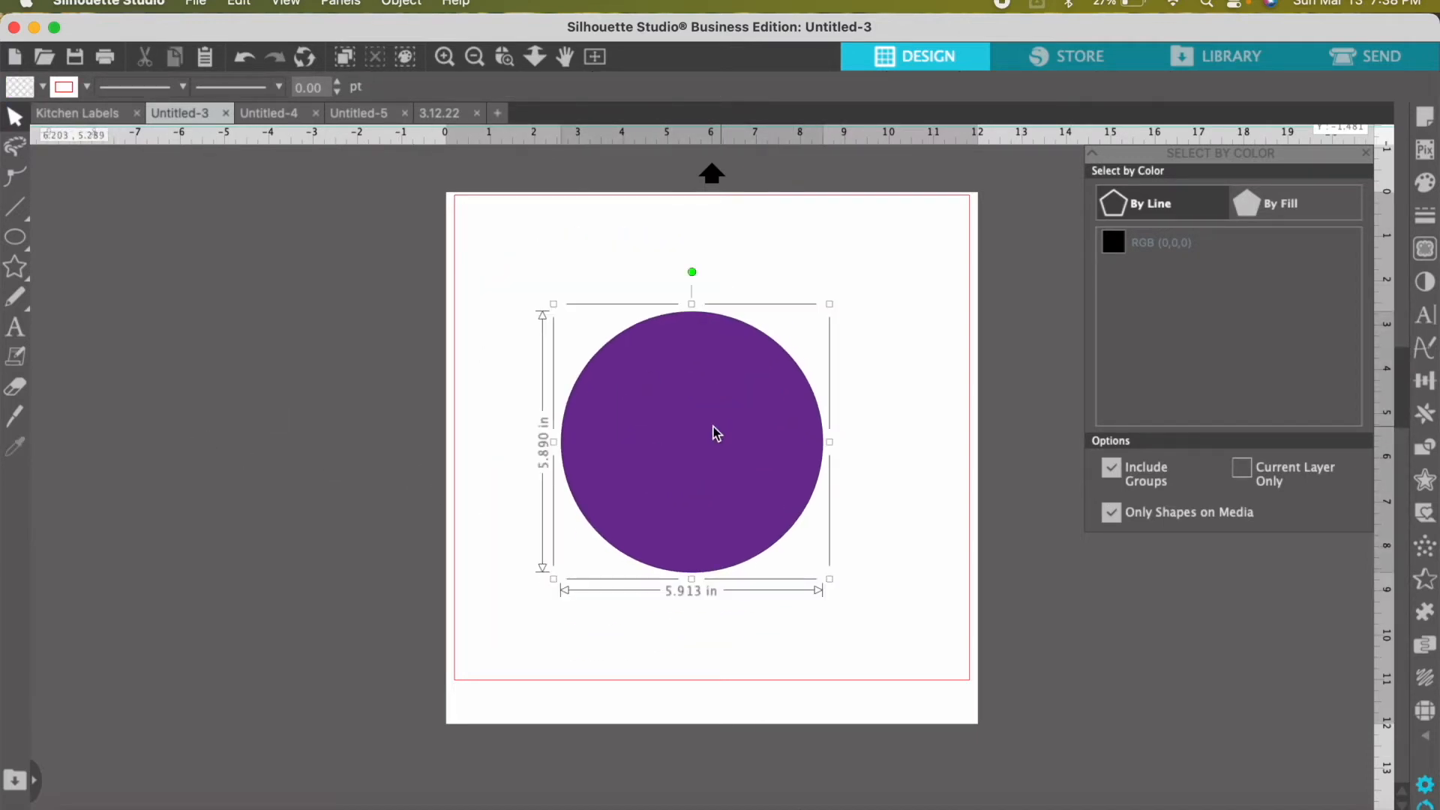
click(215, 336)
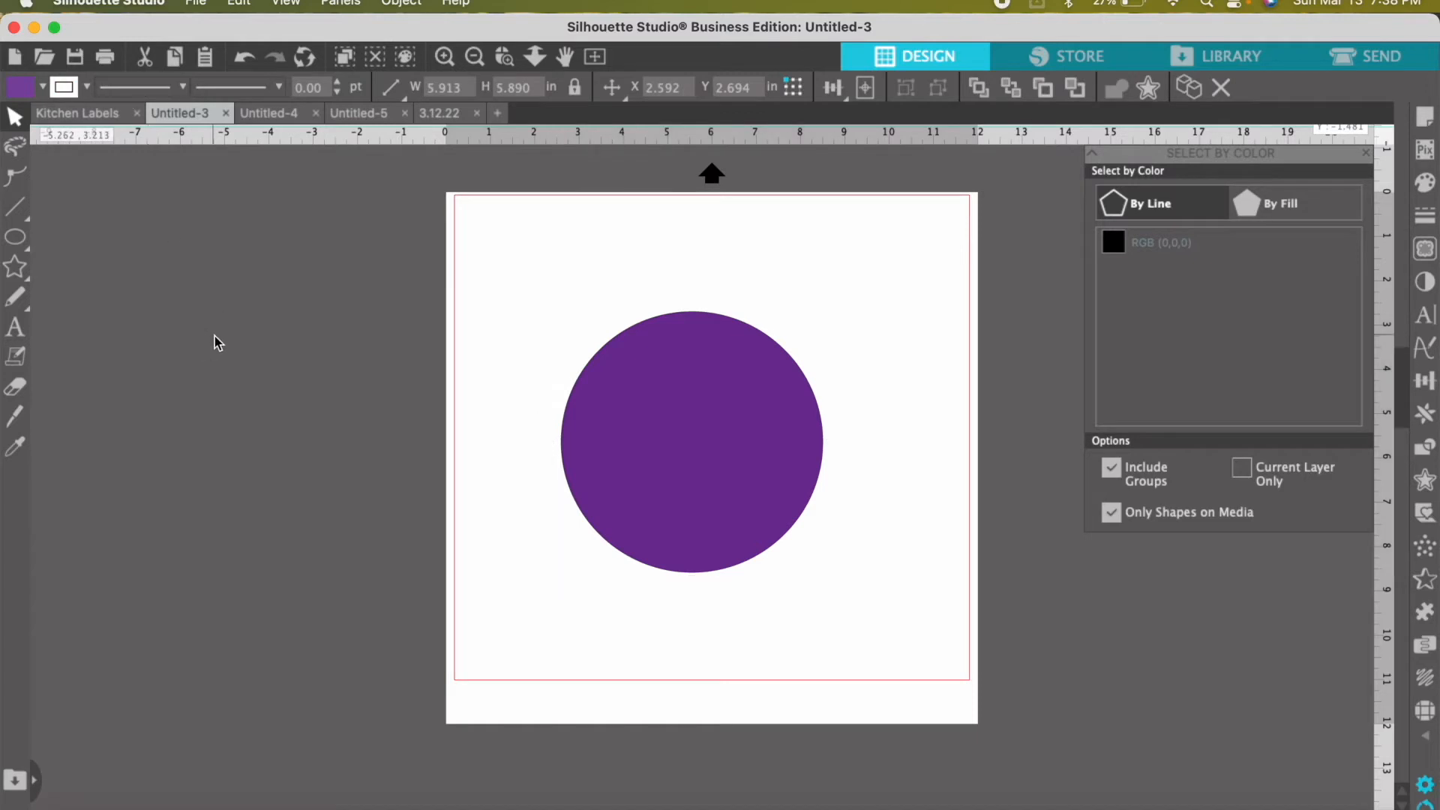
- With nothing selected, change the line style to long dashes and restore the solid style
click(182, 87)
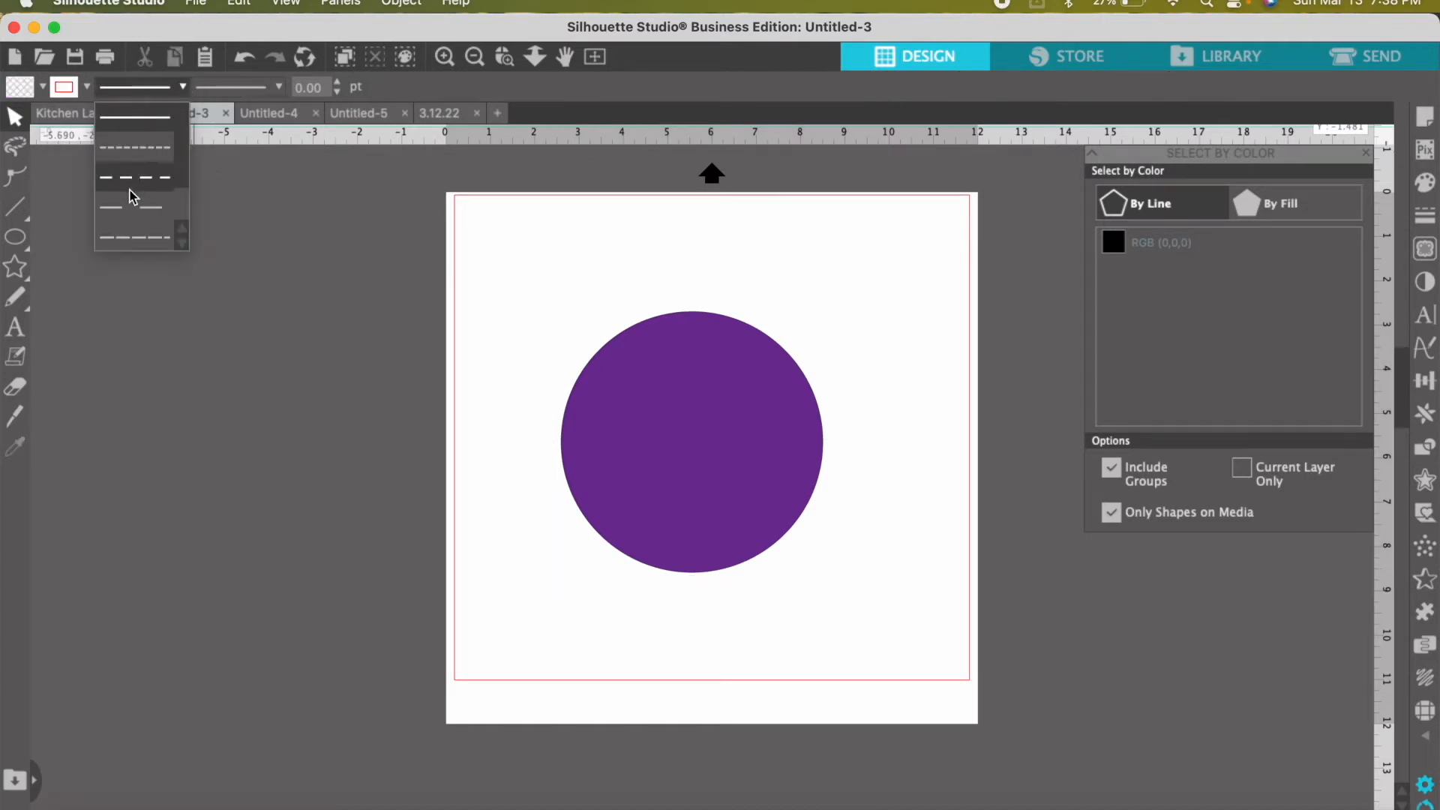
click(129, 217)
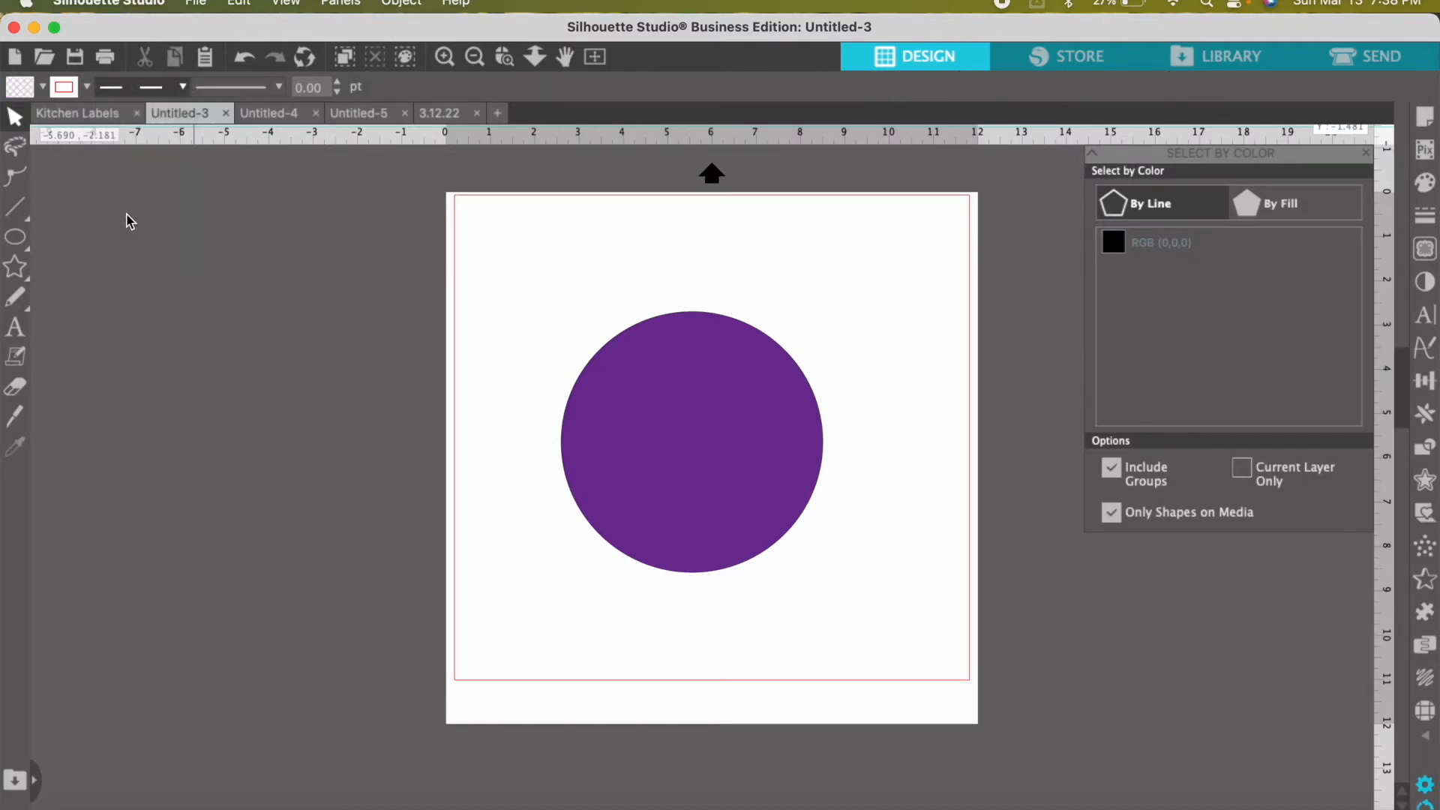
click(182, 88)
click(123, 120)
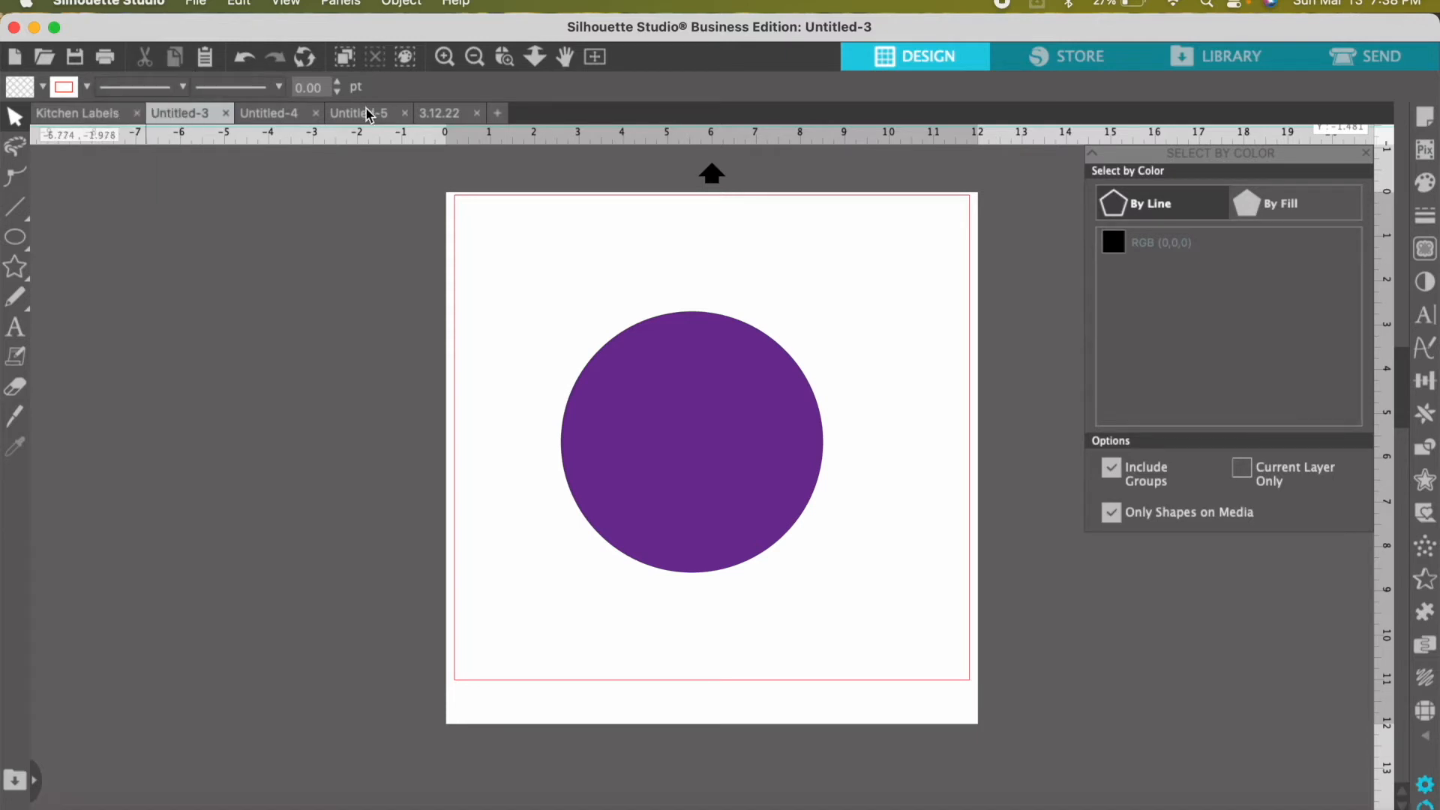
- With nothing selected, apply the elongated hexagonal line profile and restore the plain uniform profile
click(336, 81)
click(336, 82)
click(278, 87)
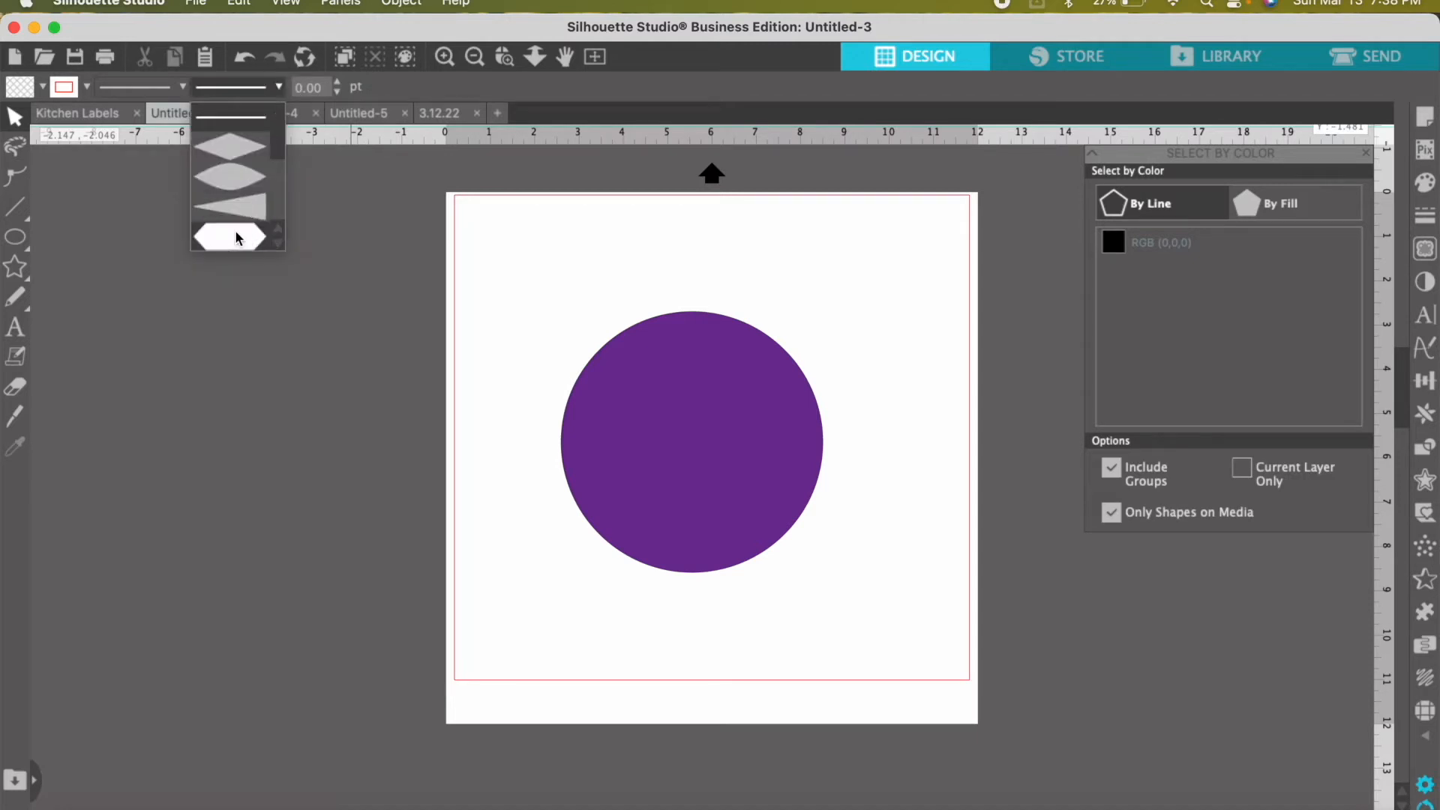
click(237, 239)
click(276, 80)
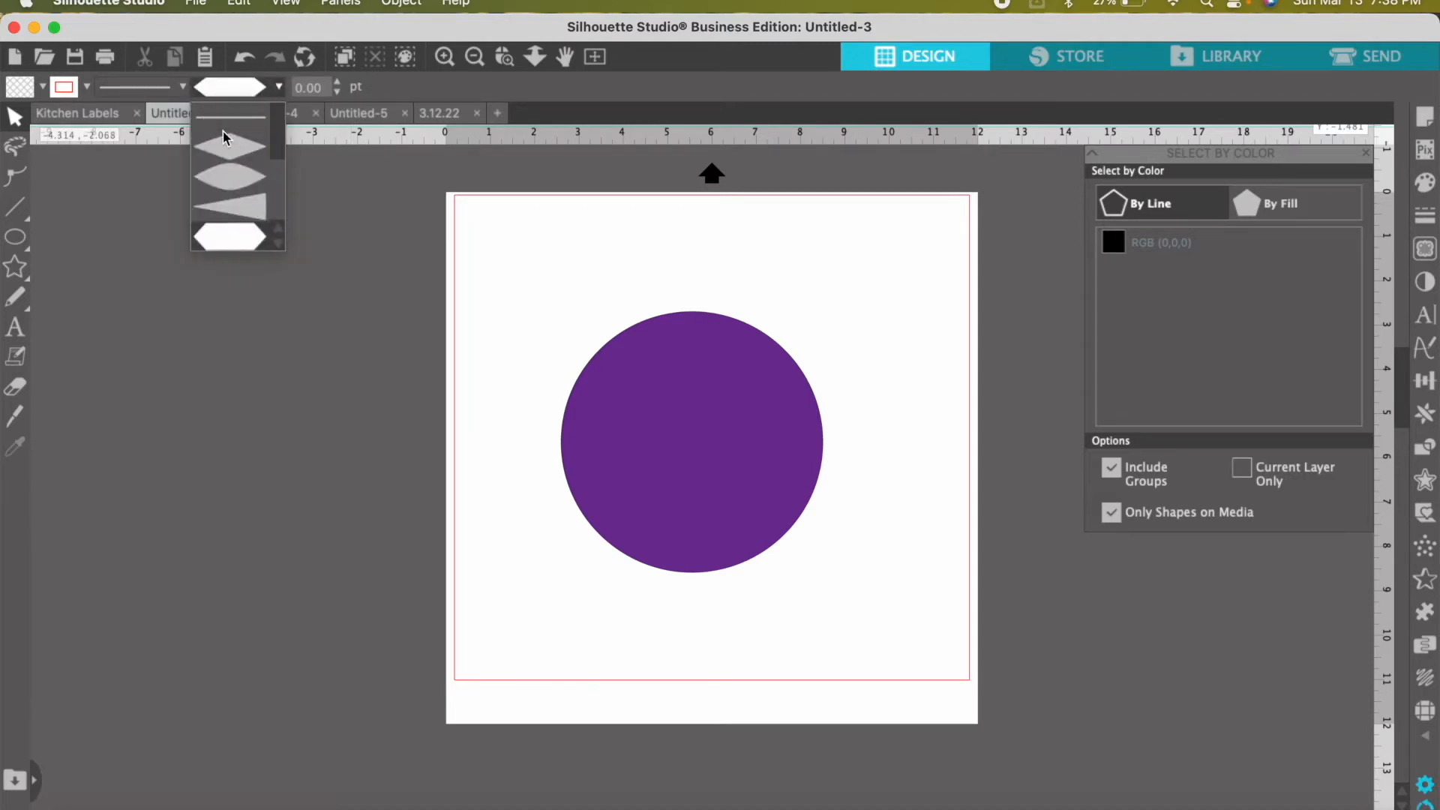
click(223, 131)
click(284, 86)
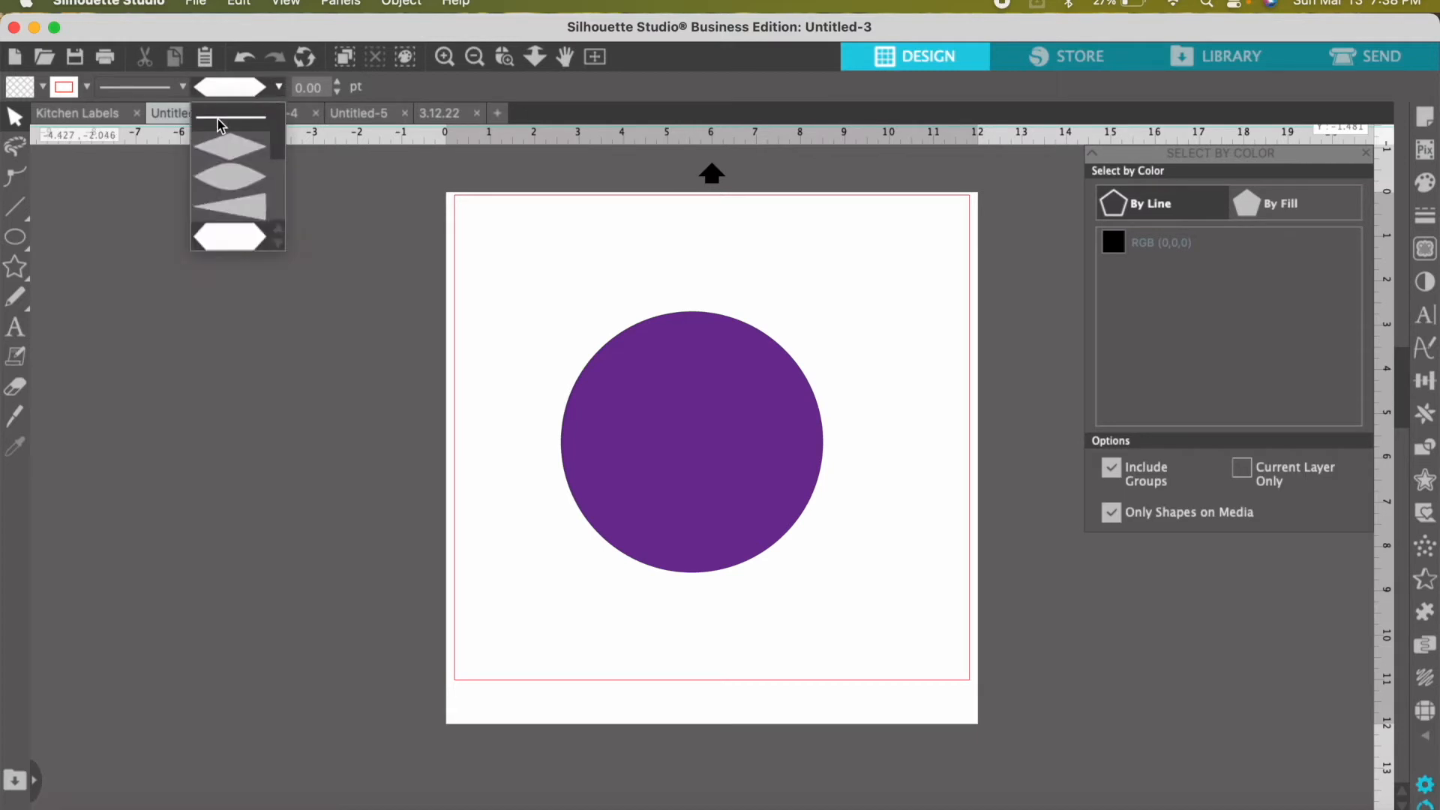
click(217, 118)
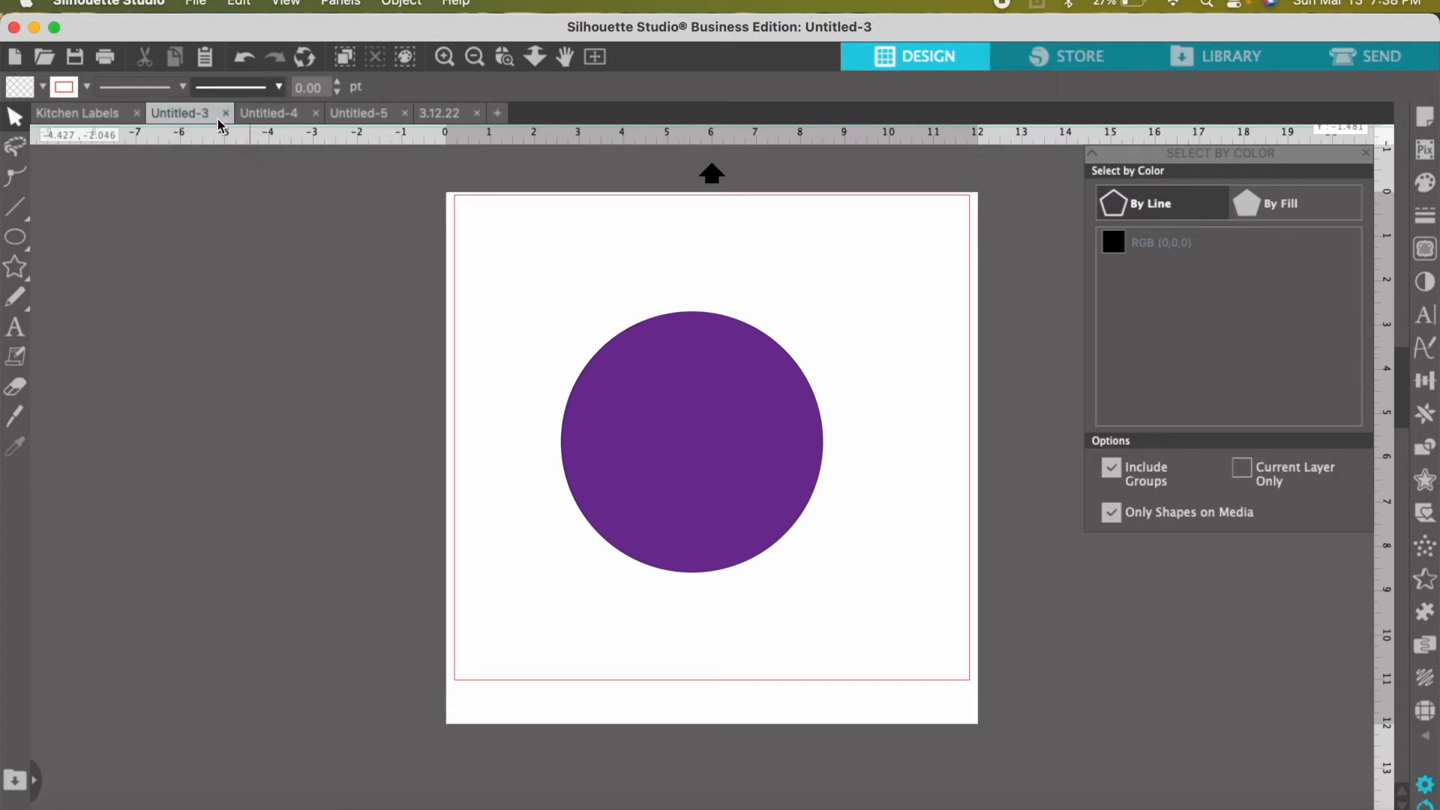
- Move the circle to the upper right of the page, bring it back to about X 2.48 in, Y 2.65 in, and deselect it
click(16, 119)
drag(757, 399, 789, 298)
click(465, 403)
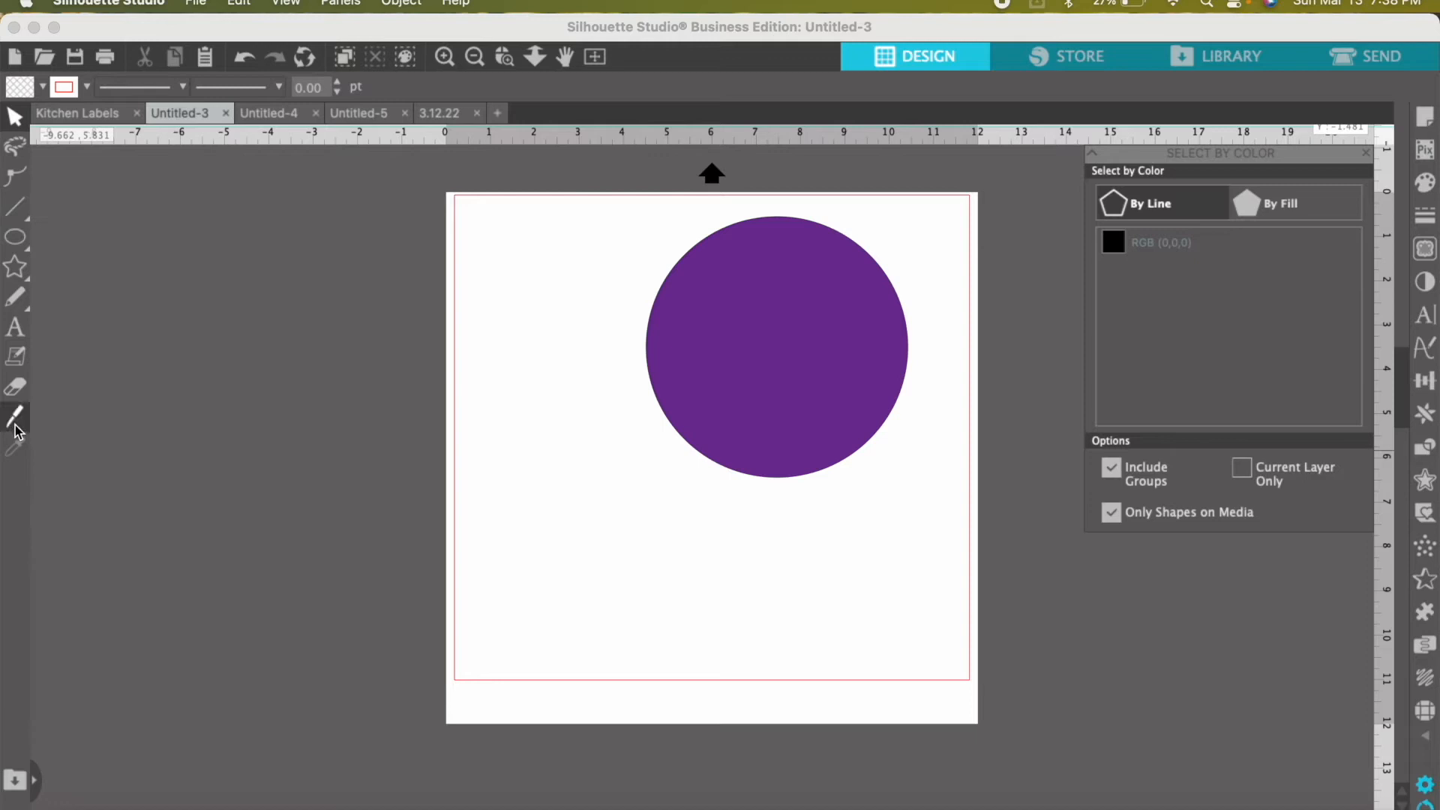
click(15, 117)
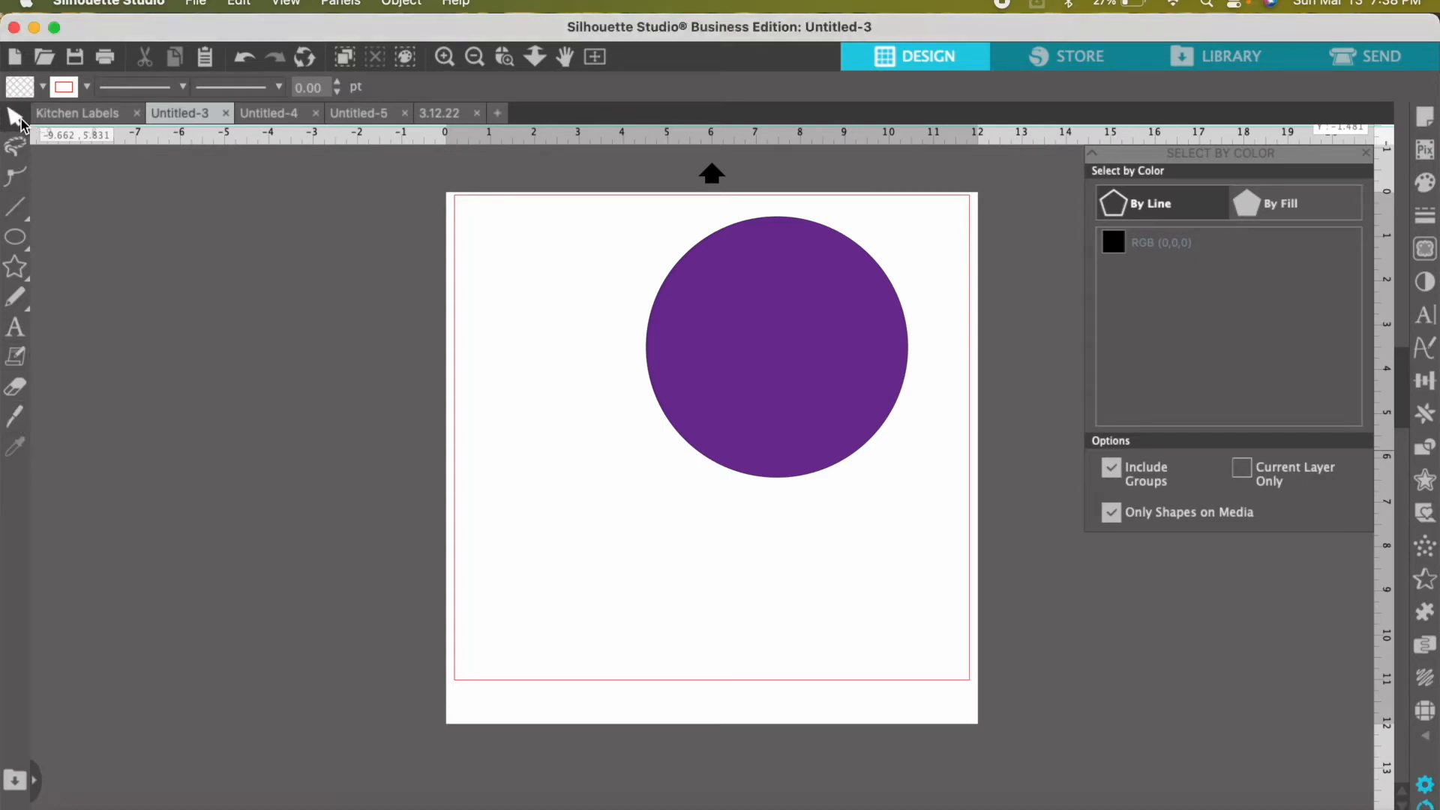
drag(813, 345, 713, 438)
click(285, 320)
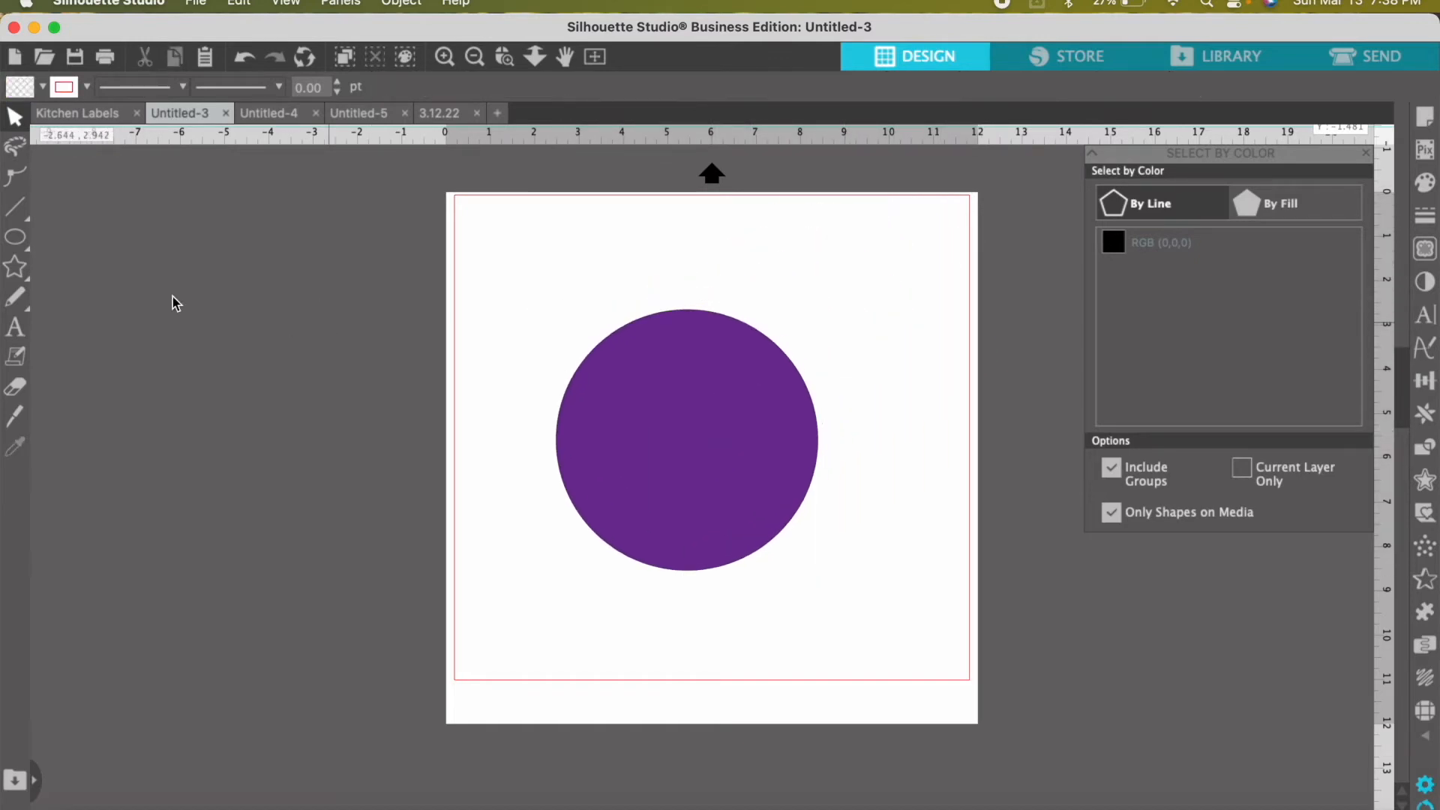
- Select the purple circle by drawing a lasso all the way around it
click(13, 148)
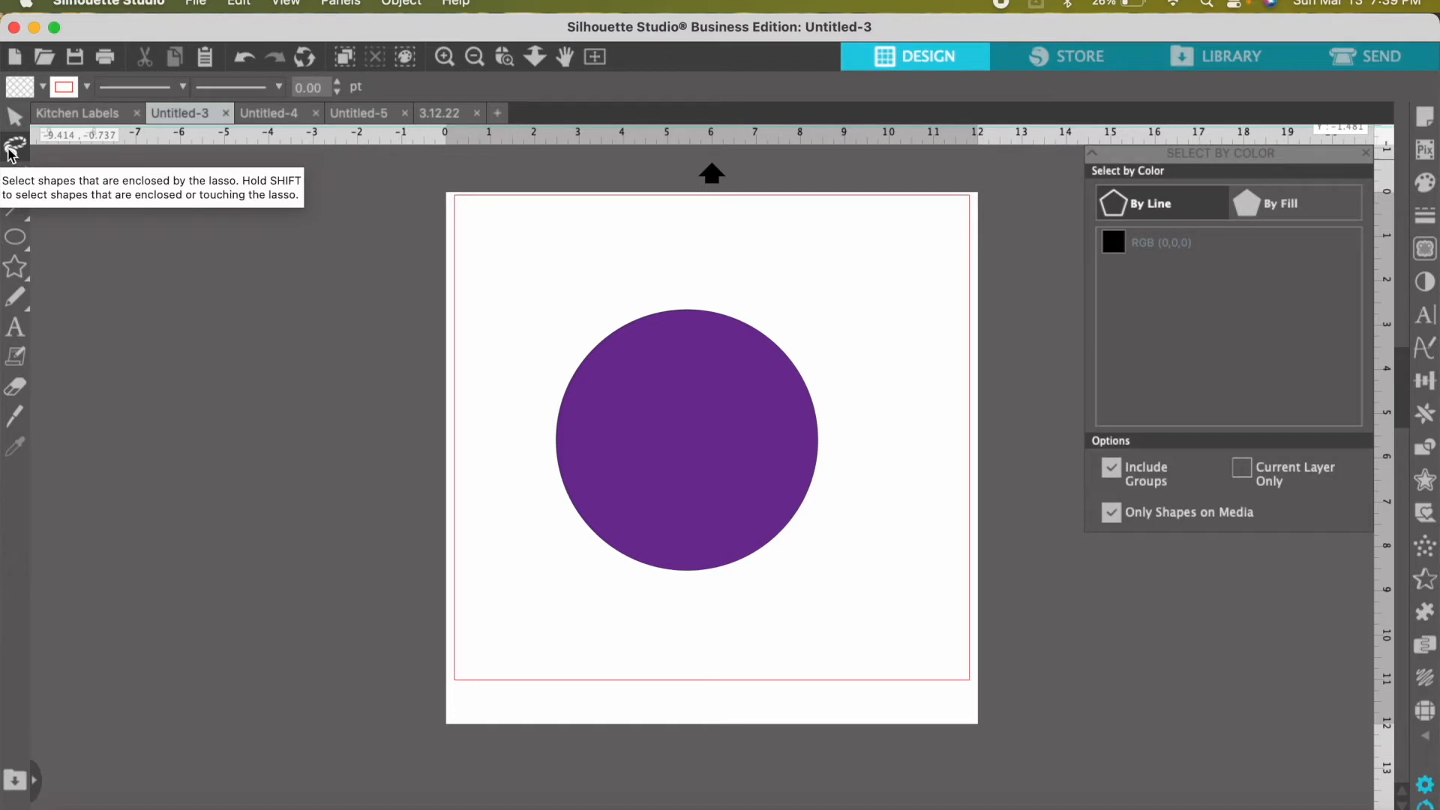
click(21, 147)
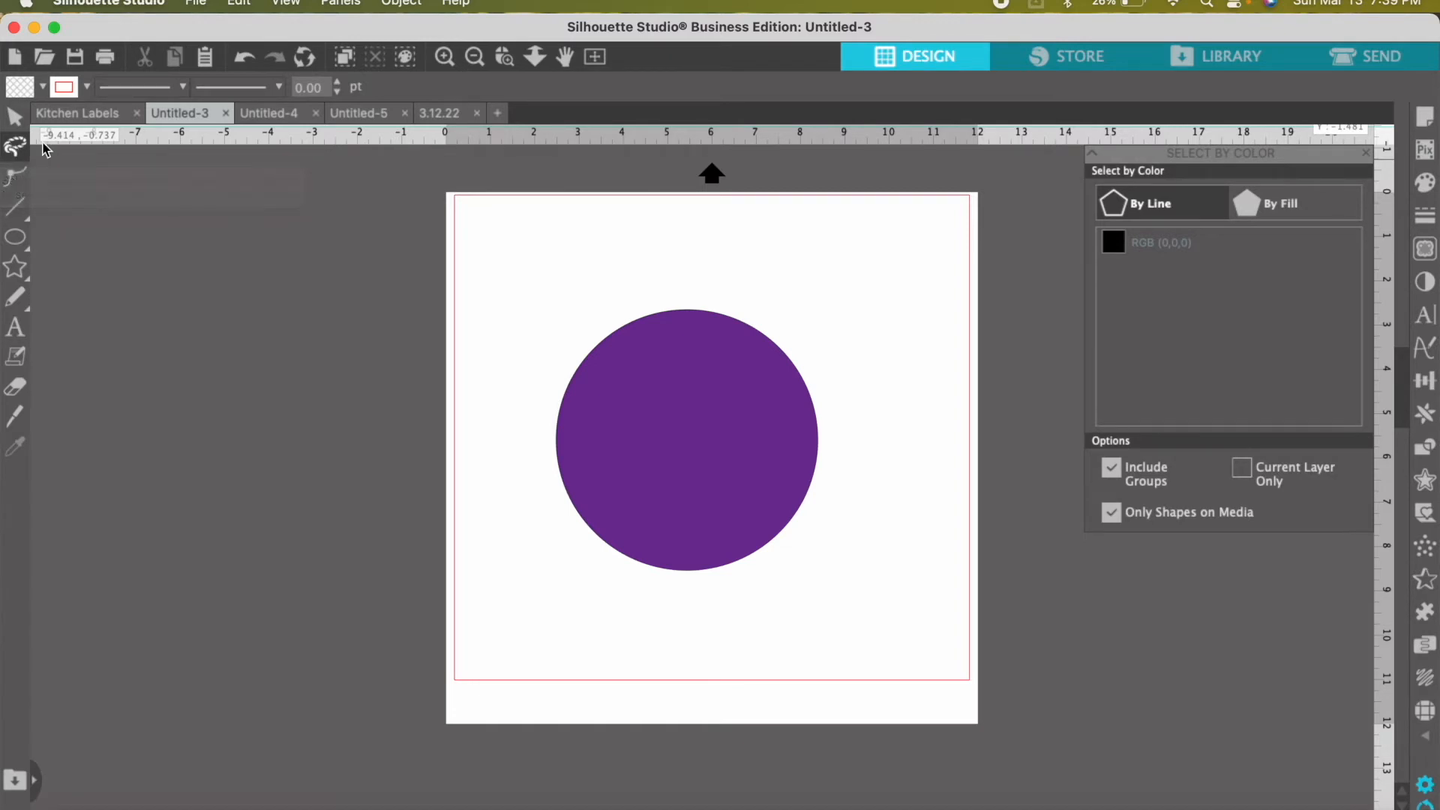
click(23, 175)
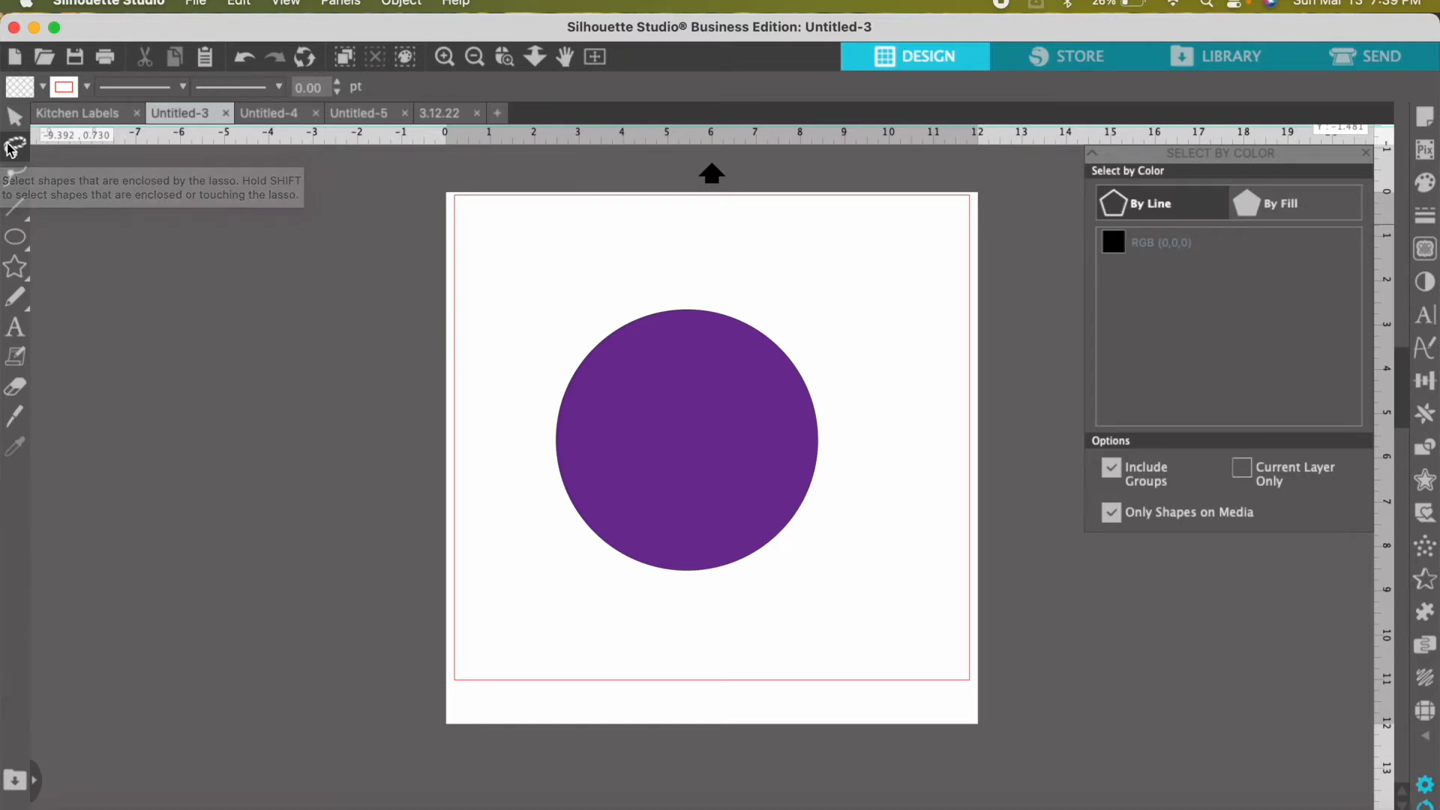
mouse_move(565, 322)
mouse_down()
mouse_move(521, 415)
mouse_move(531, 576)
mouse_move(628, 670)
mouse_move(802, 586)
mouse_move(851, 508)
mouse_move(844, 386)
mouse_move(818, 326)
mouse_move(741, 264)
mouse_move(647, 251)
mouse_move(553, 322)
mouse_up()
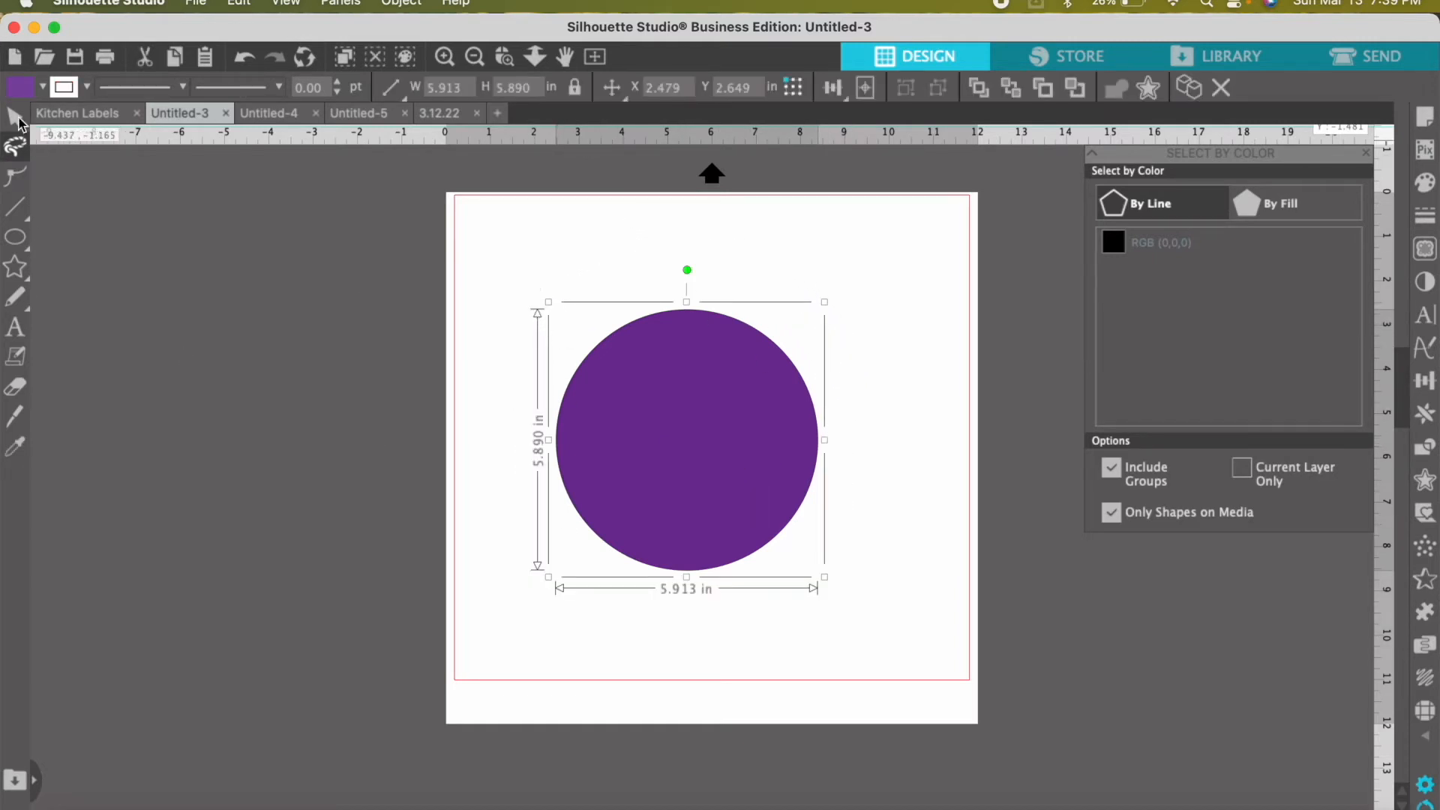
- Reposition the lassoed circle with the Select tool and clear the selection
click(15, 117)
mouse_move(572, 453)
mouse_down()
mouse_move(752, 386)
mouse_move(698, 373)
mouse_move(703, 406)
mouse_up()
click(363, 491)
- Reselect the circle with the lasso and move it higher on the page with the Select tool
click(16, 153)
mouse_move(724, 508)
mouse_down()
mouse_move(692, 533)
mouse_move(645, 509)
mouse_move(632, 445)
mouse_move(675, 410)
mouse_move(727, 426)
mouse_move(736, 508)
mouse_up()
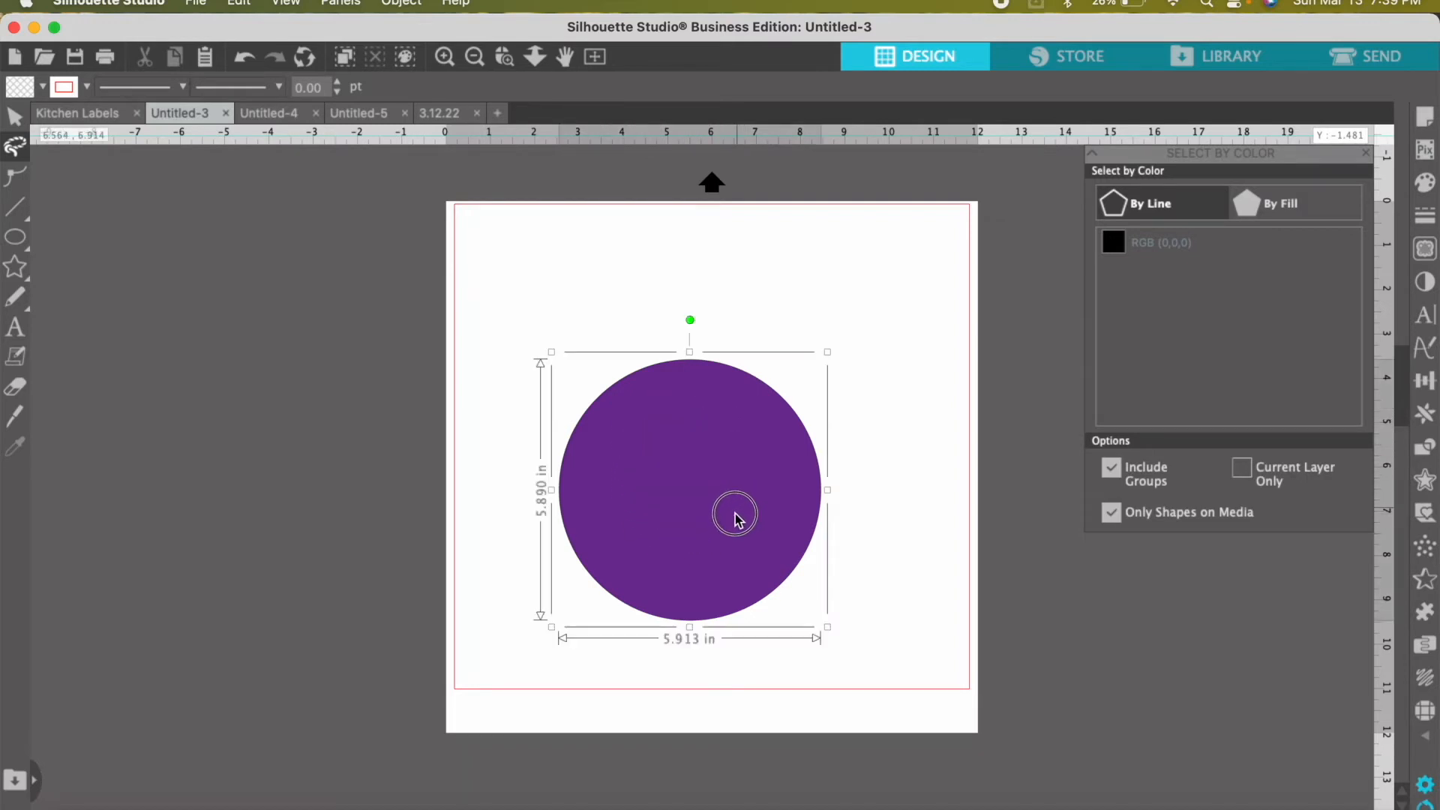
click(13, 119)
mouse_move(670, 473)
mouse_down()
mouse_move(482, 466)
mouse_move(629, 342)
mouse_move(750, 435)
mouse_move(650, 439)
mouse_move(665, 436)
mouse_up()
- Try a small lasso inside the circle, and move the circle slightly up and right with the Select tool
click(13, 147)
click(444, 175)
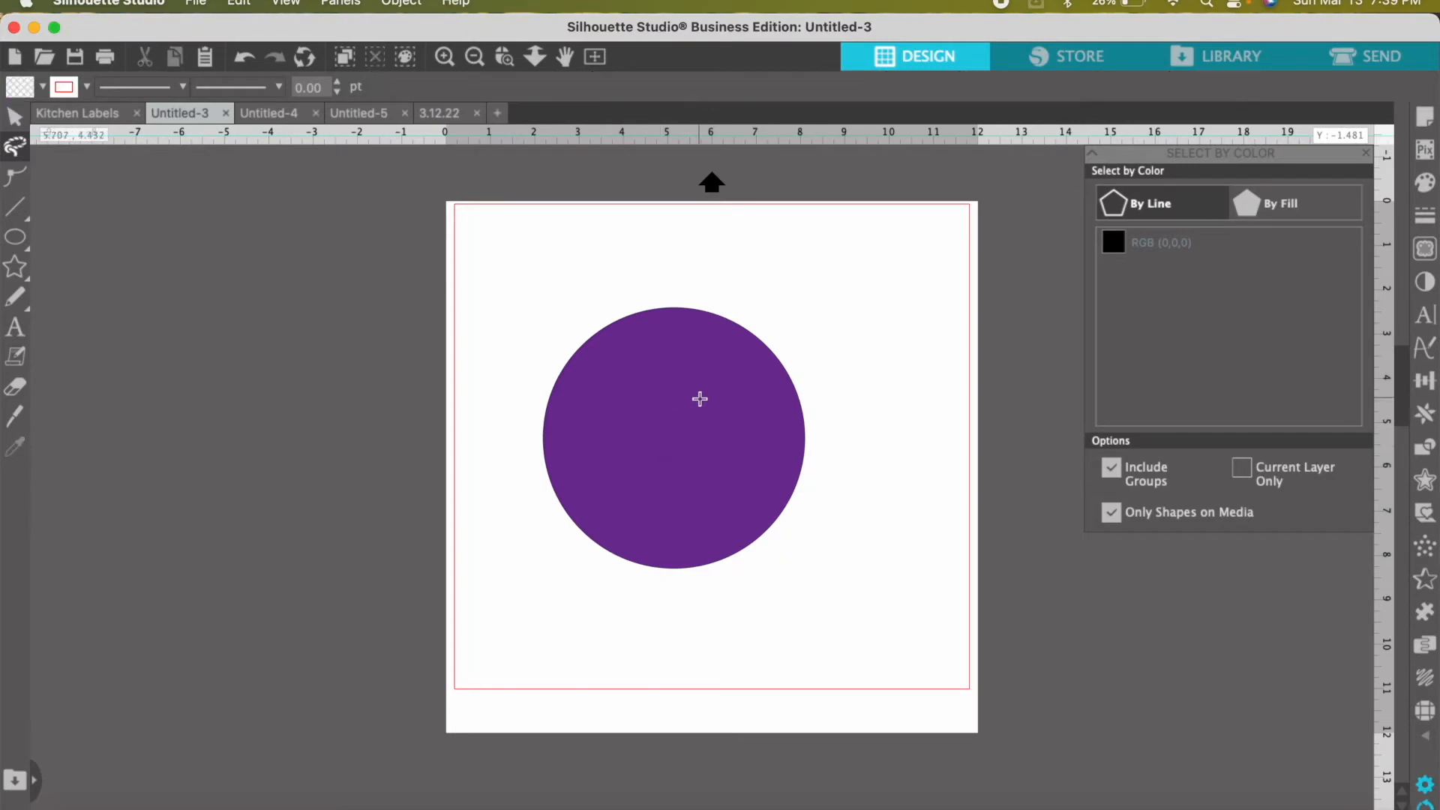
mouse_move(698, 398)
mouse_down()
mouse_move(590, 406)
mouse_move(605, 503)
mouse_move(726, 487)
mouse_move(699, 402)
mouse_up()
click(14, 116)
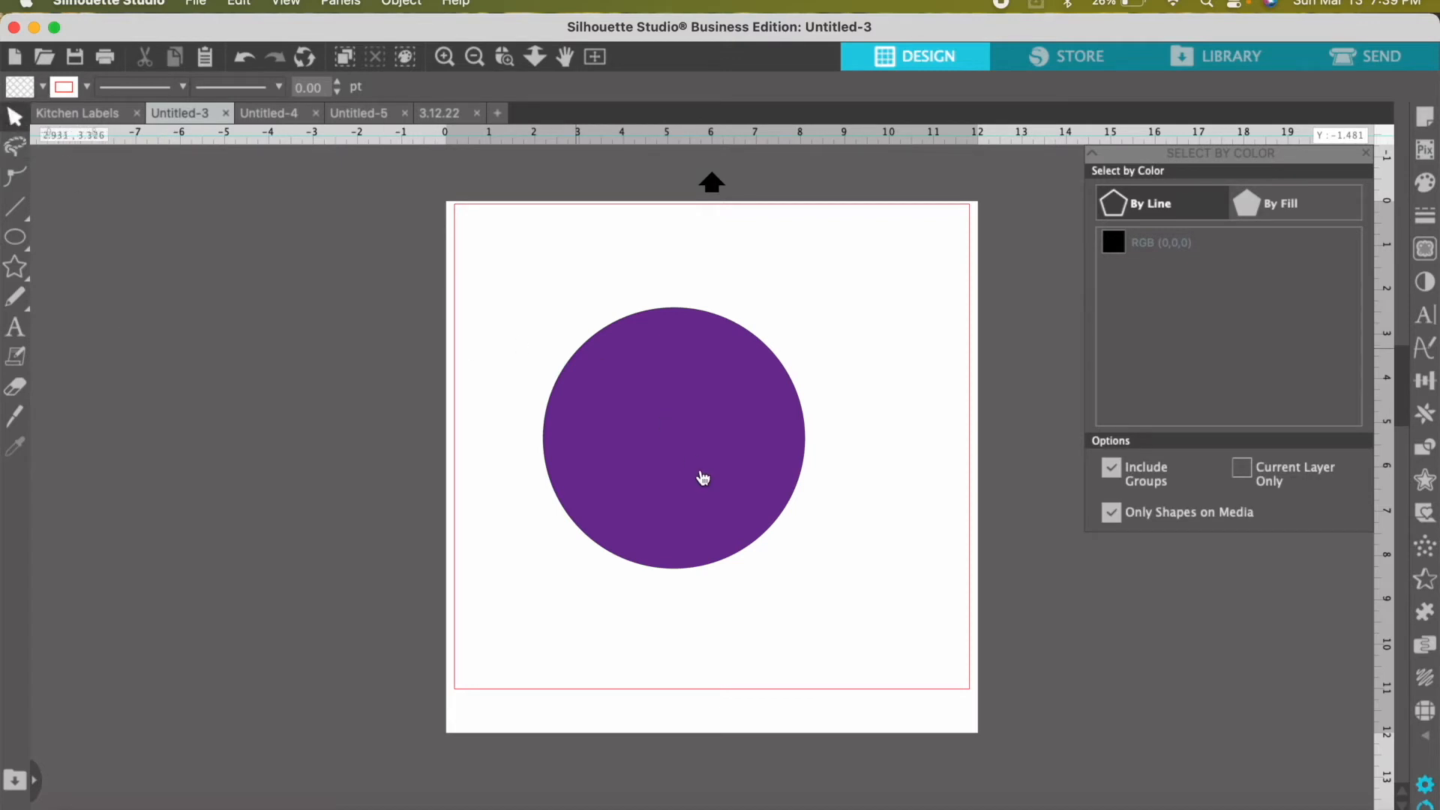
drag(664, 465, 652, 432)
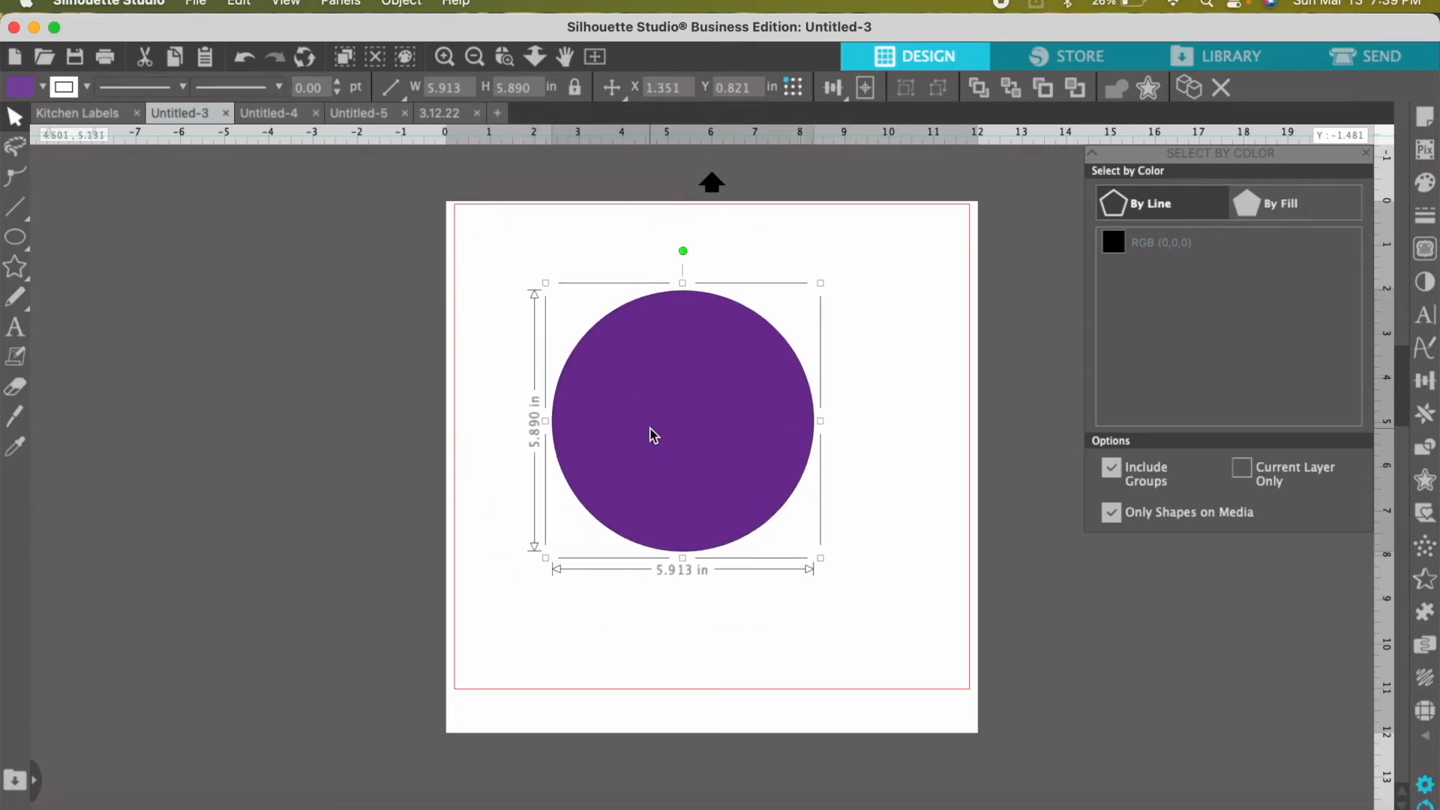
- Edit the circle's points into an egg shape, pulling the top node up slightly and the bottom node well down
click(16, 178)
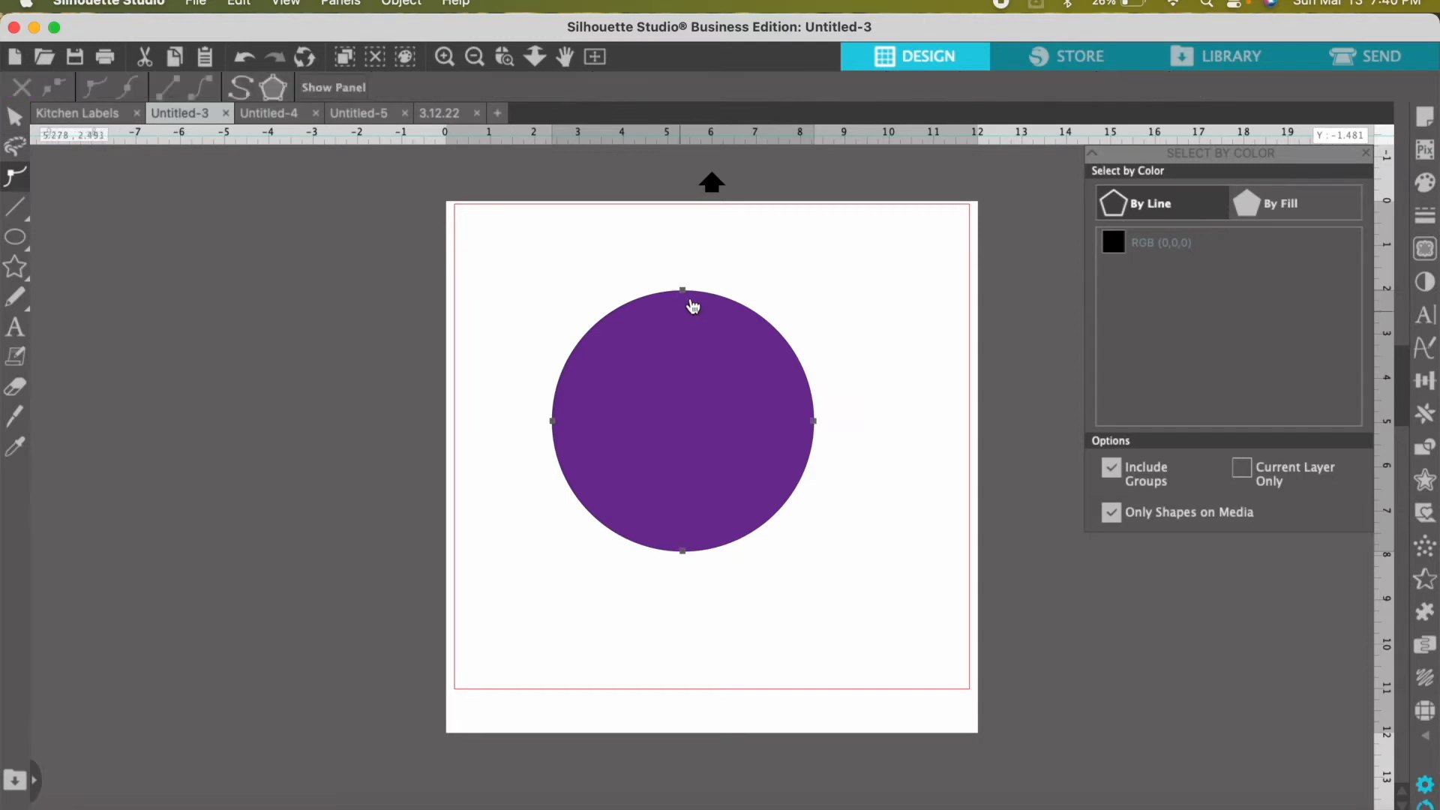
drag(694, 295, 669, 257)
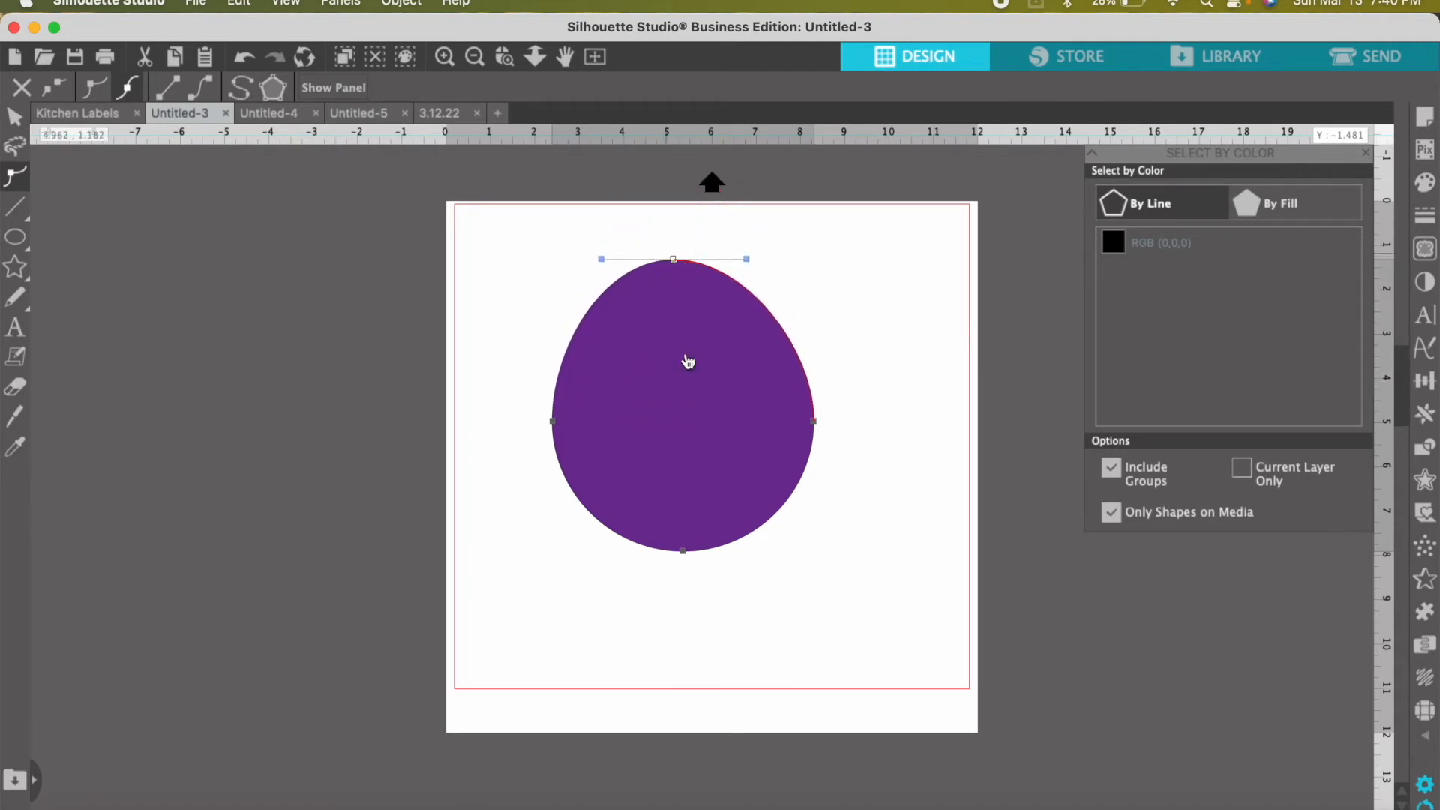
drag(684, 553, 694, 639)
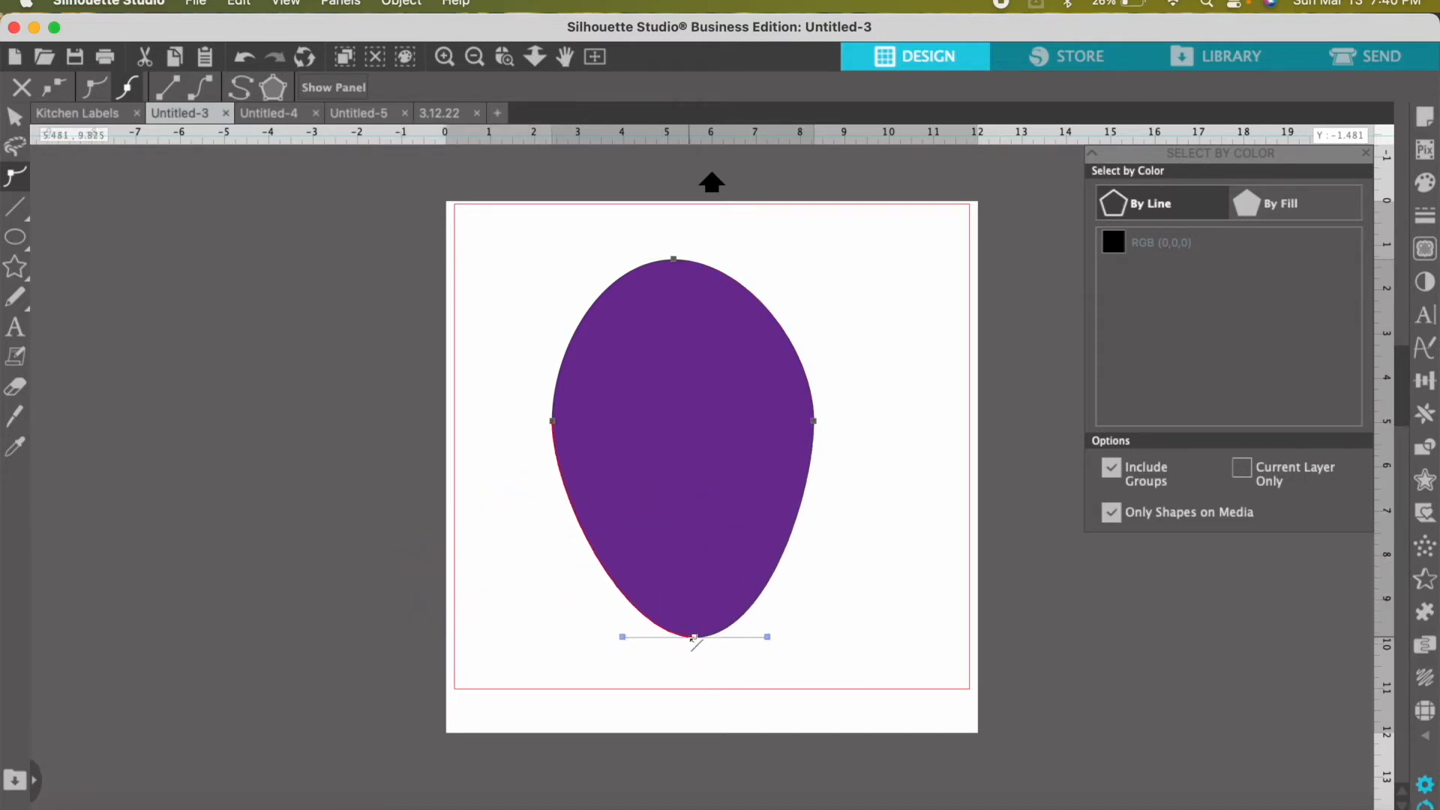
- Draw a nearly horizontal straight line about 8.5 in long above the purple shape, keeping it selected
click(16, 207)
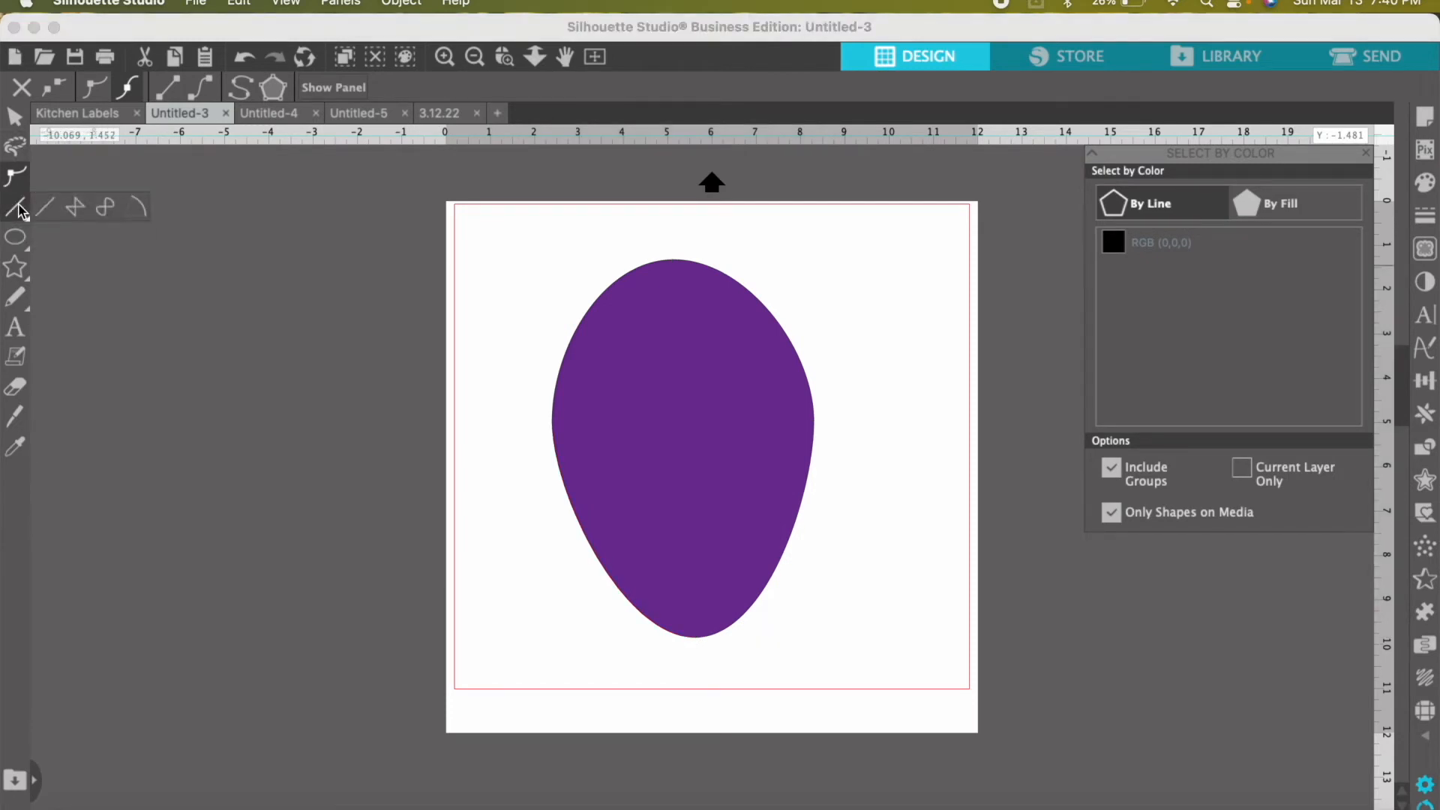
mouse_move(516, 233)
mouse_down()
mouse_move(868, 193)
mouse_move(874, 251)
mouse_move(893, 226)
mouse_up()
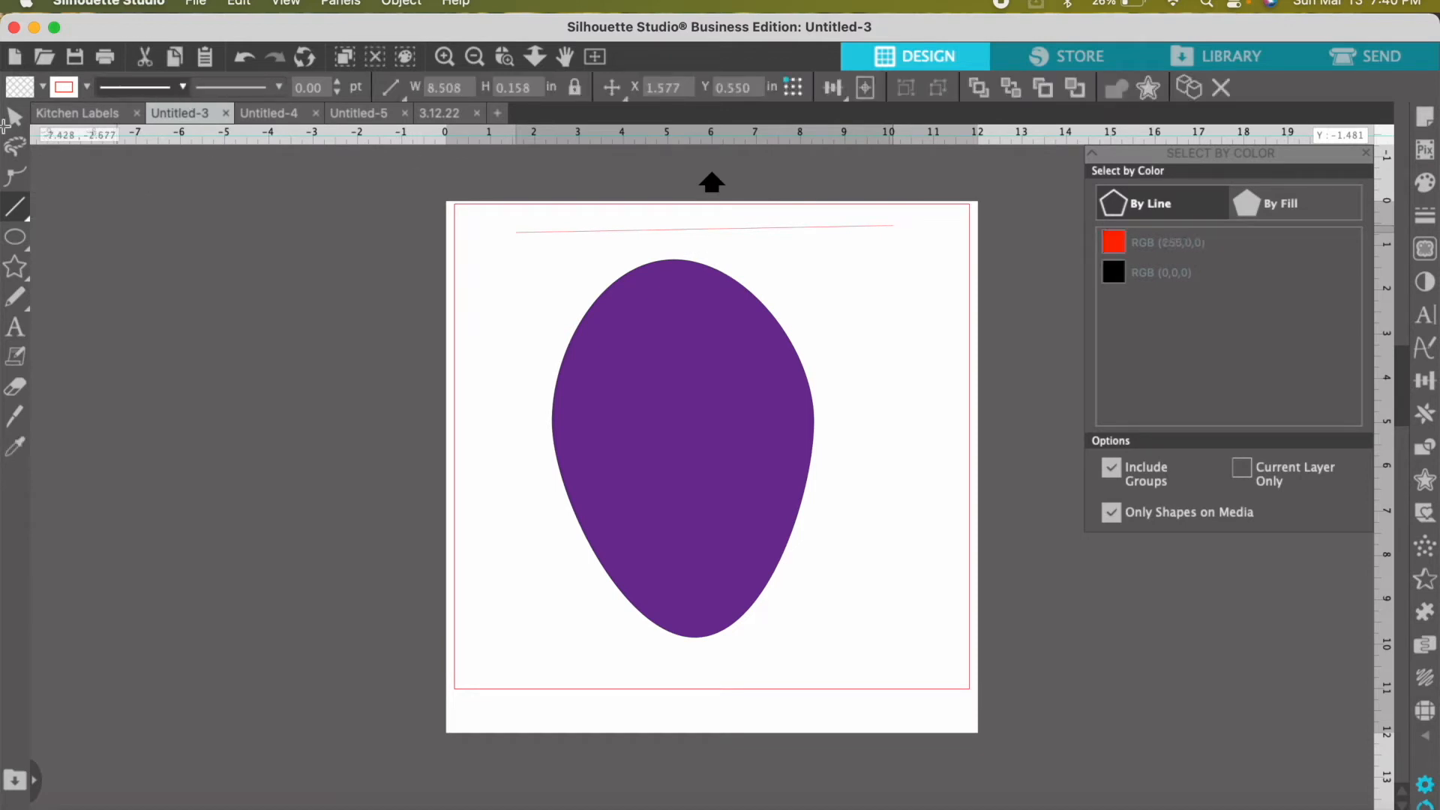
click(15, 118)
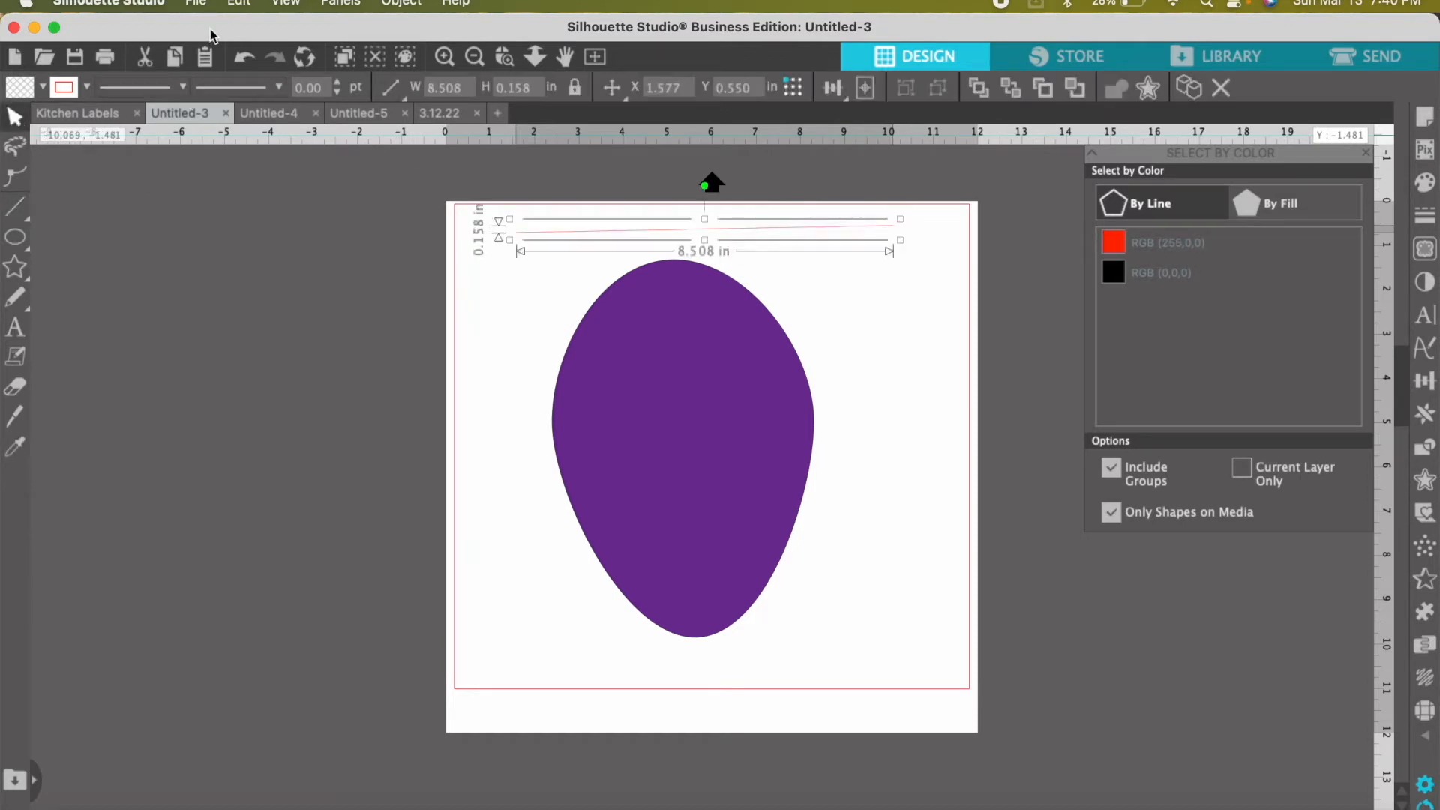
- Try a tightly spaced dash style on the new line, settle on the medium evenly spaced dashes, and color the line black
click(182, 87)
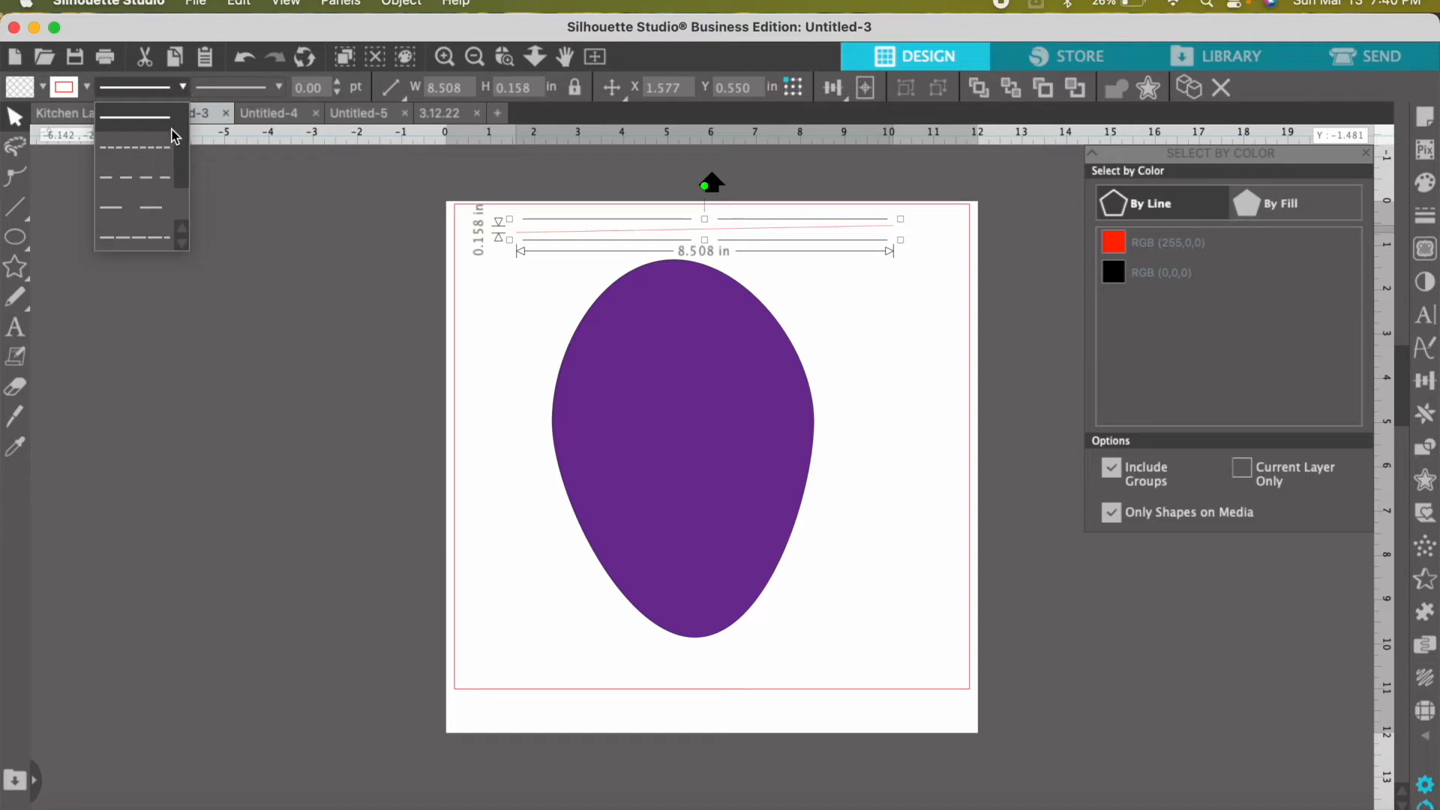
click(149, 239)
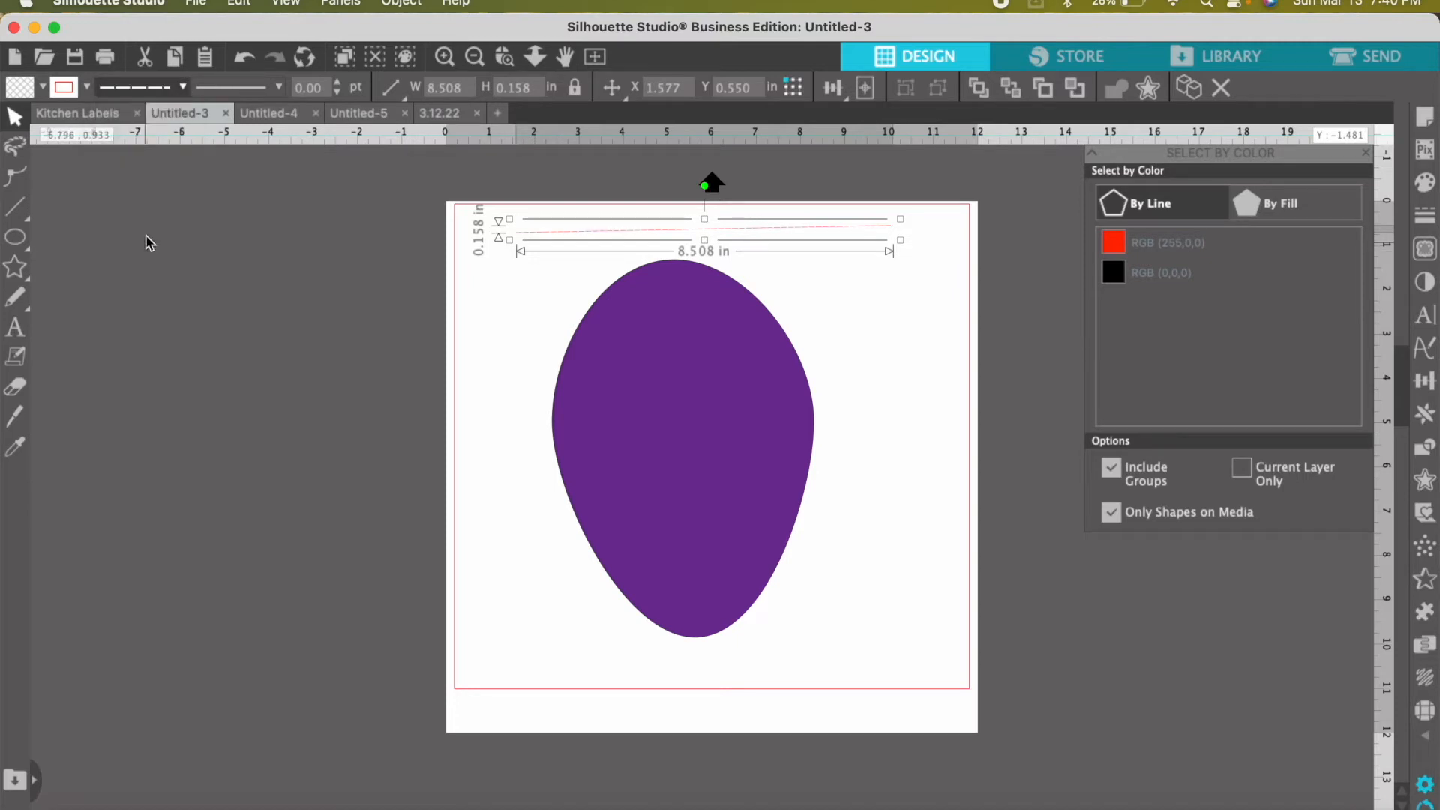
click(182, 87)
click(125, 177)
click(88, 89)
click(69, 116)
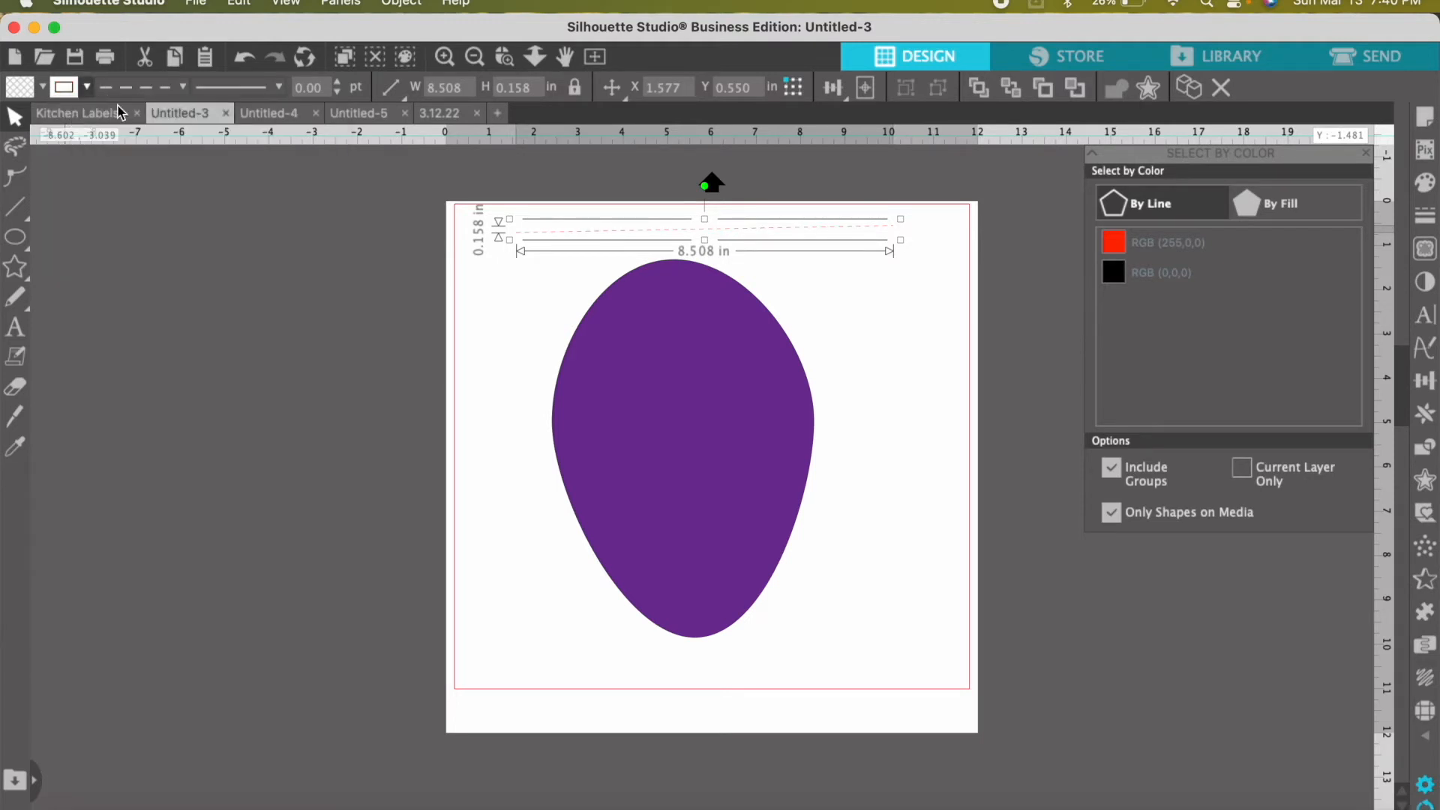
- Try the tapered line profile on the dashed line, settle on the elongated hexagon profile, and deselect the line
click(278, 87)
click(230, 216)
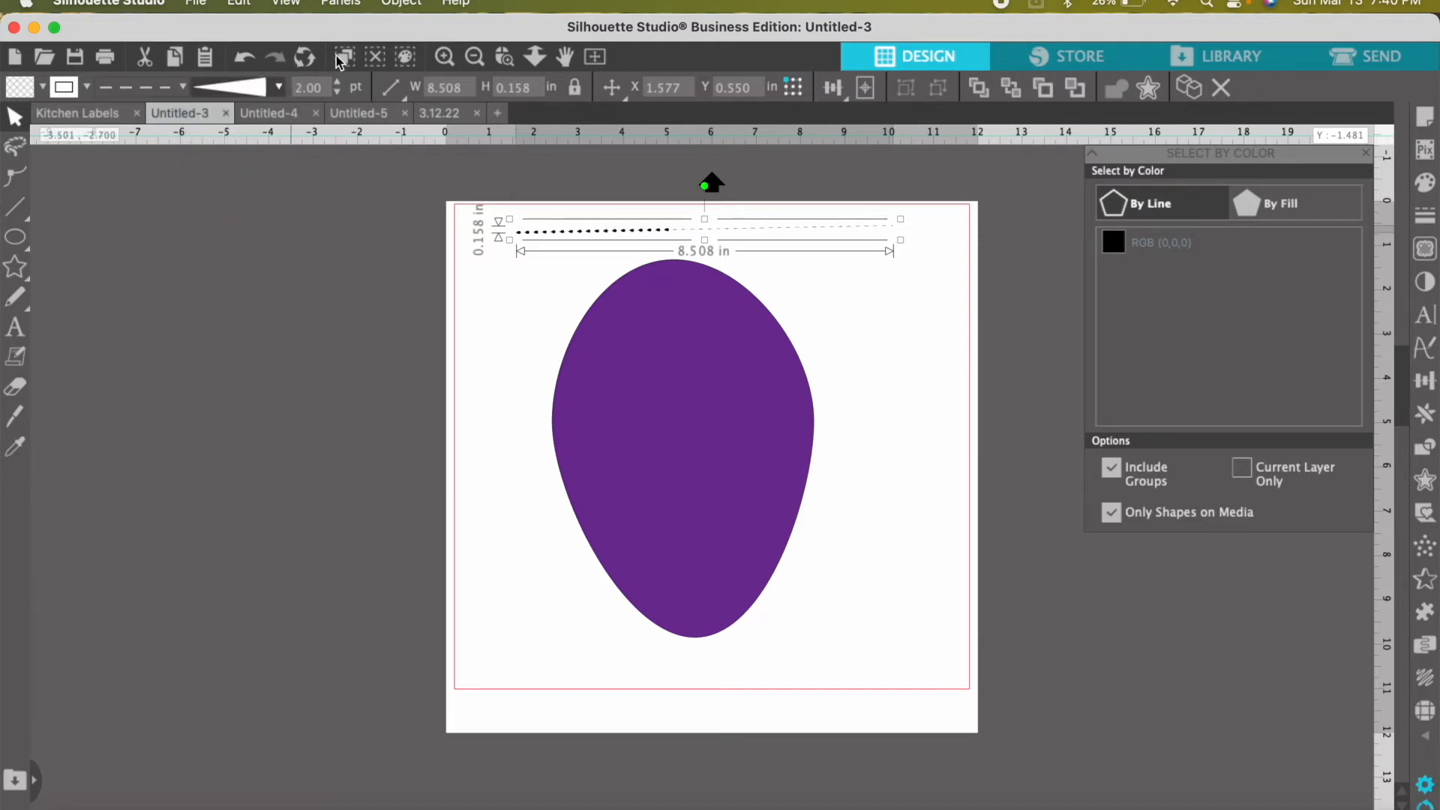
click(279, 87)
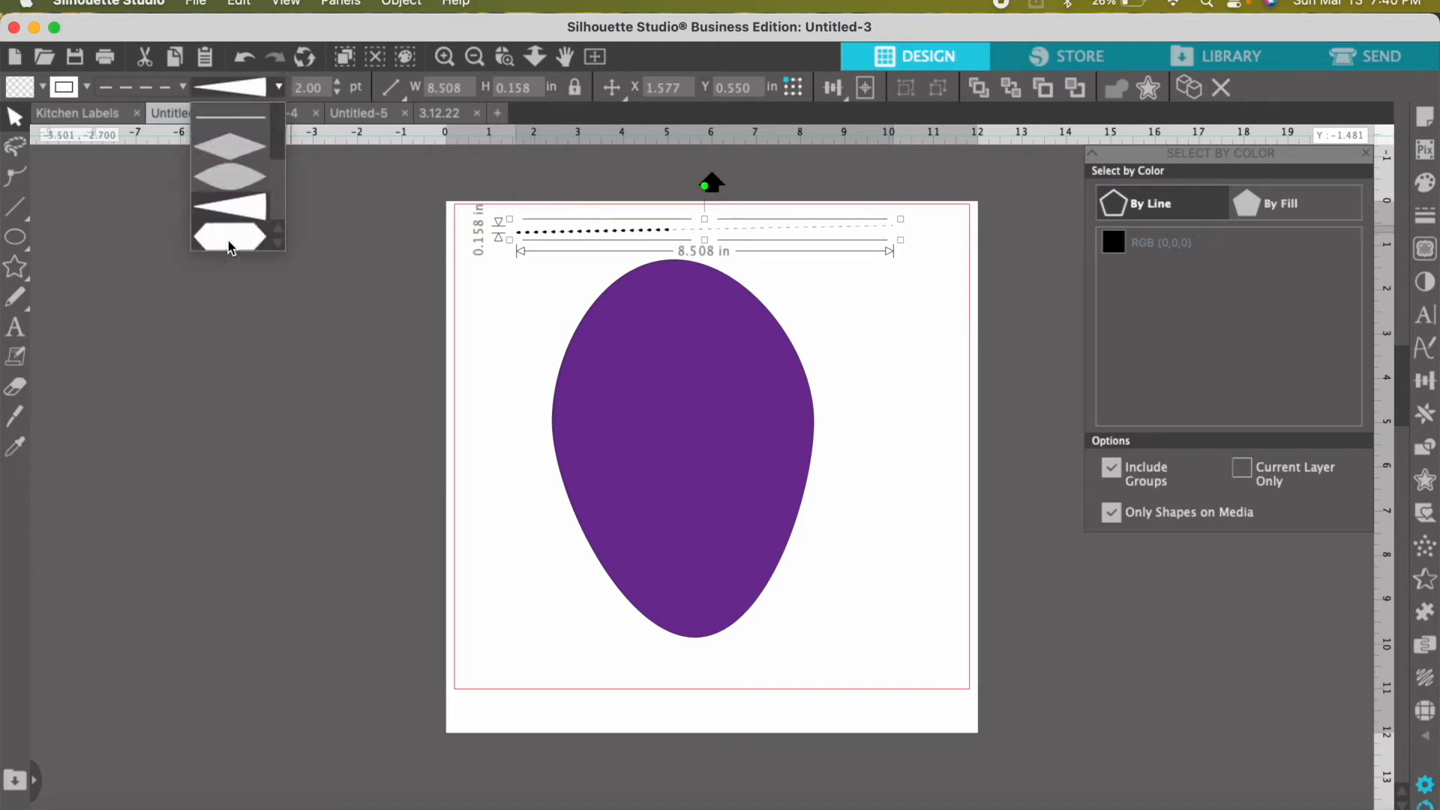
click(231, 246)
click(345, 322)
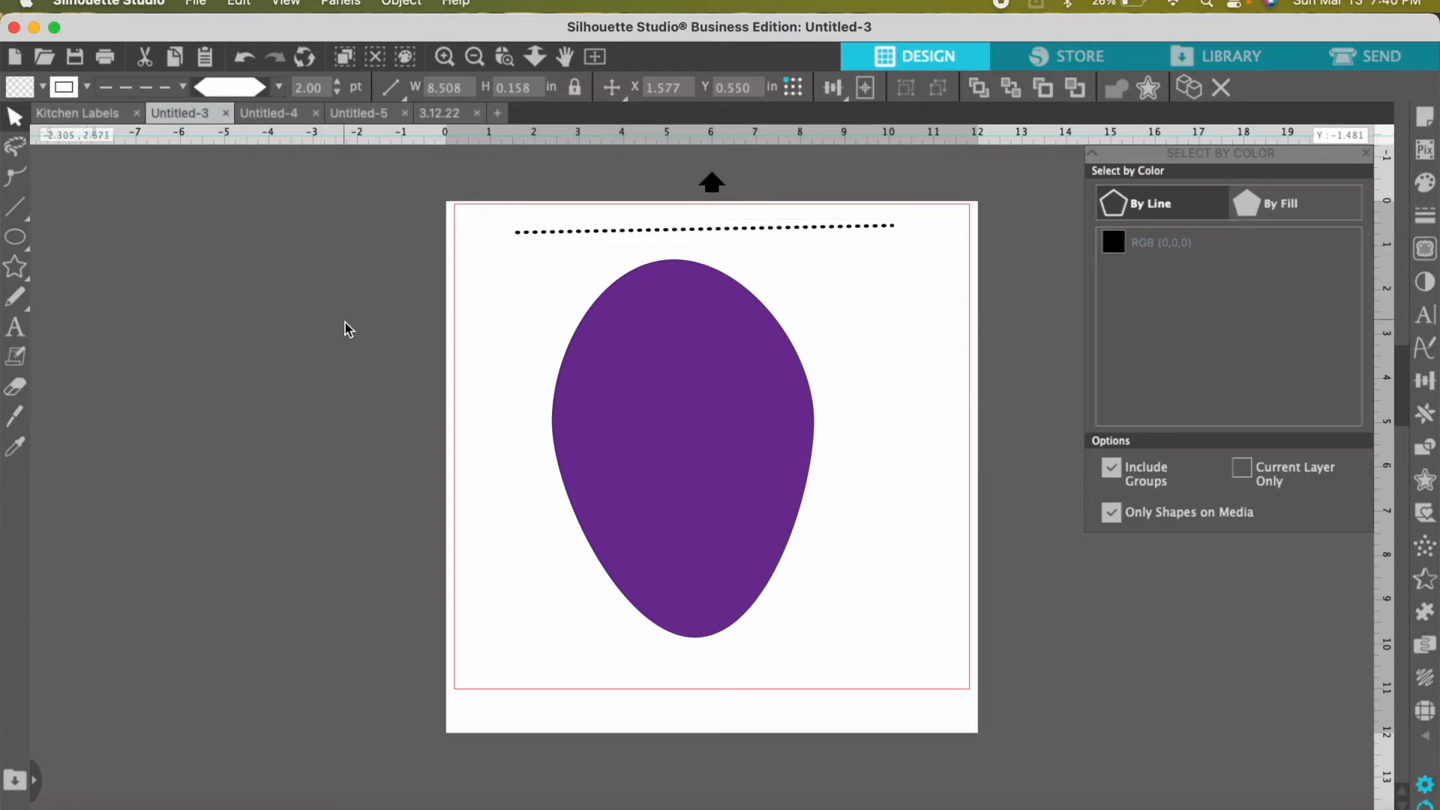
- Draw a tilted heart from the preset shapes, about 6.5 in wide and 6.6 in high, beside the page's left edge
click(13, 217)
mouse_move(13, 237)
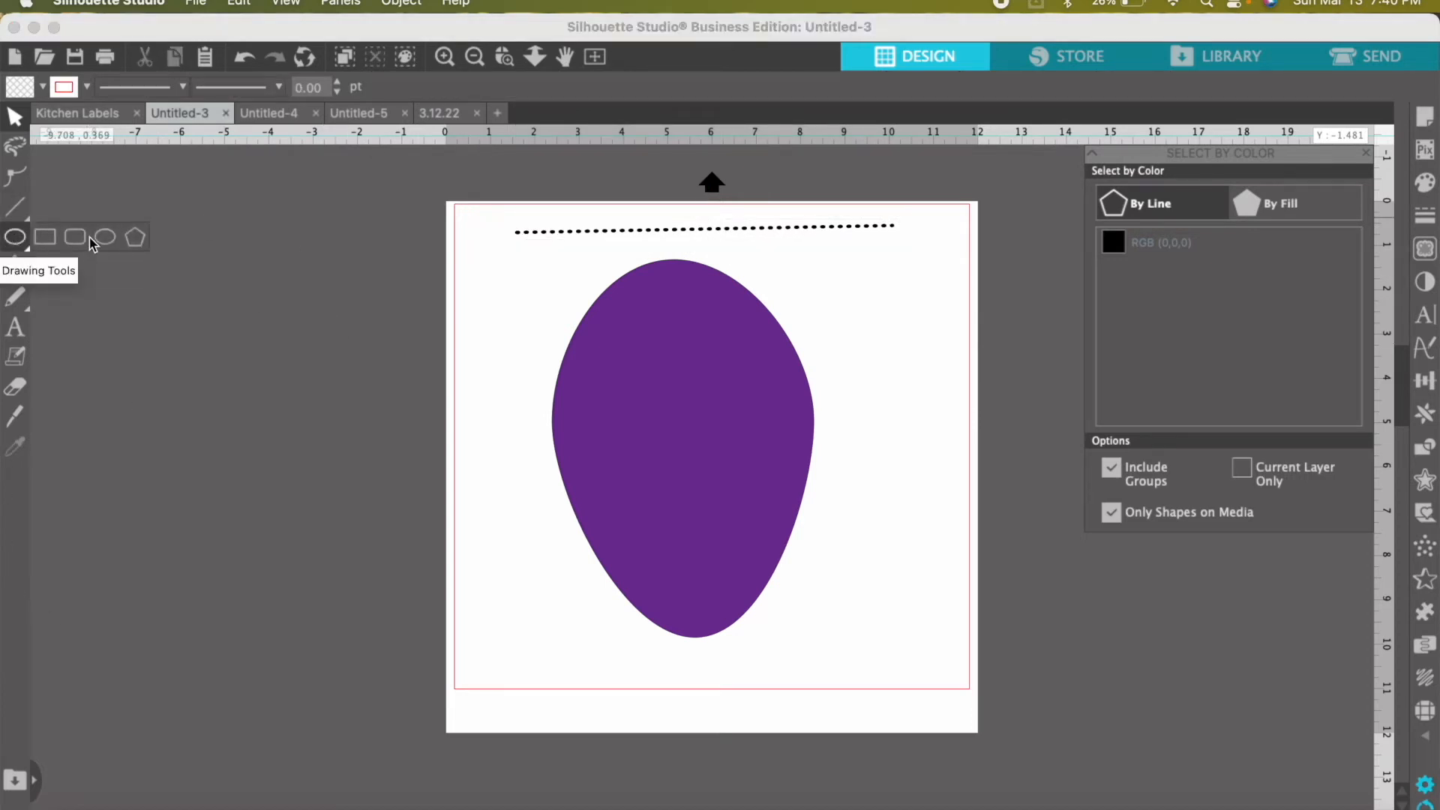
mouse_move(23, 269)
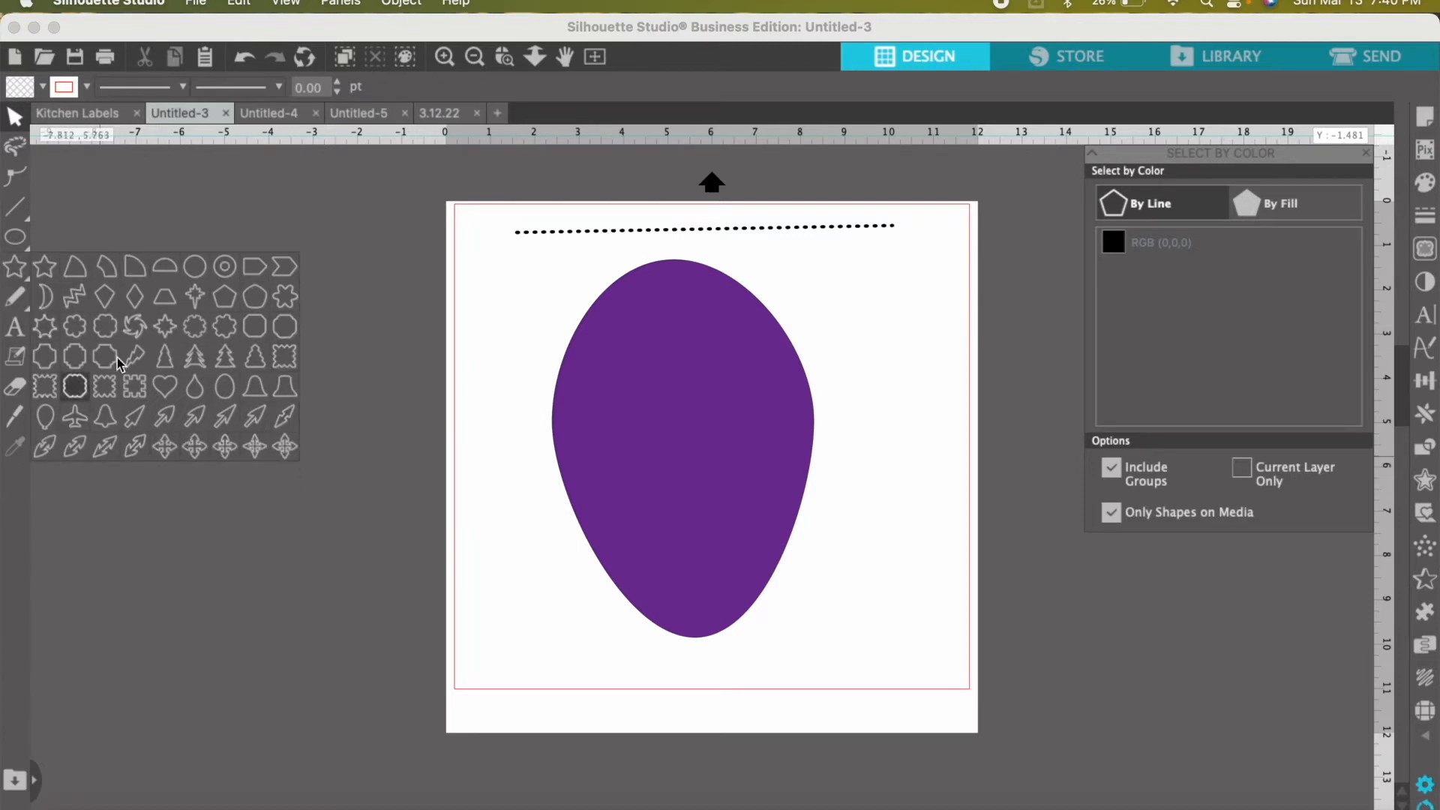
click(164, 394)
drag(233, 291, 376, 476)
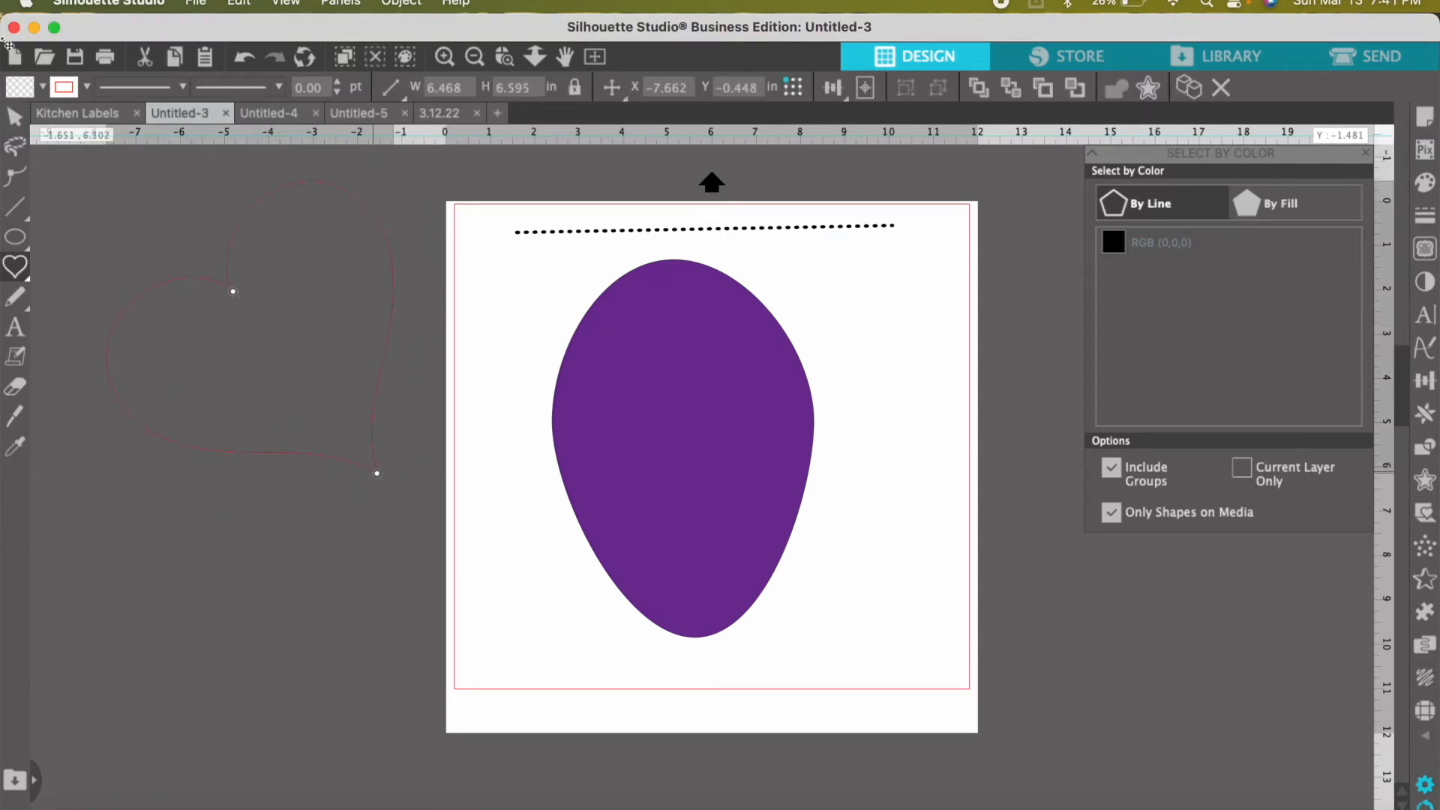
- Move the heart onto the lower right of the page, overlapping the purple shape, and fill it with red
click(14, 118)
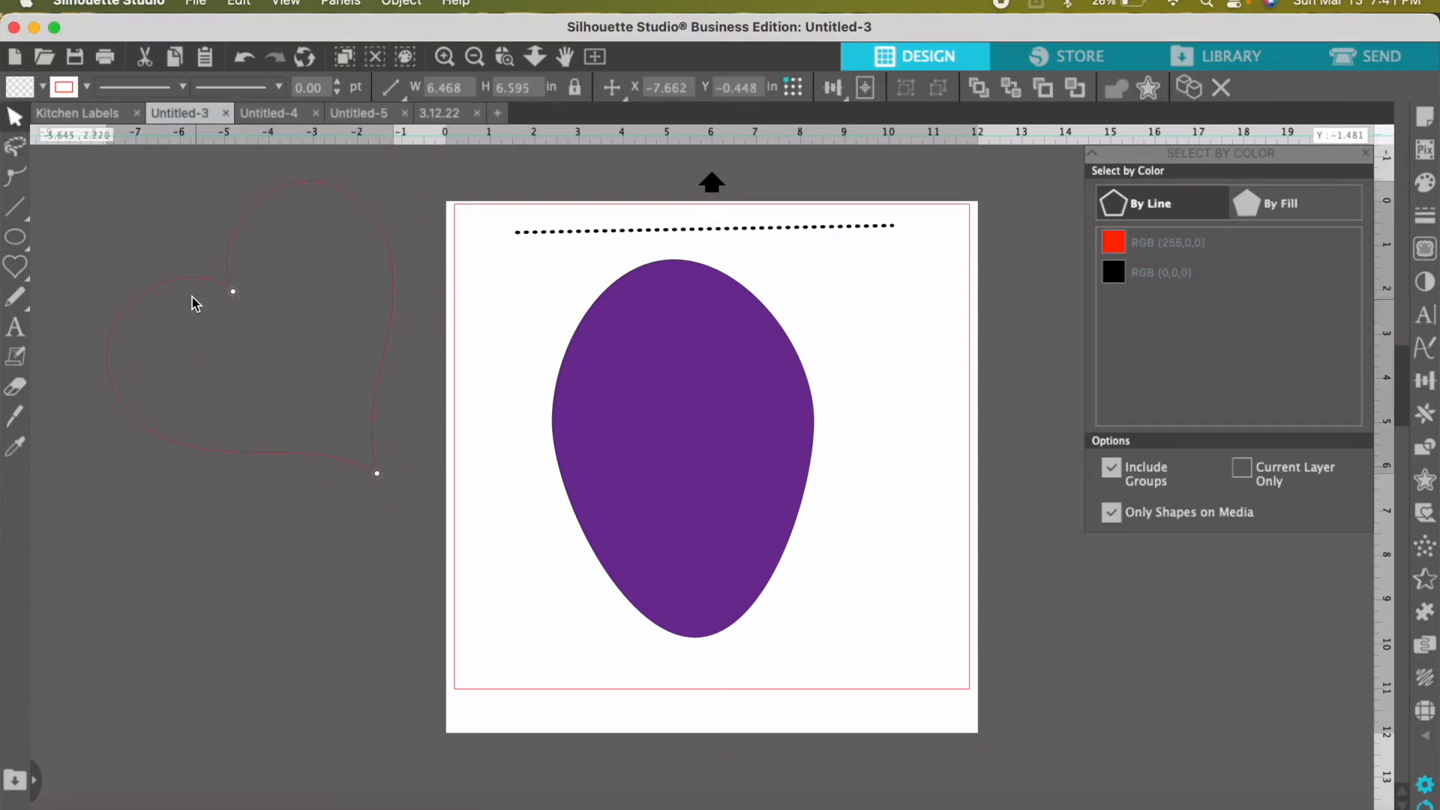
drag(187, 285, 765, 488)
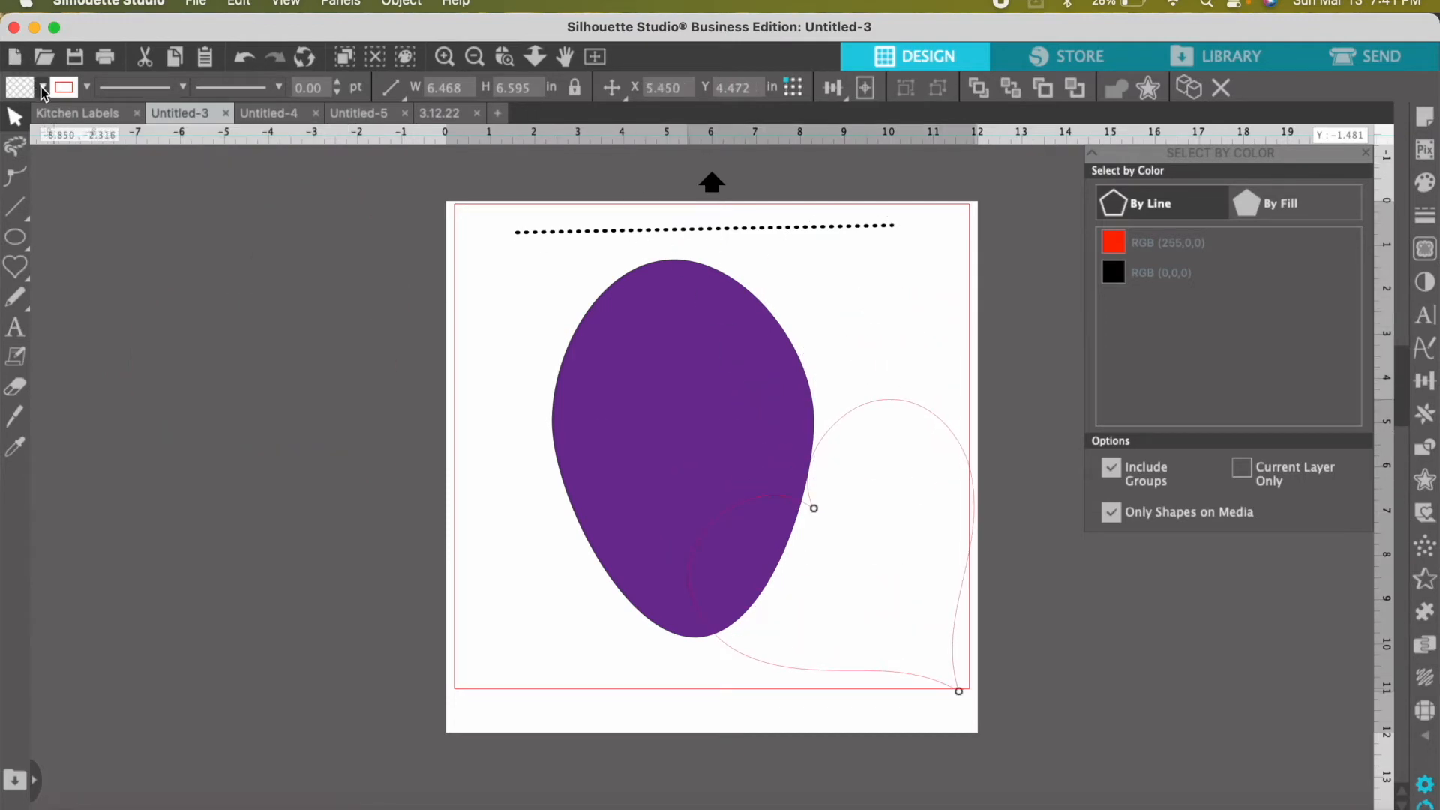
click(42, 87)
click(24, 149)
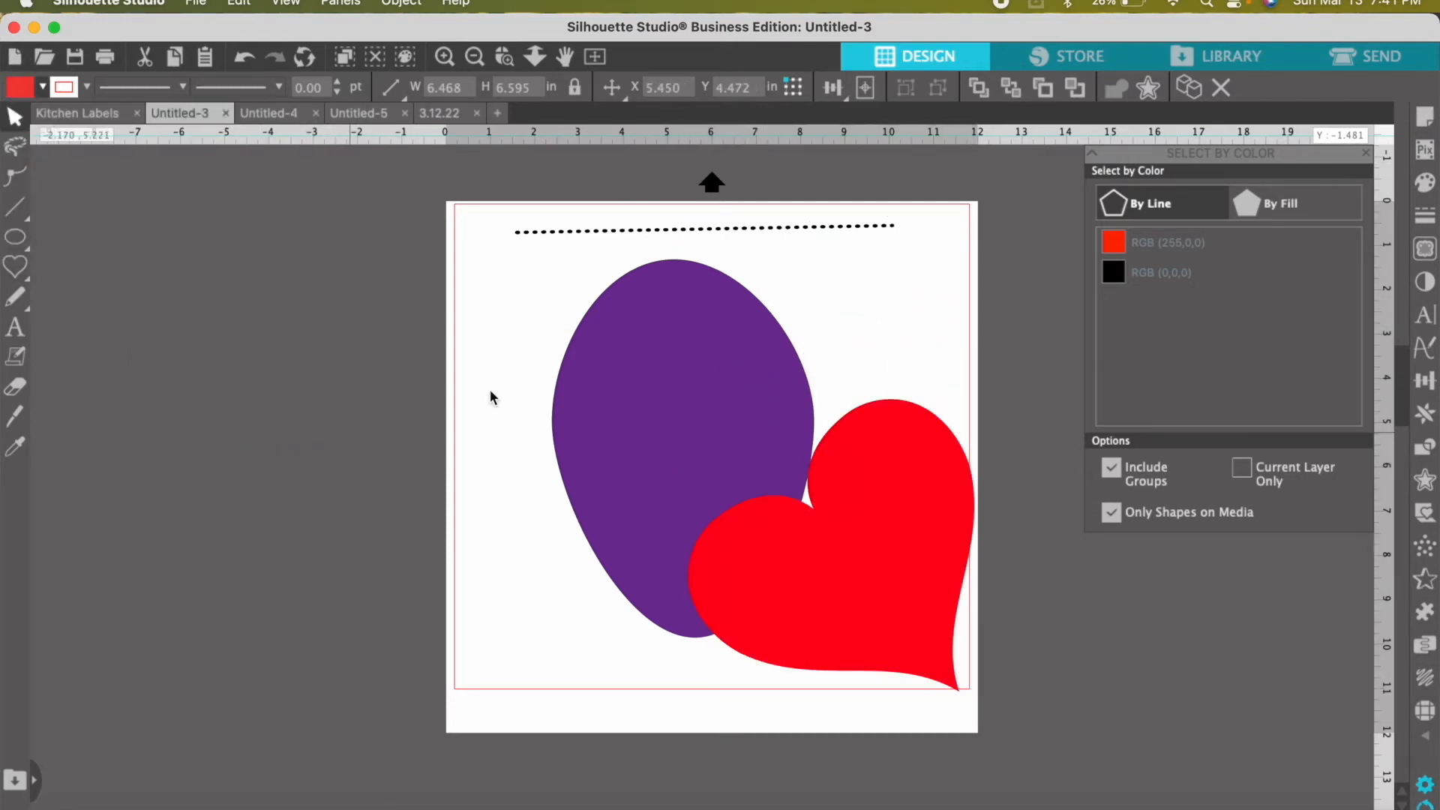
click(388, 422)
- Separate the shapes by moving the purple egg left partly off the page and the heart up within the page
drag(759, 432, 559, 382)
click(326, 367)
drag(915, 573, 871, 440)
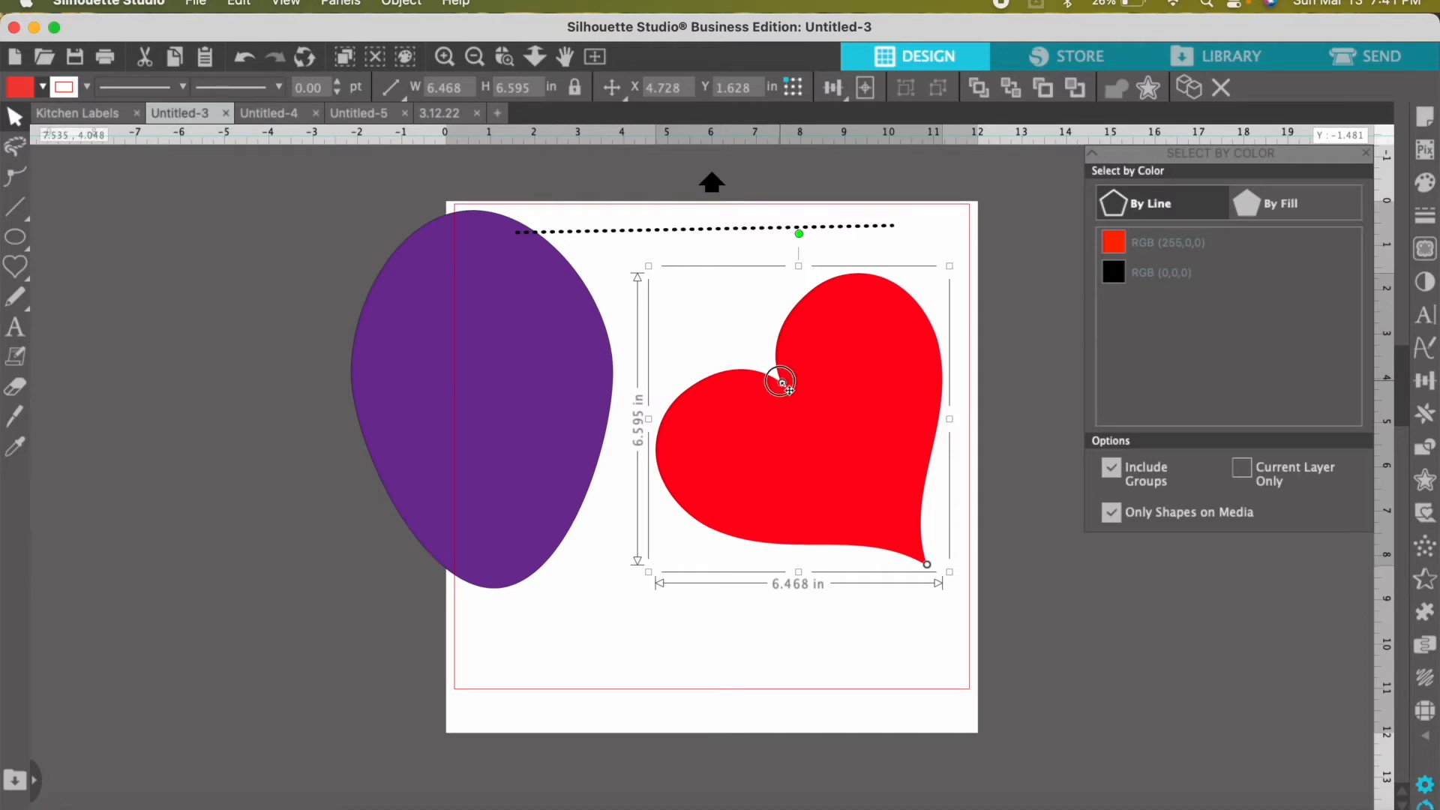
- Reshape the heart with its two control points until it is smaller, about 5.1 in wide, and its tip points downward
drag(780, 381, 864, 389)
drag(928, 565, 729, 549)
drag(702, 482, 811, 549)
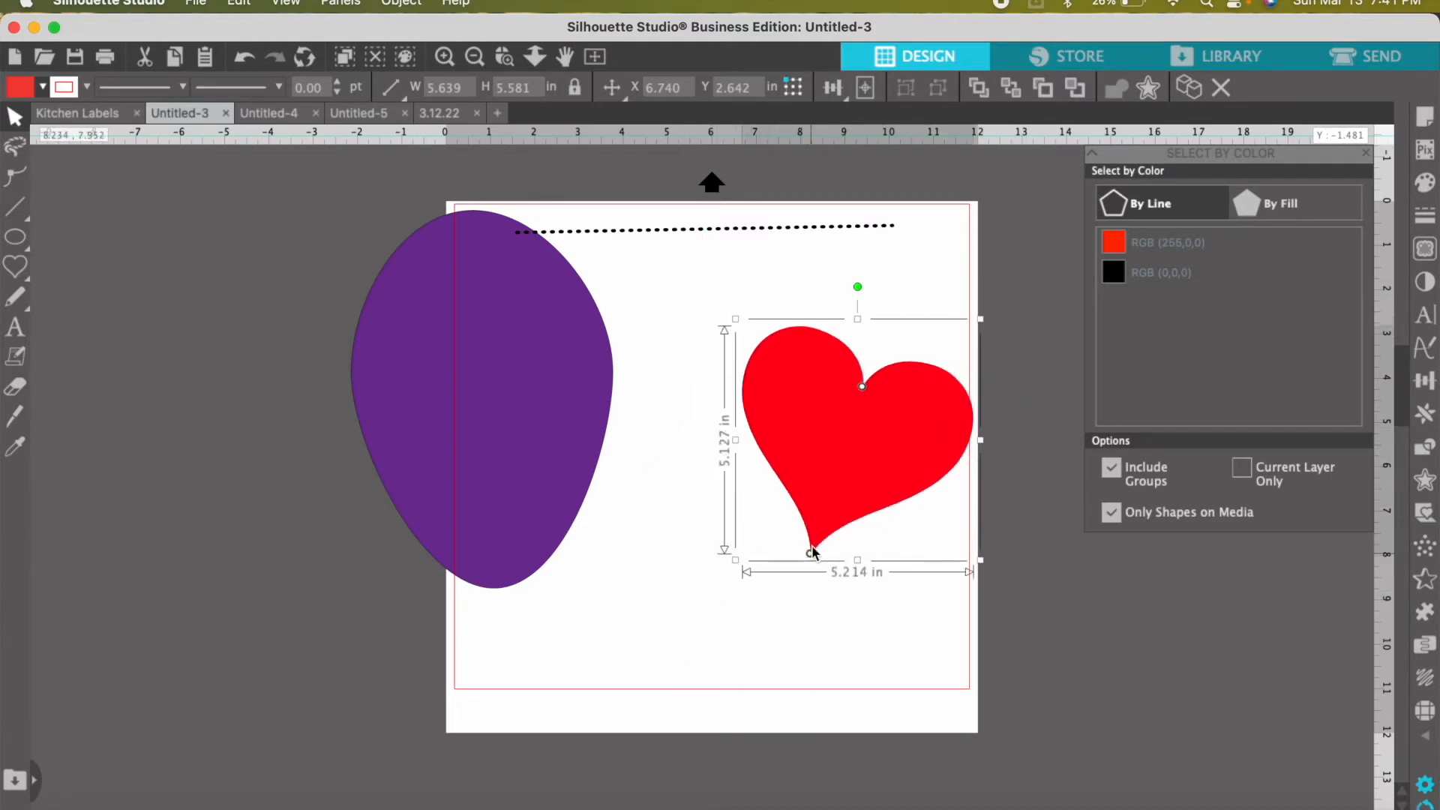
- Move the purple egg back onto the page, and shift the heart up and slightly left beneath the dashed line
drag(492, 376, 602, 436)
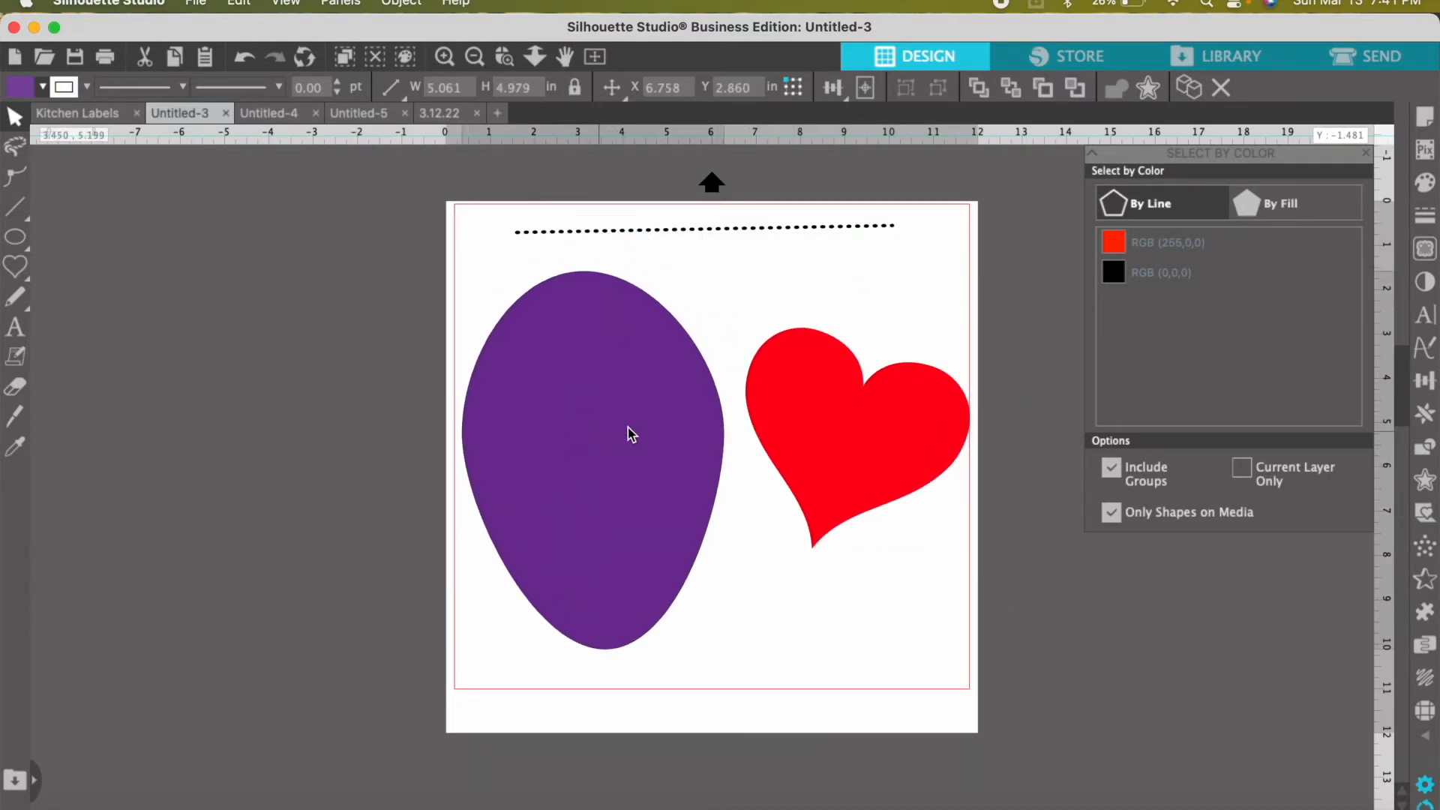
drag(830, 418, 798, 336)
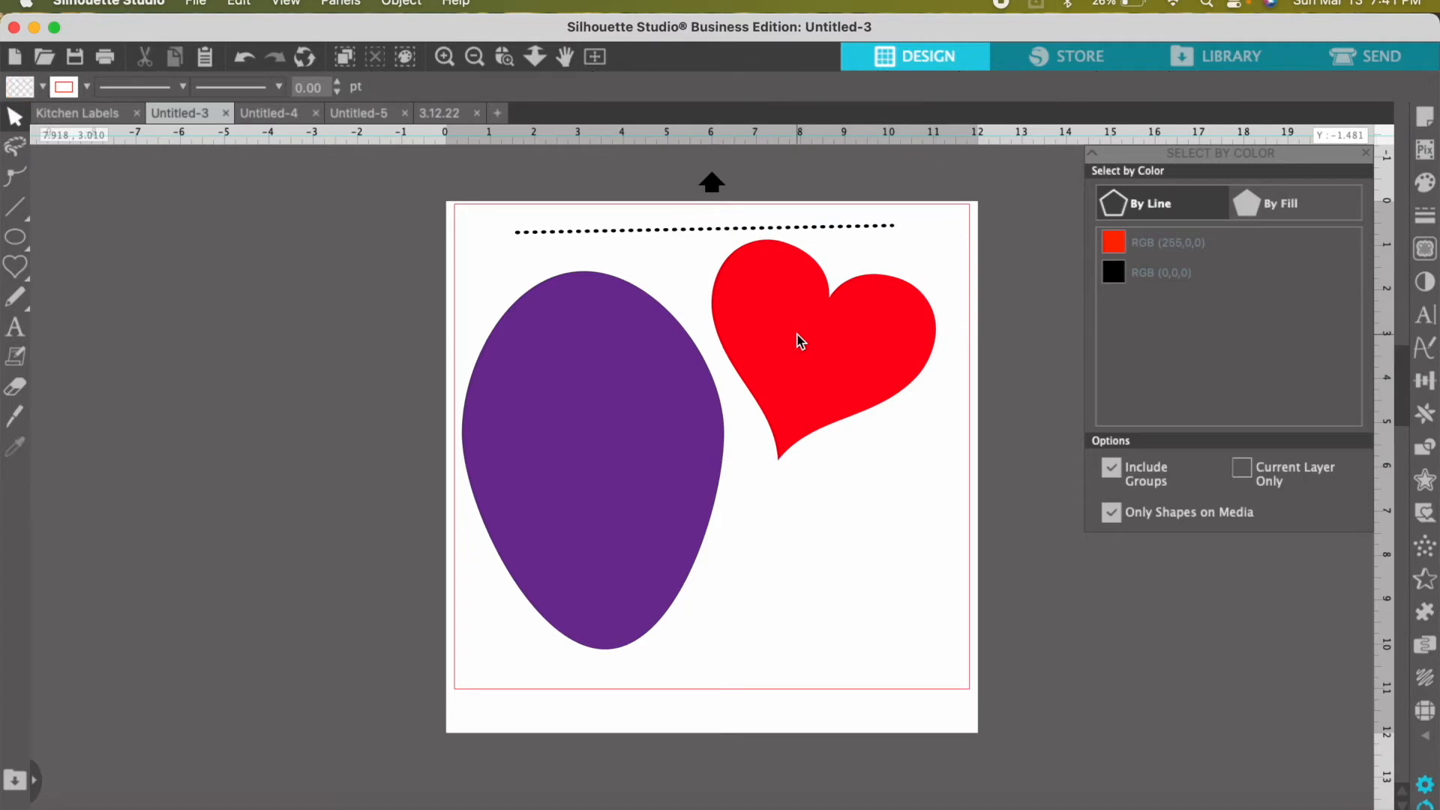
click(798, 335)
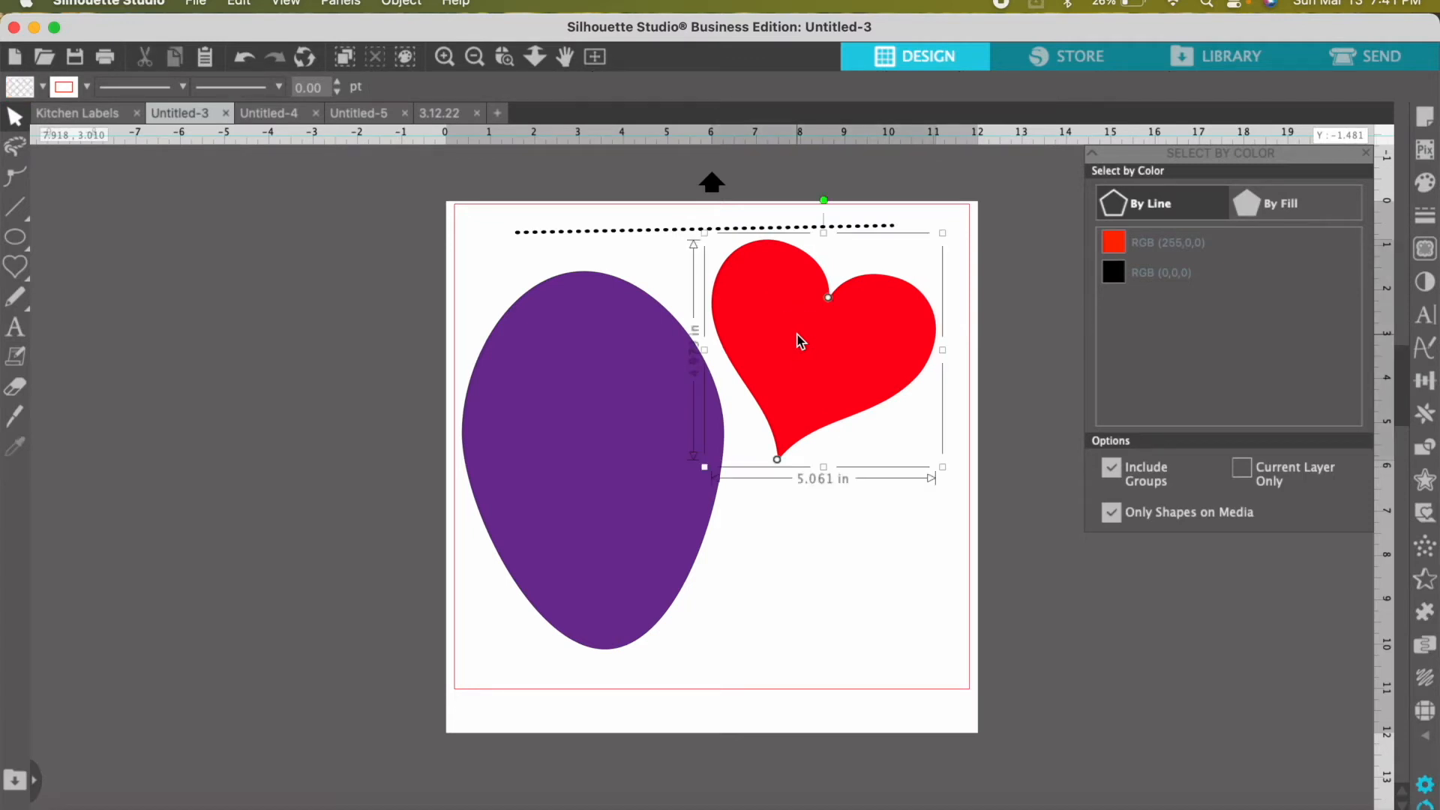
click(336, 502)
- Draw a looping freehand line about 3.6 in wide and 4.1 in high on the page below the heart
click(20, 302)
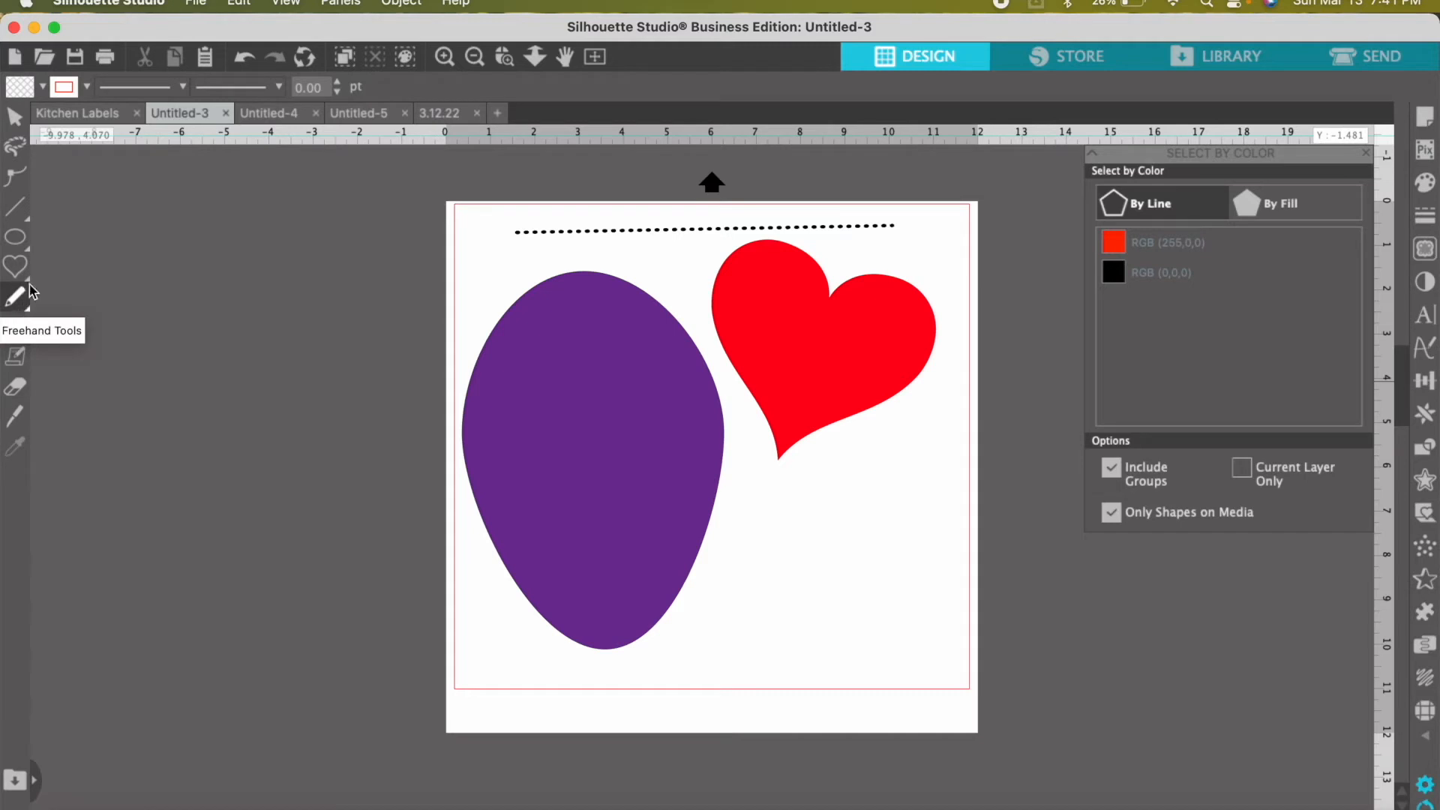
mouse_move(24, 297)
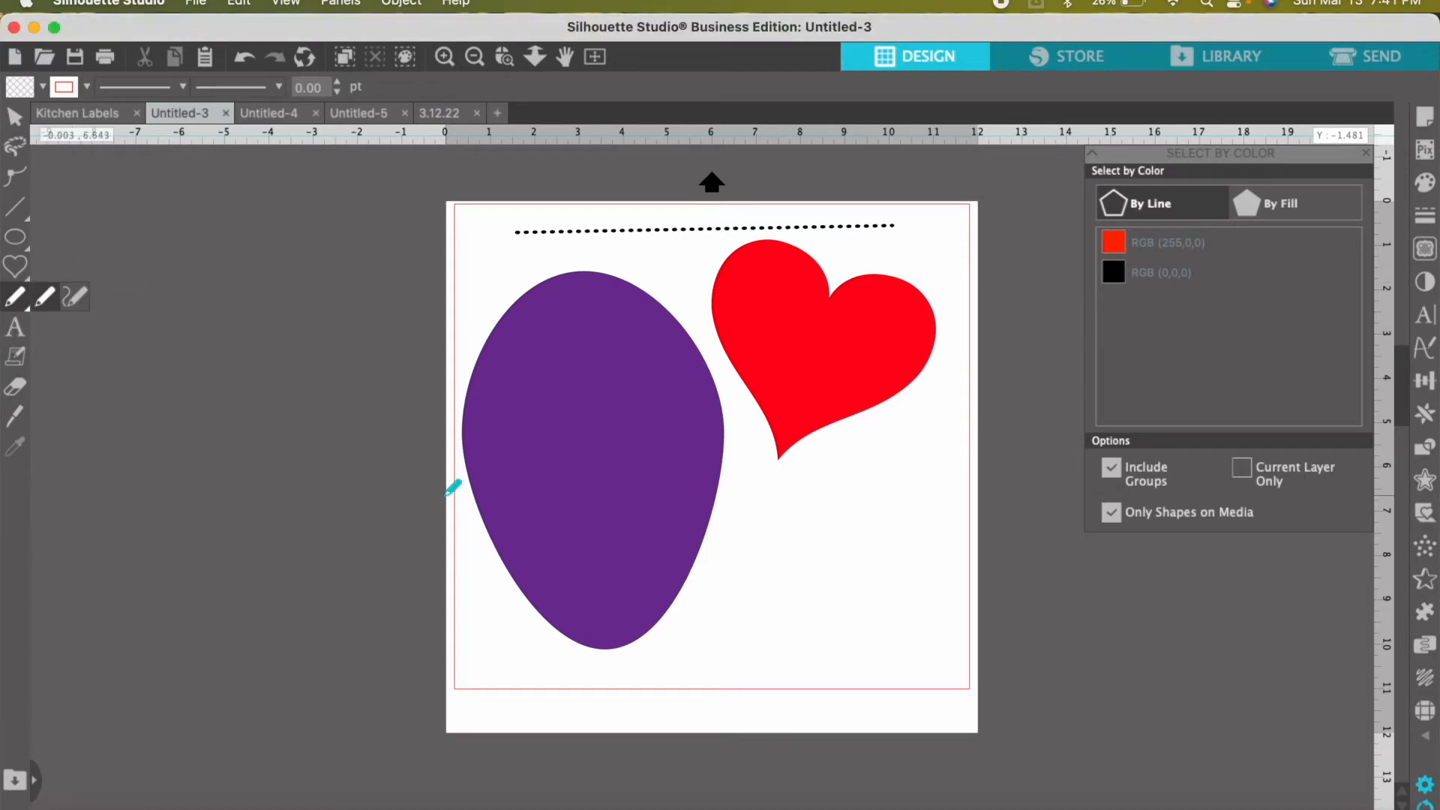
mouse_move(722, 566)
mouse_down()
mouse_move(810, 529)
mouse_move(827, 487)
mouse_move(798, 498)
mouse_move(813, 613)
mouse_move(757, 660)
mouse_move(747, 625)
mouse_move(799, 583)
mouse_move(884, 591)
mouse_up()
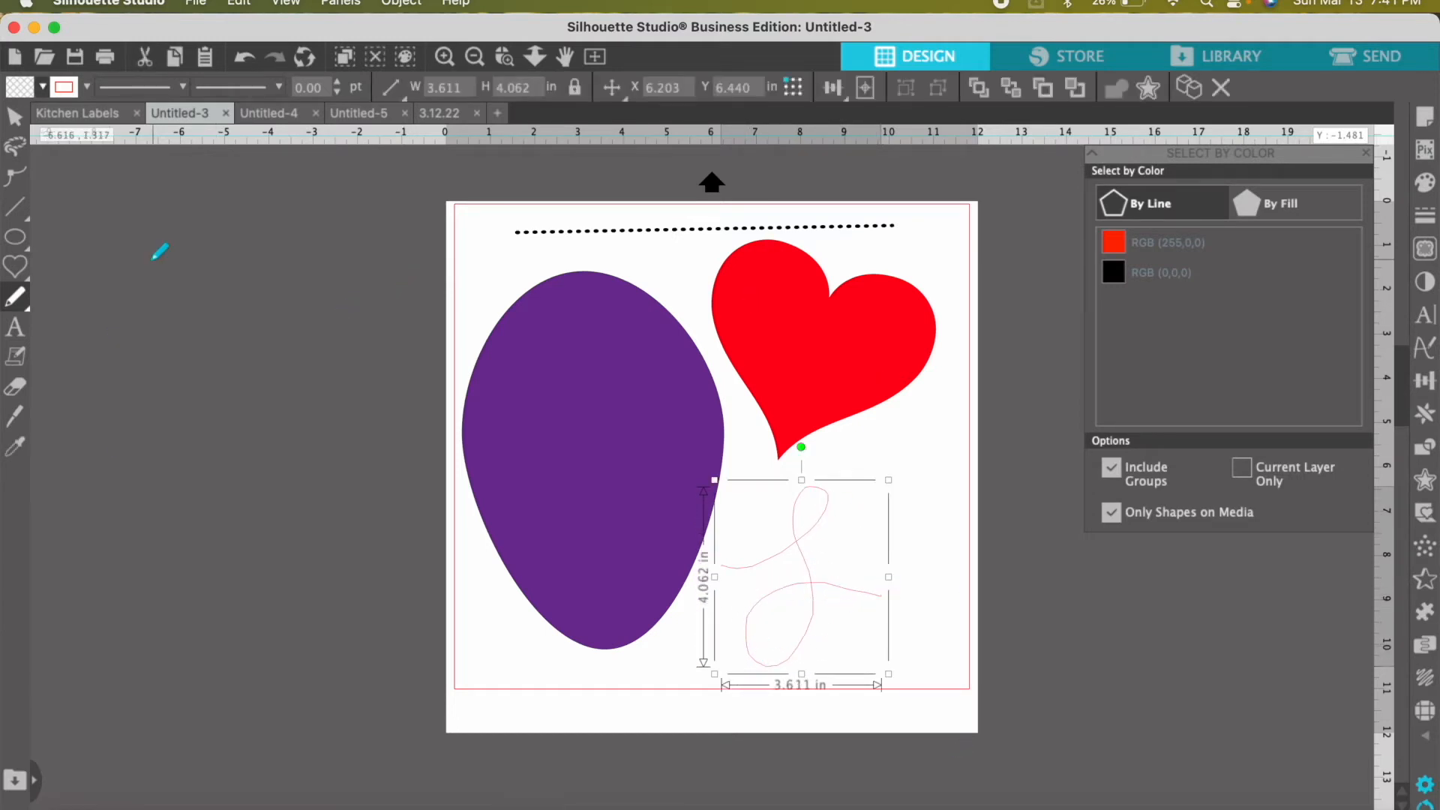
- Try a second freehand shape off the page's left side, and undo it
mouse_move(328, 327)
mouse_down()
mouse_move(294, 286)
mouse_move(228, 466)
mouse_move(303, 334)
mouse_up()
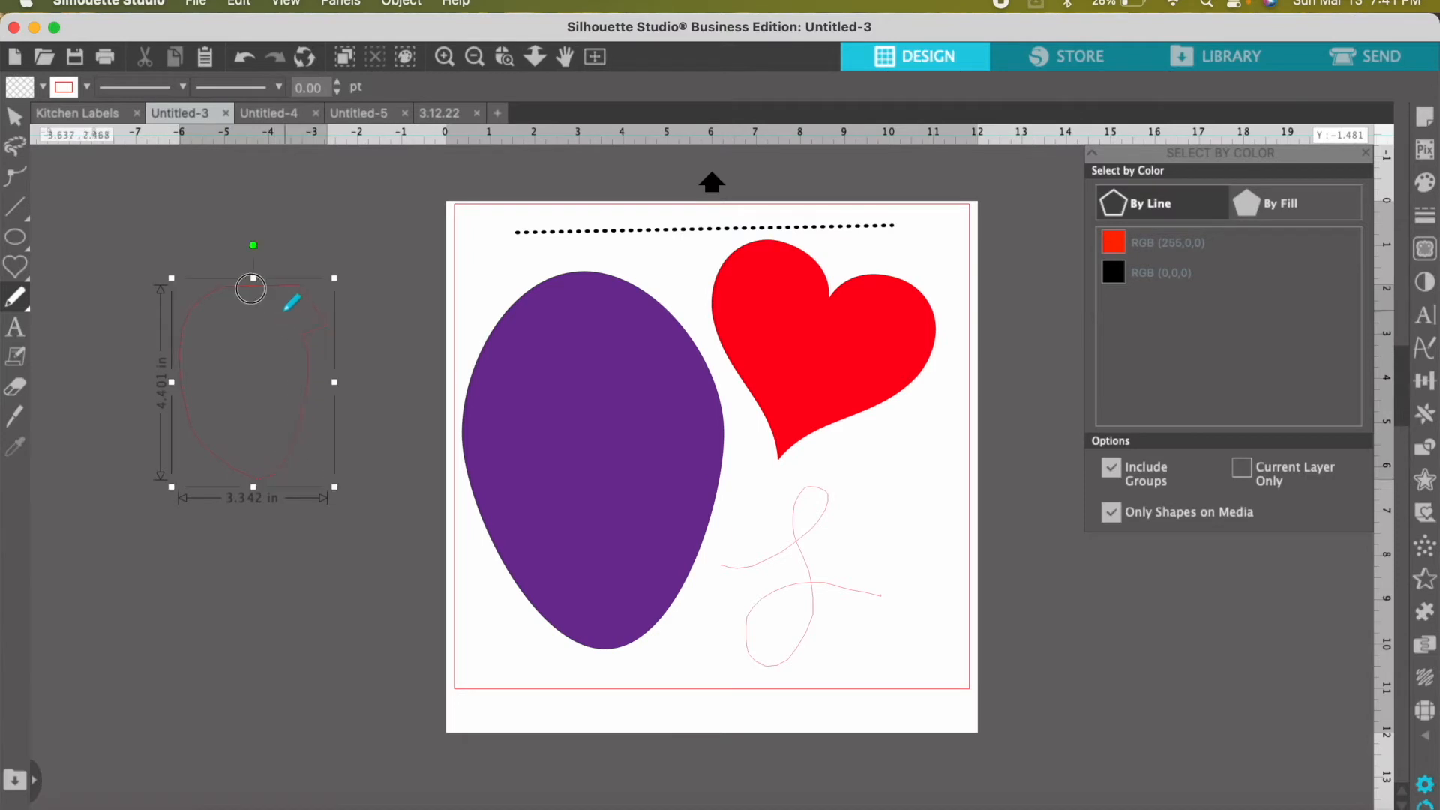
click(245, 57)
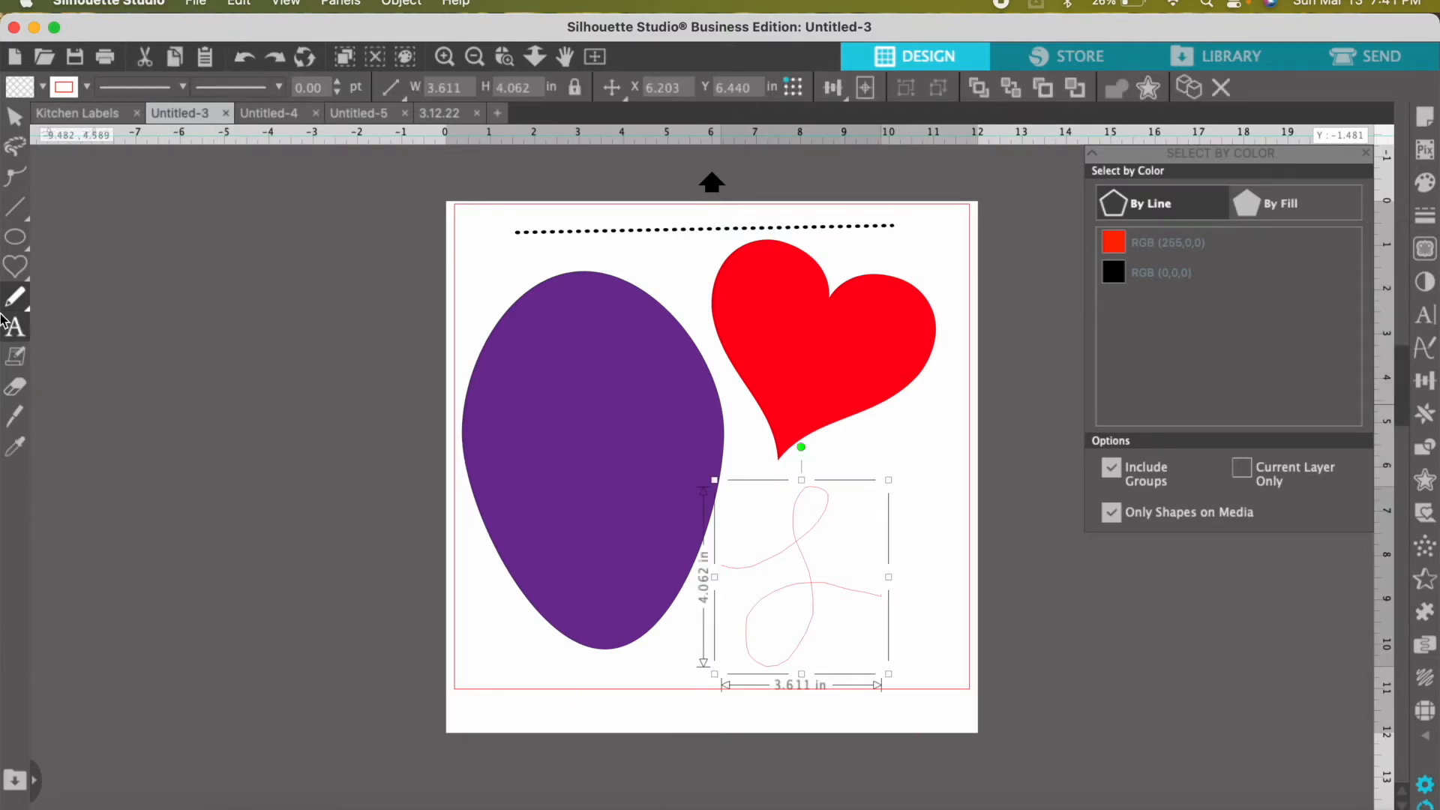
click(13, 117)
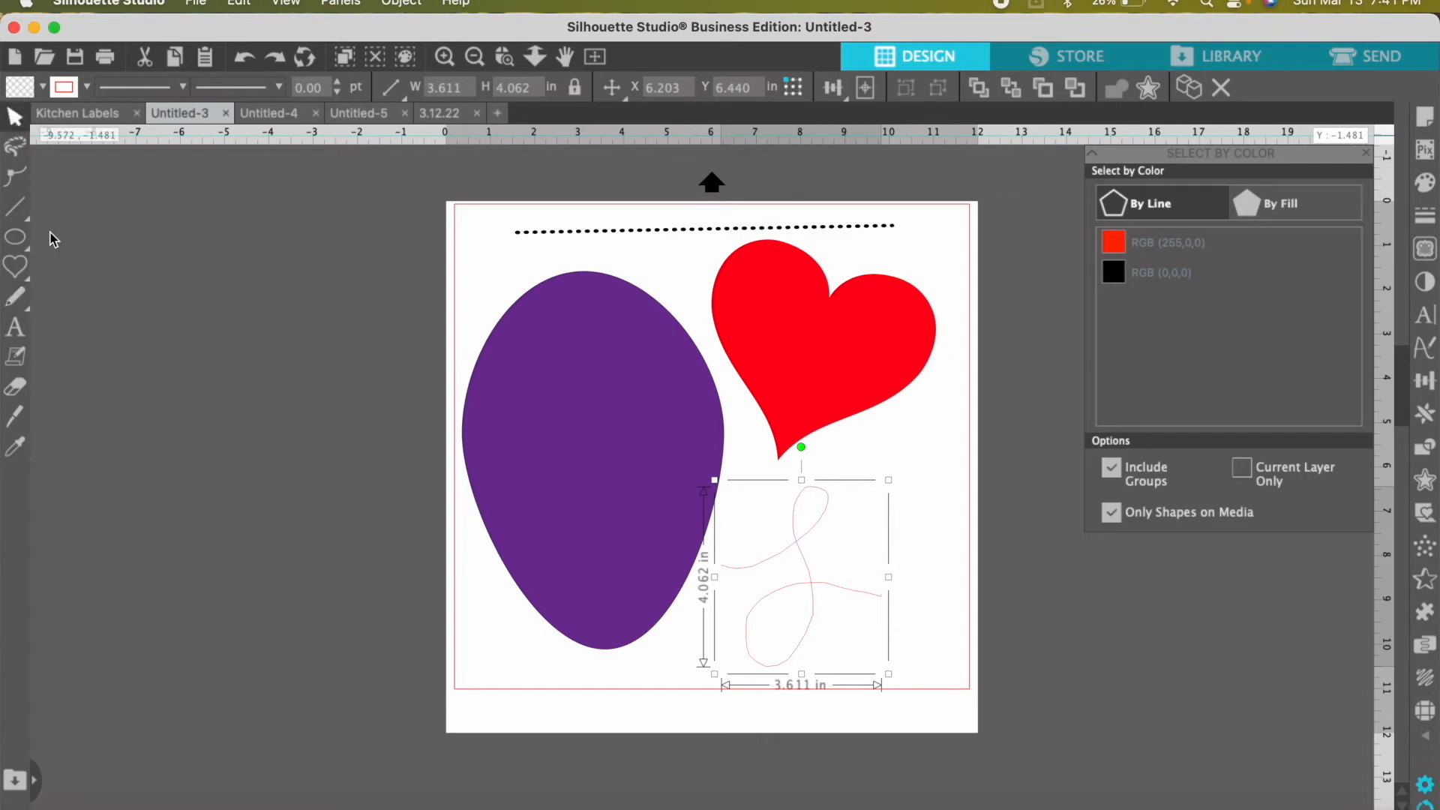
- Add the text "Hello" in 72 pt Arial, and place it at the page's lower right corner beside the freehand line
click(14, 327)
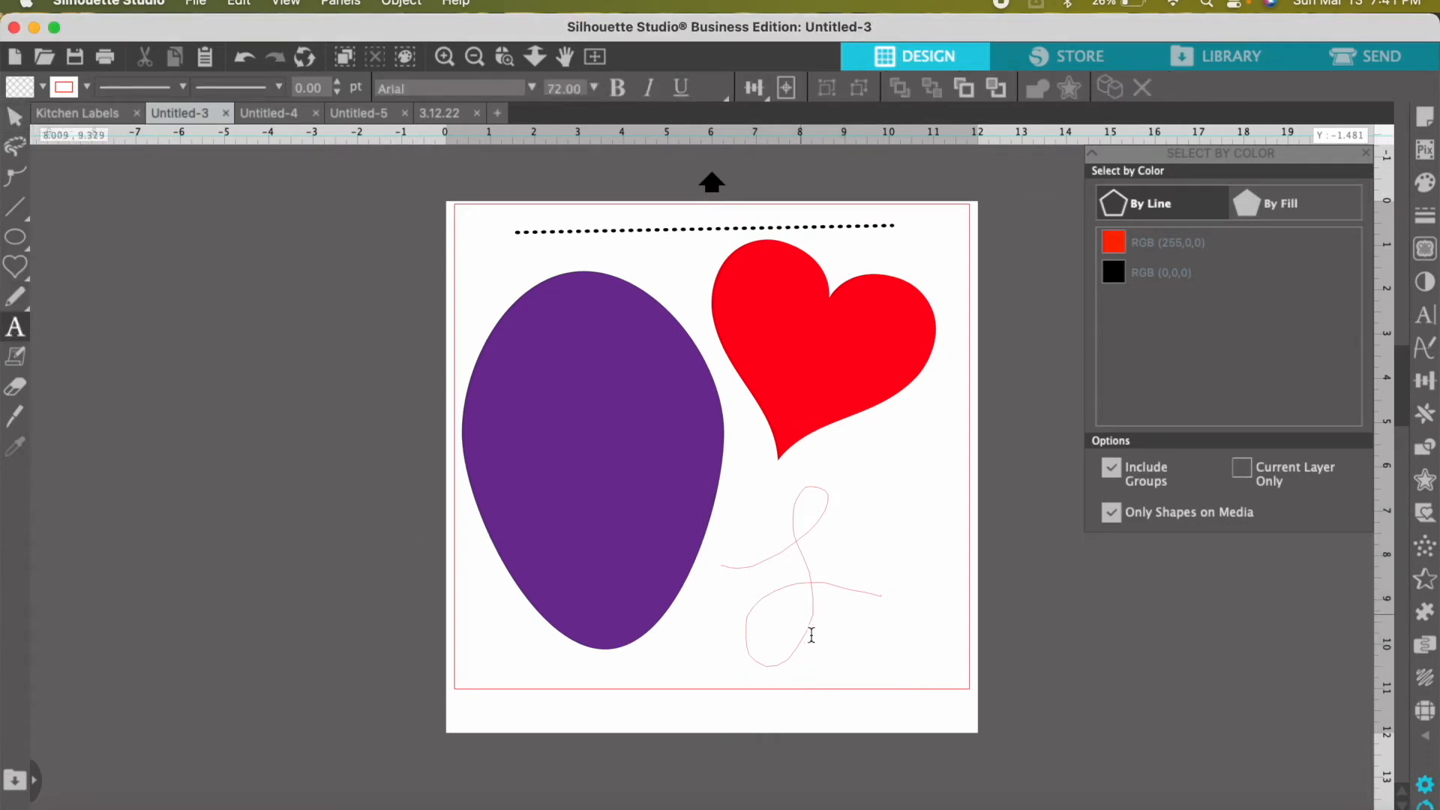
text(He)
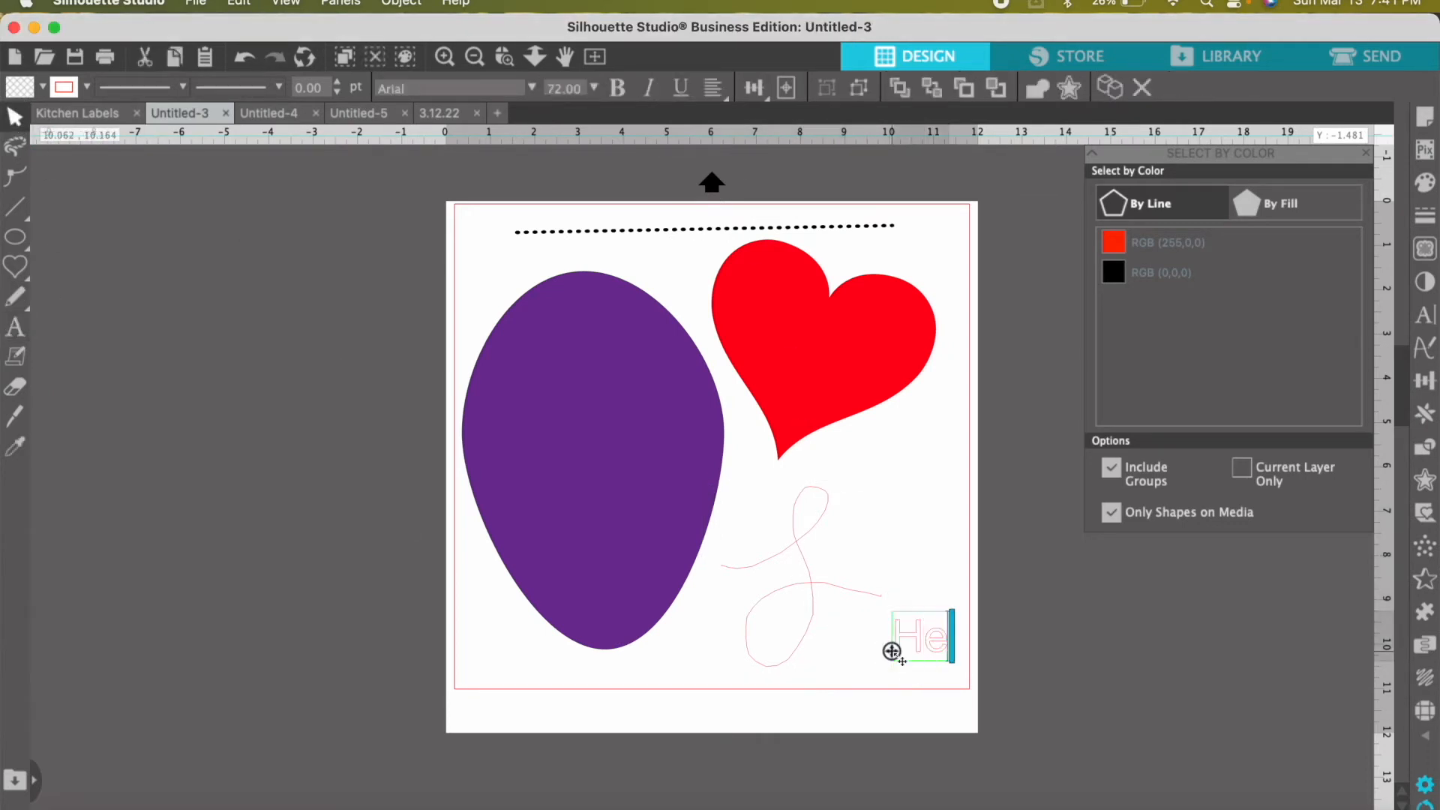
text(llo)
click(1106, 663)
drag(949, 636, 898, 663)
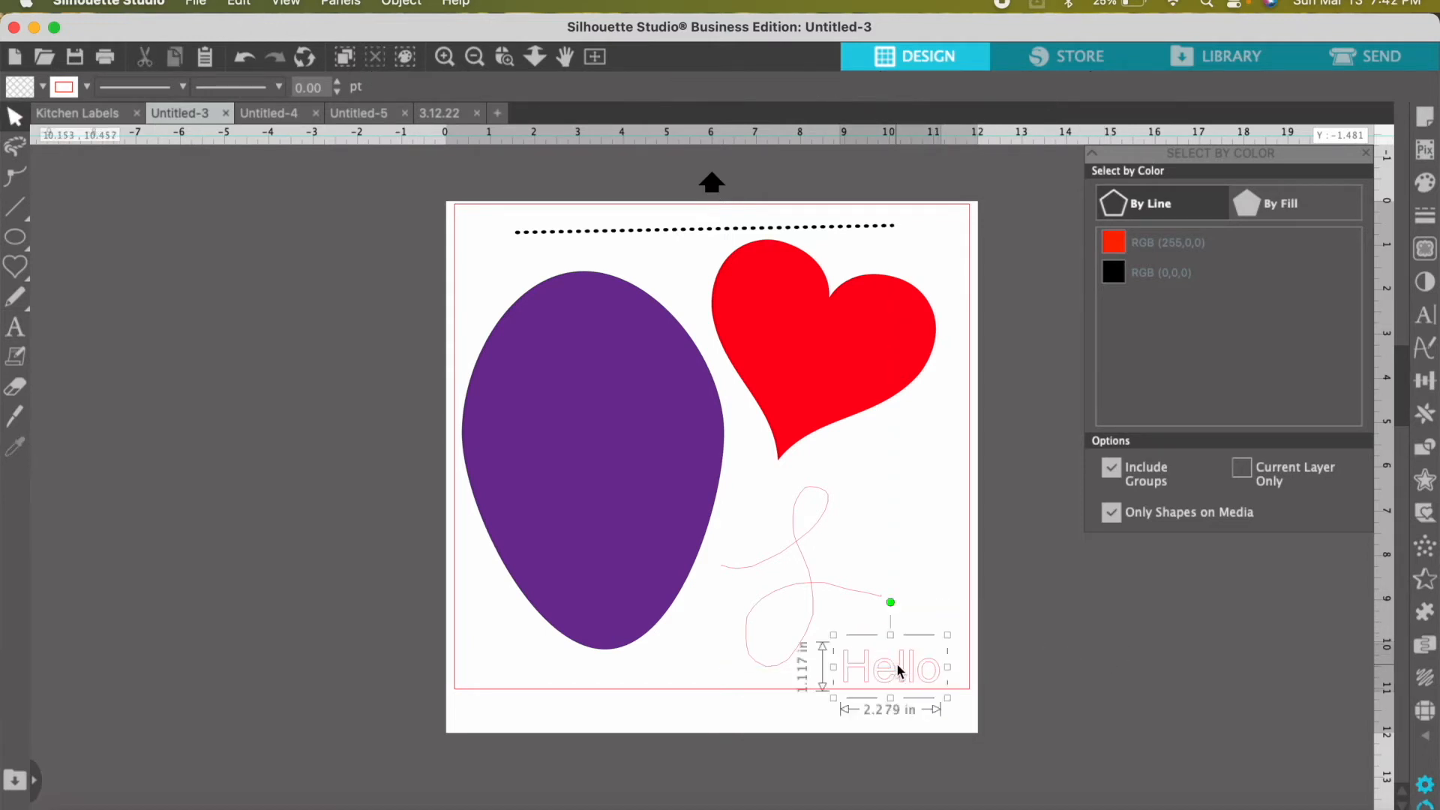
- Browse the fonts available for the "Hello" text, keeping Arial, and deselect the text
click(533, 89)
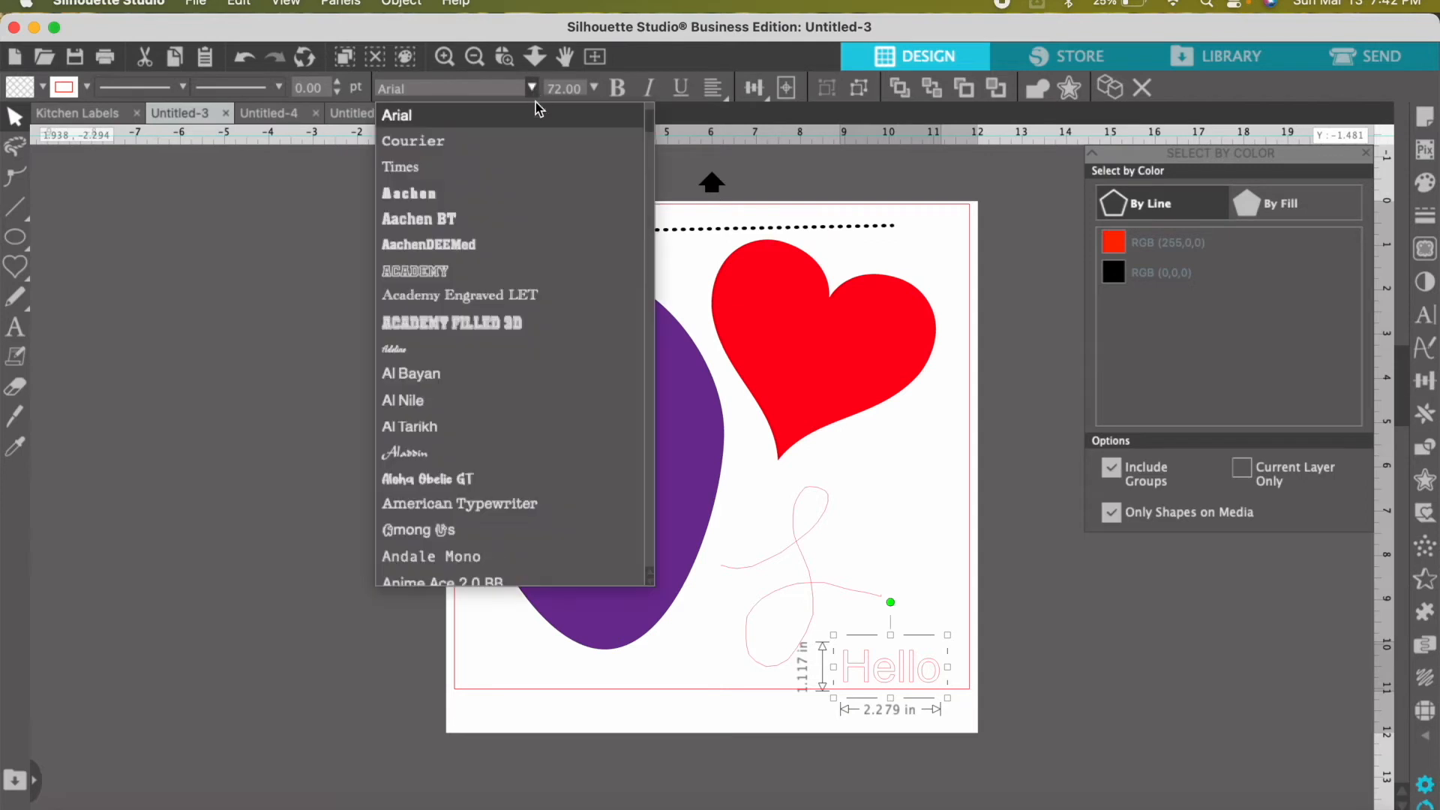
scroll(526, 447, down, 8)
scroll(527, 447, down, 10)
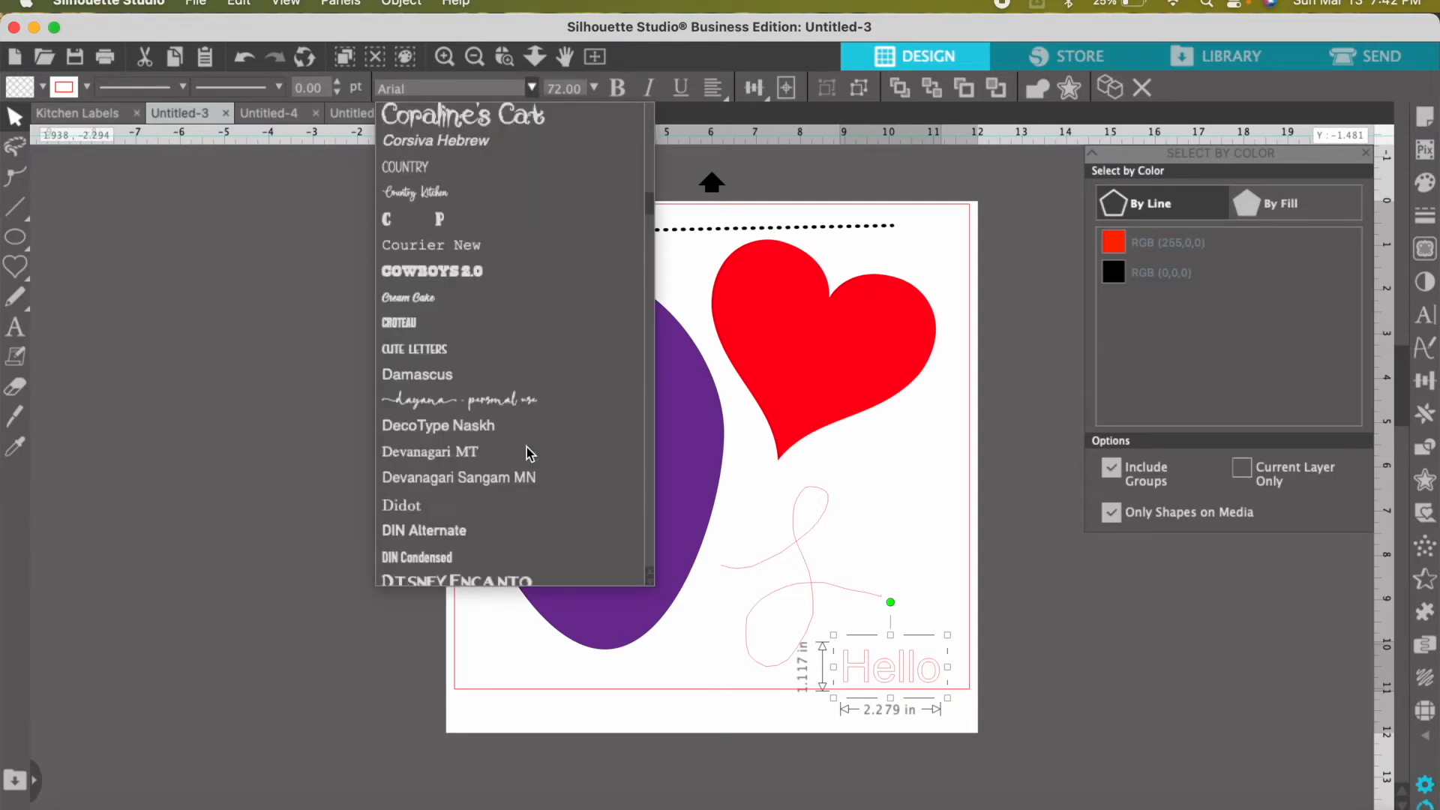
click(240, 515)
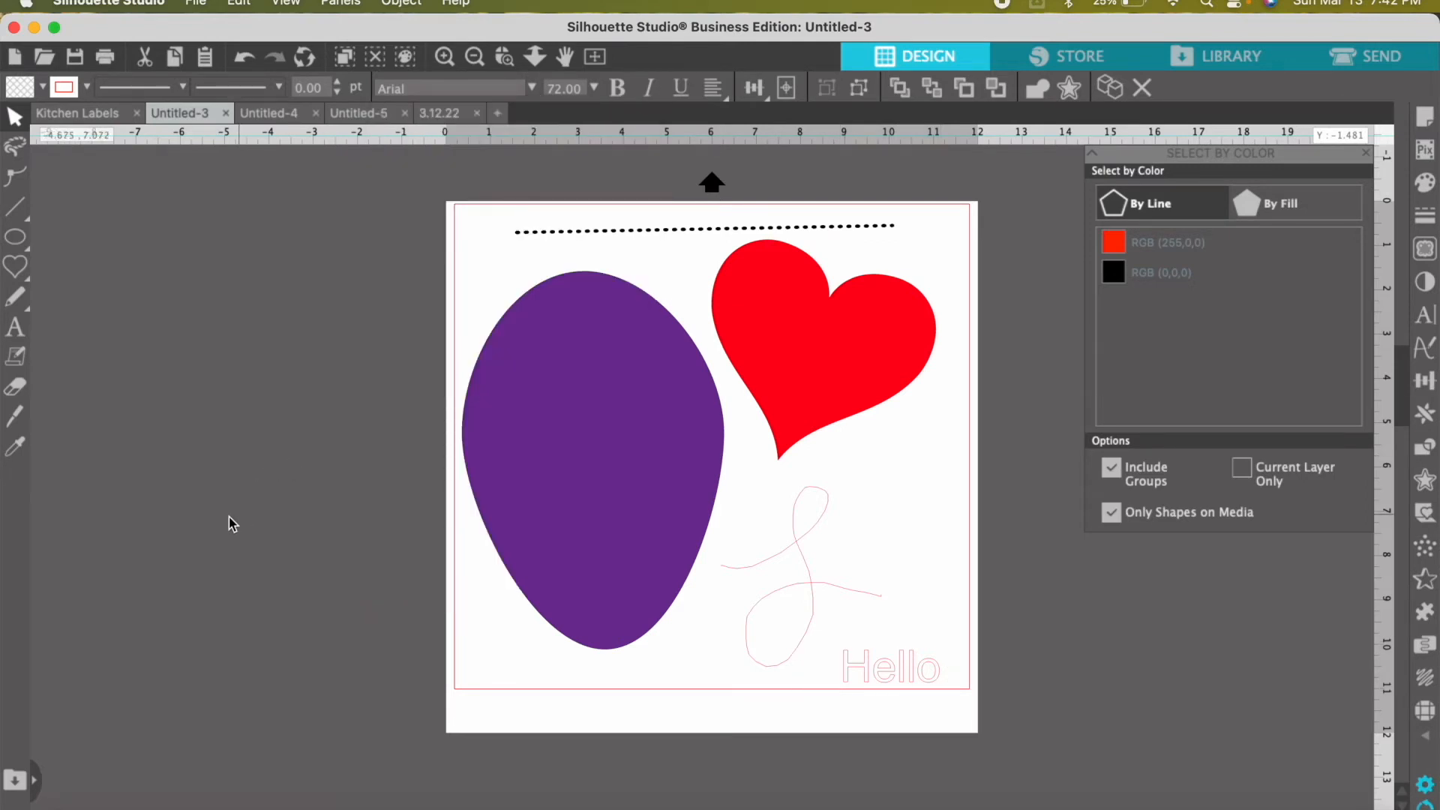
- Add a sticky note reading "Hello!" above the text on the page, and make the note slightly narrower
click(18, 366)
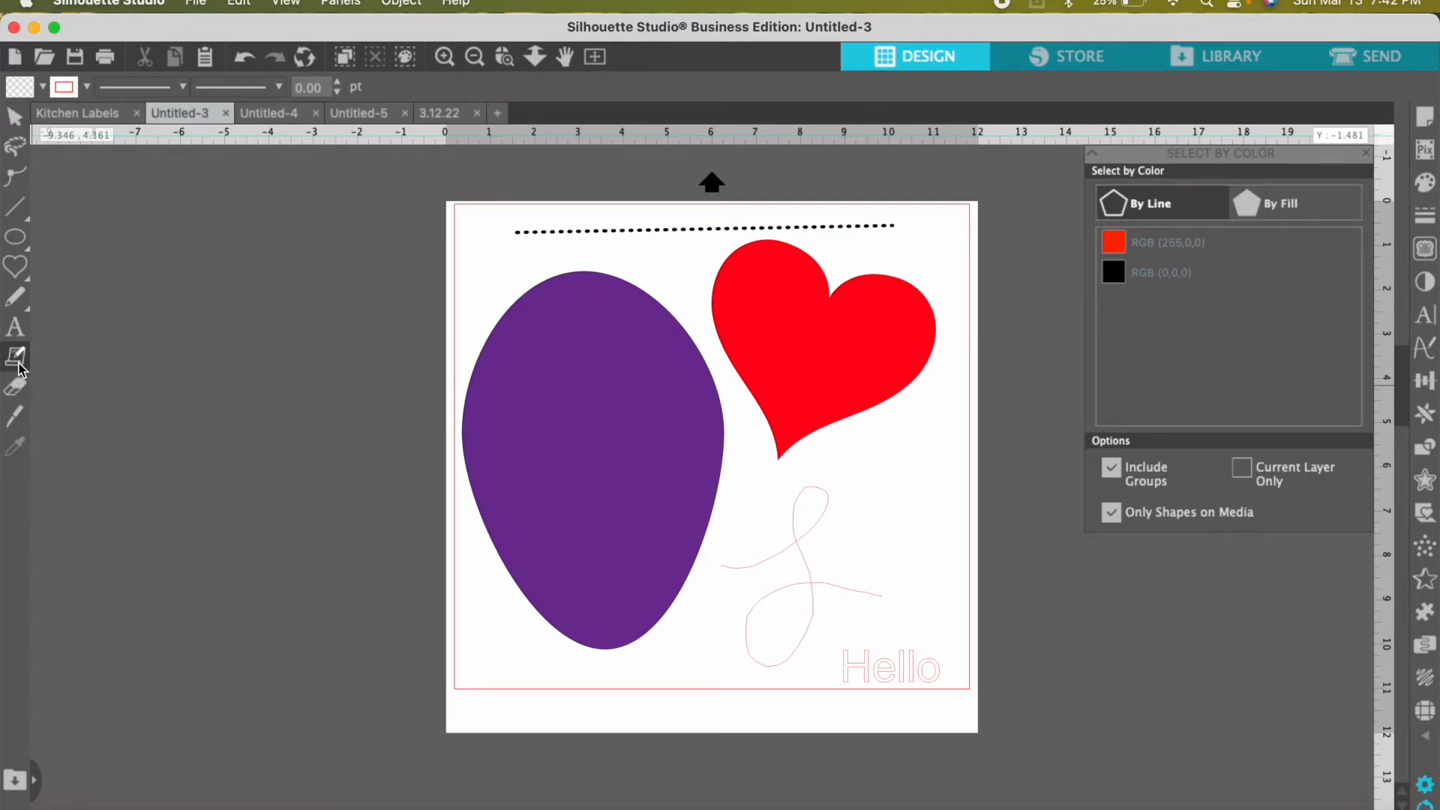
click(863, 514)
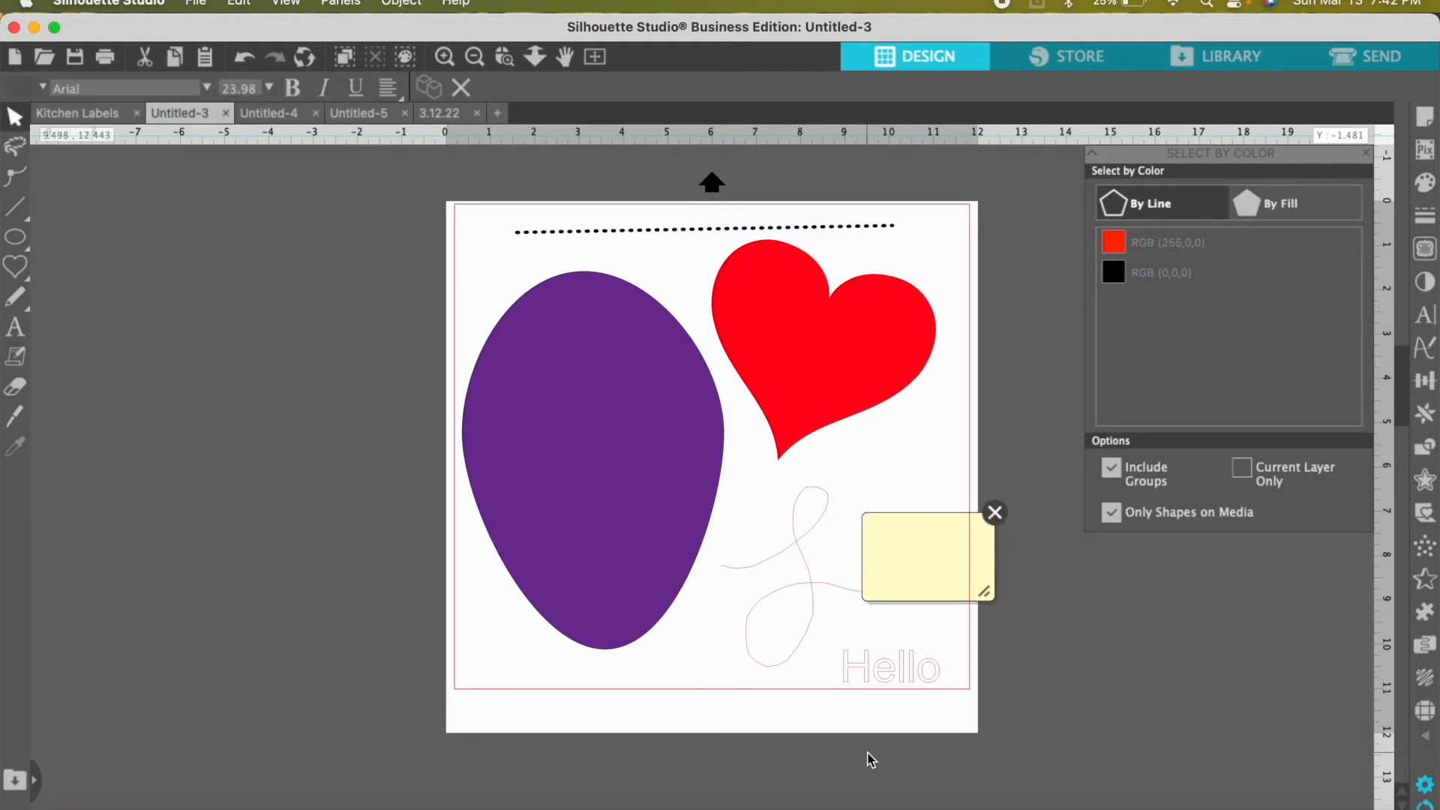
text(Her)
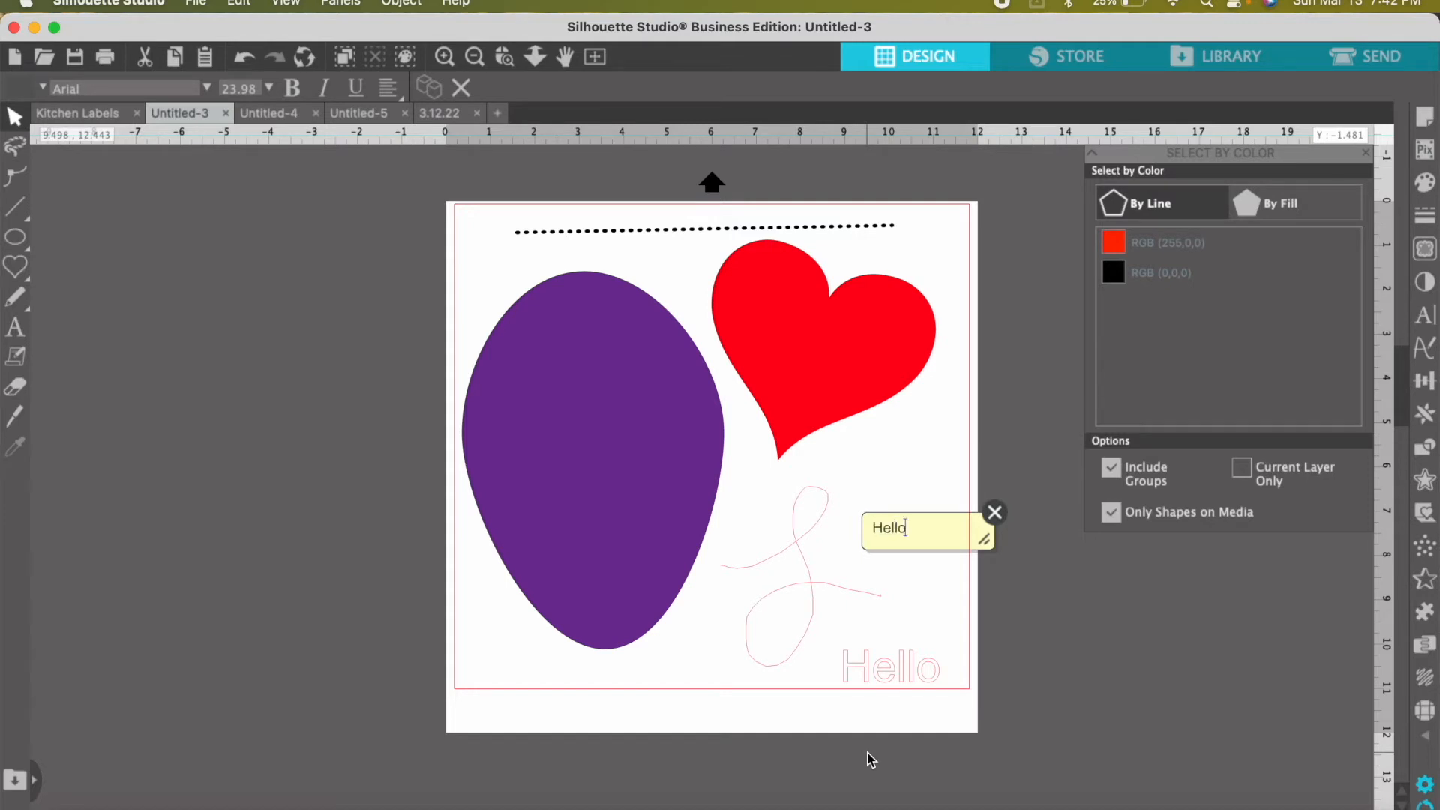
key(Return)
click(1105, 647)
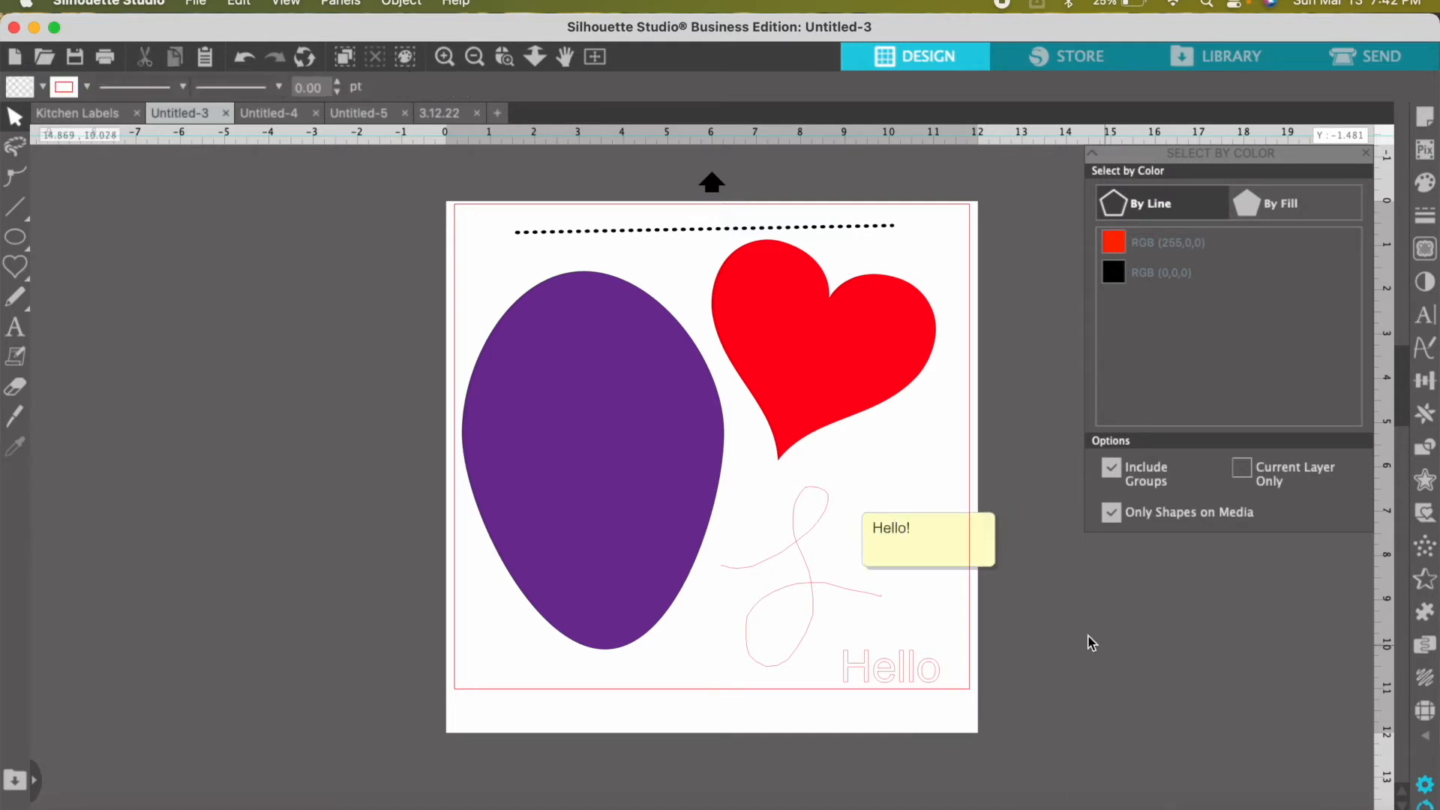
click(939, 535)
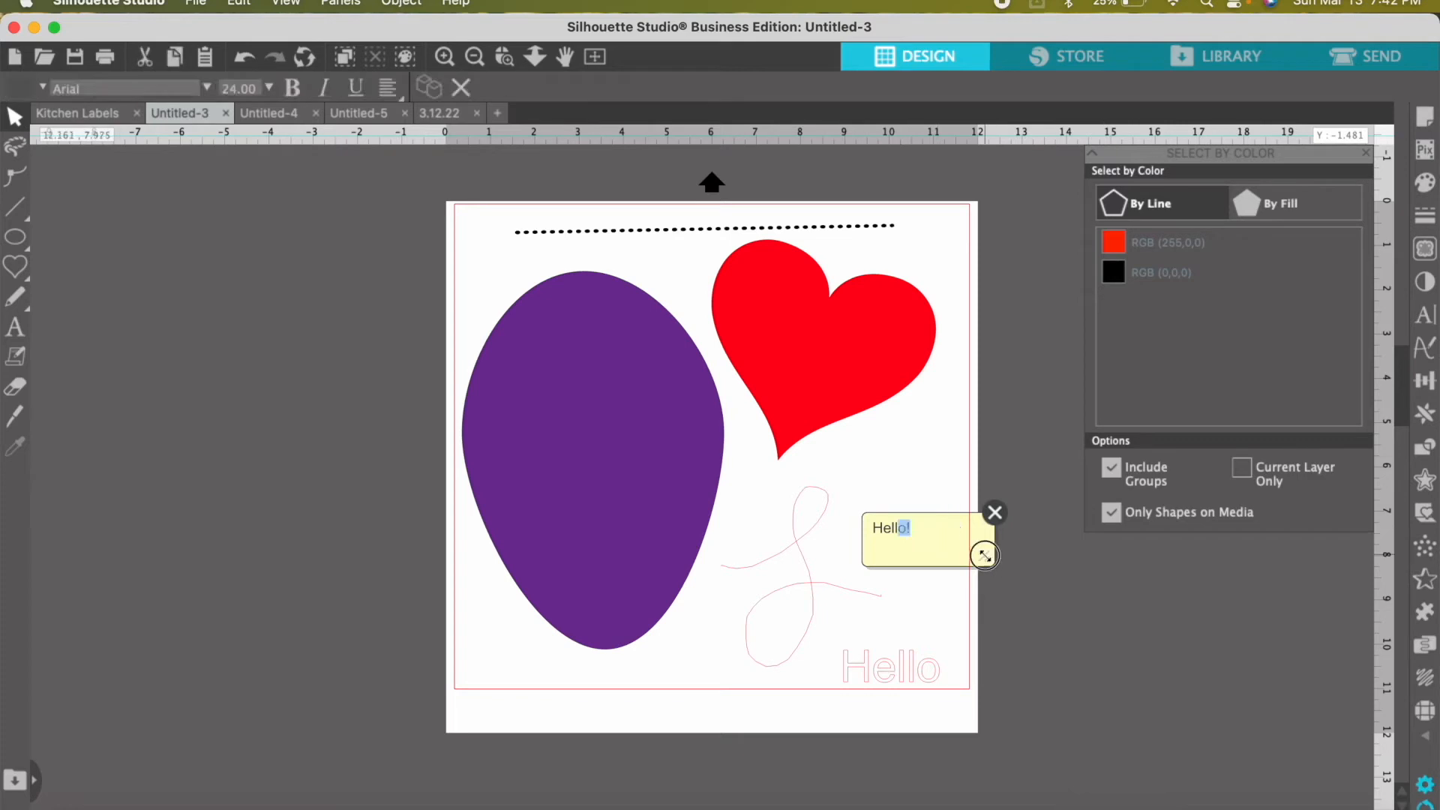
click(1069, 623)
click(21, 89)
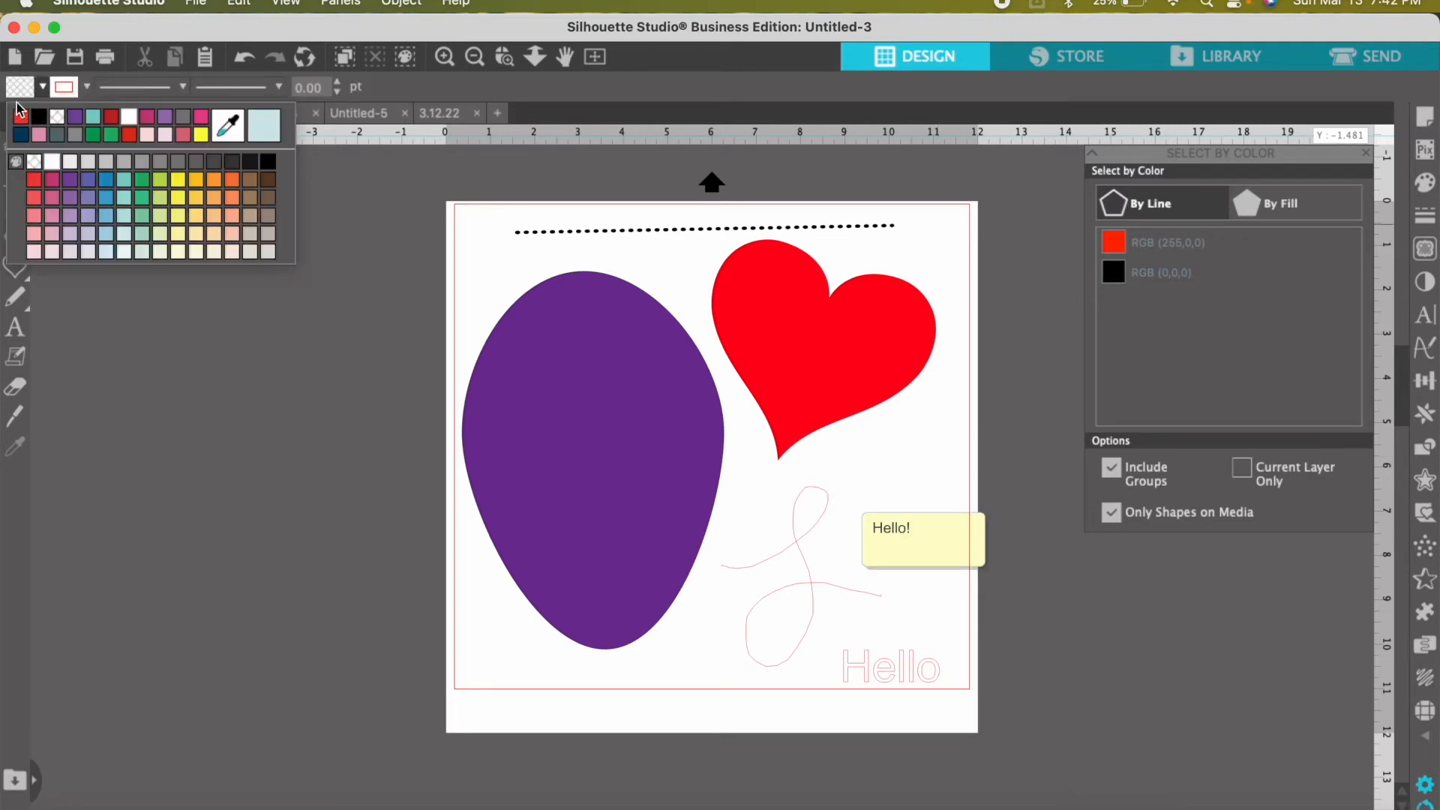
click(247, 456)
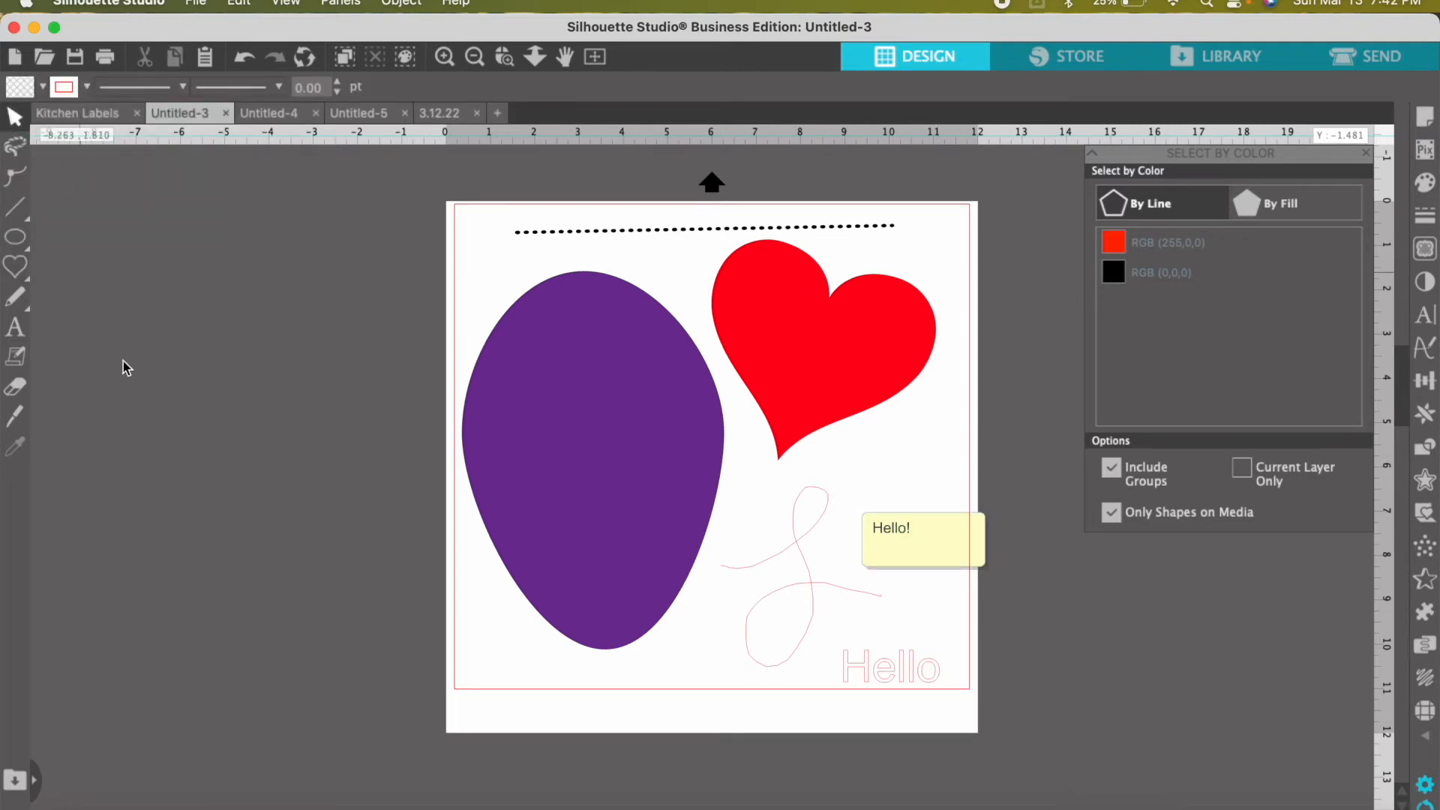
- Erase the lower end of the purple egg shape with the round Eraser in Outline mode
click(15, 390)
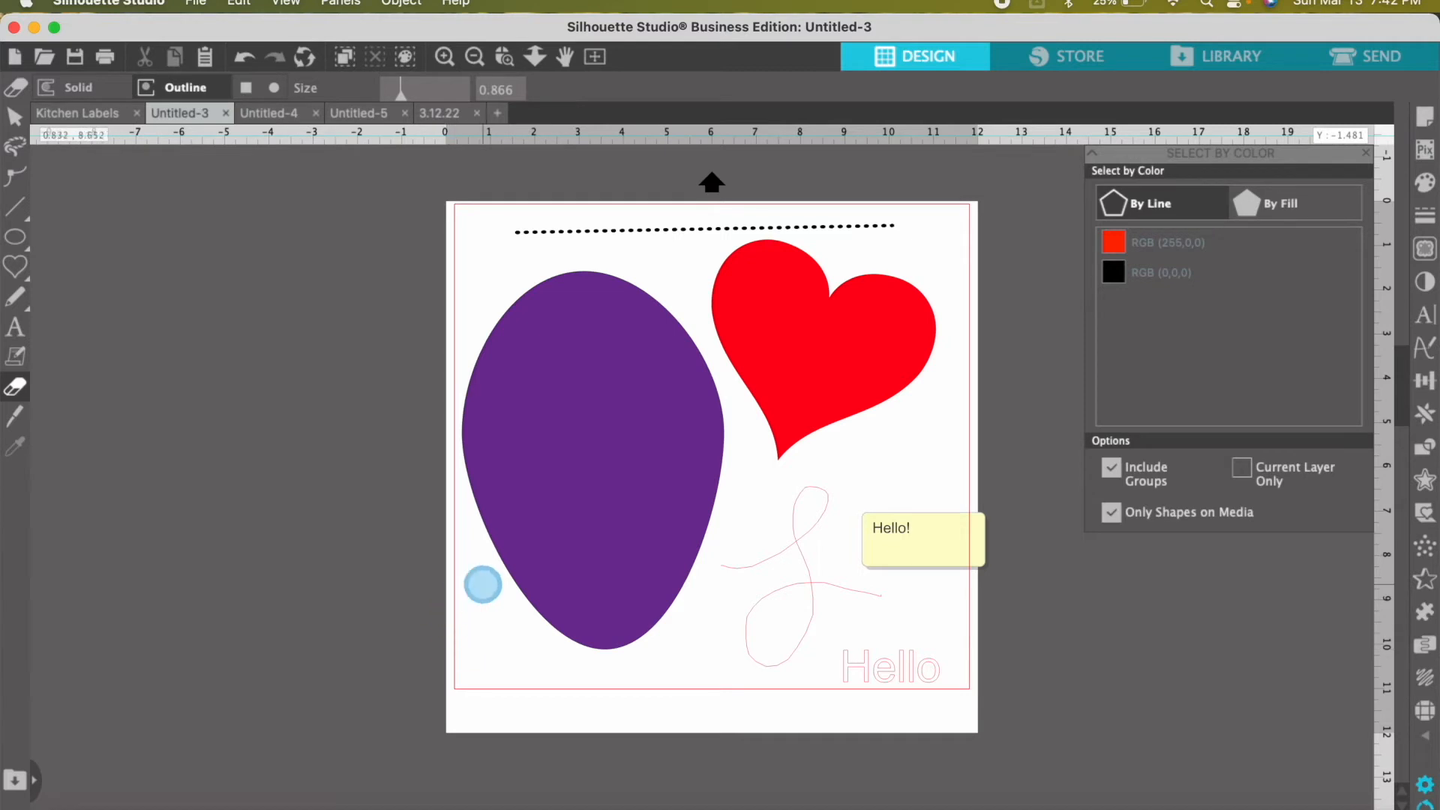
mouse_move(472, 576)
mouse_down()
mouse_move(709, 572)
mouse_move(621, 633)
mouse_move(564, 600)
mouse_move(604, 663)
mouse_move(650, 597)
mouse_move(634, 588)
mouse_move(531, 624)
mouse_move(519, 616)
mouse_move(554, 594)
mouse_up()
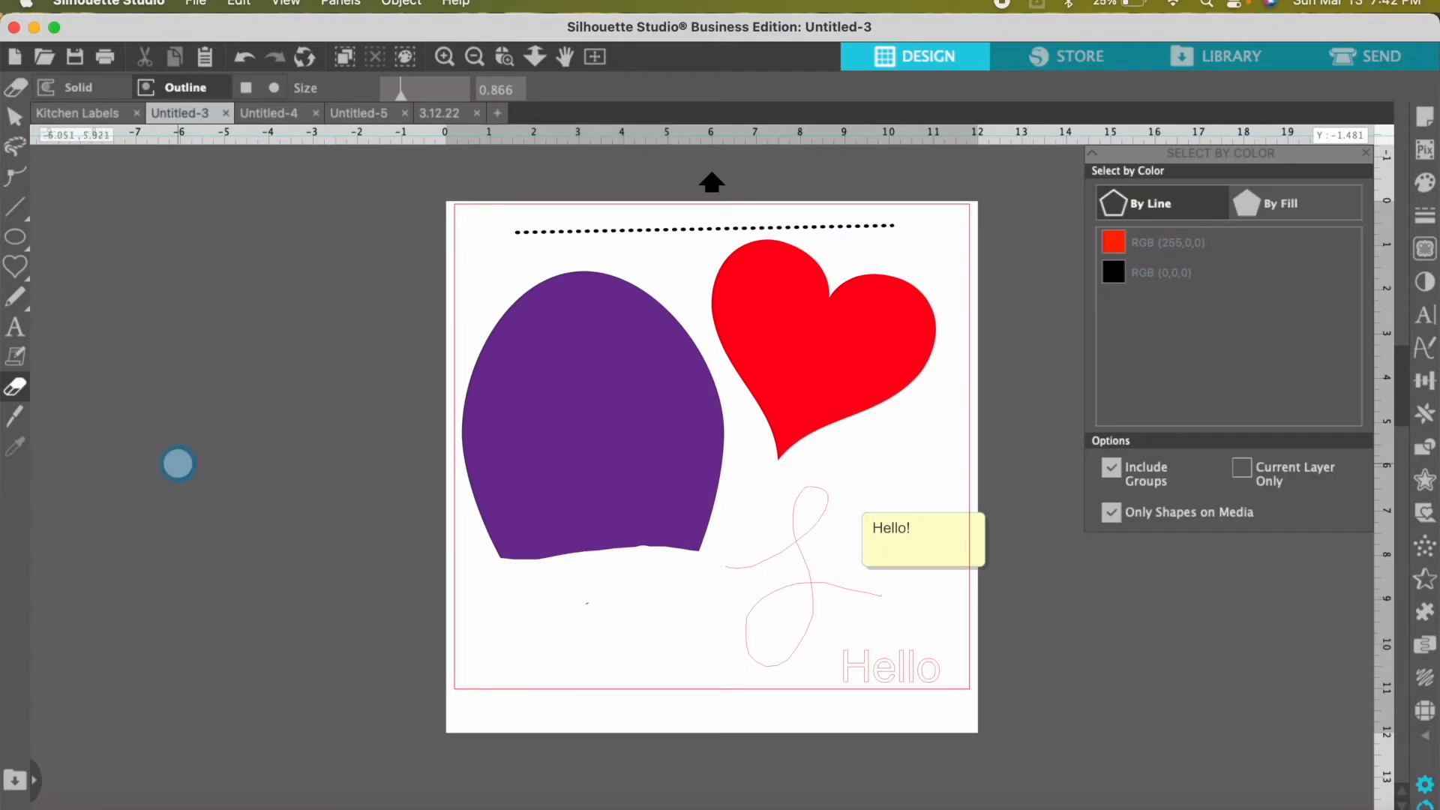
- Cut the purple shape vertically near its left edge with the straight Knife, and move the cut slice off the page
click(14, 416)
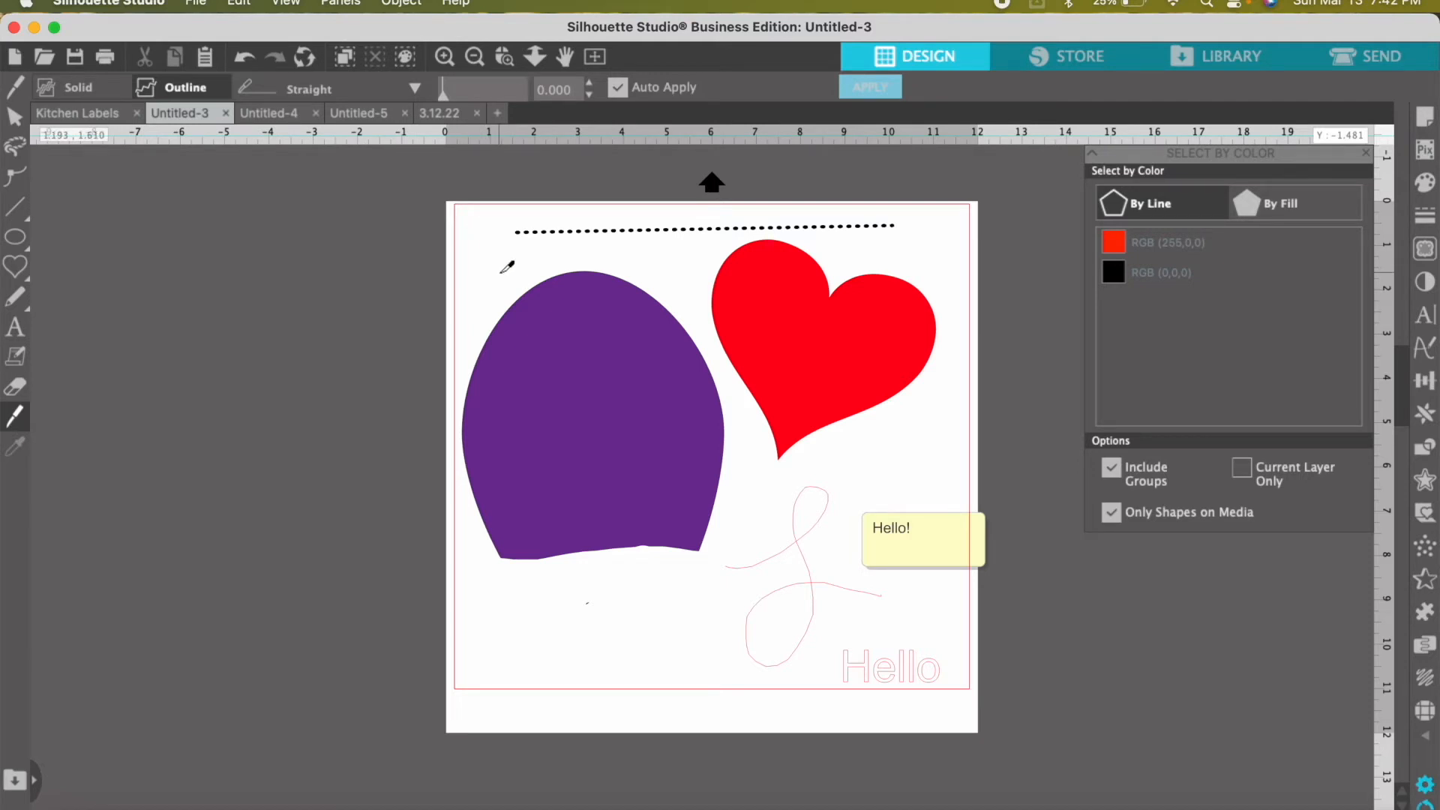
drag(500, 272, 563, 646)
click(14, 116)
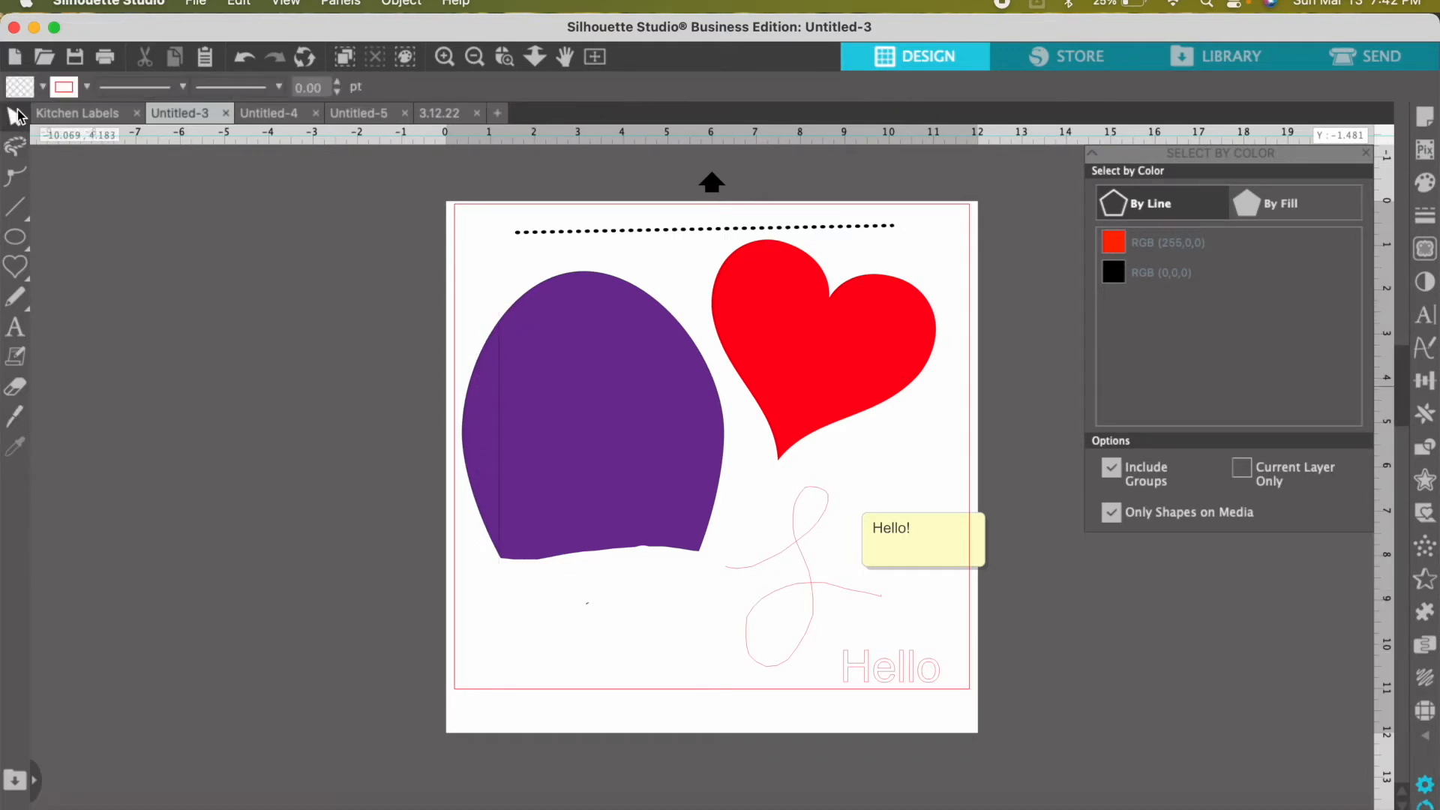
click(481, 450)
drag(481, 450, 300, 496)
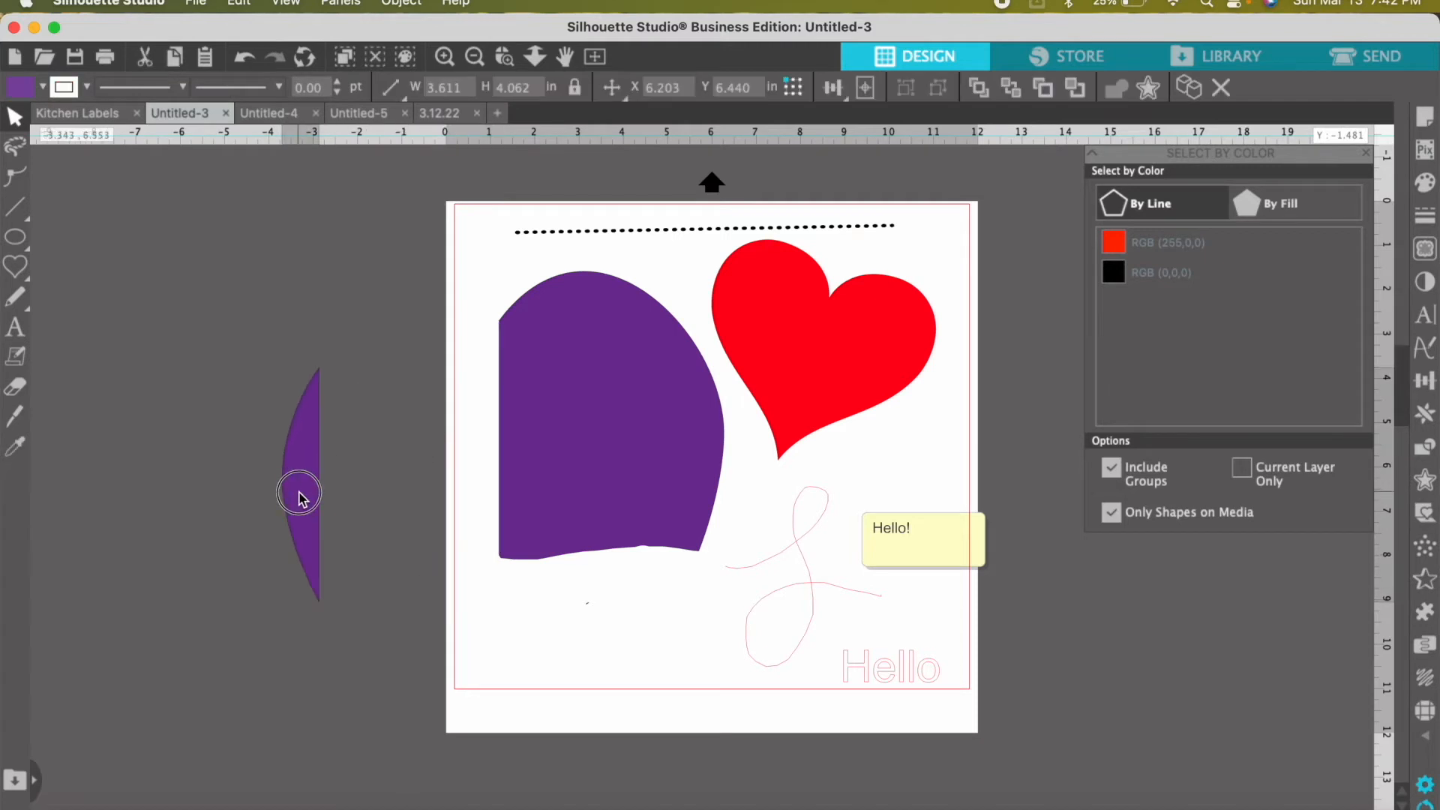
- Move the larger purple piece lower on the page, and fit the cut slice back against its left side
drag(658, 418, 675, 536)
drag(310, 459, 507, 528)
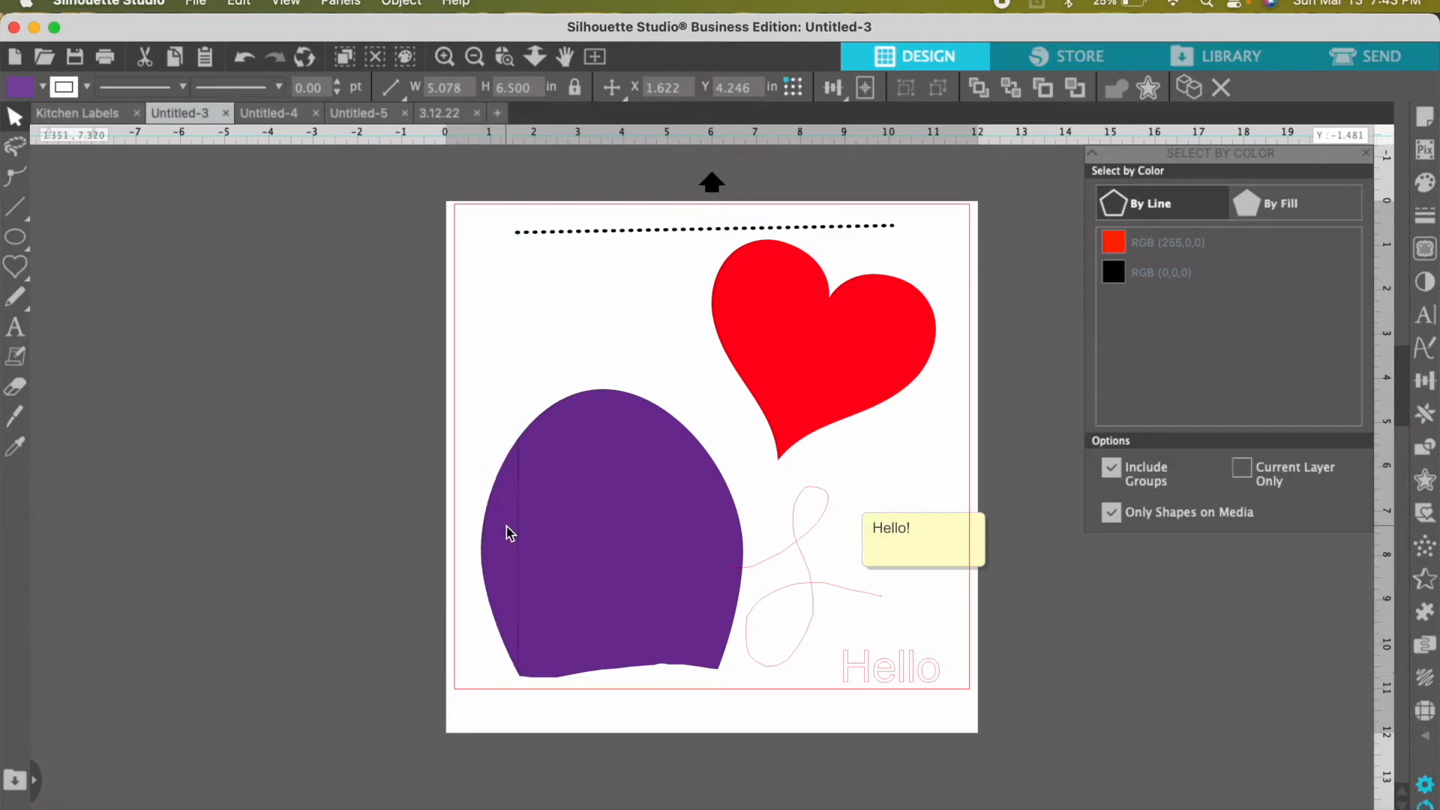
click(236, 574)
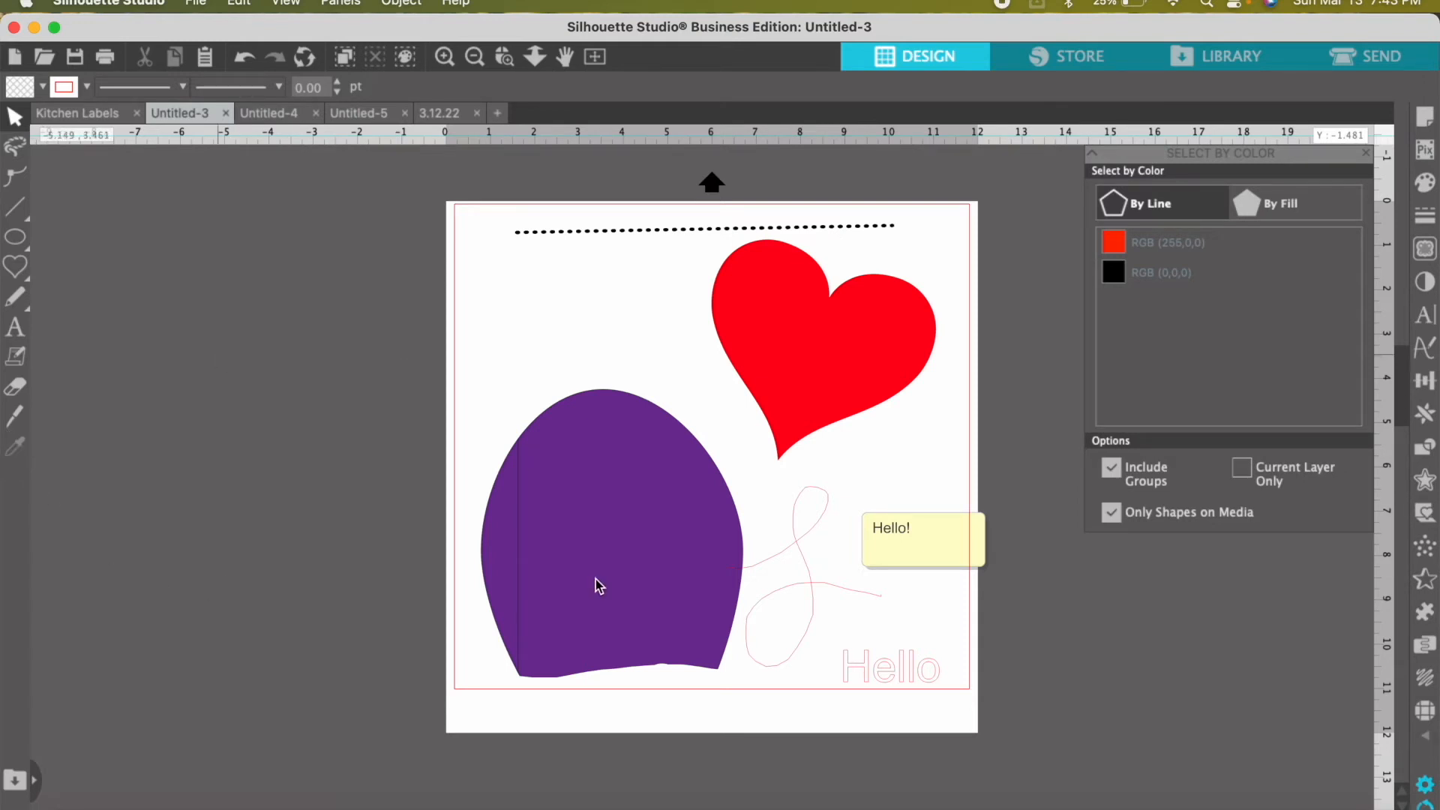
- Transfer the red heart's properties to the larger purple piece with the Eyedropper
click(572, 578)
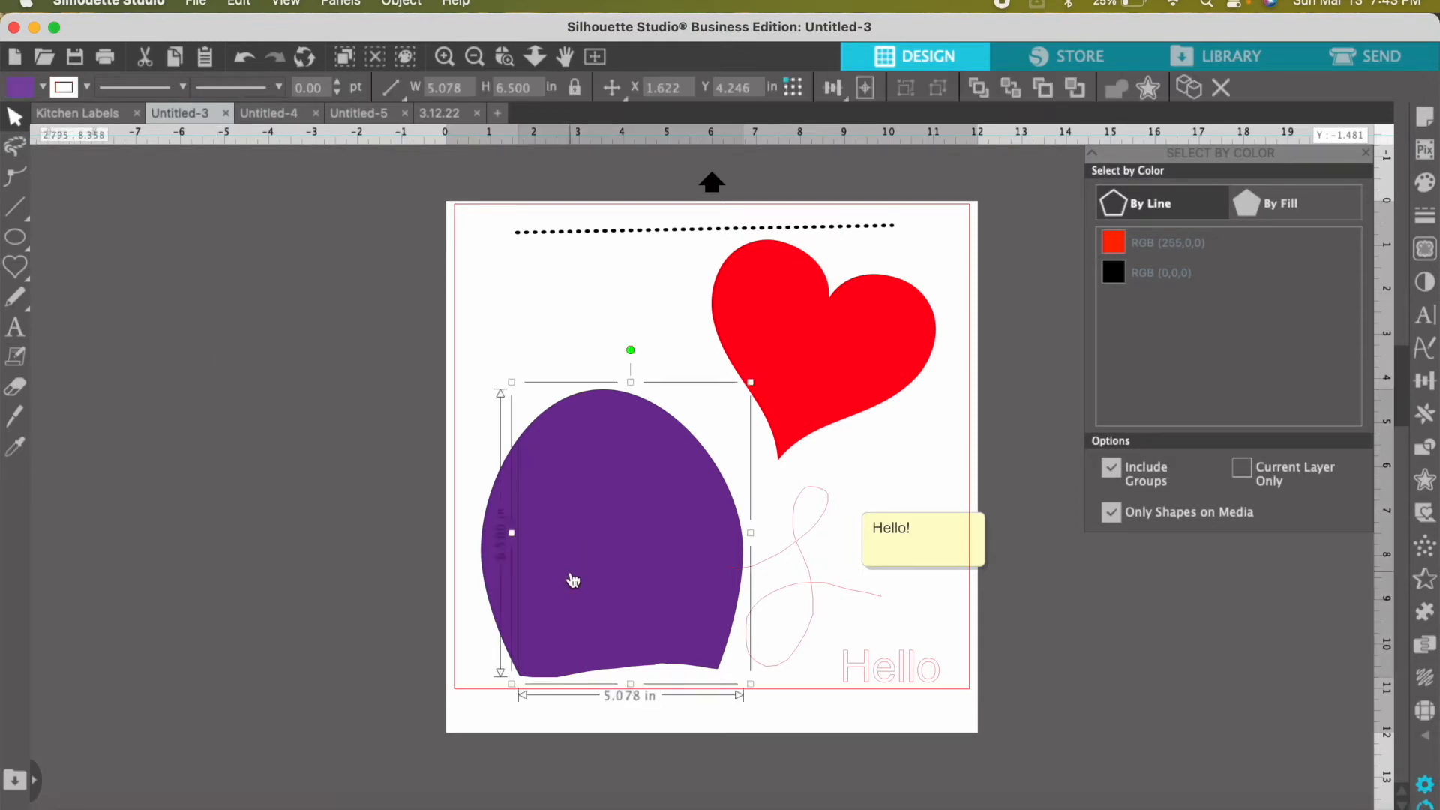
click(17, 450)
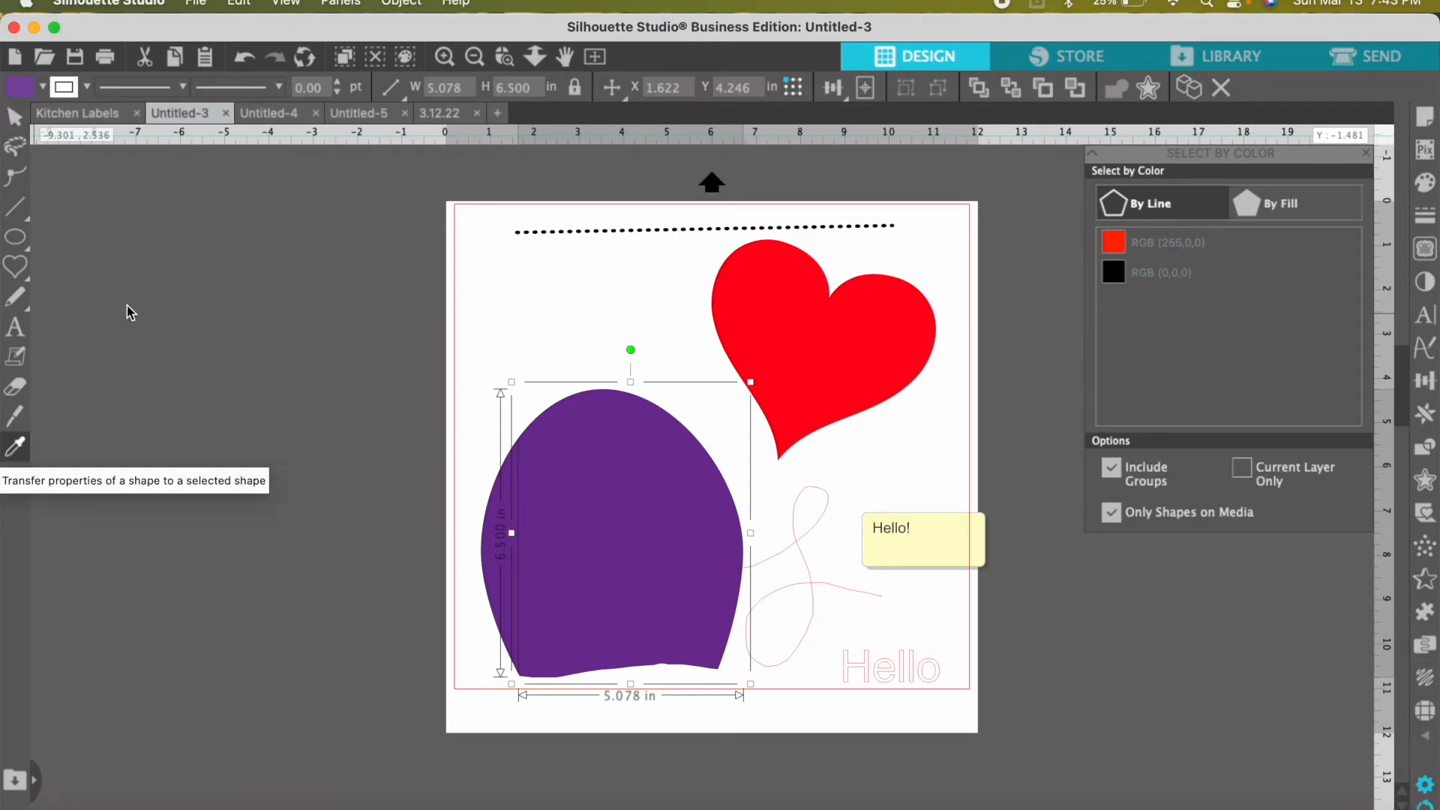
click(632, 475)
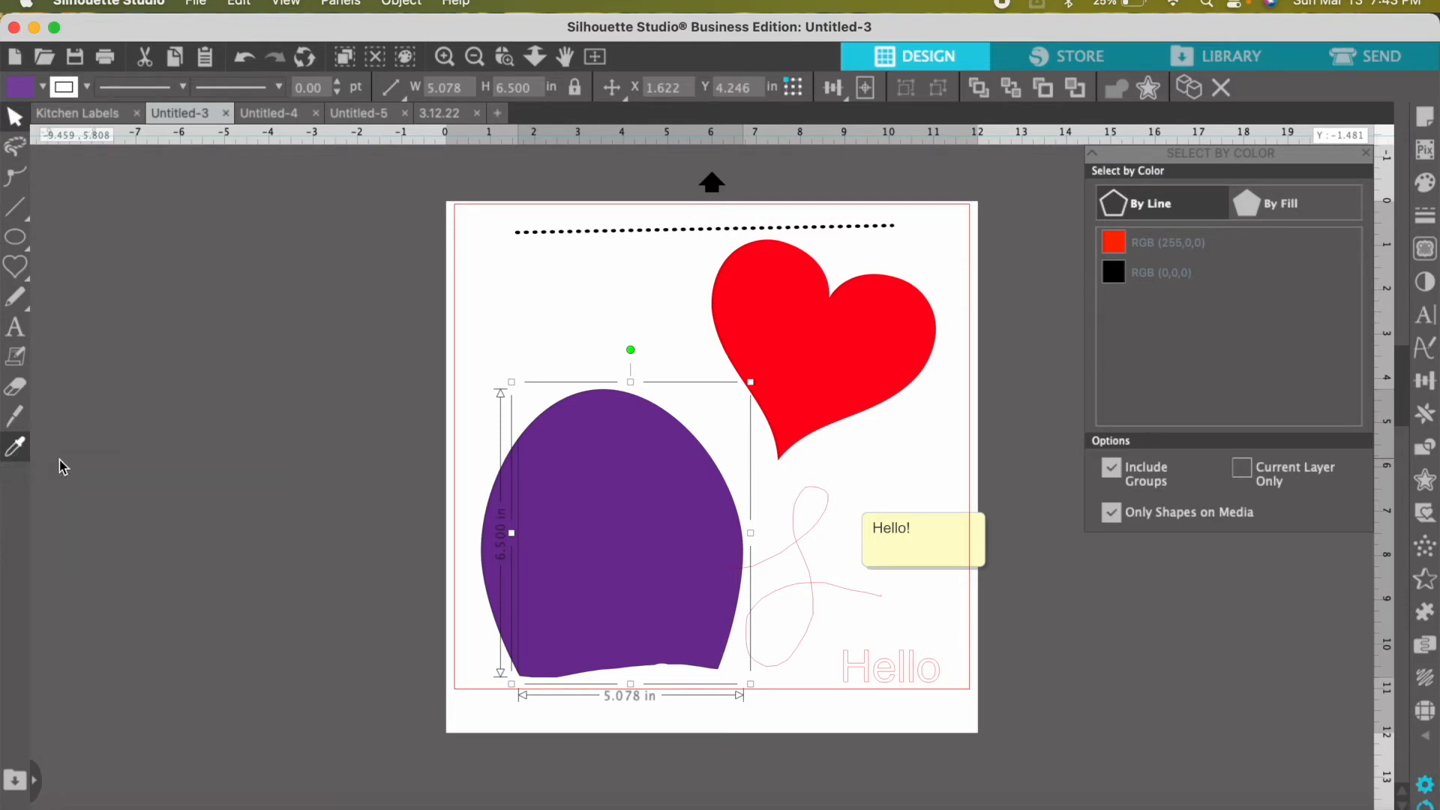
click(15, 448)
click(870, 383)
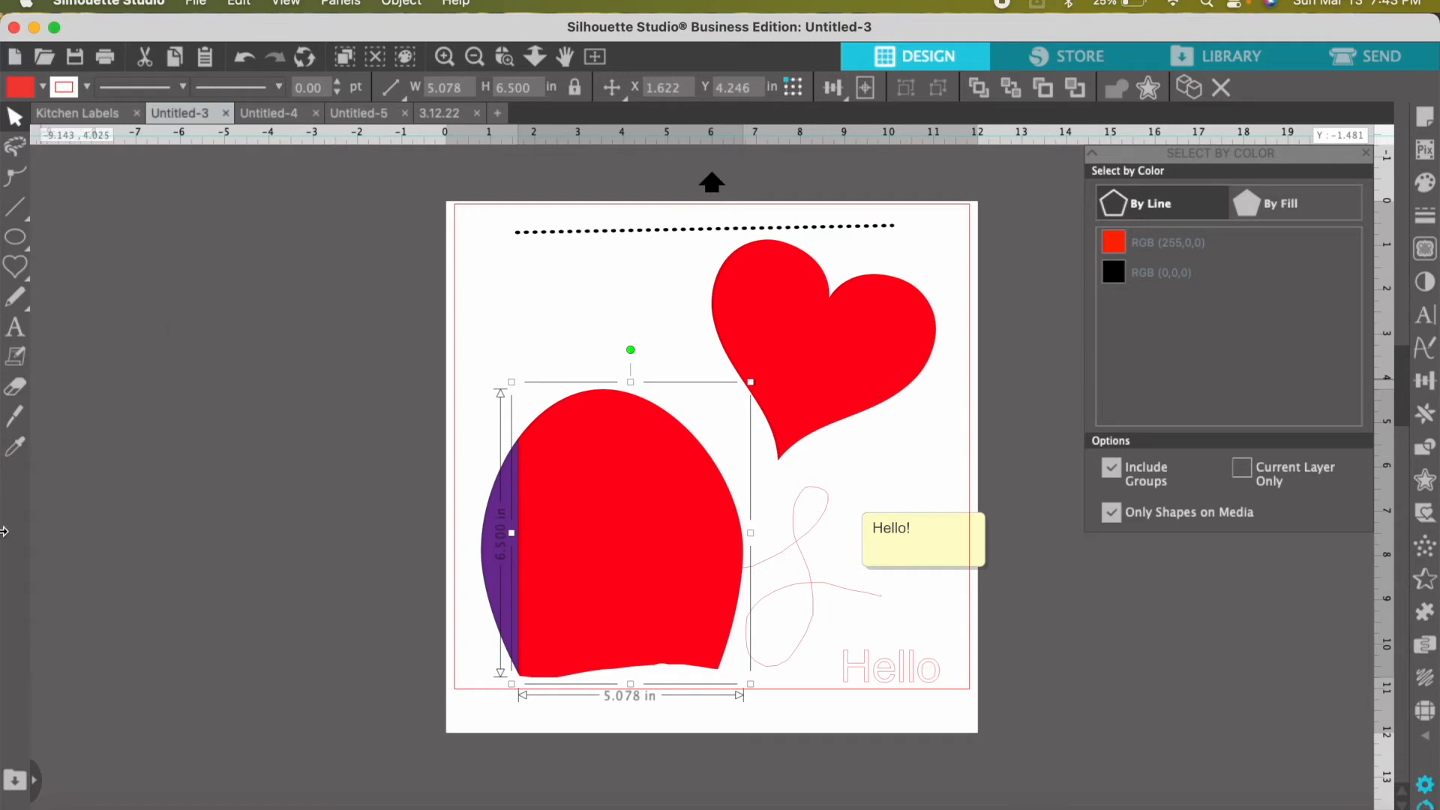
- Transfer the purple slice's properties to the larger piece with the Eyedropper, and clear the selection
click(15, 448)
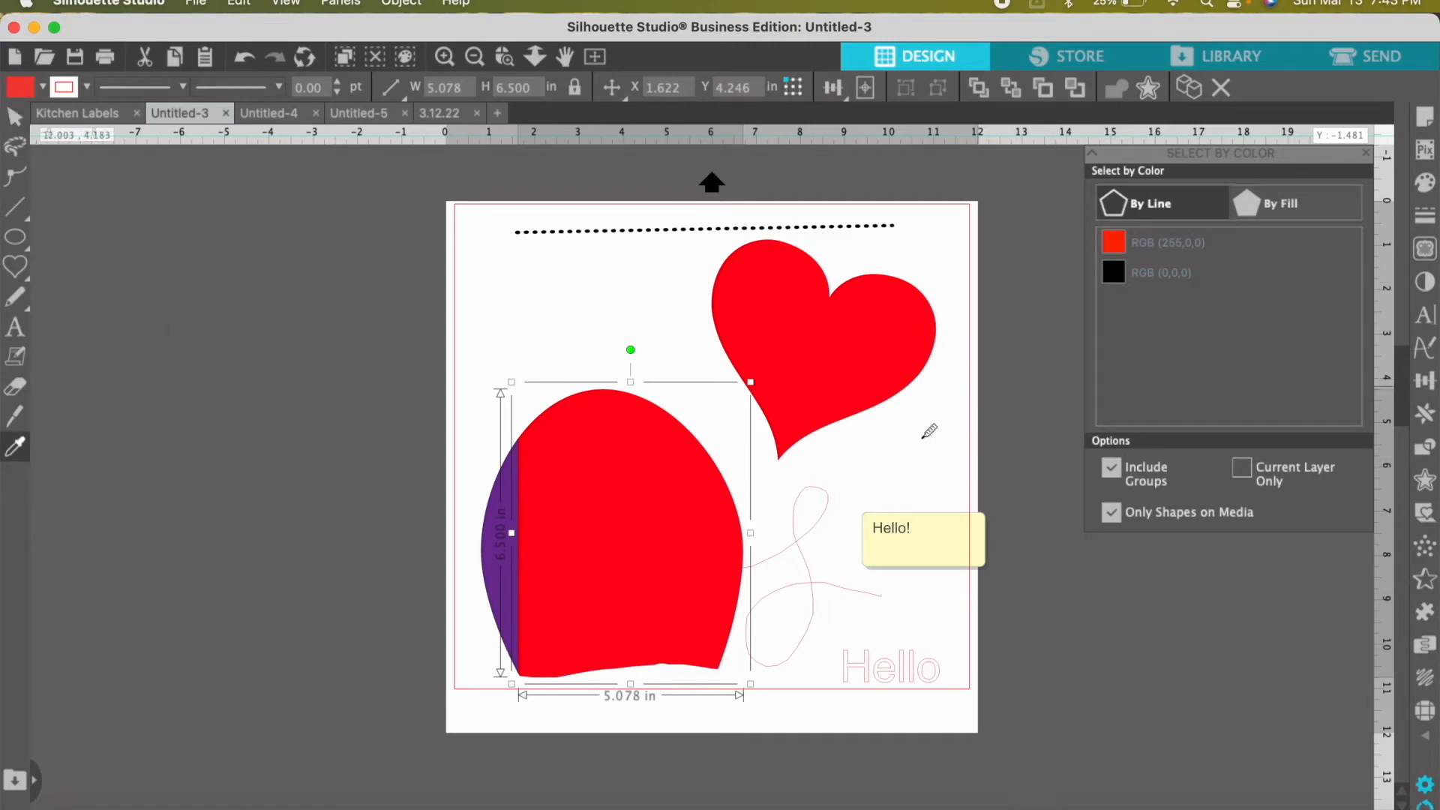
click(492, 542)
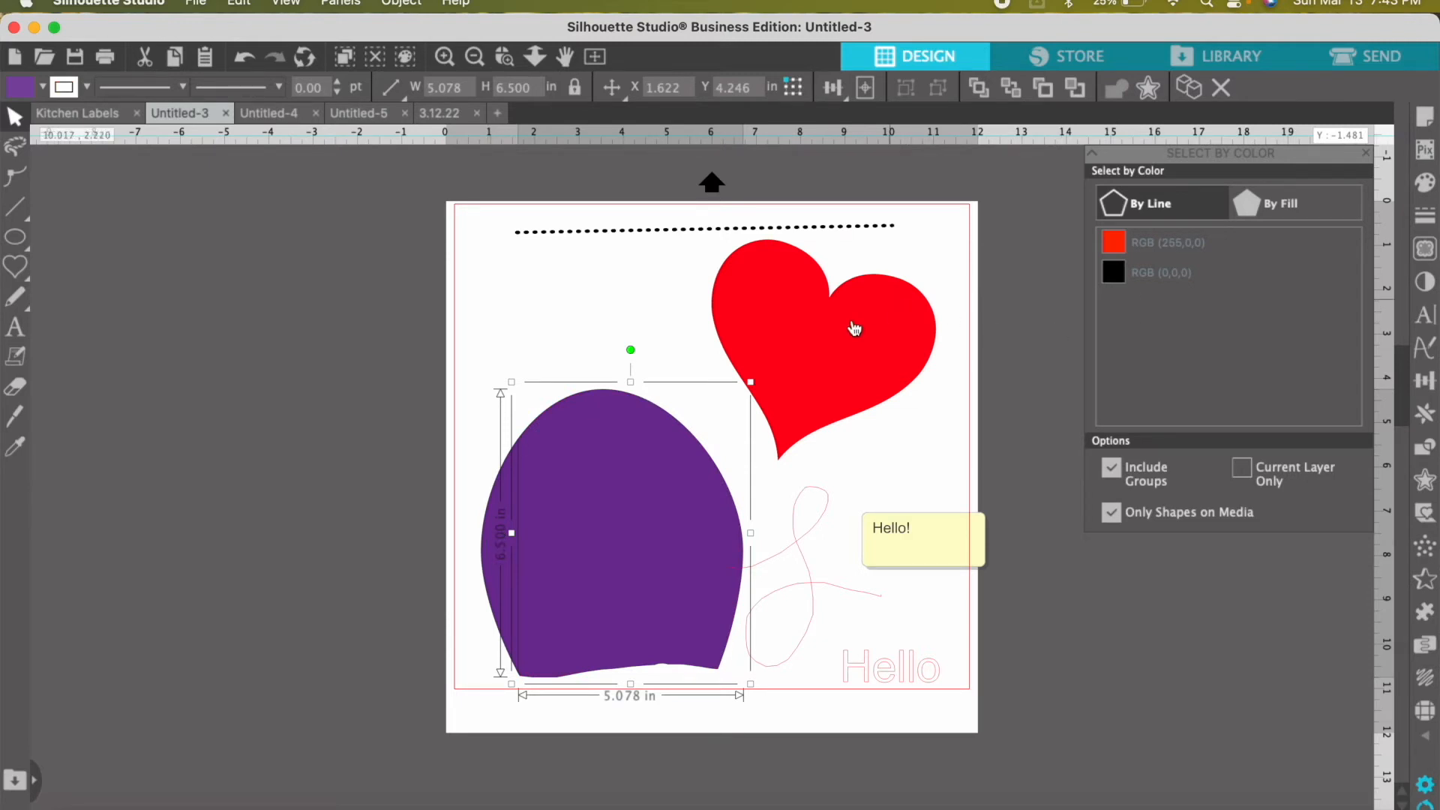
click(812, 343)
click(165, 426)
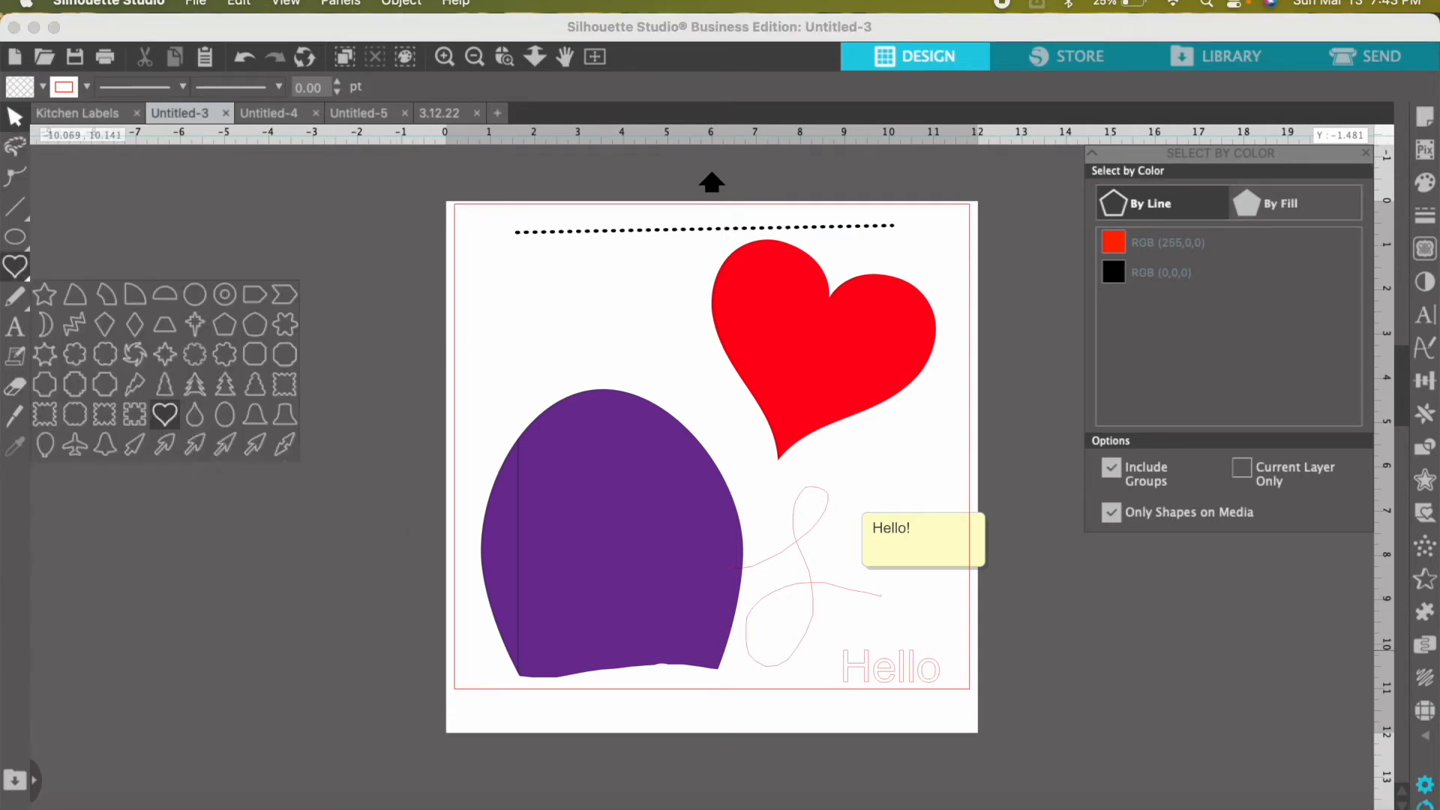
- View the library beside the design page, hide it again, and close the Select by Color panel
click(21, 786)
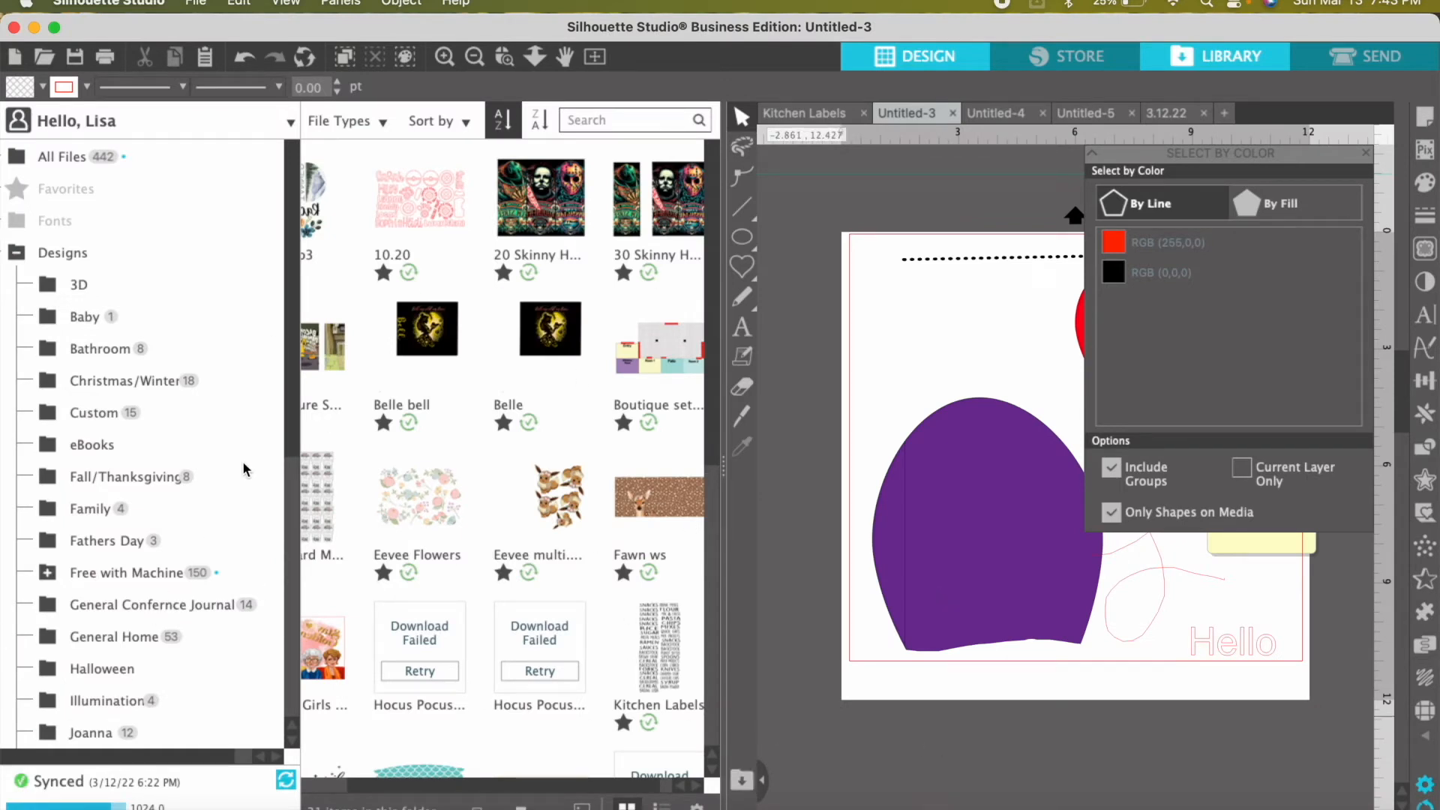
click(744, 776)
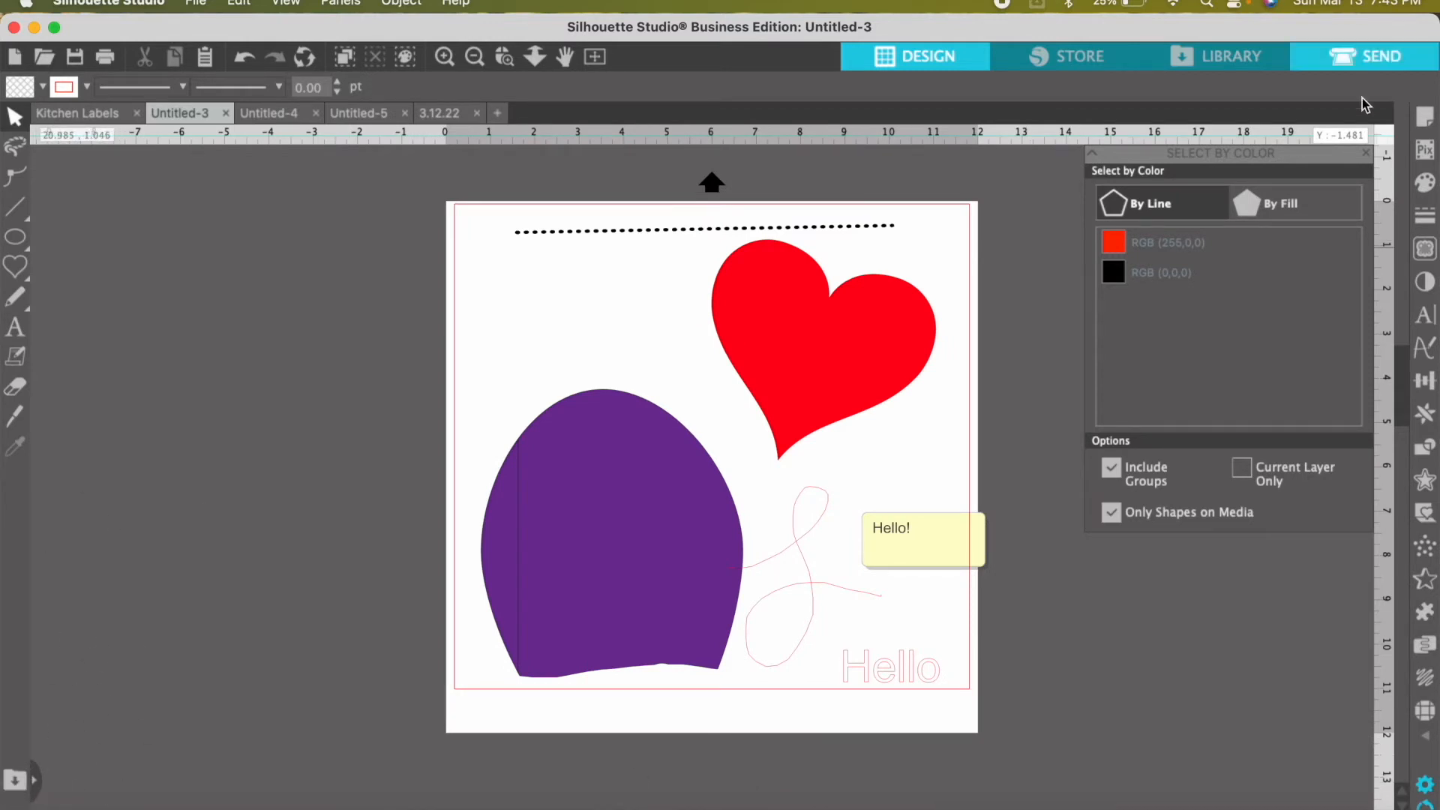
click(1366, 152)
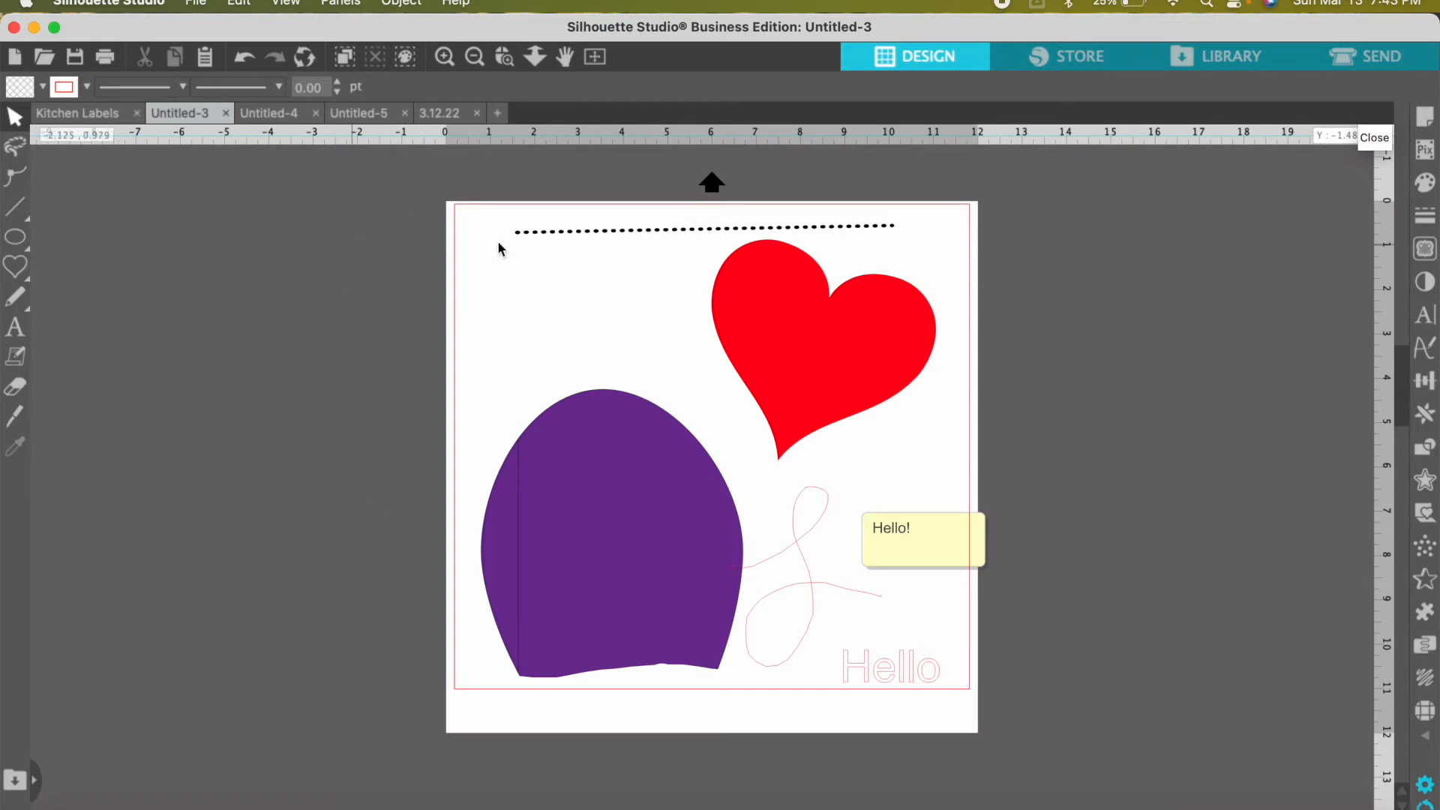
- Reopen the library in split view, narrow its pane to enlarge the design area, and hide it again
click(14, 781)
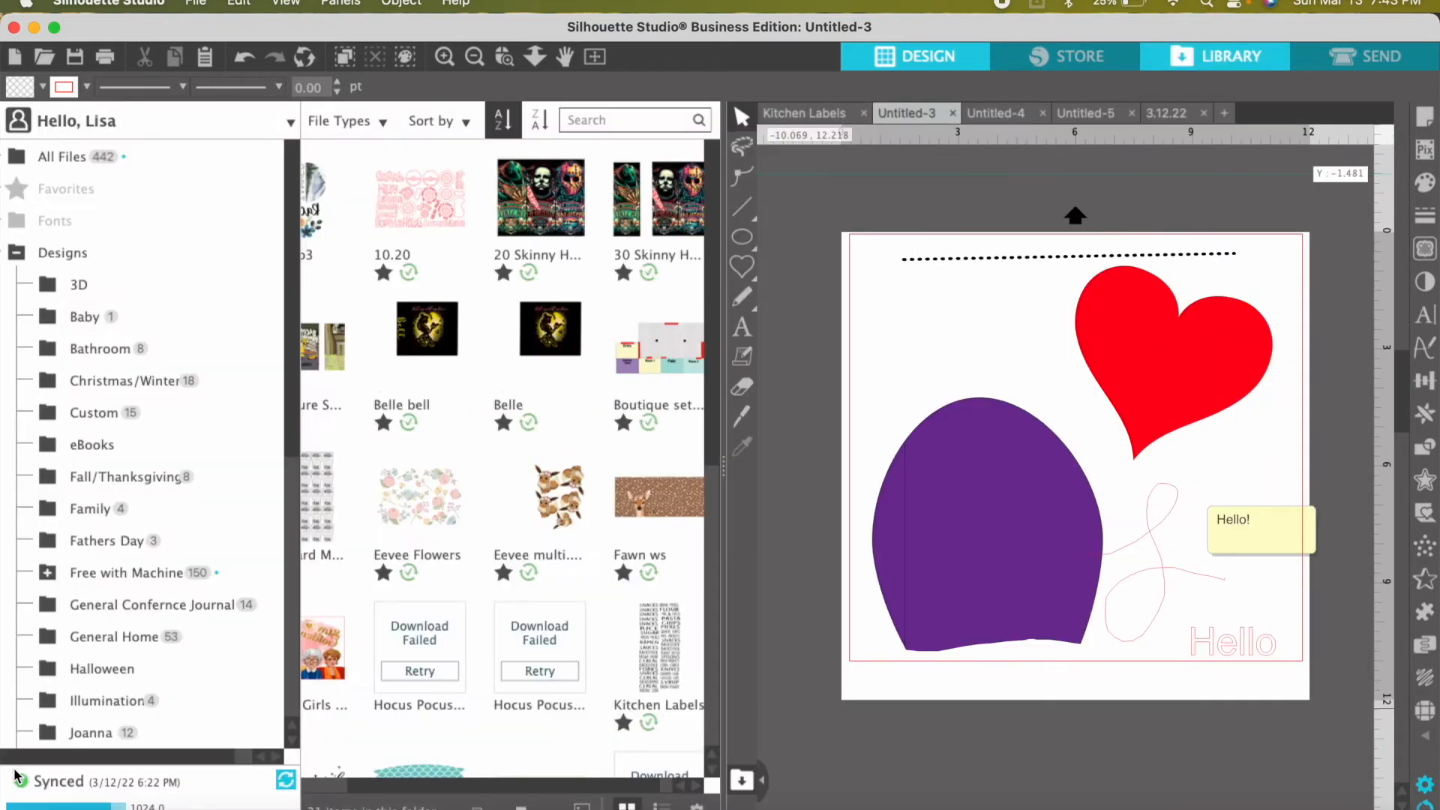
drag(726, 449, 422, 472)
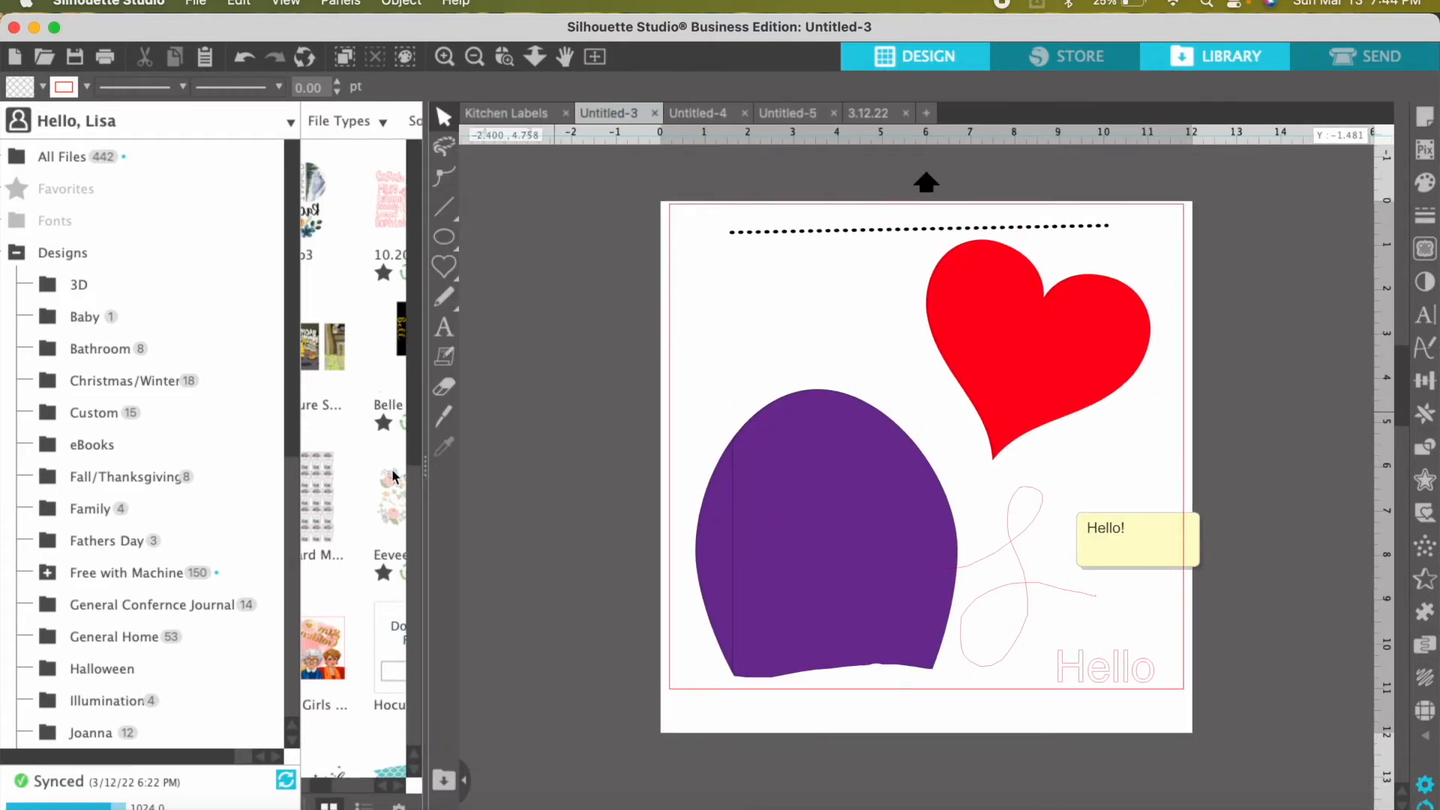
click(463, 786)
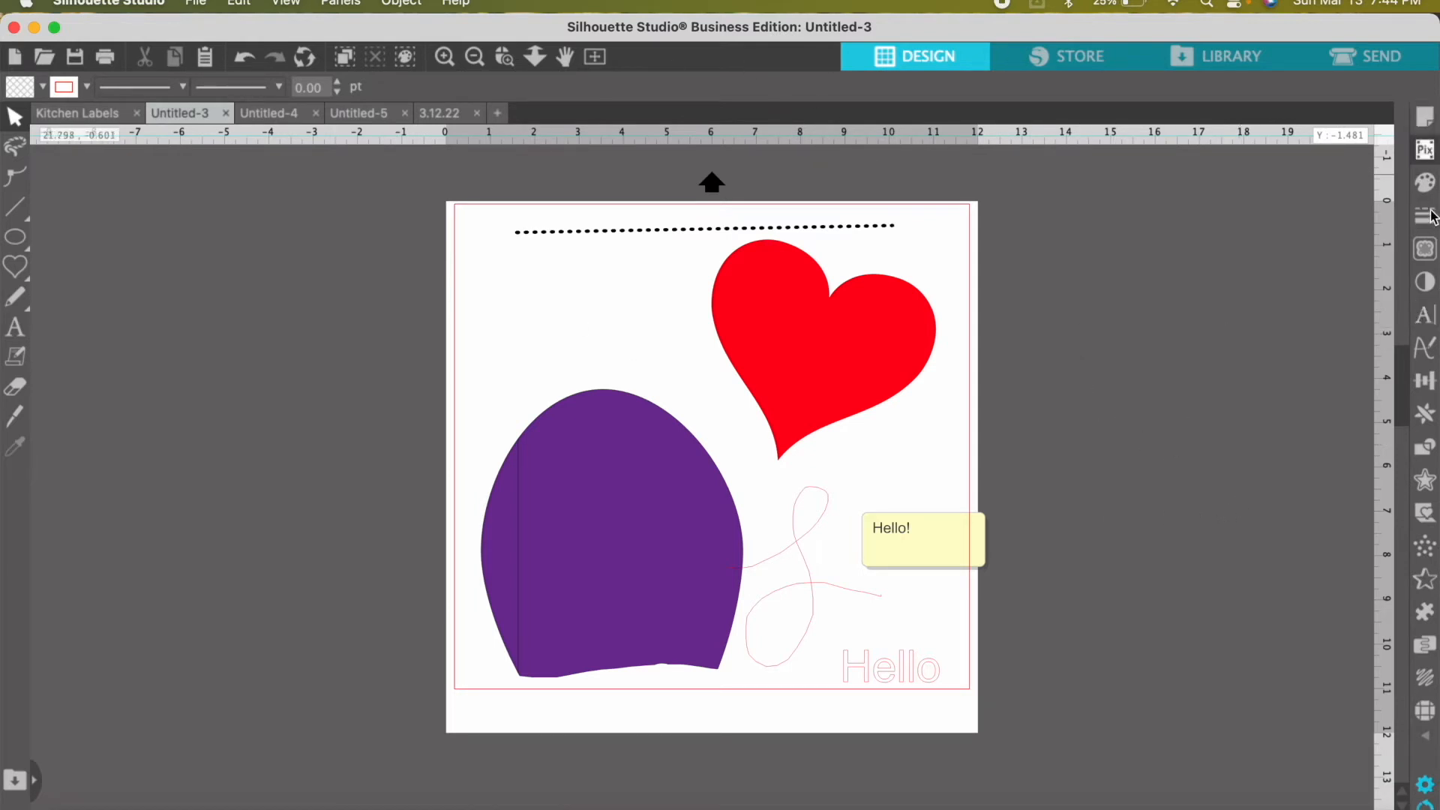
- Reveal the additional design panels that do not fit in the main set, and collapse them again
click(1432, 736)
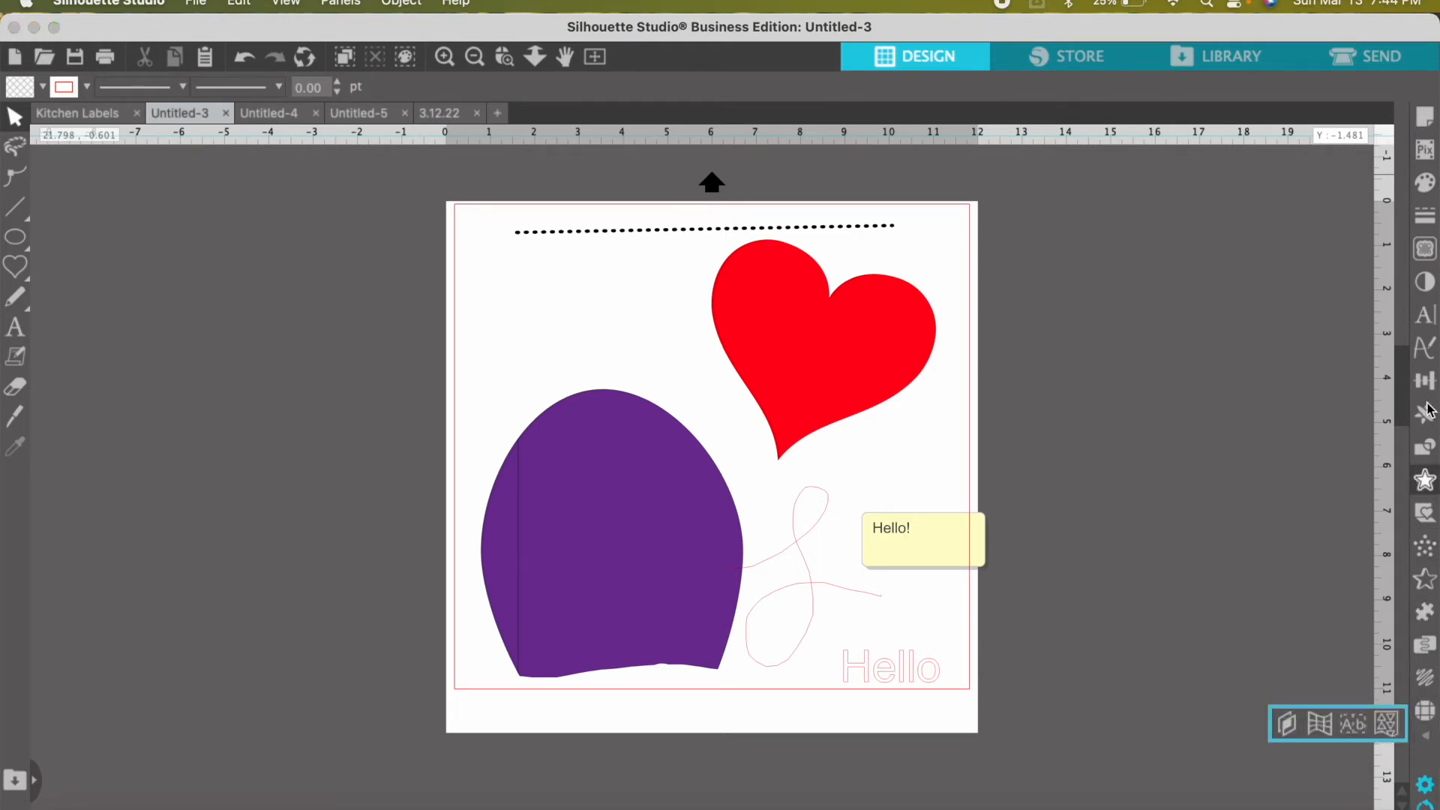
click(1141, 460)
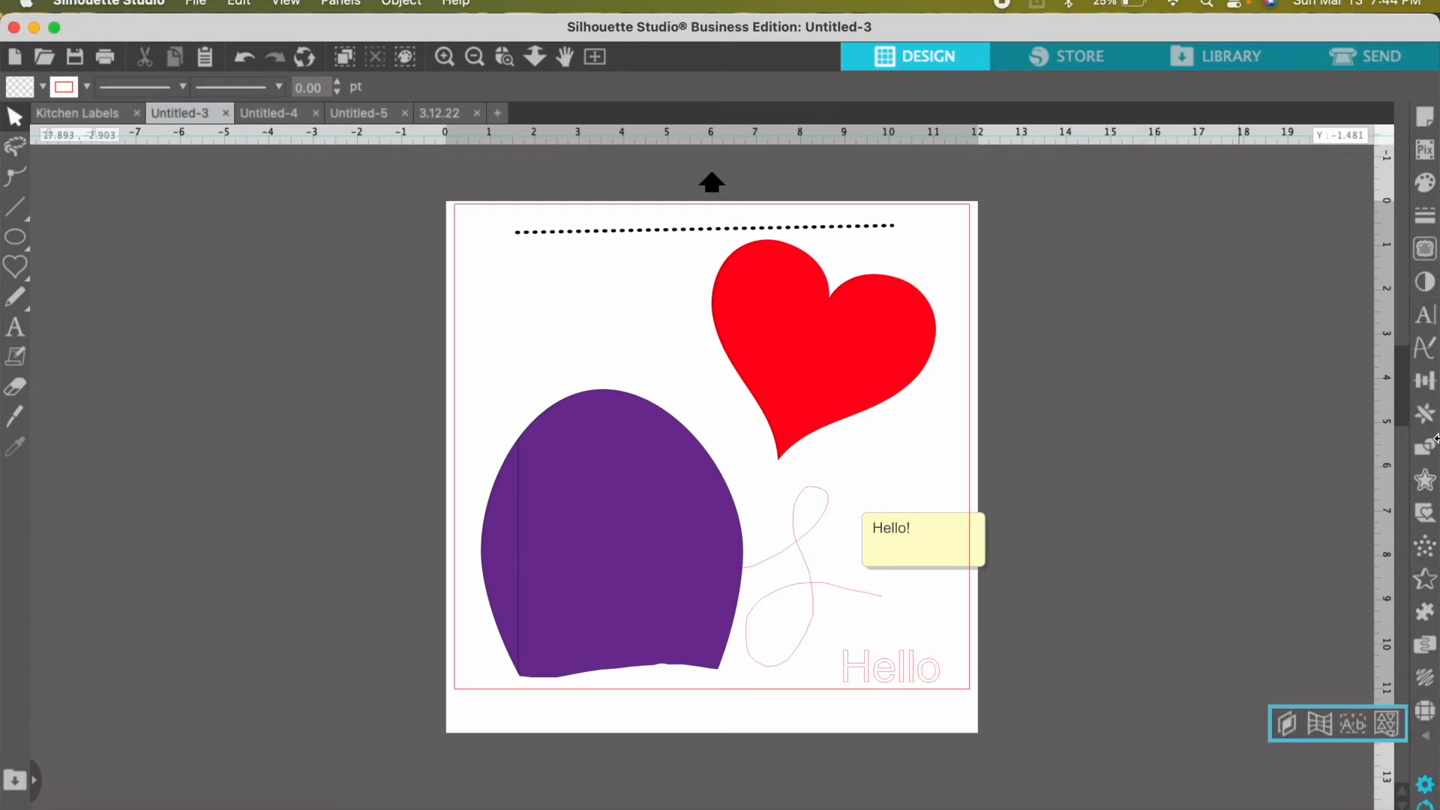
click(1129, 591)
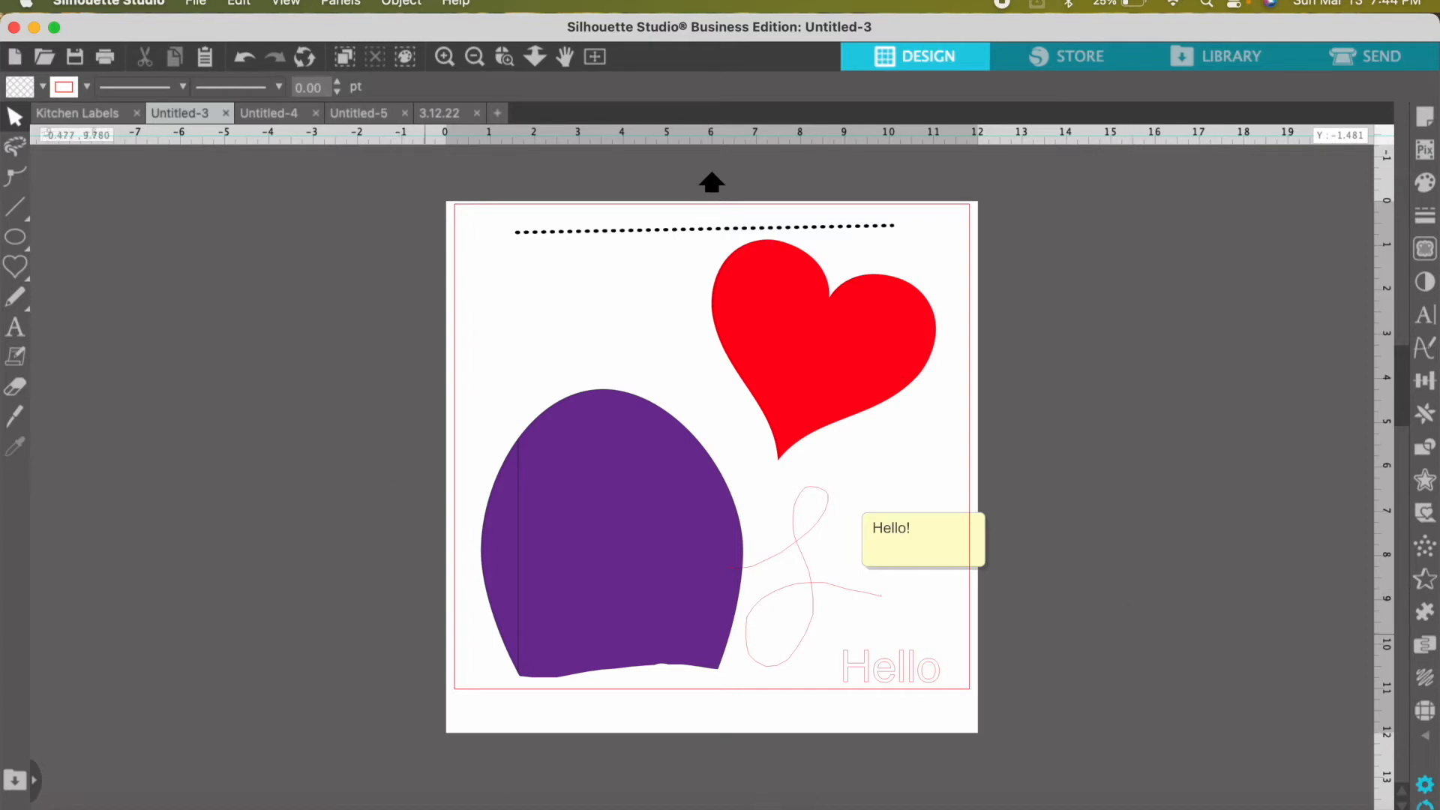
- In the page setup, set the machine to None and the cutting mat to None
click(1424, 118)
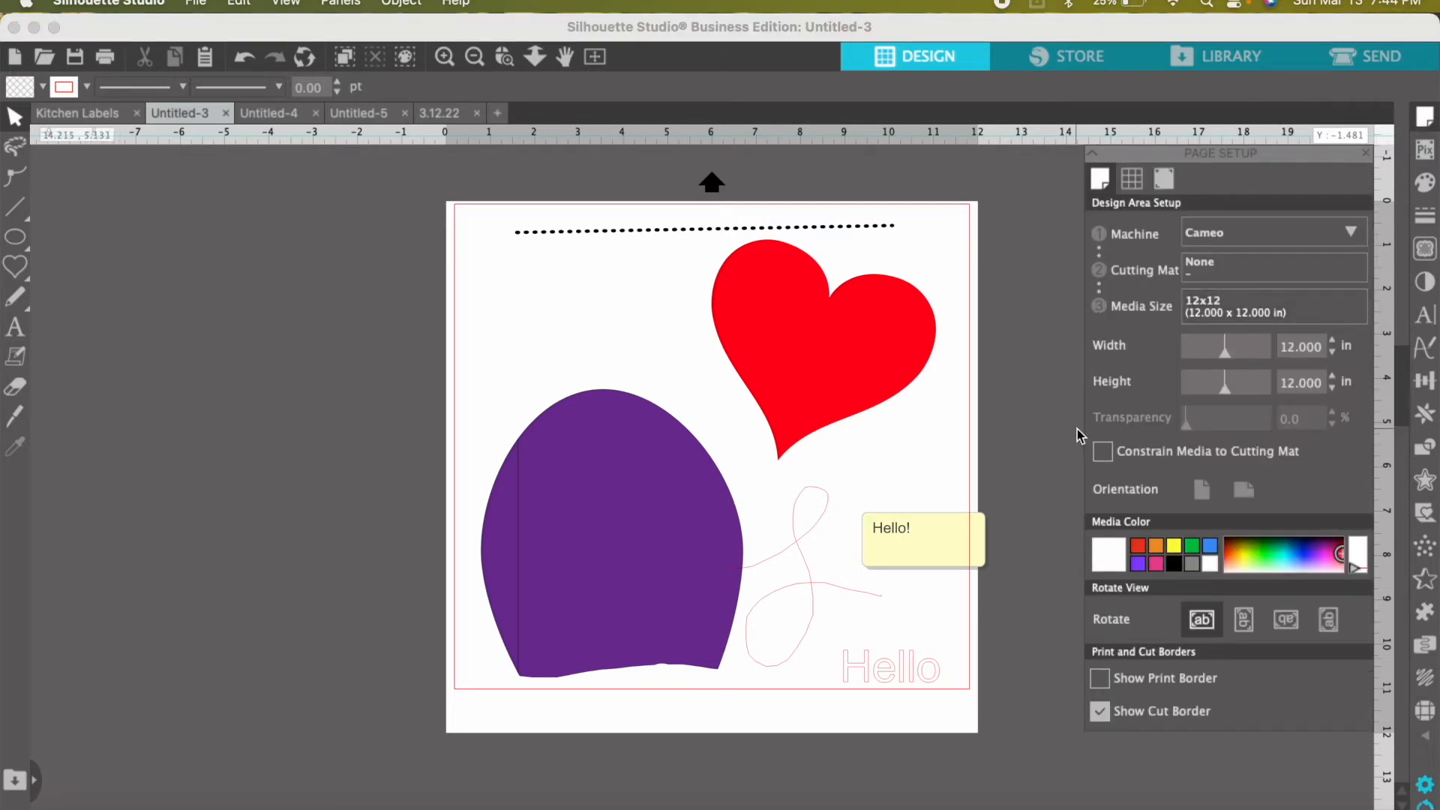
click(1319, 237)
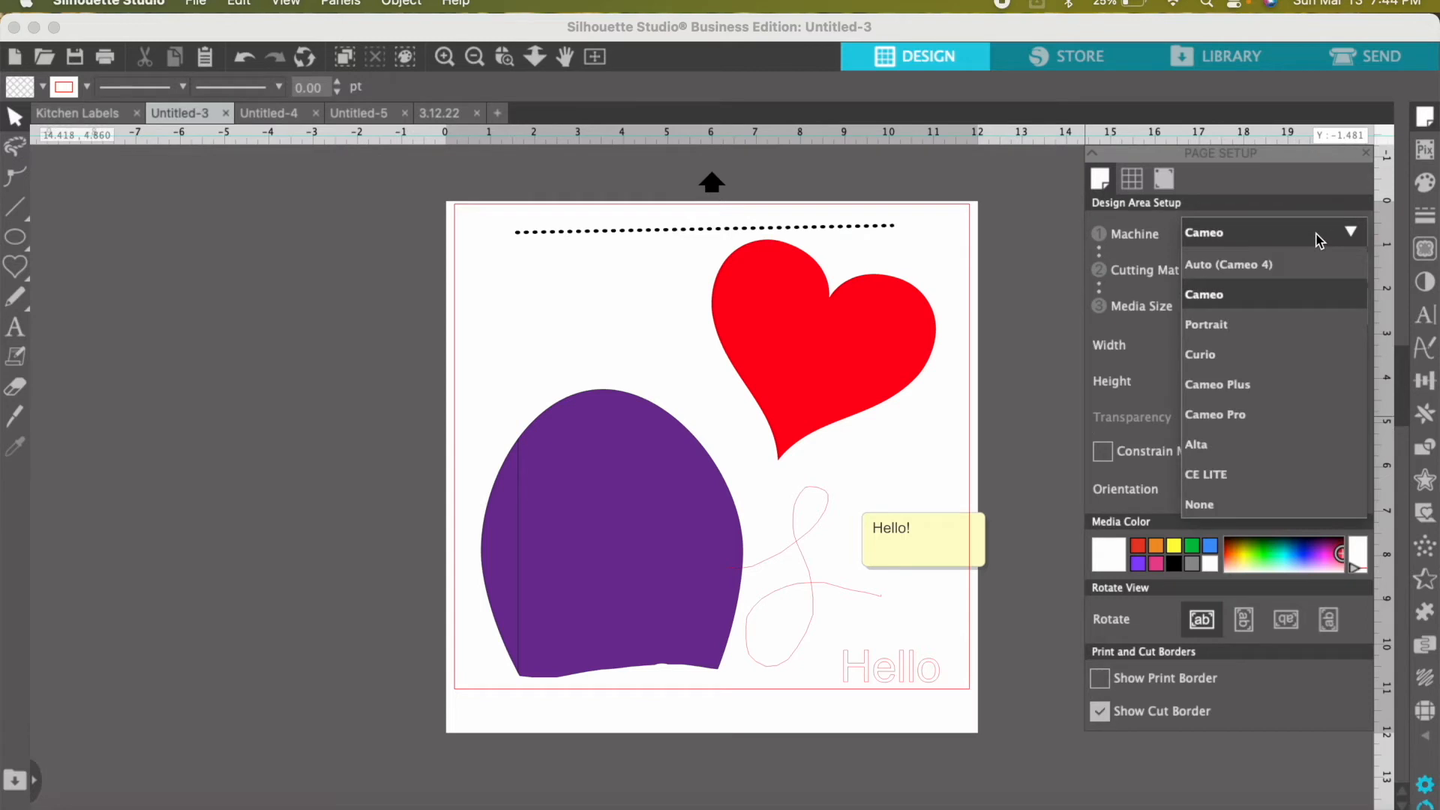
click(1200, 511)
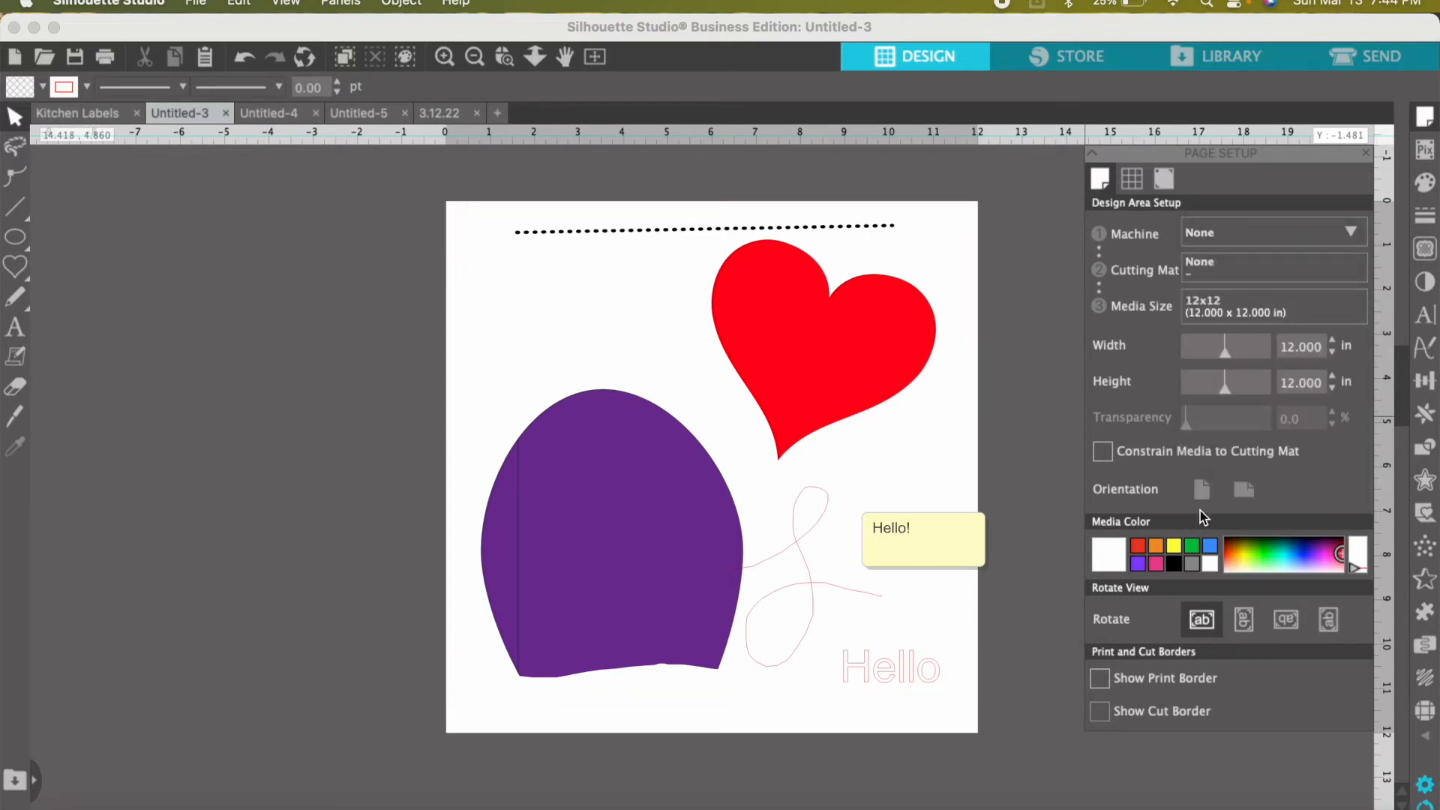
click(1235, 277)
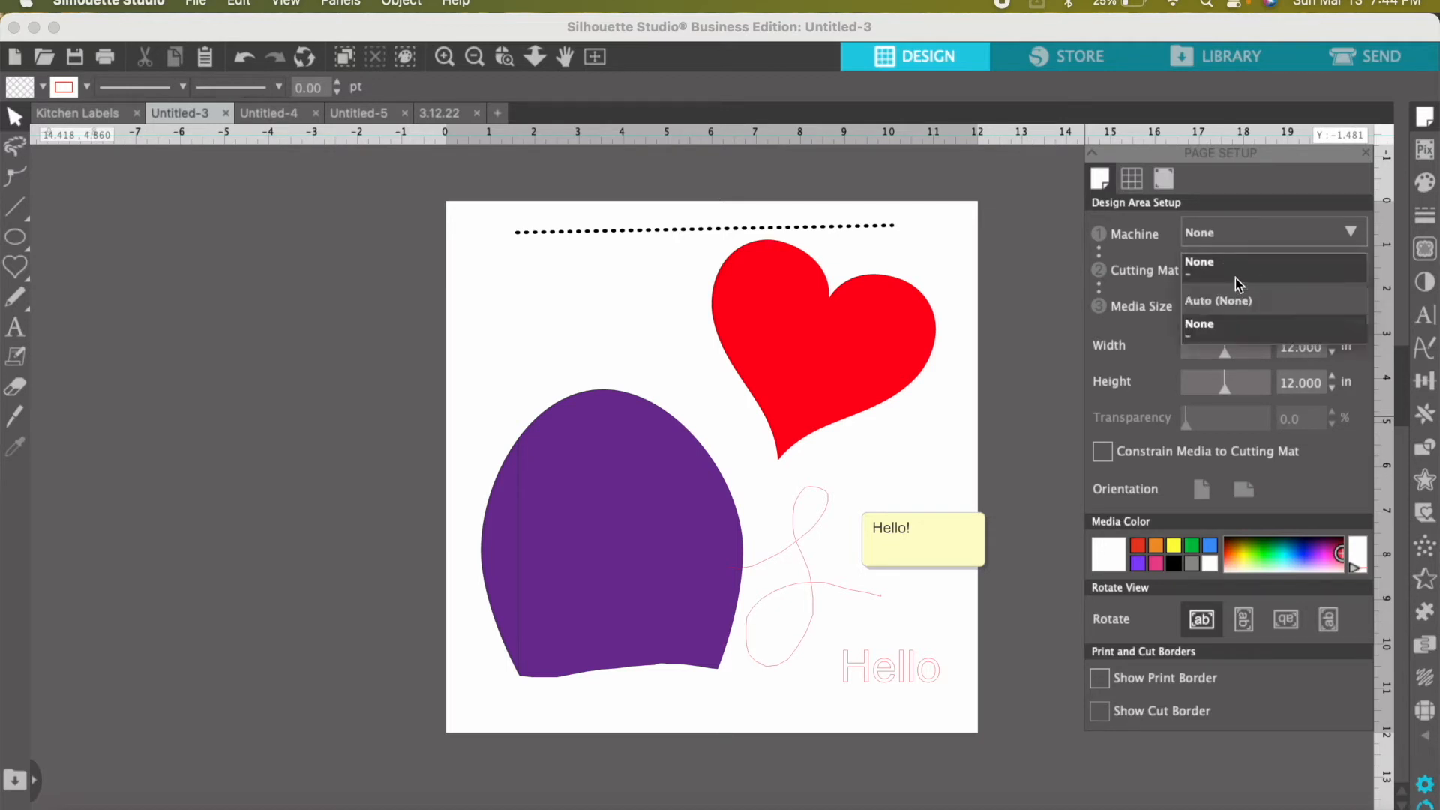
click(1200, 325)
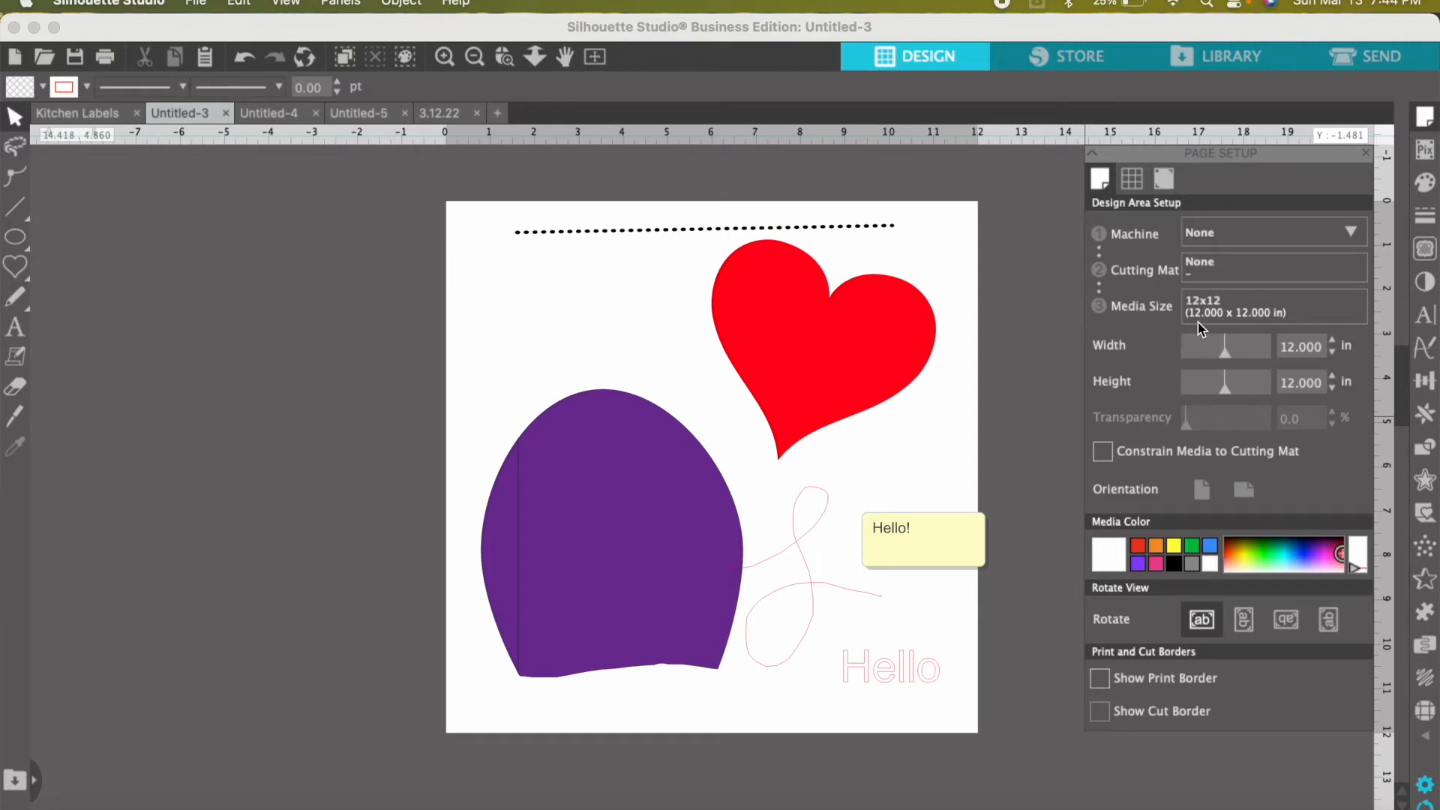
- Try the Custom media size for the page, and set the media size back to 12x12
click(1283, 319)
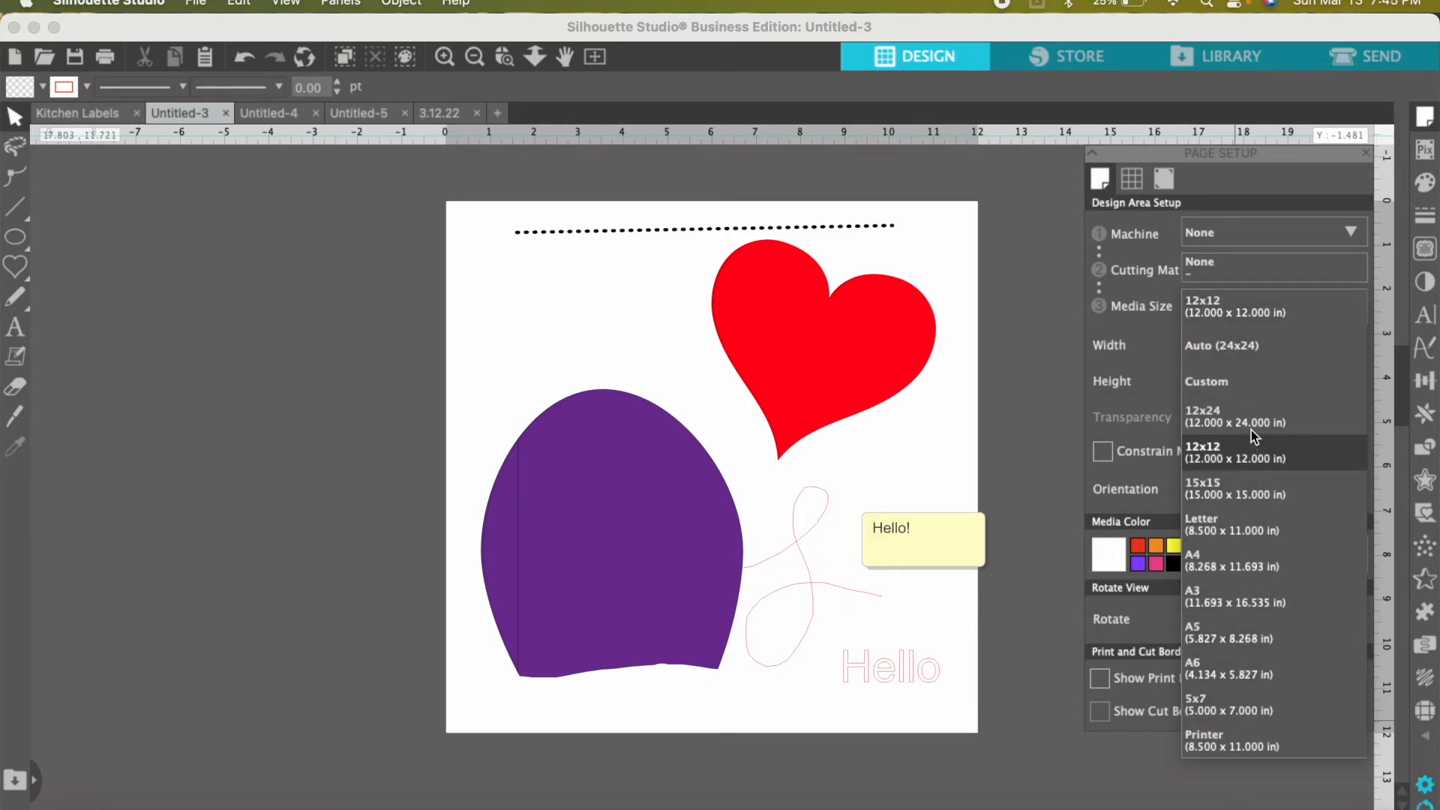
click(1234, 381)
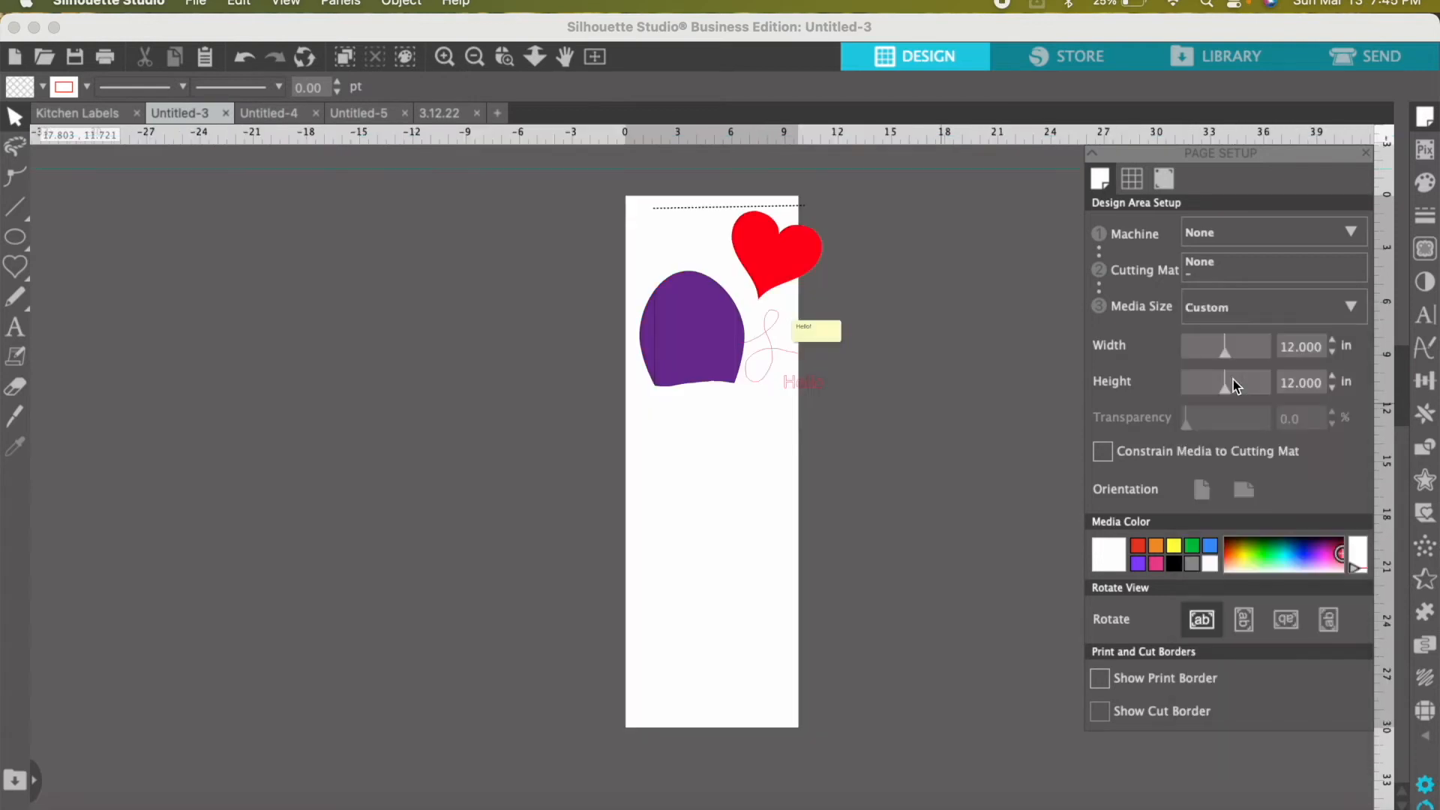
click(1234, 311)
click(1210, 453)
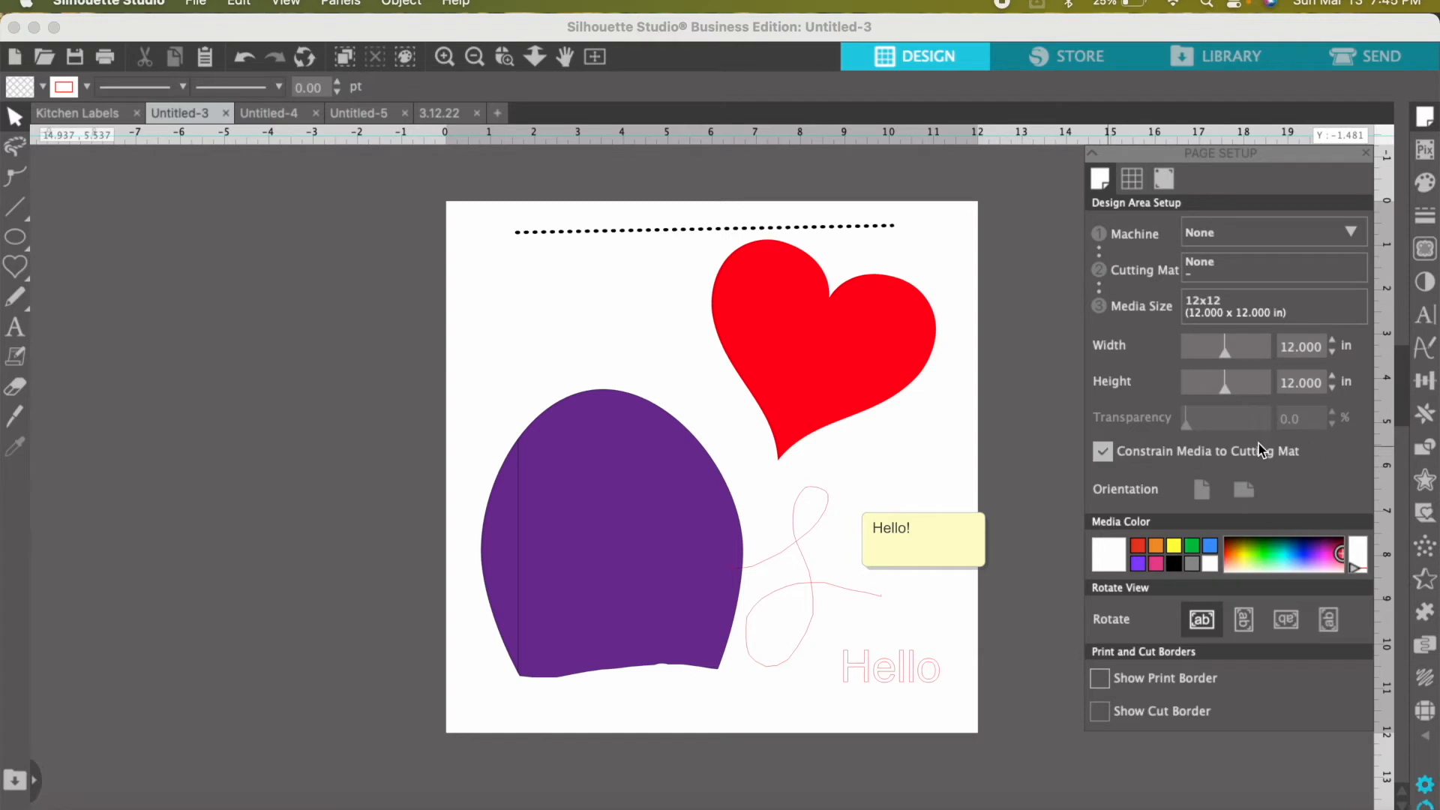
- Test Constrain Media to Cutting Mat while moving the heart partly past the page's right edge and back, and leave the option off
click(1104, 452)
drag(839, 308, 969, 316)
click(1103, 453)
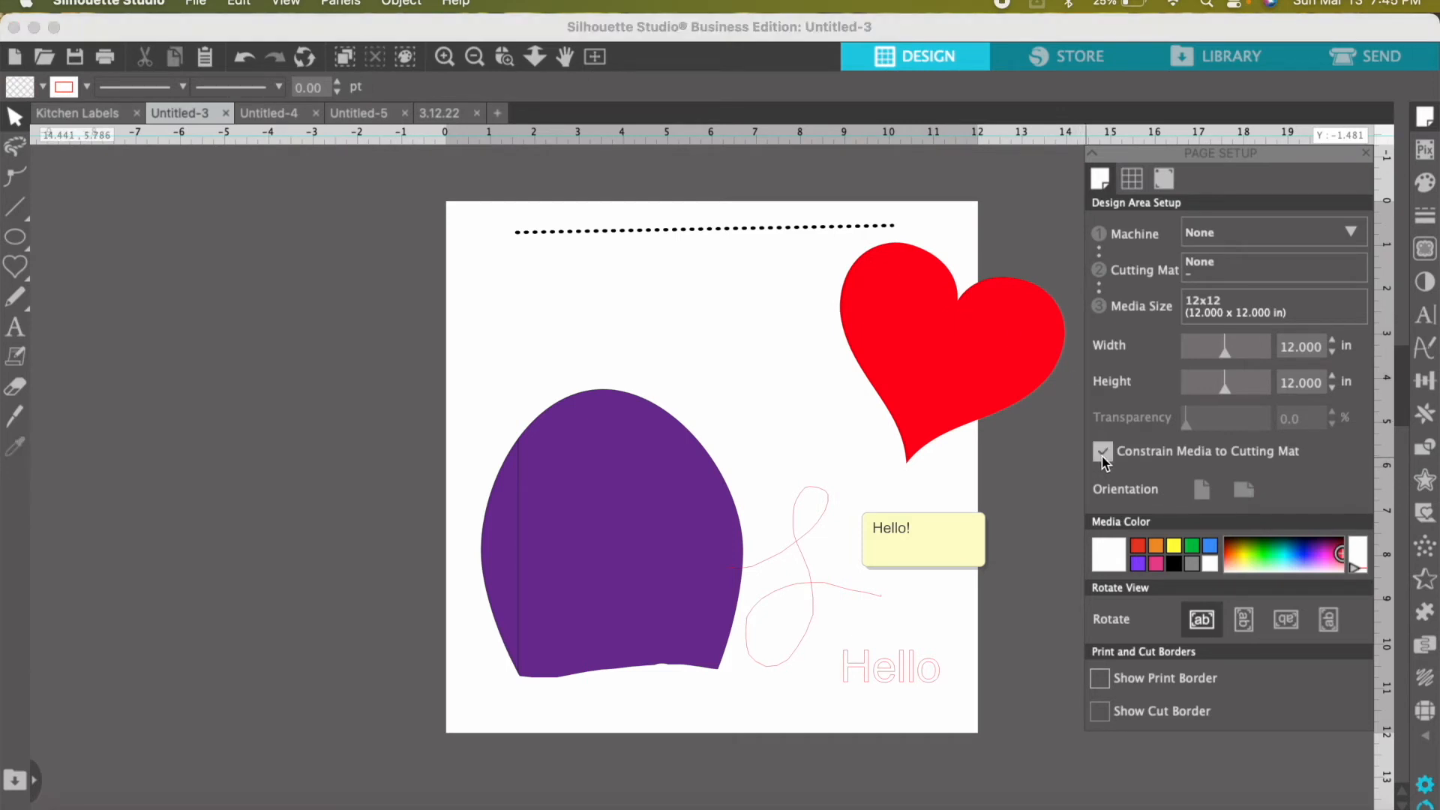
drag(990, 335, 853, 321)
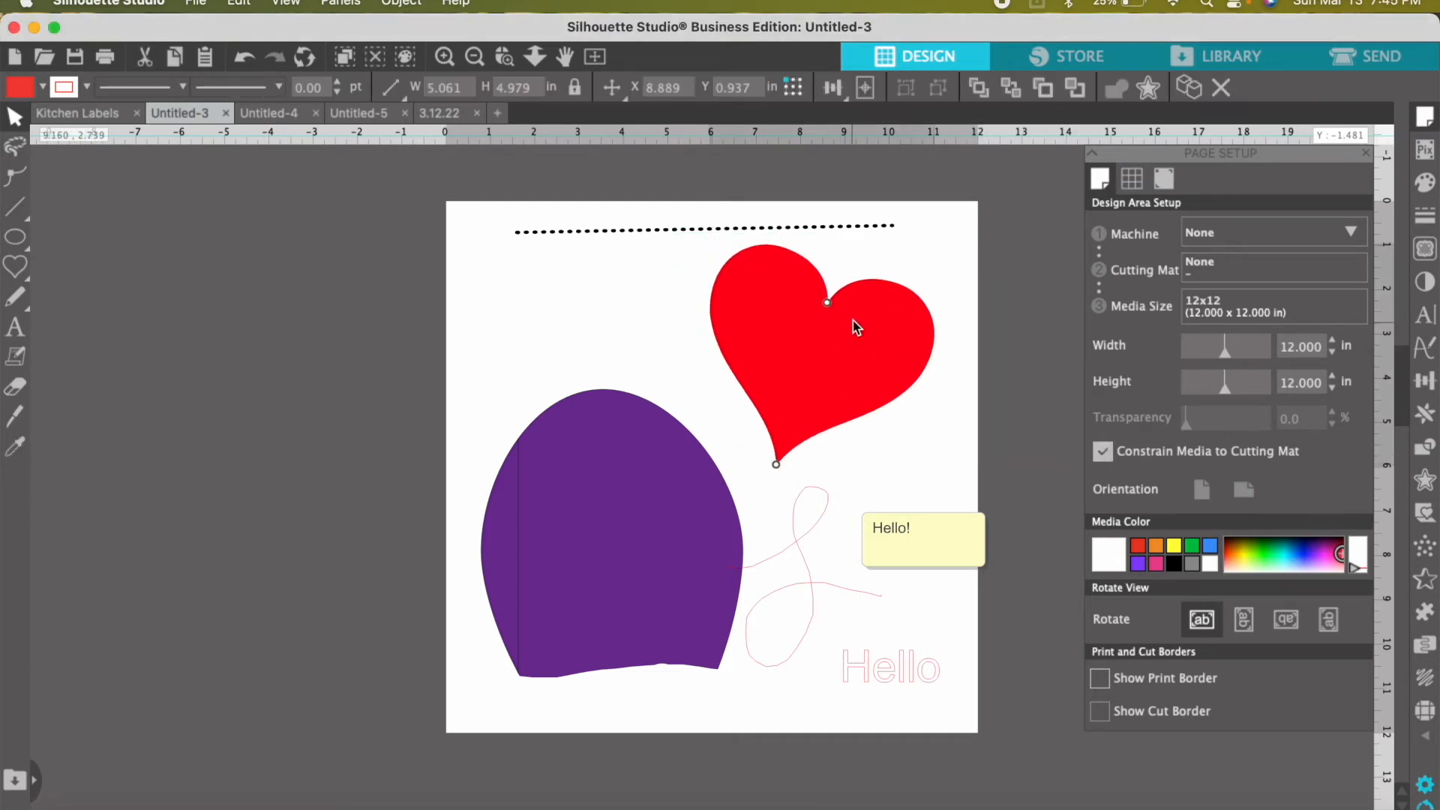
click(896, 268)
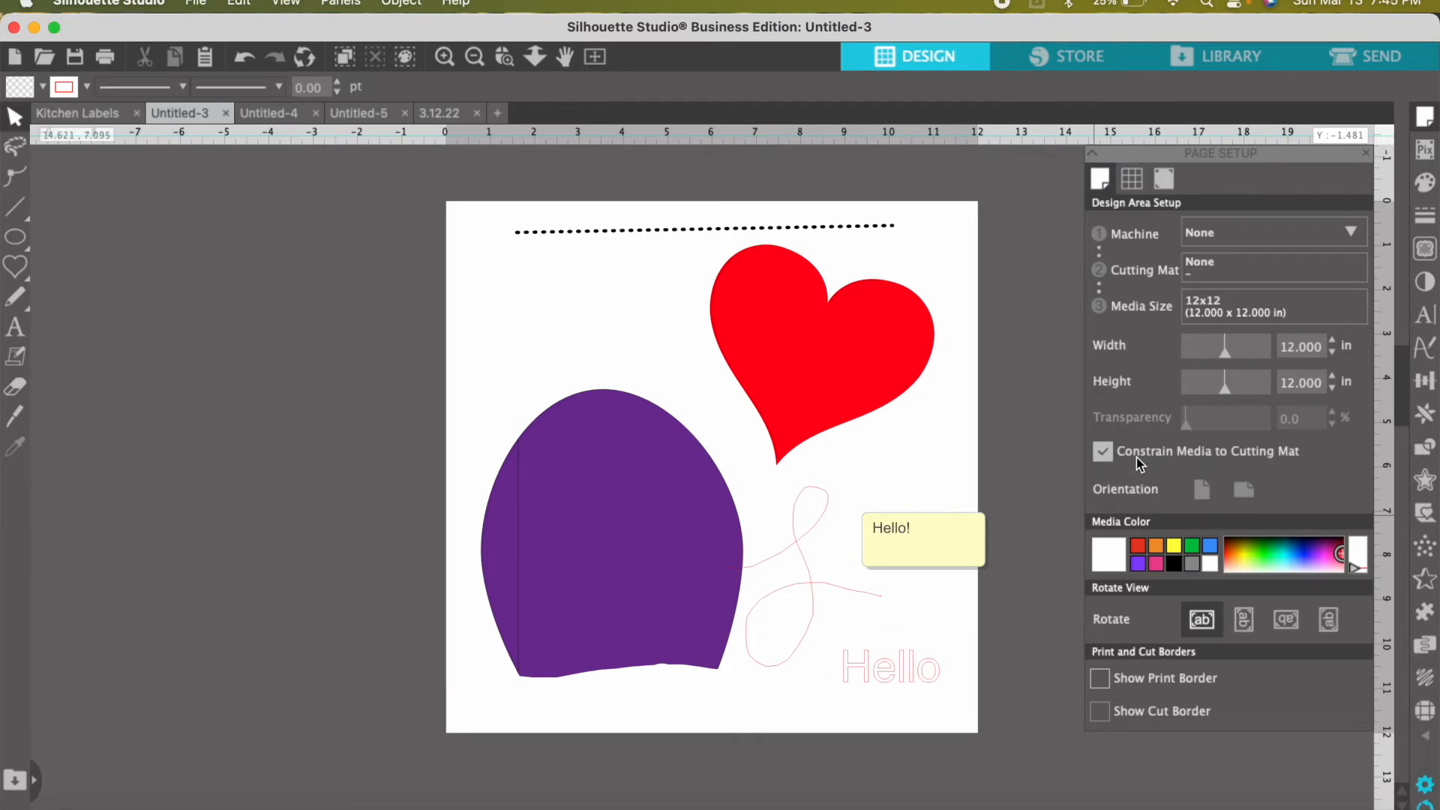
click(1103, 451)
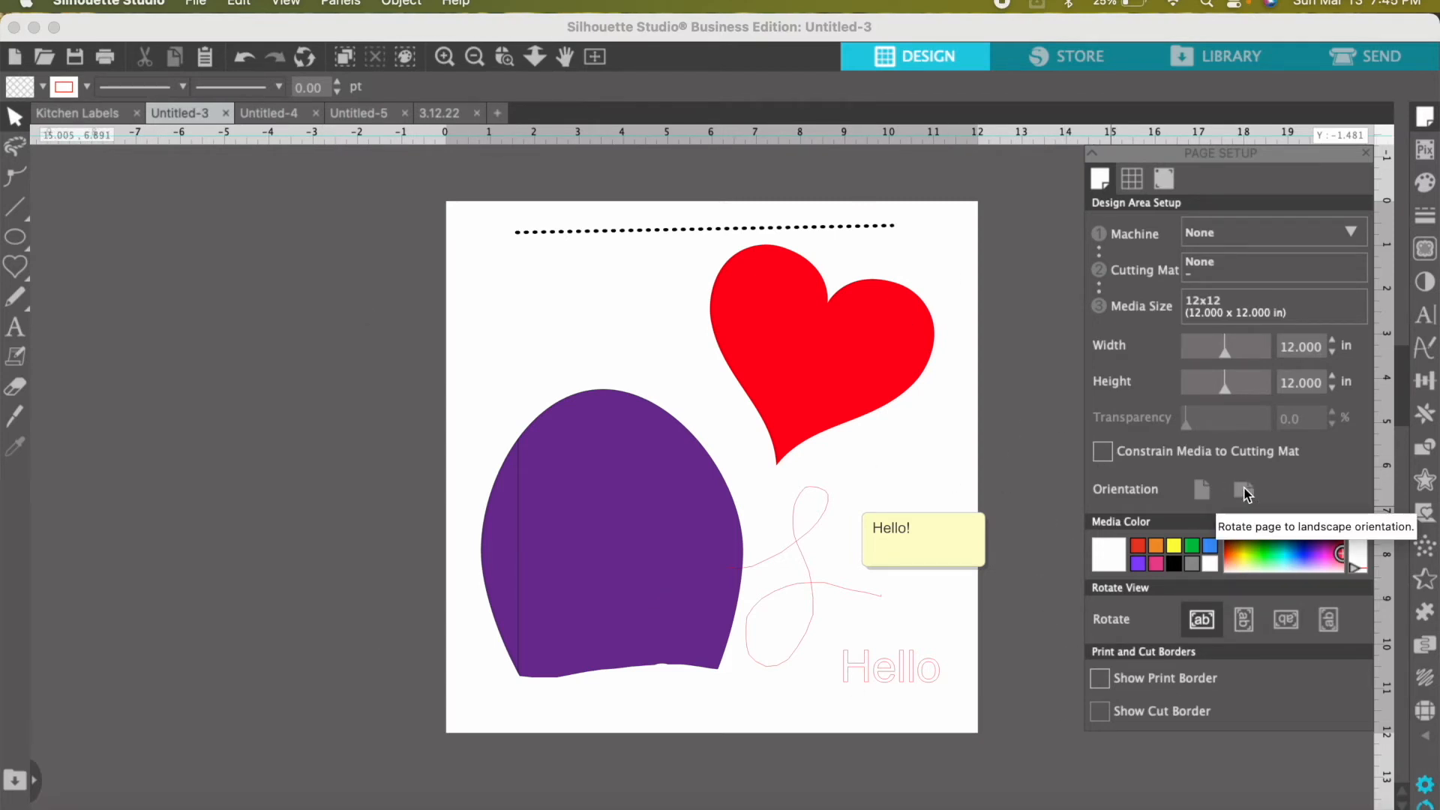
- In the Kitchen Labels document, select all the label words and fill them with white
click(1201, 495)
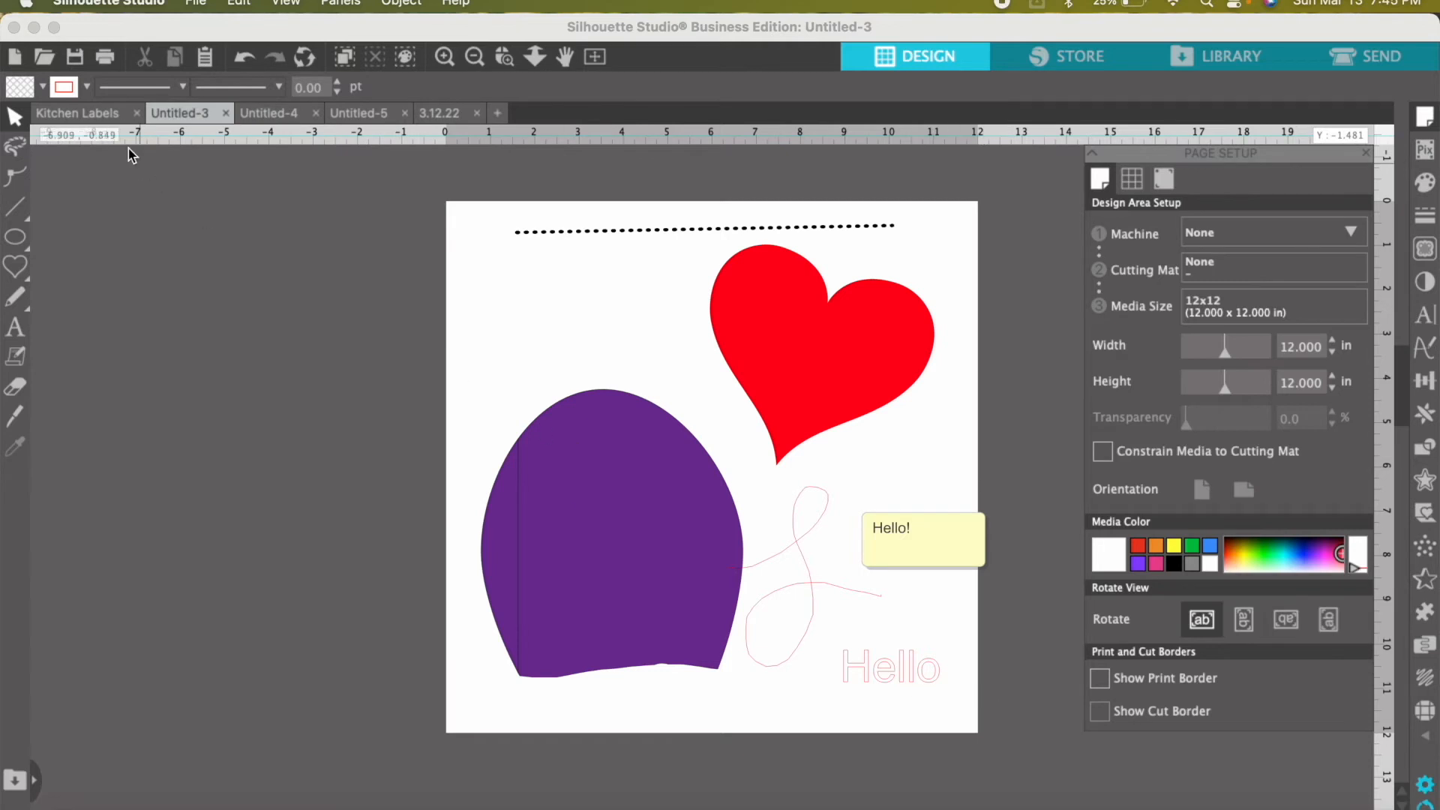
click(107, 117)
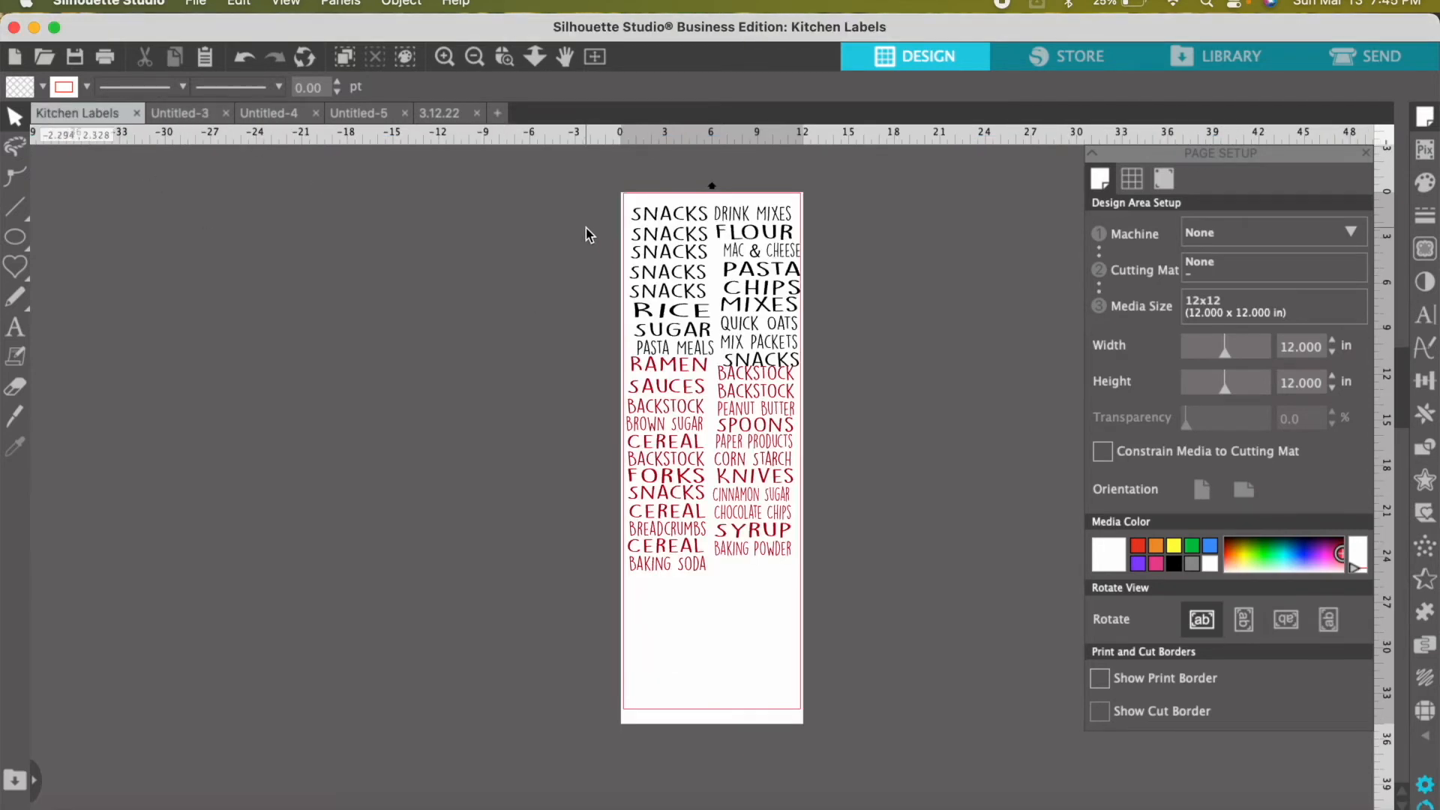
drag(606, 204, 858, 643)
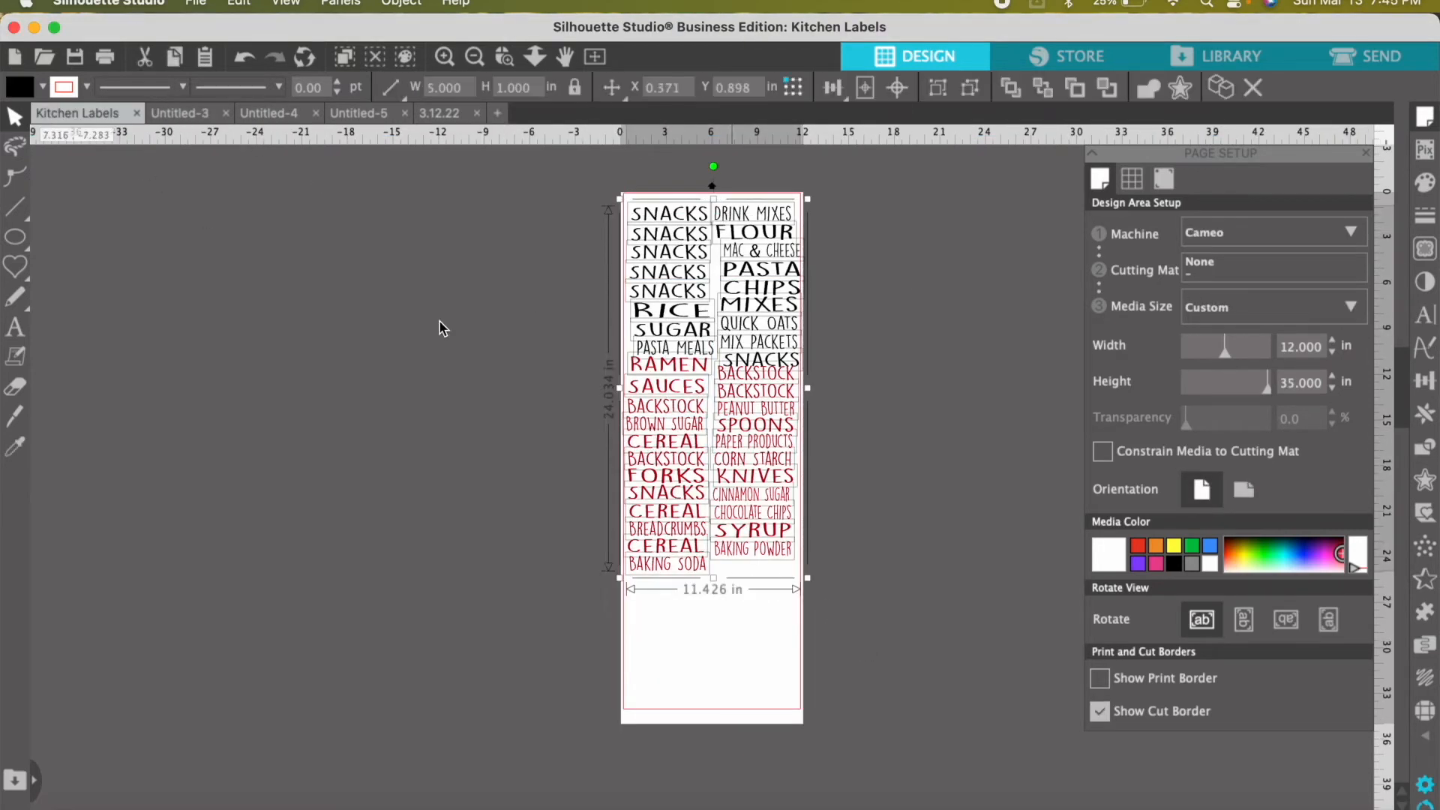
click(44, 88)
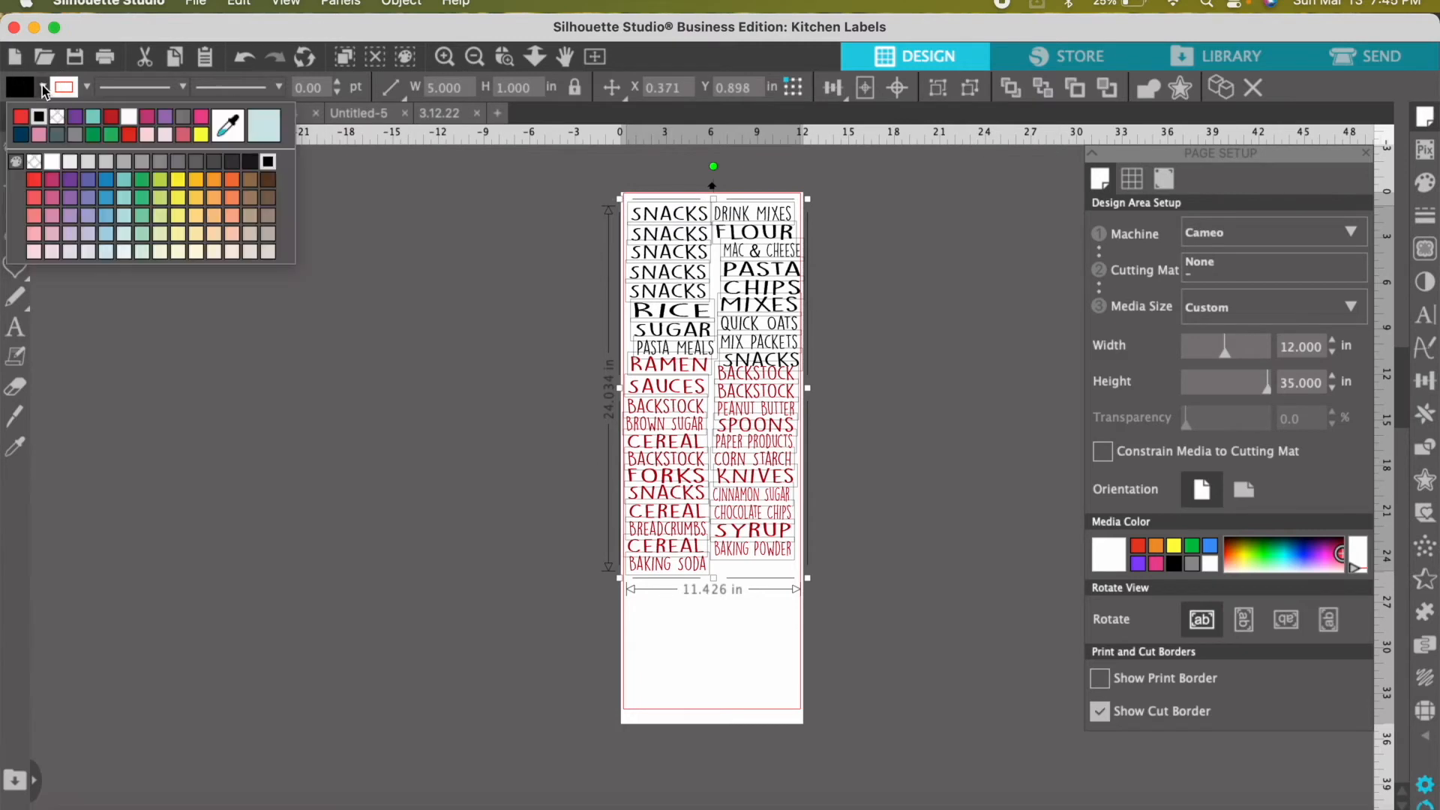
click(129, 119)
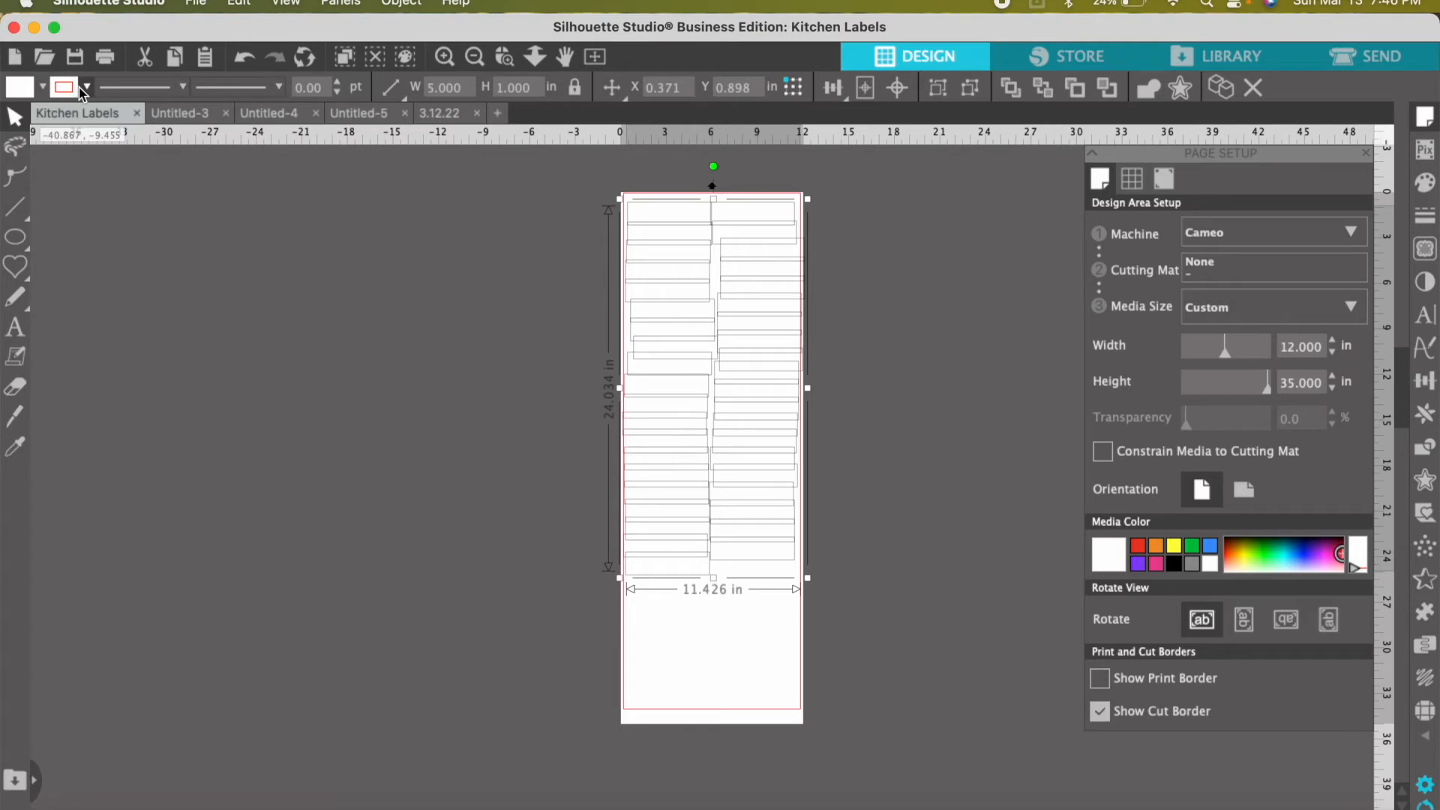
click(504, 576)
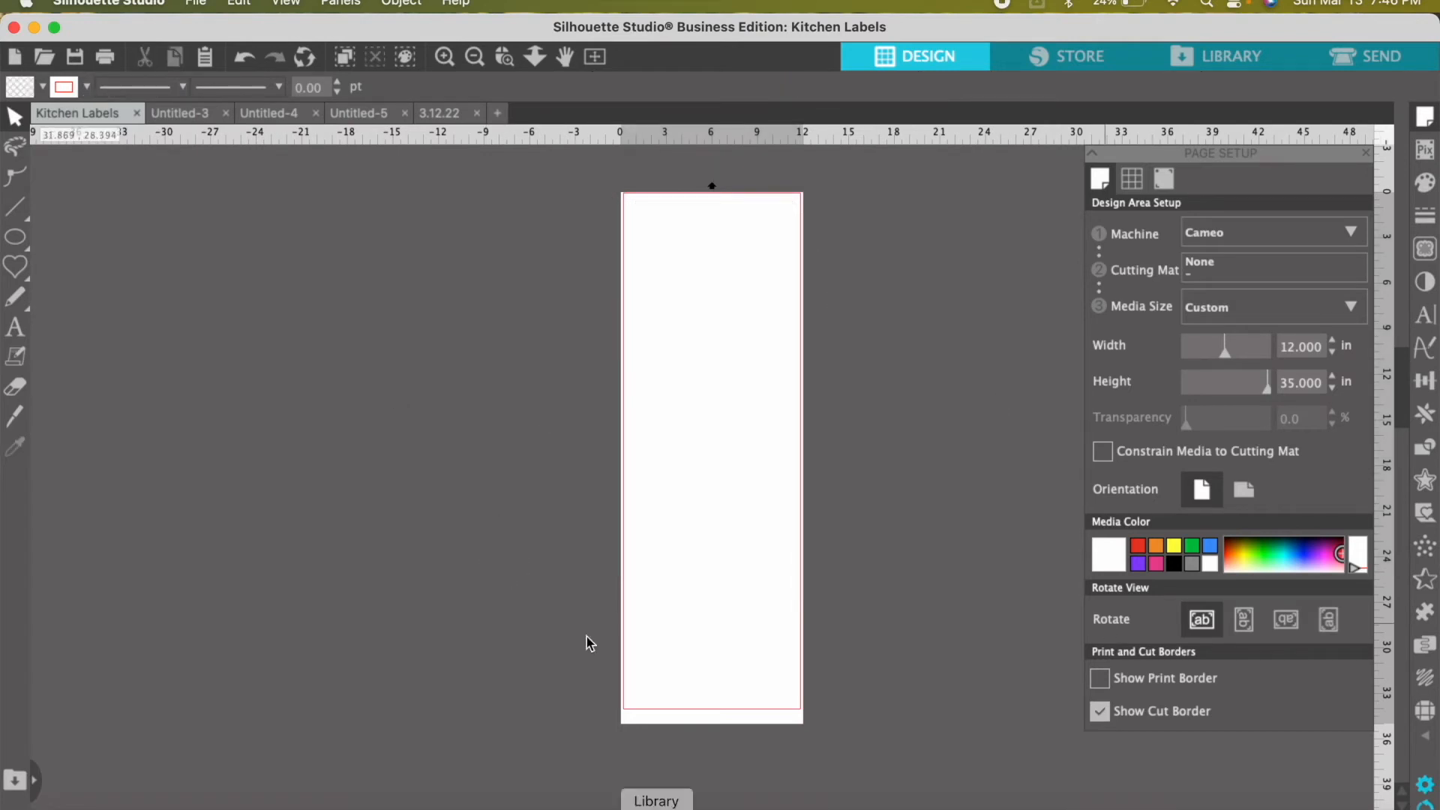
- Change the media color of the Kitchen Labels page to blue, to orange, and finally to pink
click(1210, 546)
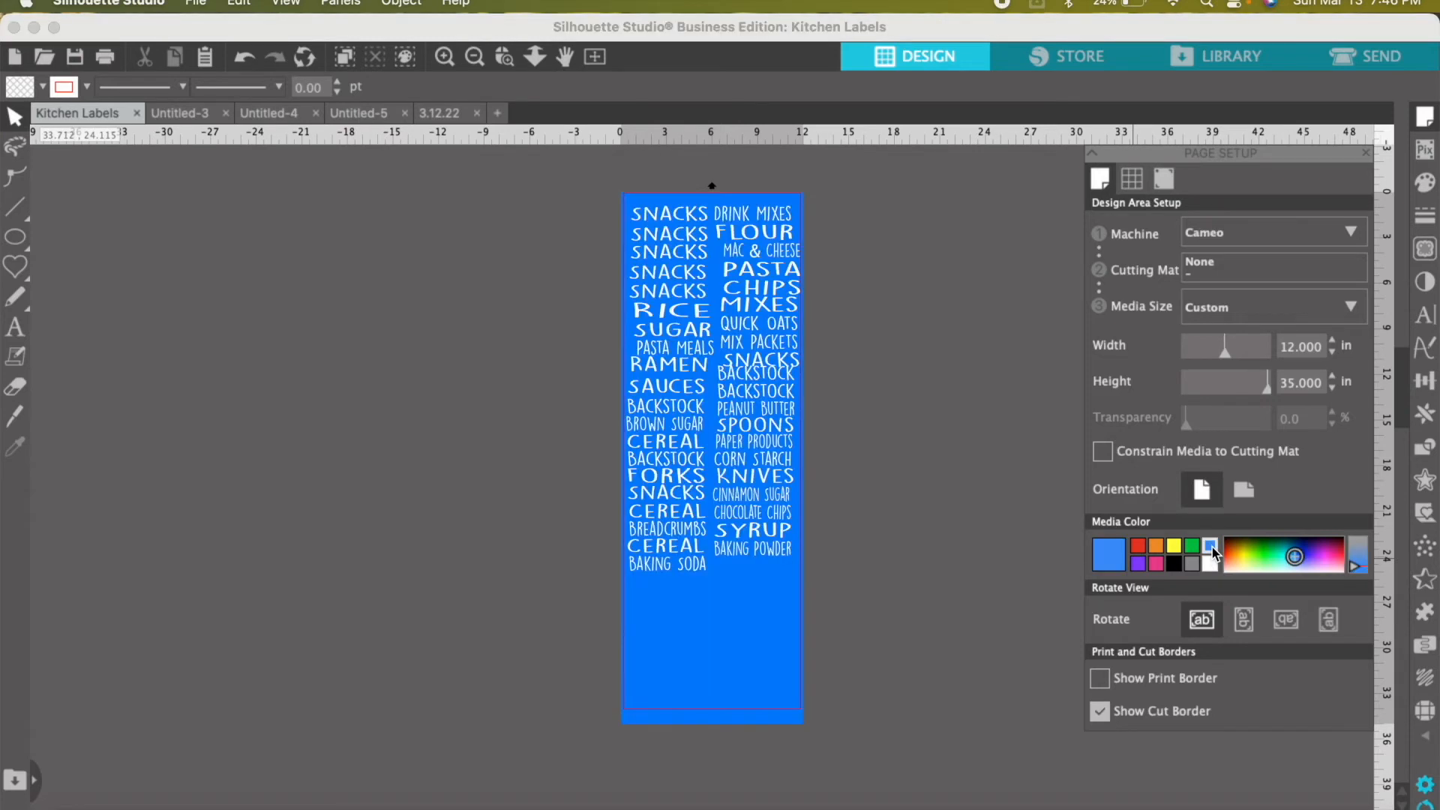
click(1156, 548)
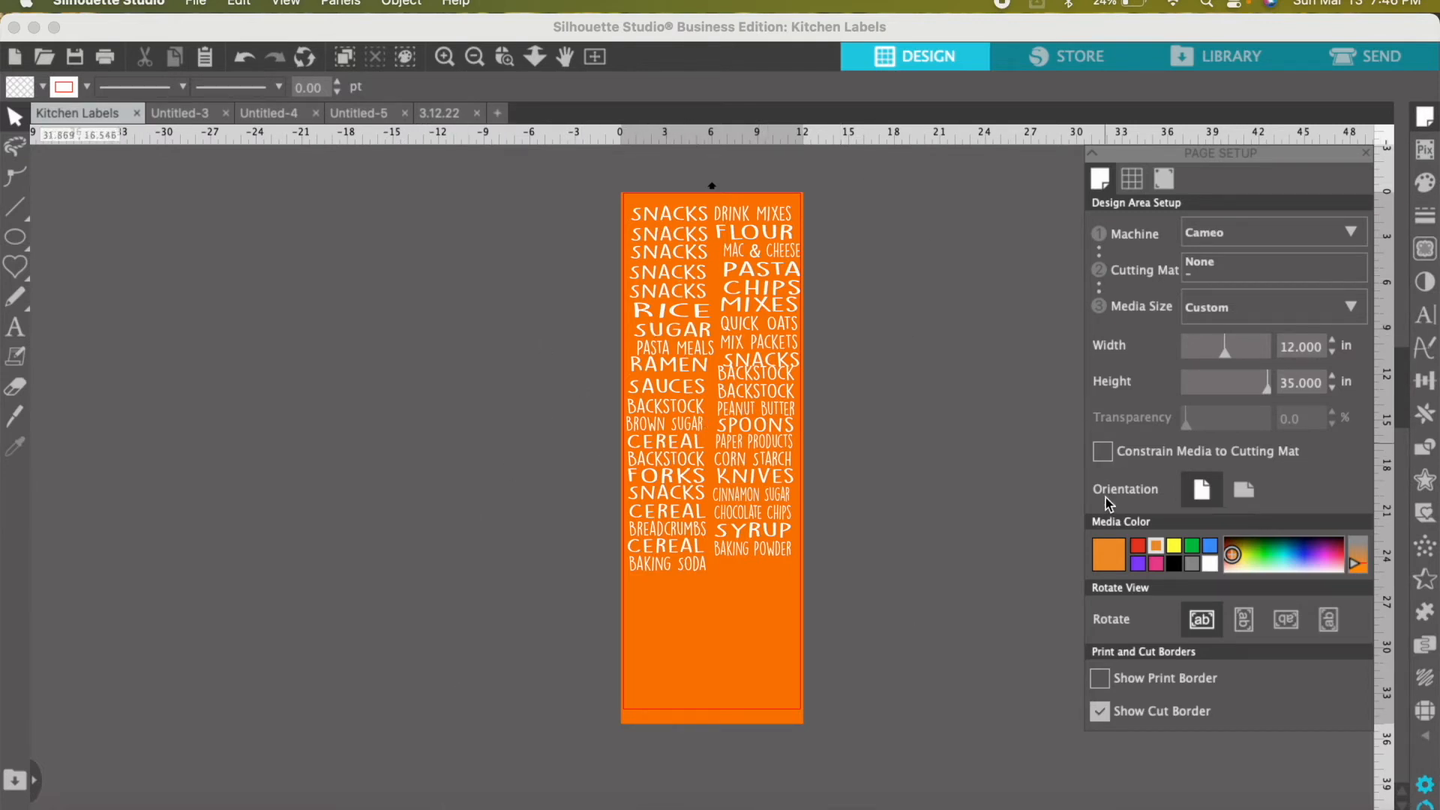
click(1157, 563)
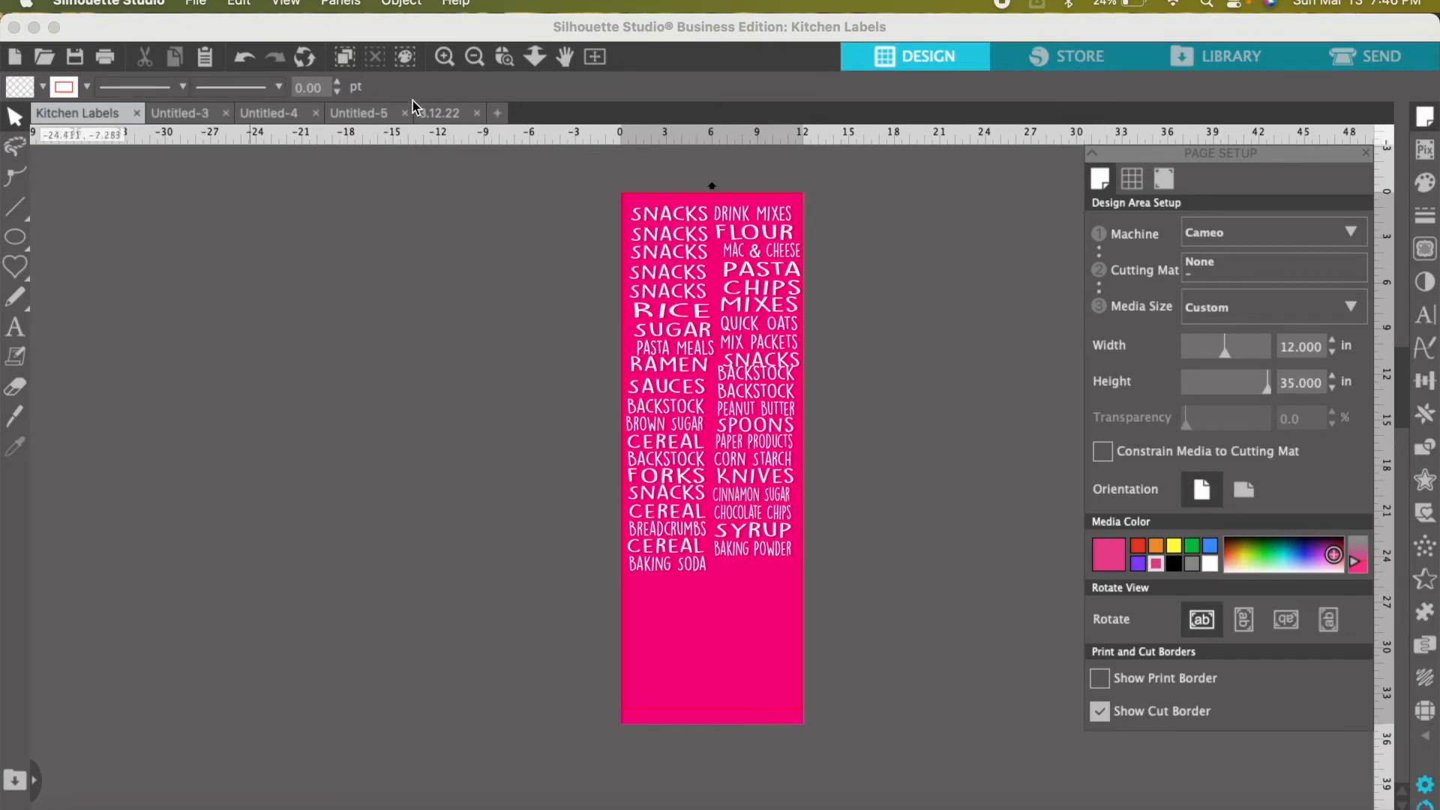
- In the blank Untitled-4 document, try the page view rotations after 0° one by one and stay on the last one
click(179, 114)
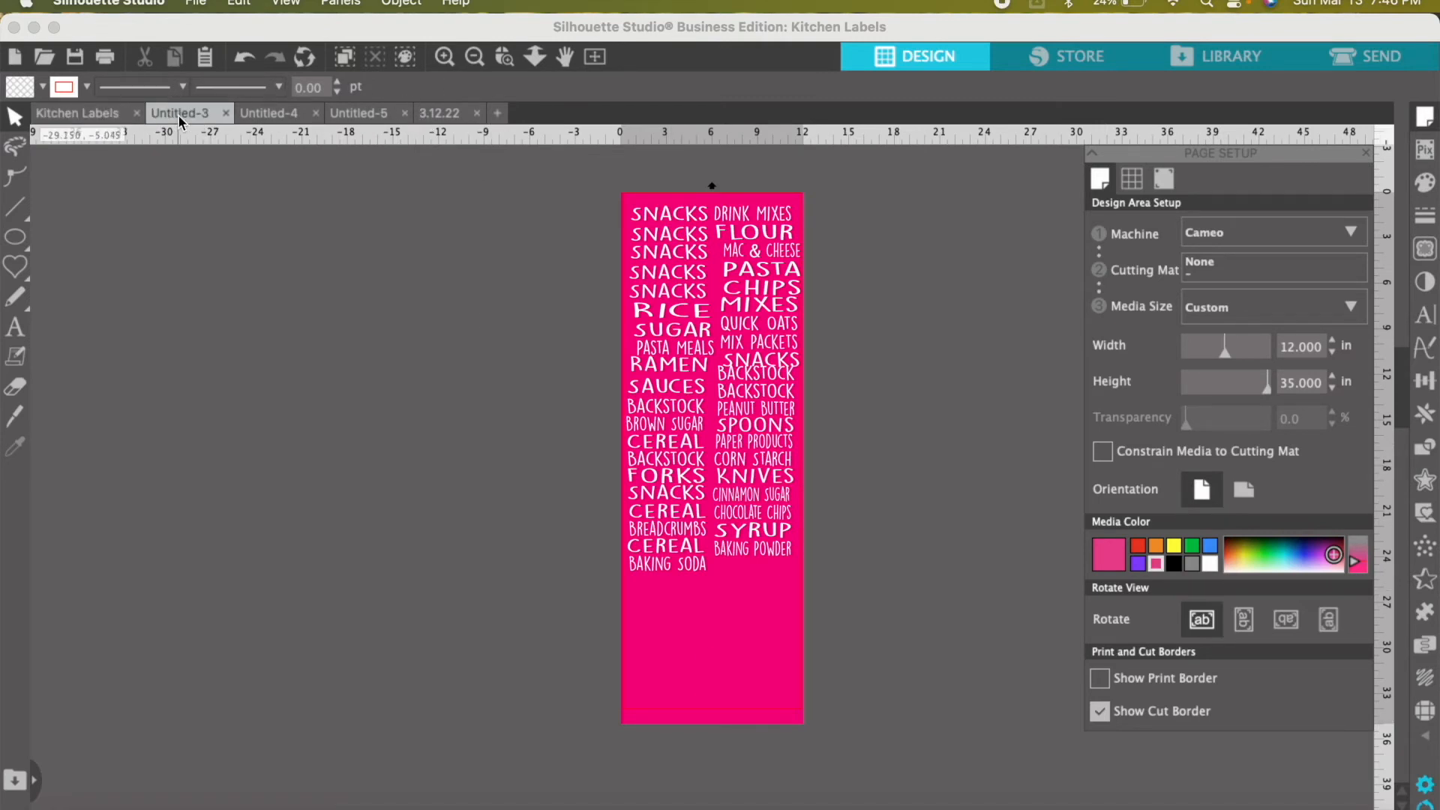
click(258, 112)
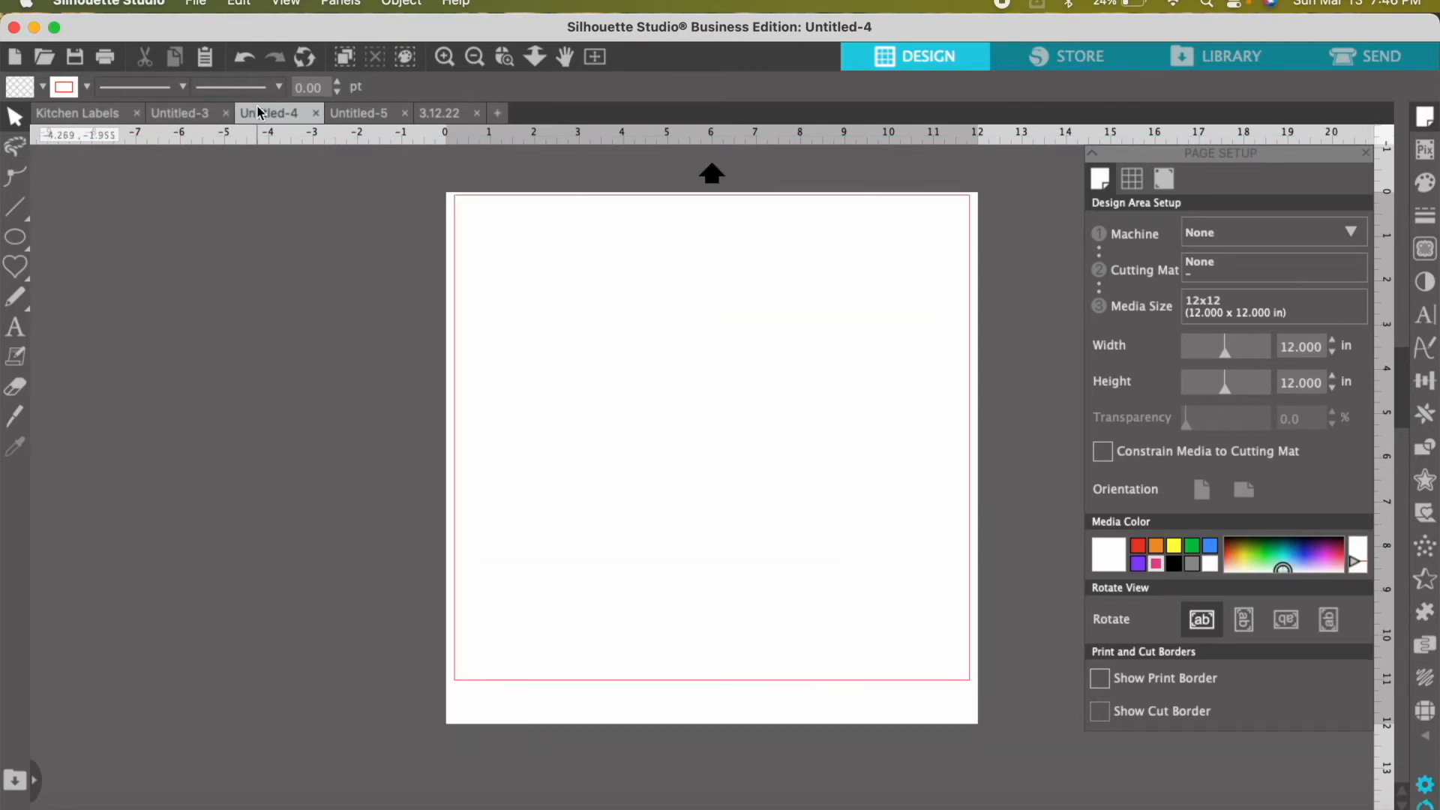
click(78, 114)
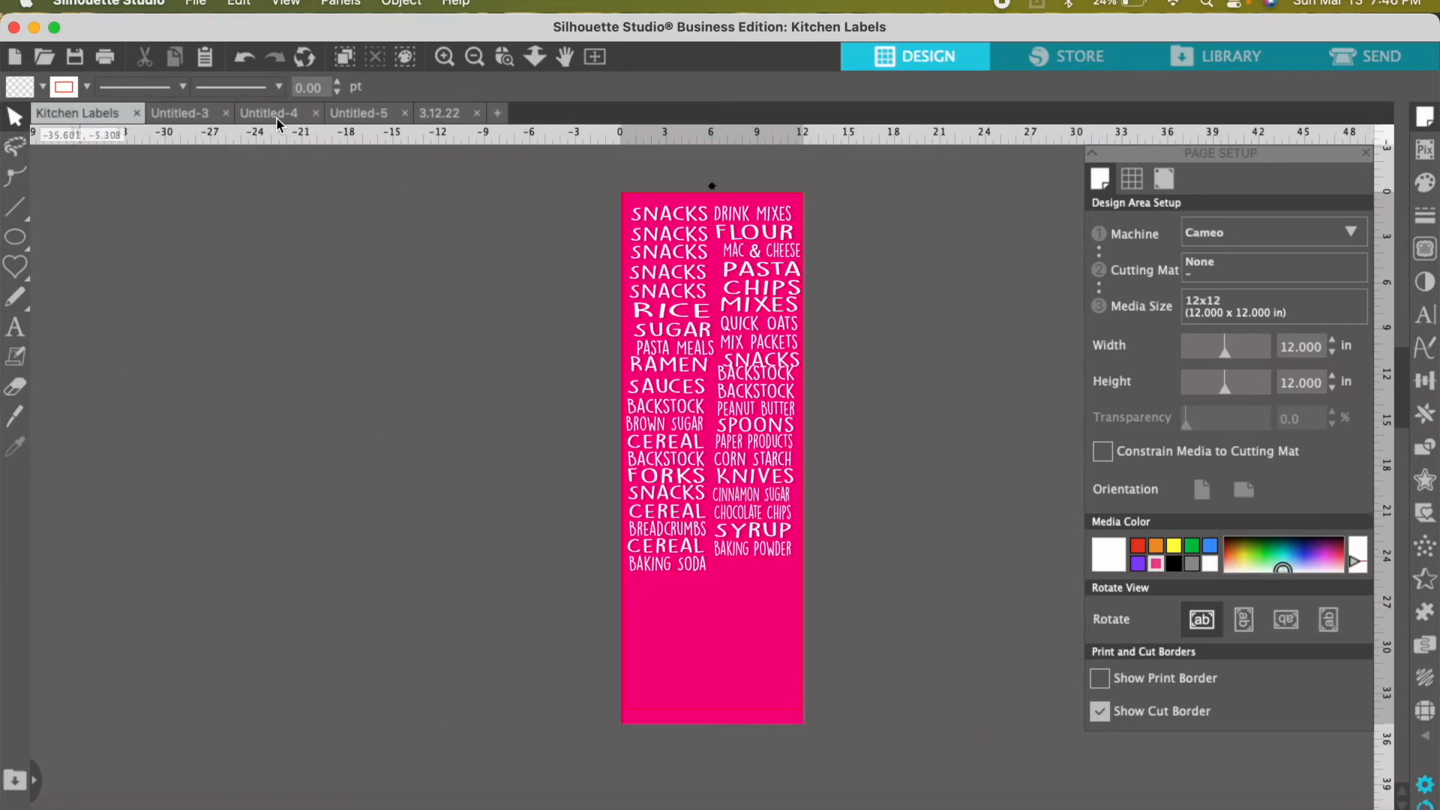
click(281, 114)
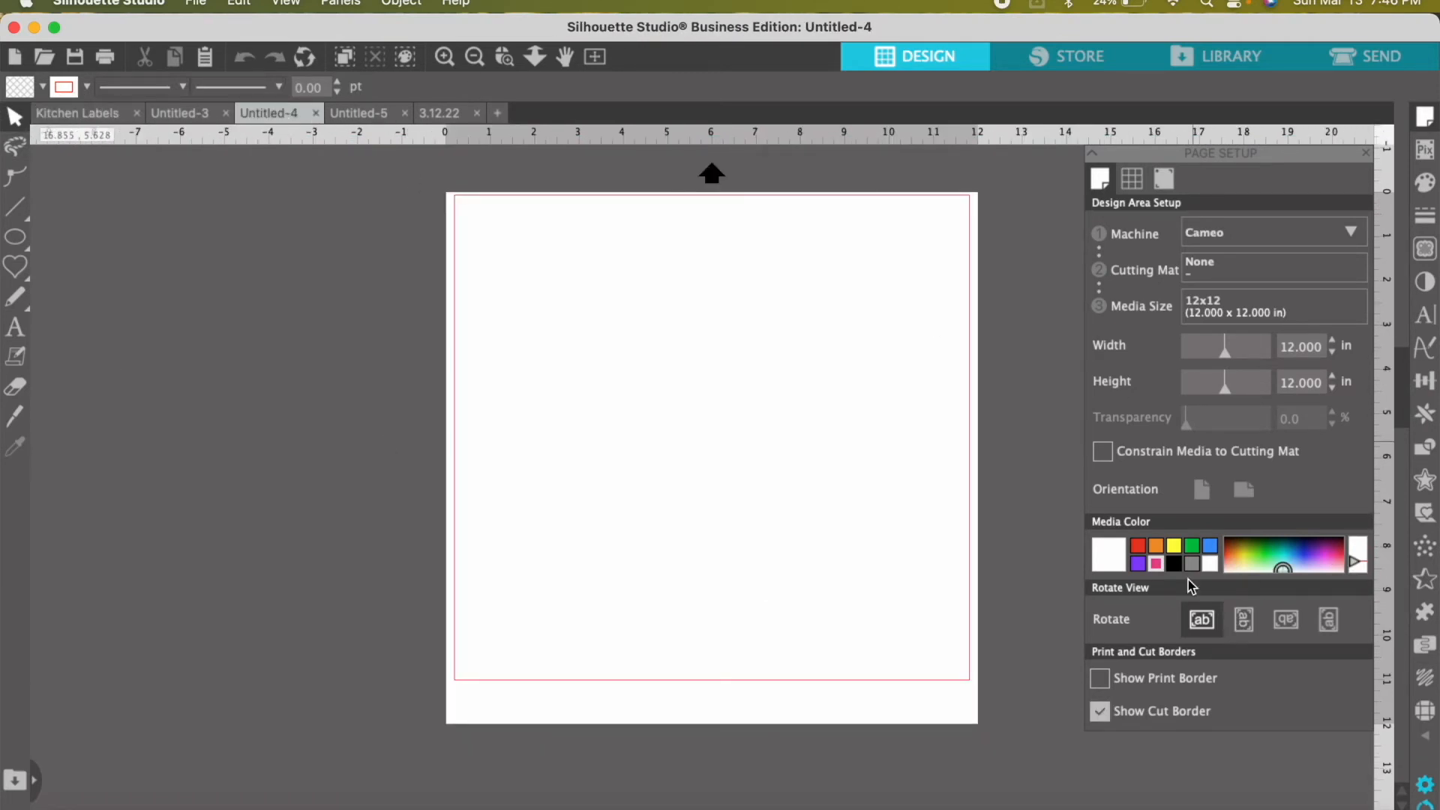
click(1115, 564)
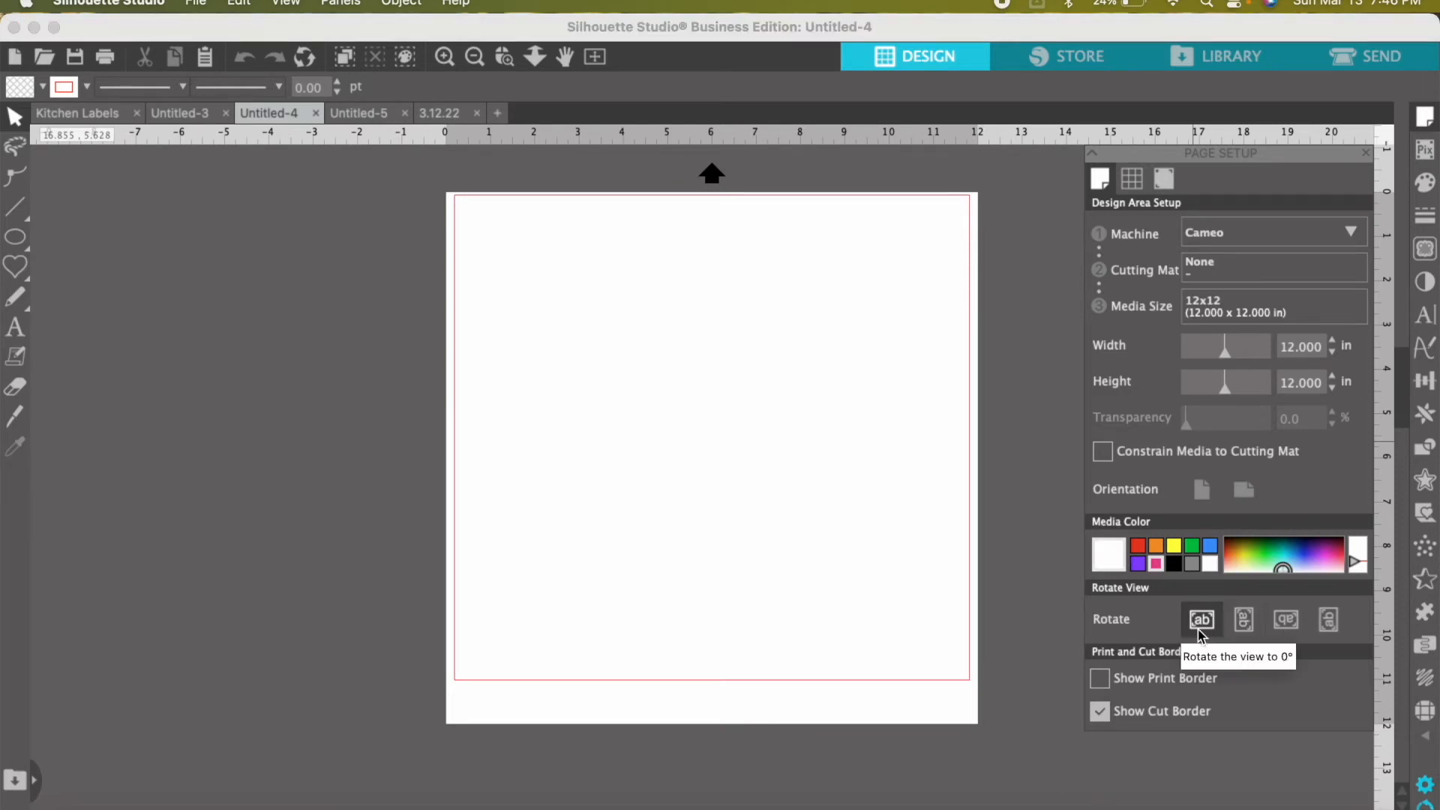
click(1243, 619)
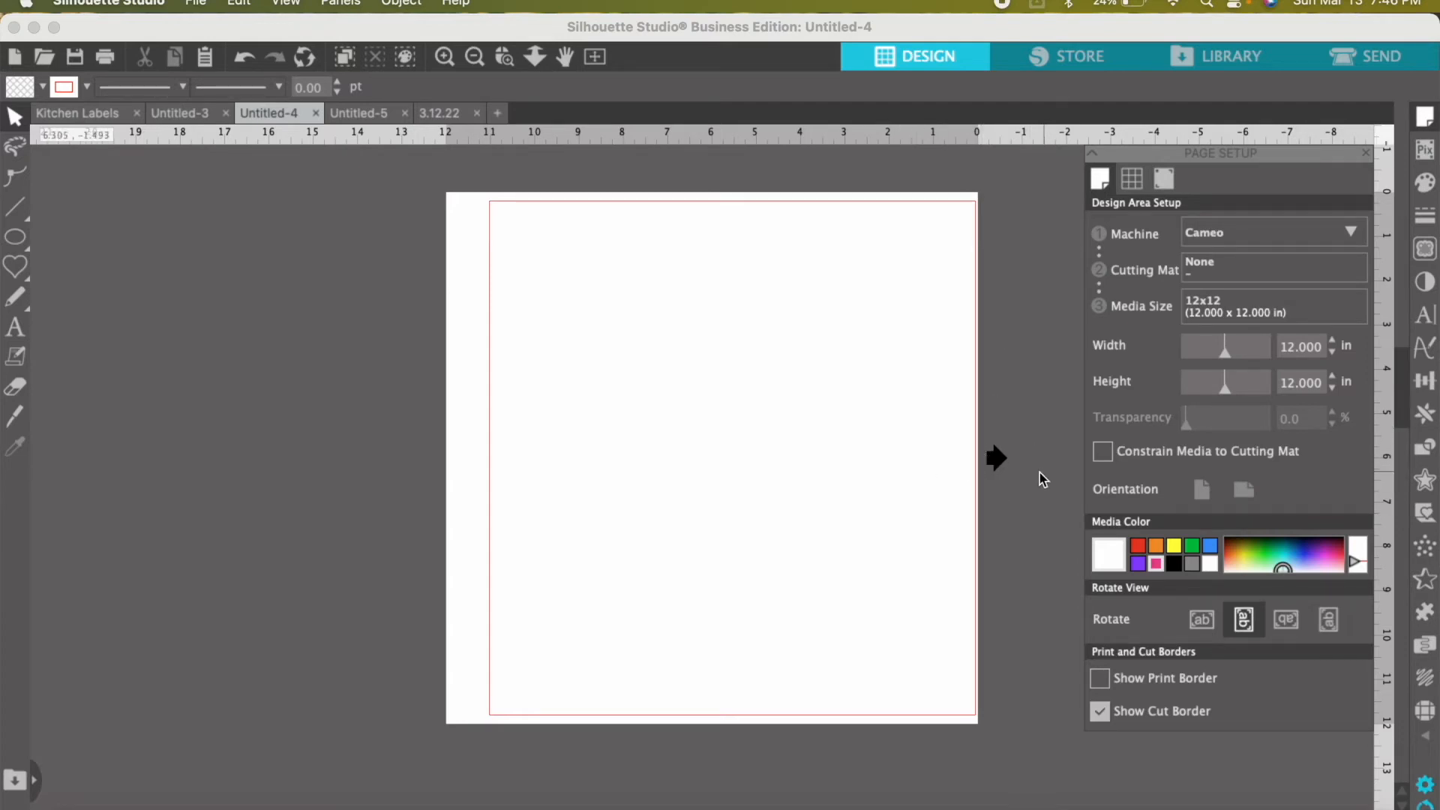
click(1286, 620)
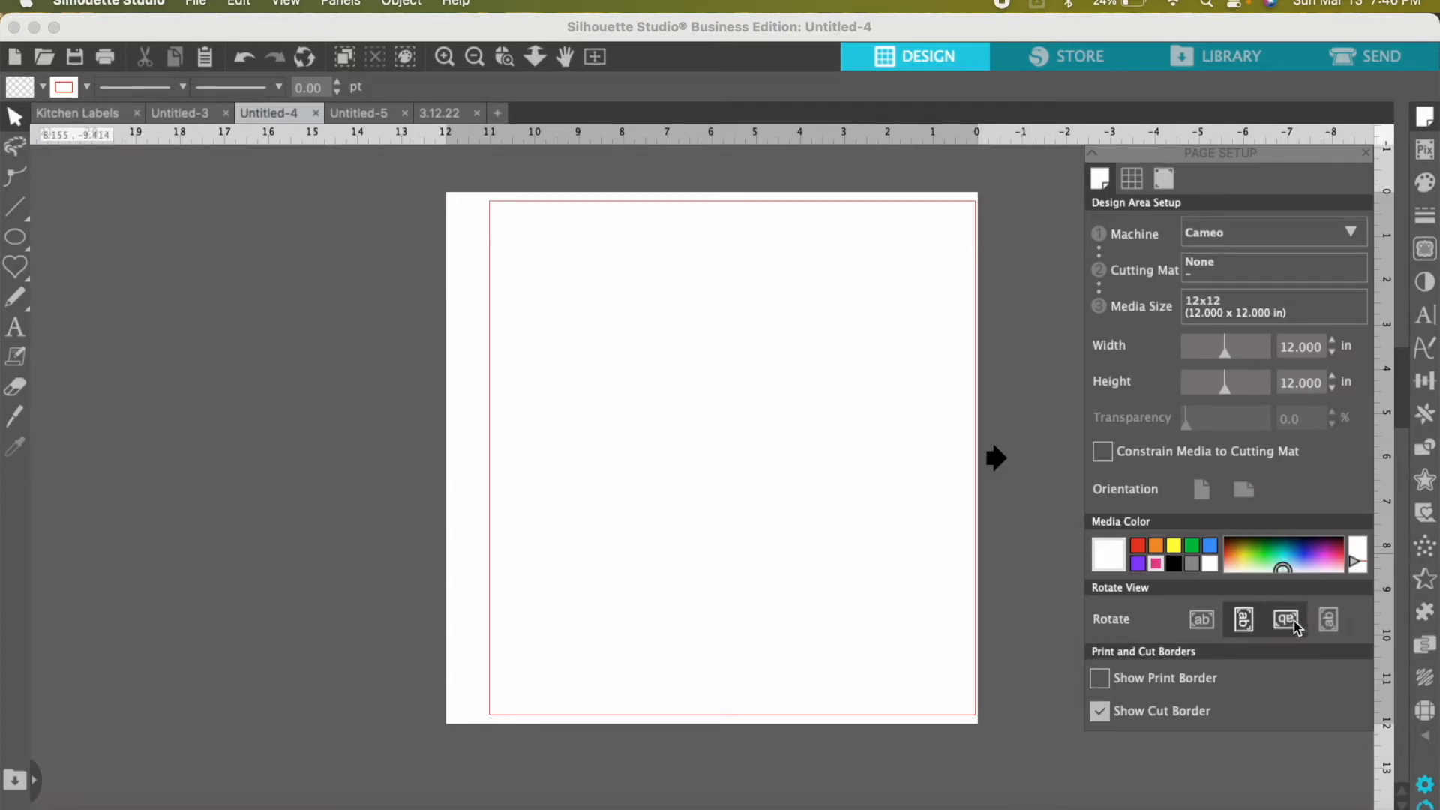
click(1340, 630)
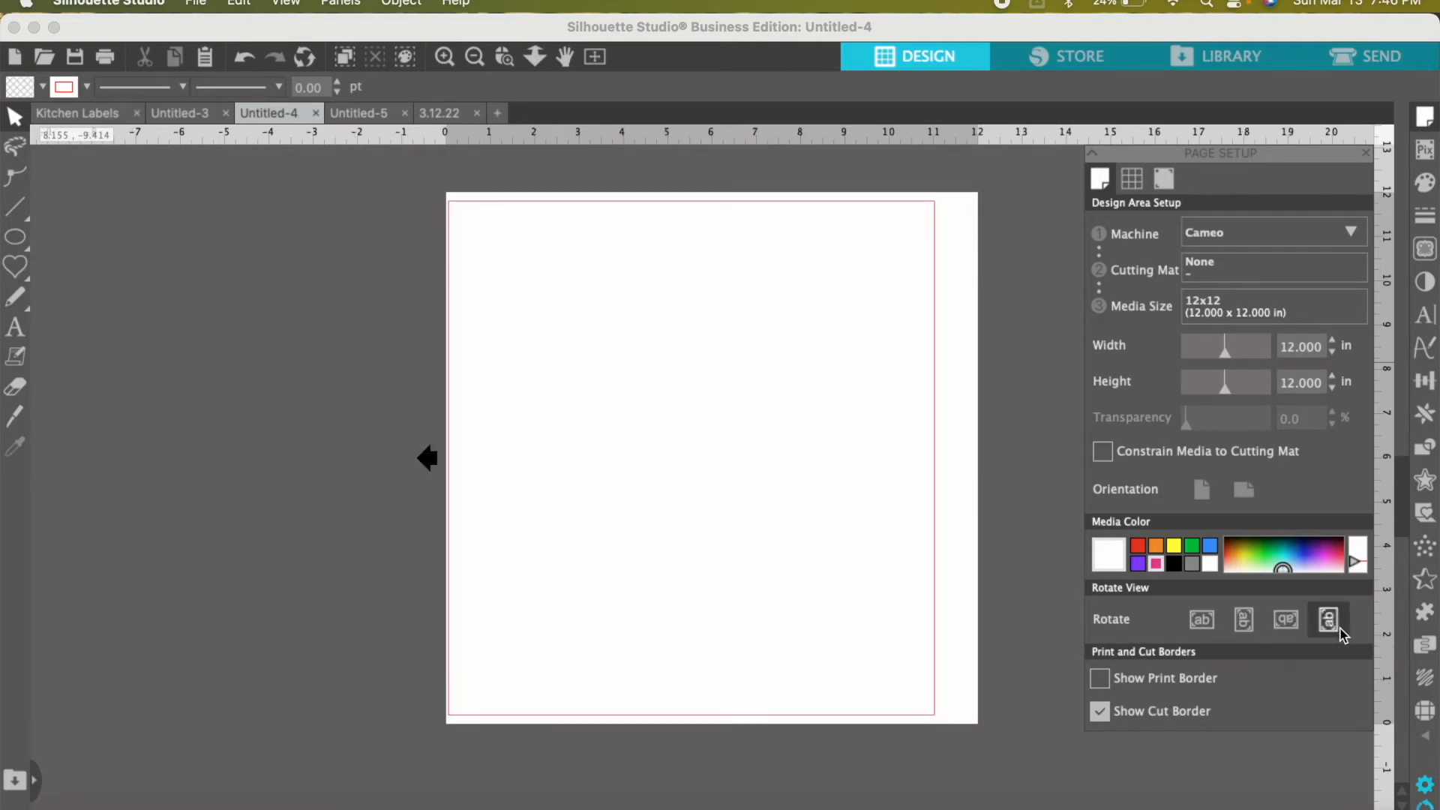
- Show the print border on the Untitled-4 page and hide it again
click(1101, 679)
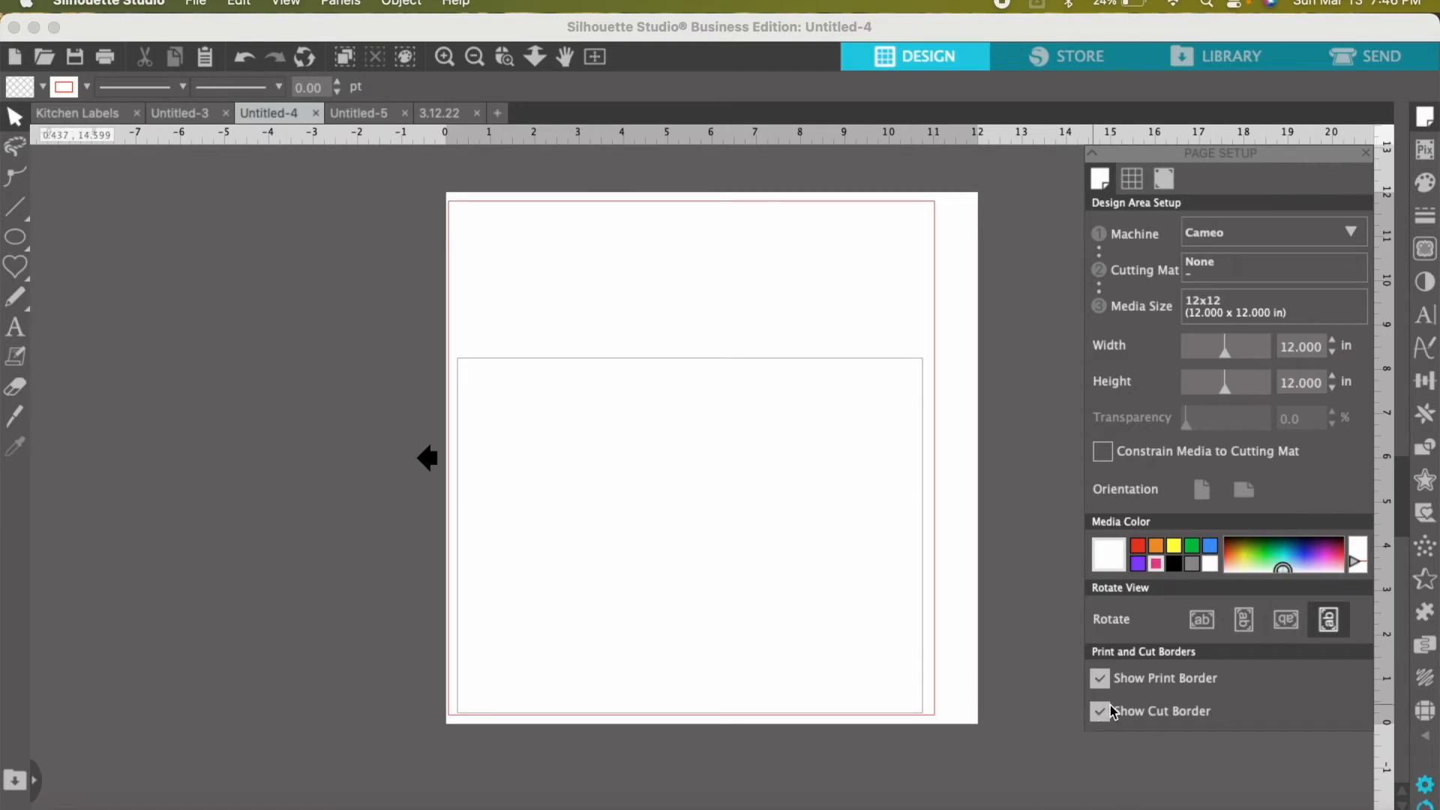
click(1101, 679)
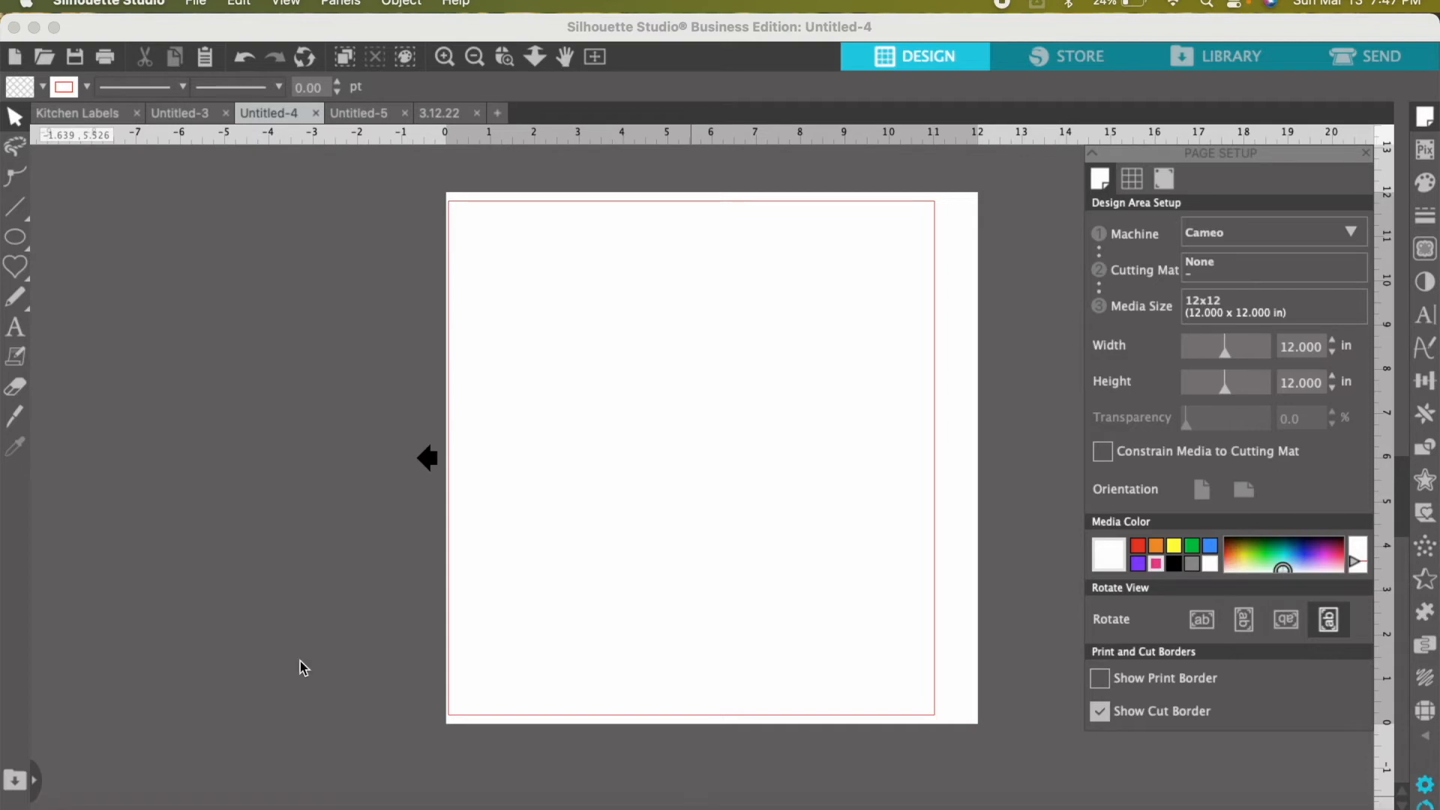
click(183, 117)
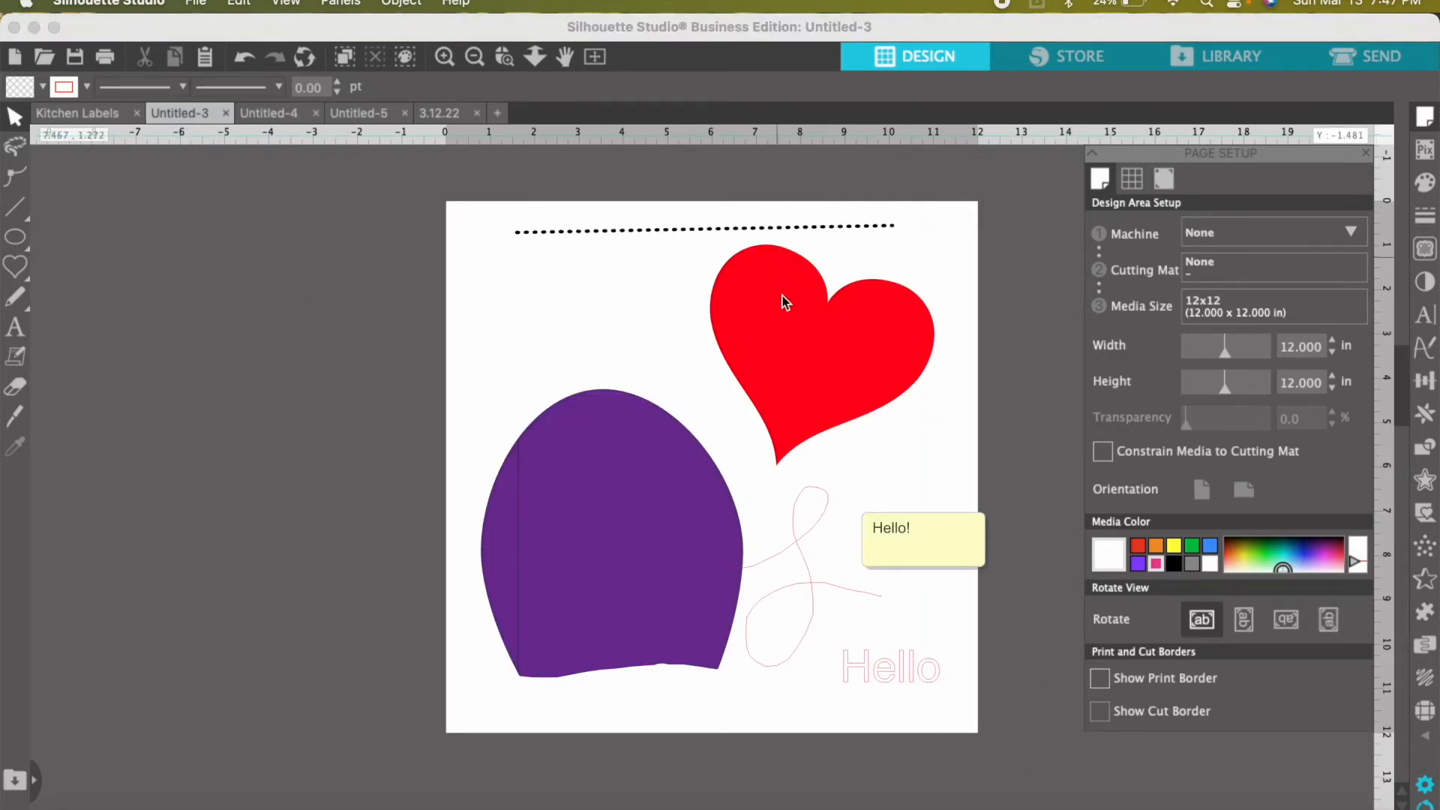
click(754, 369)
key(super+space)
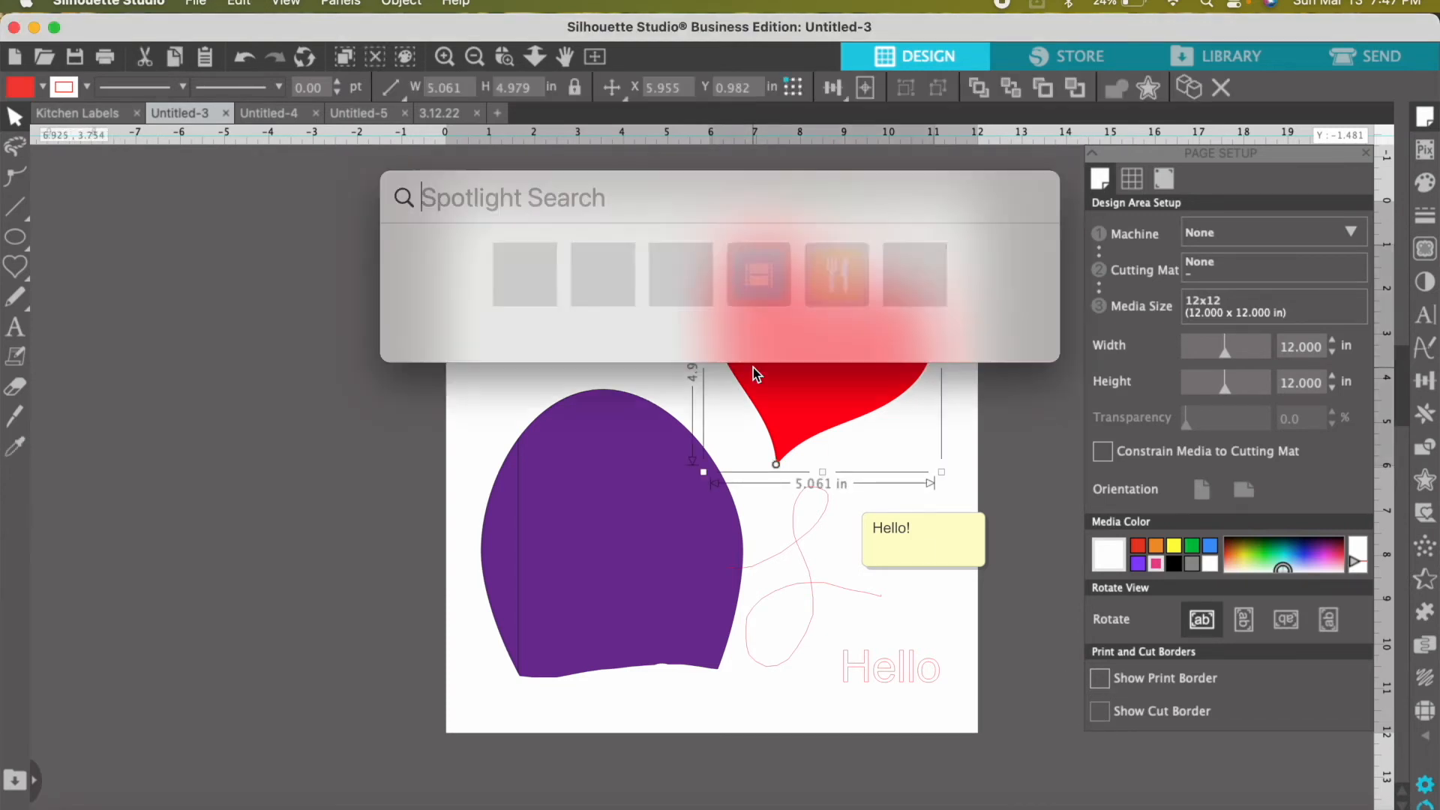
click(376, 498)
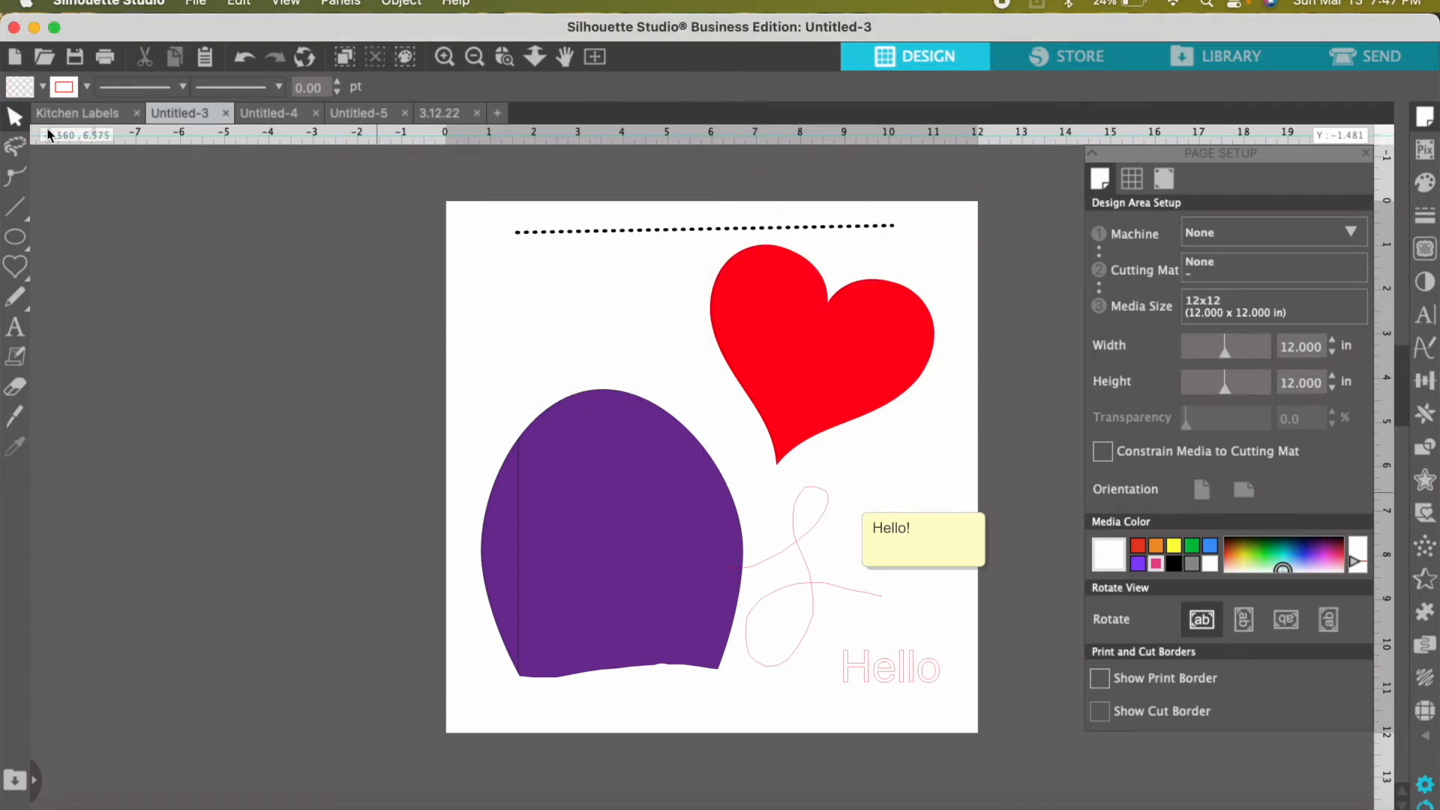
- In Untitled-4, draw a heart about 11.8 by 11.6 in and place it over most of the page
click(272, 115)
click(16, 245)
click(17, 269)
drag(48, 267, 382, 509)
click(15, 117)
click(338, 294)
drag(338, 294, 913, 463)
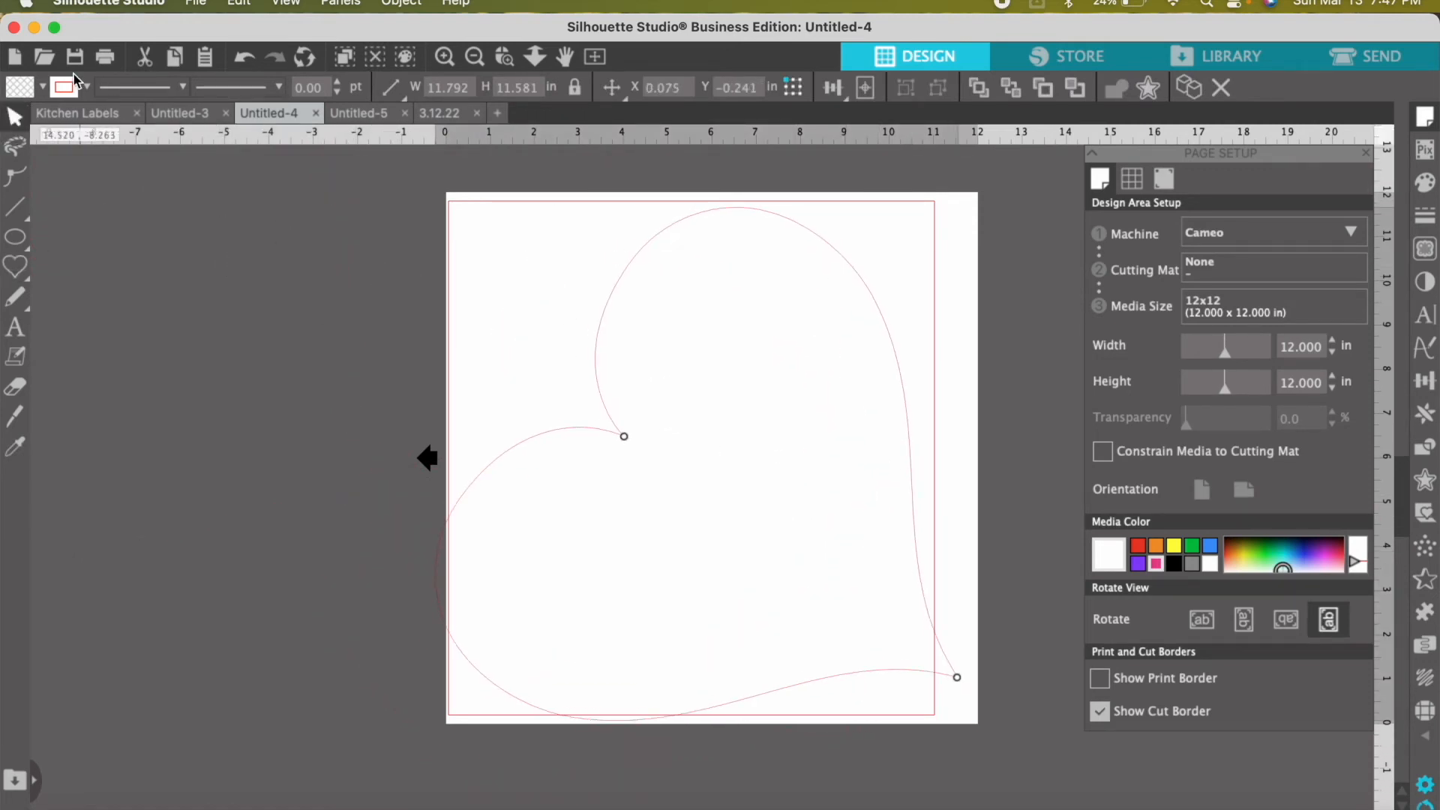
- Fill the large heart on the Untitled-4 page with bright pink and deselect it
click(42, 85)
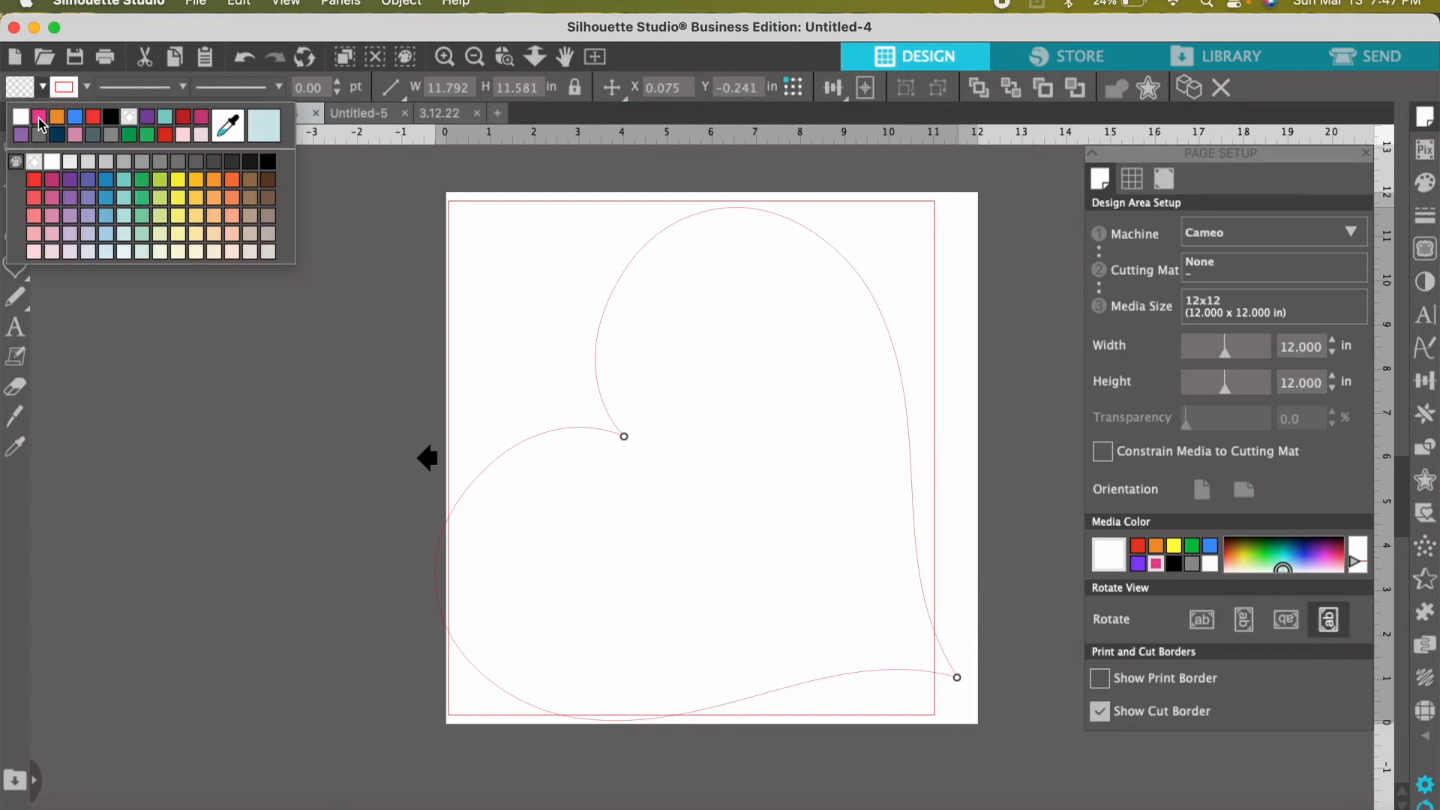
click(38, 118)
click(221, 416)
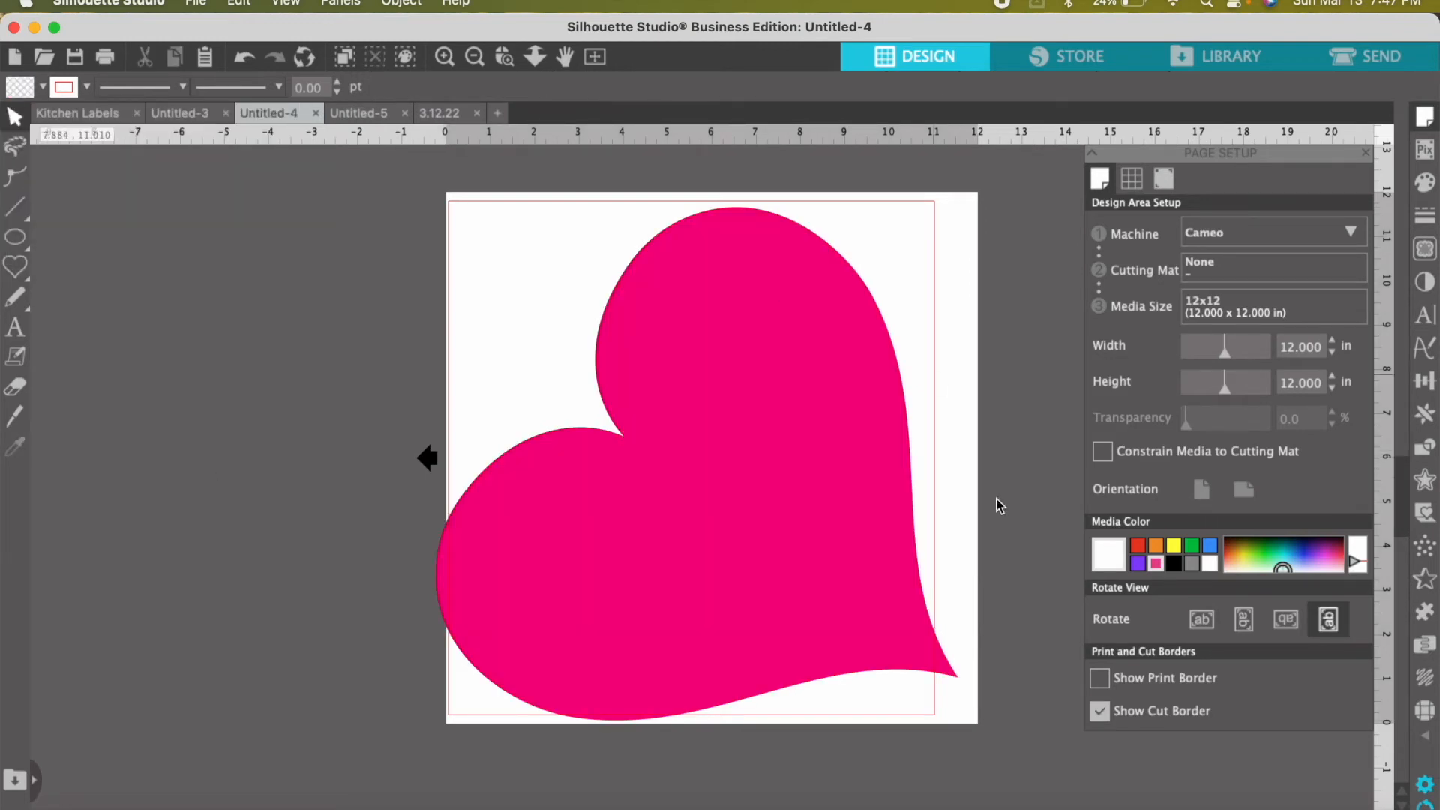
- Enlarge the pink heart to about 13.6 by 13.4 in and rotate it so its point faces down
drag(898, 465, 949, 677)
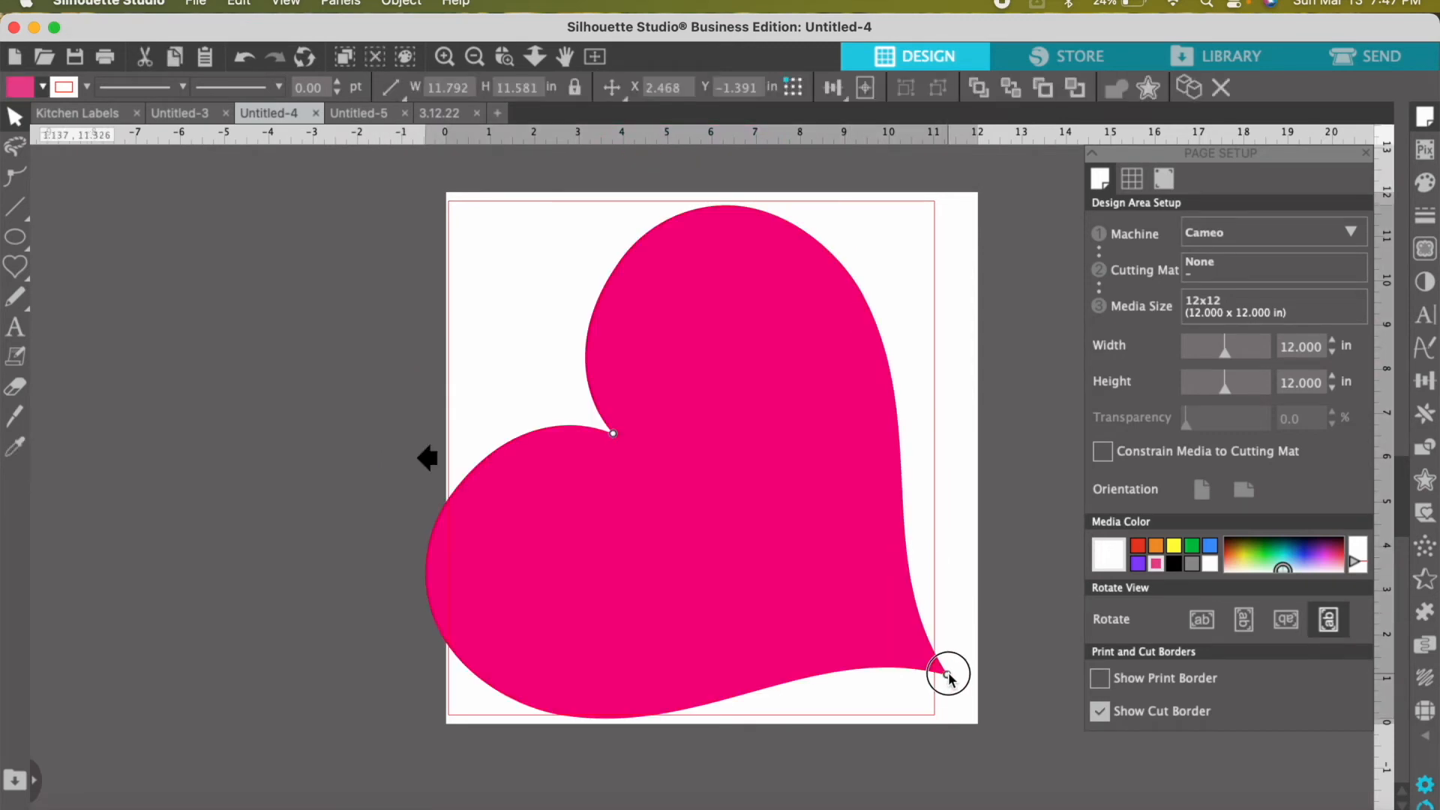
click(687, 447)
drag(419, 731, 312, 780)
drag(646, 642, 609, 618)
drag(623, 176, 822, 302)
- Shrink the pink heart to about 4.7 by 4.6 in and place it on the page inside the cut border
drag(757, 379, 308, 492)
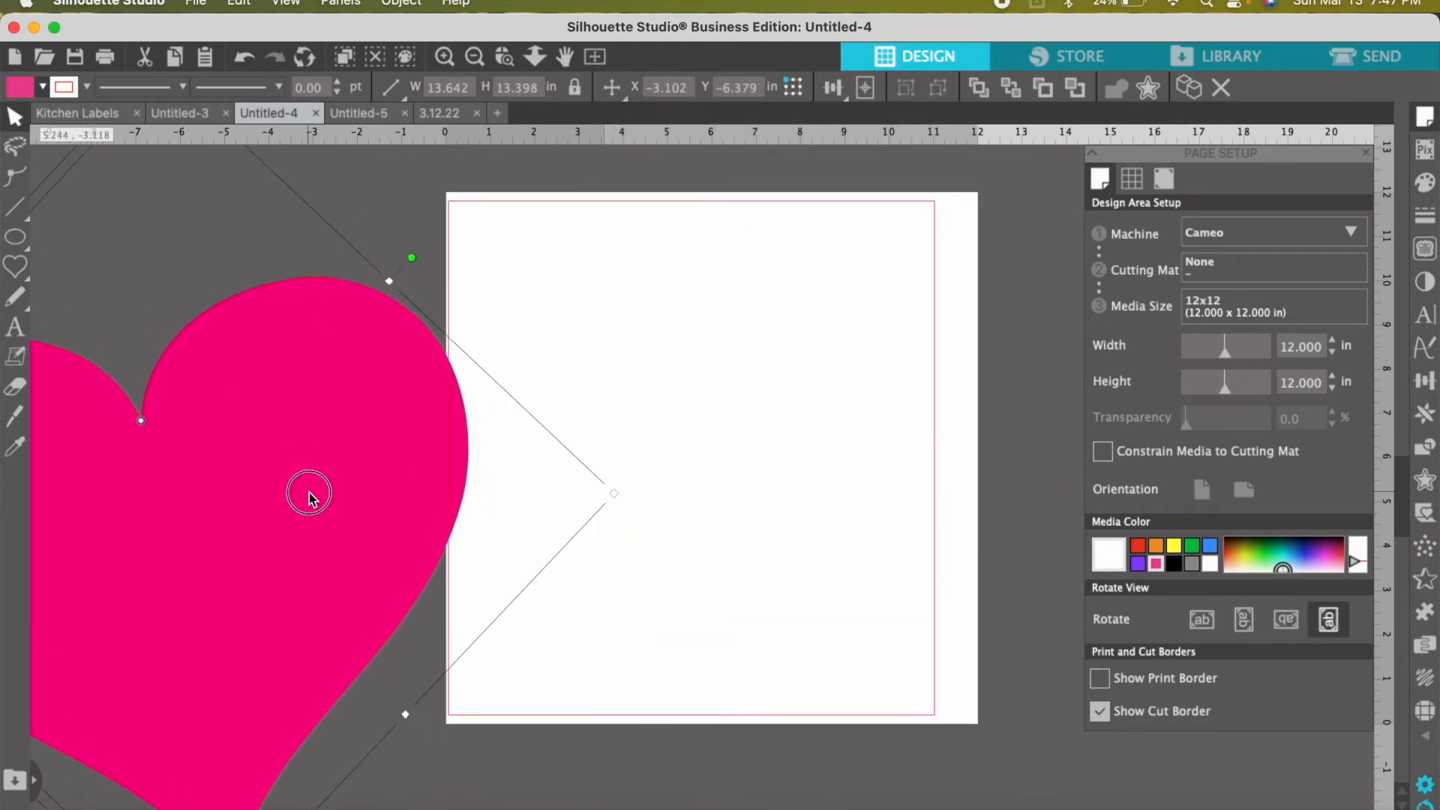
drag(138, 495, 437, 428)
drag(616, 384, 545, 463)
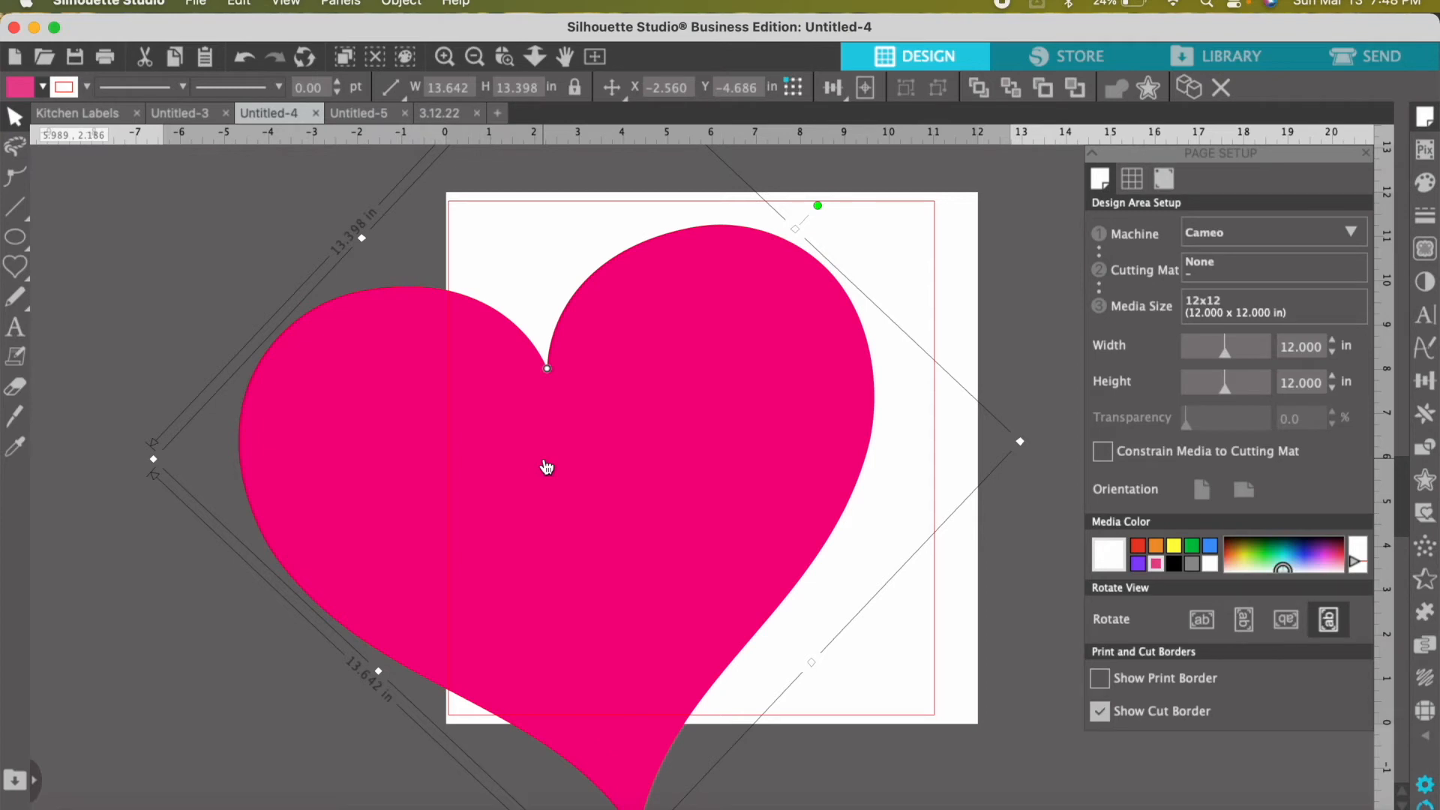
drag(1022, 441, 473, 469)
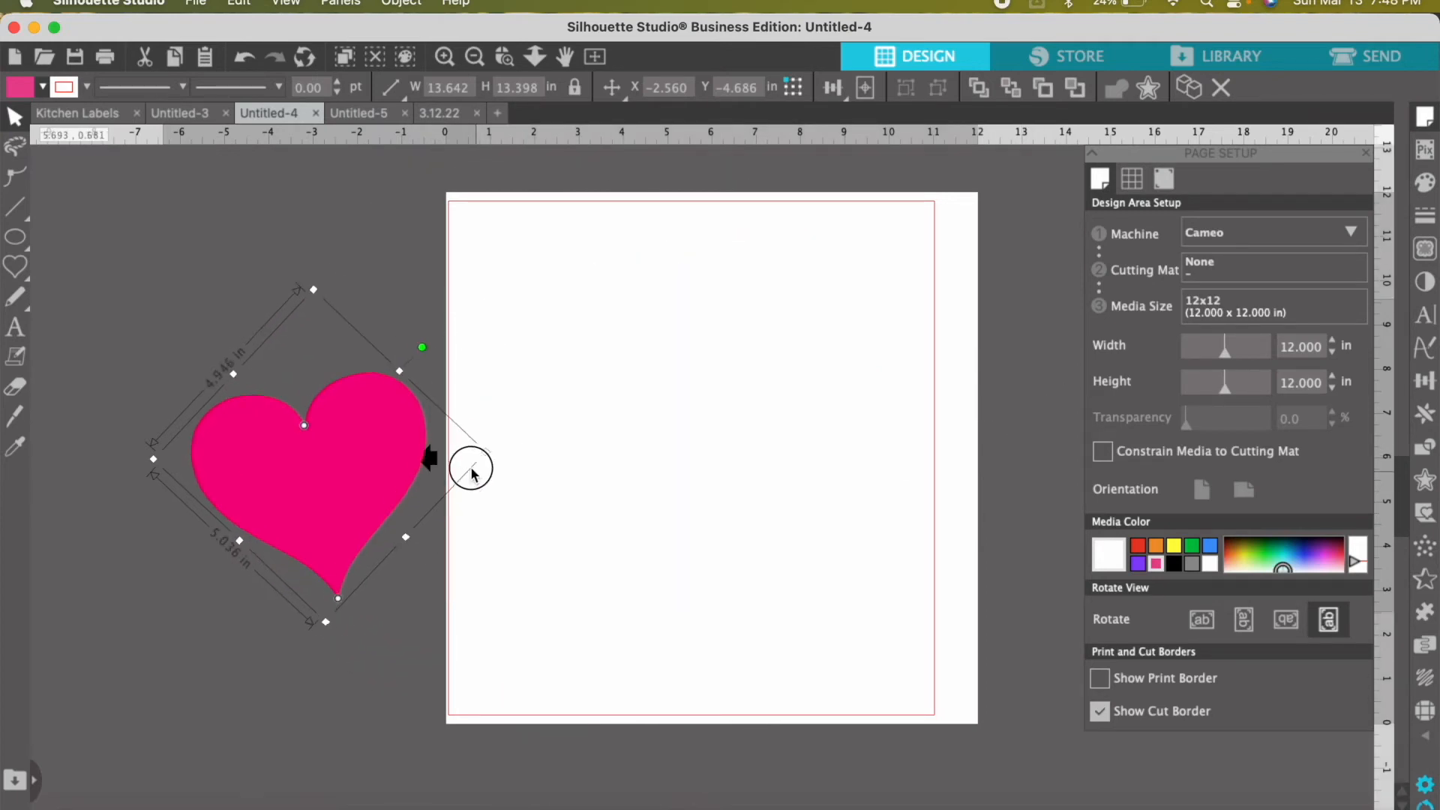
drag(318, 534, 627, 481)
click(705, 675)
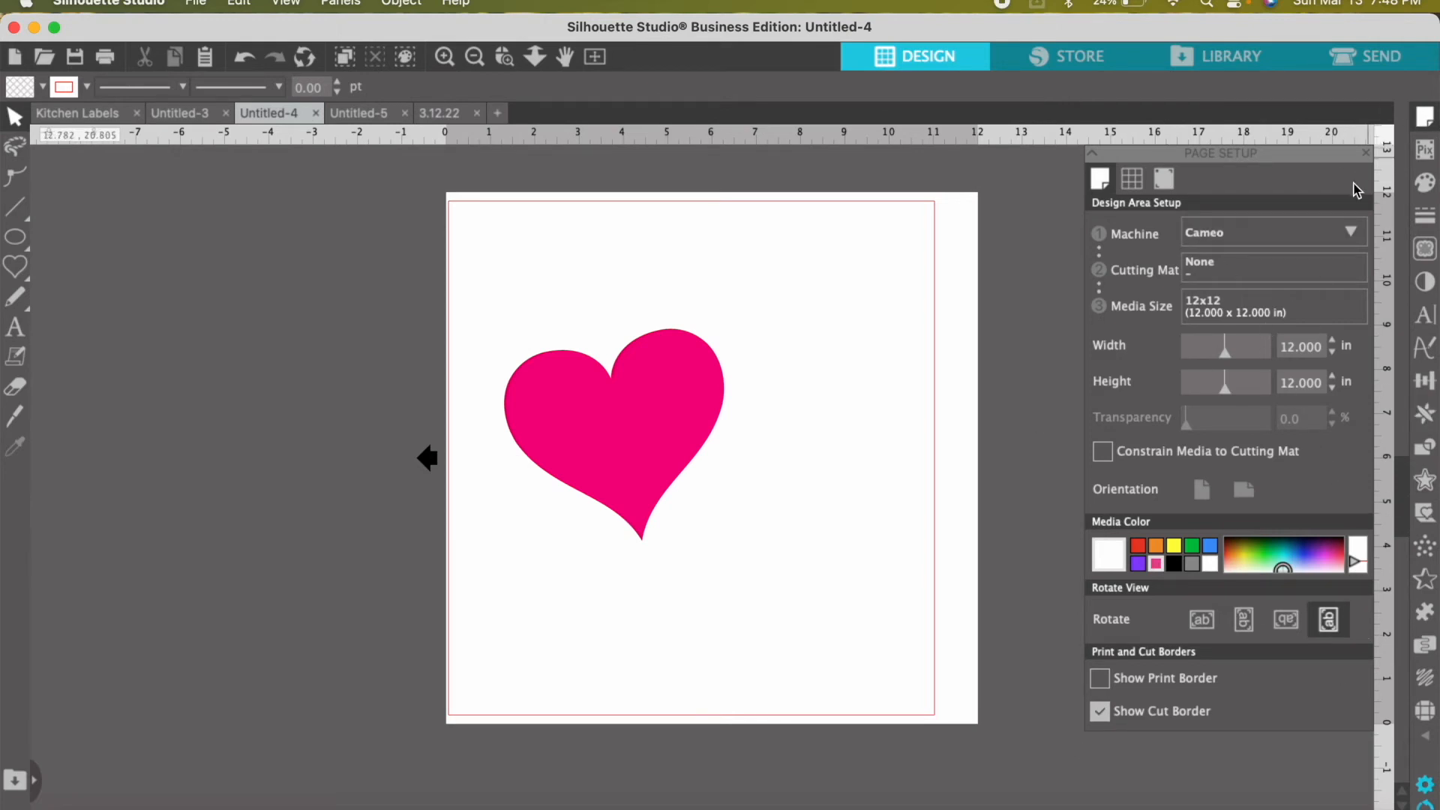
- Close the page setup, then look over the PixScan camera and scanner import options and close them
click(1367, 154)
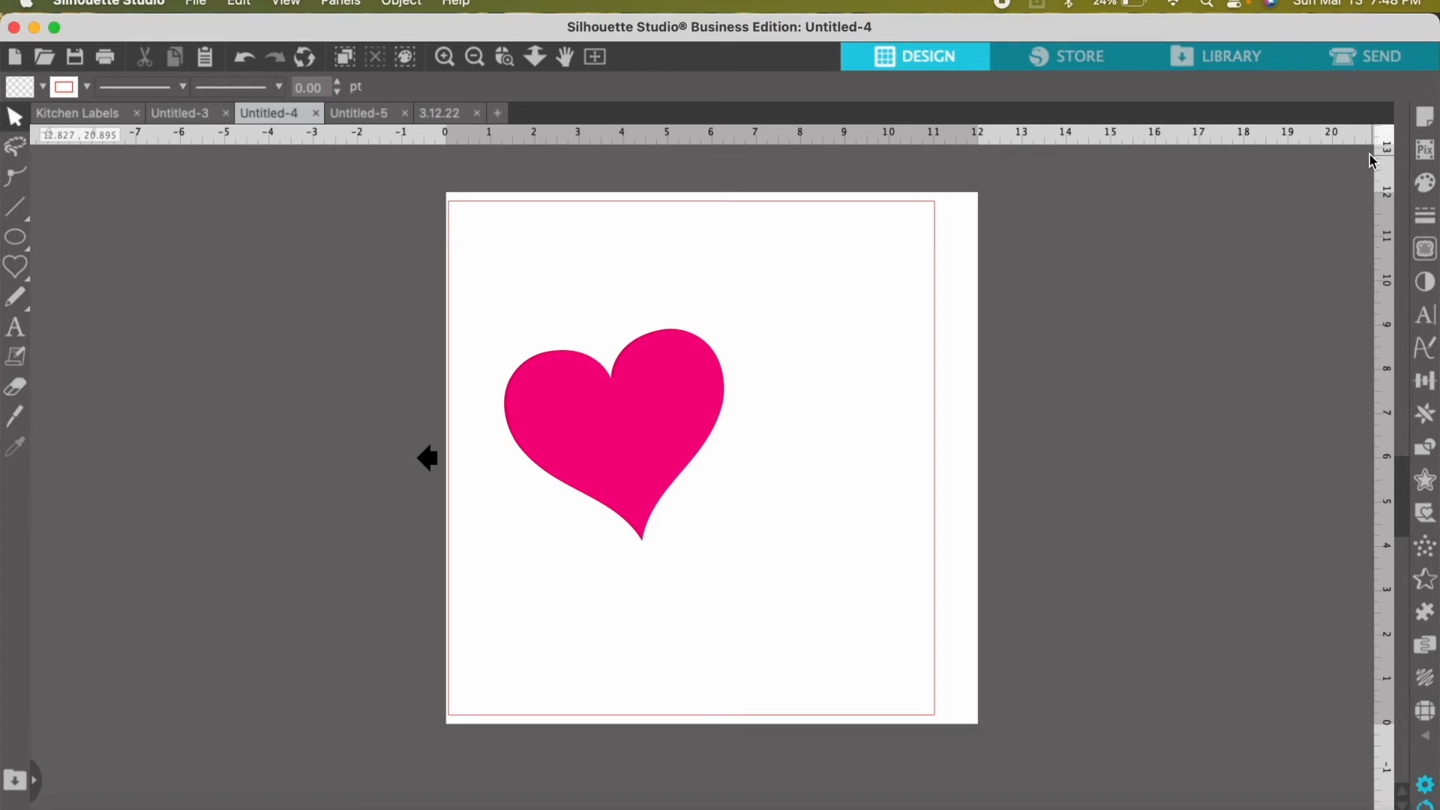
click(1426, 156)
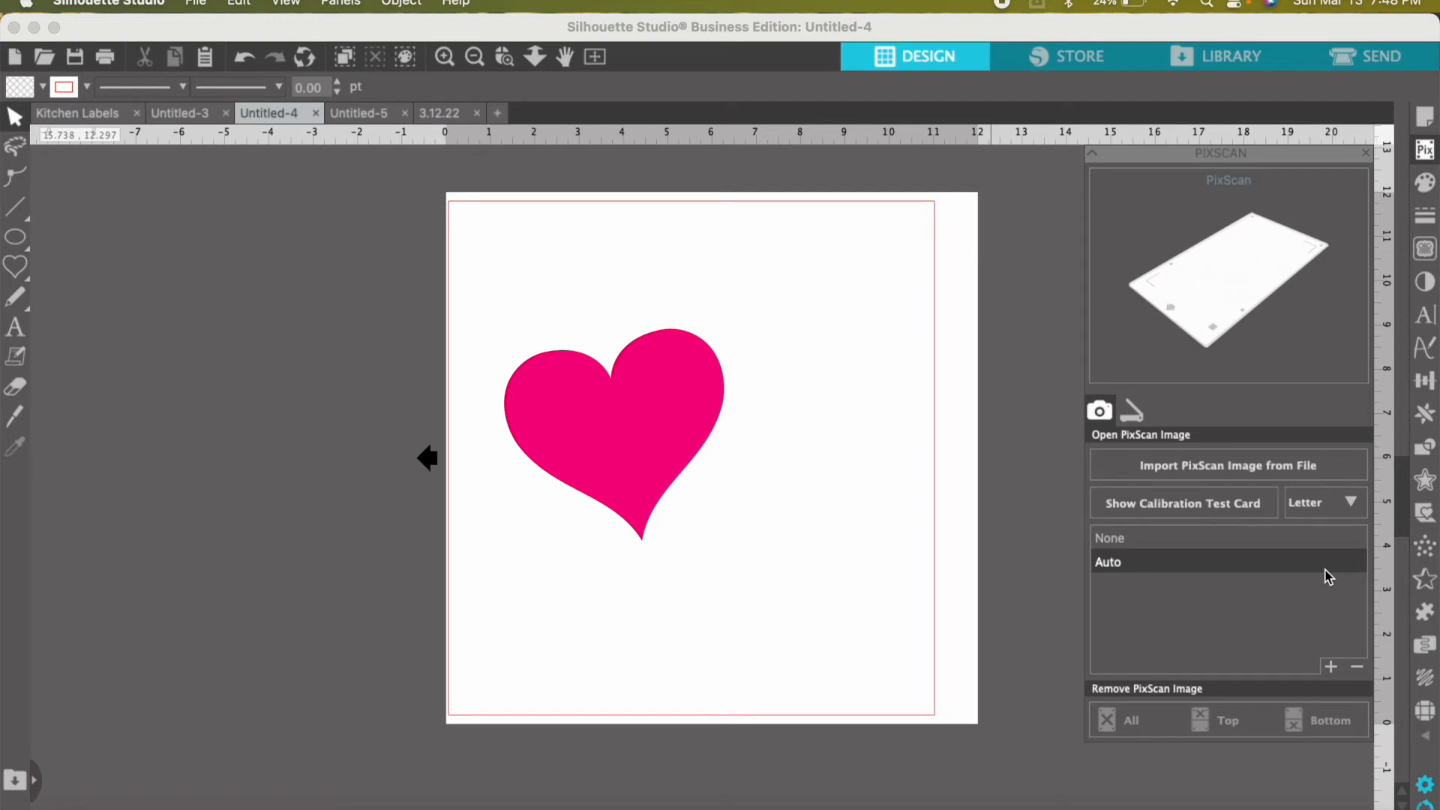
click(1123, 428)
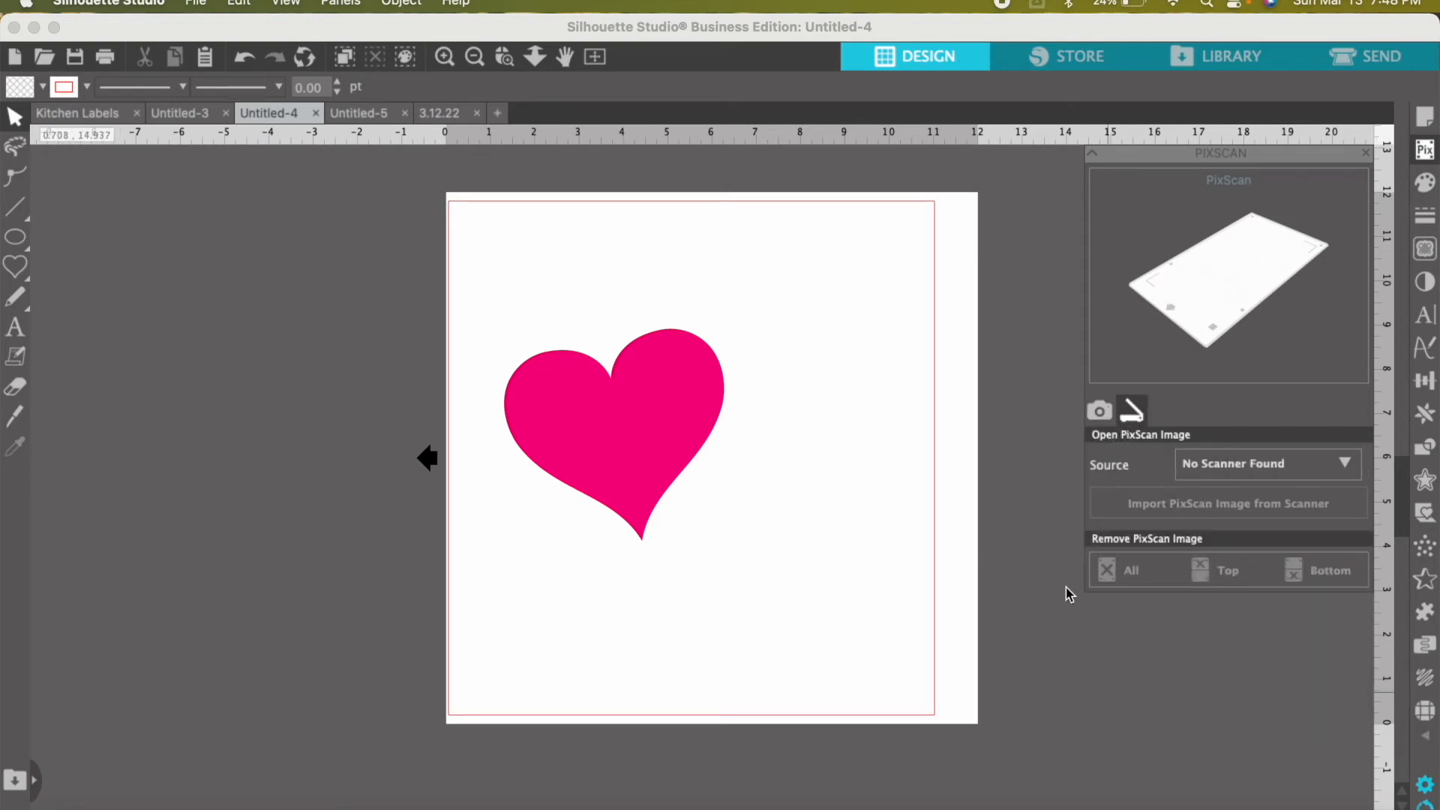
click(1366, 153)
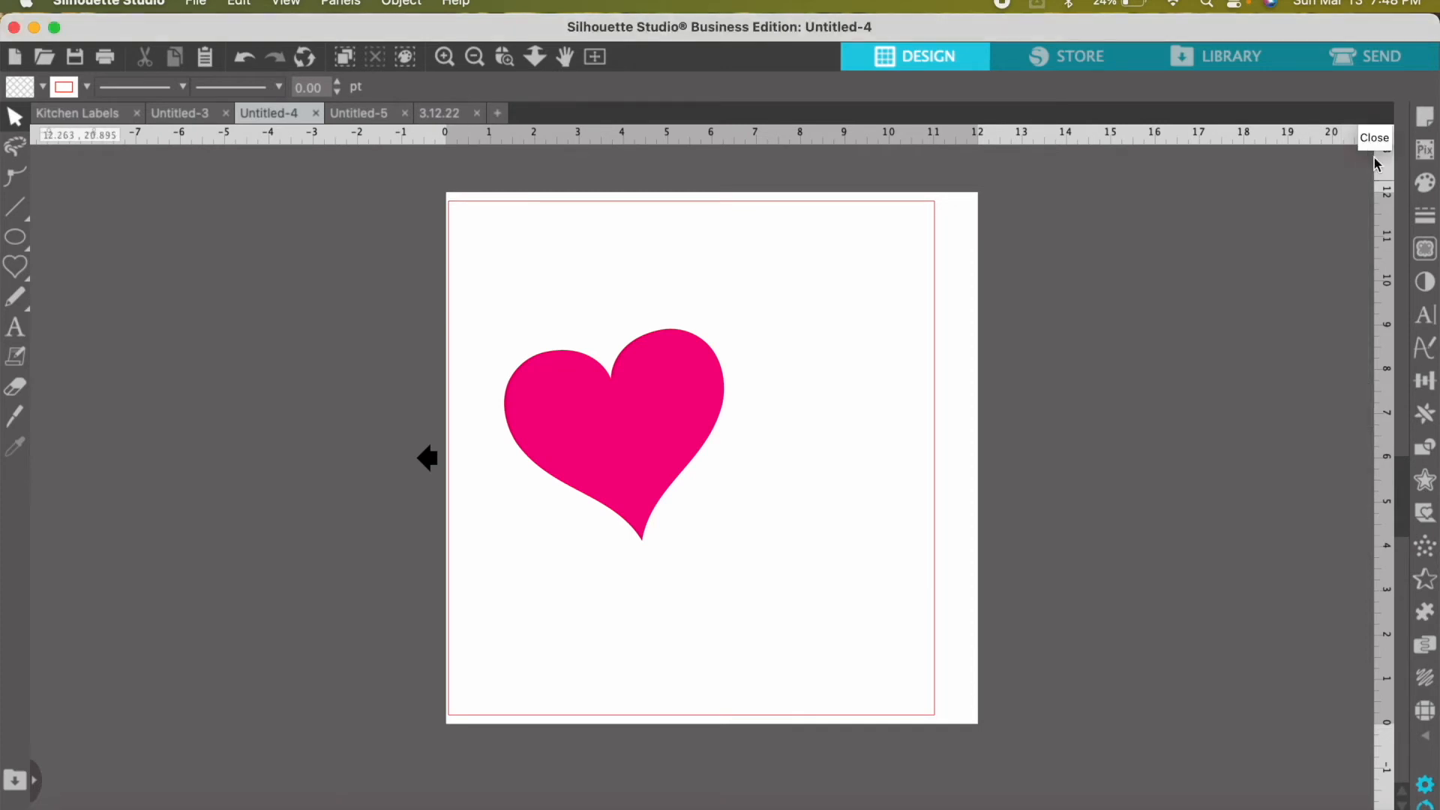
- Open the fill options and recolor the heart with the darker magenta palette color
click(1428, 192)
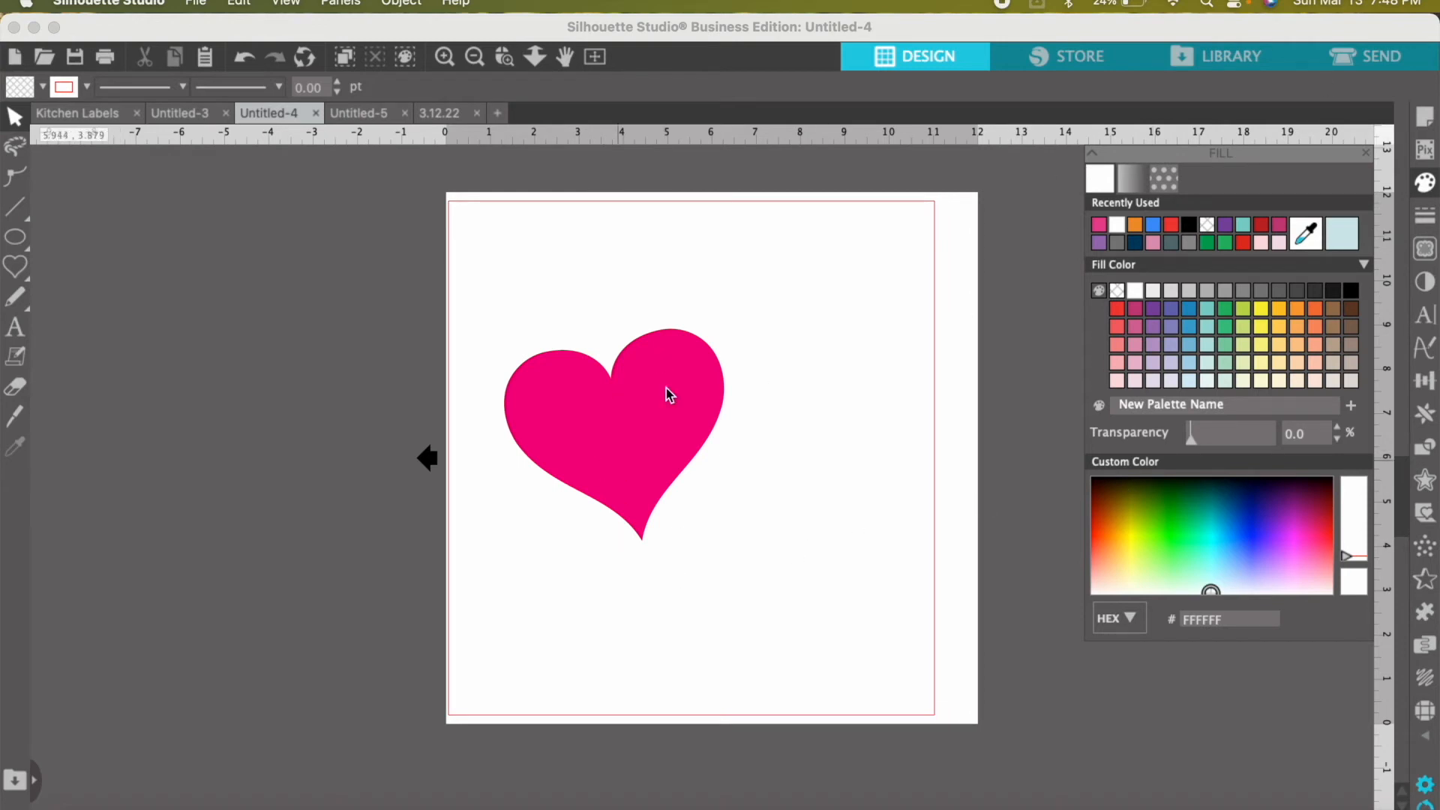
click(533, 410)
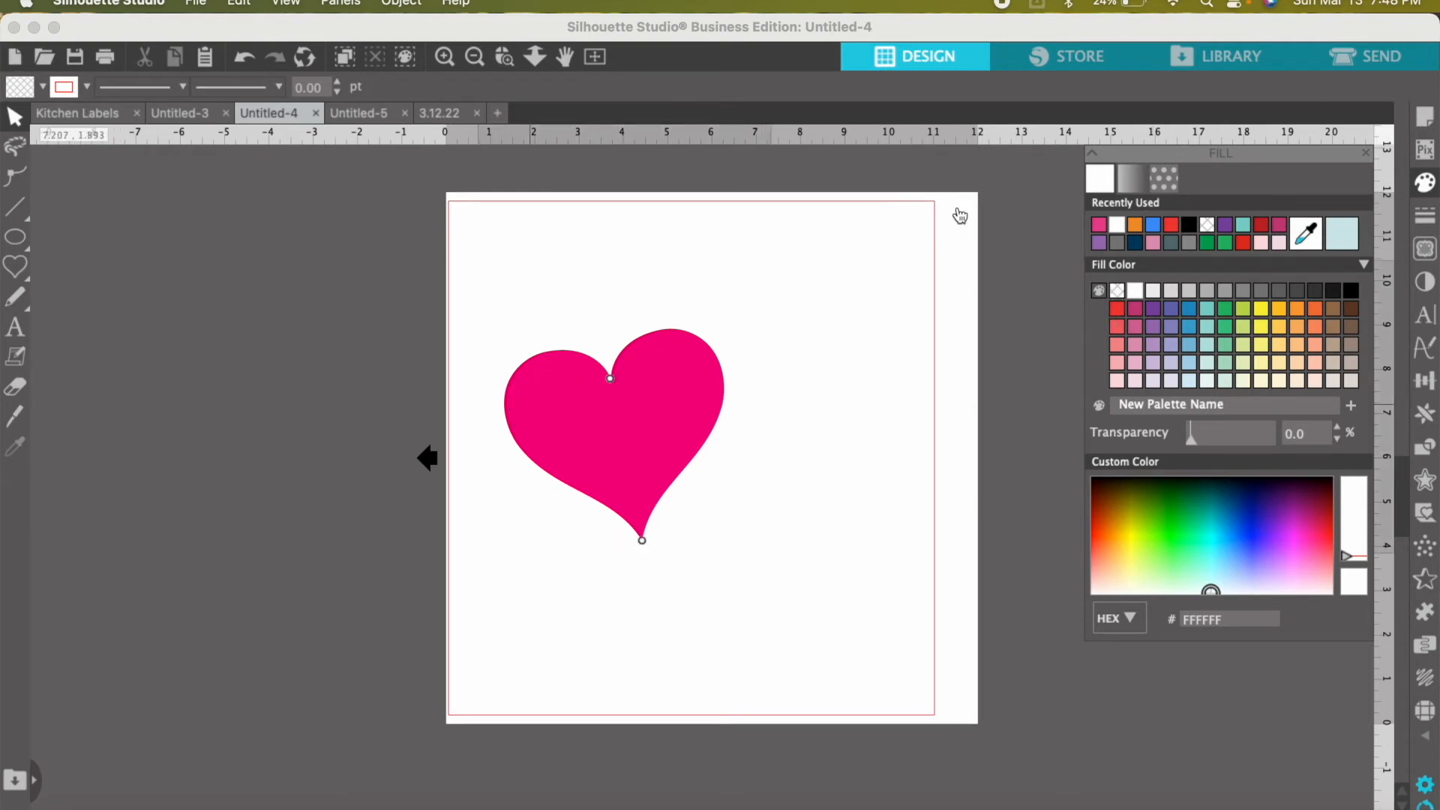
click(1139, 309)
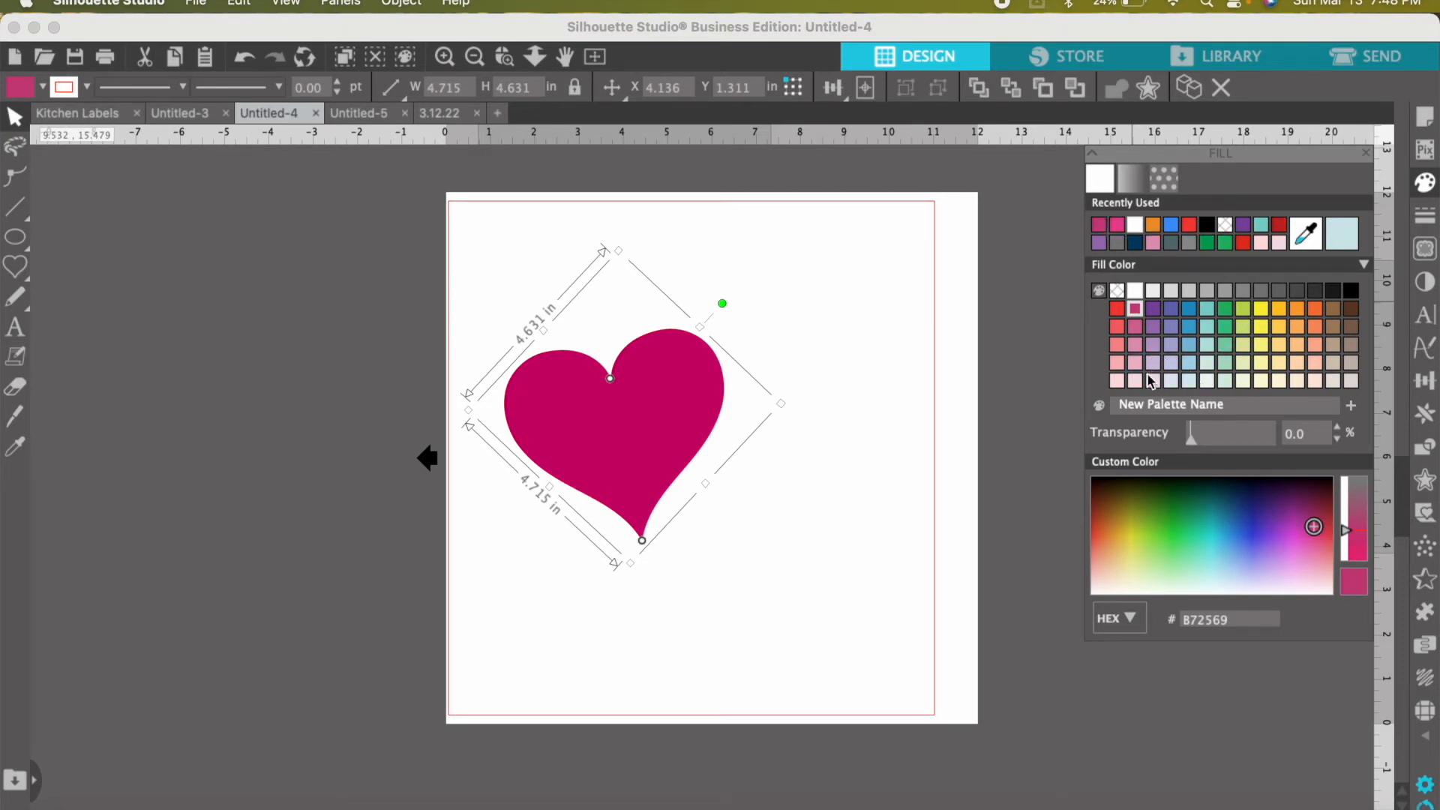
- Try light blue, lavender and green solid fill colors on the heart
click(1189, 379)
click(1154, 363)
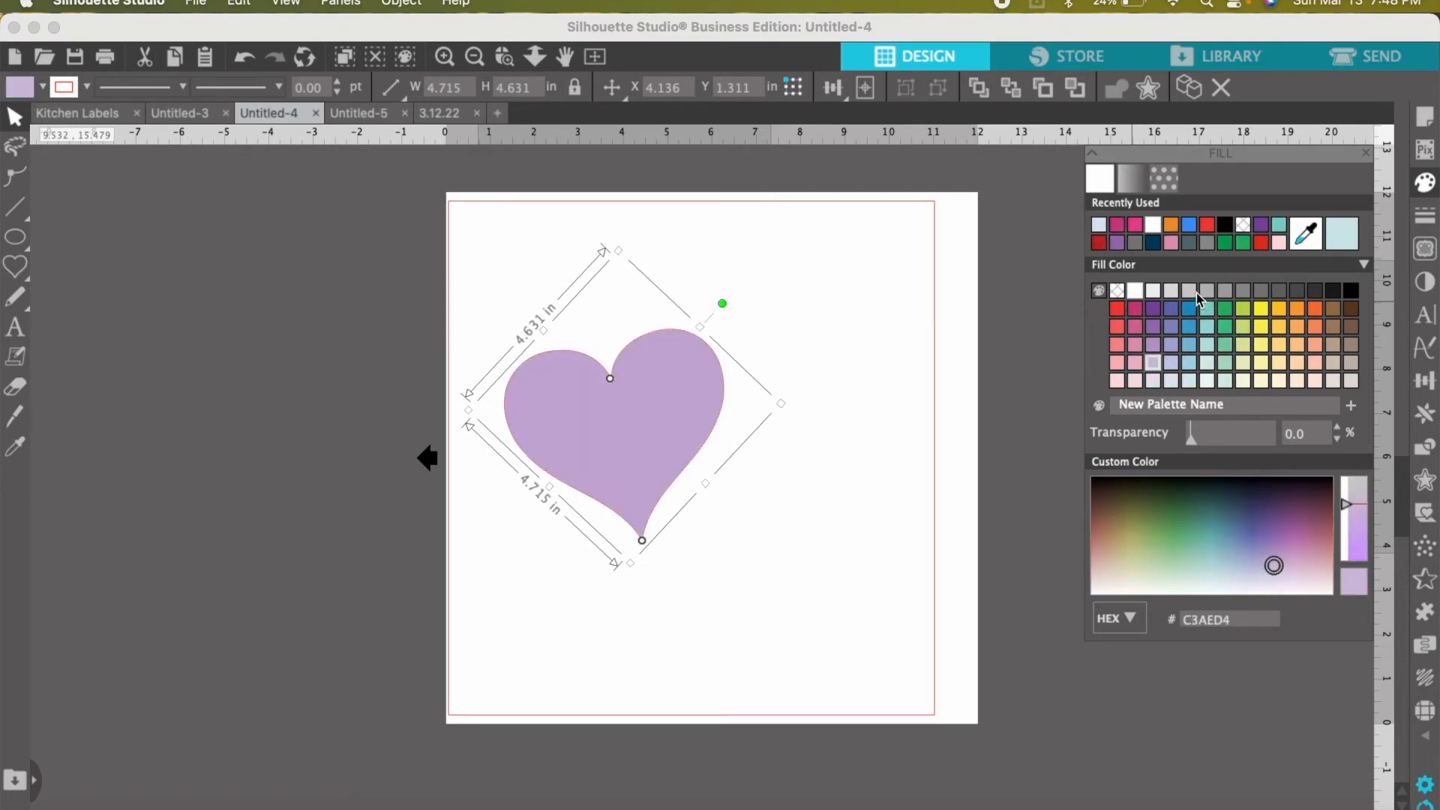
click(1225, 327)
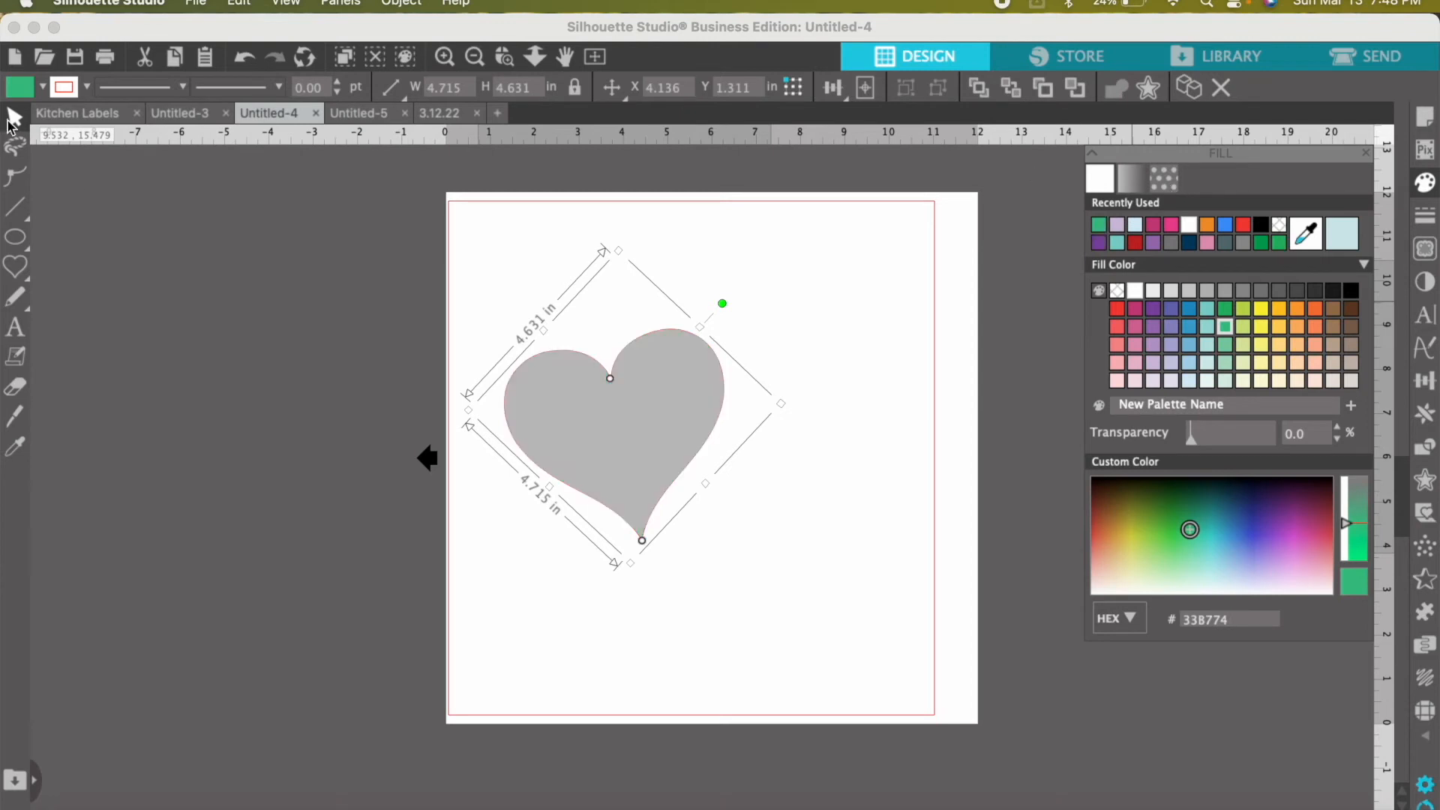
- Try the cloudy sky and black-and-white diamond pattern fills on the heart, settling on the pink and gray argyle pattern
click(1169, 176)
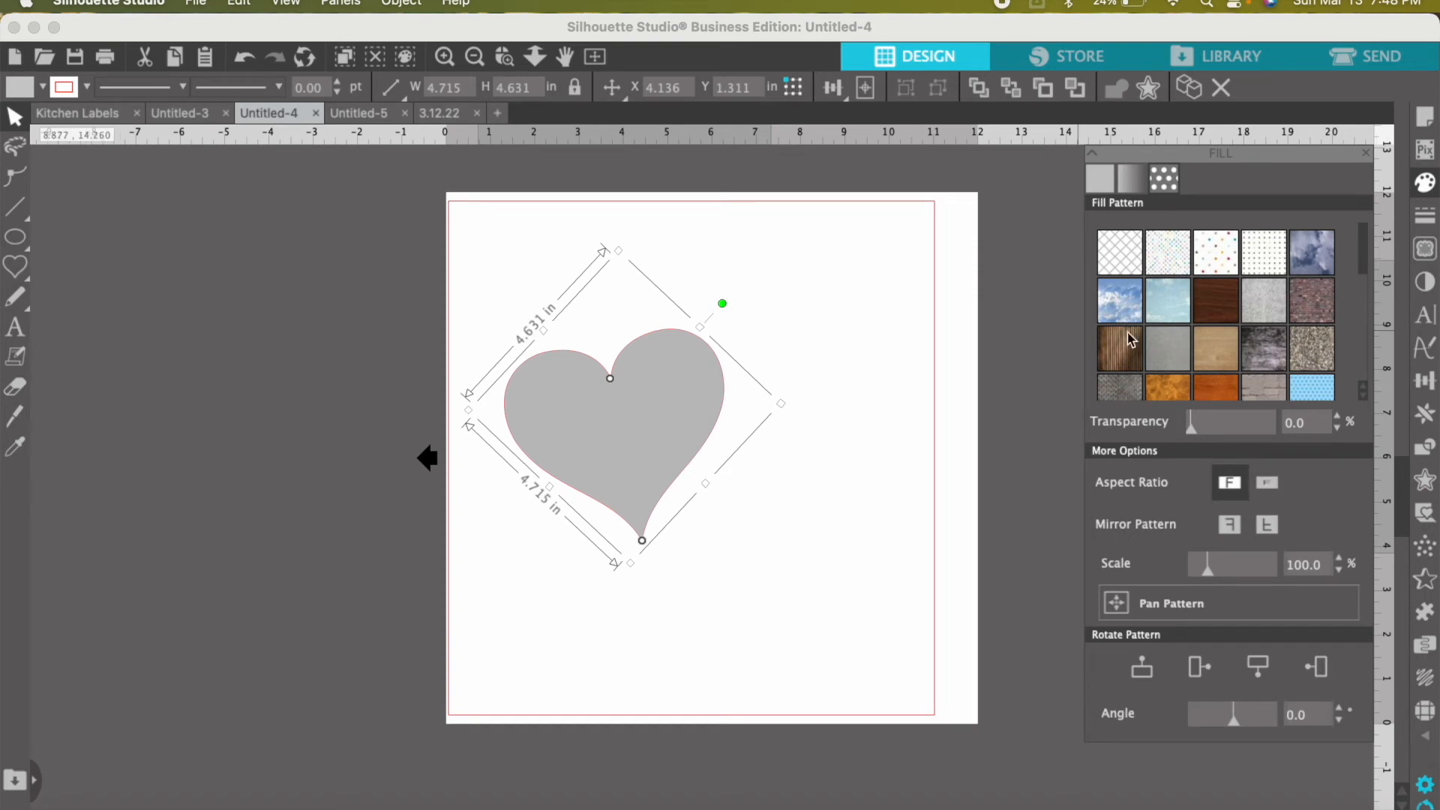
click(1116, 302)
scroll(1204, 329, down, 5)
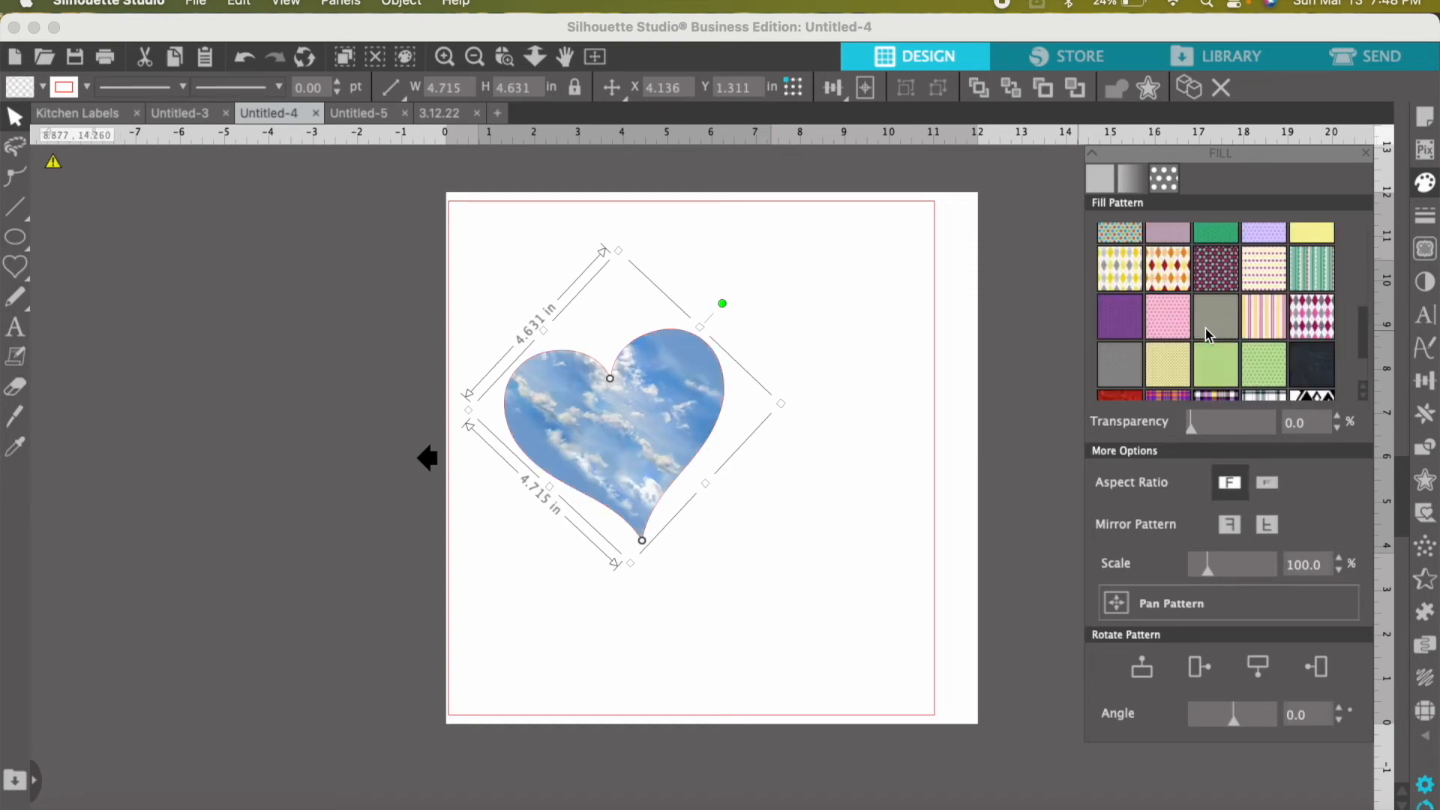
click(1320, 360)
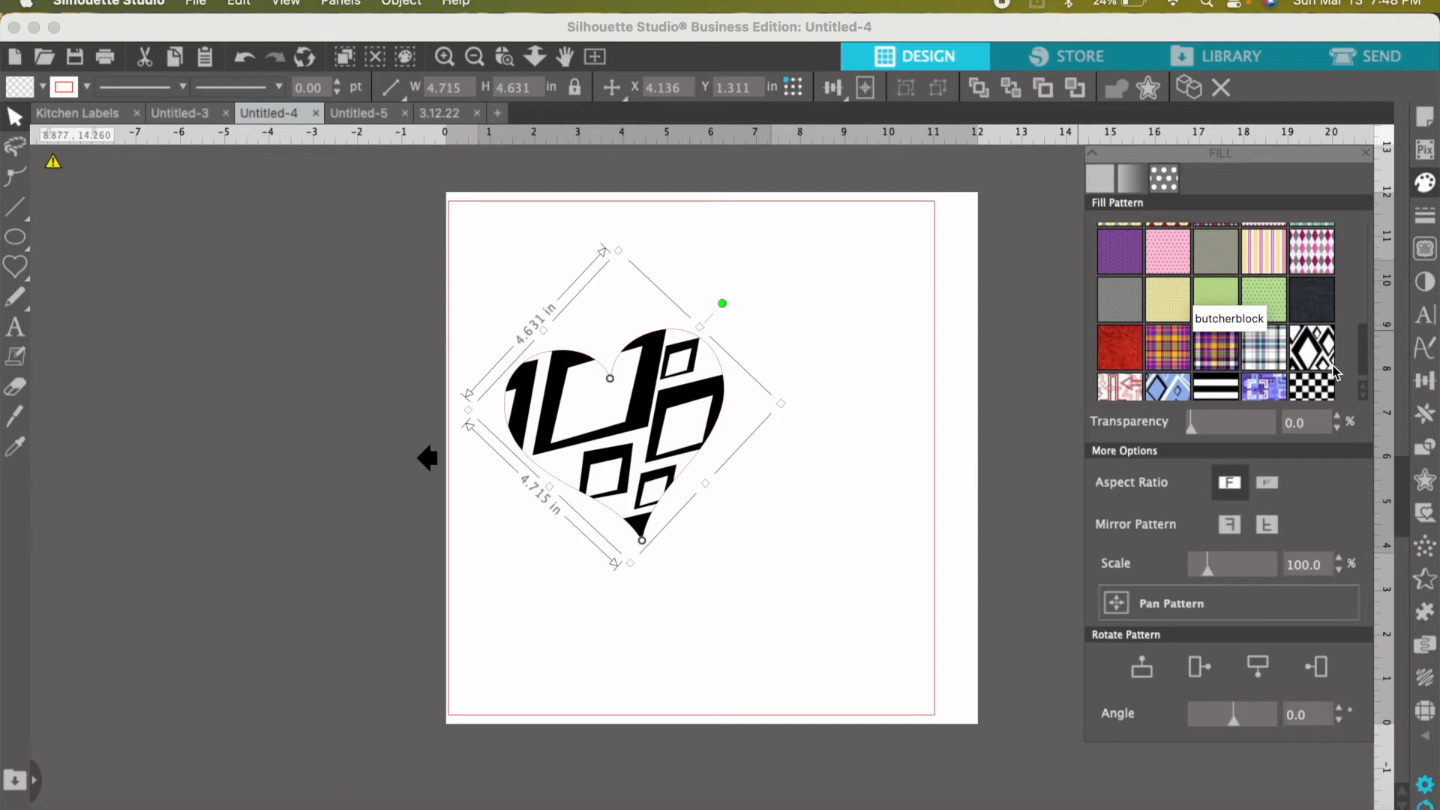
click(1300, 393)
click(1305, 274)
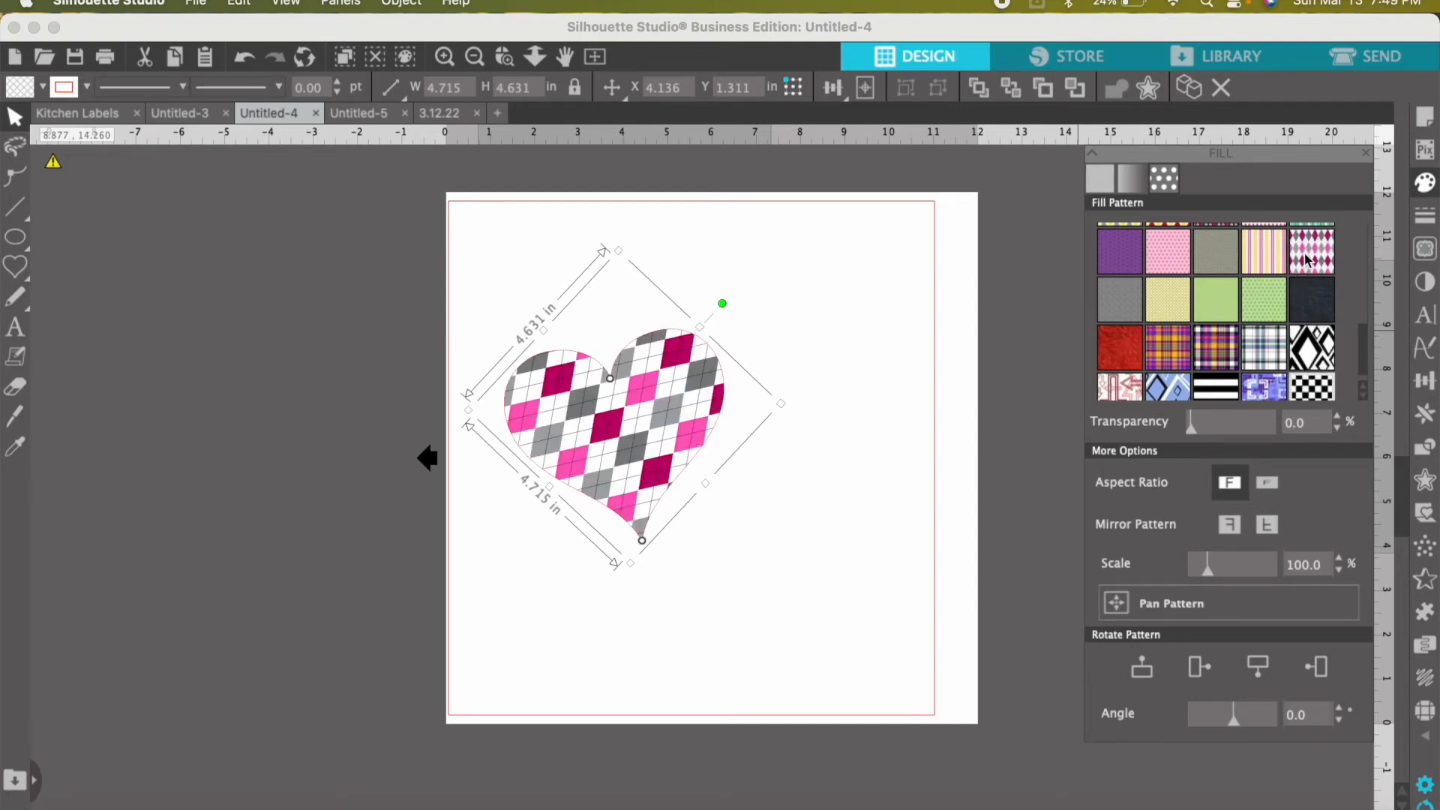
scroll(1306, 258, up, 5)
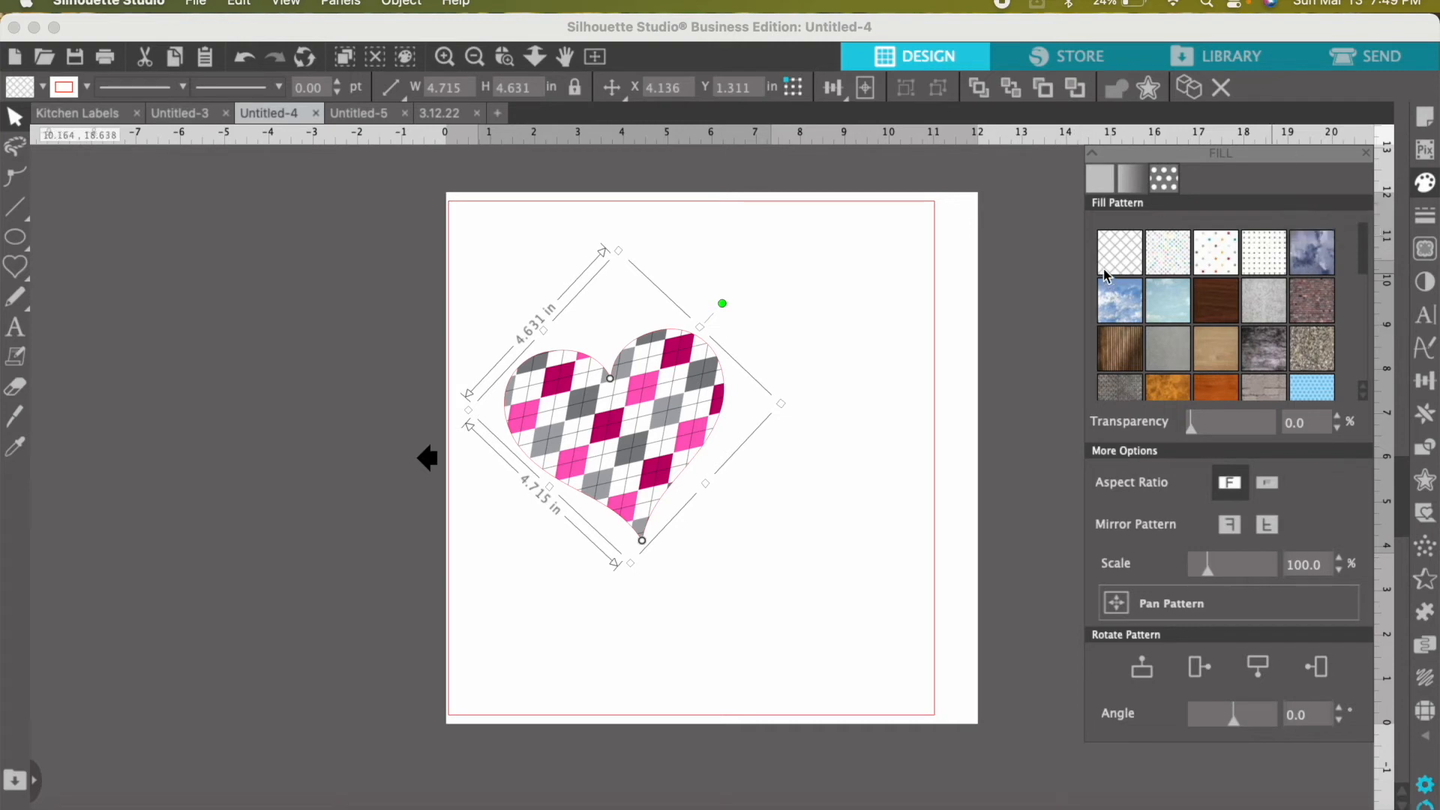
scroll(1122, 240, down, 5)
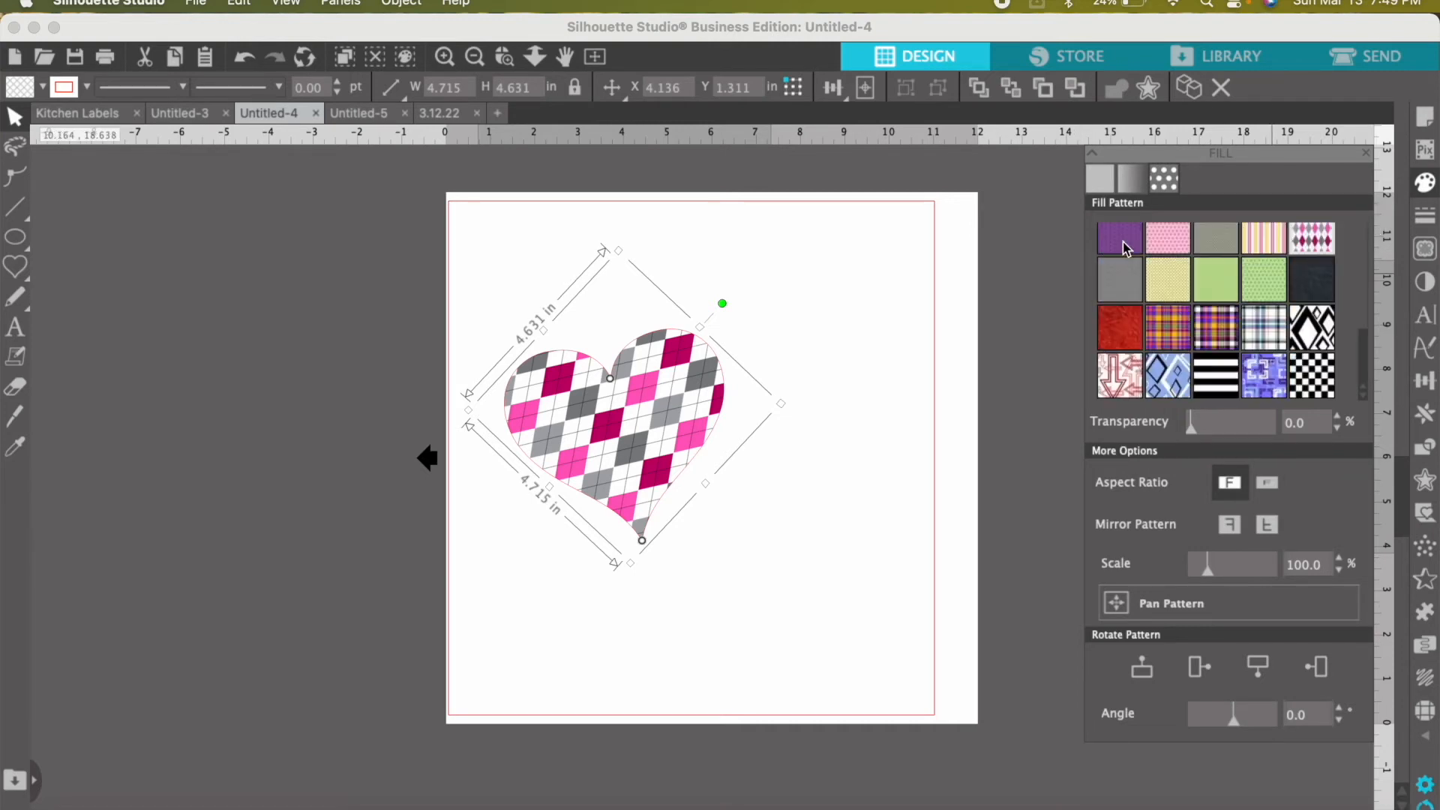
mouse_move(1187, 435)
mouse_down()
mouse_move(1275, 423)
mouse_move(1189, 429)
mouse_up()
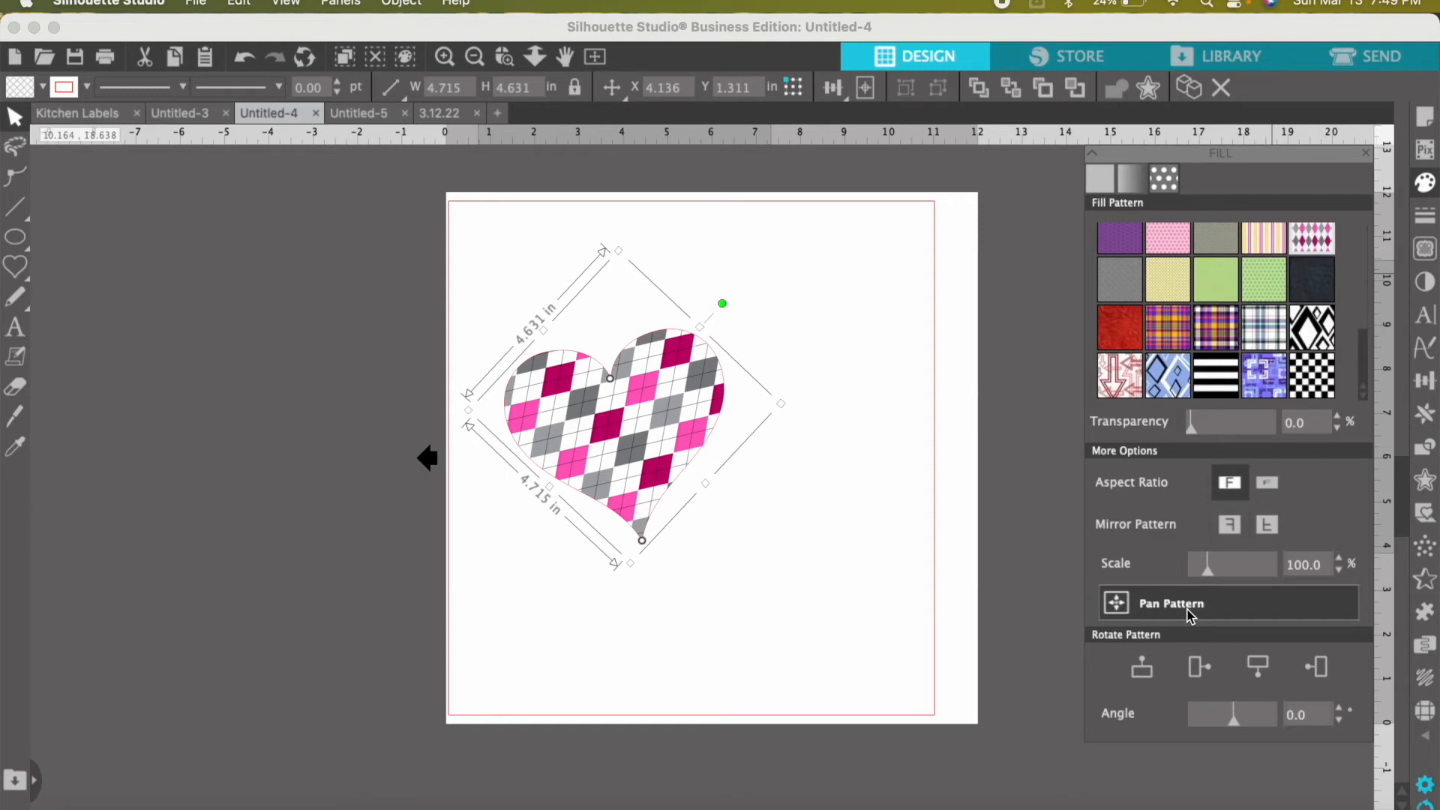
- Draw a slightly sloping line about 7.06 in wide below the heart and set its thickness to 5.00 pt
click(1425, 225)
click(1425, 225)
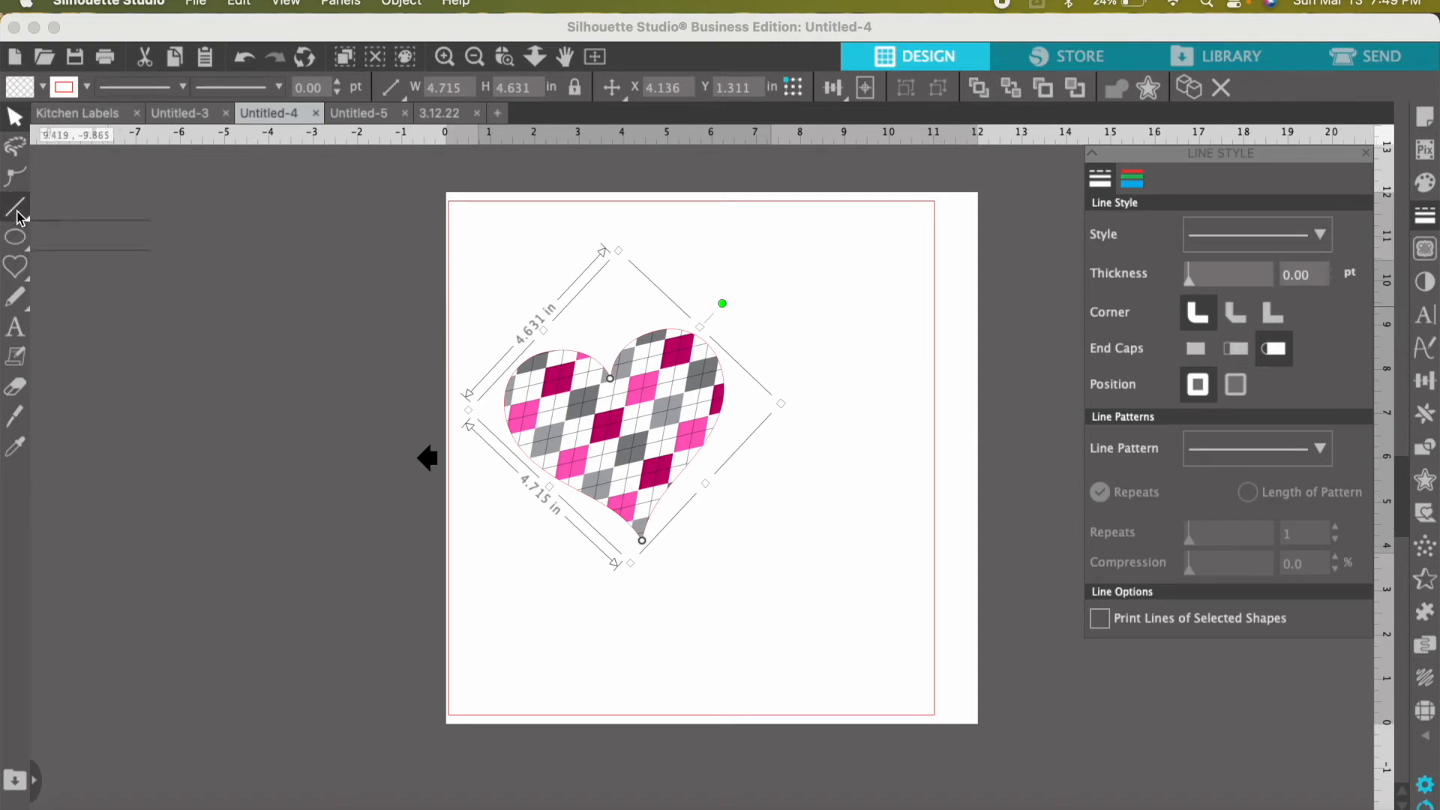
click(17, 213)
drag(540, 617, 857, 598)
click(15, 116)
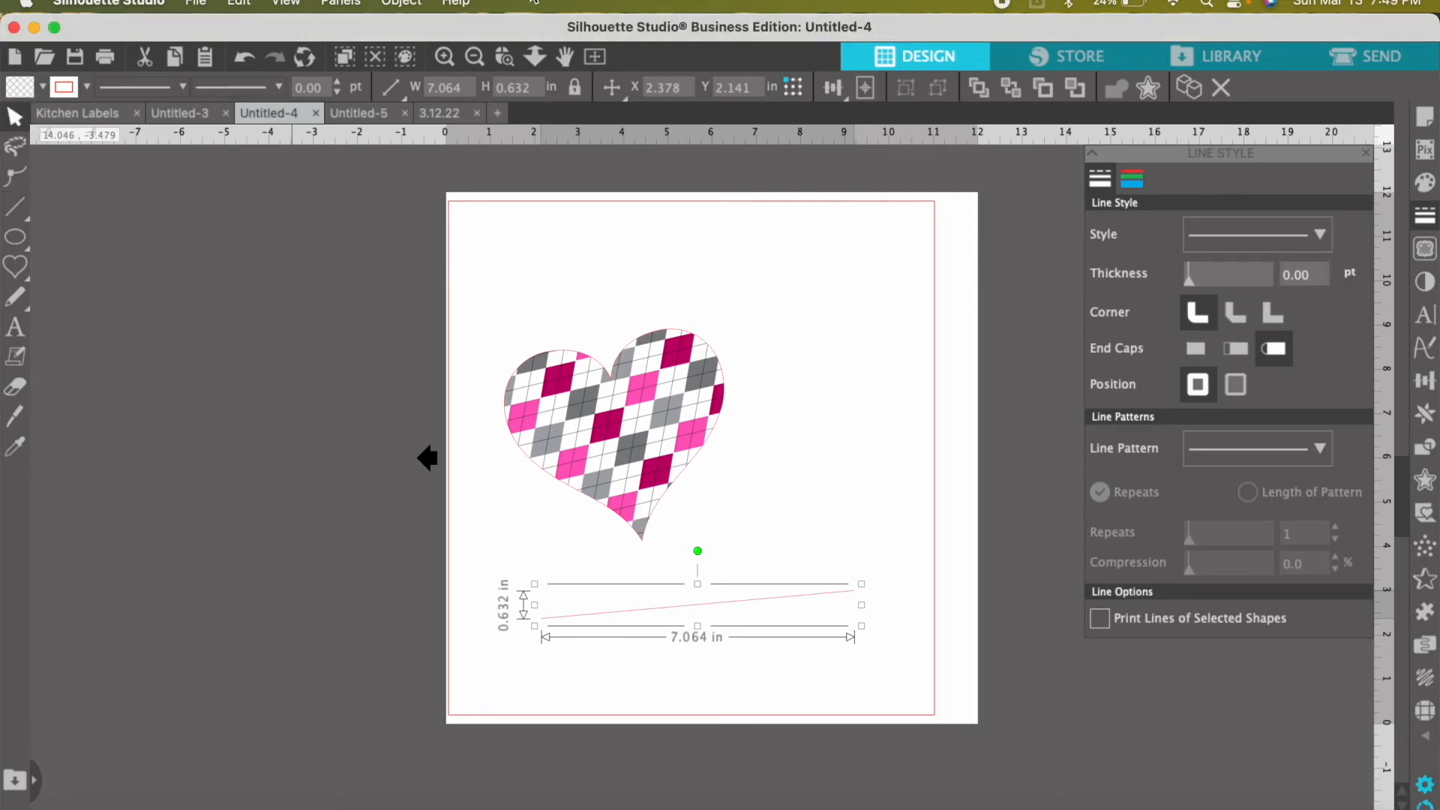
mouse_move(1189, 281)
mouse_down()
mouse_move(1286, 276)
mouse_move(1203, 293)
mouse_move(1285, 275)
mouse_up()
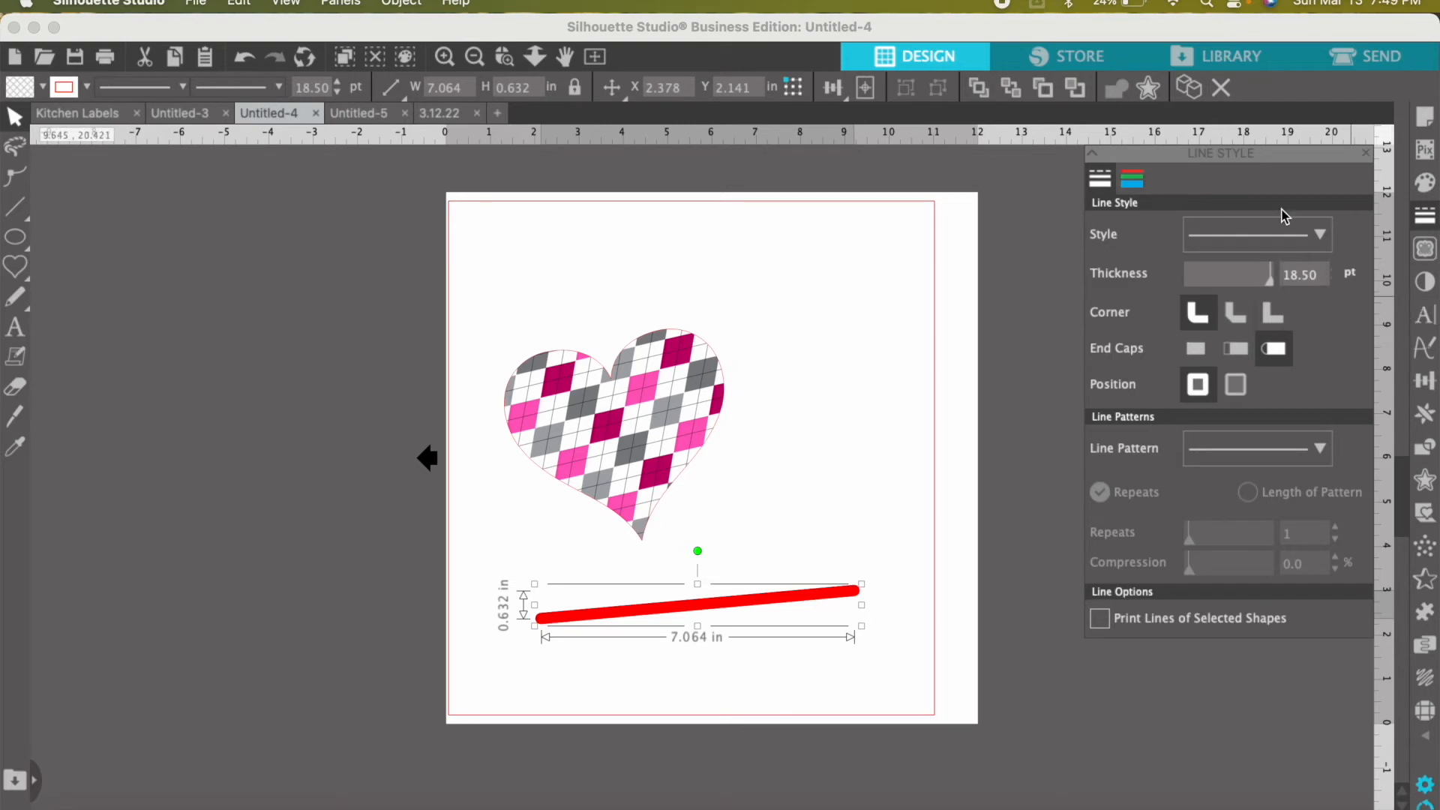
drag(1269, 274, 1211, 283)
- Try the three corner styles on the line below the heart and keep the third one
click(1236, 317)
click(1299, 313)
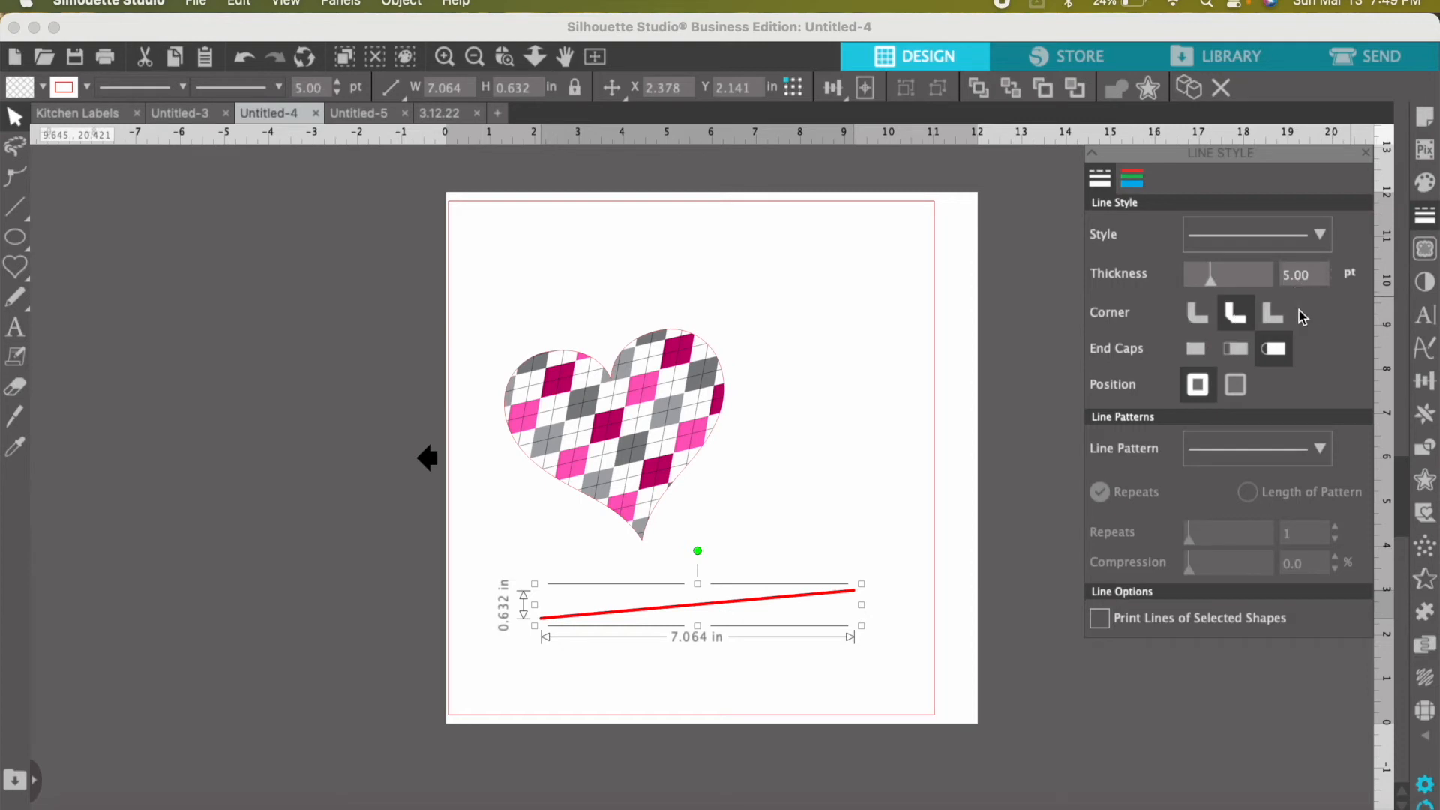
click(1272, 312)
click(1194, 315)
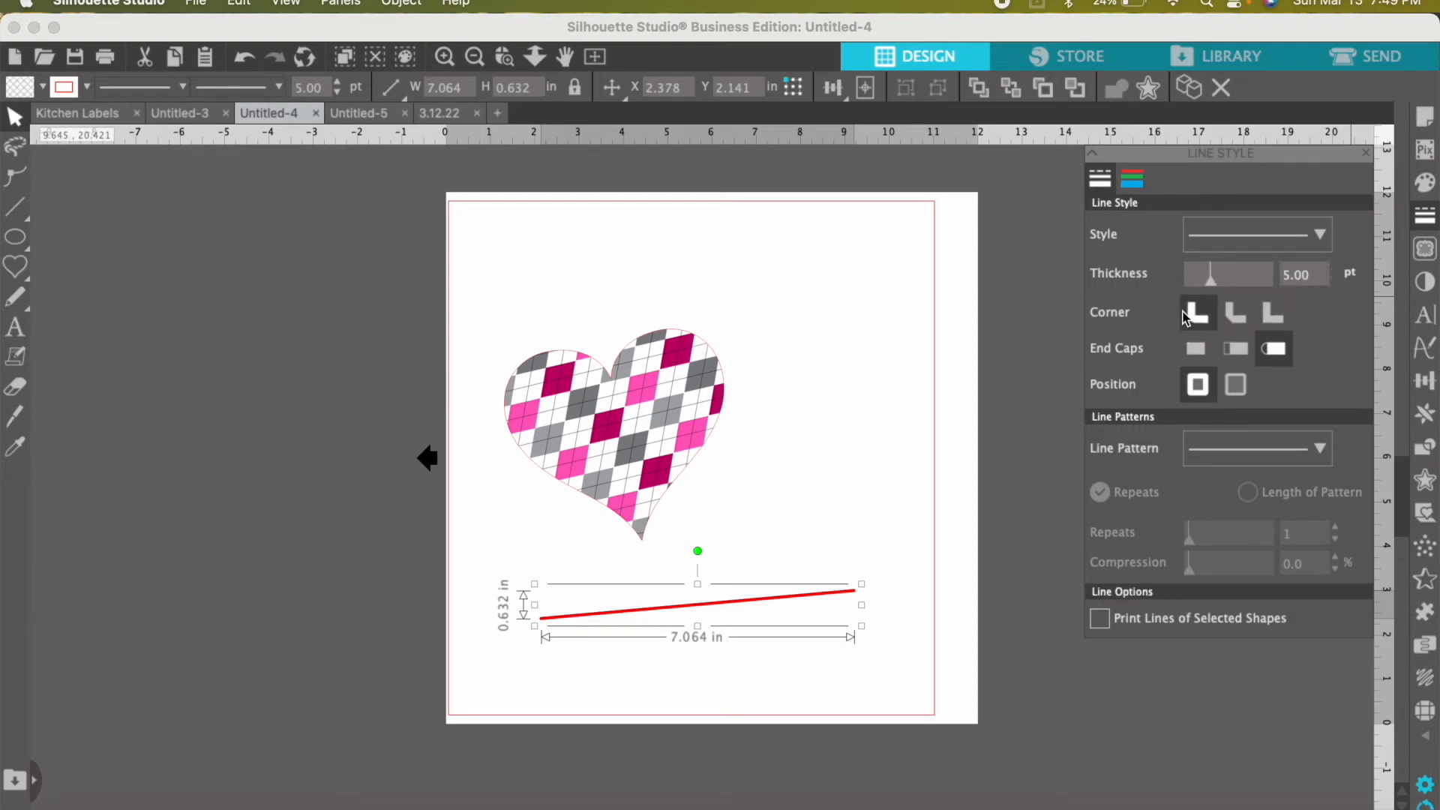
click(1234, 310)
click(1271, 313)
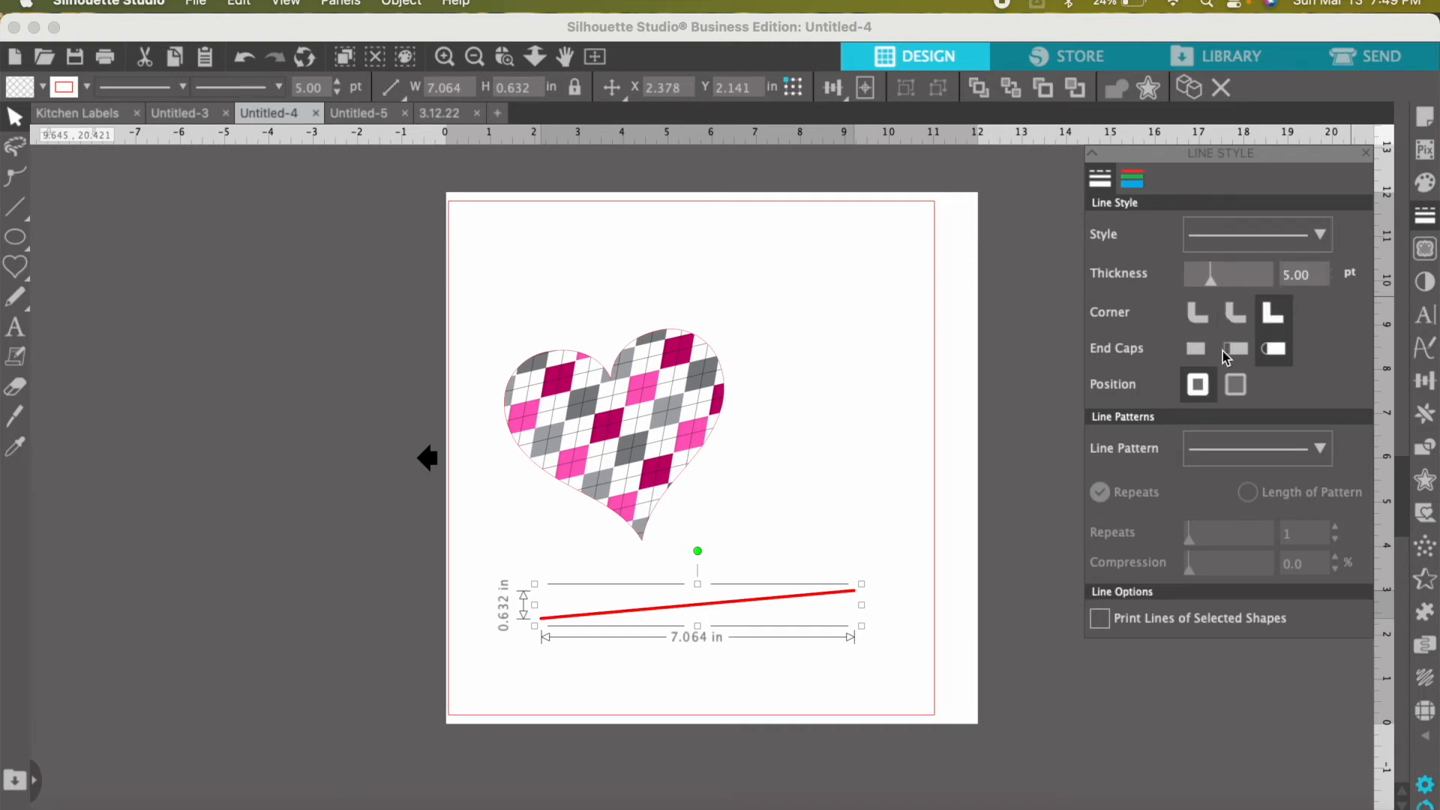
- Try the different end cap and position options on the line below the heart
click(1197, 351)
click(1248, 354)
click(1274, 353)
click(1235, 387)
click(1199, 385)
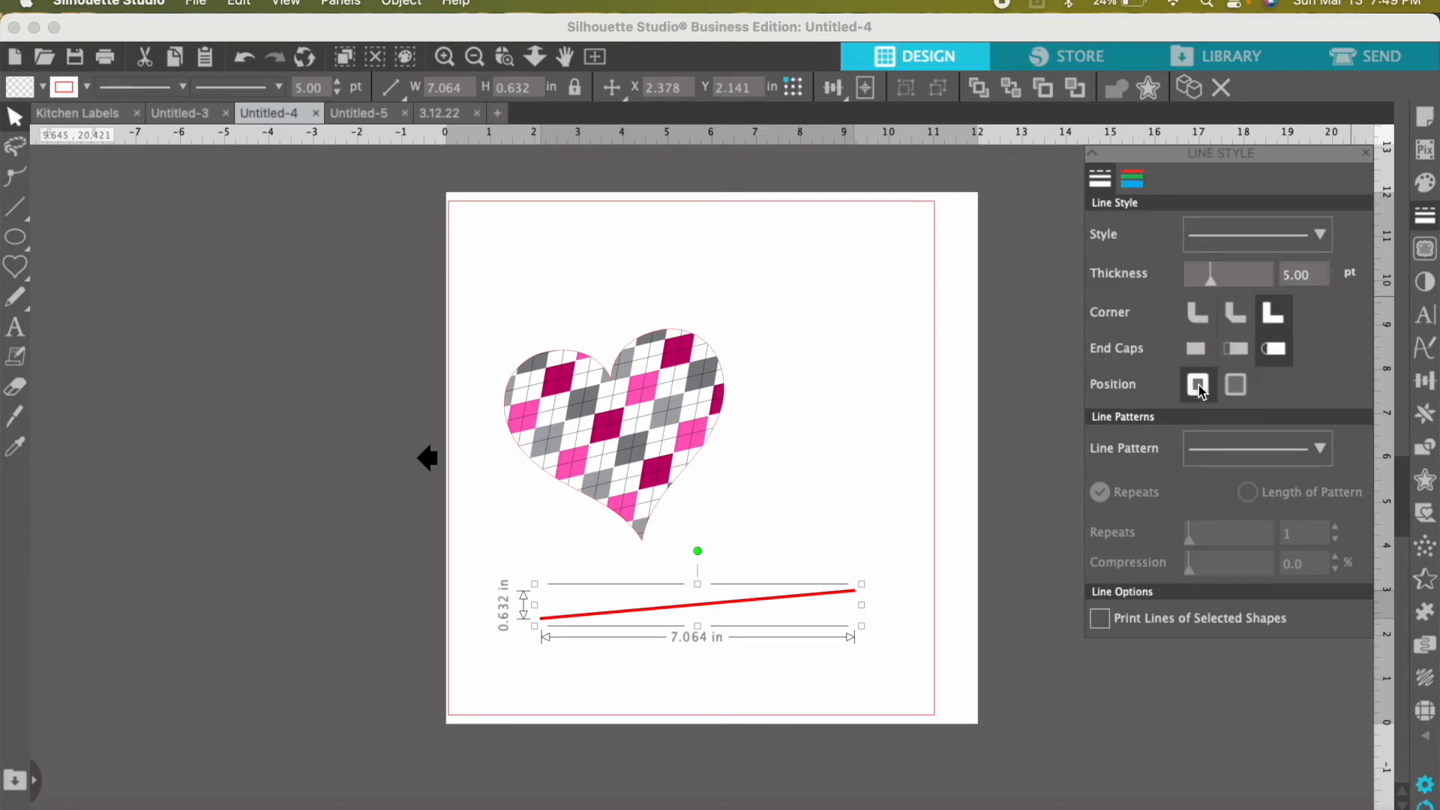
- Try the elongated hexagon line pattern on the line, then apply the pattern of repeating alternating large and small bulges
click(1320, 451)
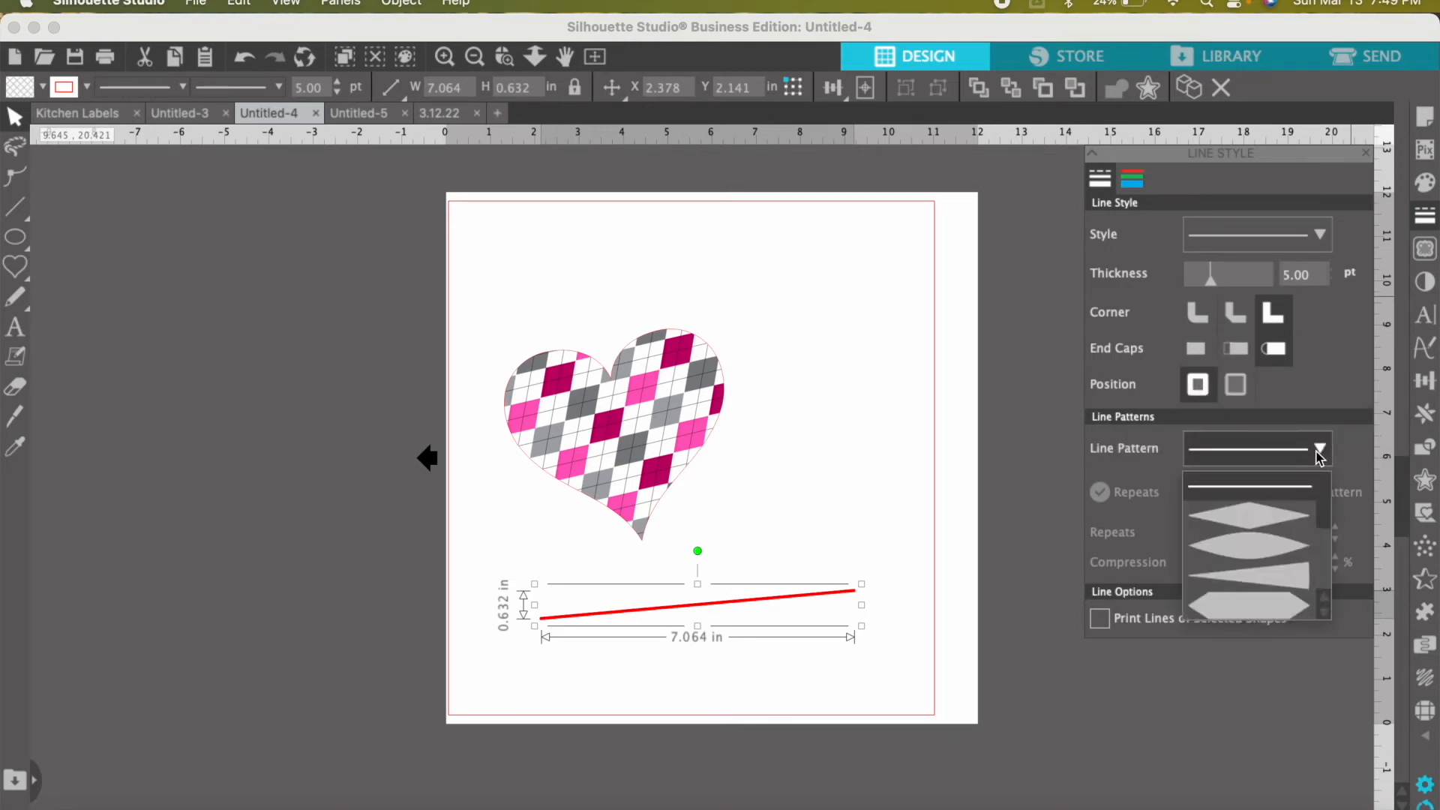
click(1252, 597)
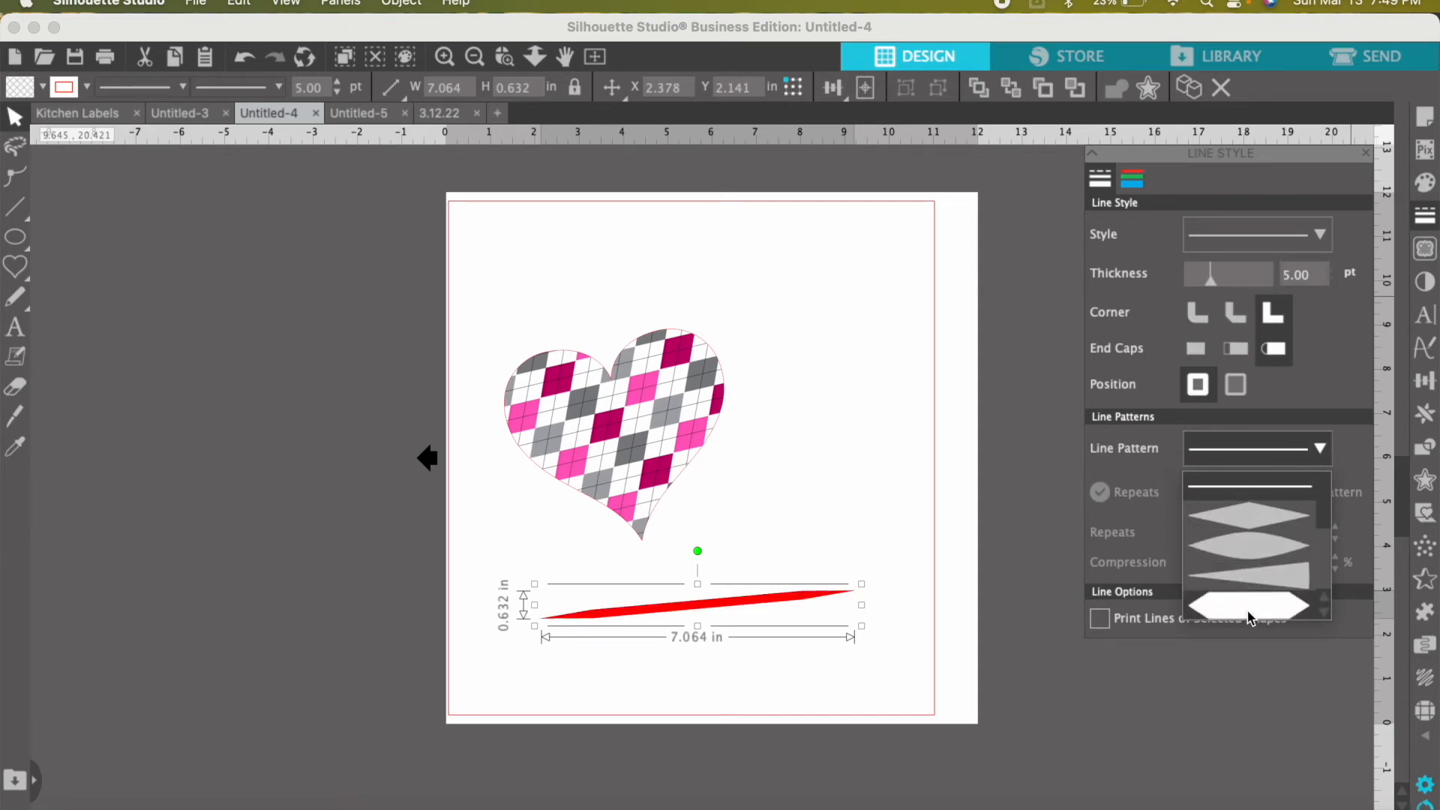
click(1319, 451)
scroll(1247, 521, up, 3)
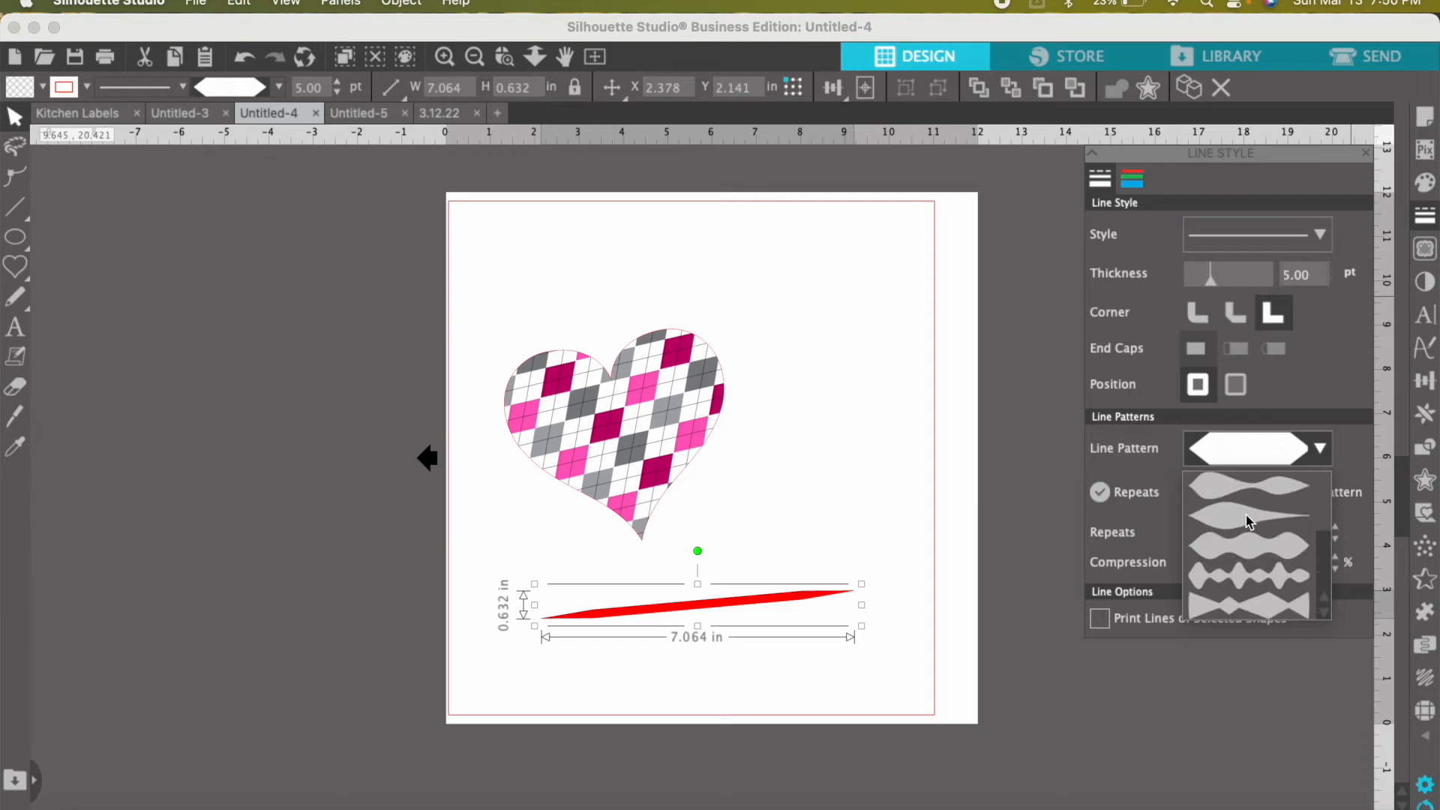
click(1233, 581)
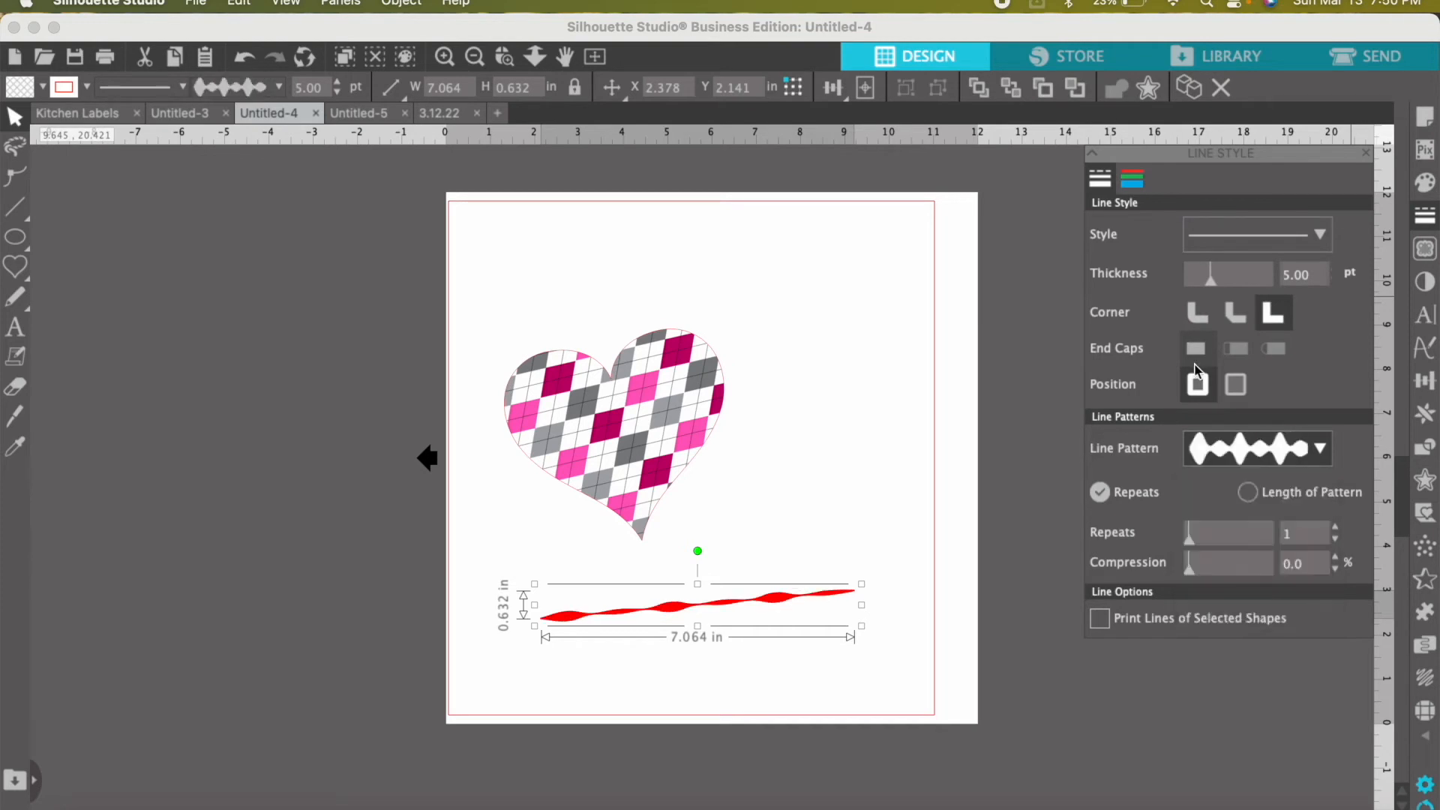
- Try pink and green line colors on the patterned line and settle on dark magenta
click(1133, 178)
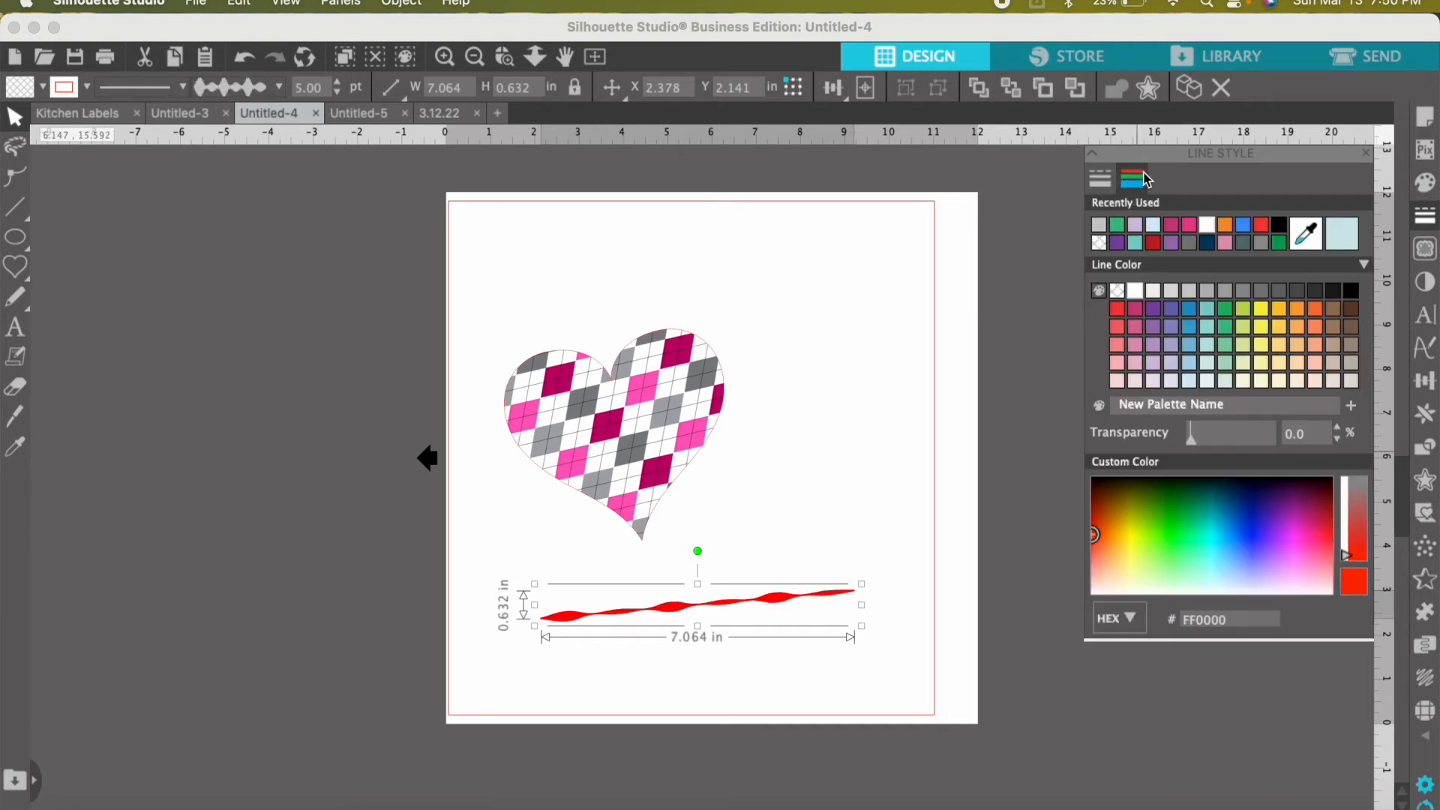
click(1185, 227)
click(1224, 381)
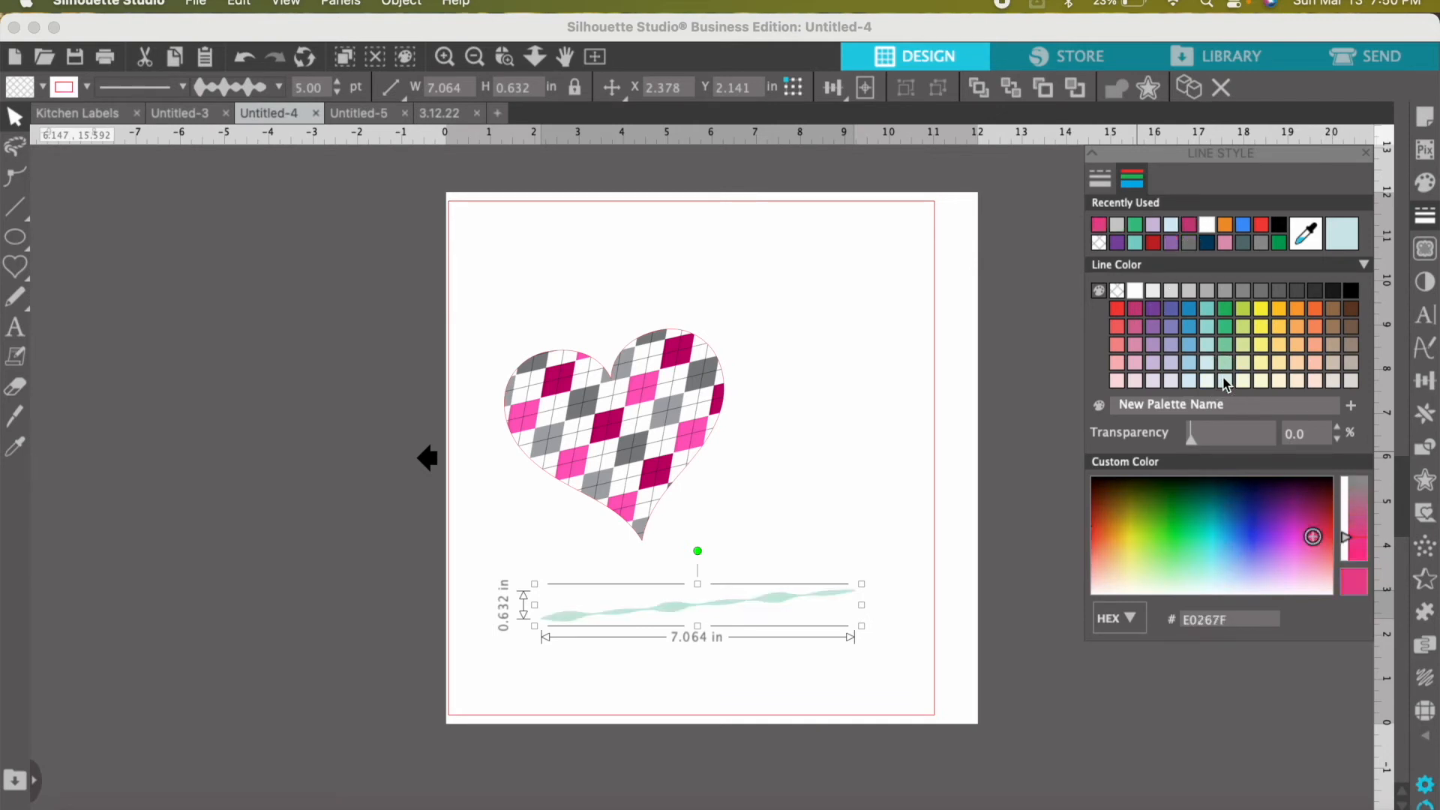
click(1224, 328)
click(1134, 308)
- Set the line pattern's repeats to 3
click(1105, 183)
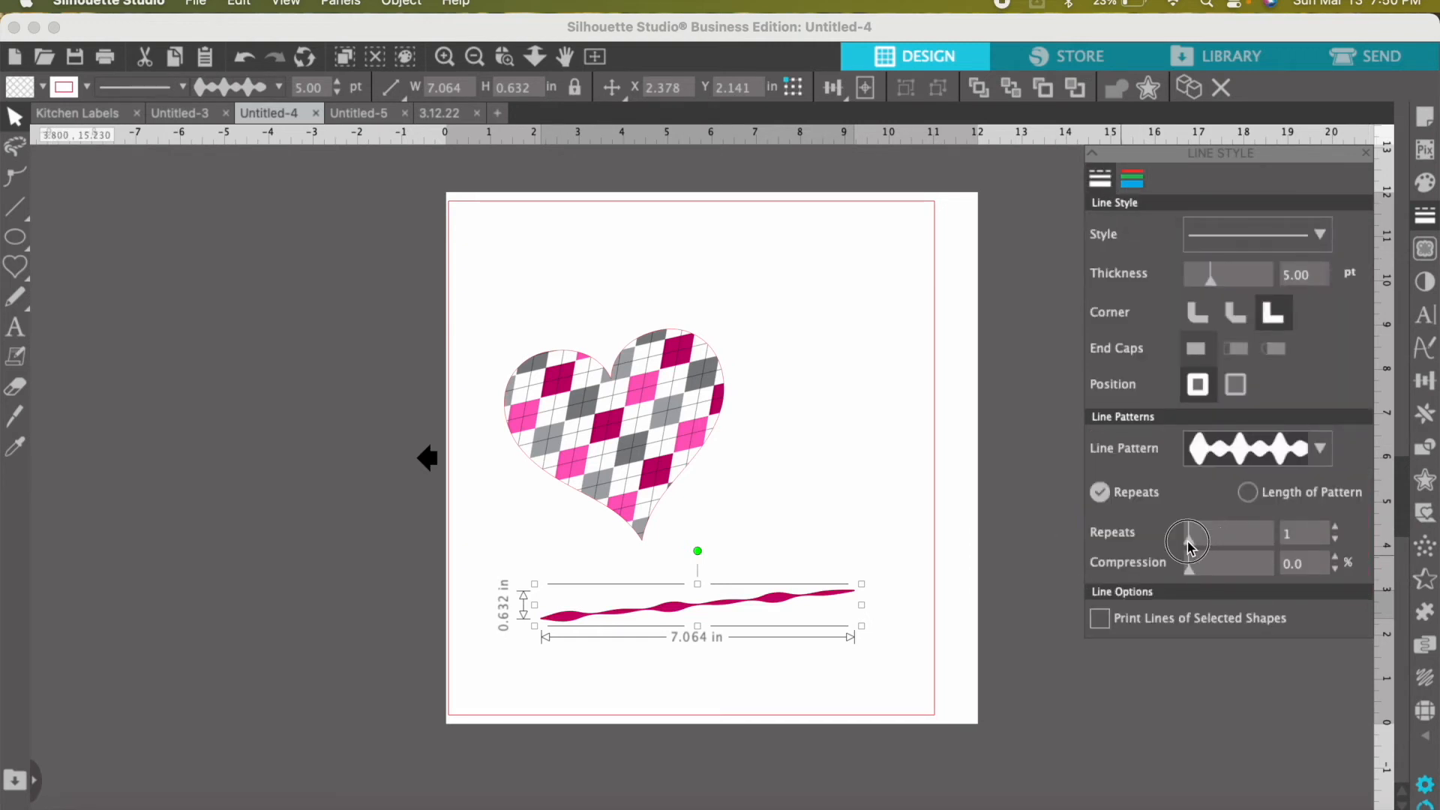
click(1236, 539)
drag(1236, 538, 1157, 602)
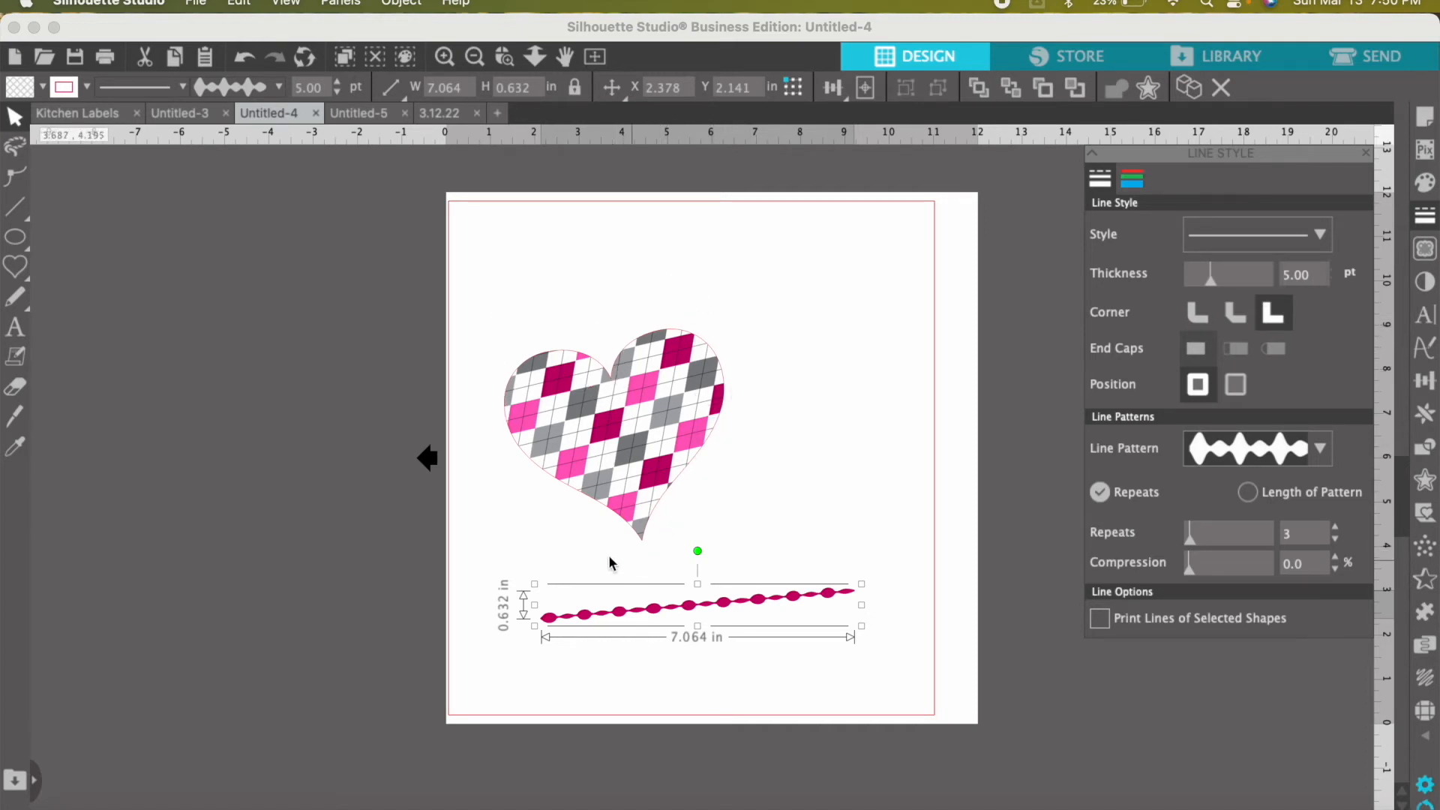
- Turn on Print Lines of Selected Shapes for the patterned line and for the heart
click(1096, 622)
click(641, 429)
click(1056, 454)
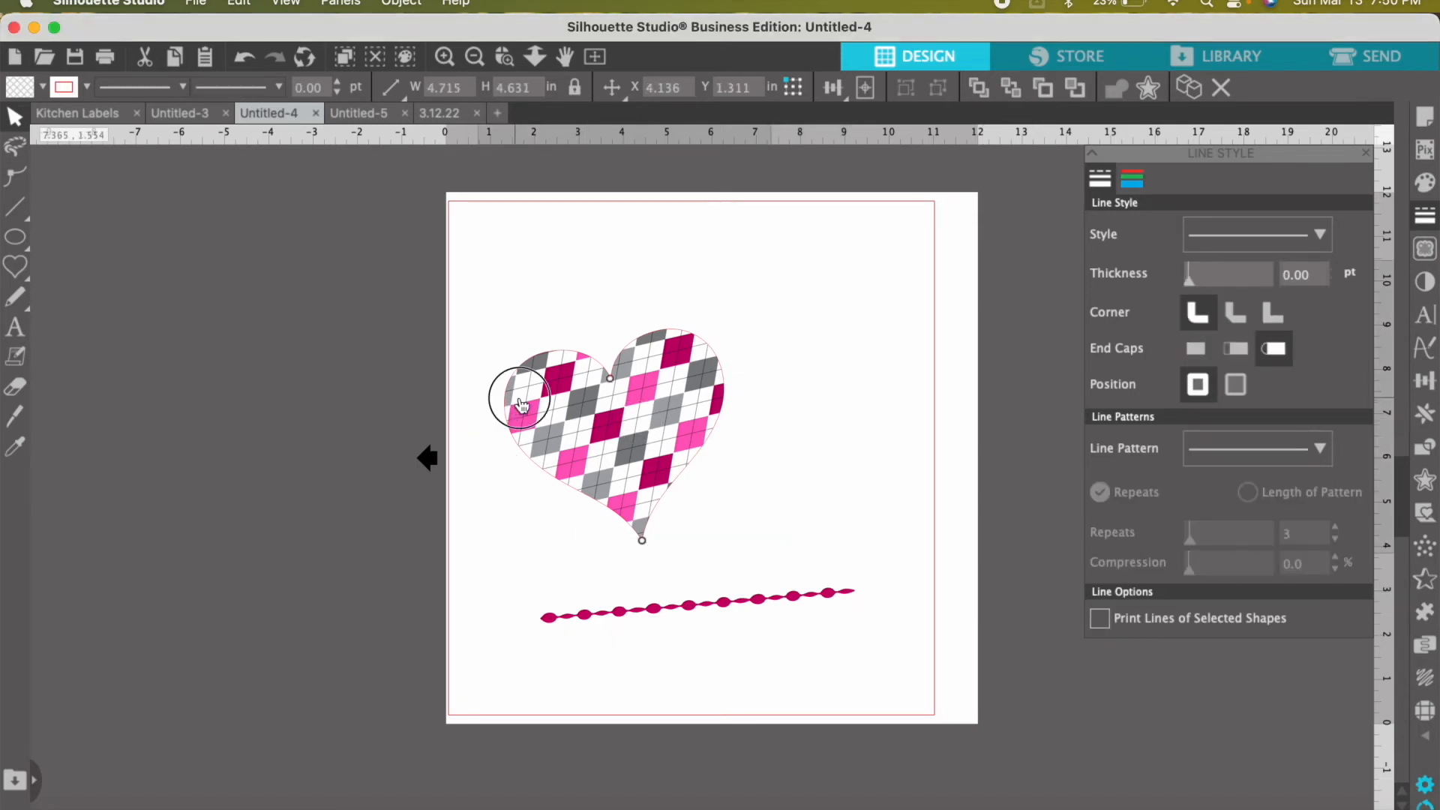
click(519, 403)
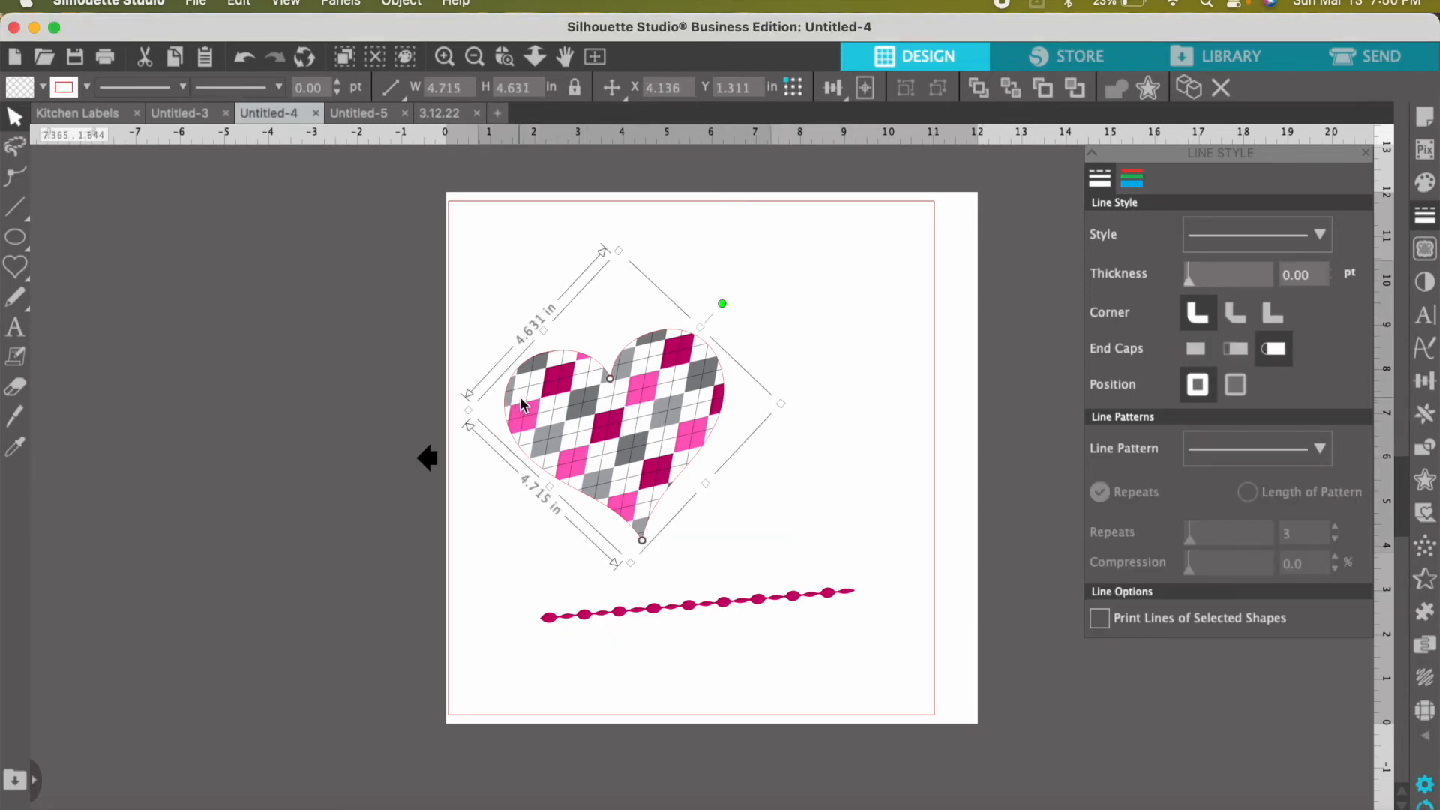
click(1101, 620)
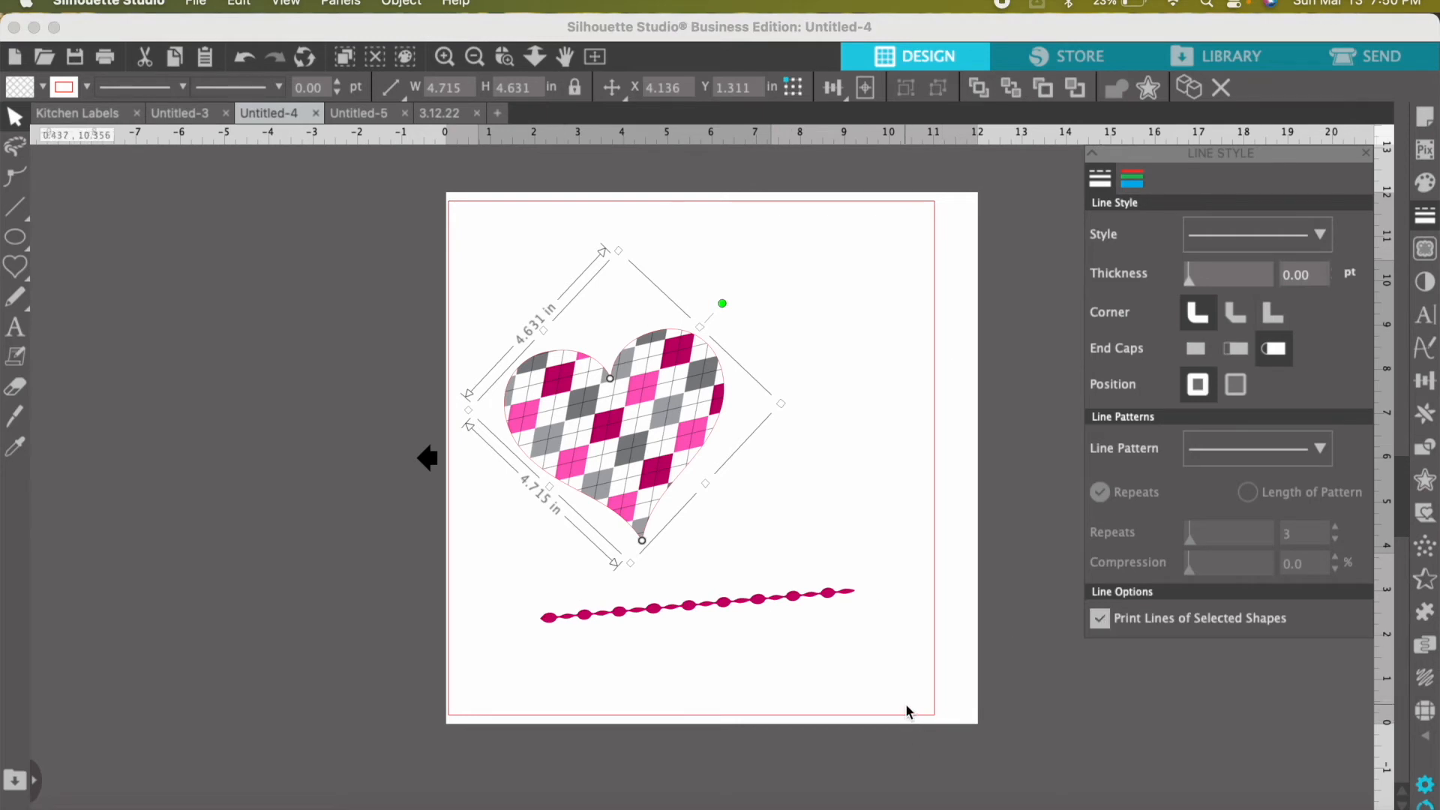
- Open the Trace settings and move the heart and the patterned line off the left side of the page
click(1425, 249)
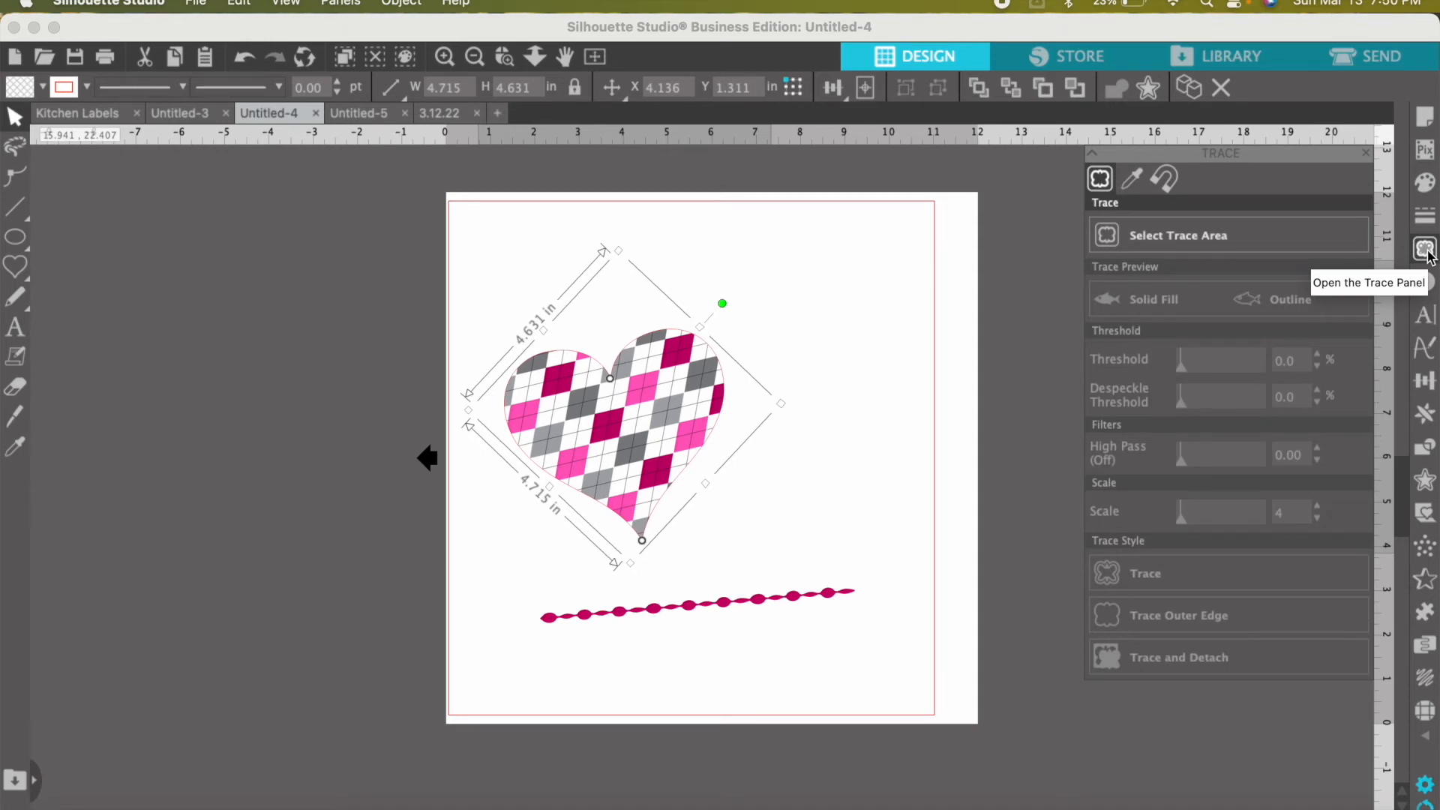
click(799, 347)
drag(525, 453, 167, 494)
click(739, 614)
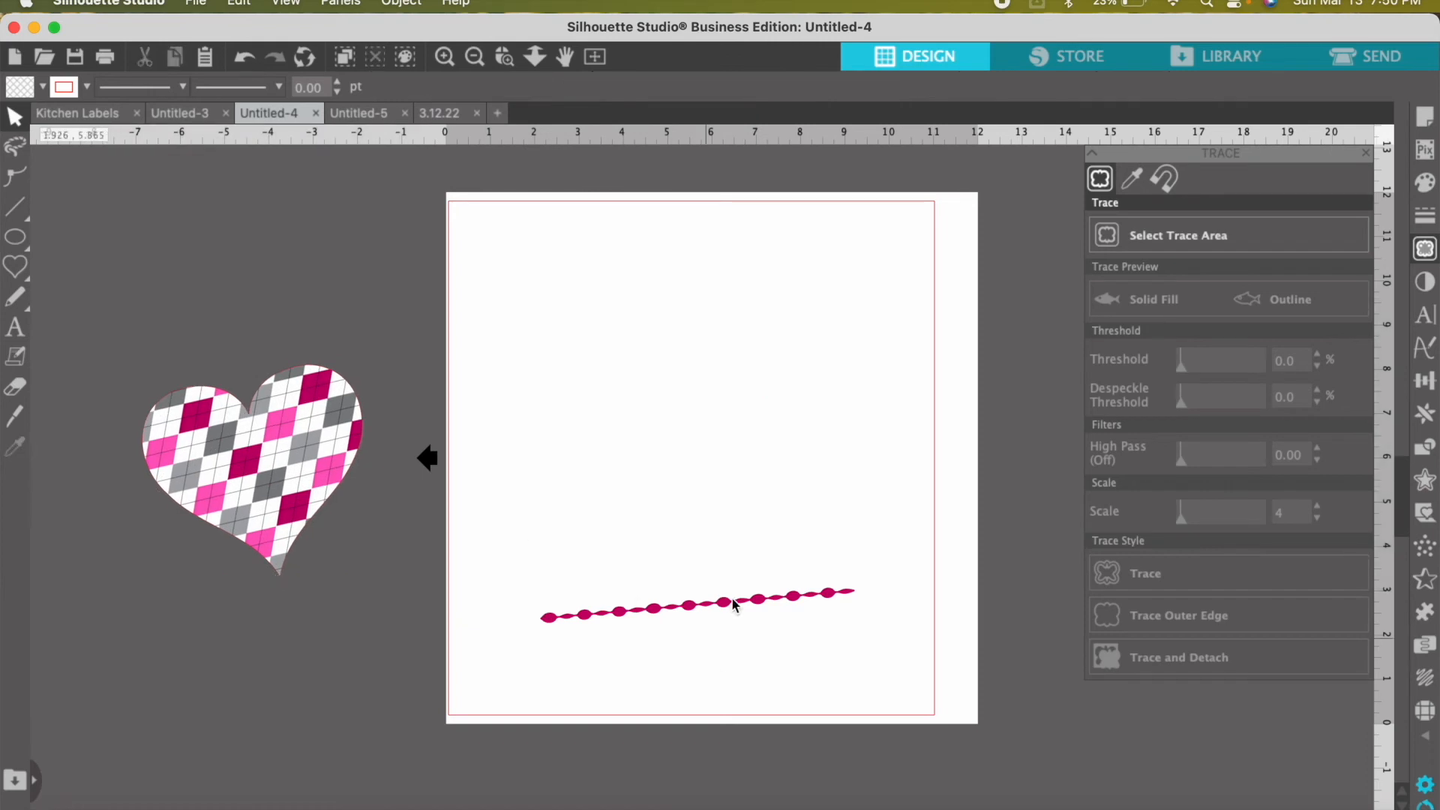
click(552, 621)
drag(685, 600, 206, 633)
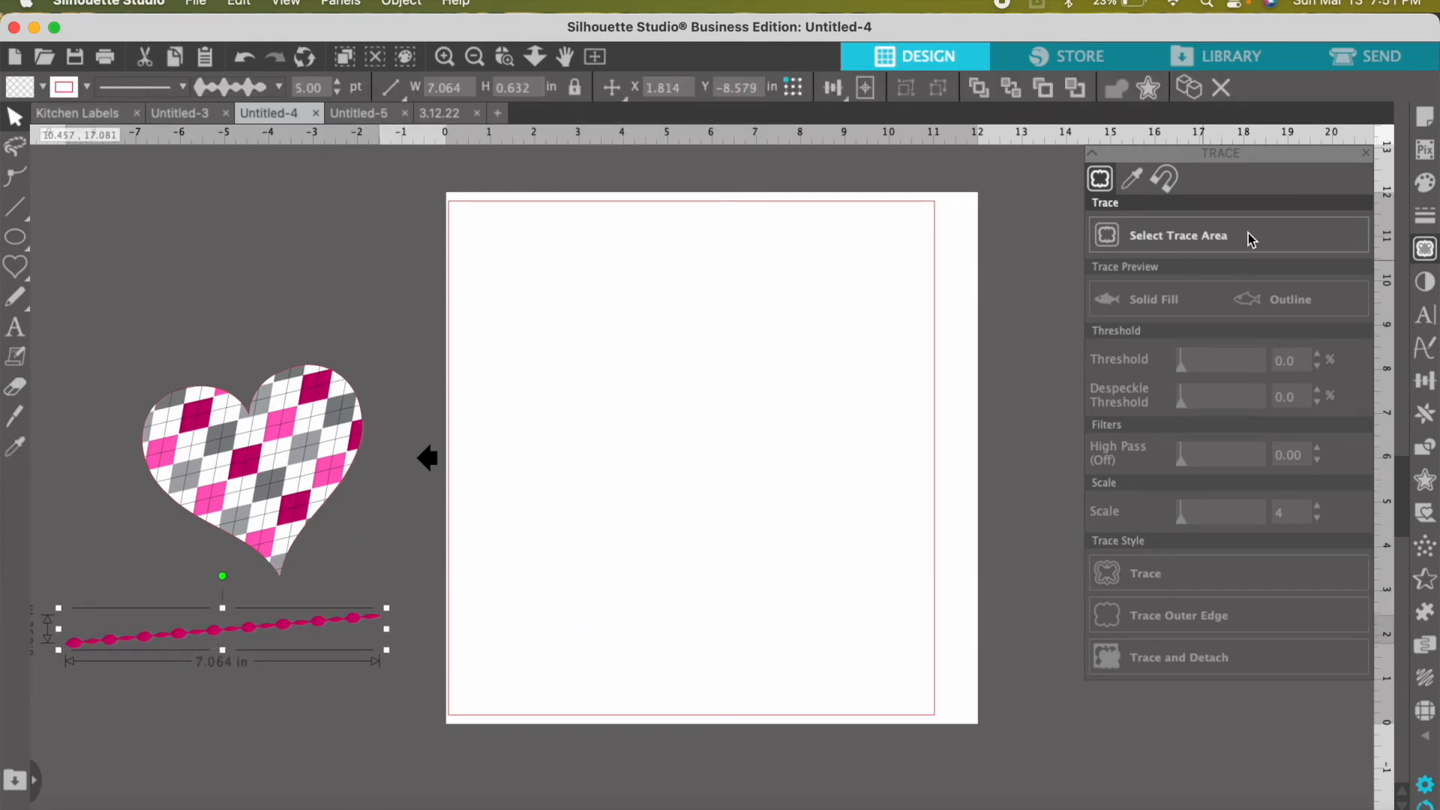
- Move the heart back near the middle of the page and deselect it, keeping the Trace settings open
drag(242, 457, 714, 521)
click(604, 520)
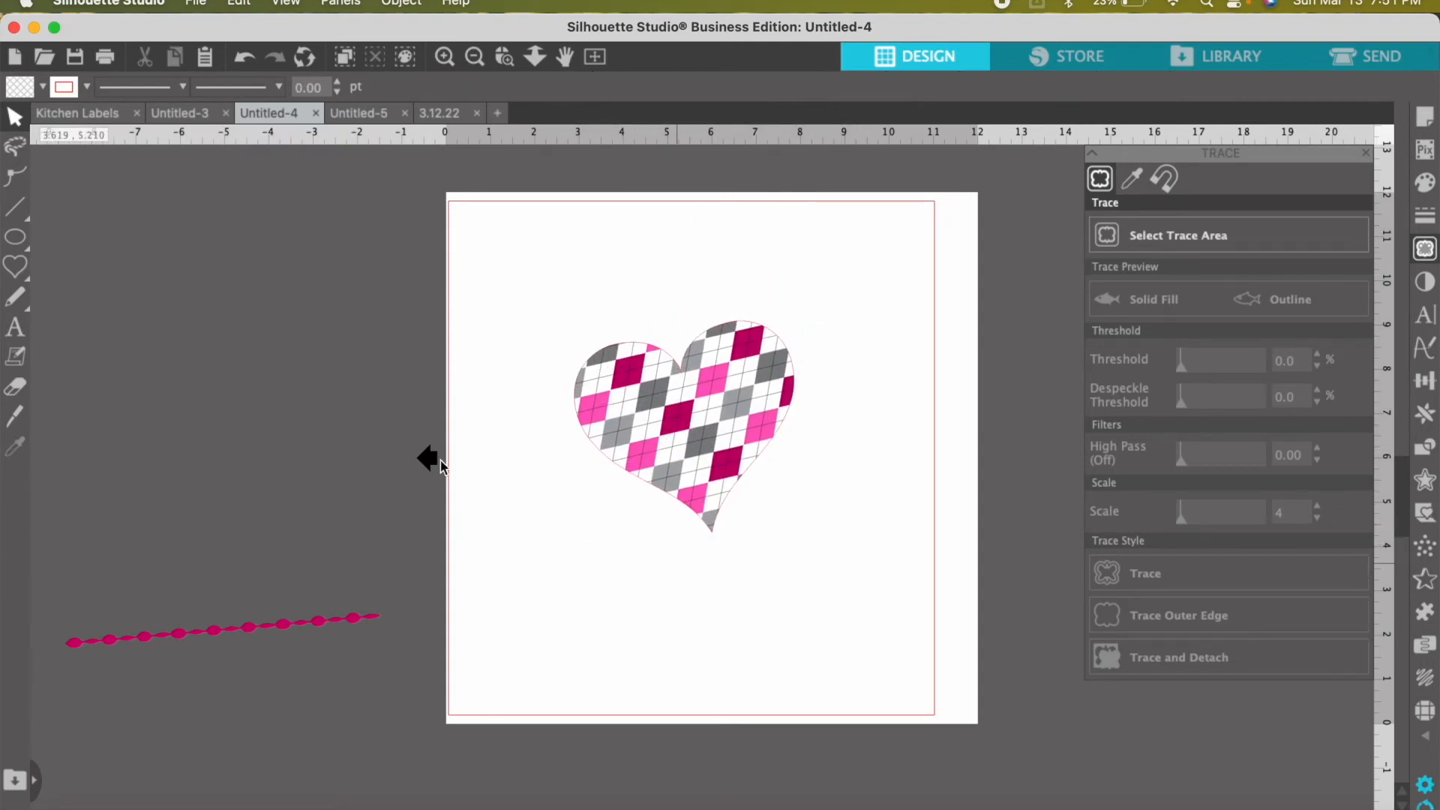
click(709, 516)
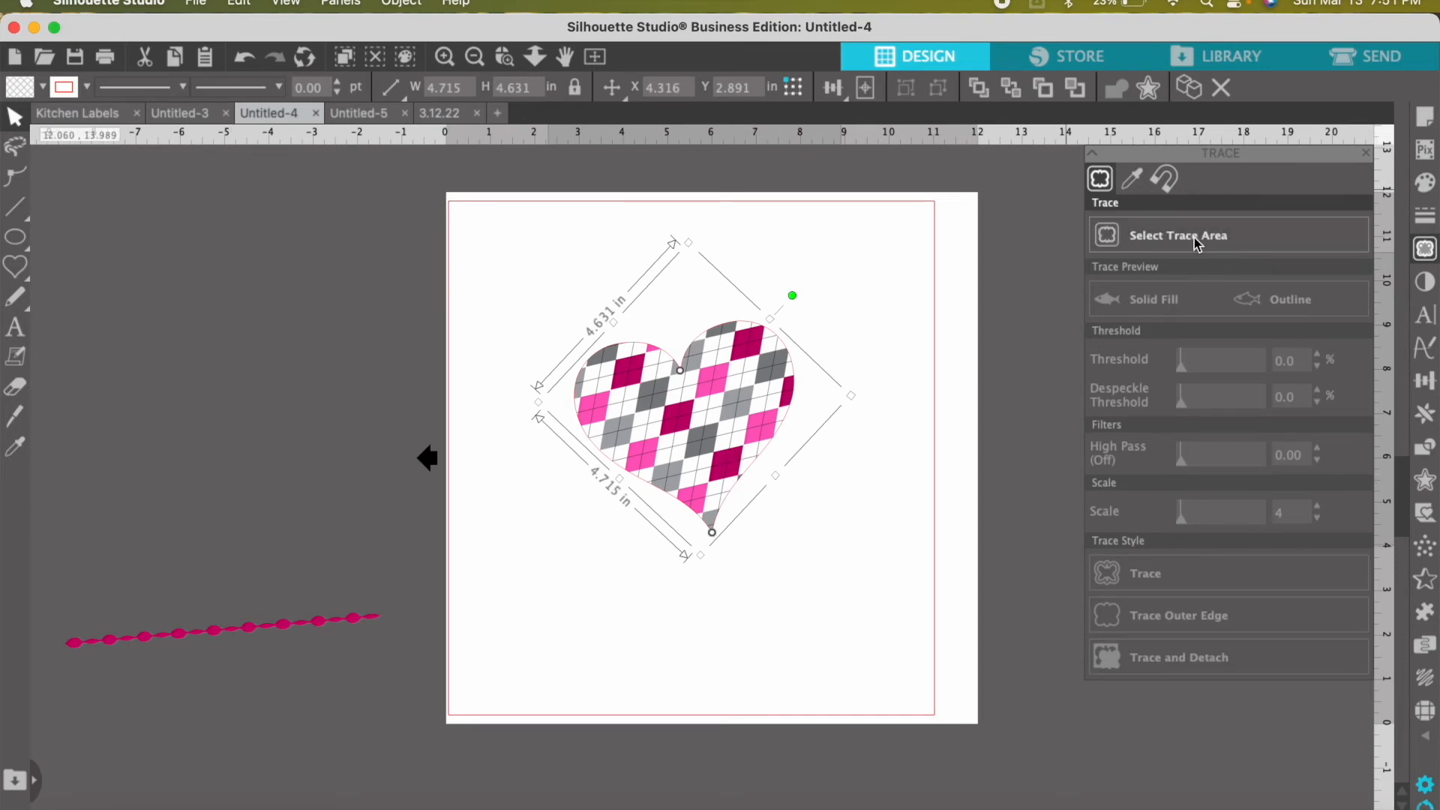
click(1425, 249)
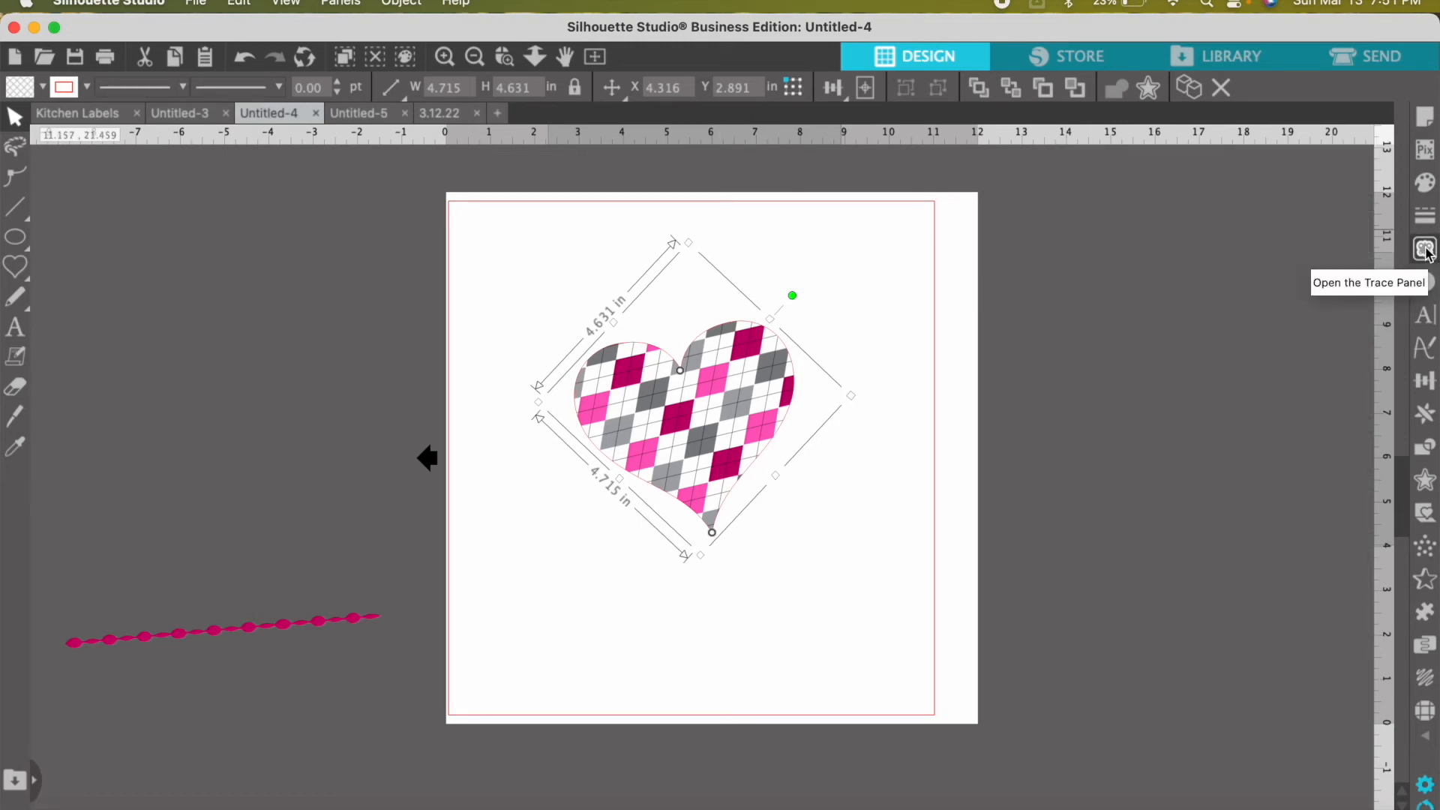
click(1425, 249)
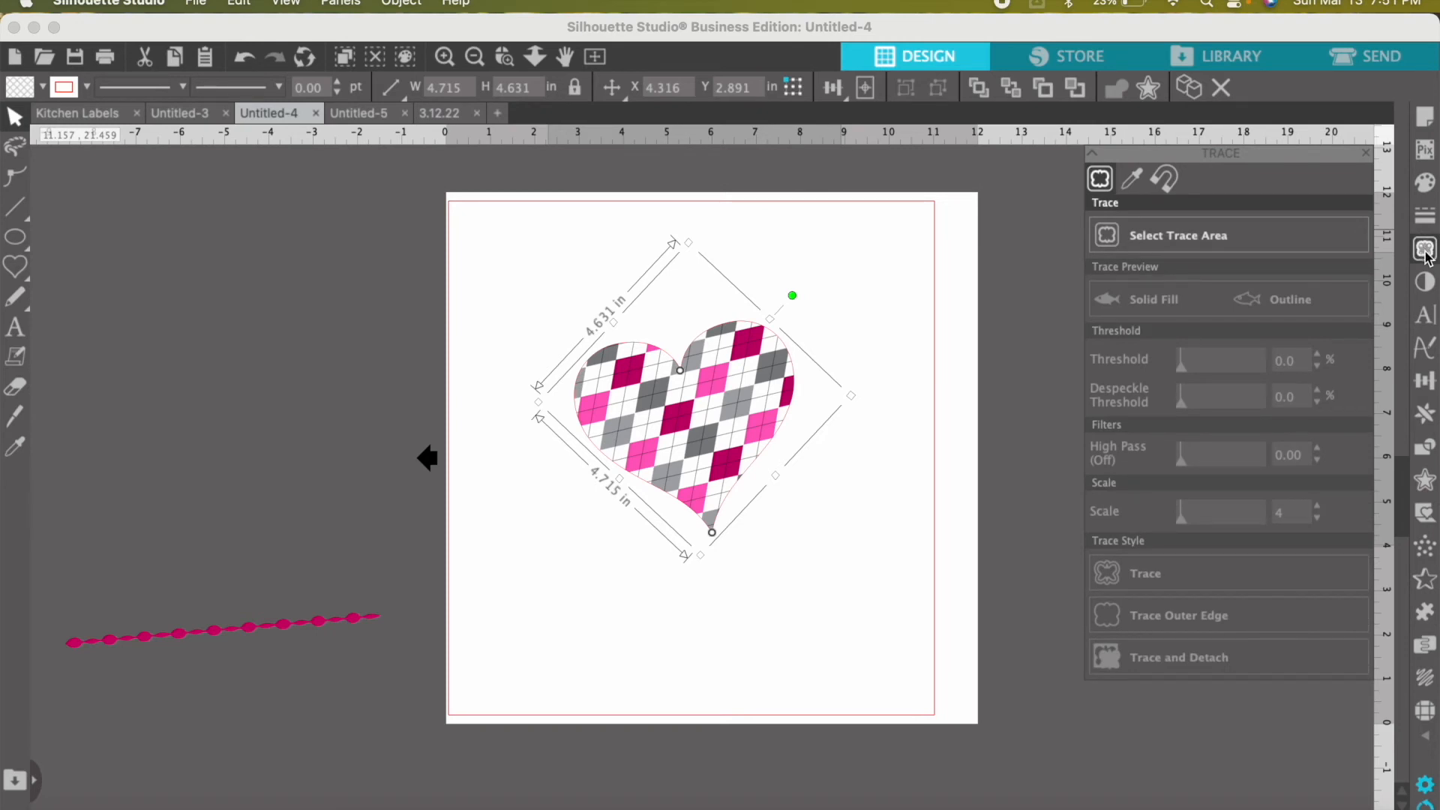
click(918, 508)
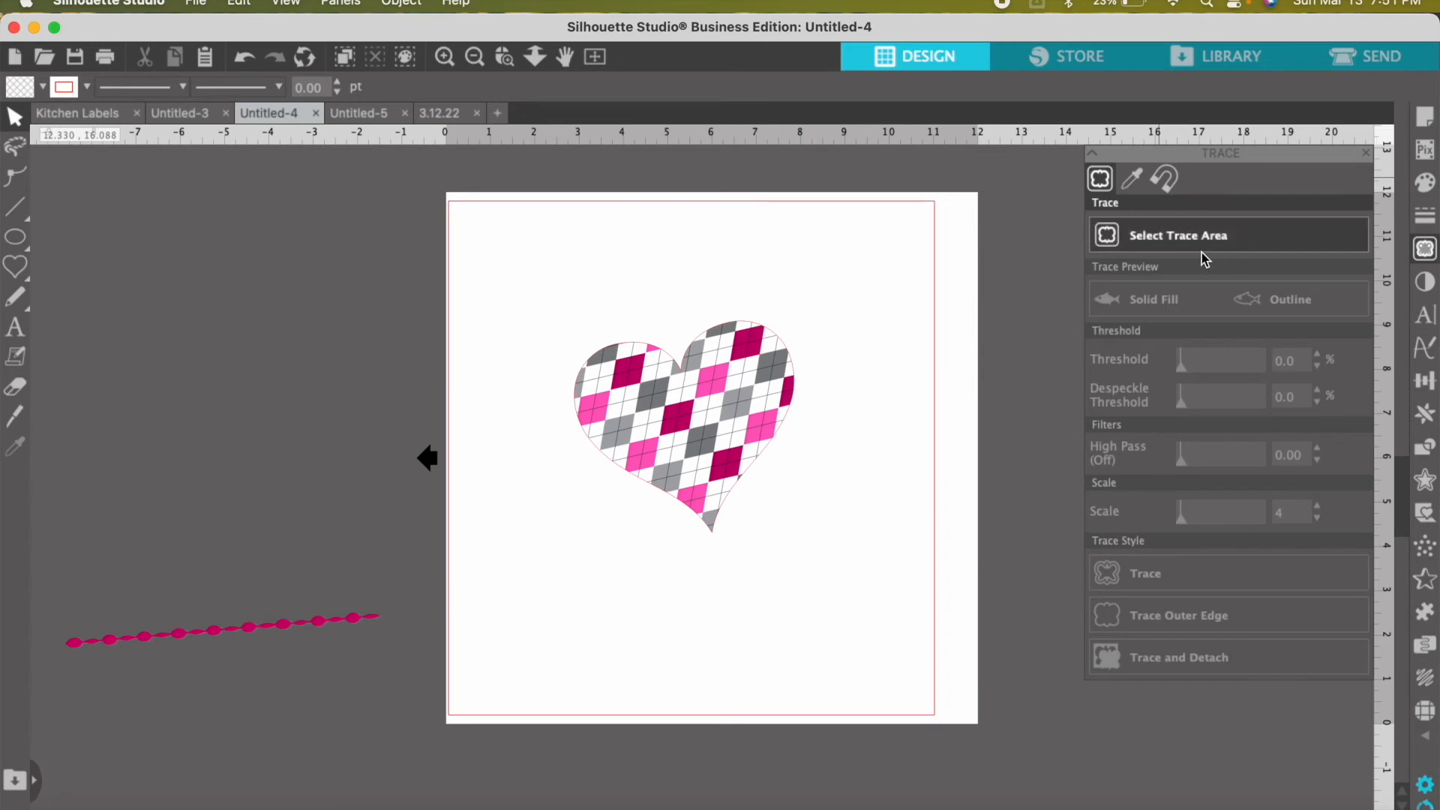
- Move the heart off the page beside the patterned line and open The Colored Umbrella folder in the file browser
drag(688, 417, 183, 446)
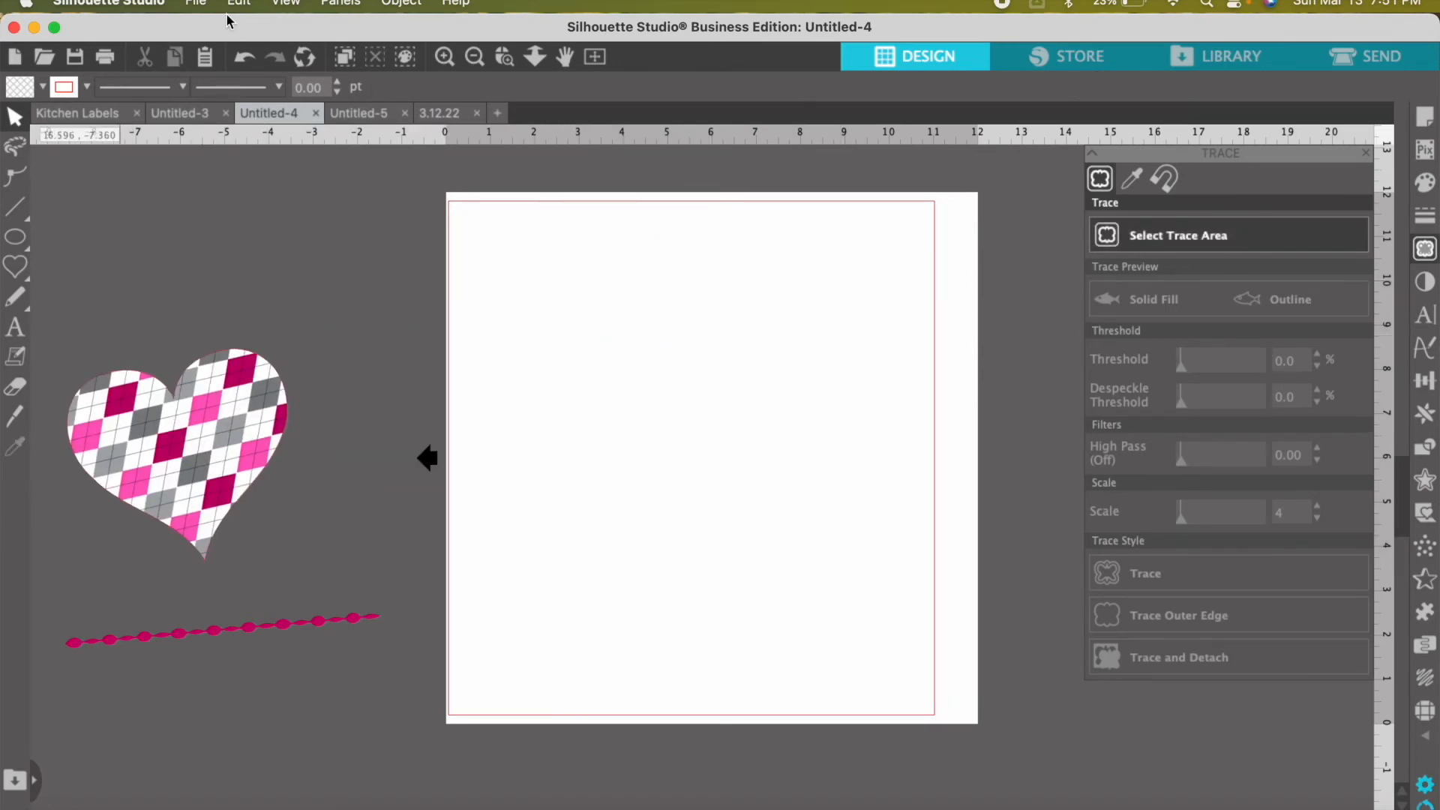
click(197, 3)
click(251, 75)
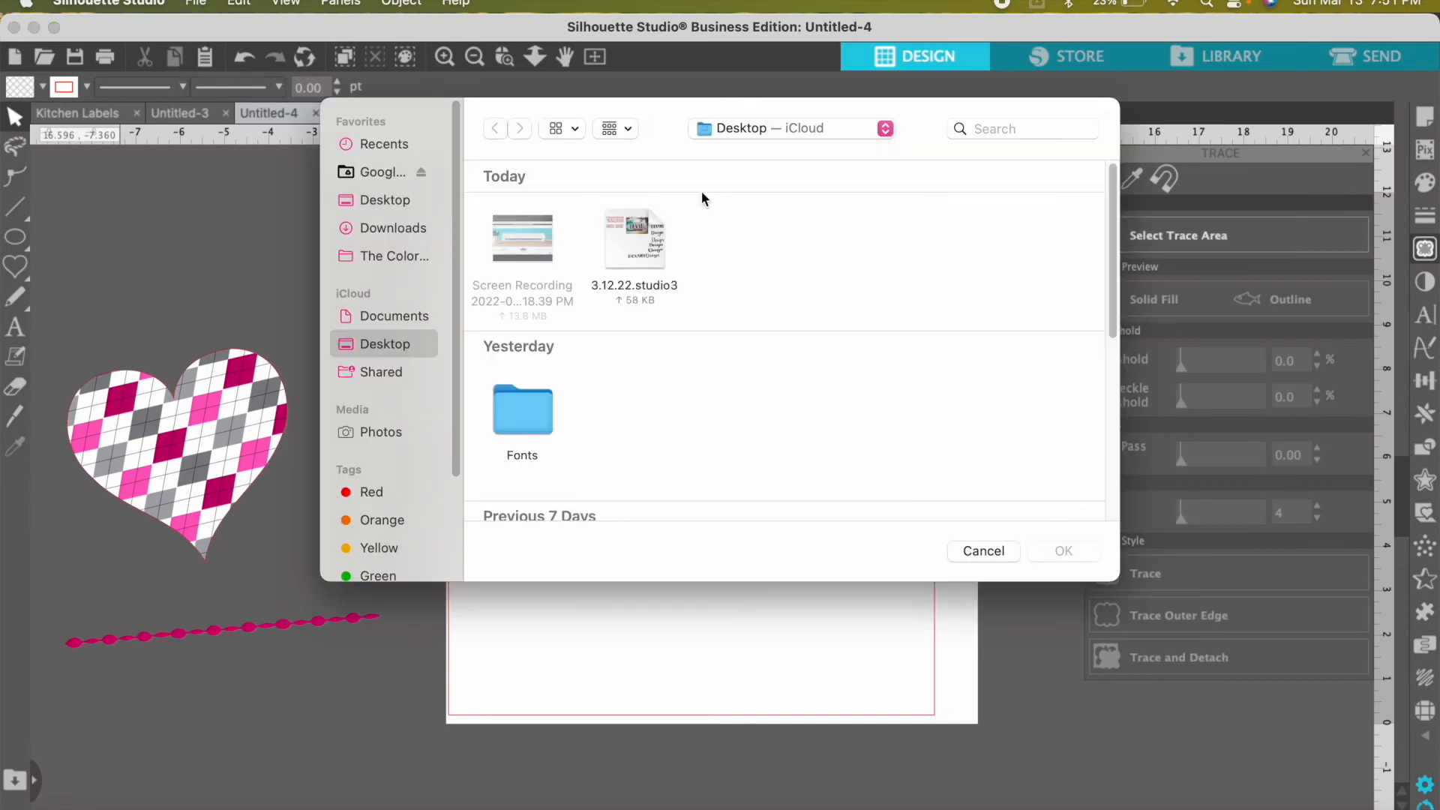
scroll(606, 324, down, 5)
scroll(607, 324, down, 5)
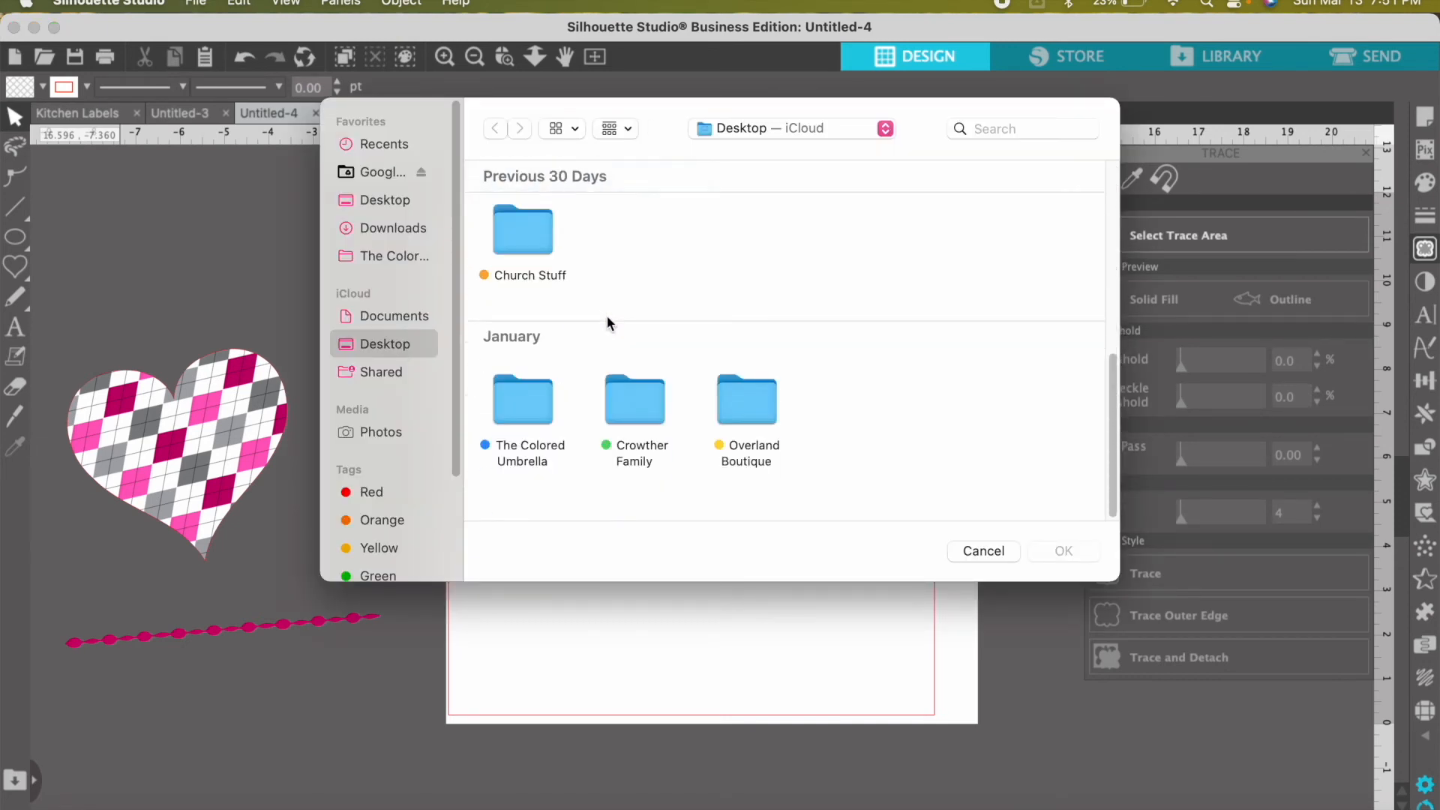
scroll(606, 315, up, 2)
scroll(606, 315, down, 2)
click(528, 448)
double_click(529, 449)
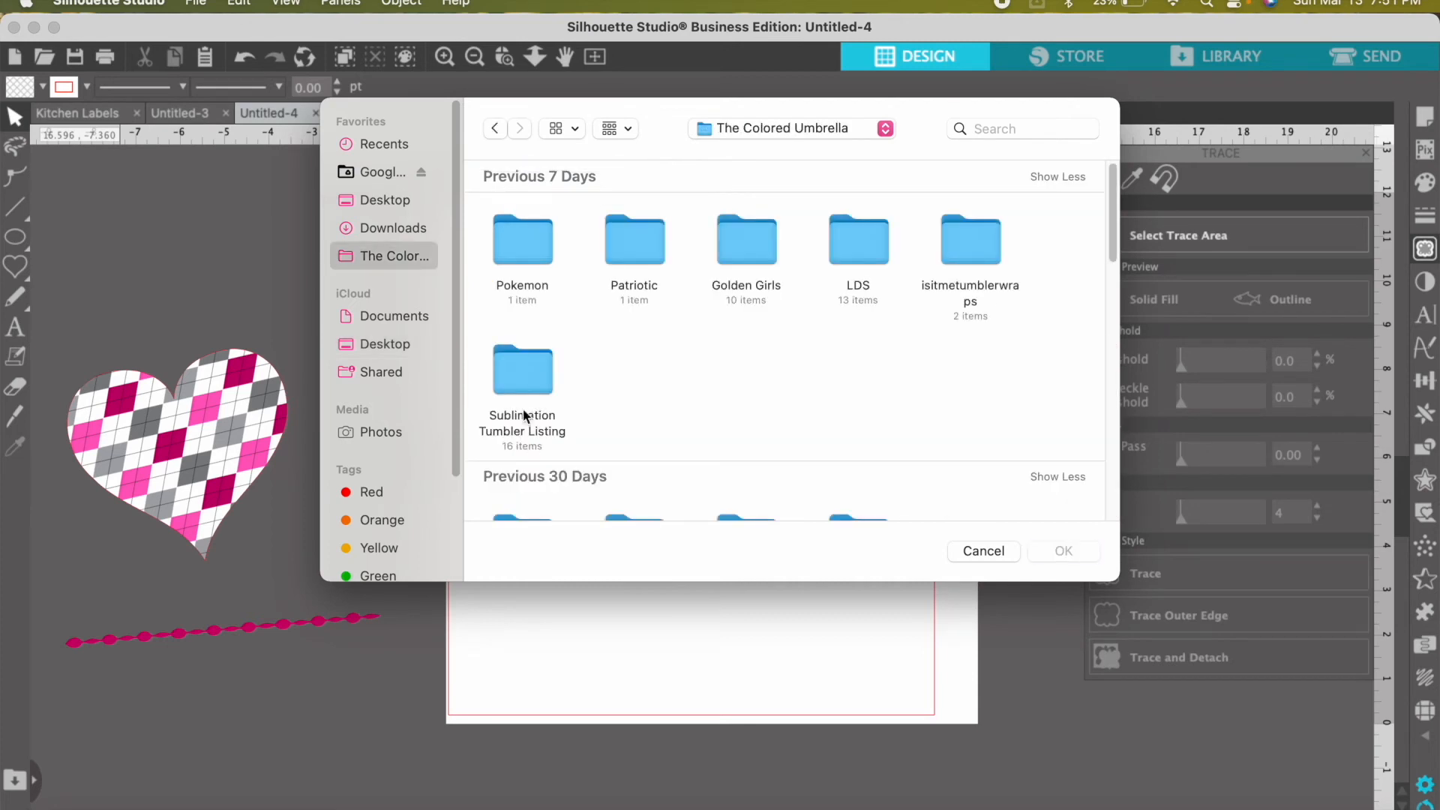
- Find the "enjoy your free goodies!" design within The Colored Umbrella folder and import it as a grouped vector
scroll(708, 439, down, 6)
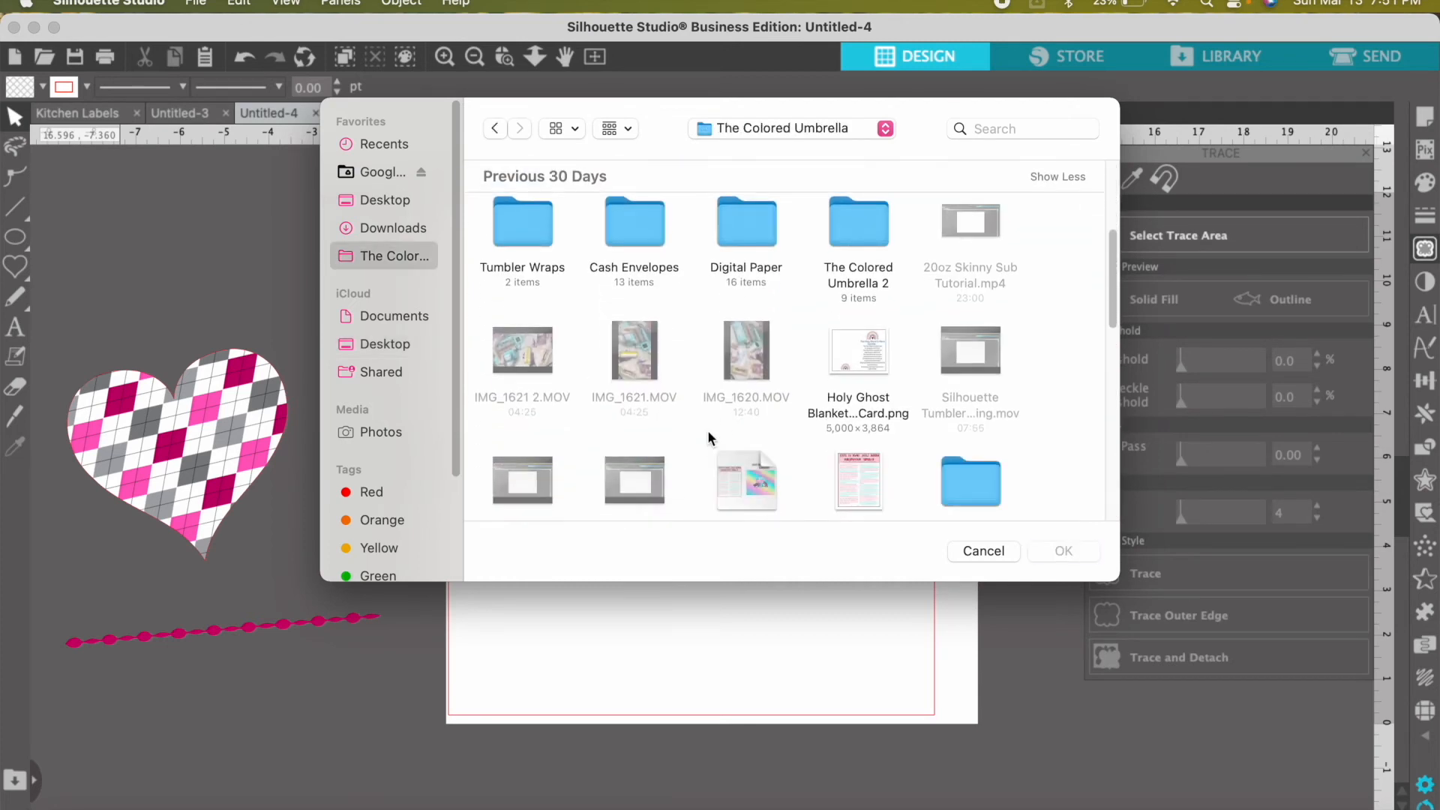
scroll(708, 438, down, 10)
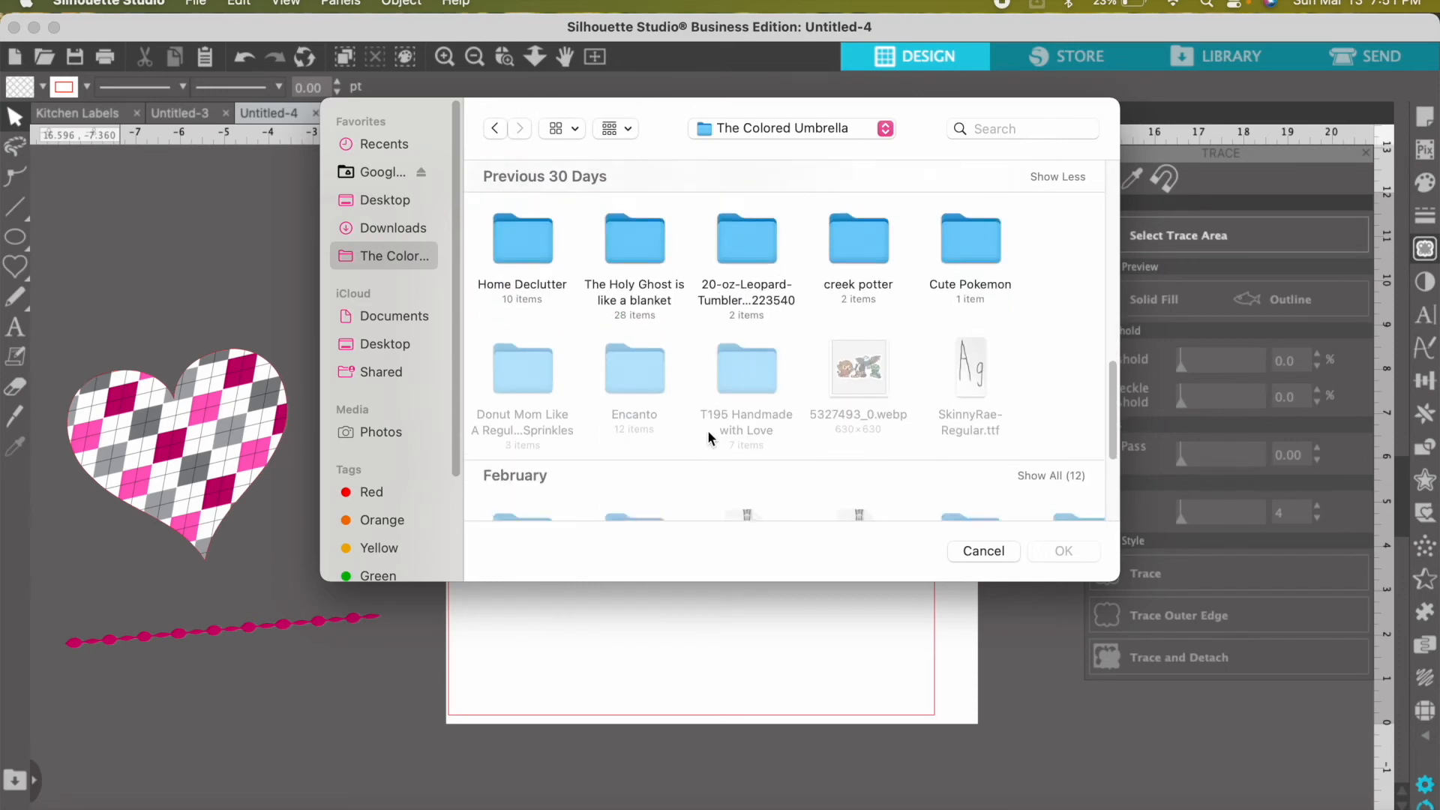
scroll(708, 430, down, 2)
scroll(708, 427, down, 3)
scroll(708, 421, up, 4)
scroll(708, 420, down, 5)
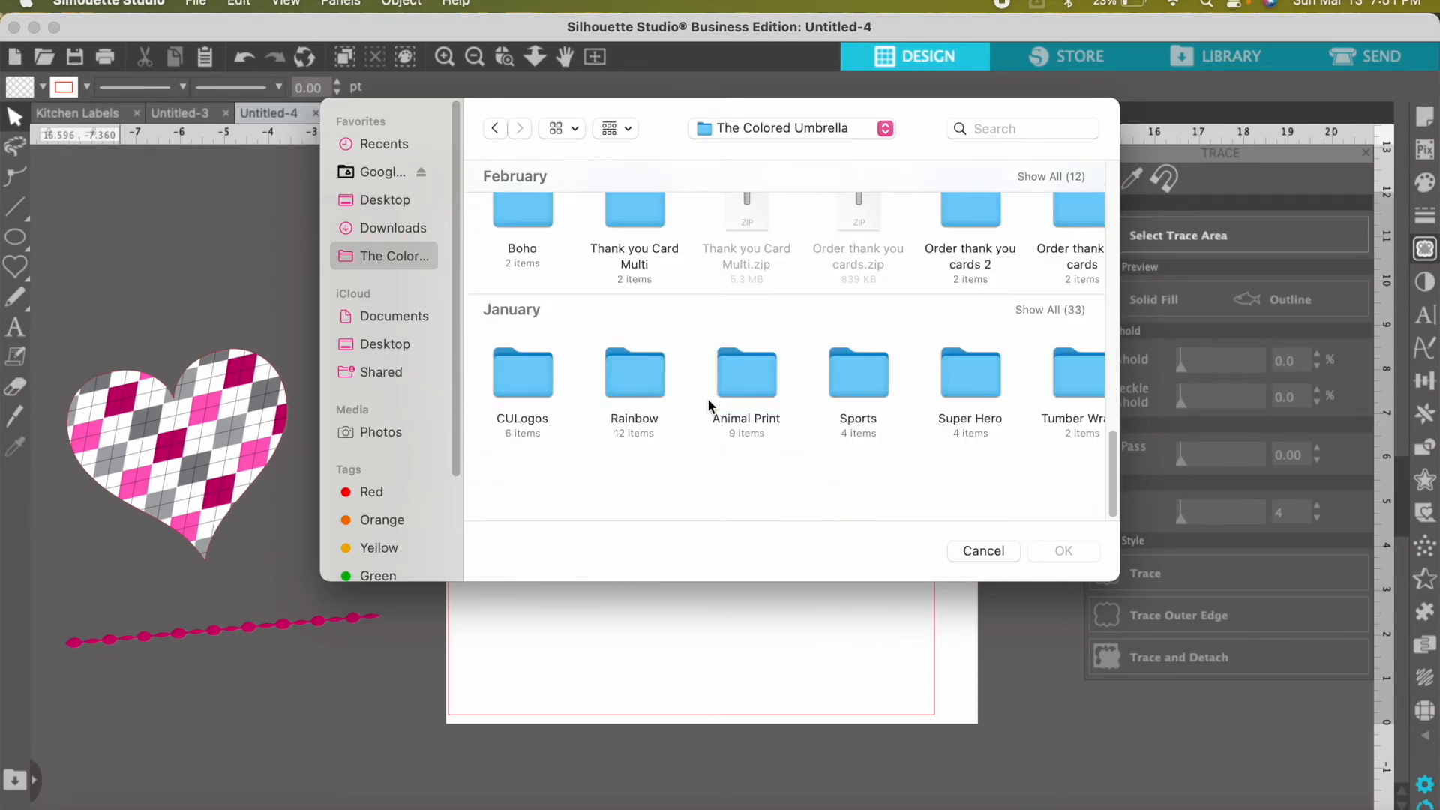
click(526, 446)
double_click(526, 449)
double_click(513, 422)
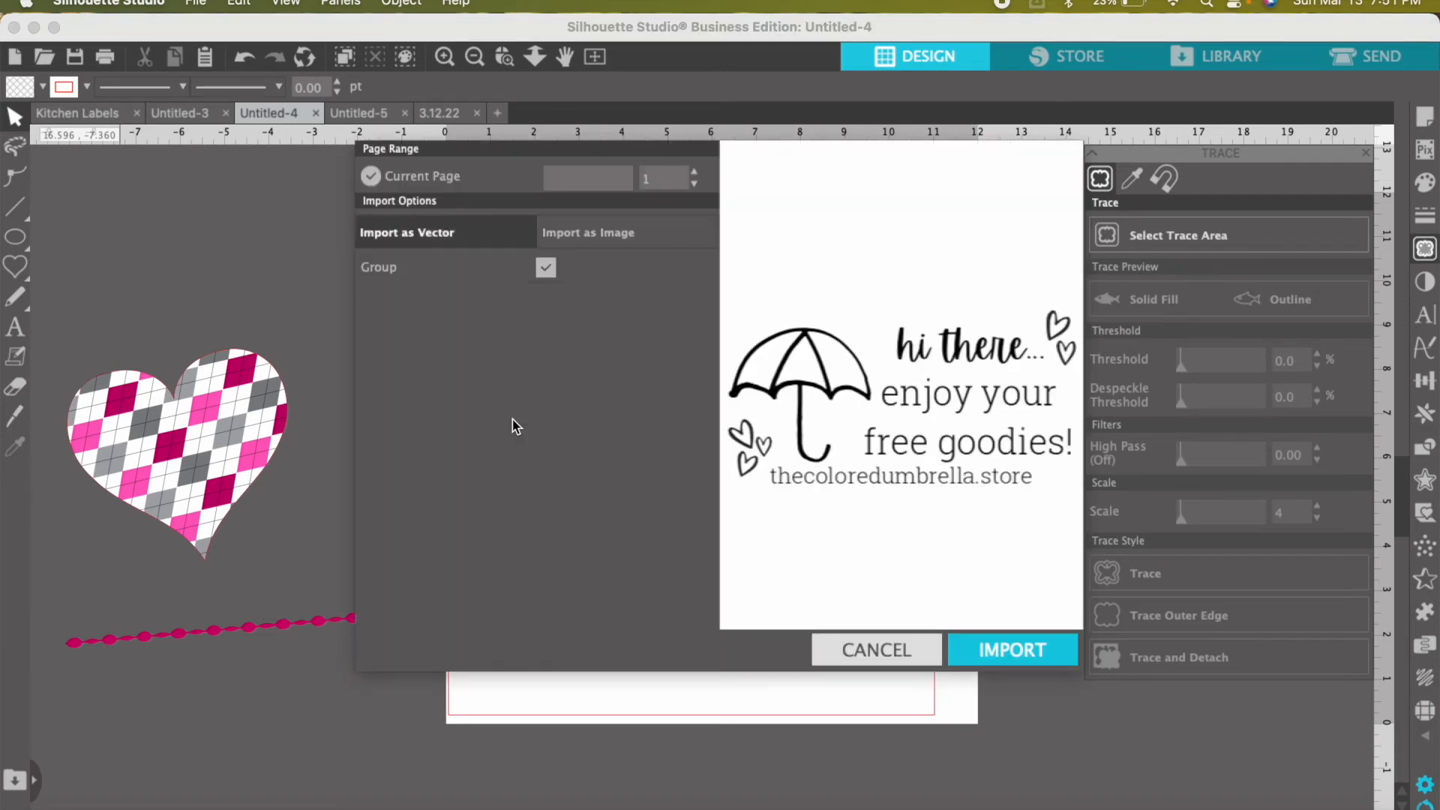
click(1019, 652)
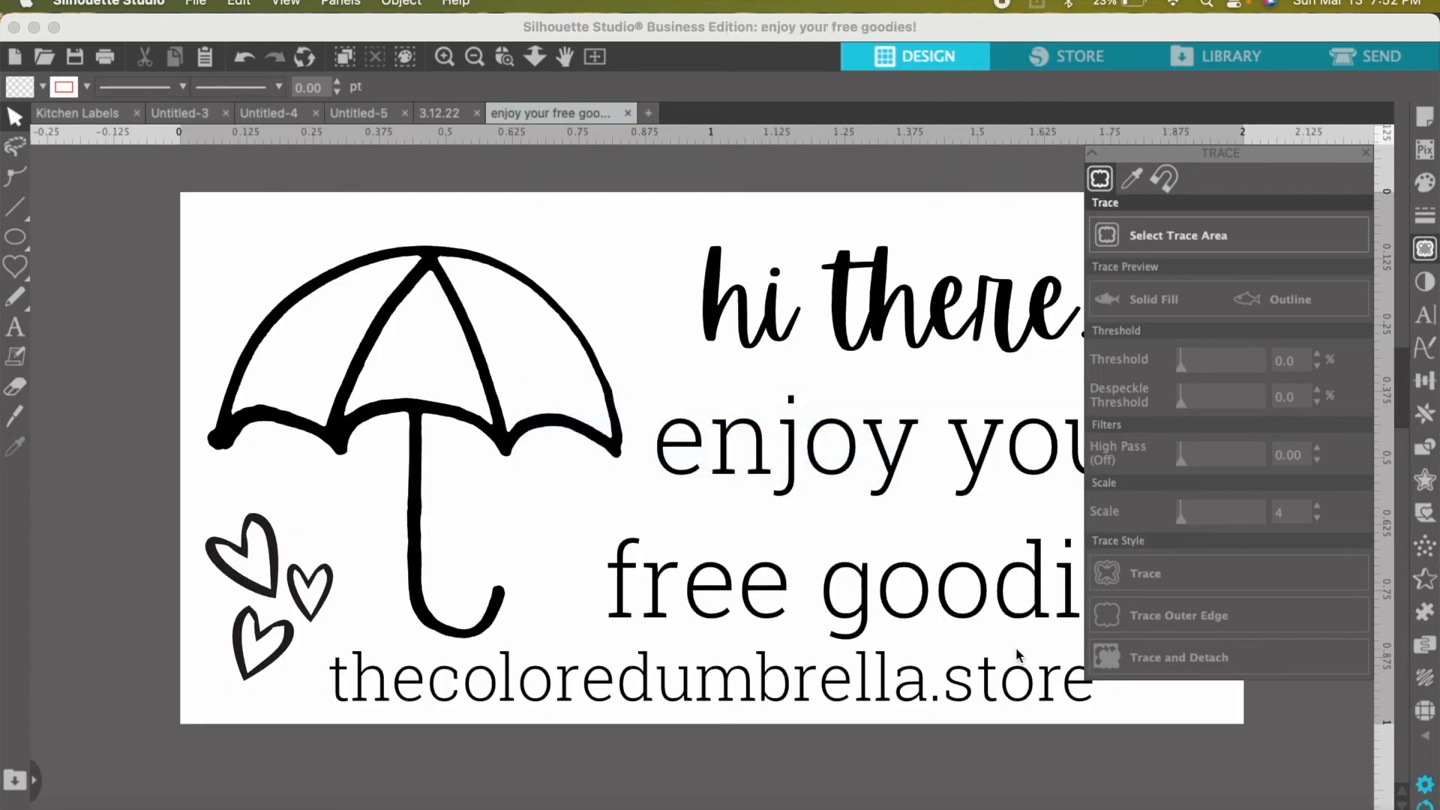
- Scale the imported design down to about 1.109 in wide, move it away from the page's upper-left corner and deselect it
click(1060, 681)
drag(1248, 733, 742, 558)
drag(595, 375, 680, 453)
click(763, 631)
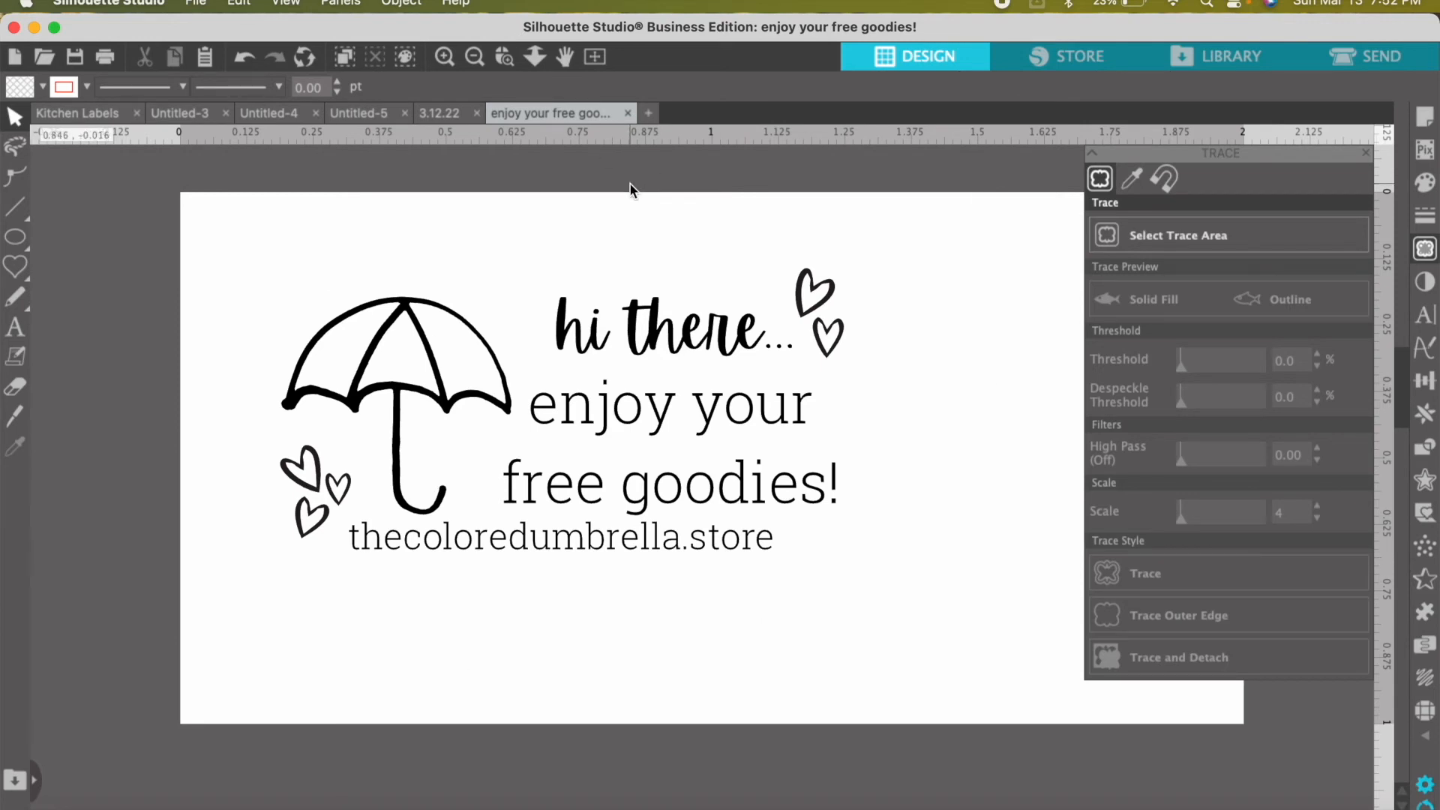
- Draw a trace area about 1.298 by 0.686 in around the whole umbrella and text design
click(600, 341)
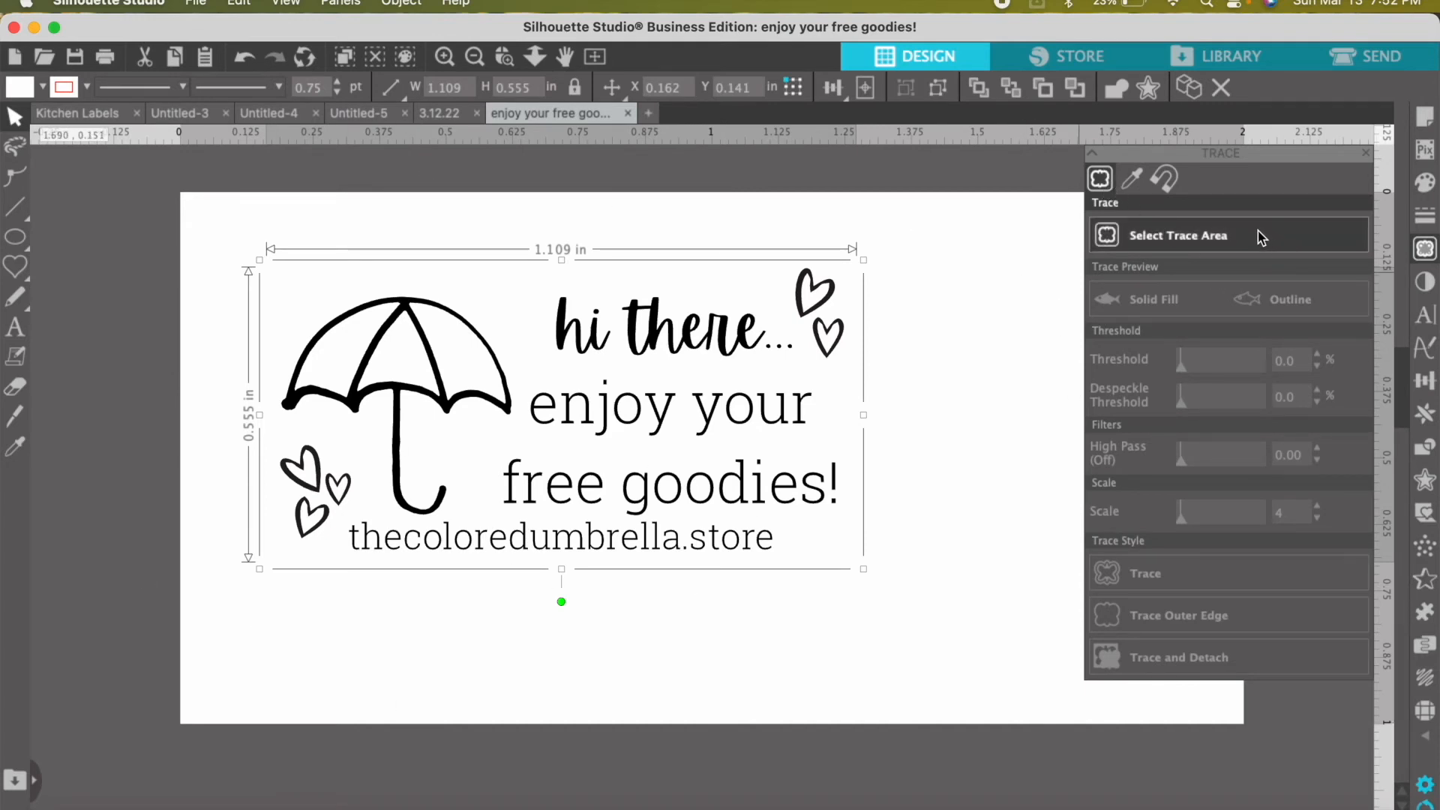
click(1159, 240)
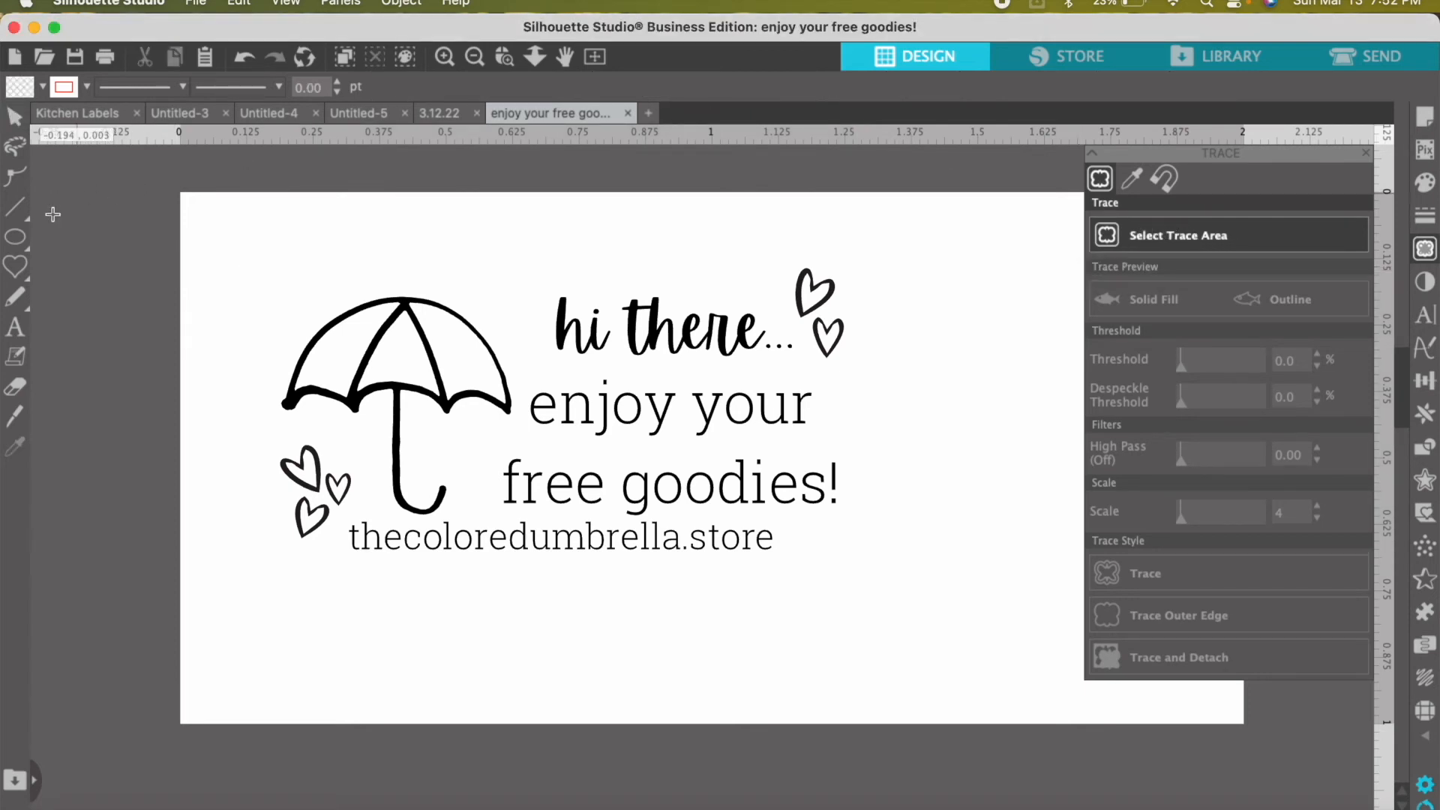
mouse_move(227, 243)
mouse_down()
mouse_move(273, 408)
mouse_move(713, 585)
mouse_move(977, 614)
mouse_move(916, 612)
mouse_up()
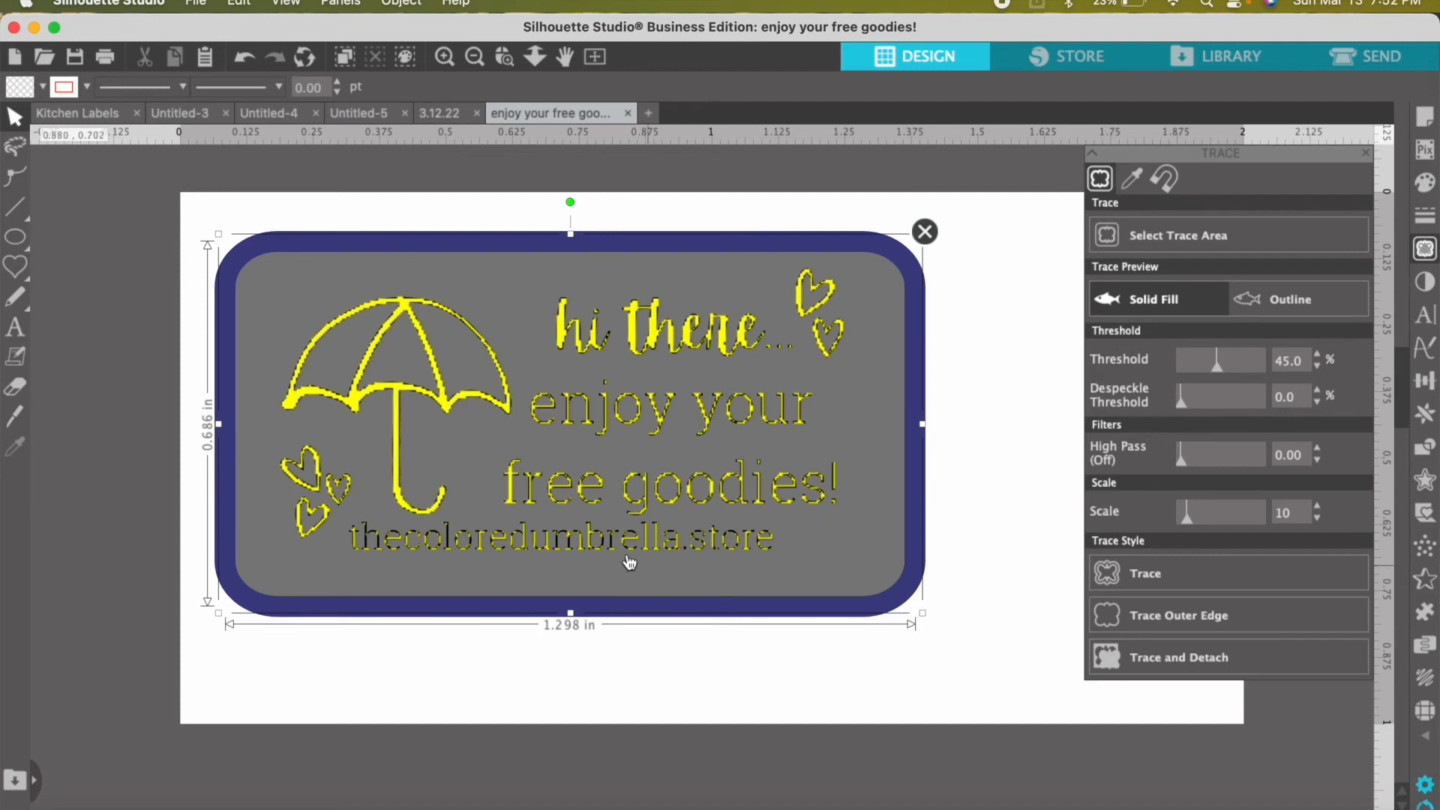
- Set the trace threshold to 100%, the despeckle threshold to 2% and the high pass filter to 20
drag(1218, 373, 1290, 361)
mouse_move(1186, 399)
mouse_down()
mouse_move(1305, 397)
mouse_move(1176, 399)
mouse_move(1249, 399)
mouse_move(1202, 409)
mouse_up()
drag(1185, 466, 1249, 469)
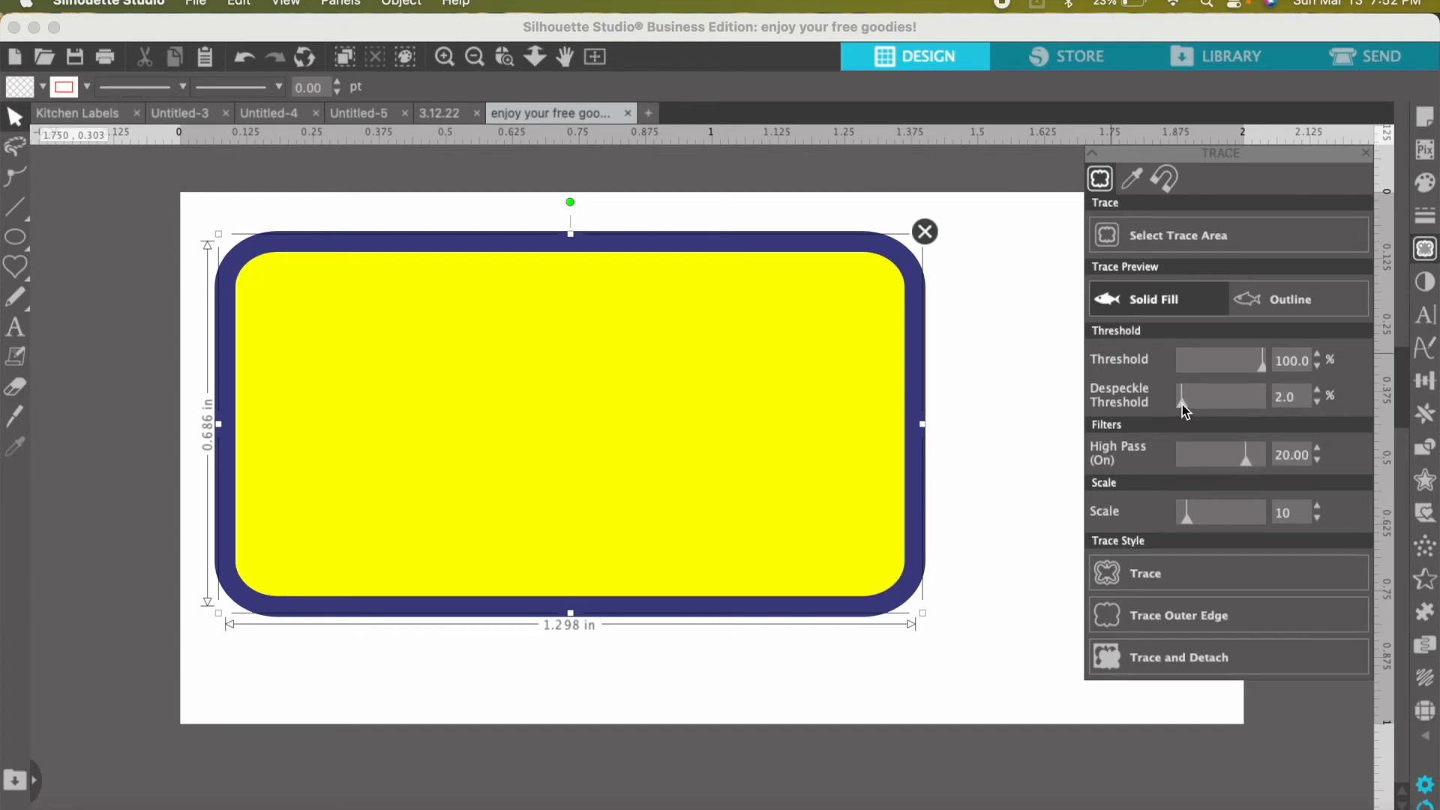
- Try lower threshold and different high pass values, settling on a 46% threshold and a high pass of 25
mouse_move(1263, 365)
mouse_down()
mouse_move(1123, 370)
mouse_move(1228, 366)
mouse_move(1209, 366)
mouse_up()
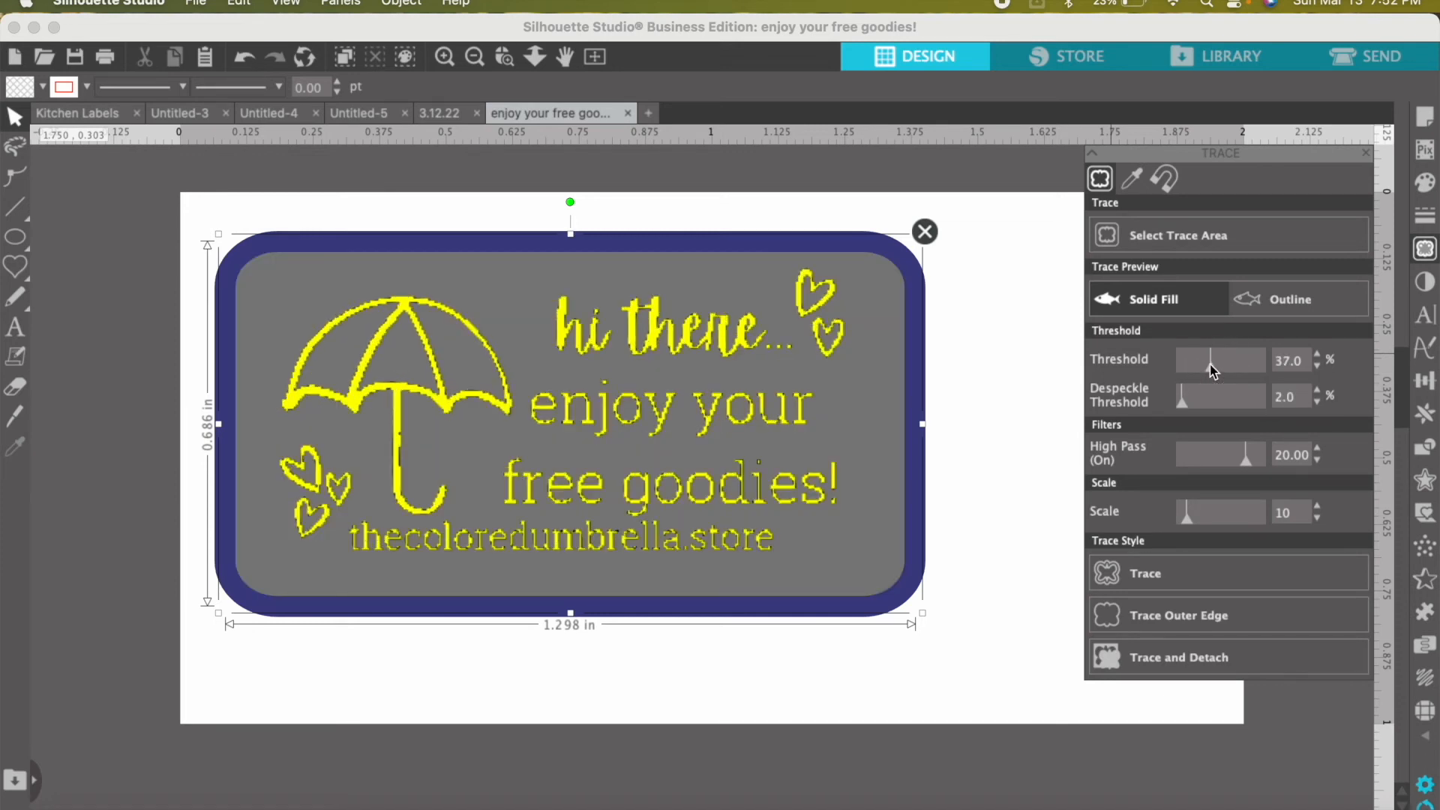
click(1221, 363)
click(1181, 457)
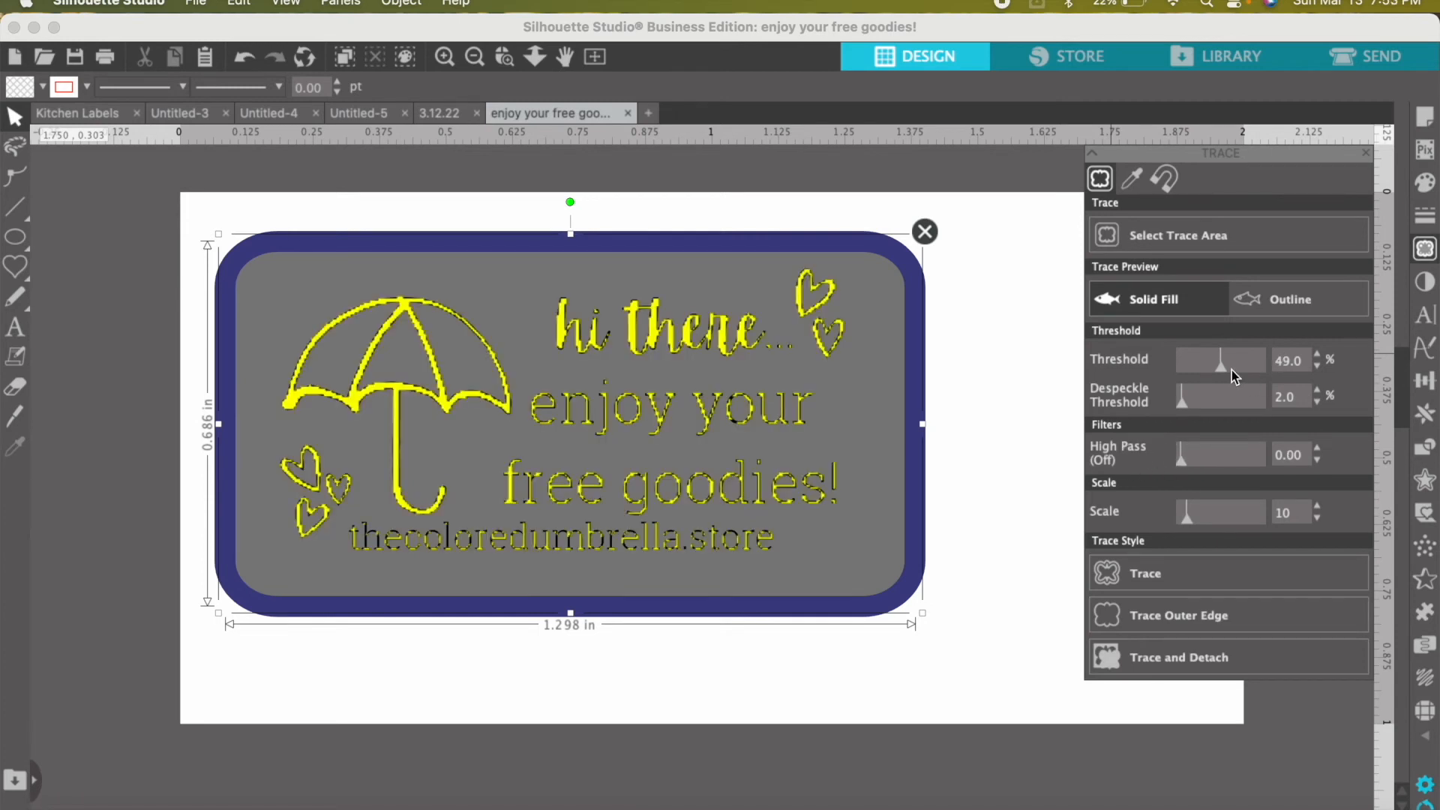
click(1190, 457)
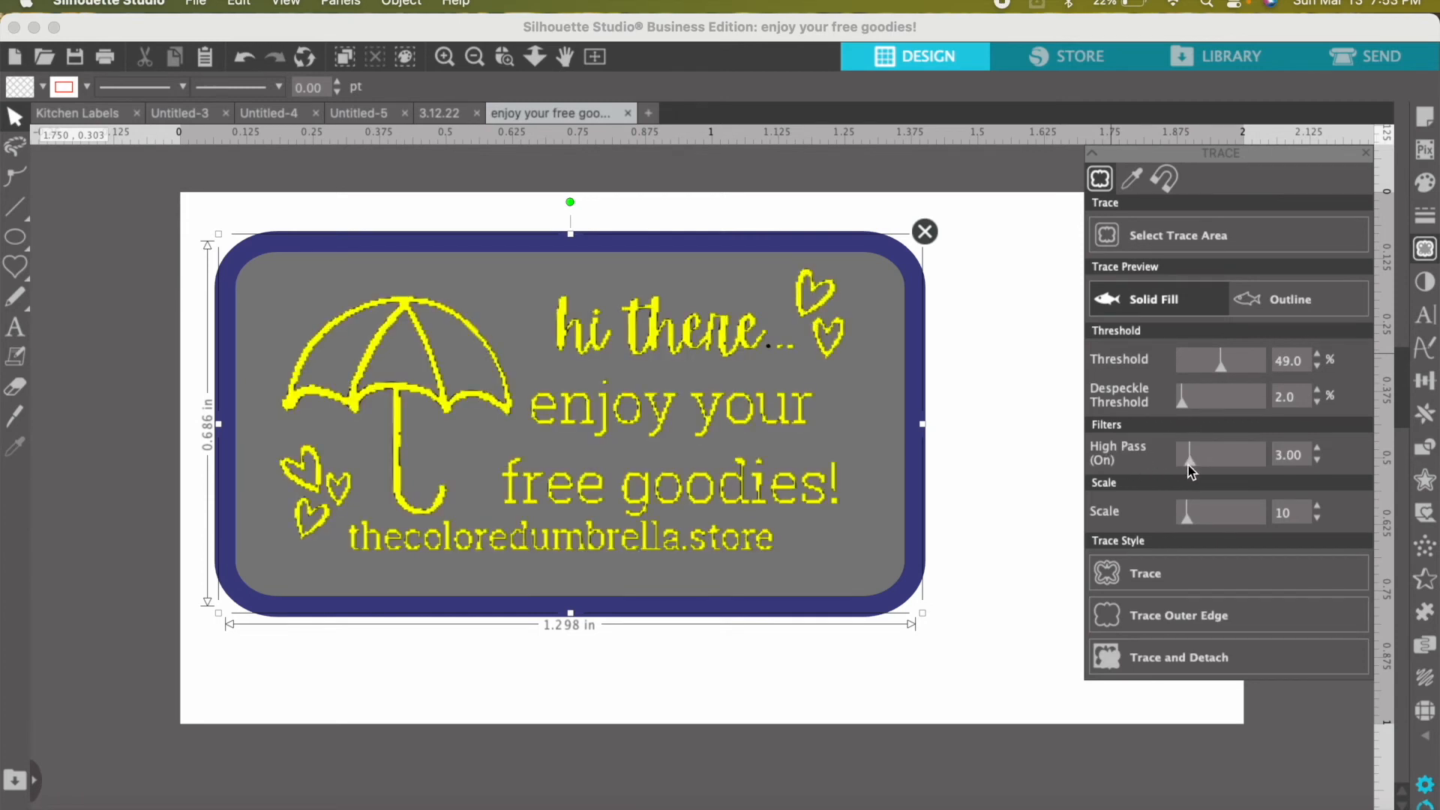
drag(1190, 464, 1268, 457)
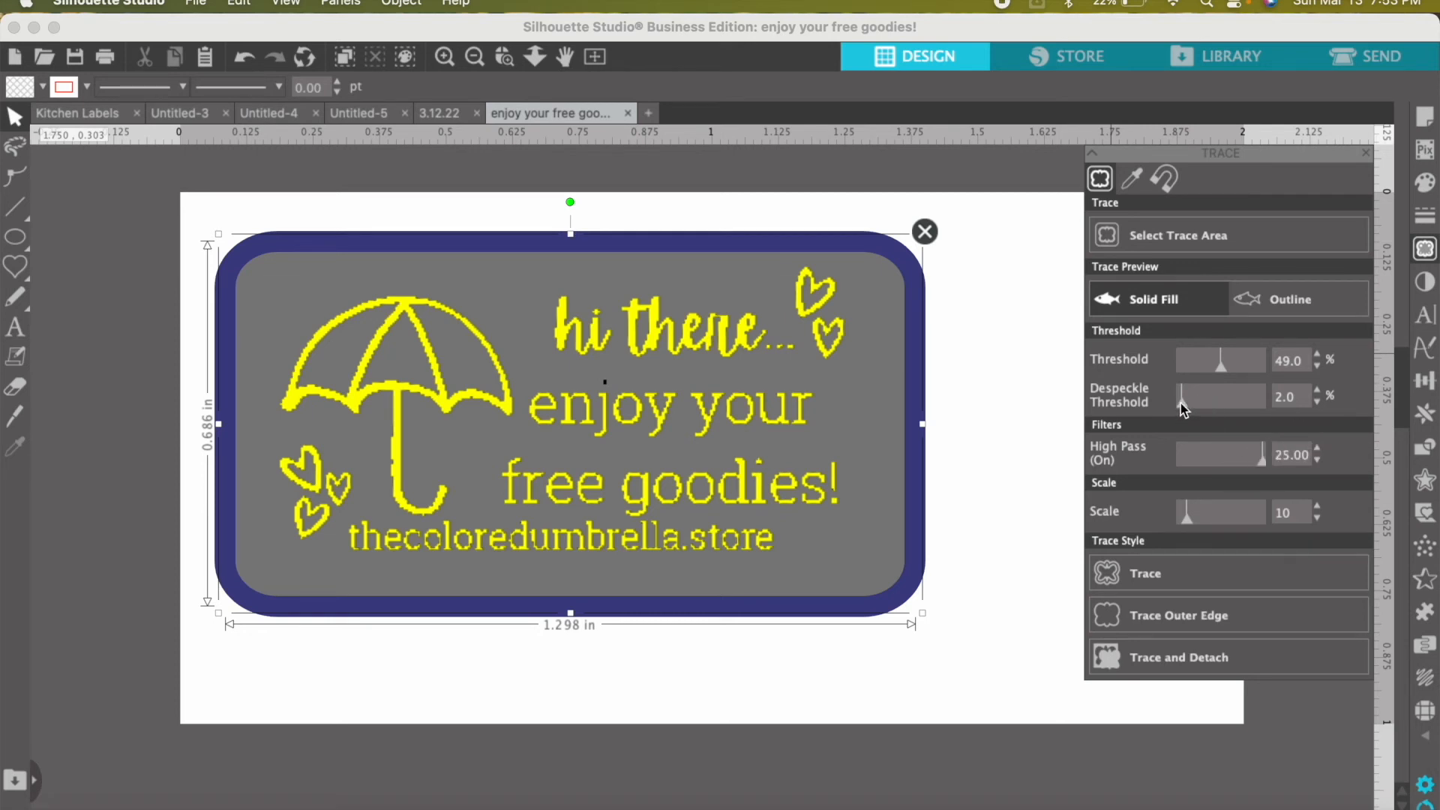
mouse_move(1221, 366)
mouse_down()
mouse_move(1195, 373)
mouse_move(1245, 368)
mouse_move(1206, 368)
mouse_move(1218, 365)
mouse_up()
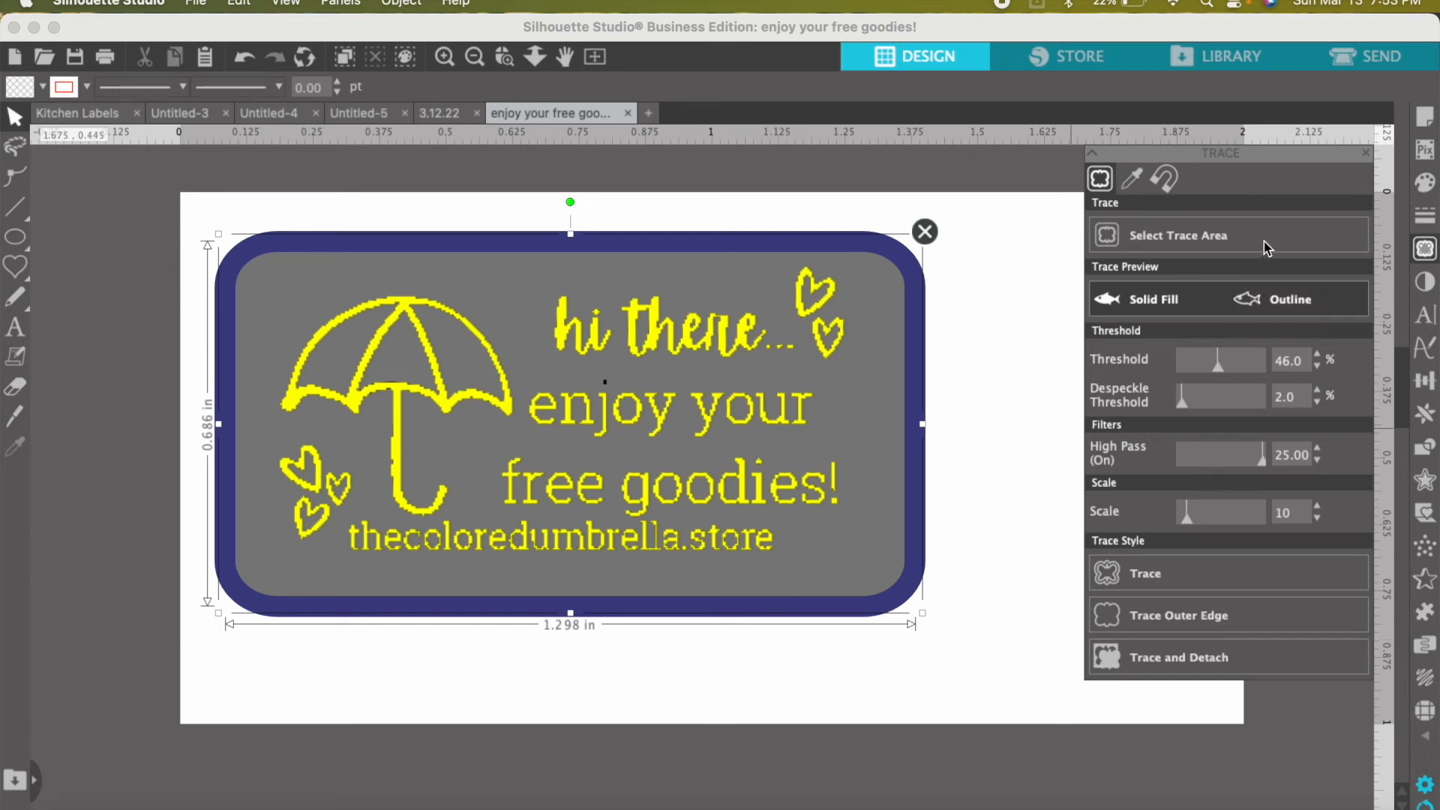
- Compare the Solid Fill and Outline trace previews of the design, ending on Outline
click(1290, 302)
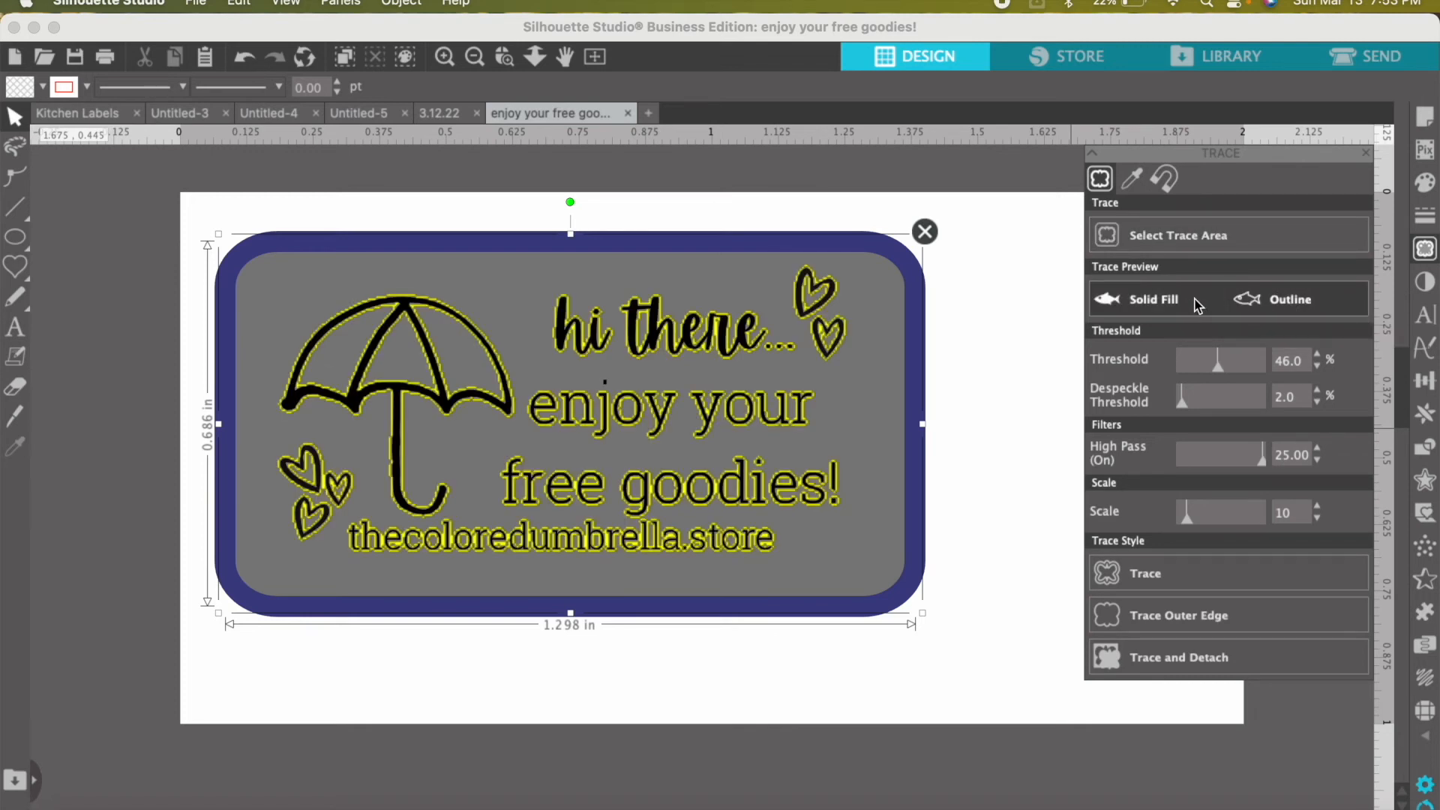
click(1137, 304)
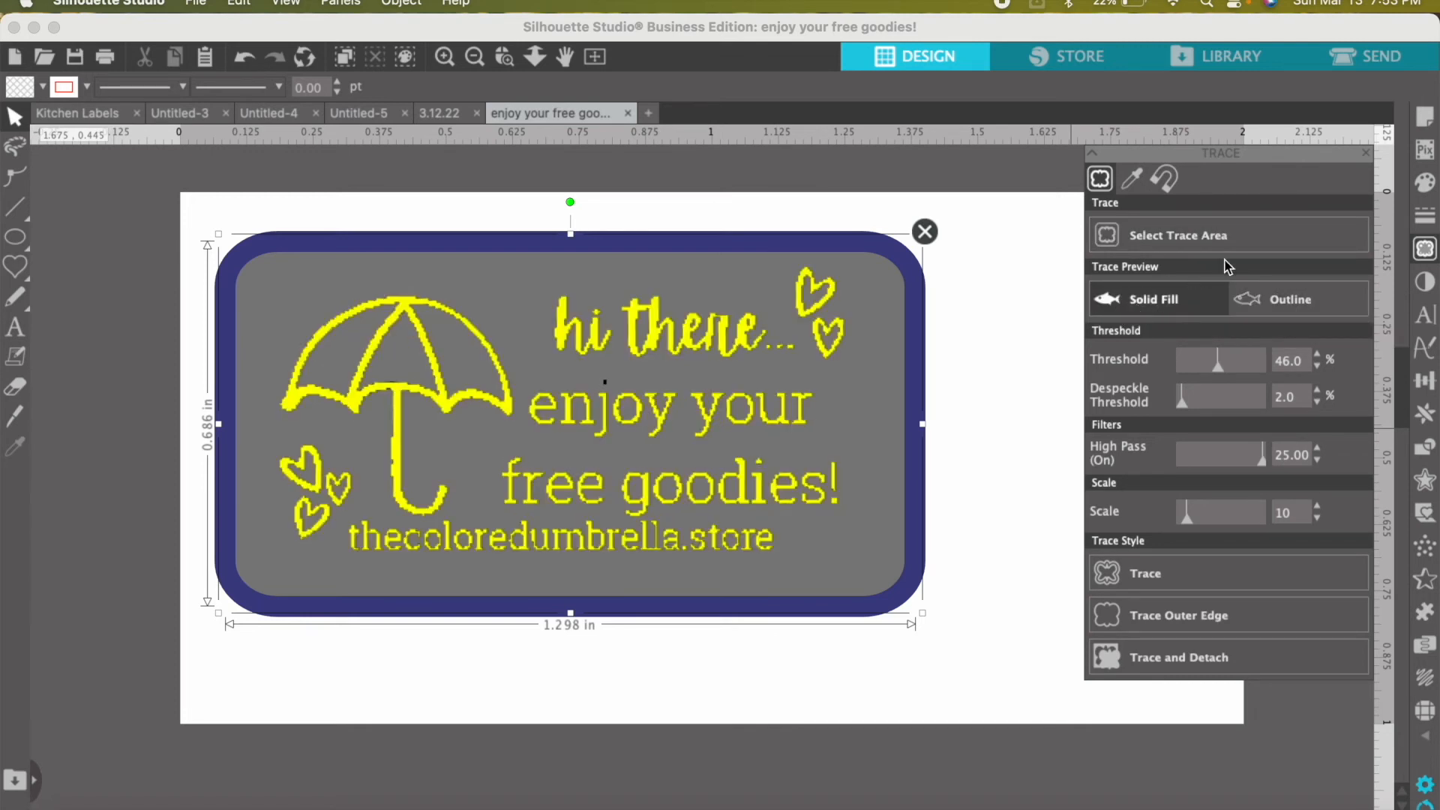
click(1266, 299)
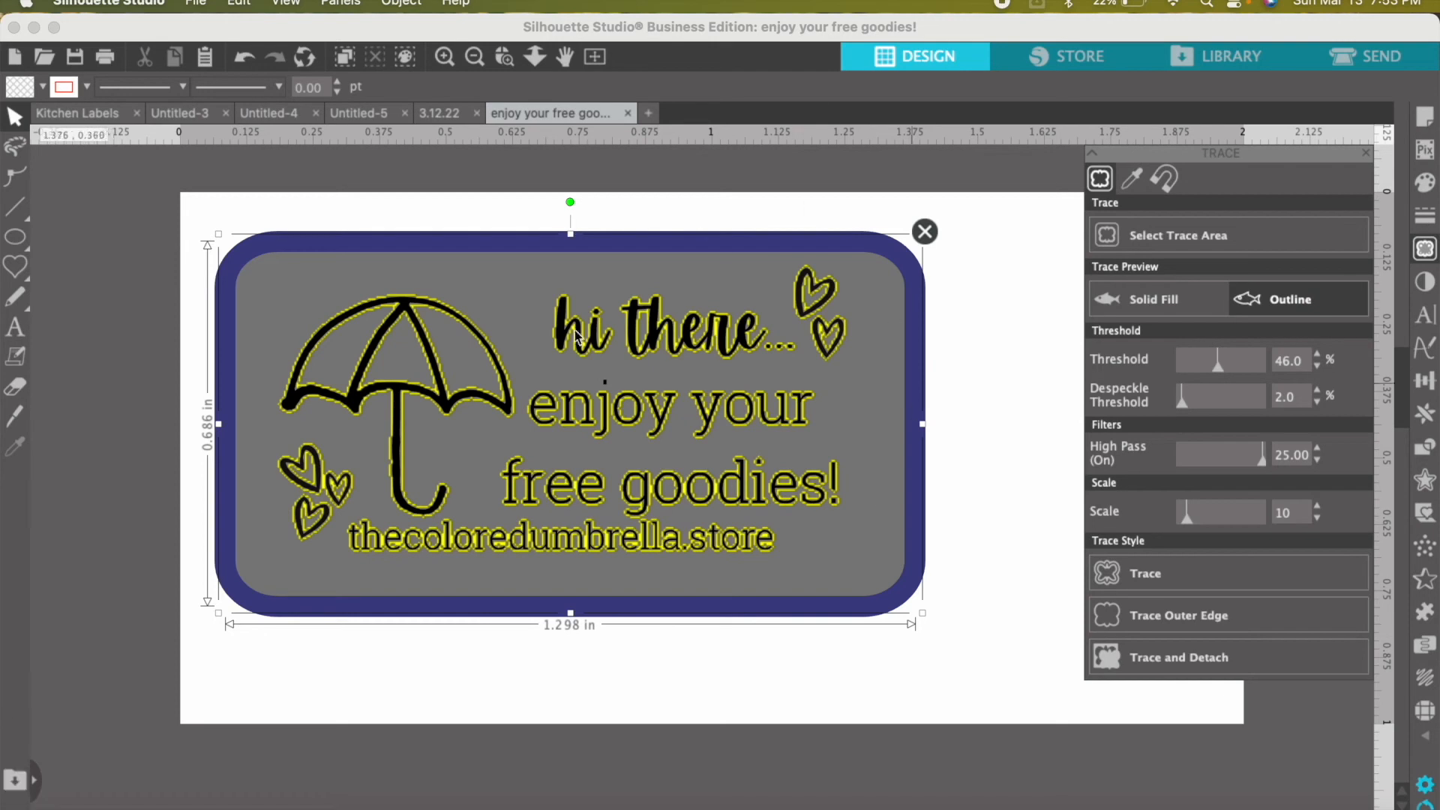
click(1170, 298)
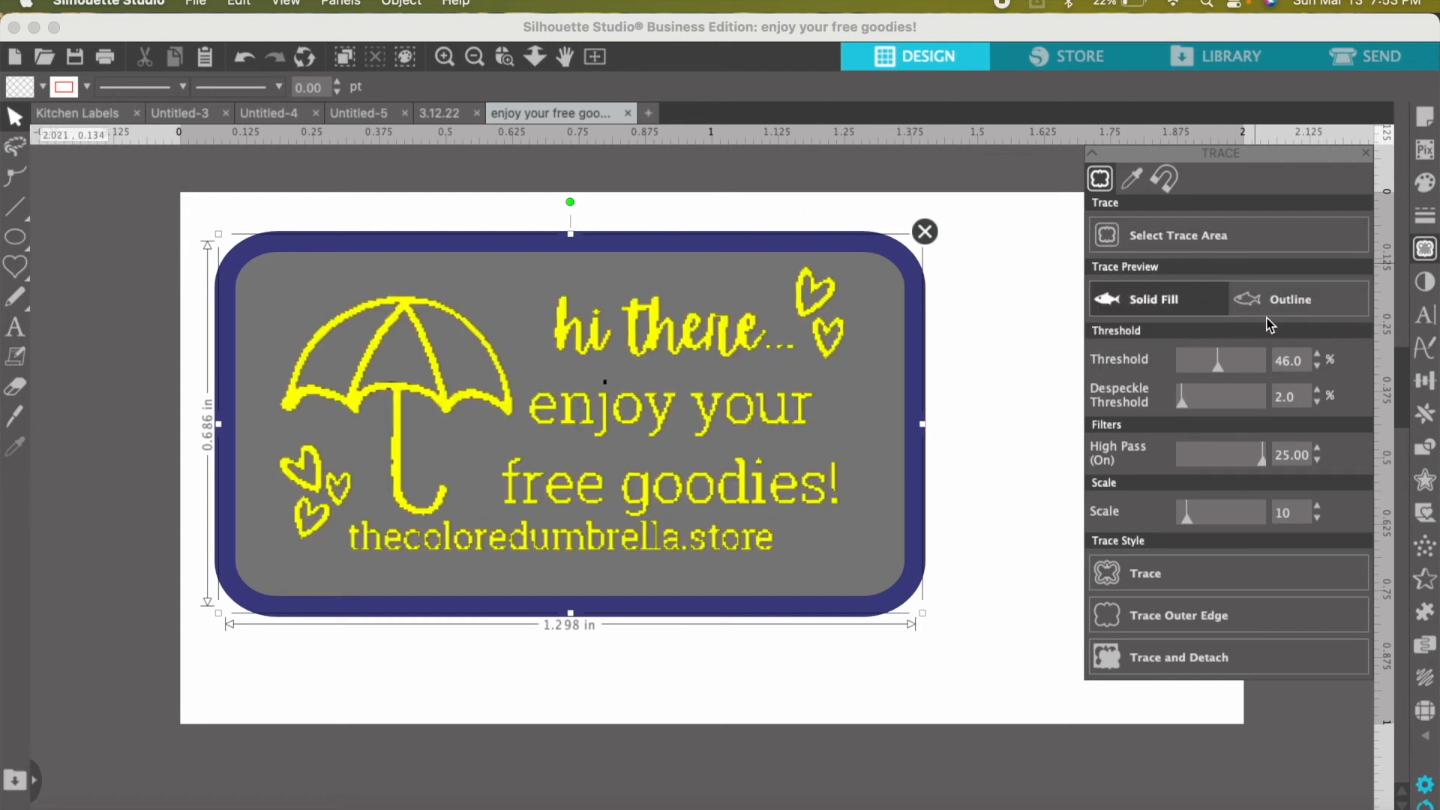
click(1283, 303)
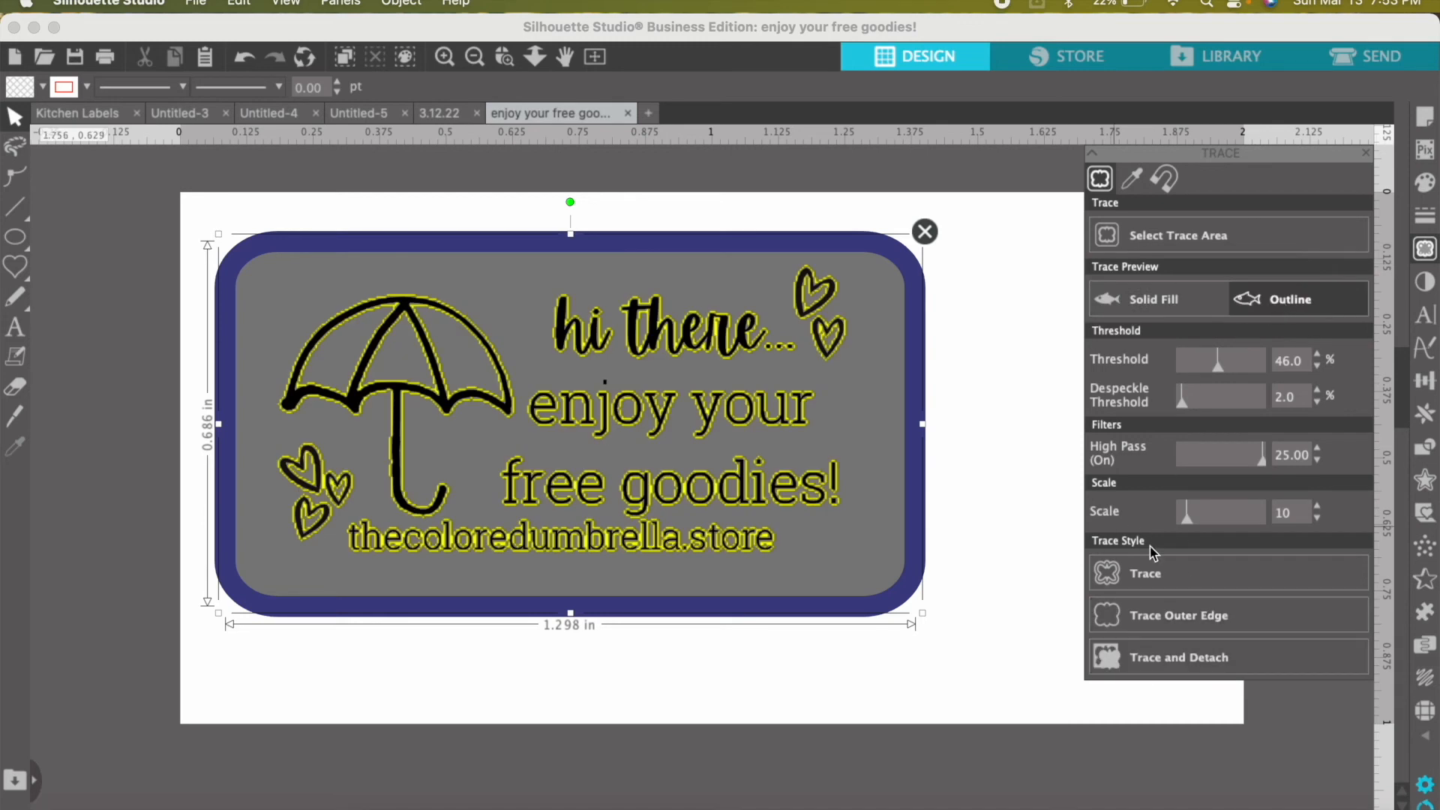
- Apply the Trace style to the design, move the original off its traced outlines and delete it
click(1116, 579)
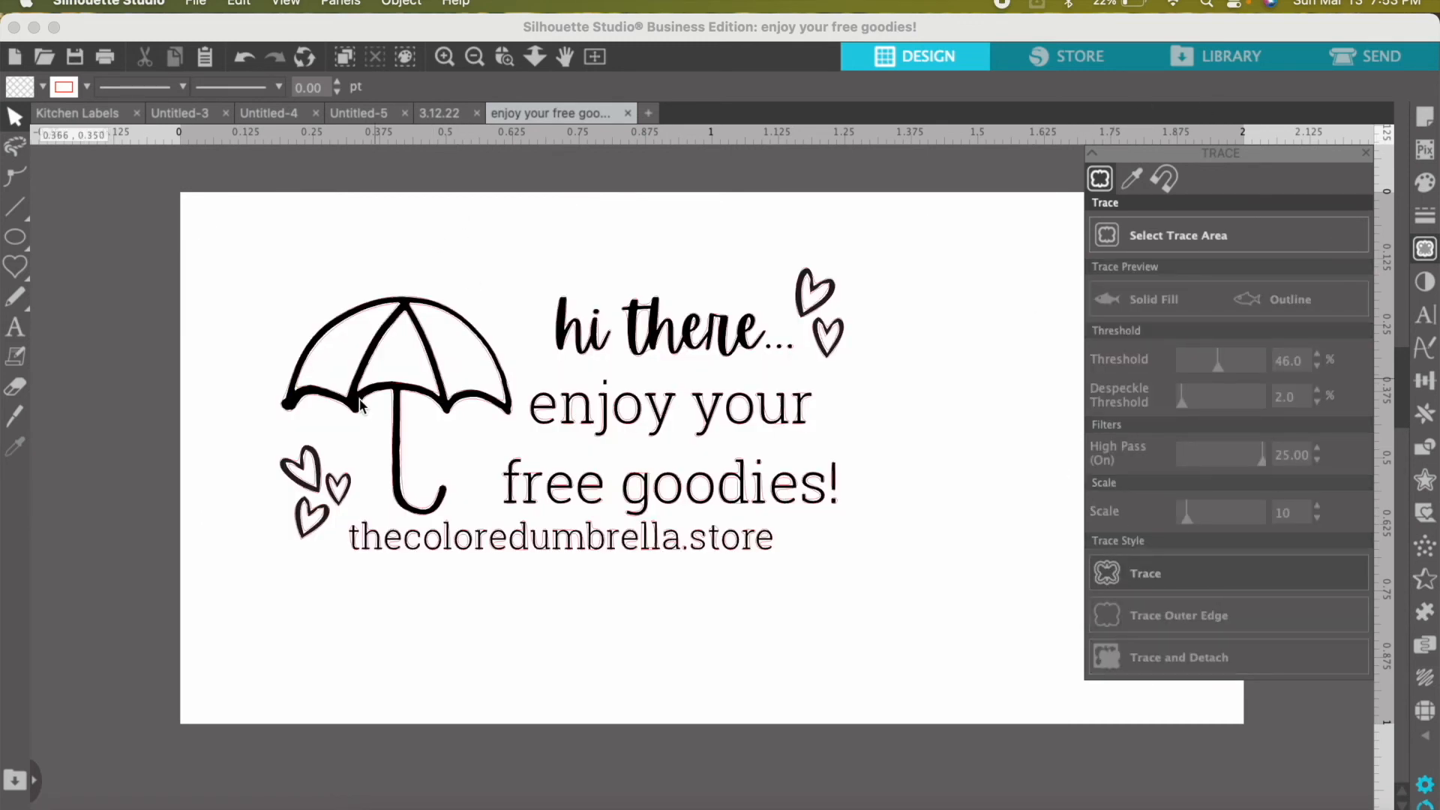
click(364, 341)
drag(365, 343, 261, 526)
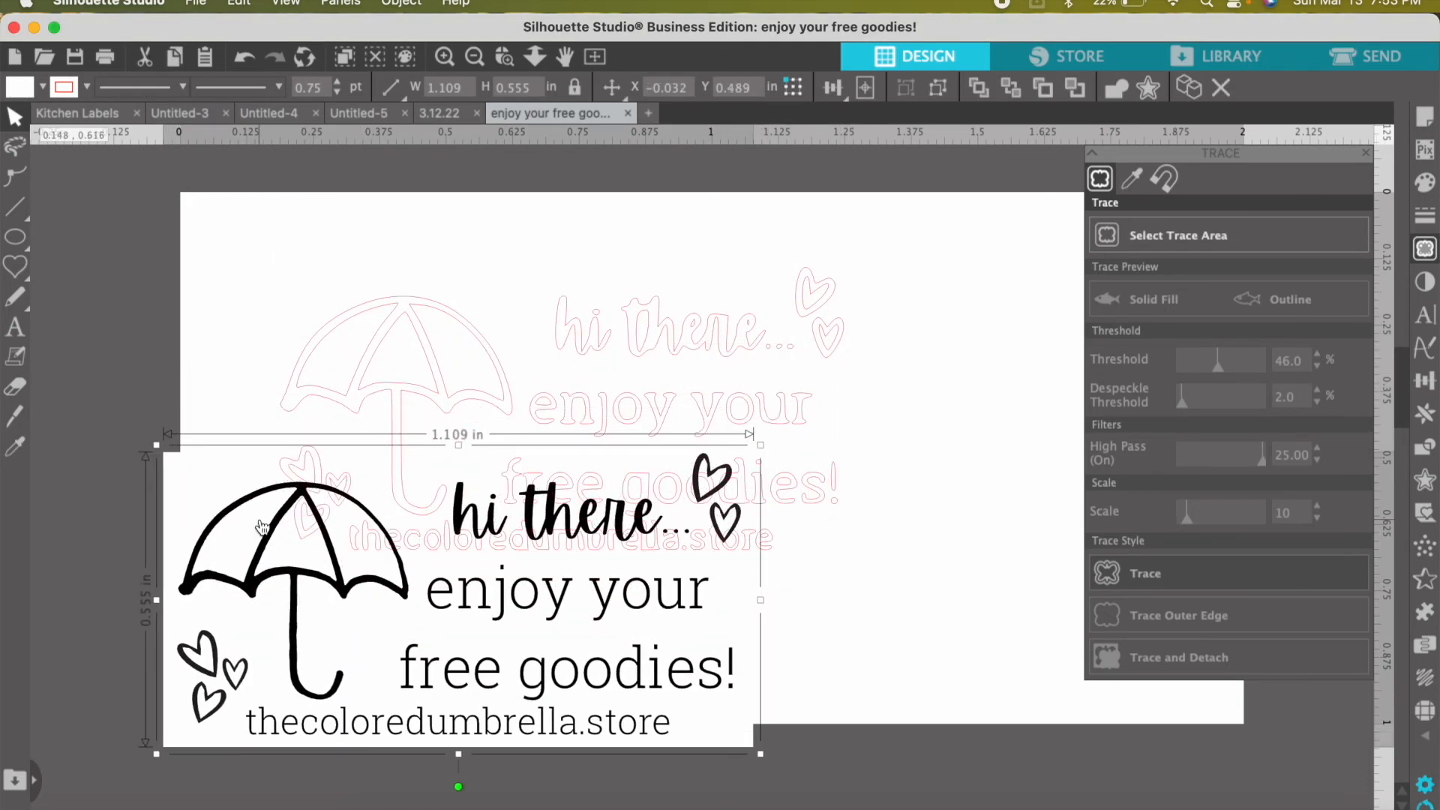
key(Delete)
- Move the traced outlines slightly down and to the right on the page and deselect them
mouse_move(688, 473)
mouse_down()
mouse_move(584, 450)
mouse_move(747, 553)
mouse_move(779, 502)
mouse_move(708, 486)
mouse_up()
click(707, 486)
click(707, 486)
right_click(706, 486)
click(889, 435)
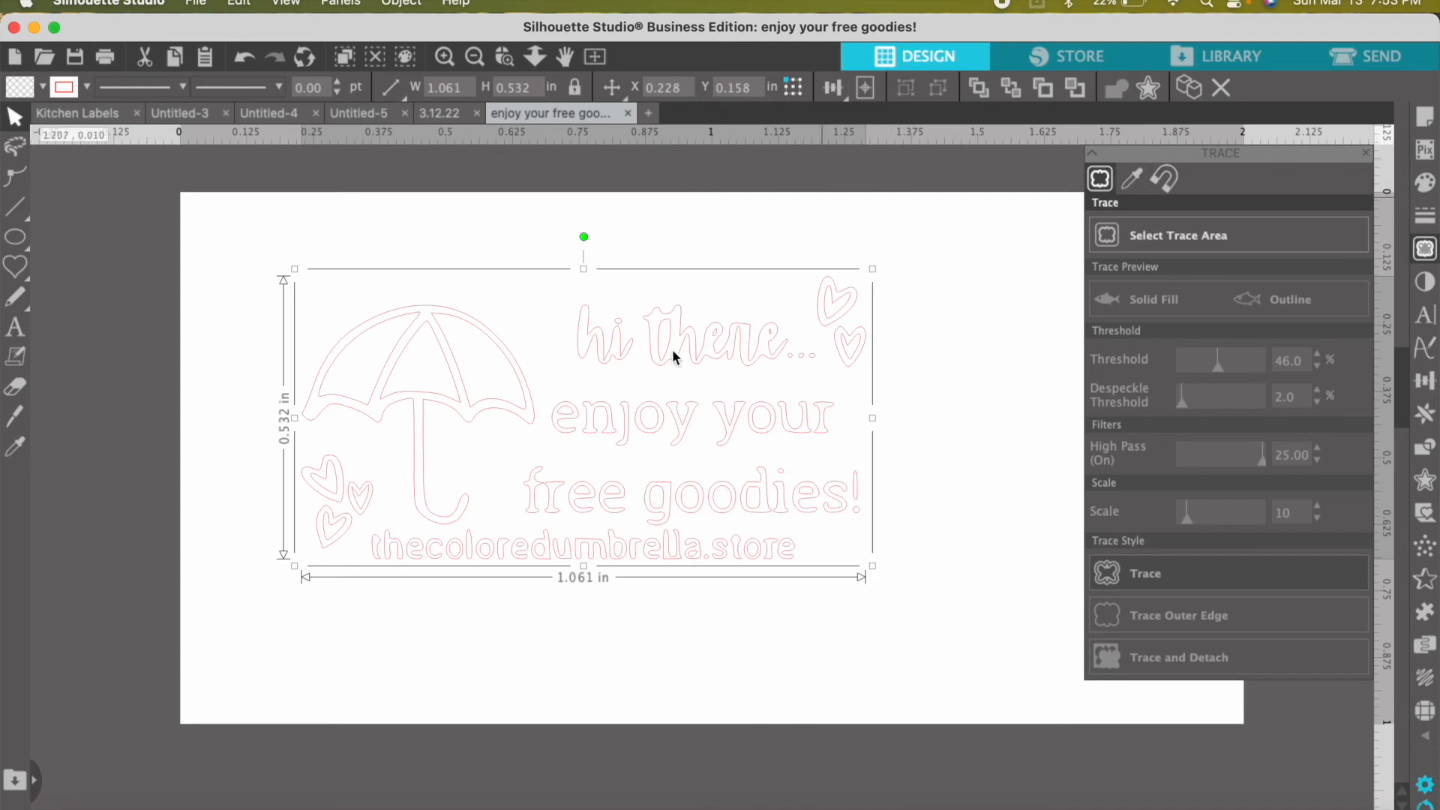
click(669, 395)
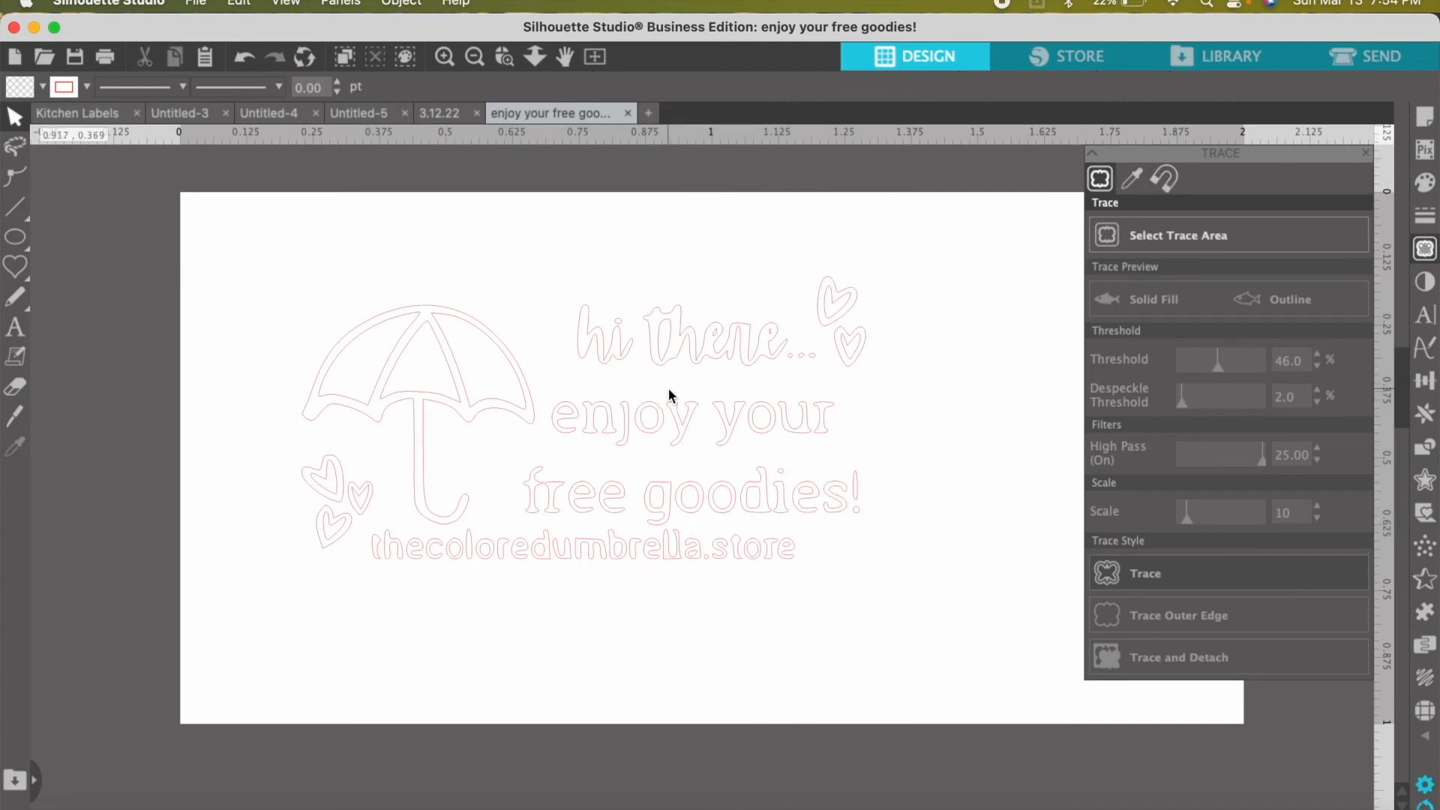
- Look through the Image Effects options from Grey Shade to Shadow
click(1427, 282)
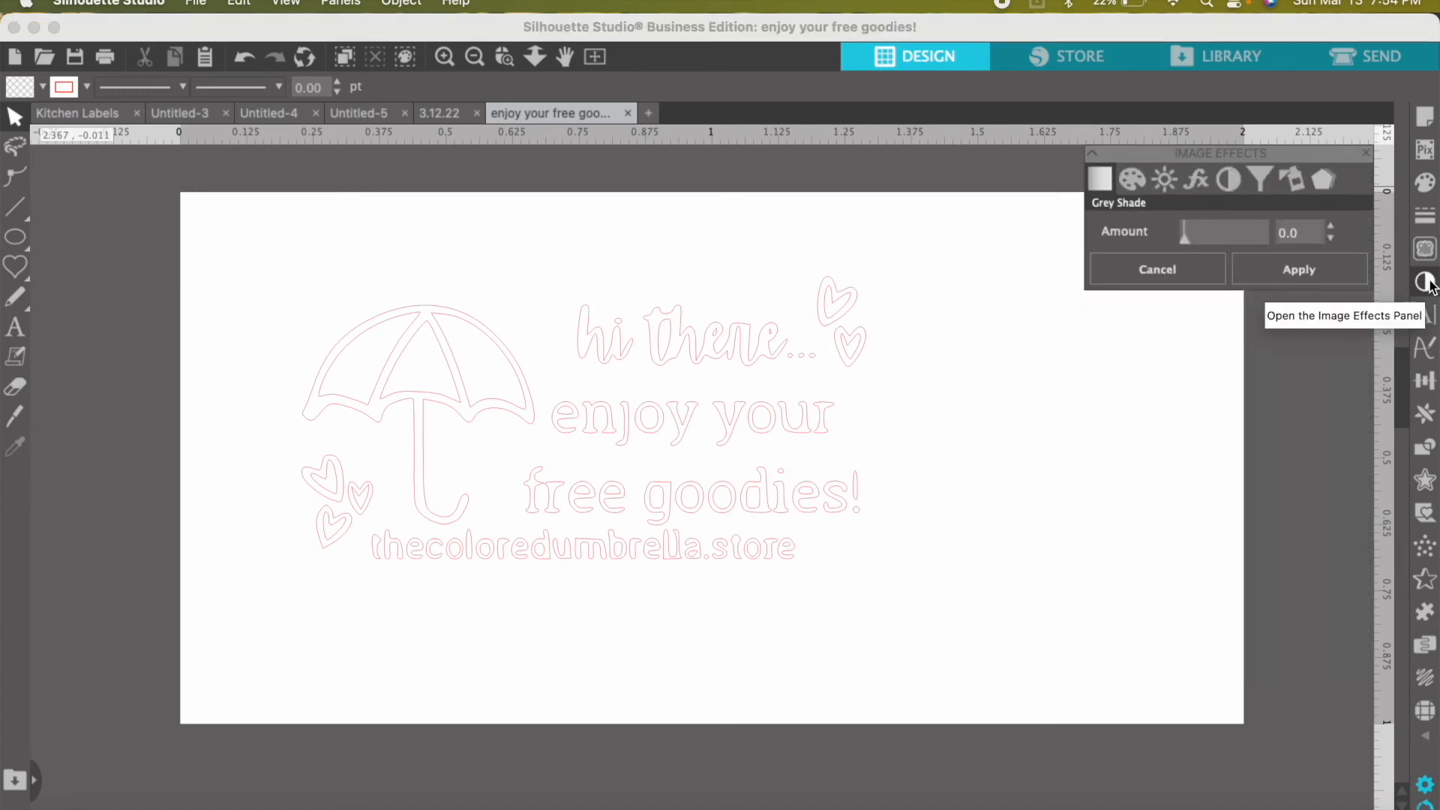
click(1133, 178)
click(1196, 179)
click(1223, 177)
click(1260, 178)
click(1320, 180)
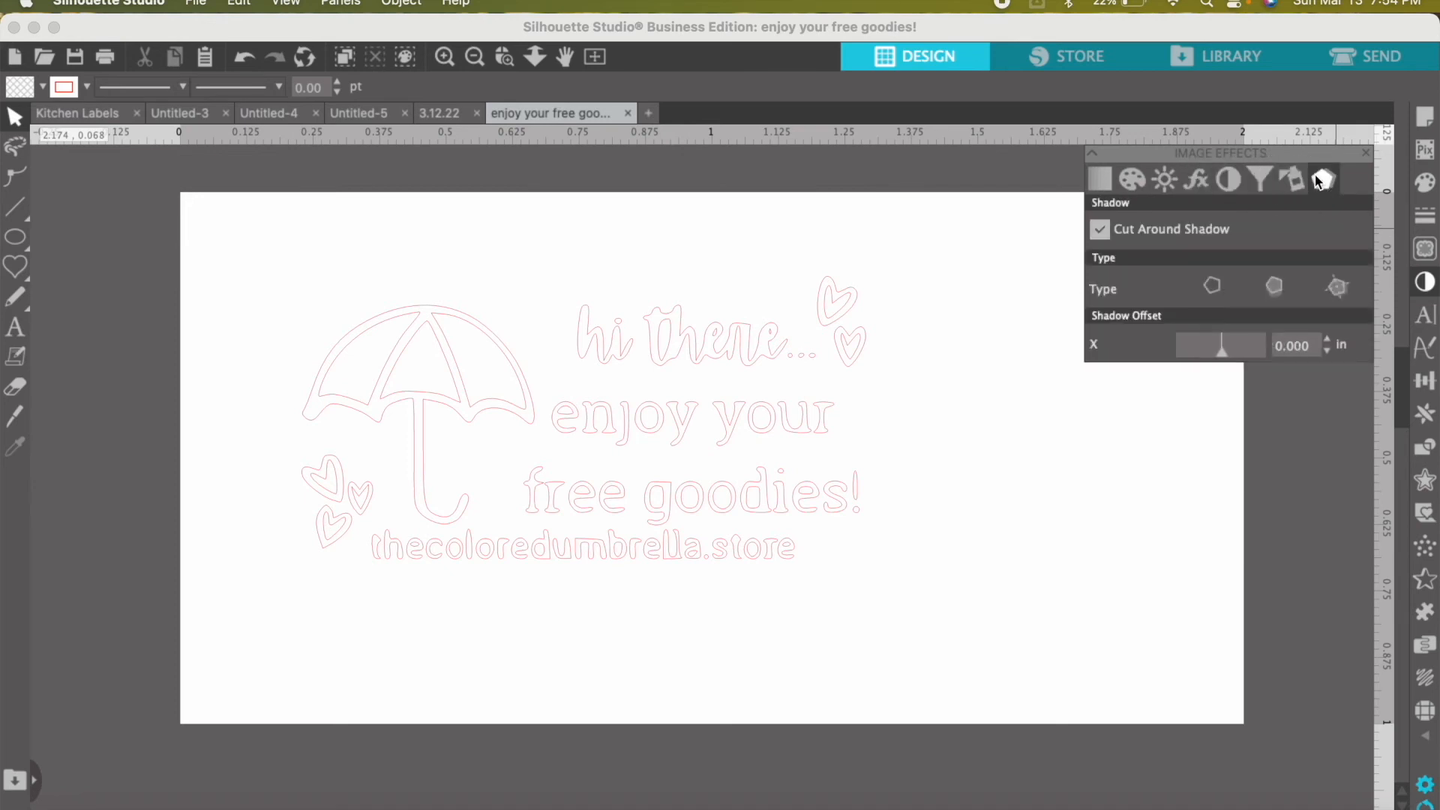
- Open the Text Style settings and look through the list of available fonts
click(1425, 315)
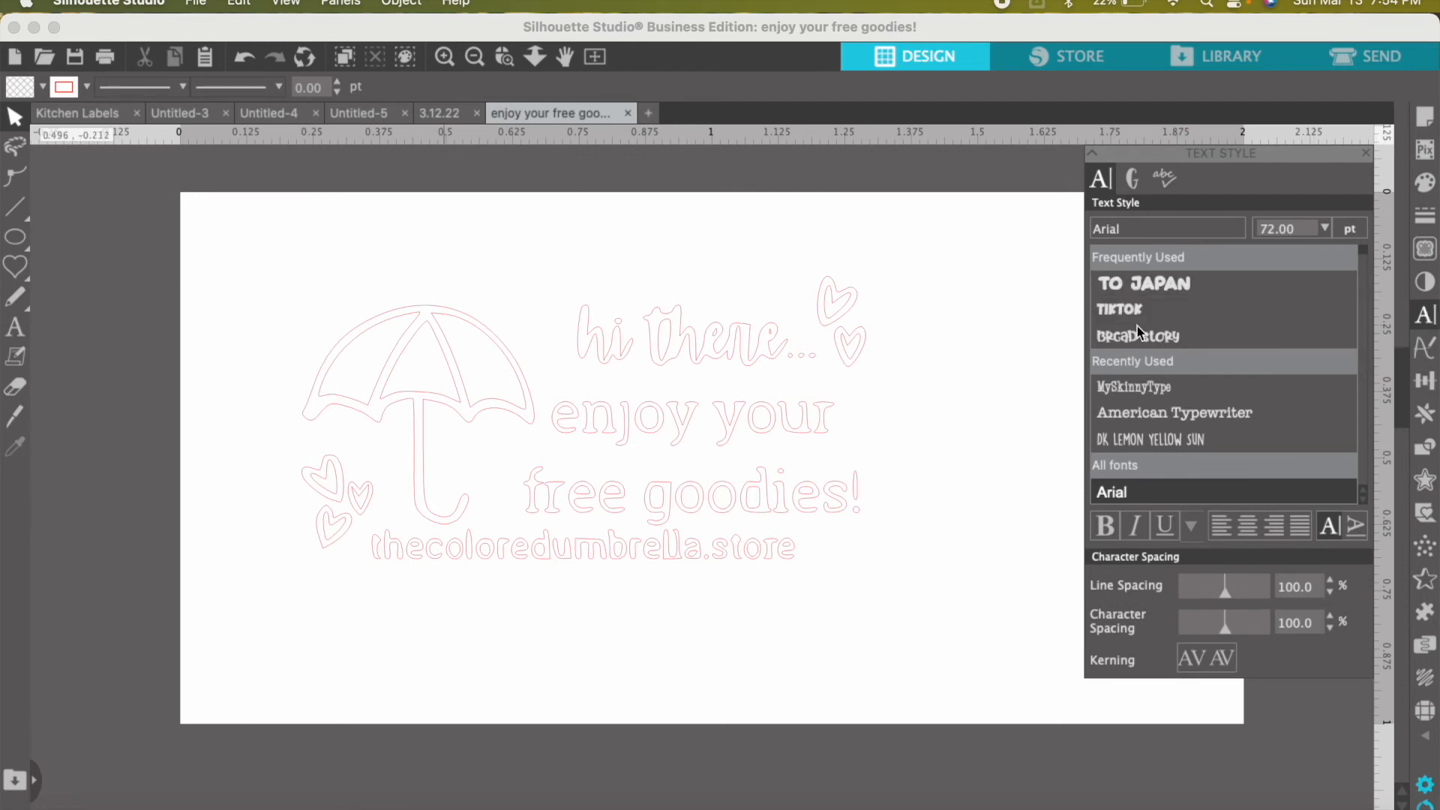
scroll(1140, 311, down, 10)
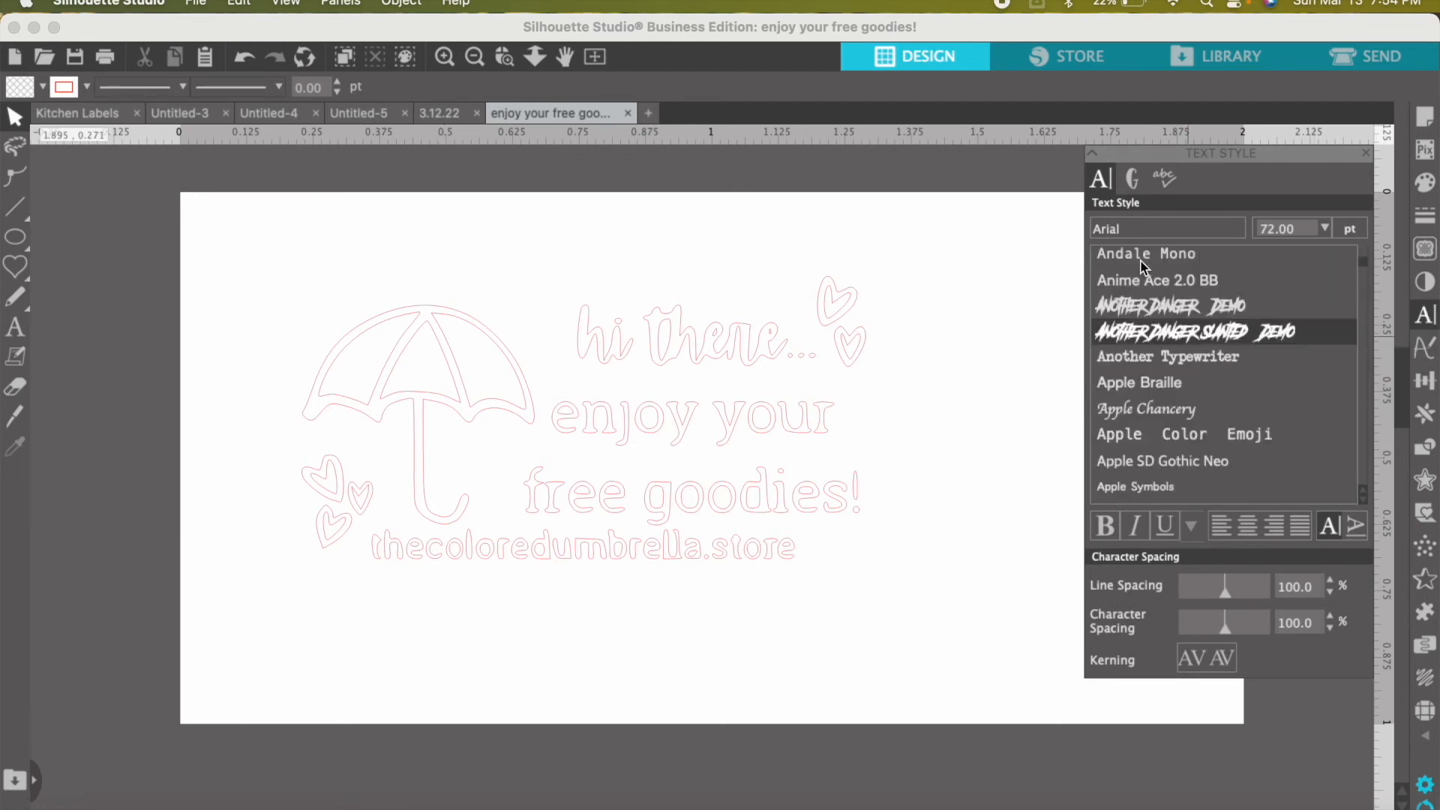
scroll(1141, 264, up, 10)
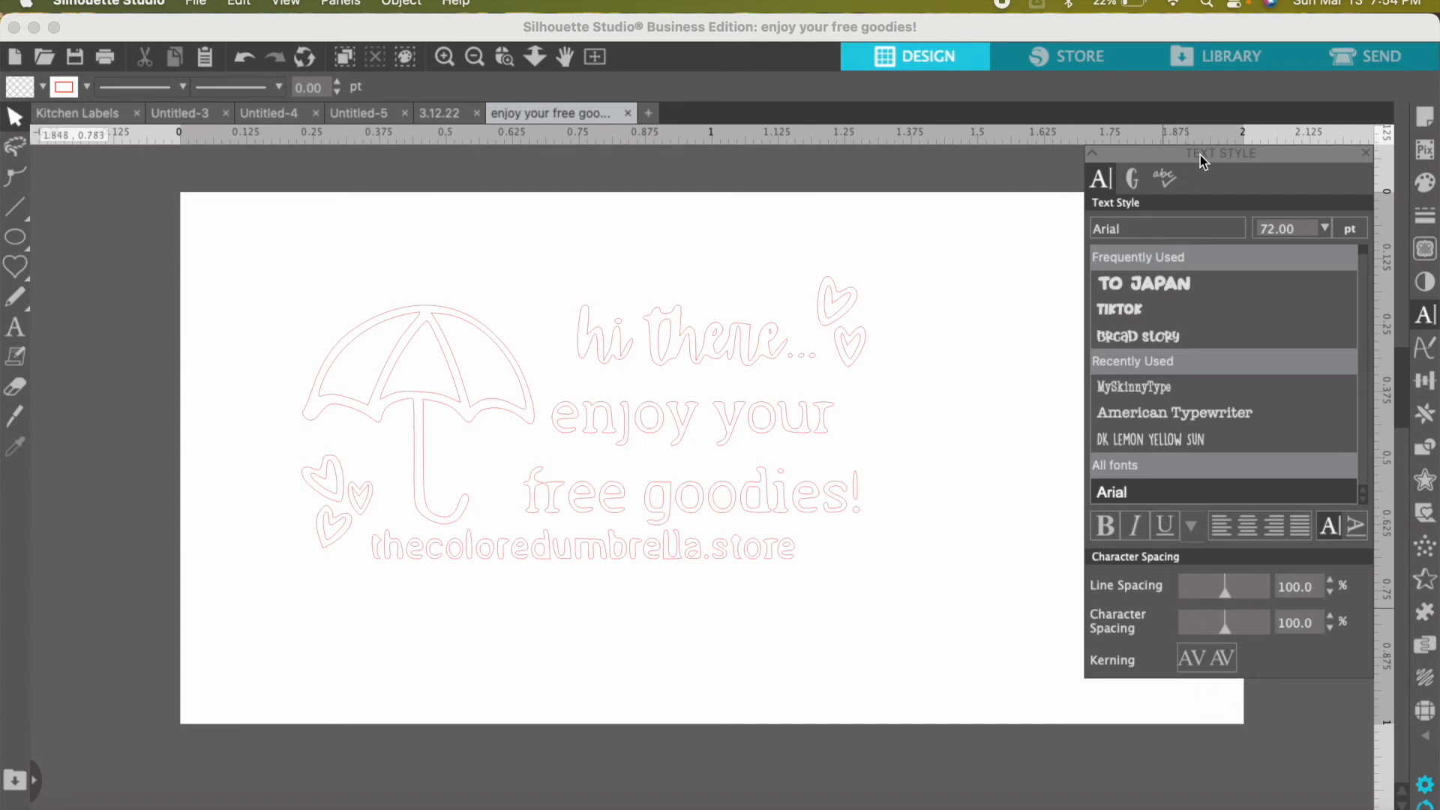
- Open the Font Creation settings, view the second page of options and return to the template and scan options
click(1425, 348)
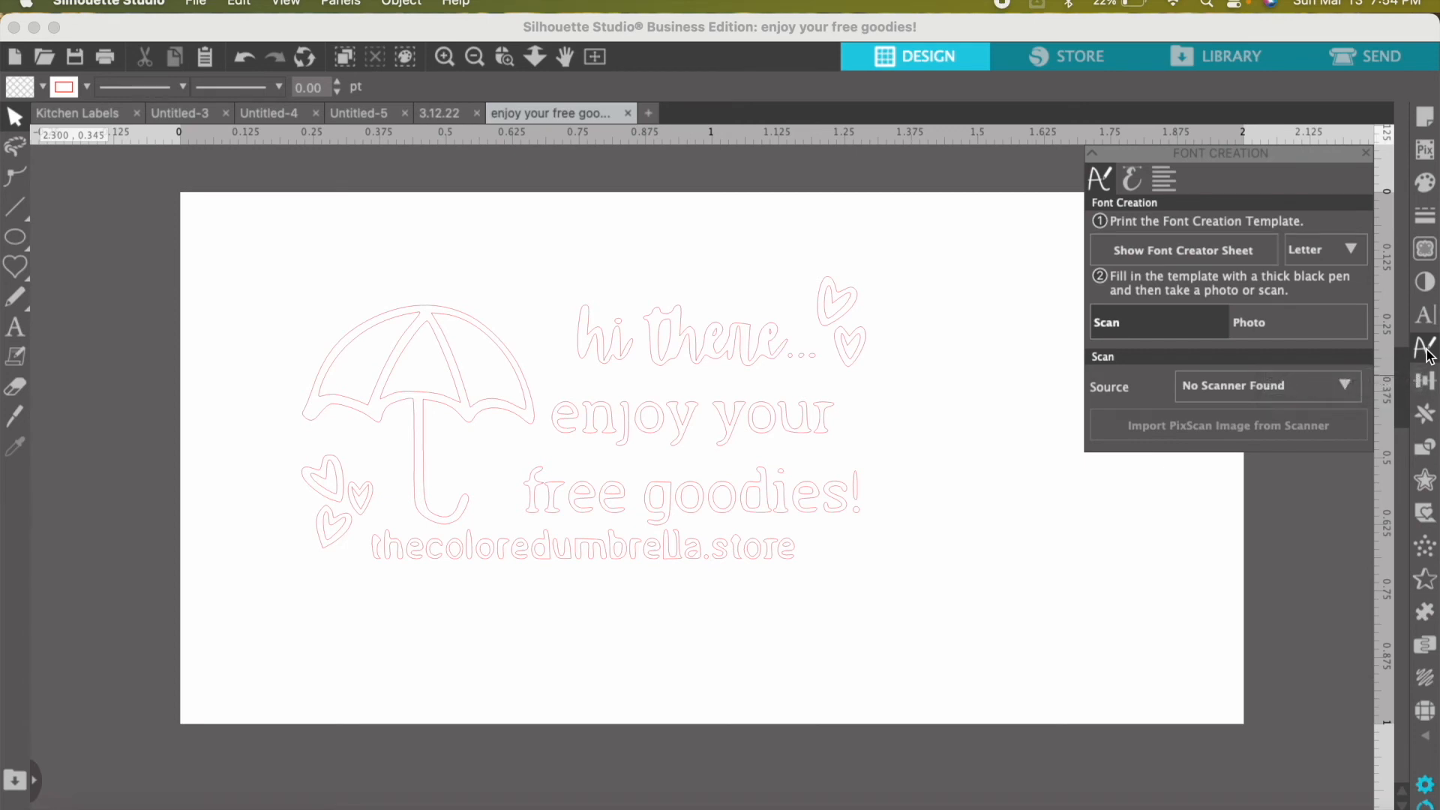
click(1135, 182)
click(1103, 186)
- Look through the Transform alignment and scale options, then the Replicate, Modify and Offset options
click(1420, 380)
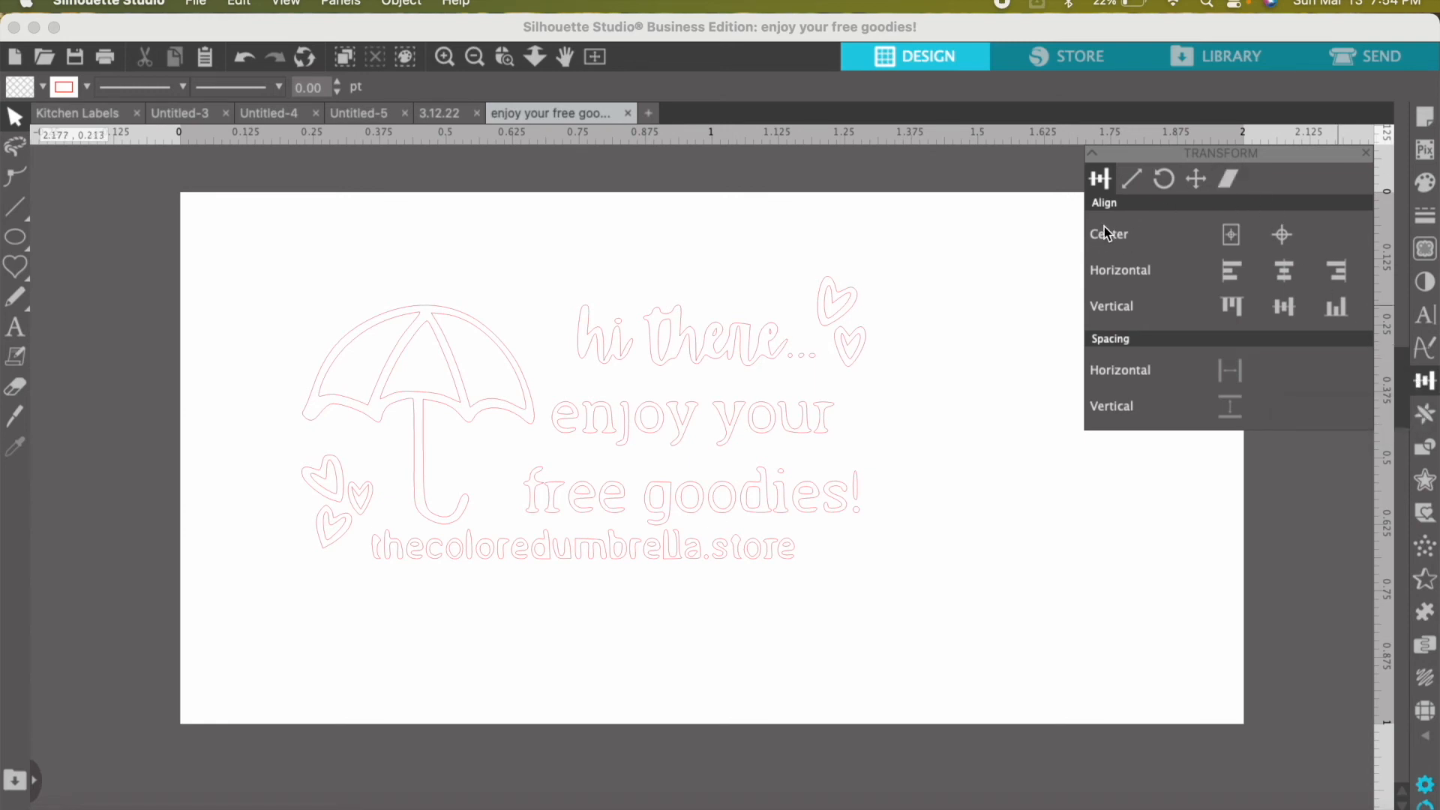
click(1130, 182)
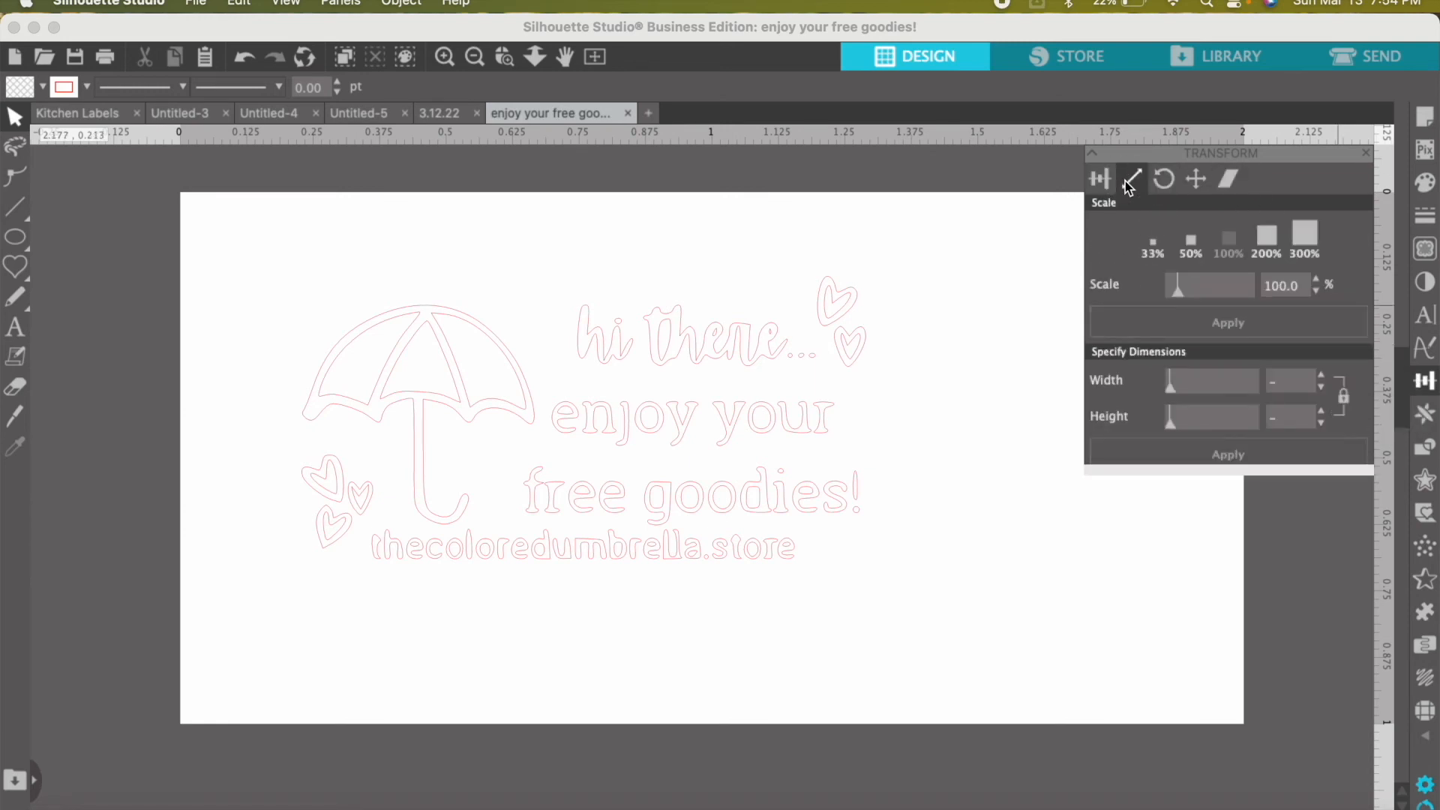
click(1428, 413)
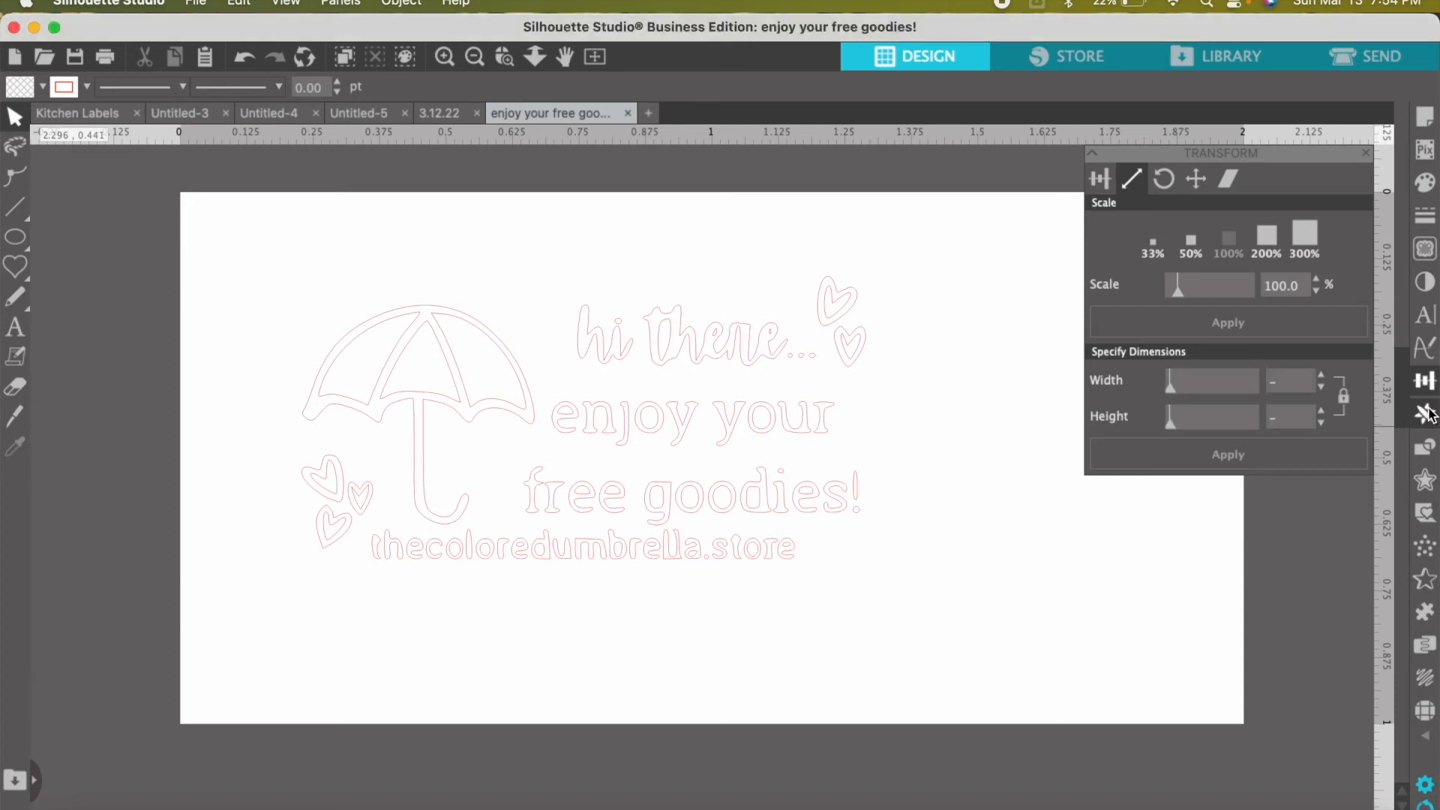
click(1428, 413)
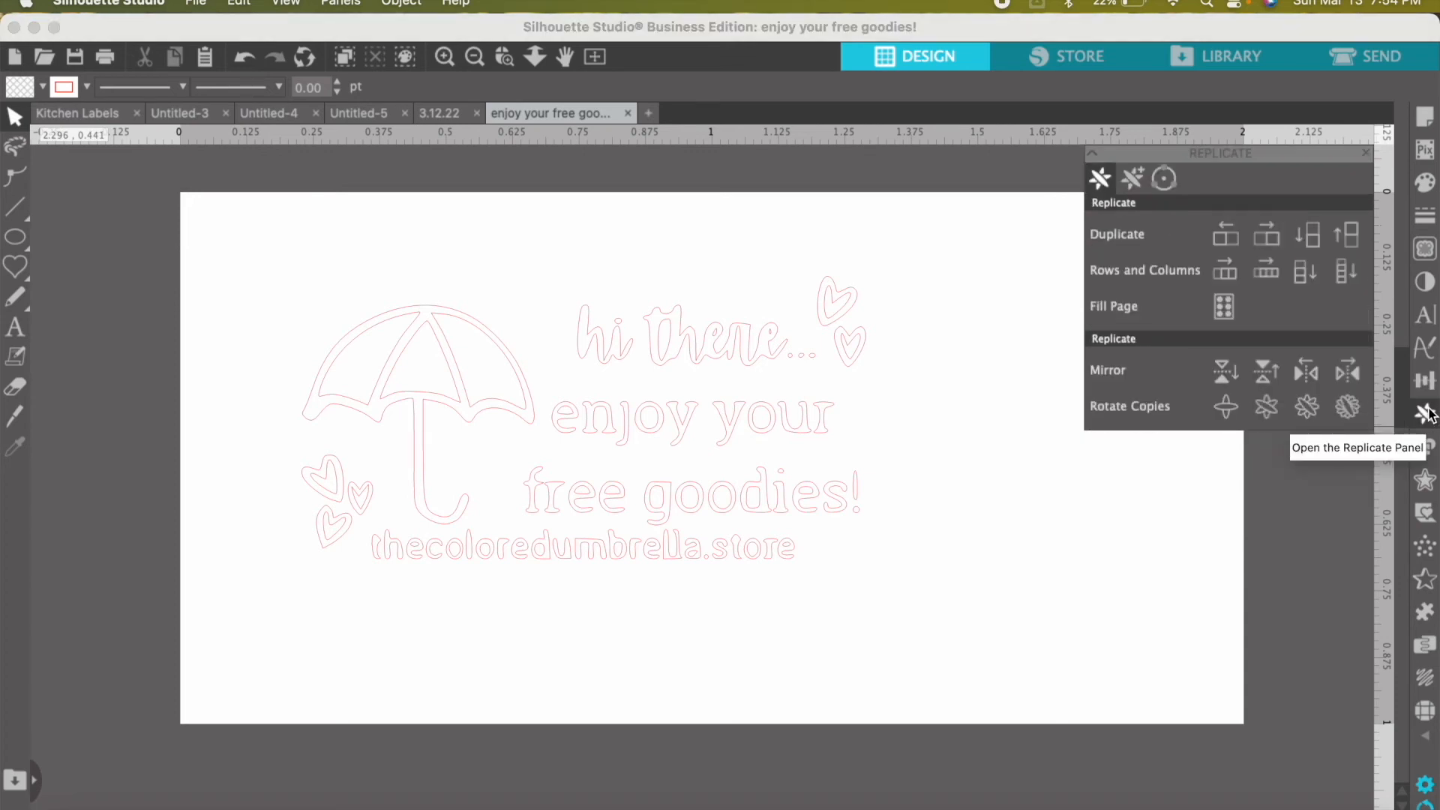
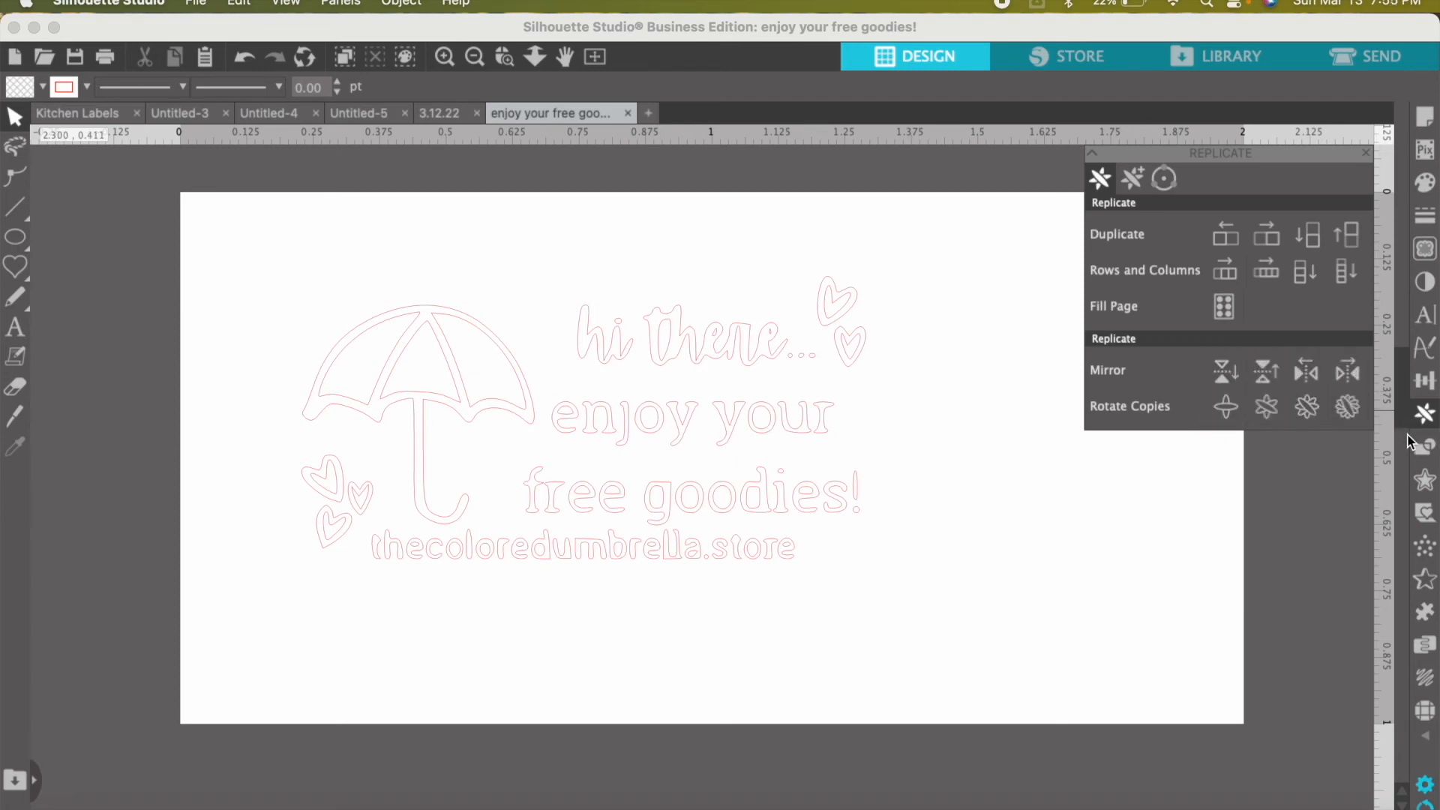
click(1423, 453)
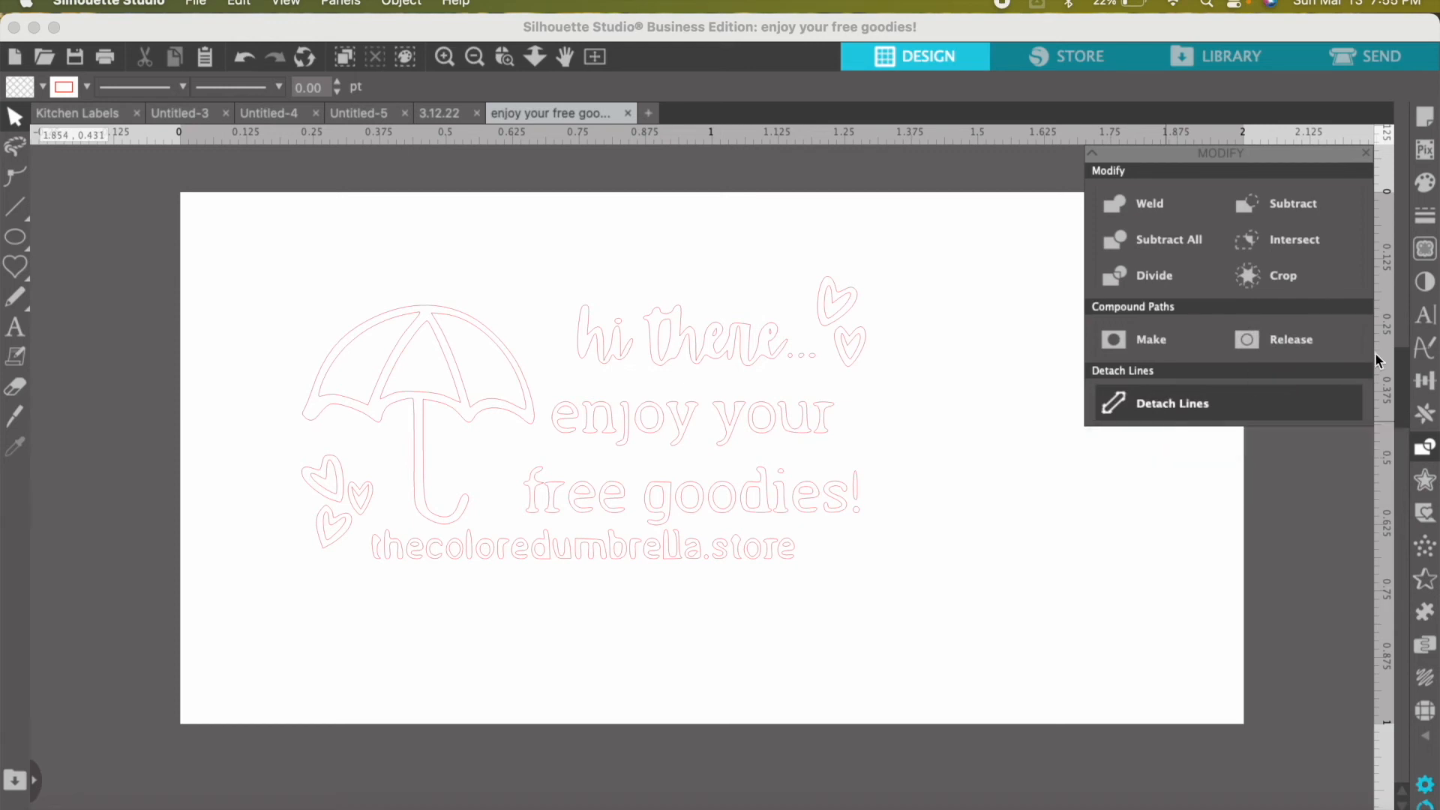
click(1422, 479)
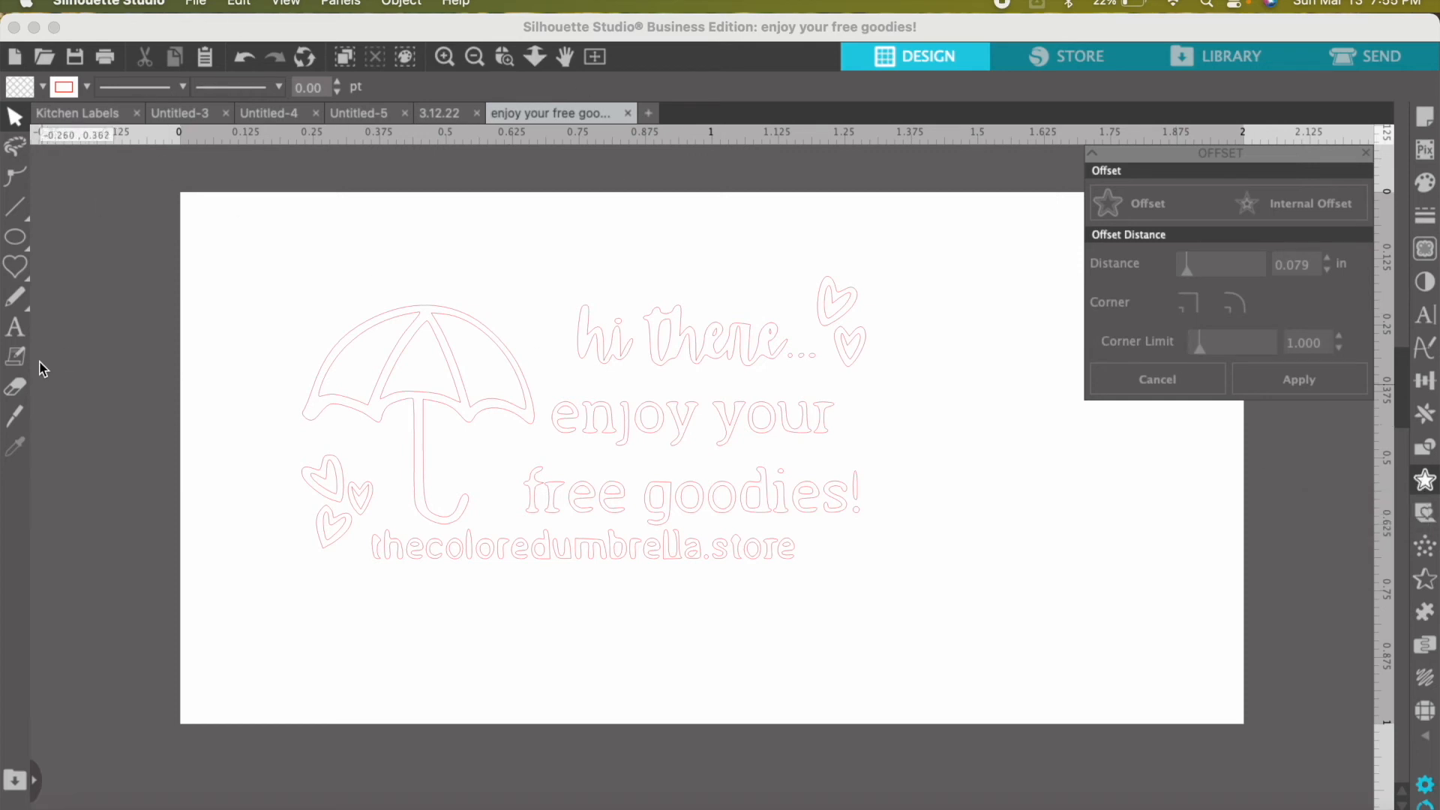
- Add a first name as a new Arial text beside the traced design and select it
click(15, 327)
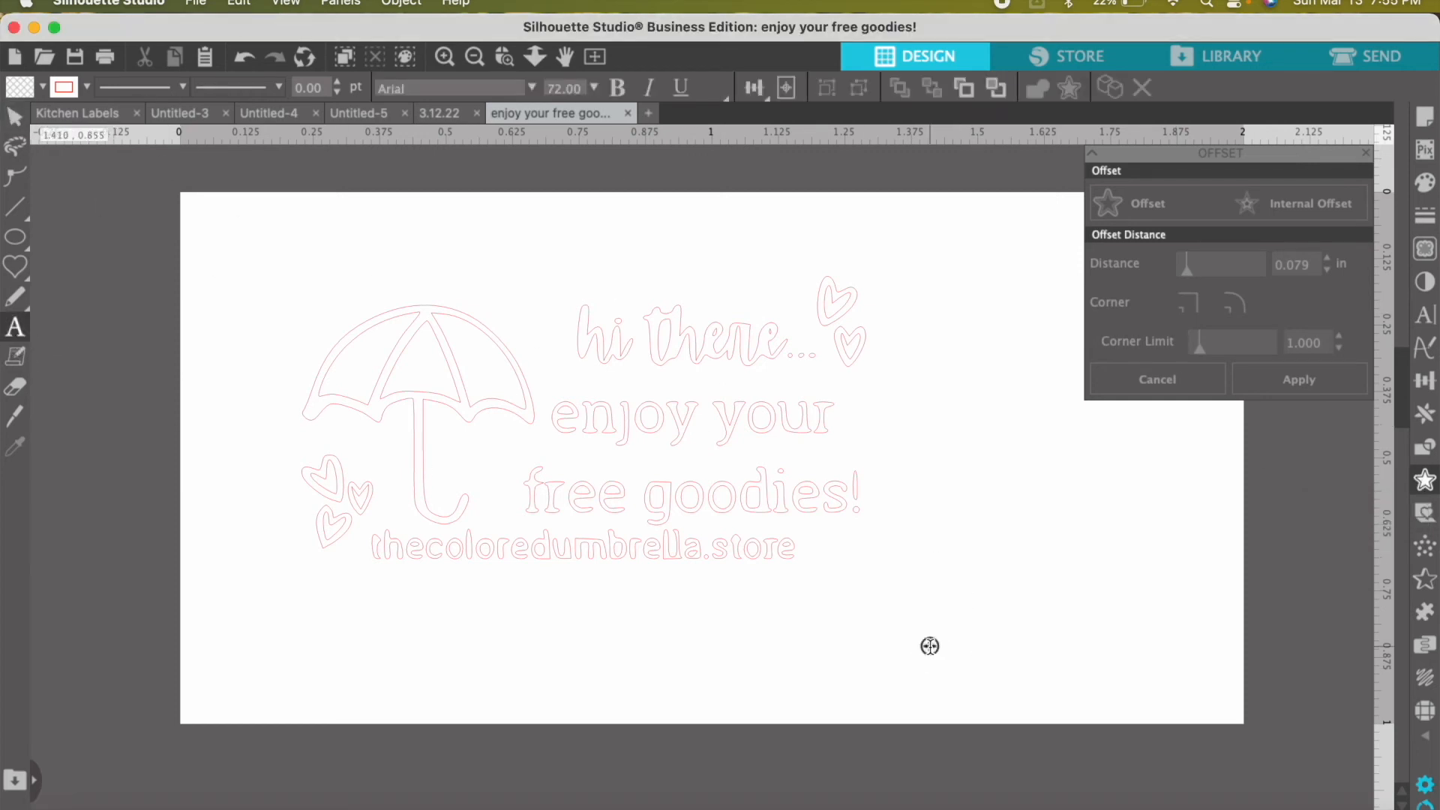
click(929, 646)
text(L)
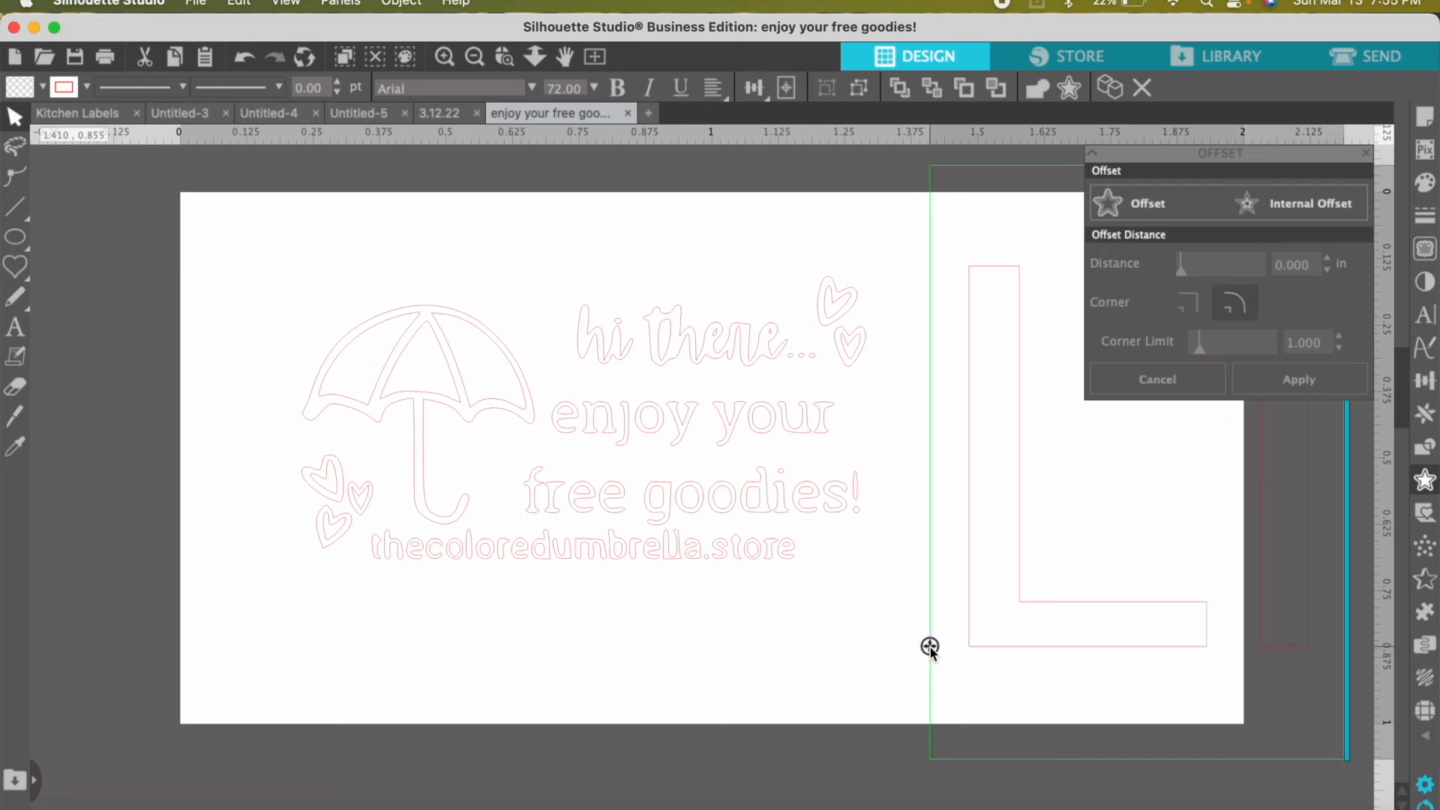
click(895, 711)
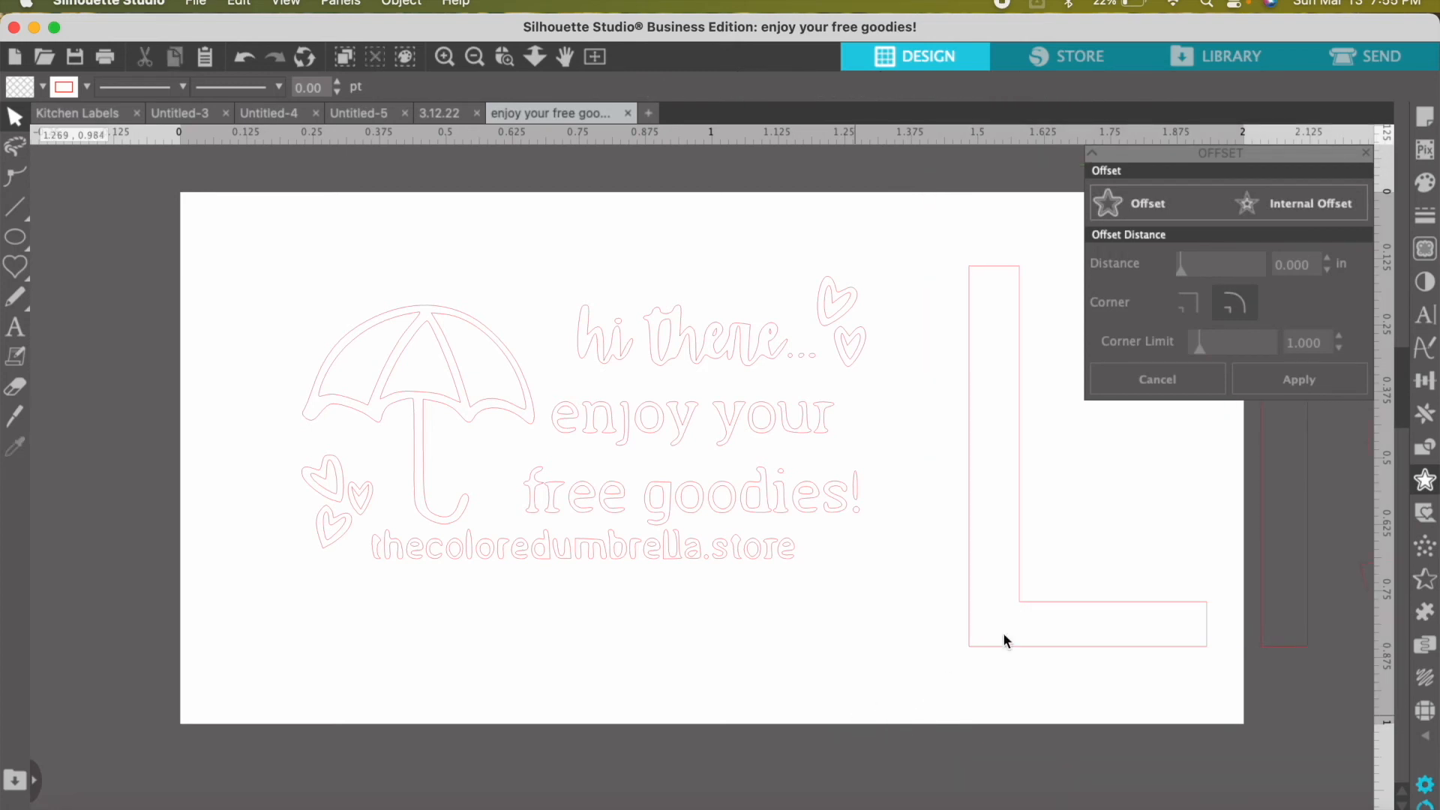
click(1081, 648)
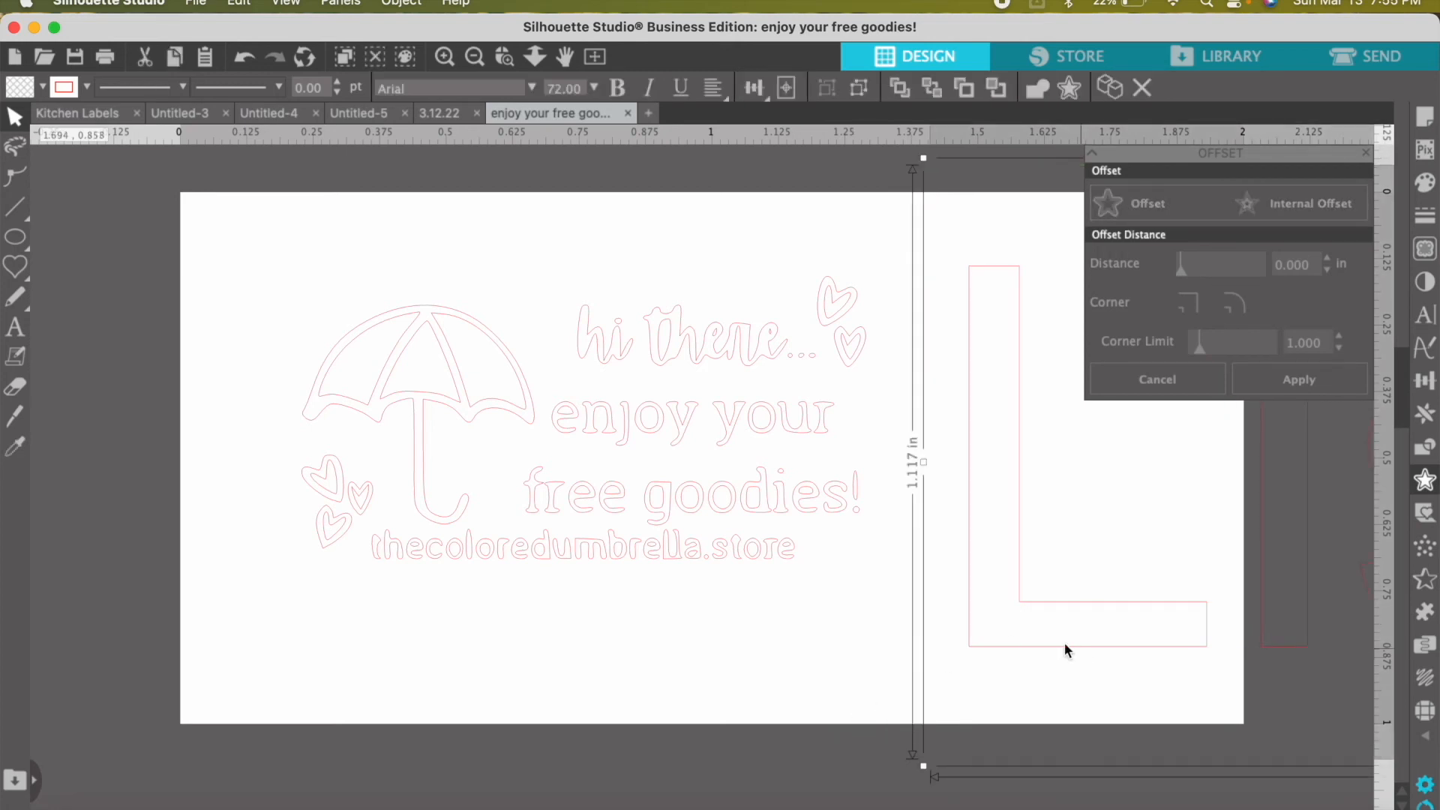
- Set the name text's size to 36 pt and shift the traced design left so the name sits mid-page
click(593, 88)
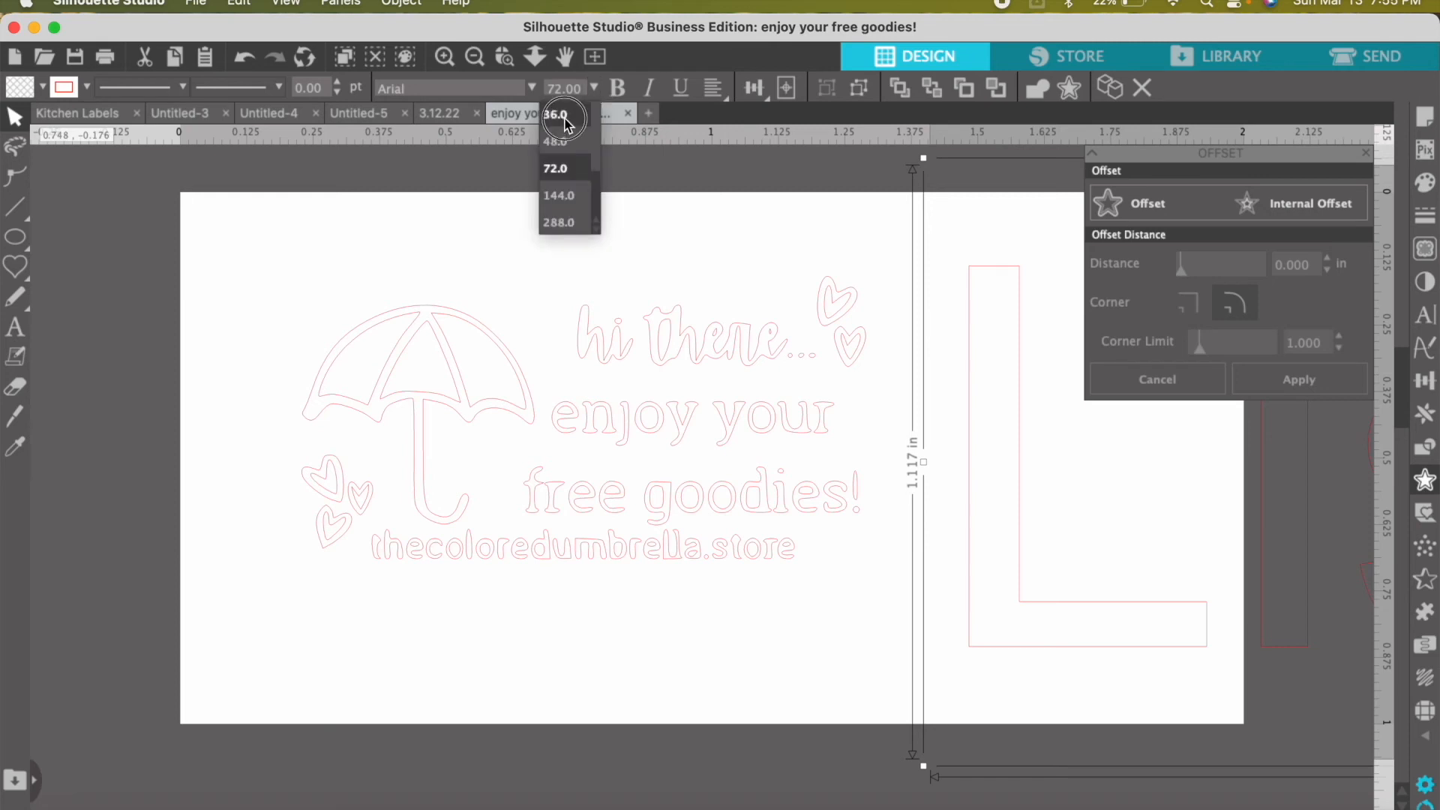
click(556, 114)
drag(456, 498, 128, 524)
drag(955, 572, 473, 508)
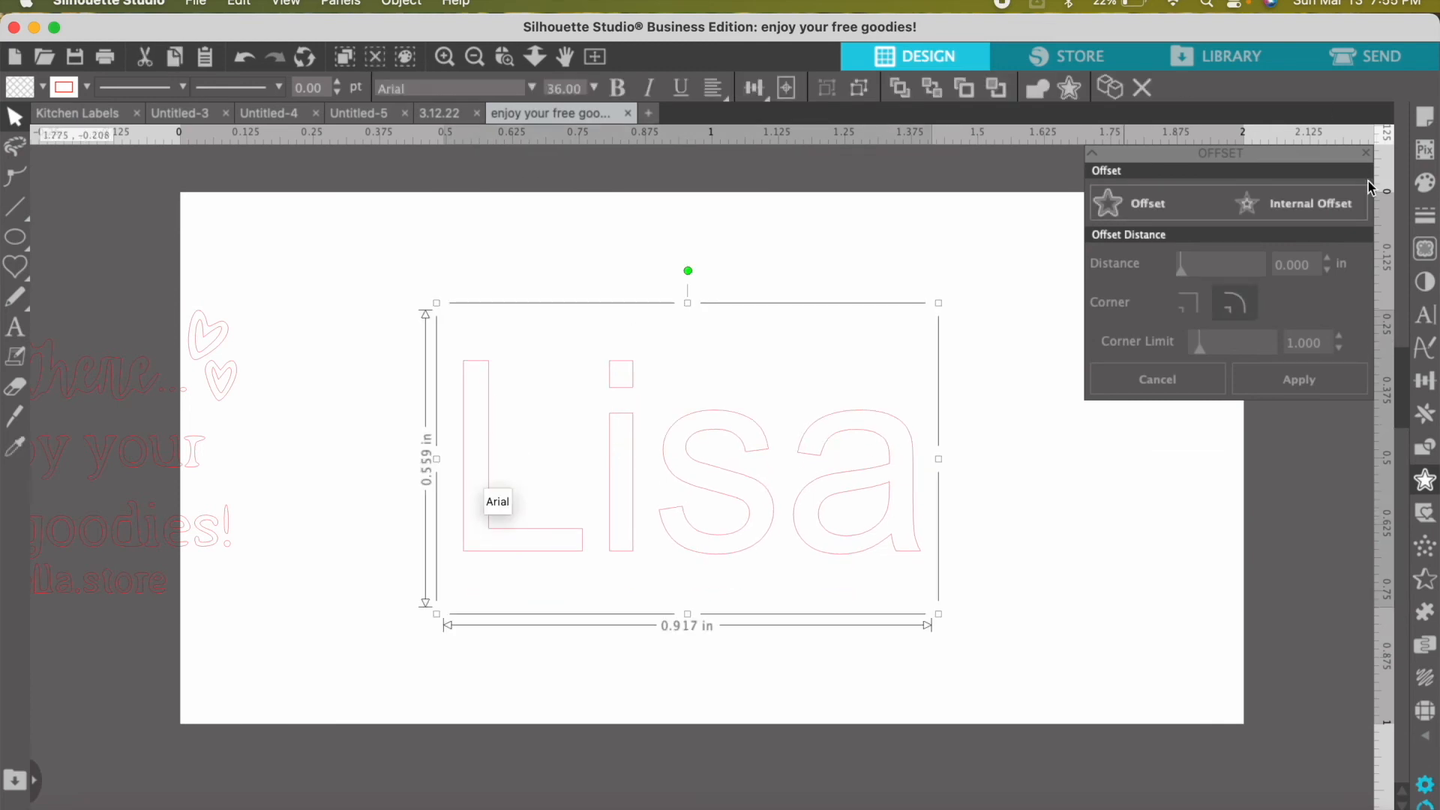
- Apply an outward offset of 0.035 in with rounded corners to the name text, comparing sharp corners first
click(1148, 204)
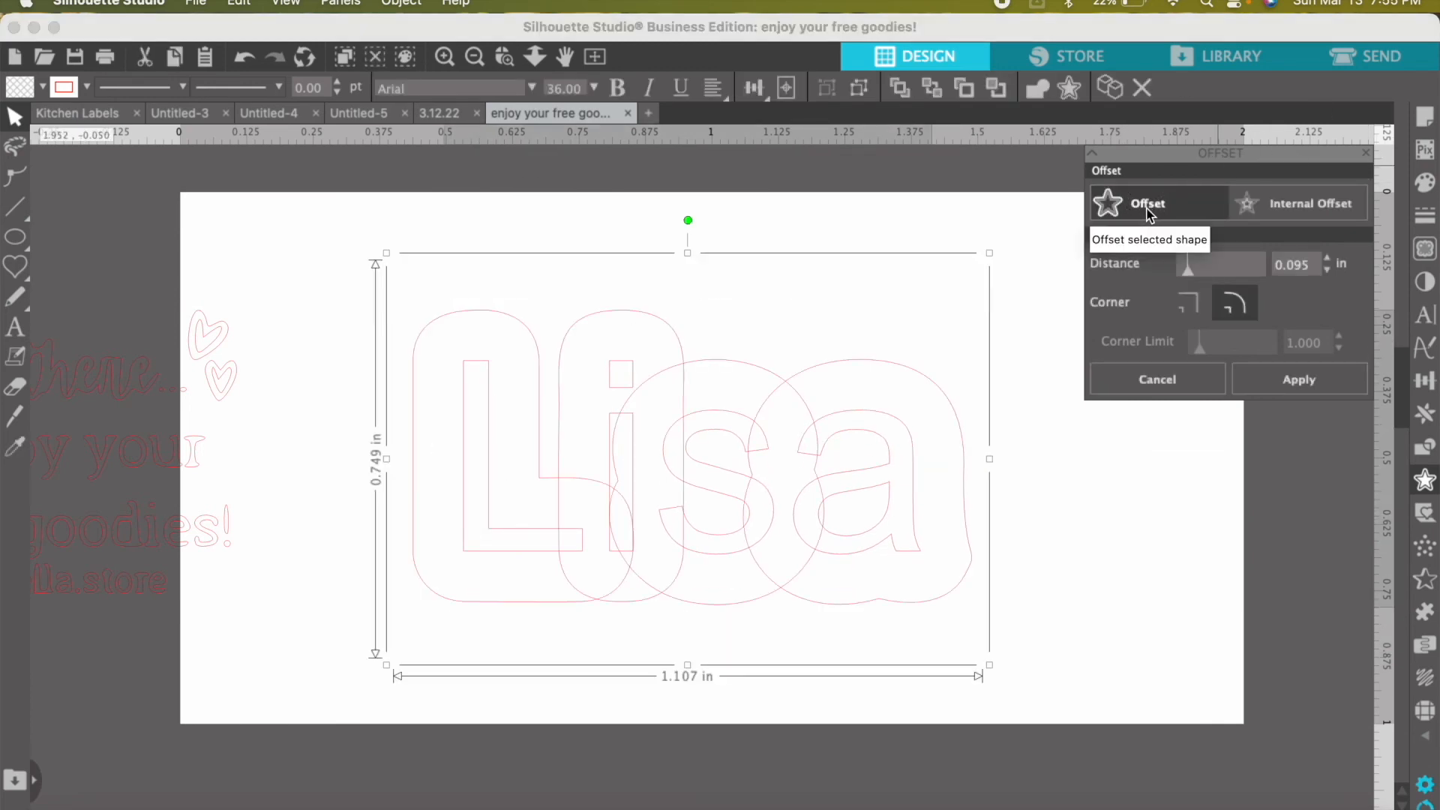
drag(1188, 275, 1185, 285)
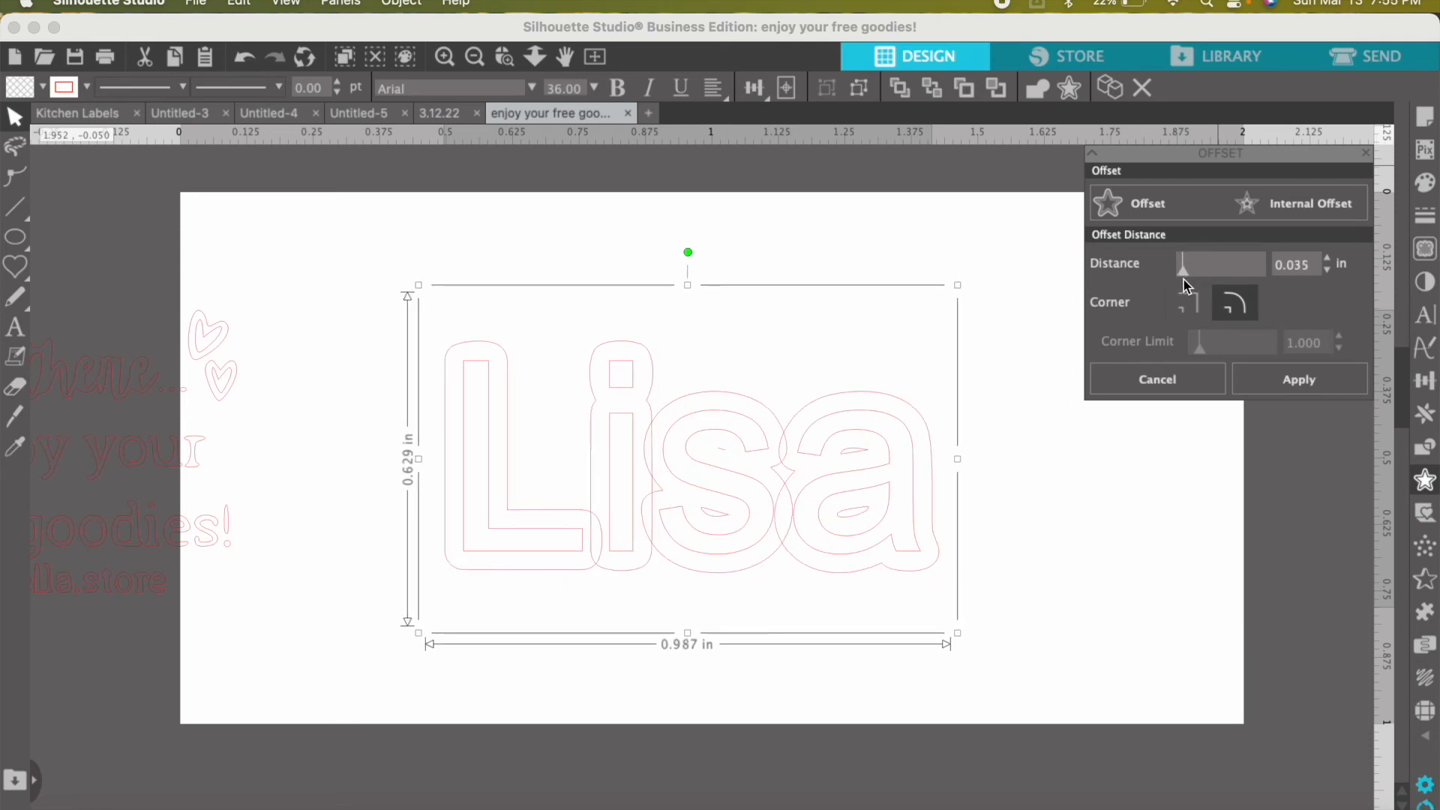
click(1189, 312)
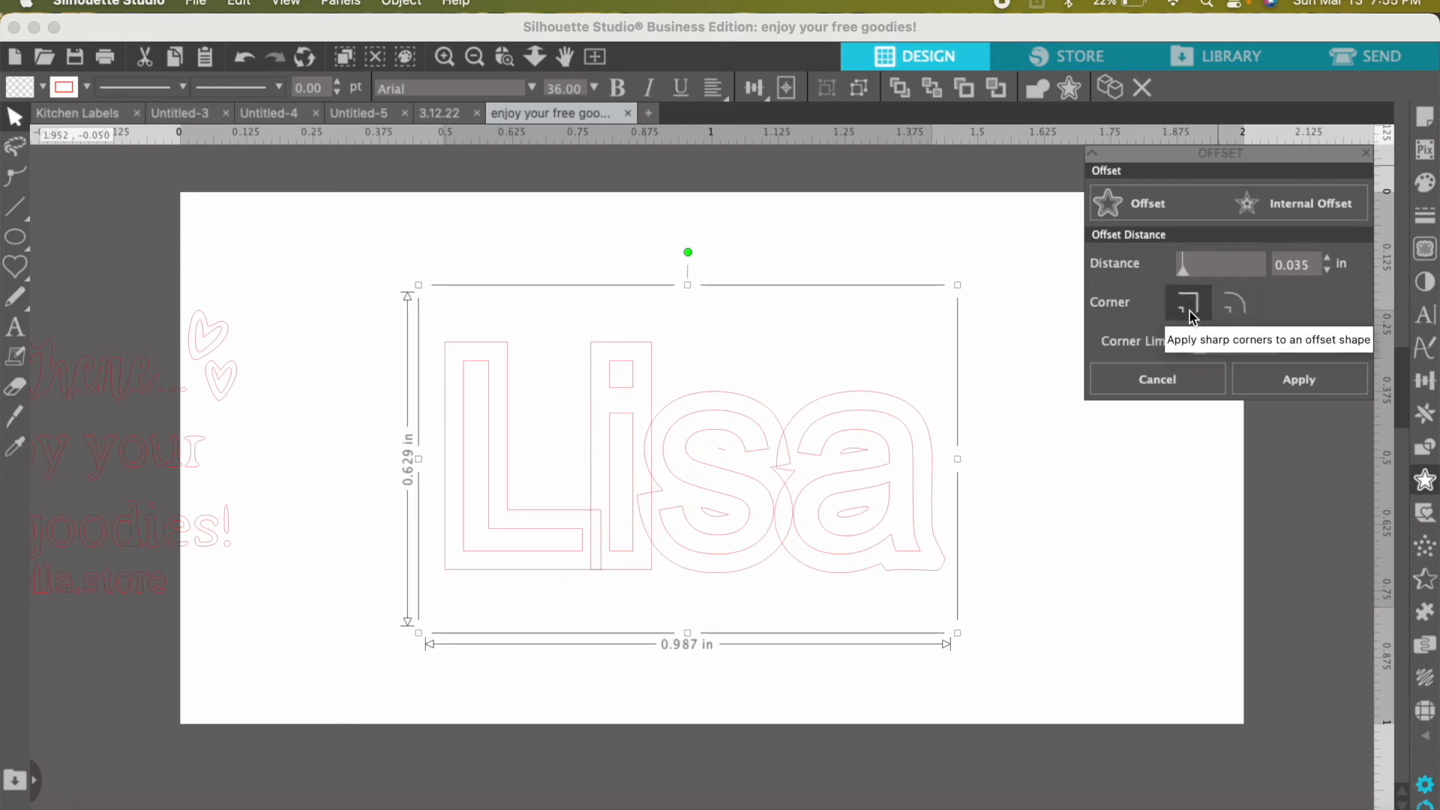
click(1238, 314)
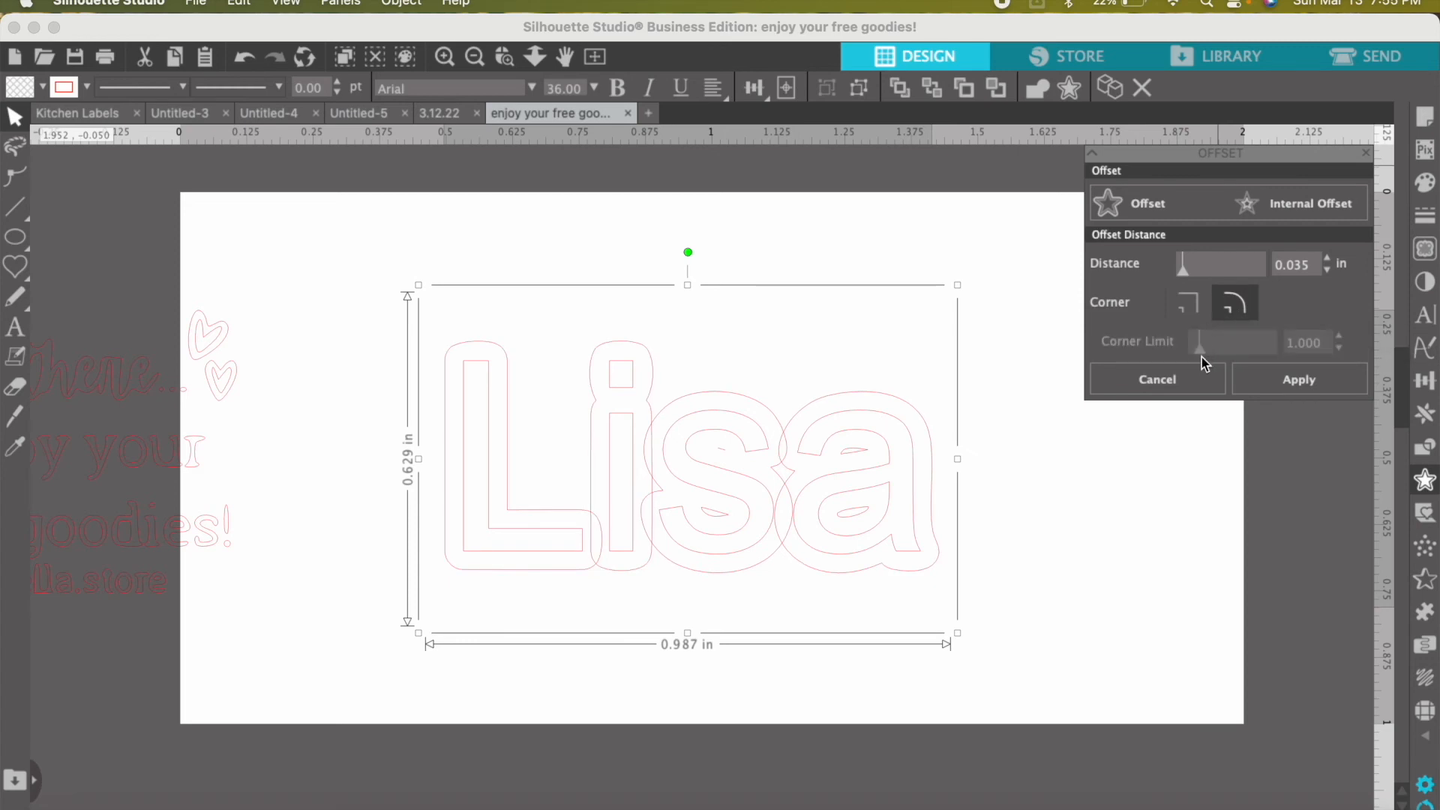
click(1287, 381)
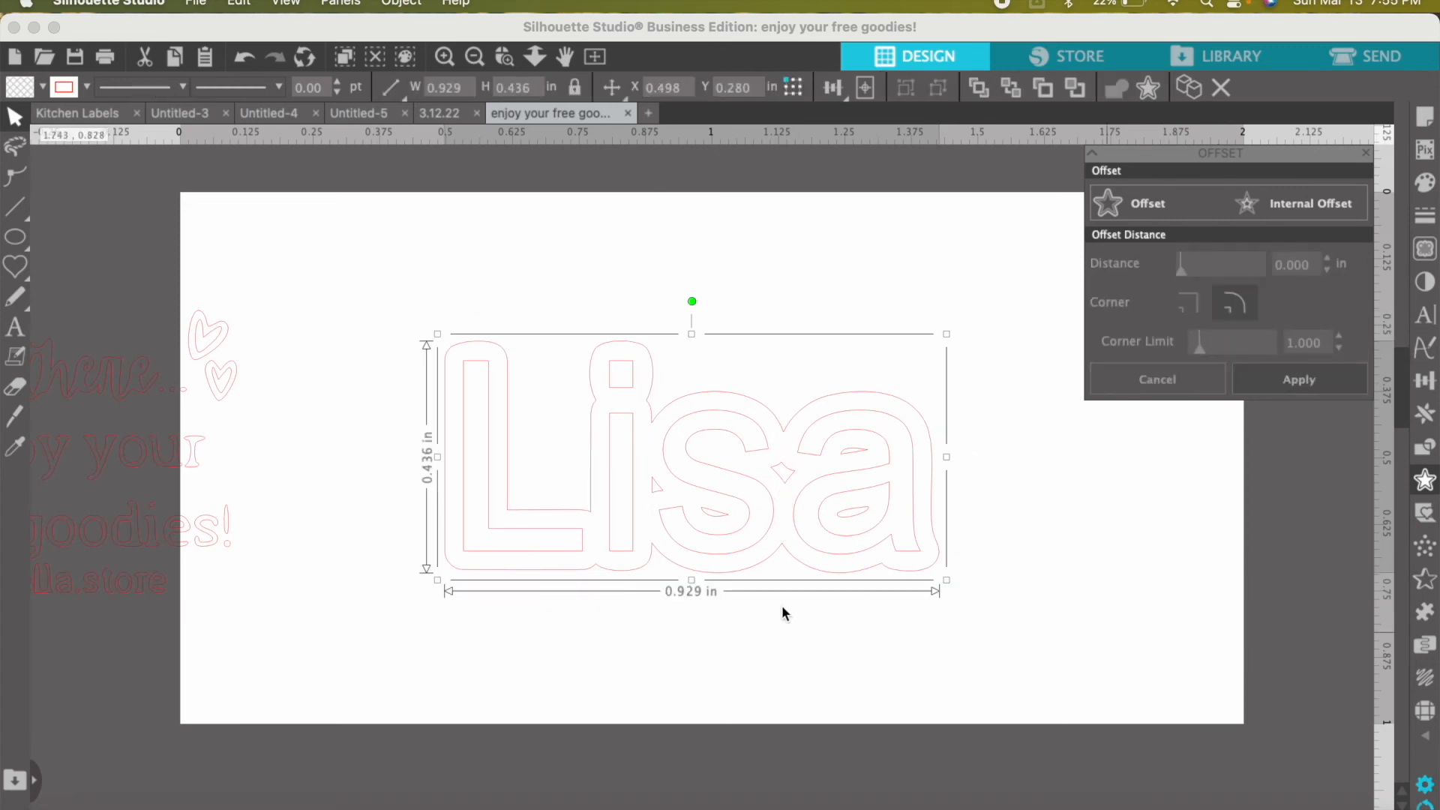
- Try moving the name text apart from its offset outline and place it back inside
click(938, 616)
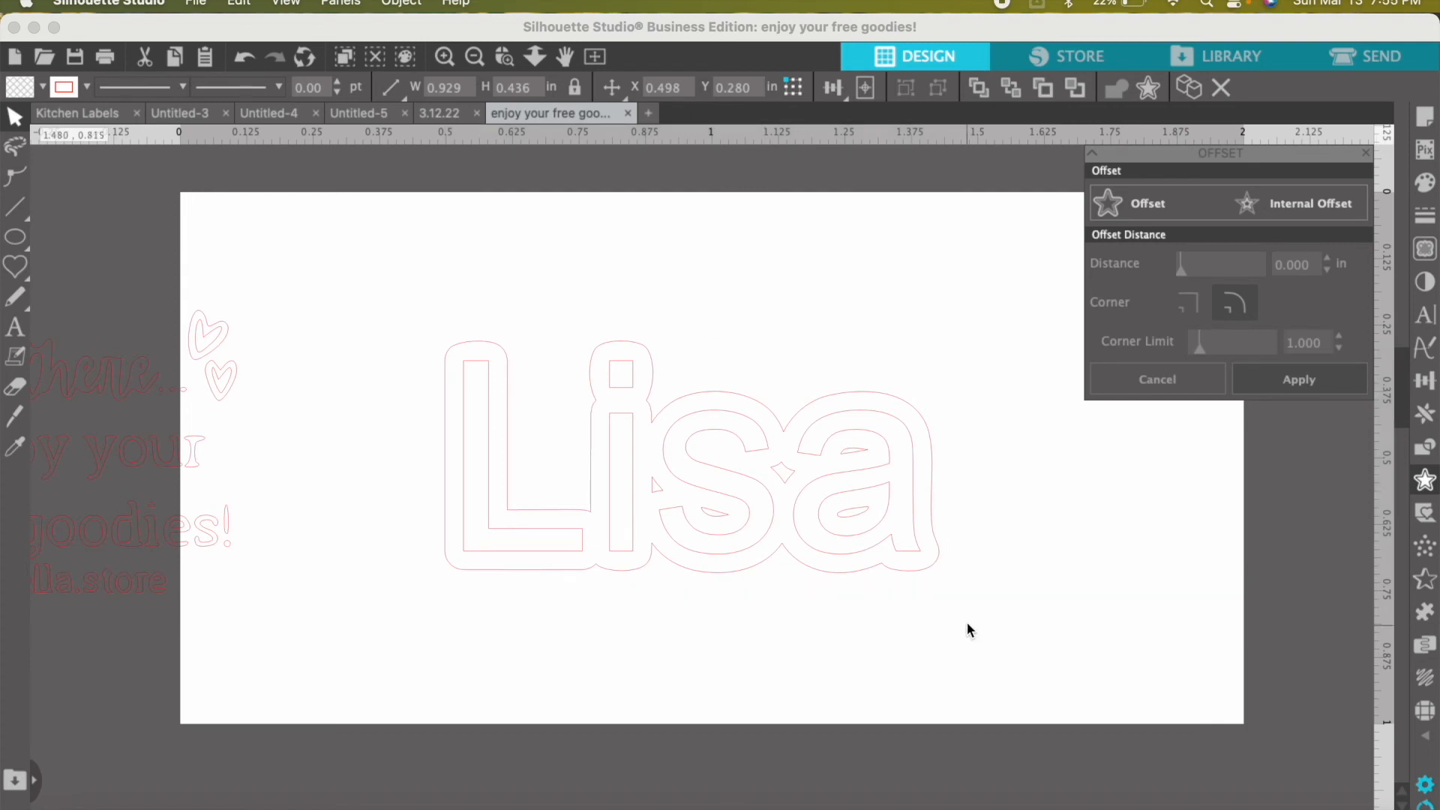
drag(625, 548, 870, 466)
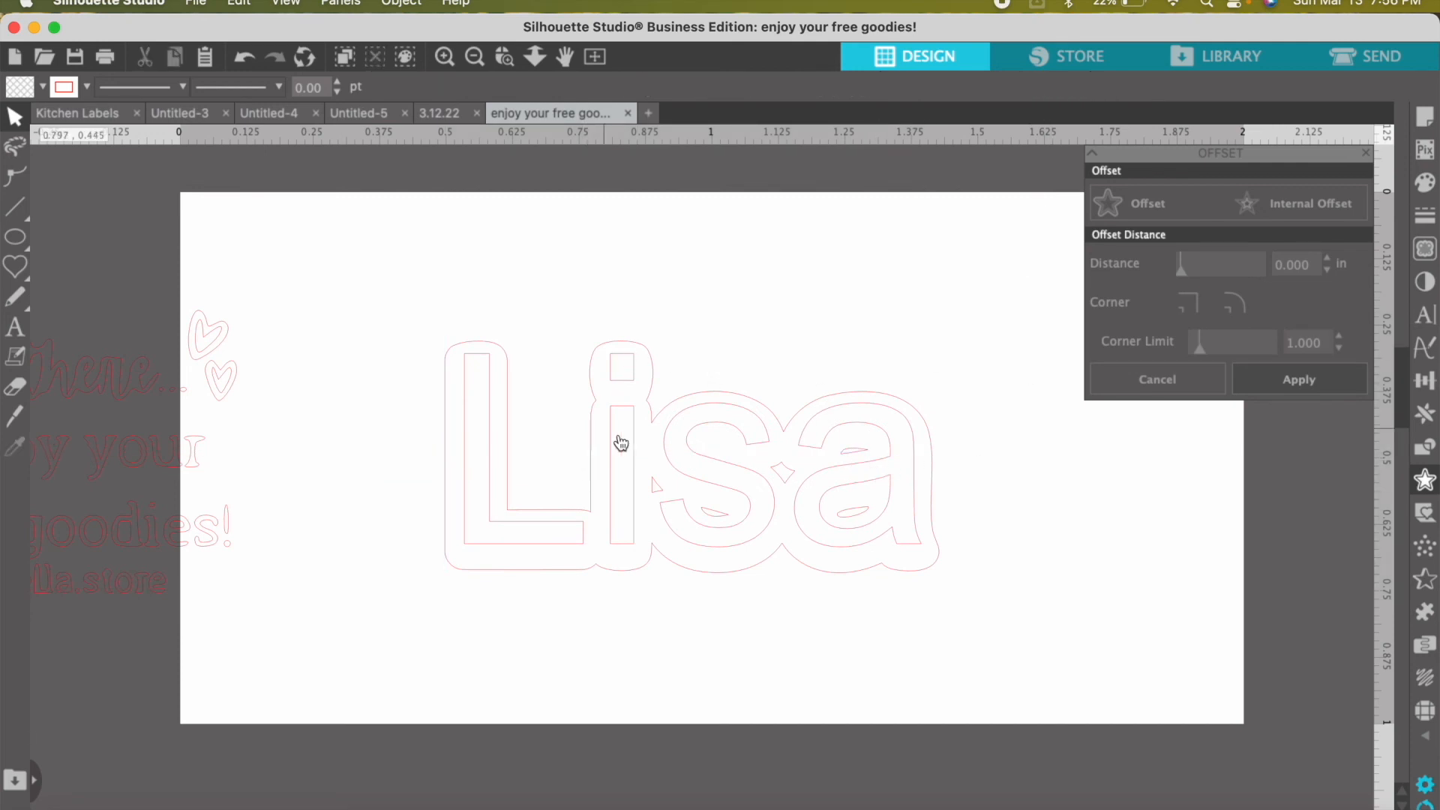
drag(637, 466, 634, 478)
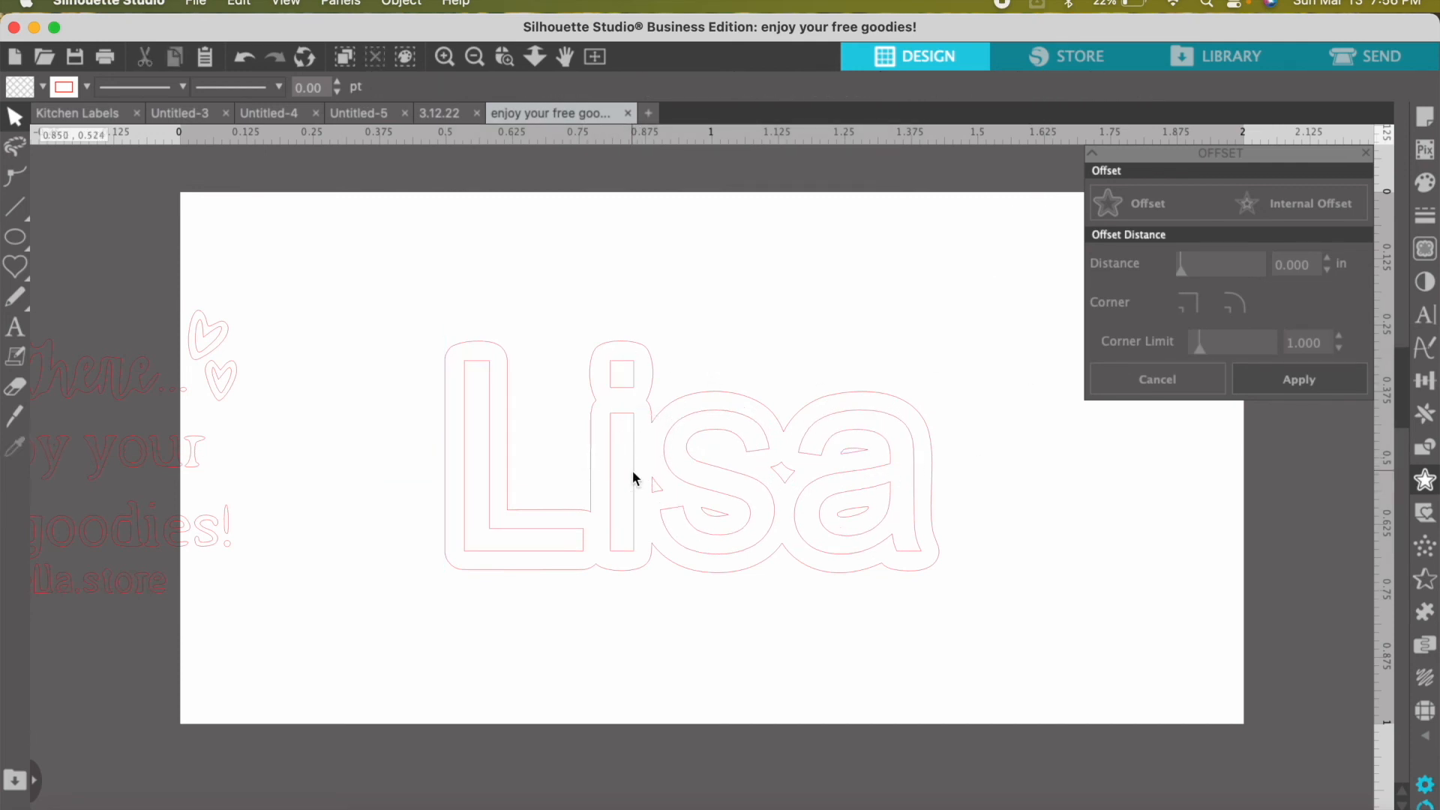
- Switch to the Untitled-3 document and apply a 0.240 in outward offset with rounded corners to the red heart
click(434, 114)
click(364, 114)
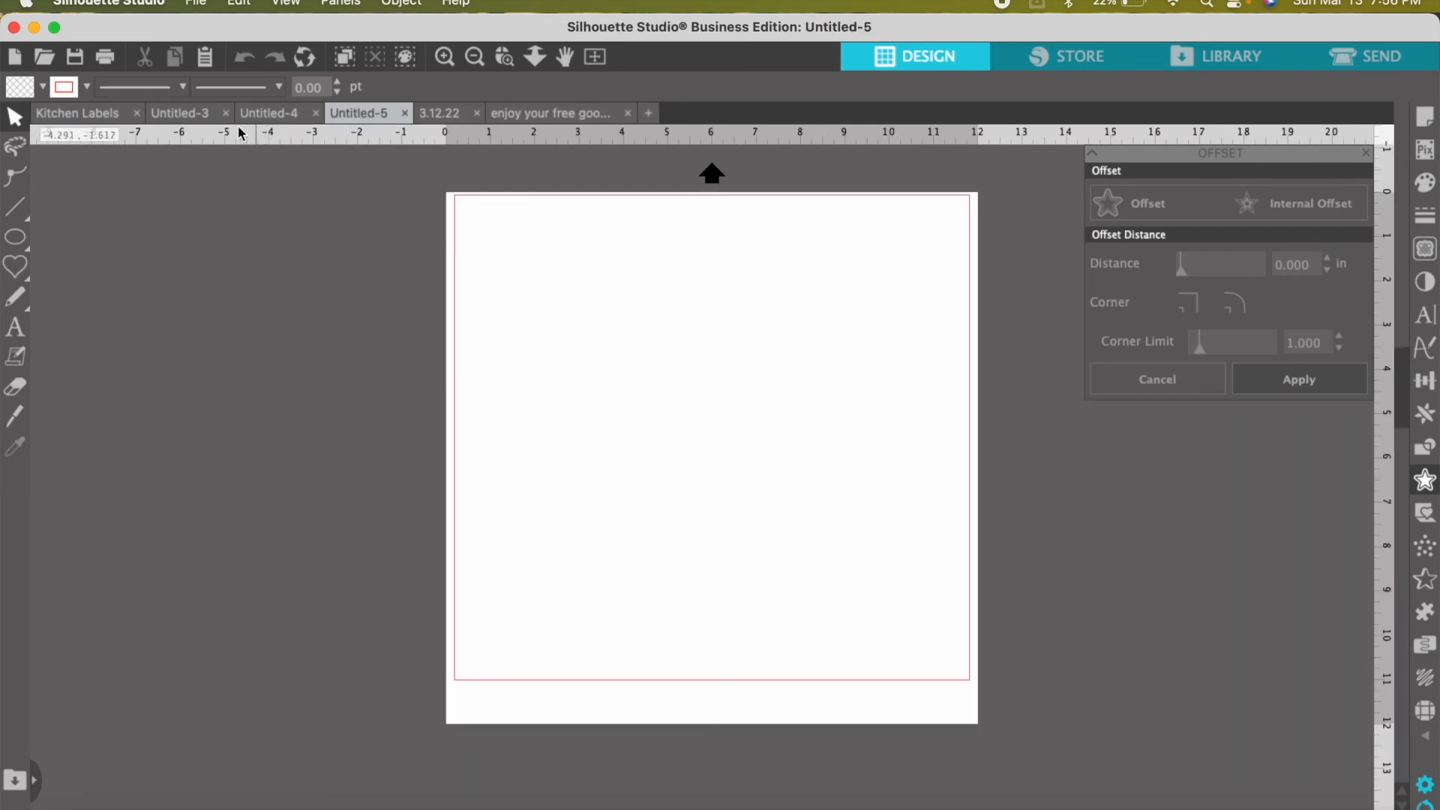
click(174, 114)
click(848, 415)
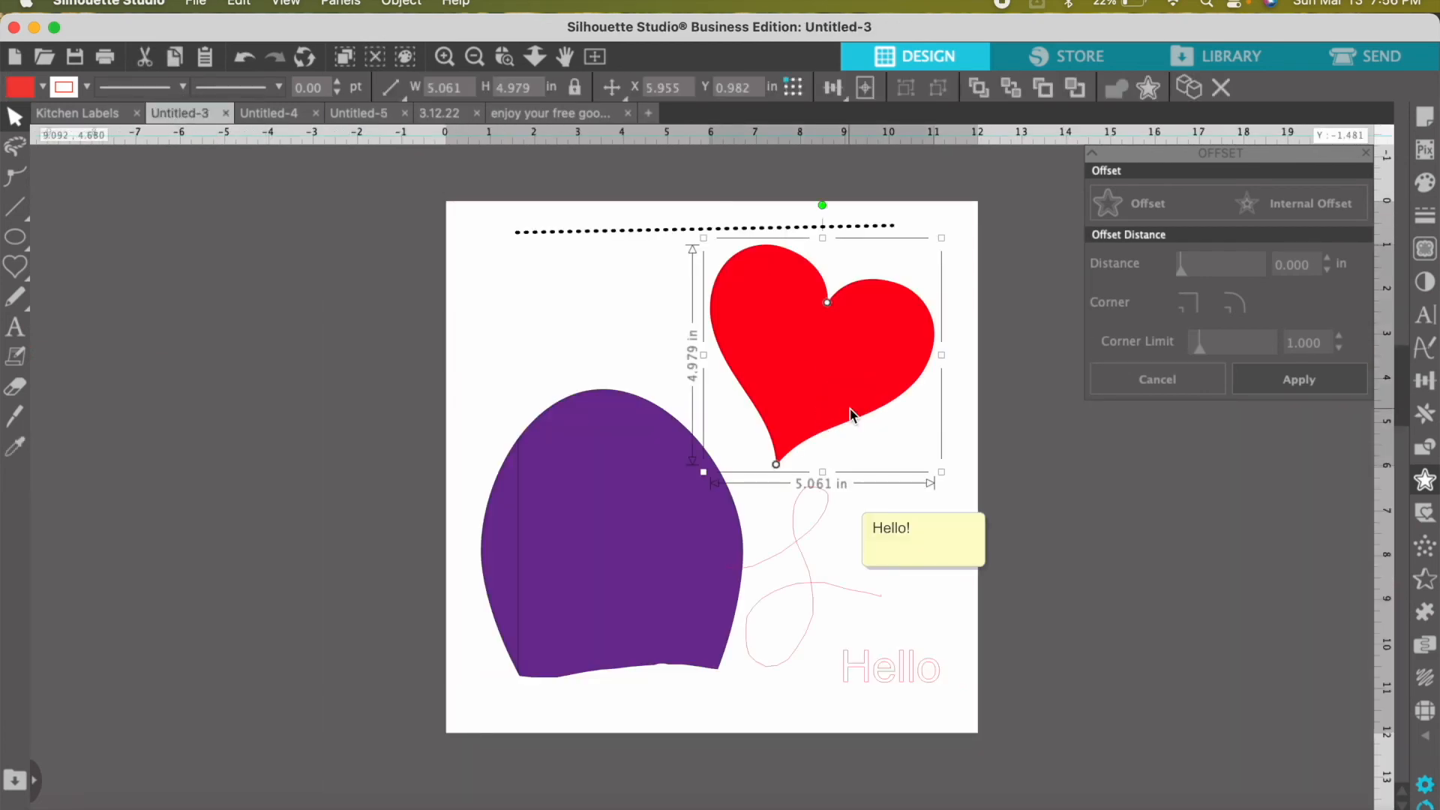
click(1126, 202)
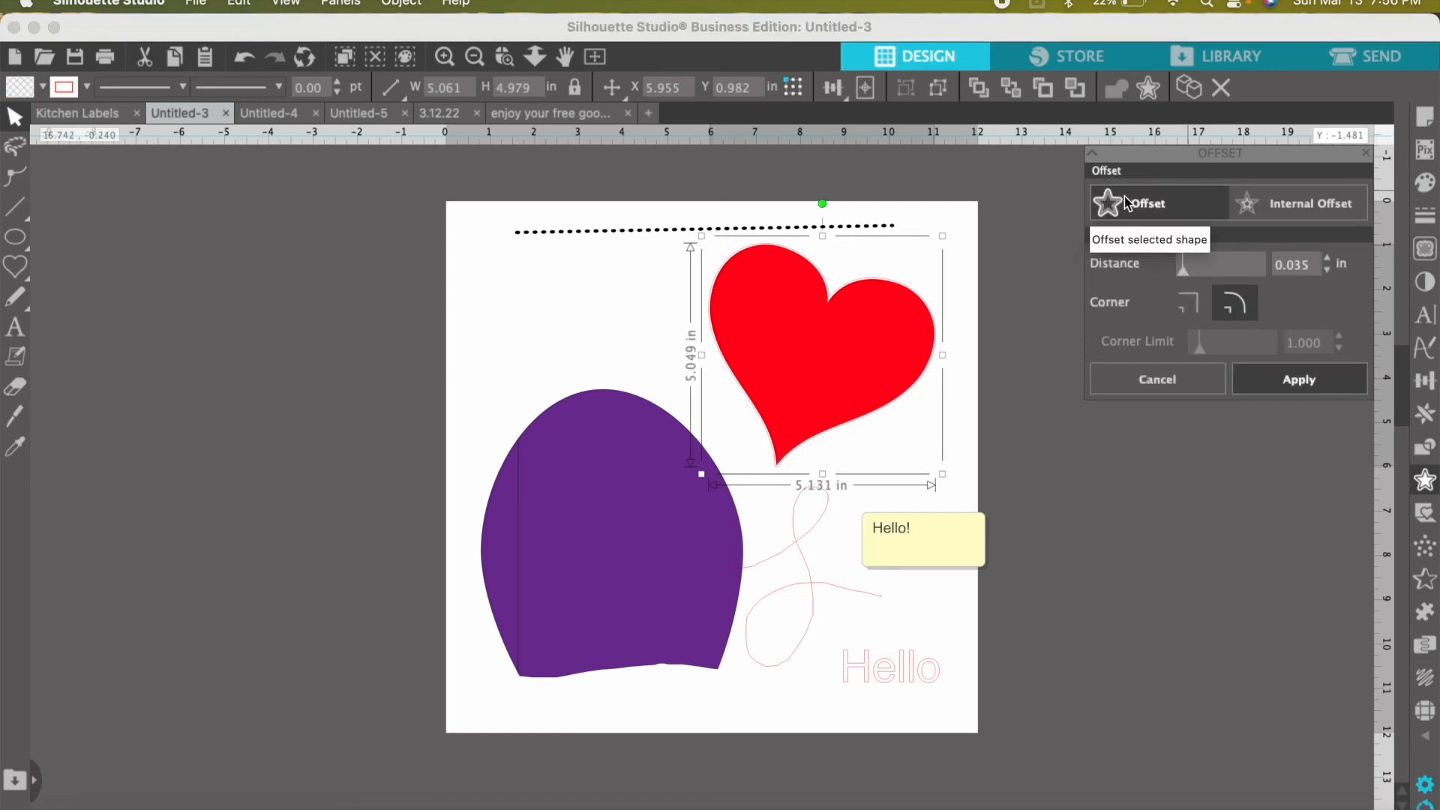
drag(1183, 269, 1200, 273)
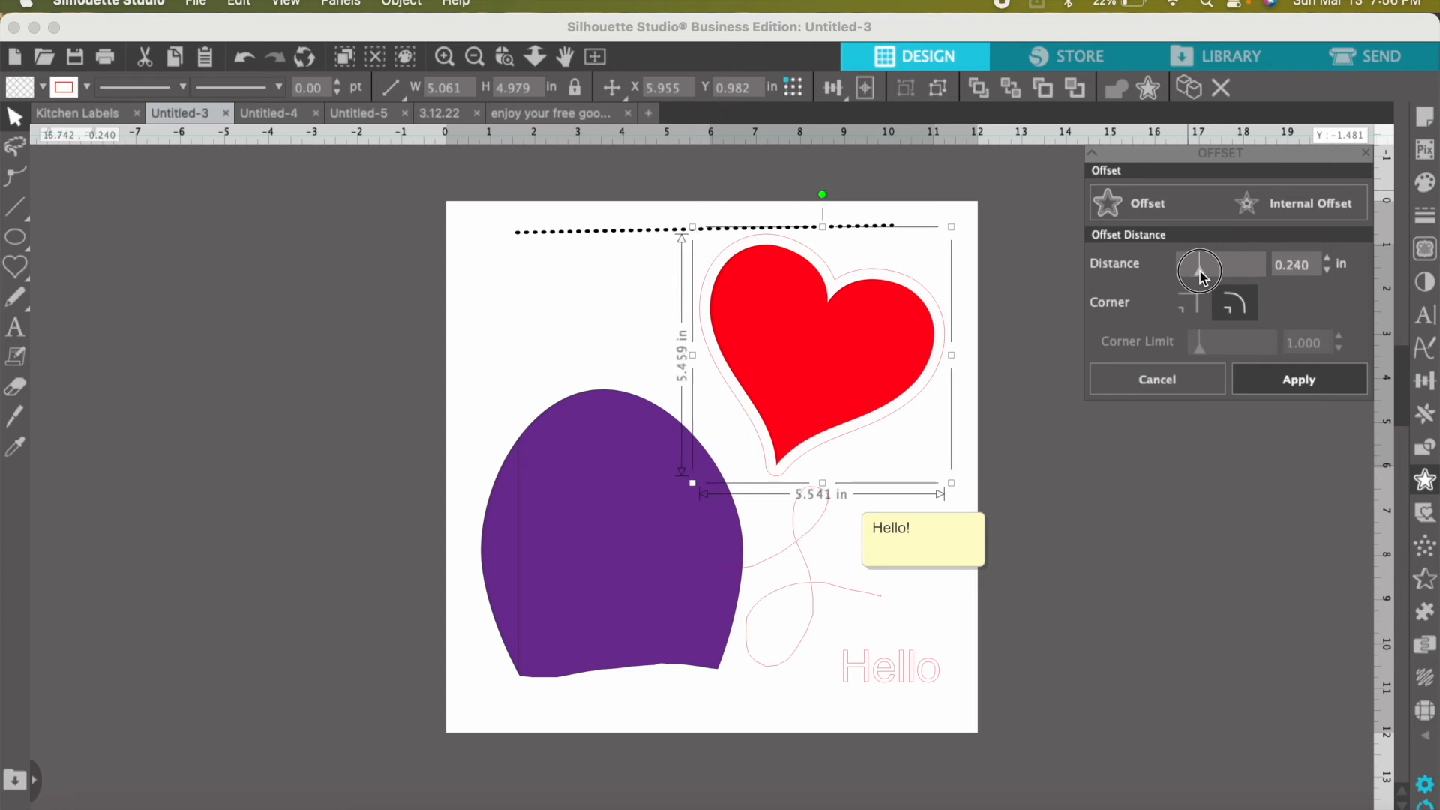
click(1295, 379)
- Try the Pop up effect on the red heart, turn it off again and close its settings
click(845, 325)
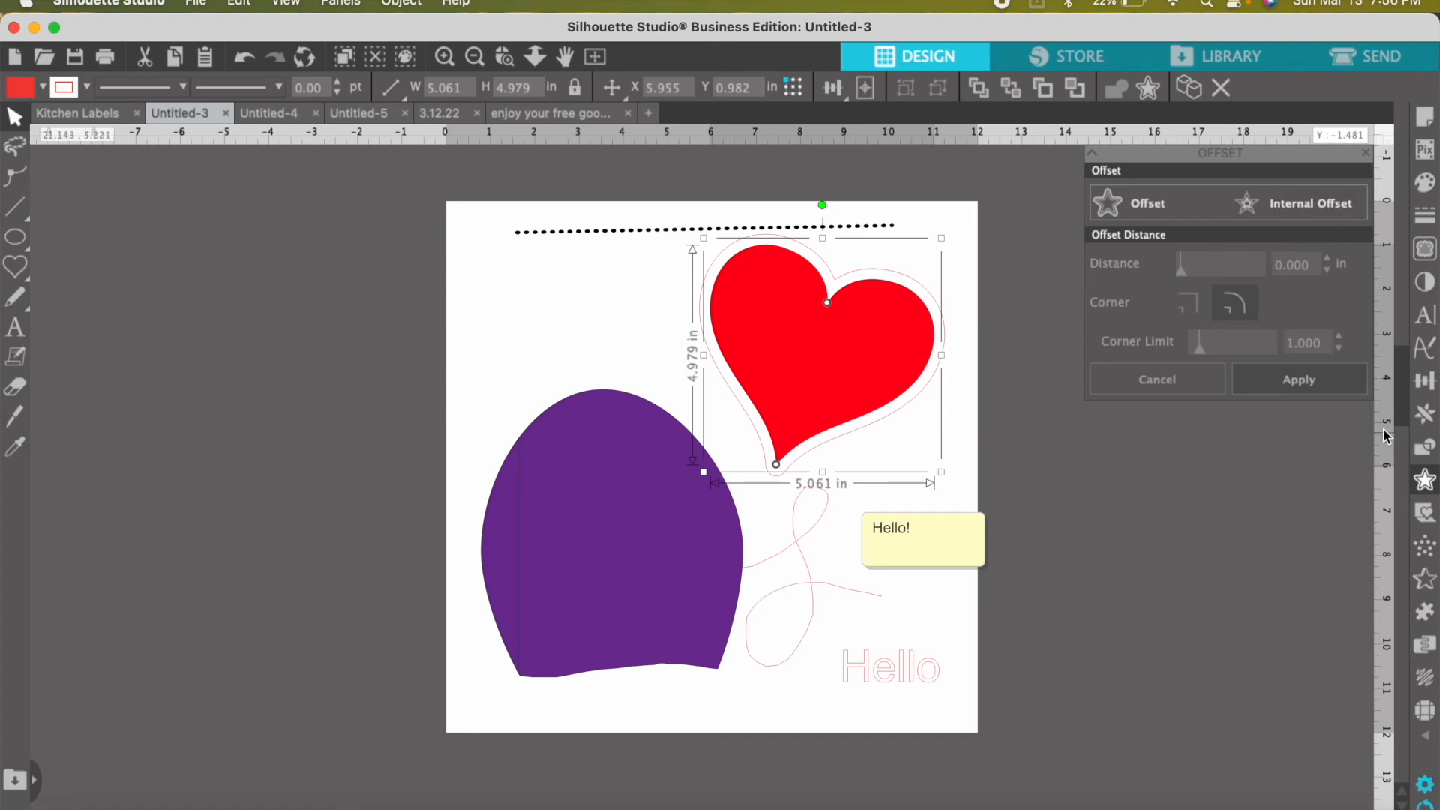
click(1426, 513)
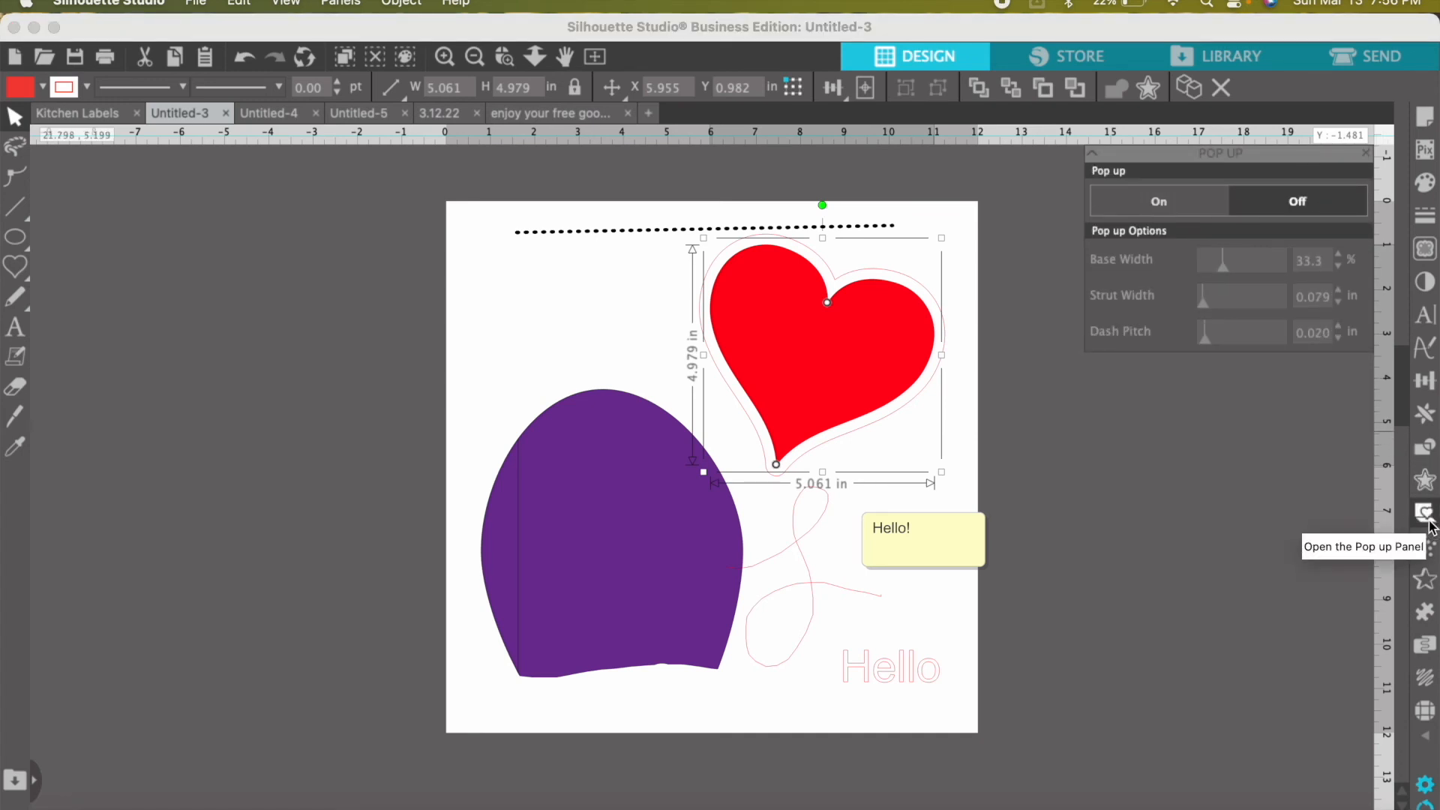
click(1188, 210)
click(1297, 205)
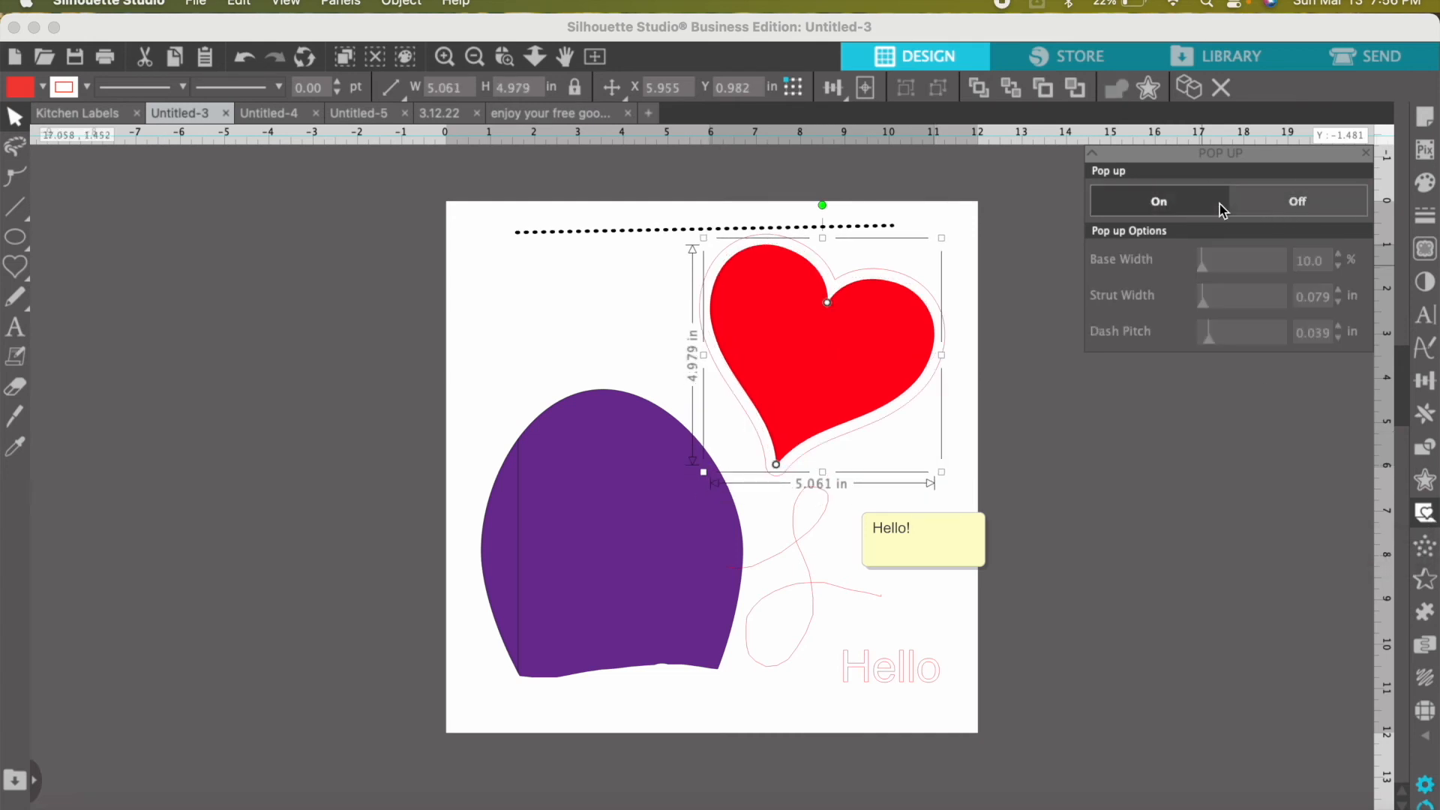
click(1219, 204)
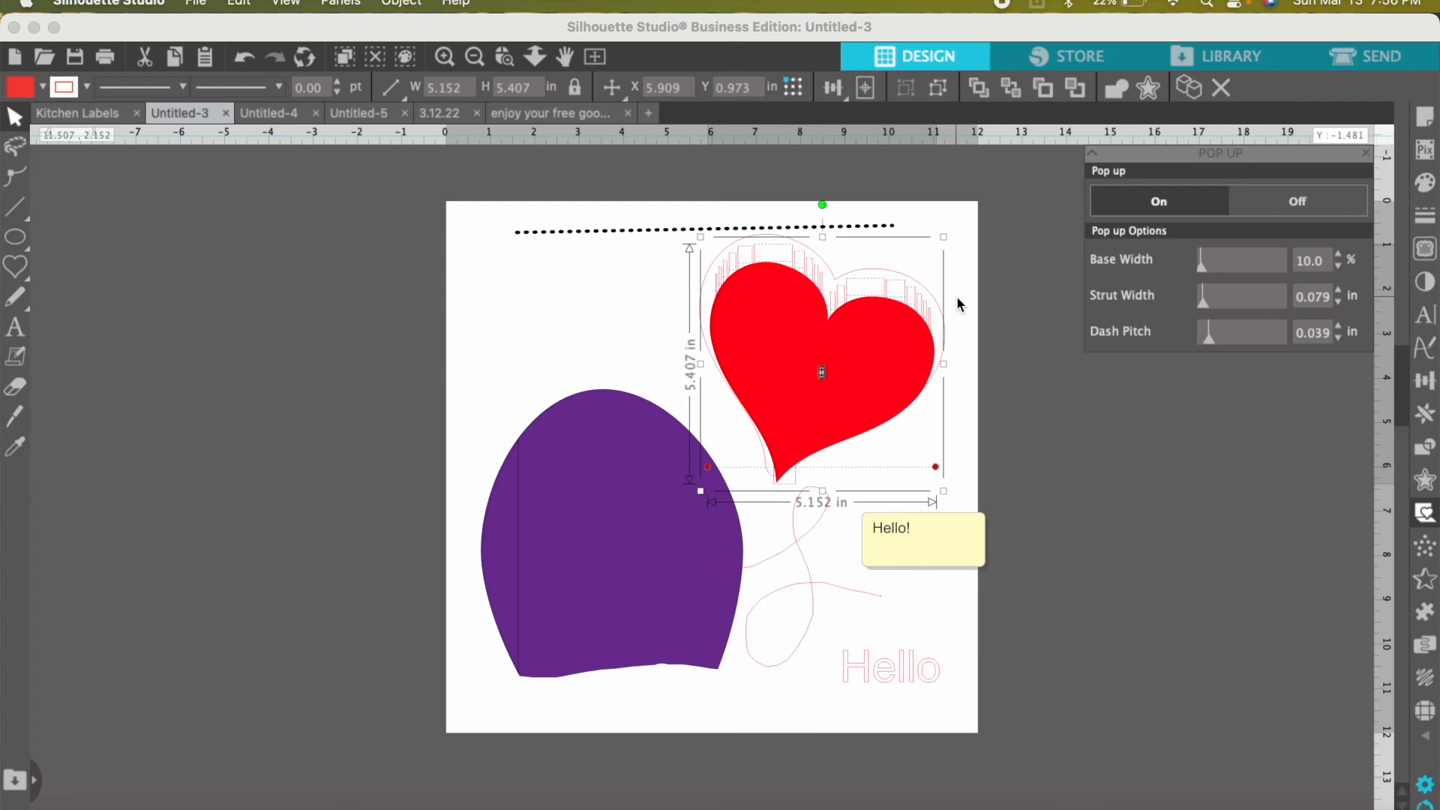
click(1284, 210)
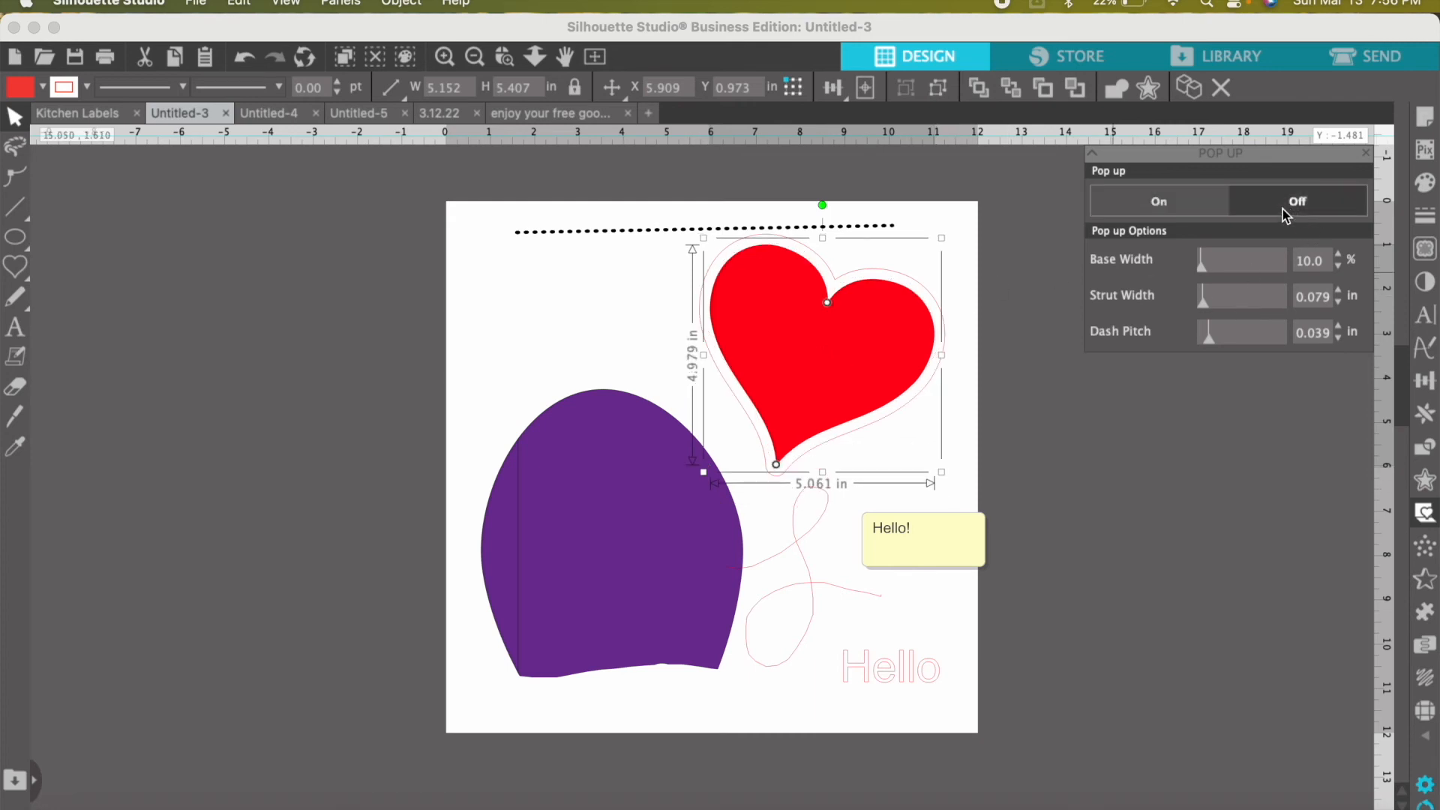
click(1368, 154)
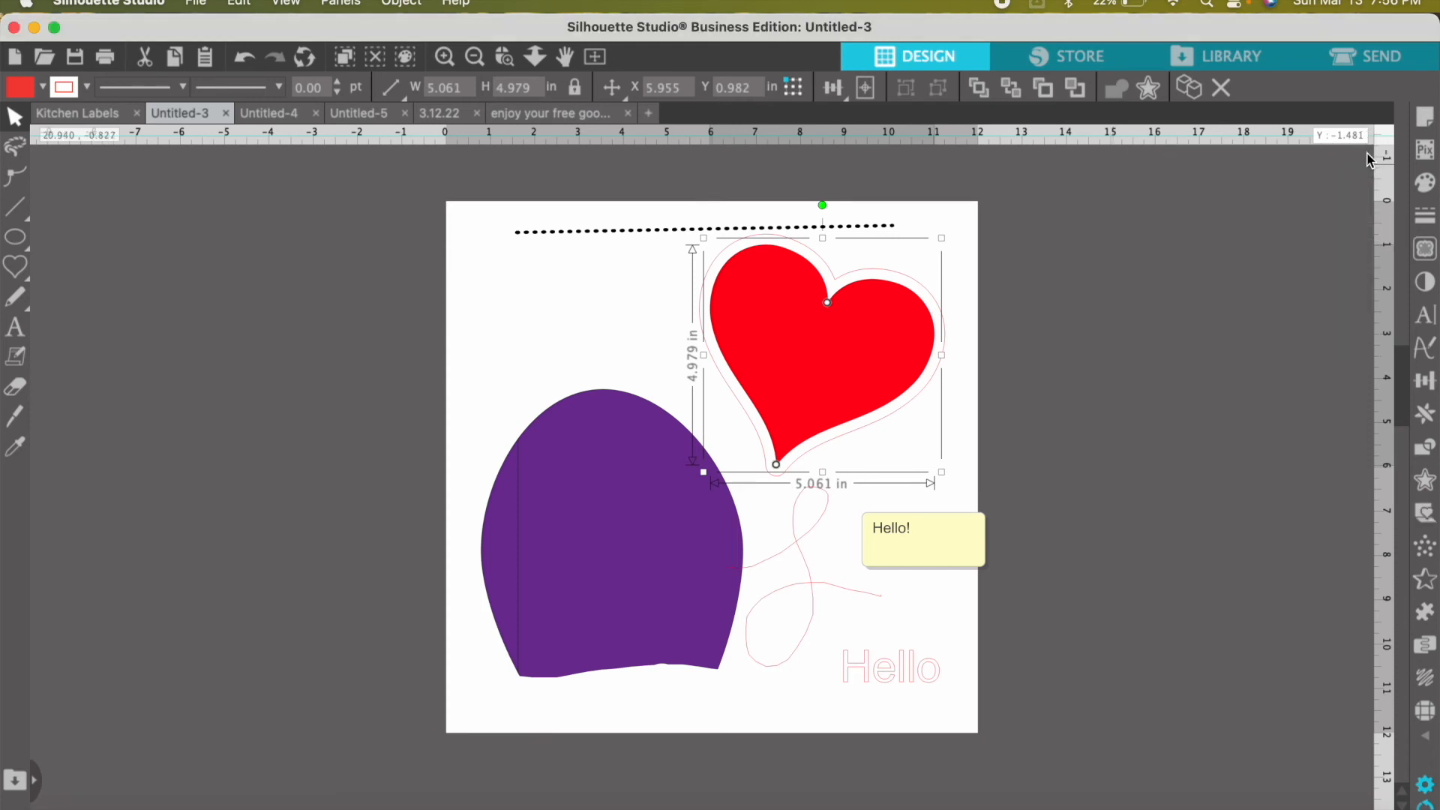
- Look through the Stipple edge settings, fill patterns and Stipple Trace options
click(1430, 558)
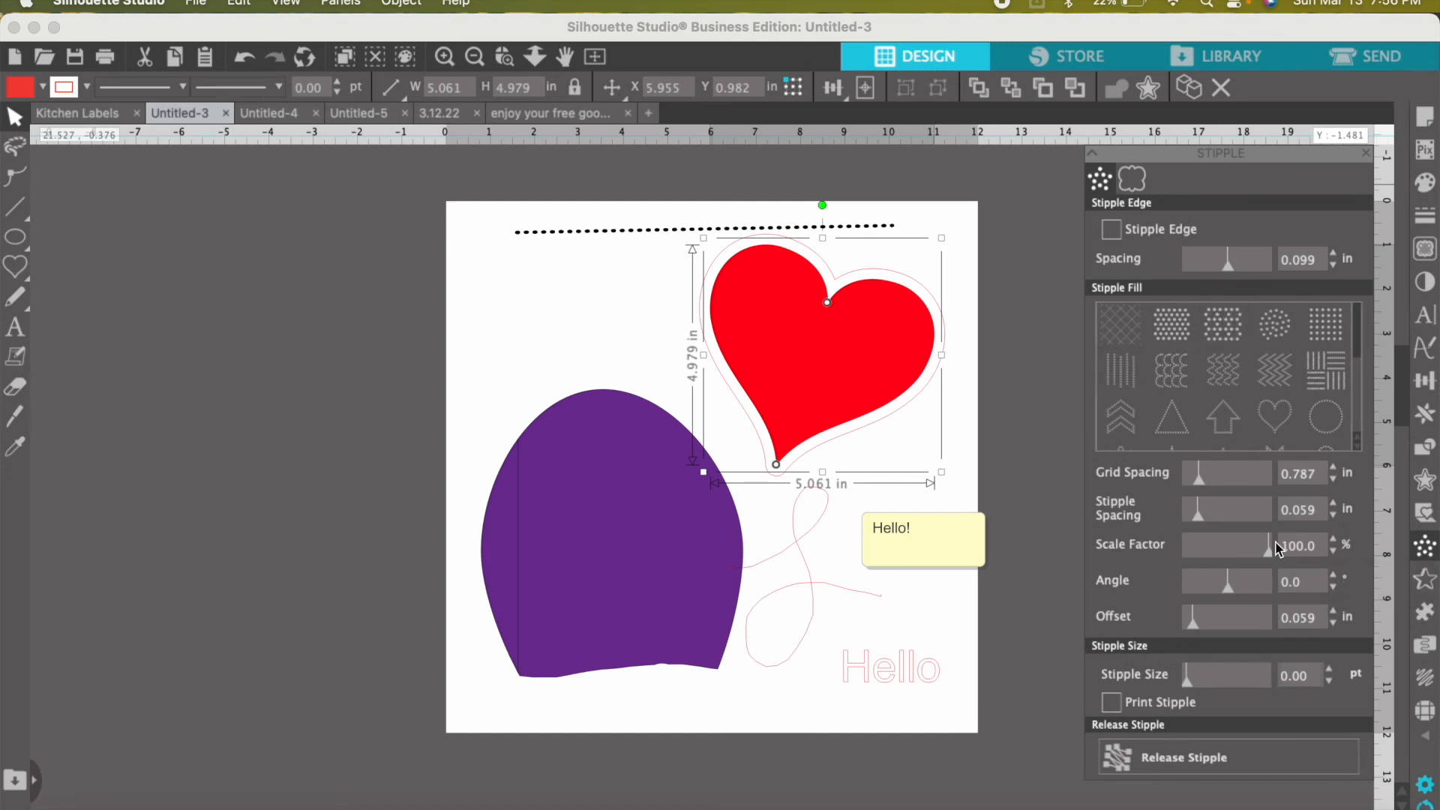
scroll(1219, 368, down, 10)
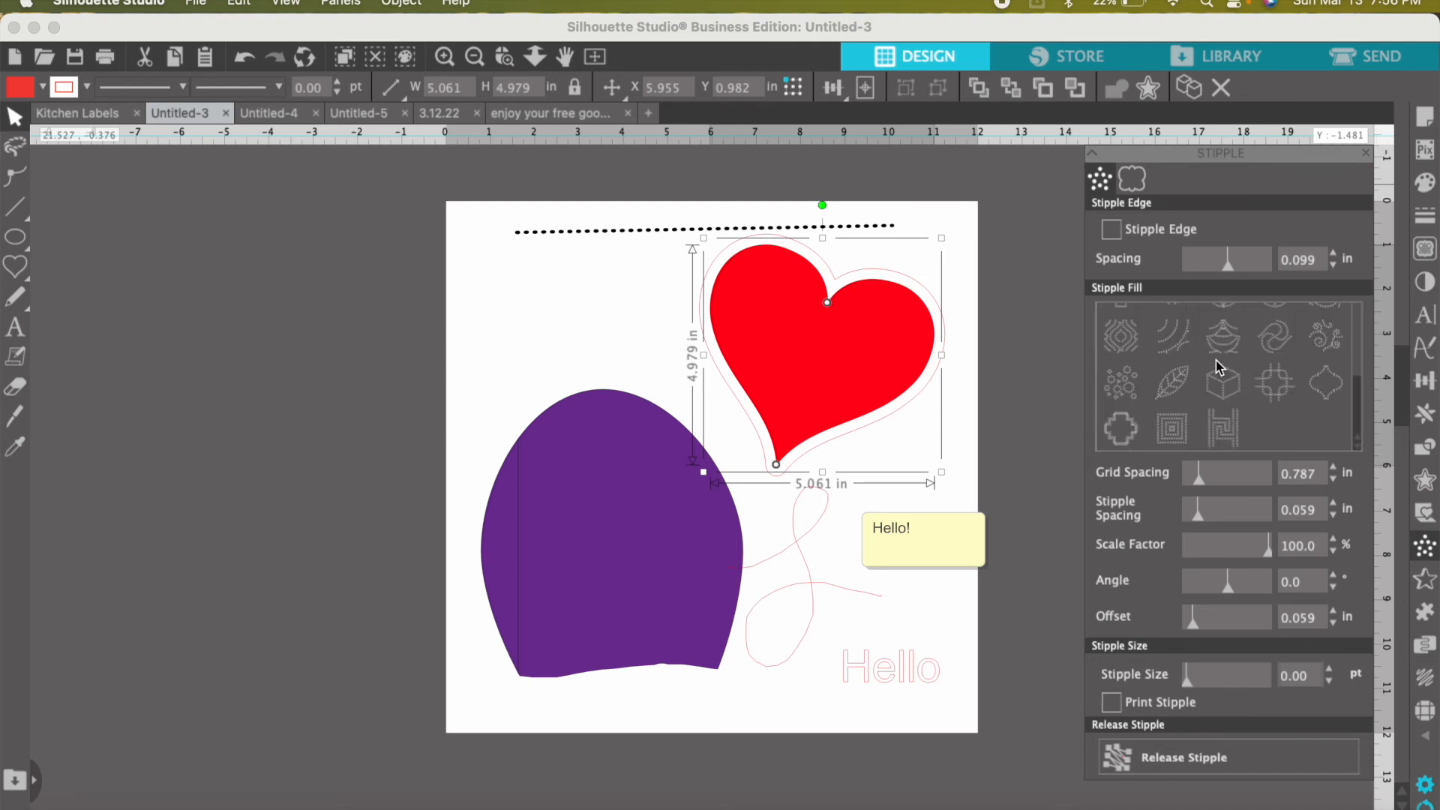
scroll(1219, 368, up, 10)
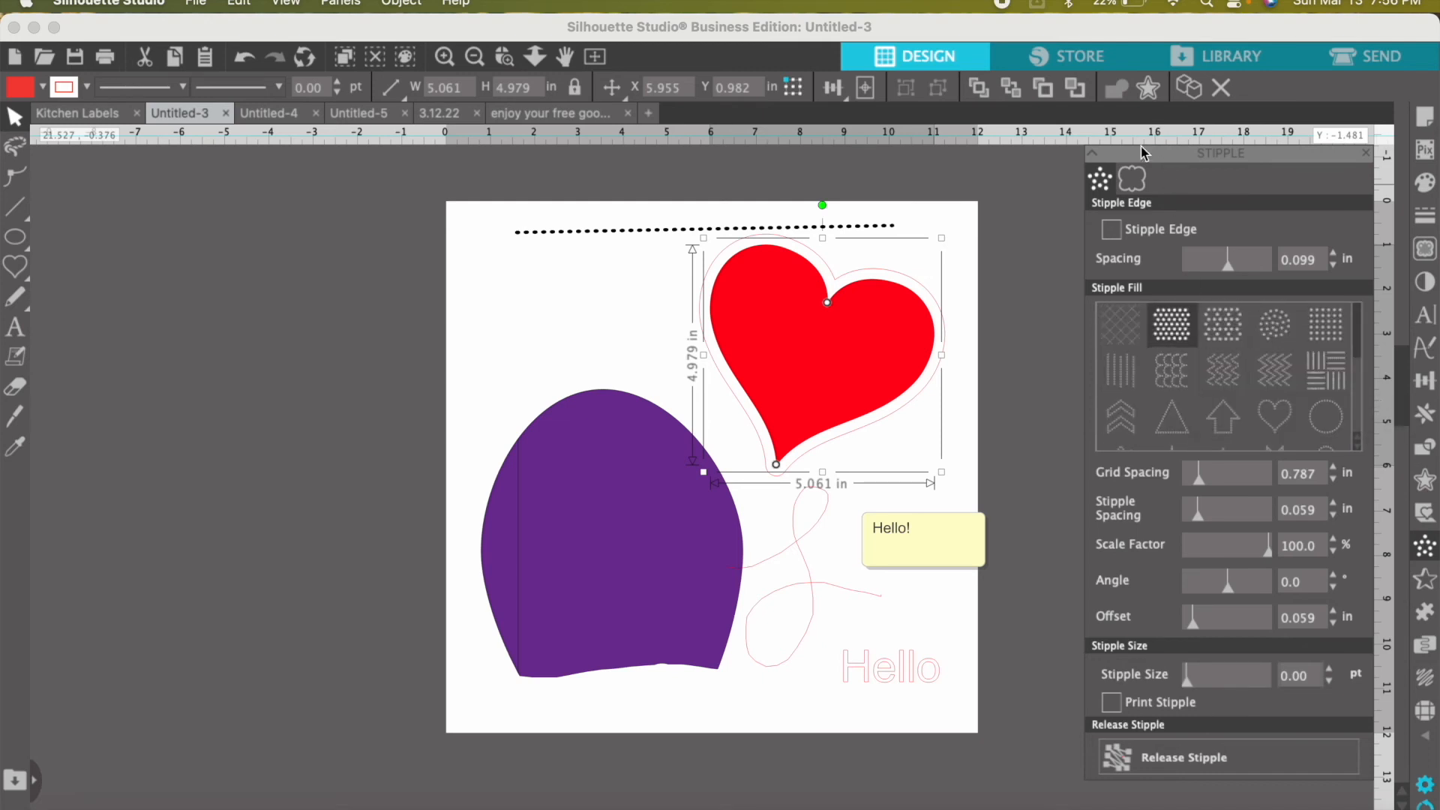
click(1133, 184)
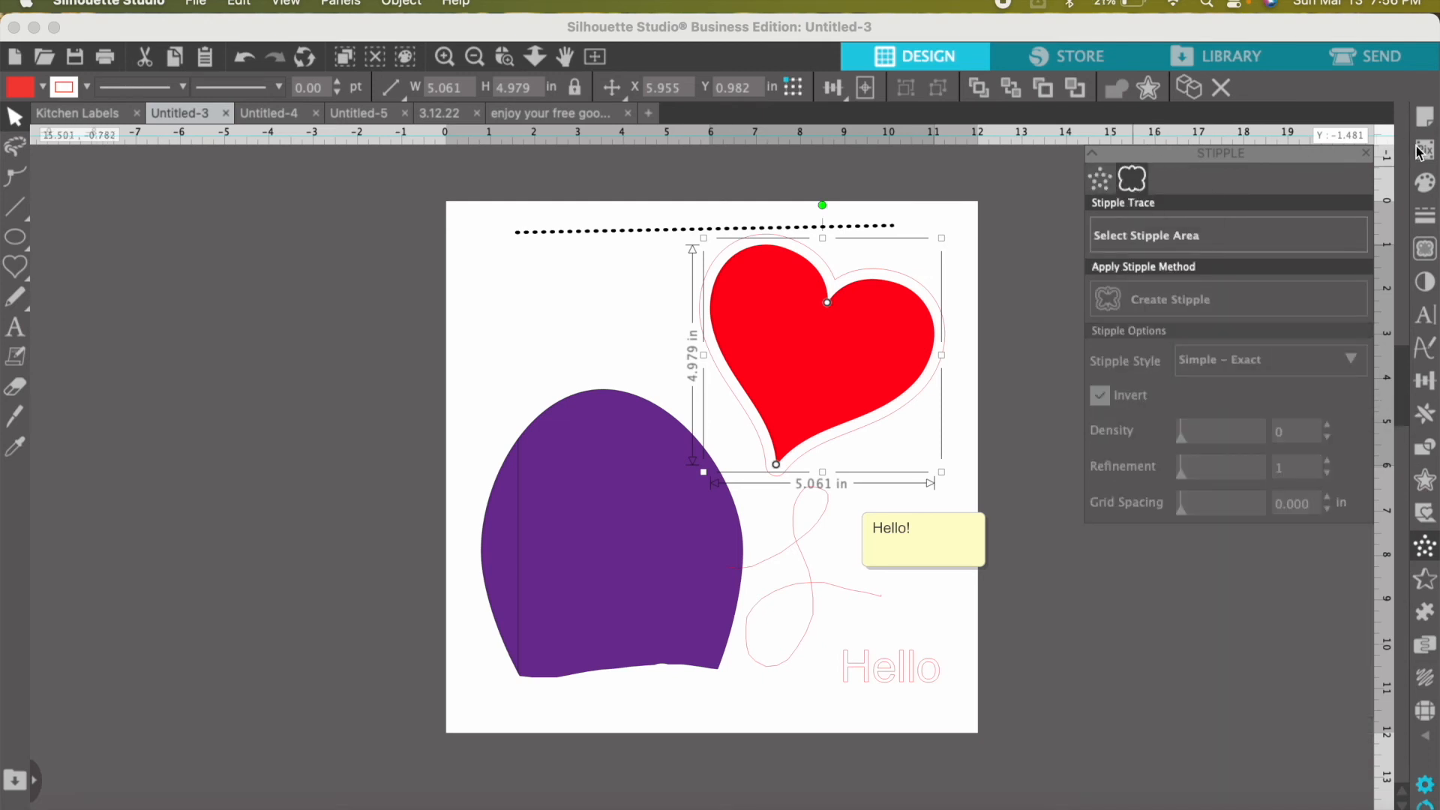
- Check the Emboss options, then turn the red heart into a randomized puzzle of 3 rows and 3 columns and shift it slightly upward
click(1429, 580)
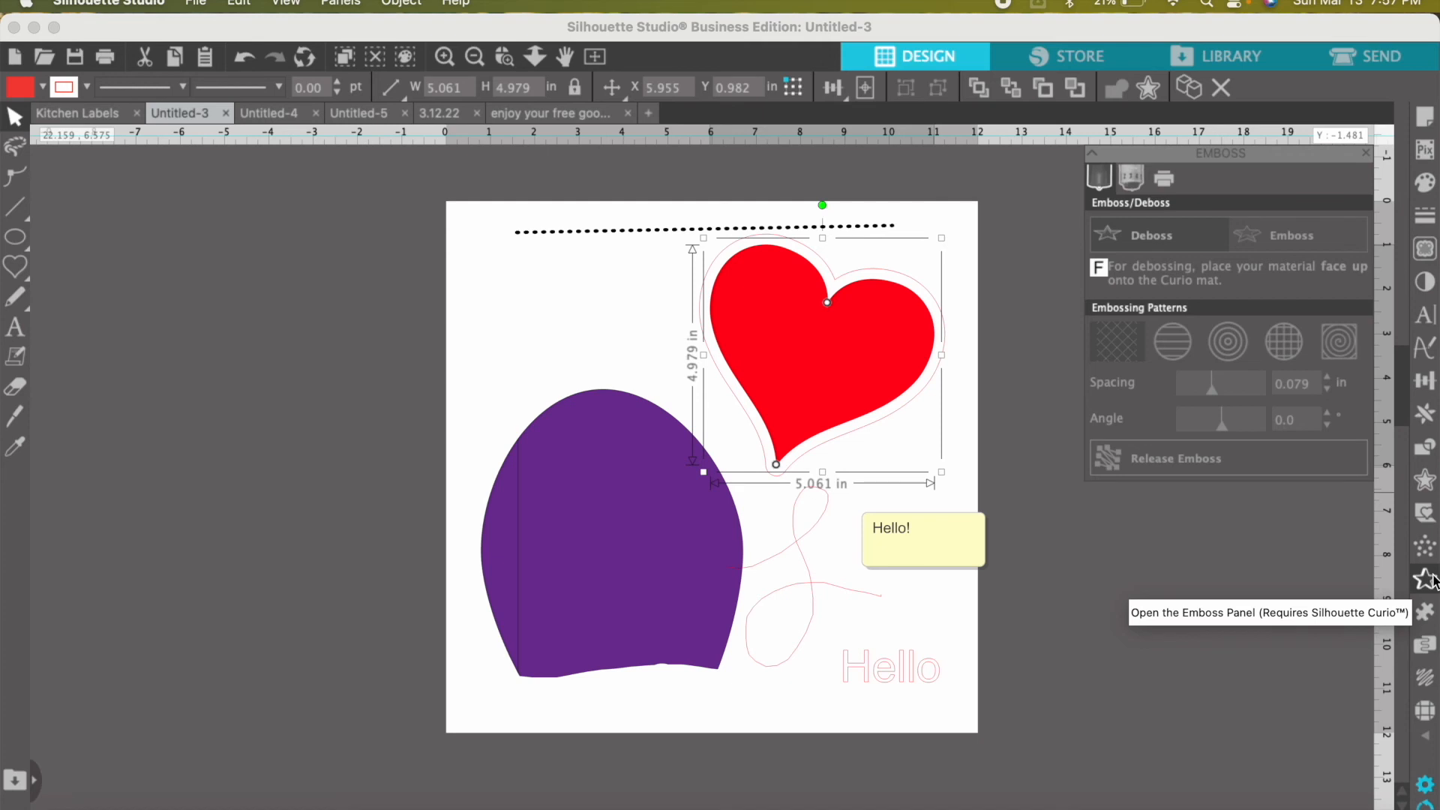
click(1425, 613)
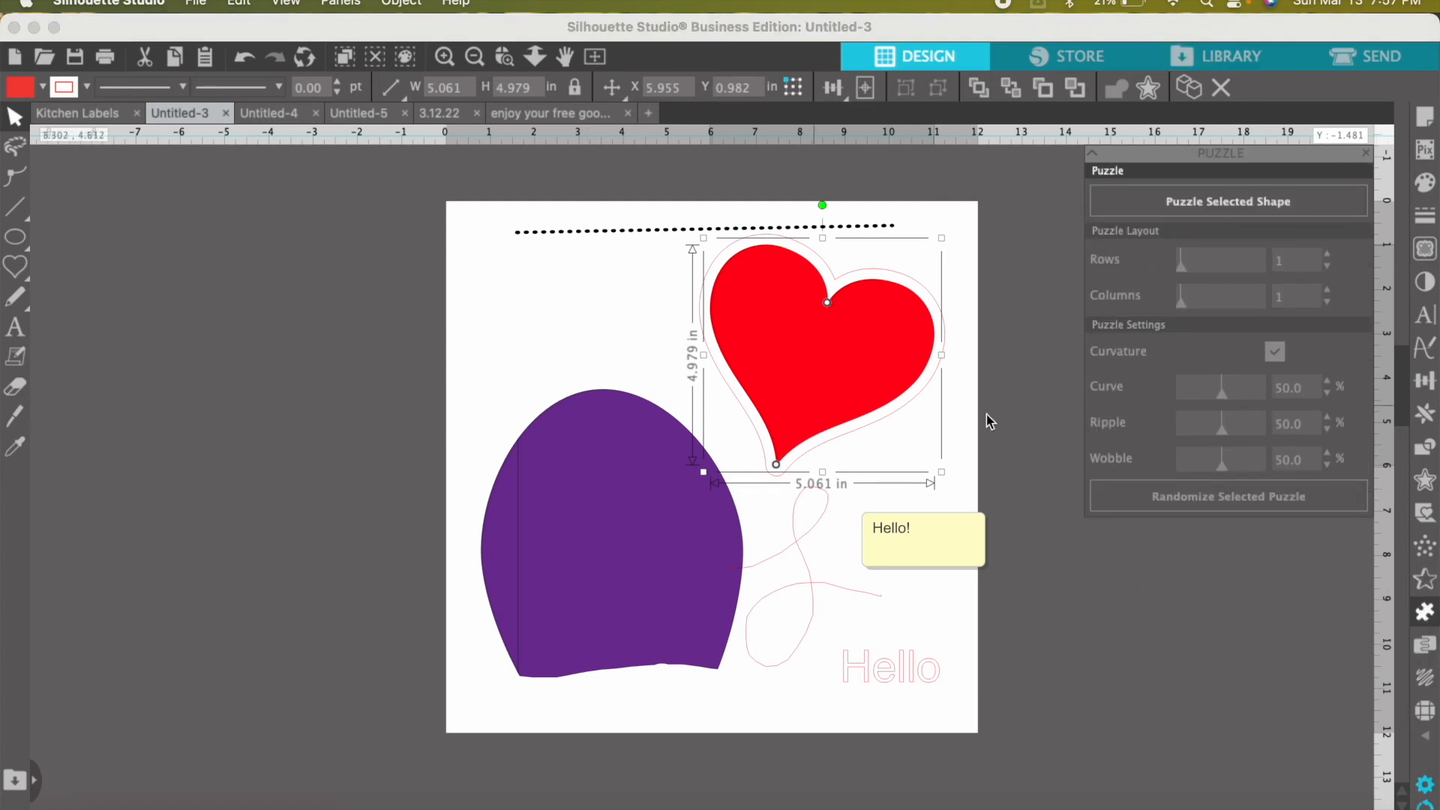
click(1167, 207)
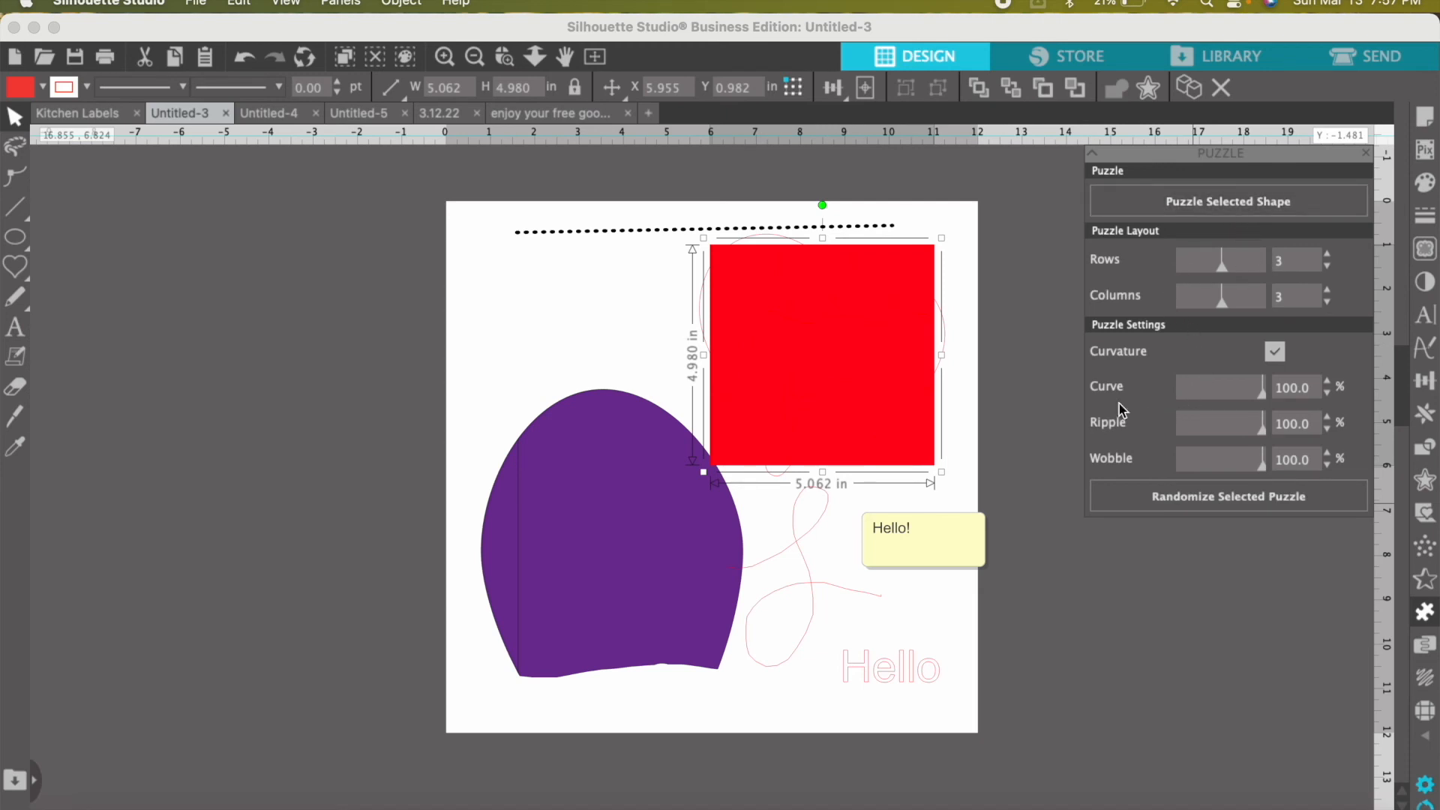
click(1141, 496)
drag(804, 329, 823, 283)
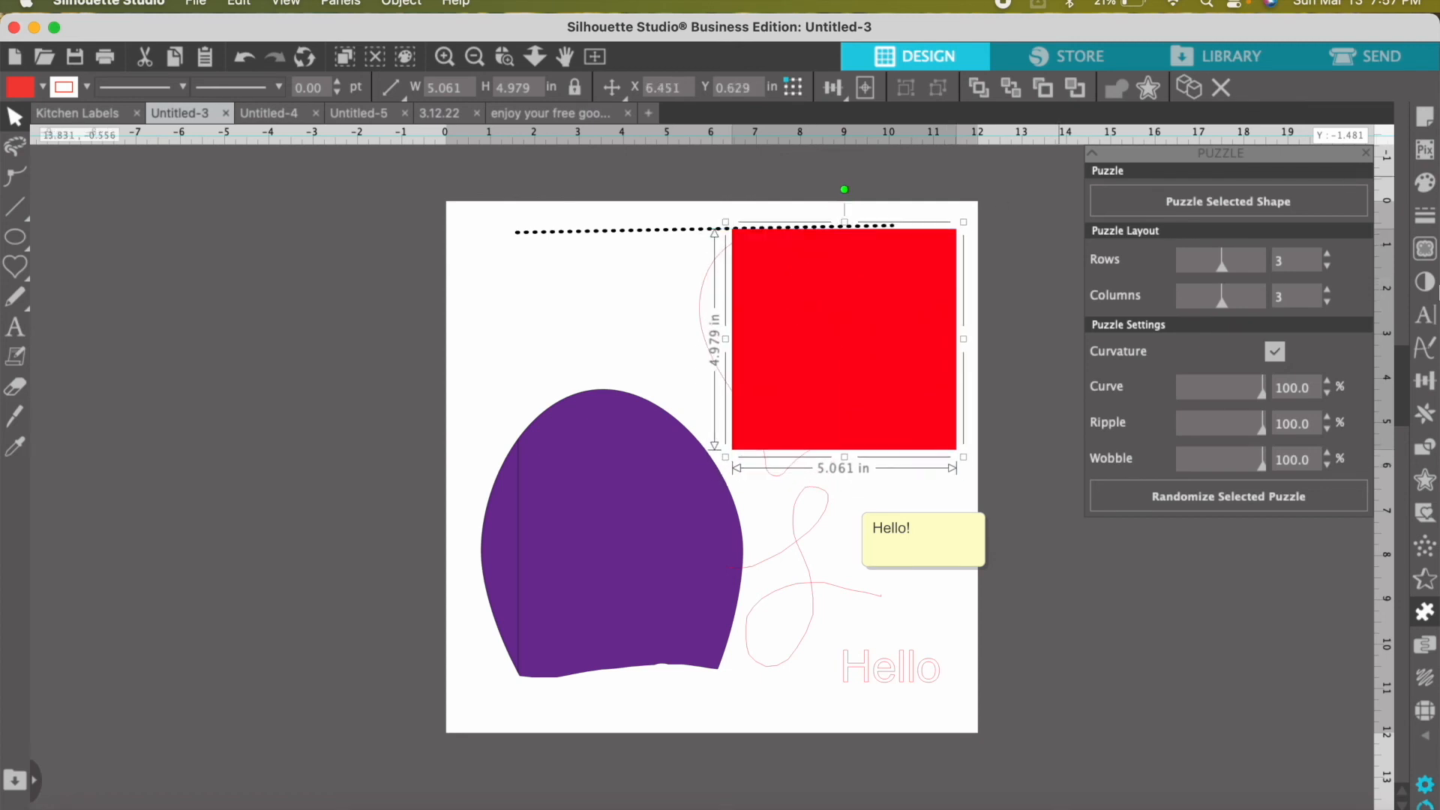
- View the Nesting options, and apply the concentric Sketch fill to the red puzzle square
click(1425, 647)
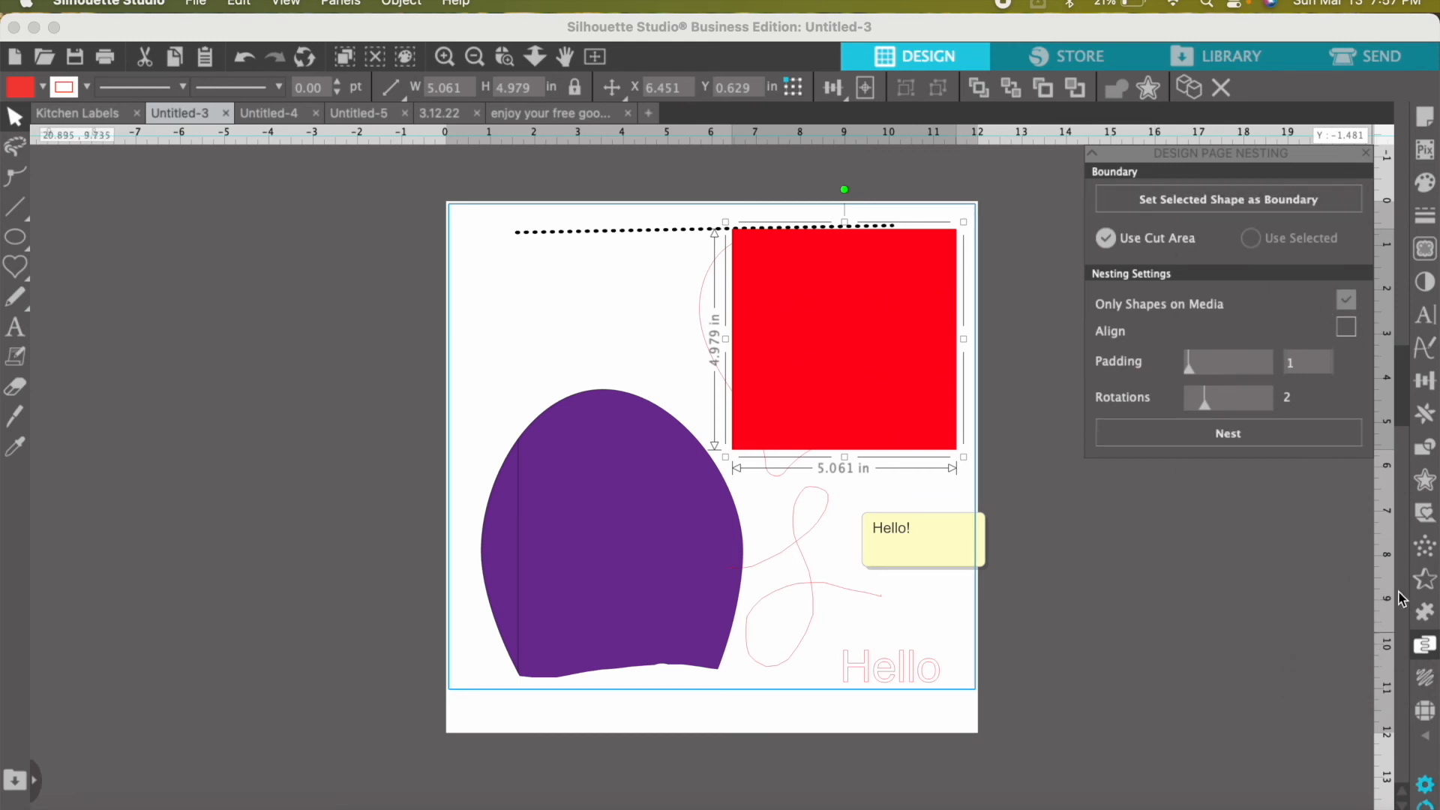
click(1416, 680)
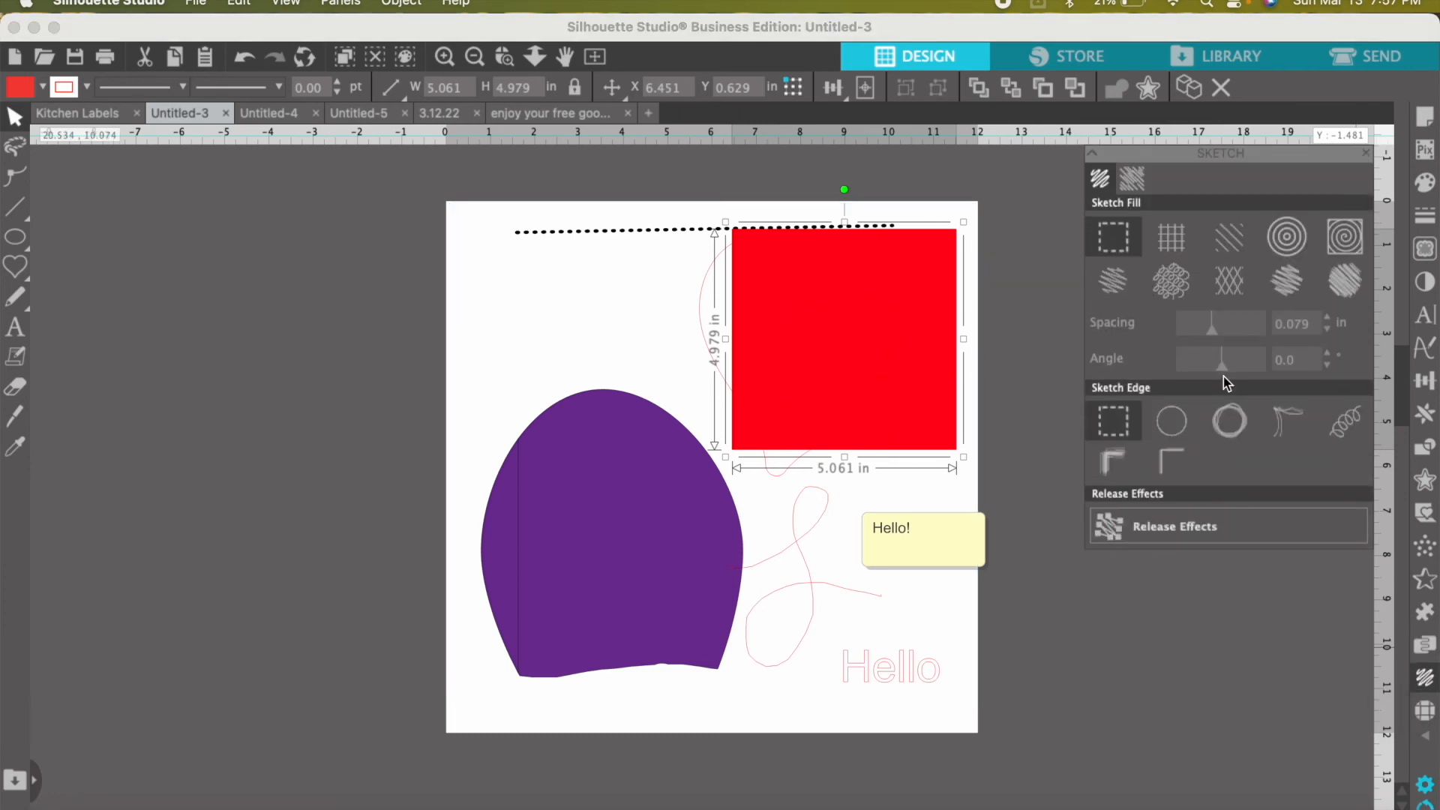
click(1299, 243)
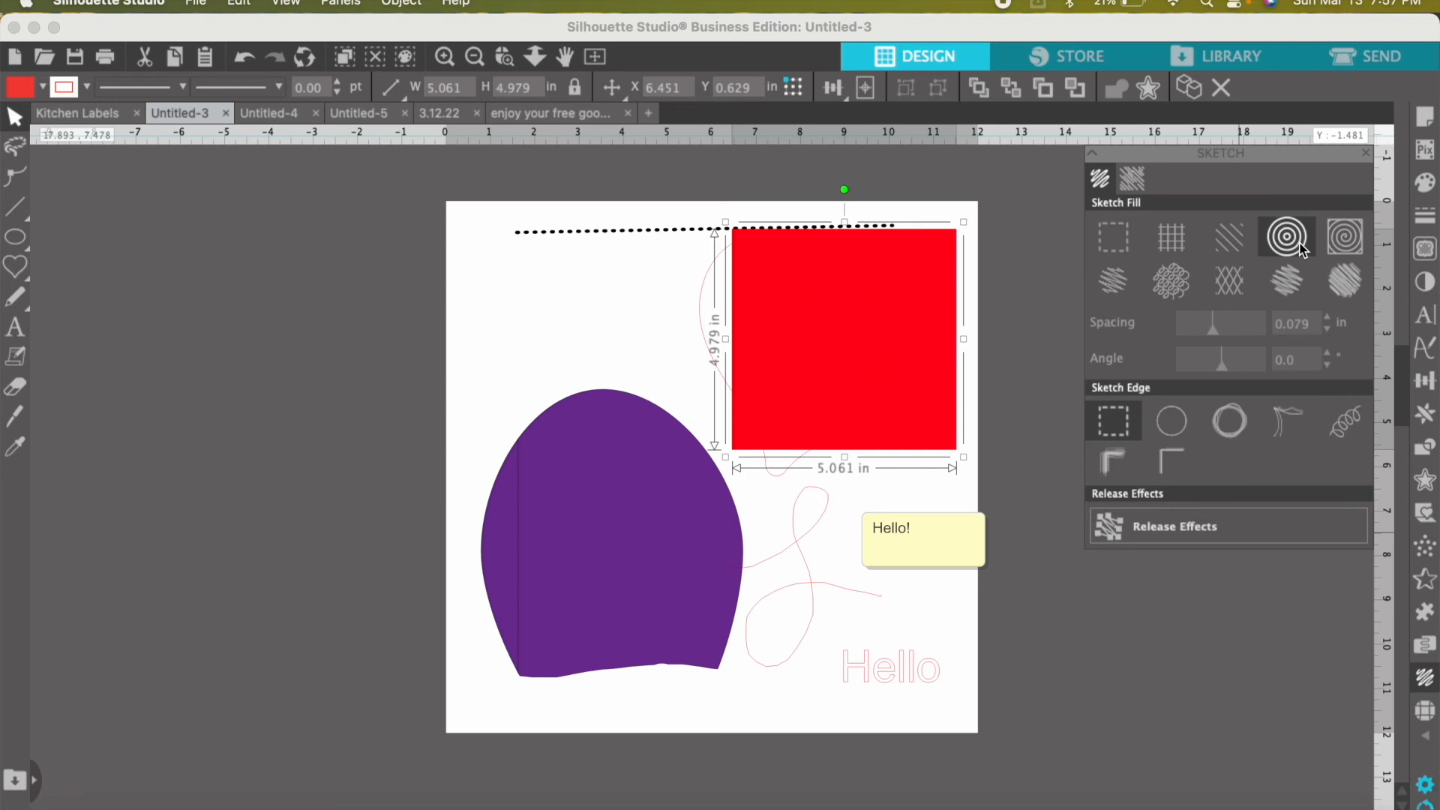
mouse_move(804, 344)
mouse_down()
mouse_move(725, 368)
mouse_move(787, 345)
mouse_up()
- Try the Sketch fill patterns on the large purple section, ending with the last scribble fill, and give it the multi-loop Sketch edge
click(579, 508)
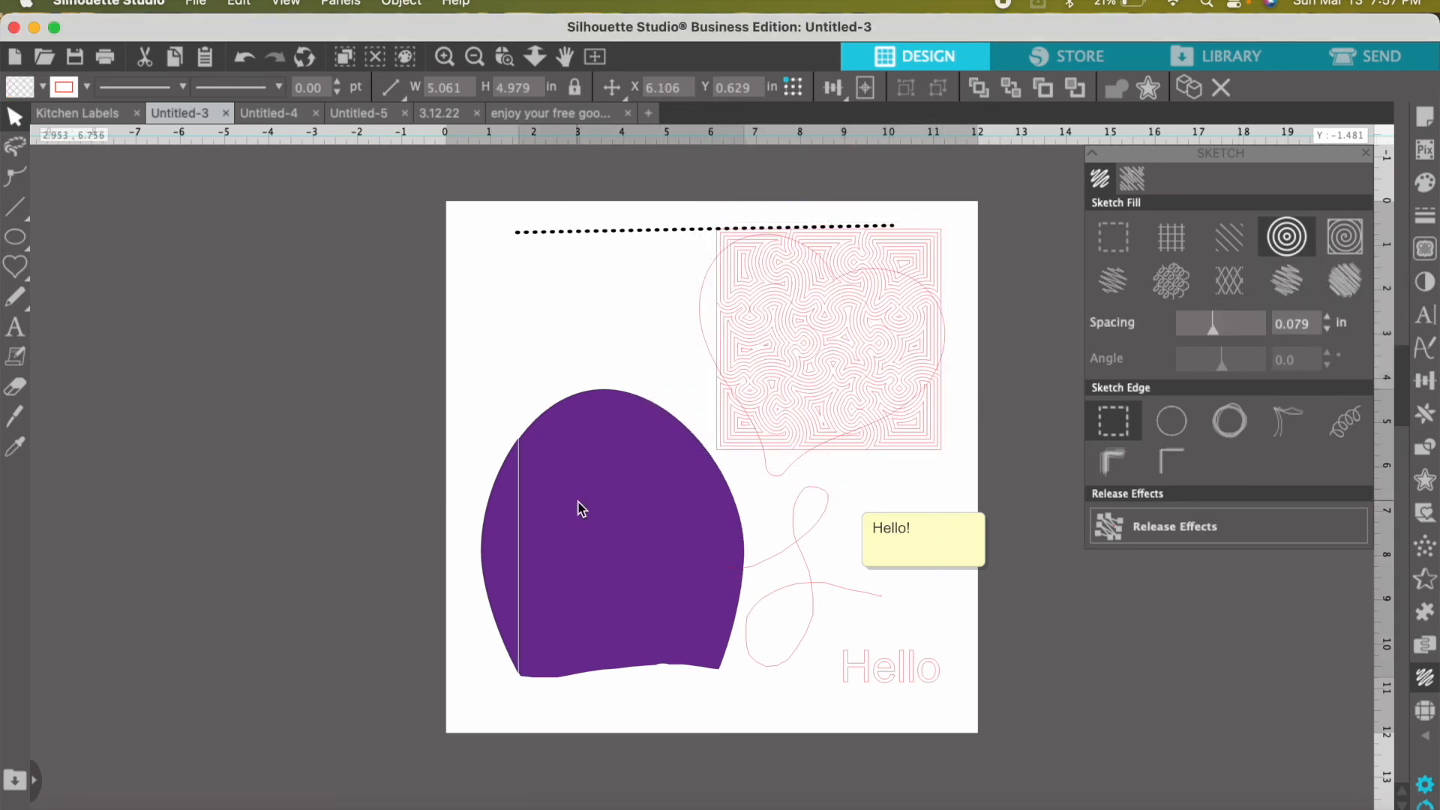
click(1299, 250)
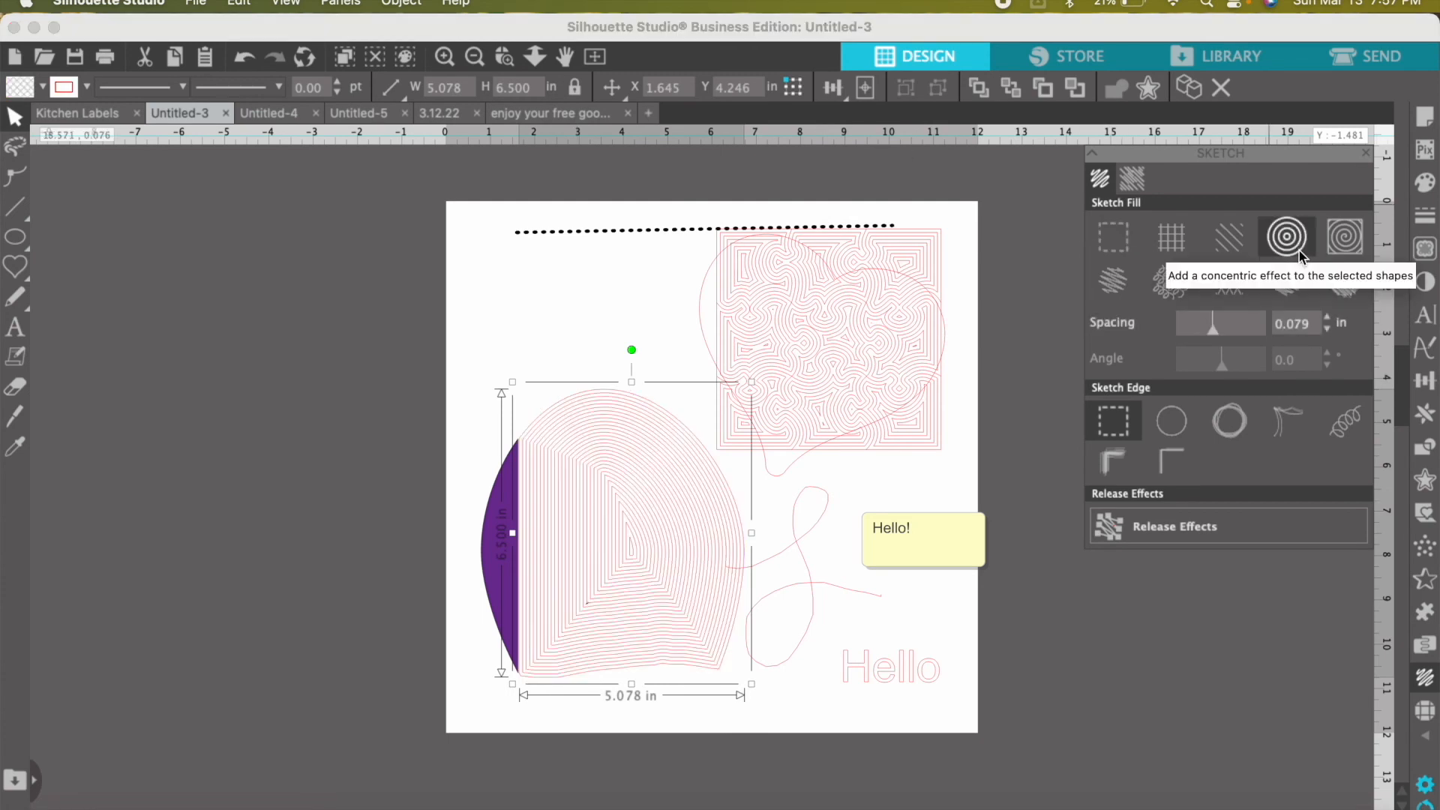
click(1164, 244)
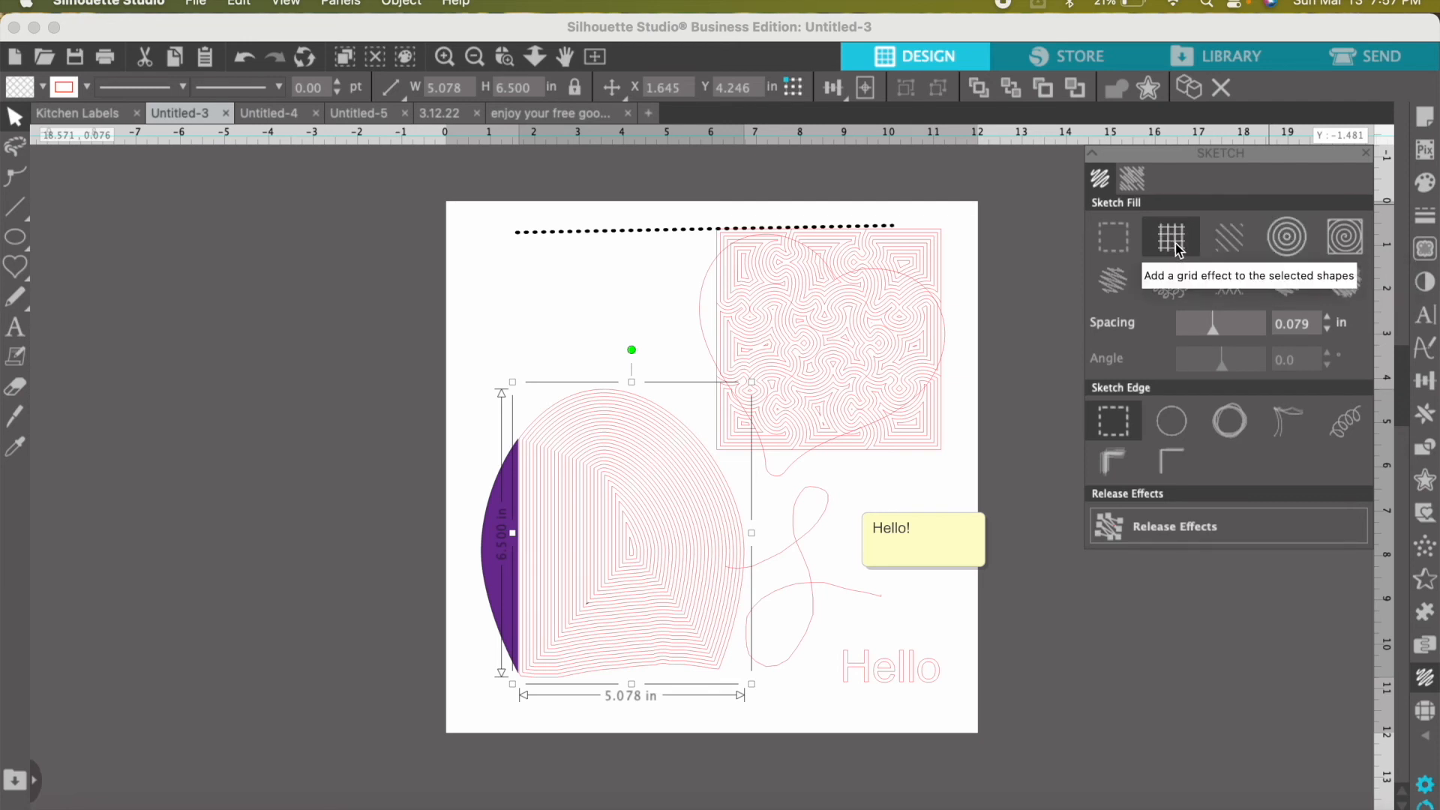
click(1114, 294)
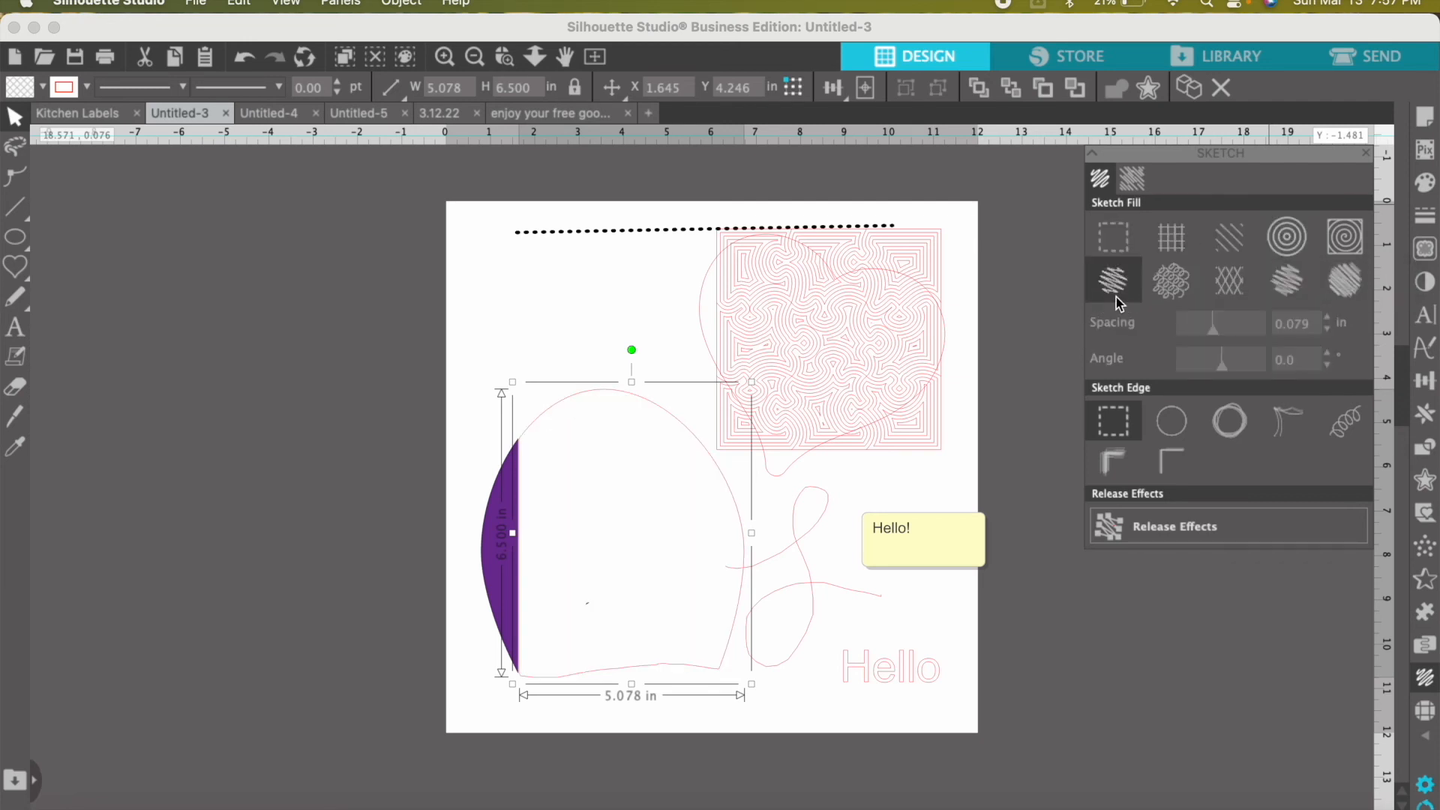
click(1190, 291)
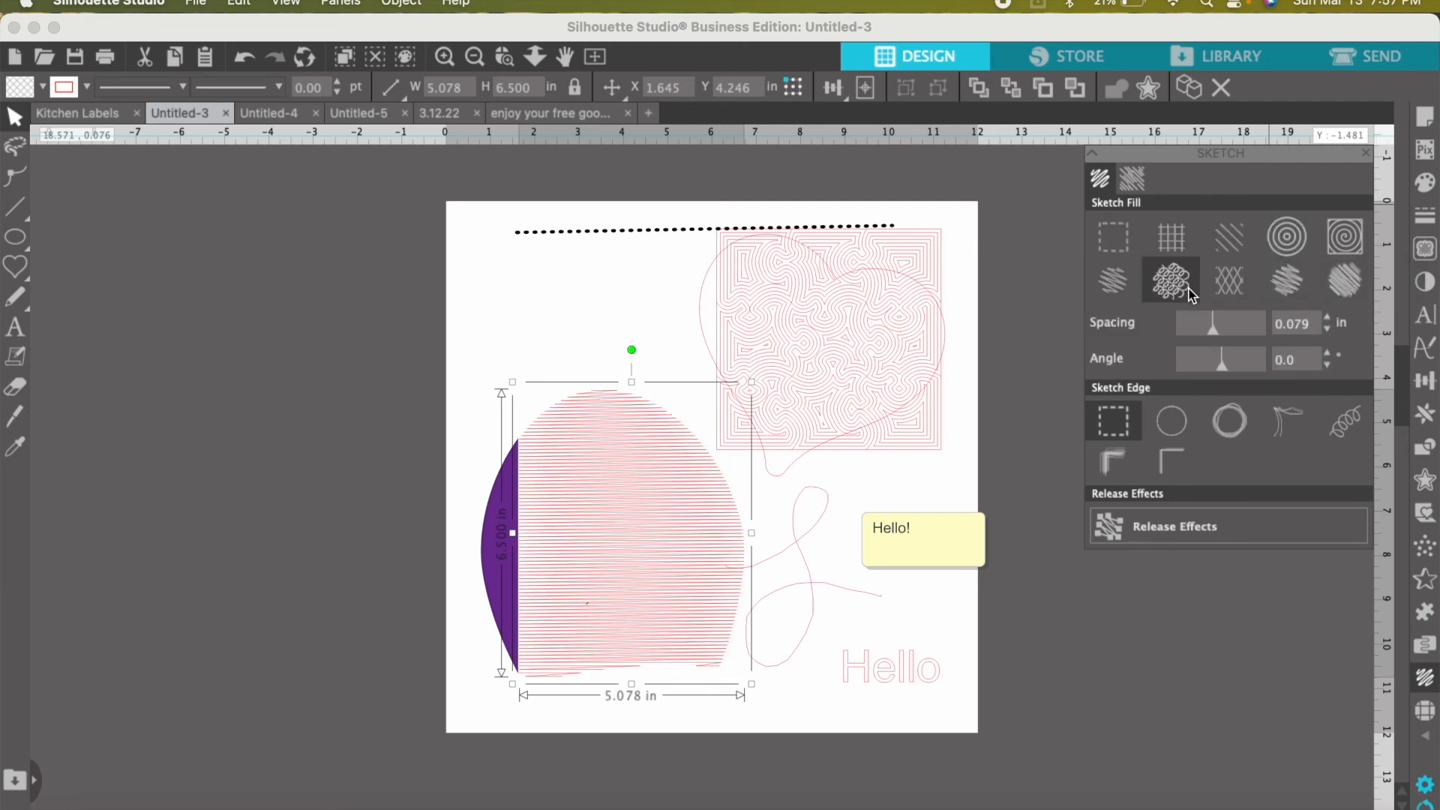
click(1231, 280)
click(1297, 282)
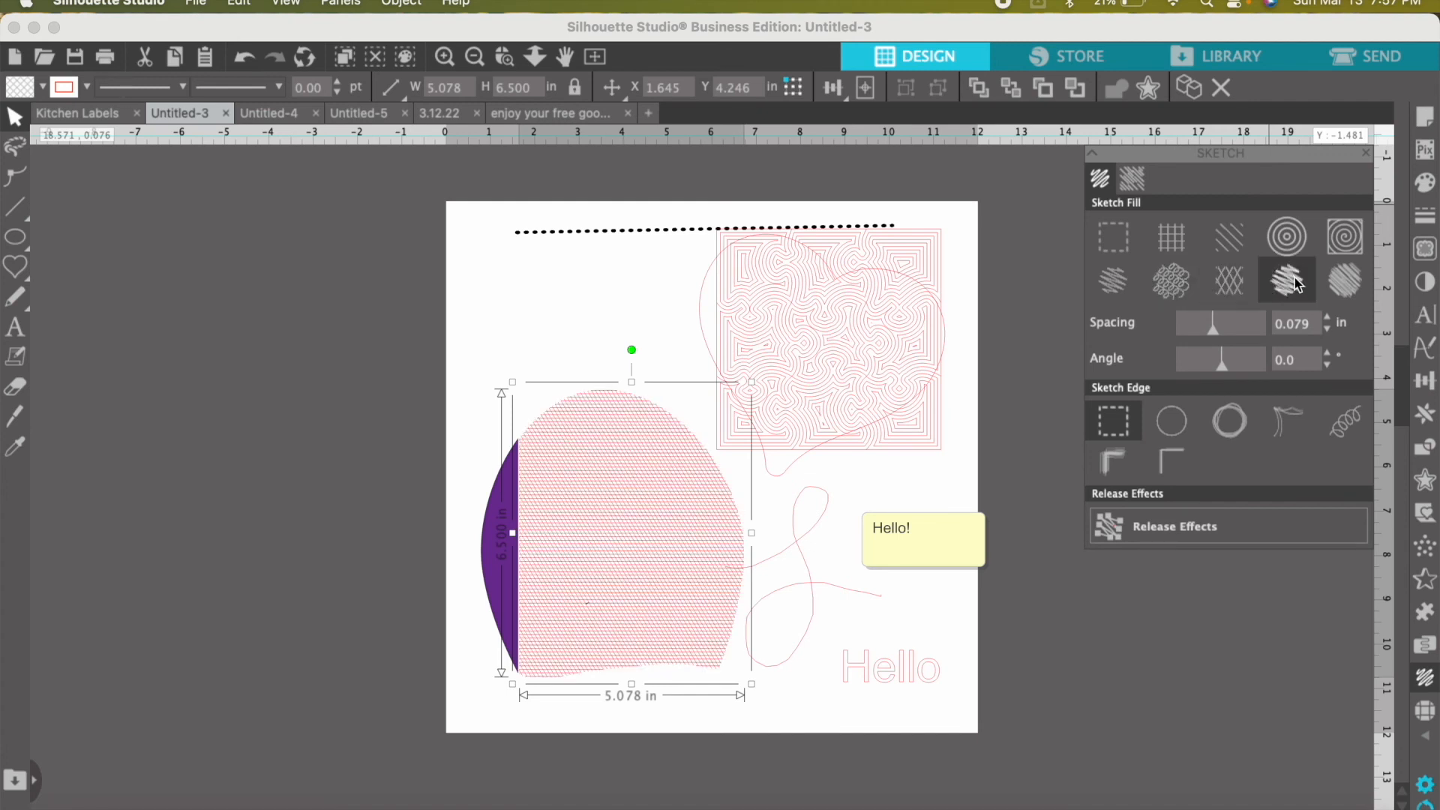
click(1361, 289)
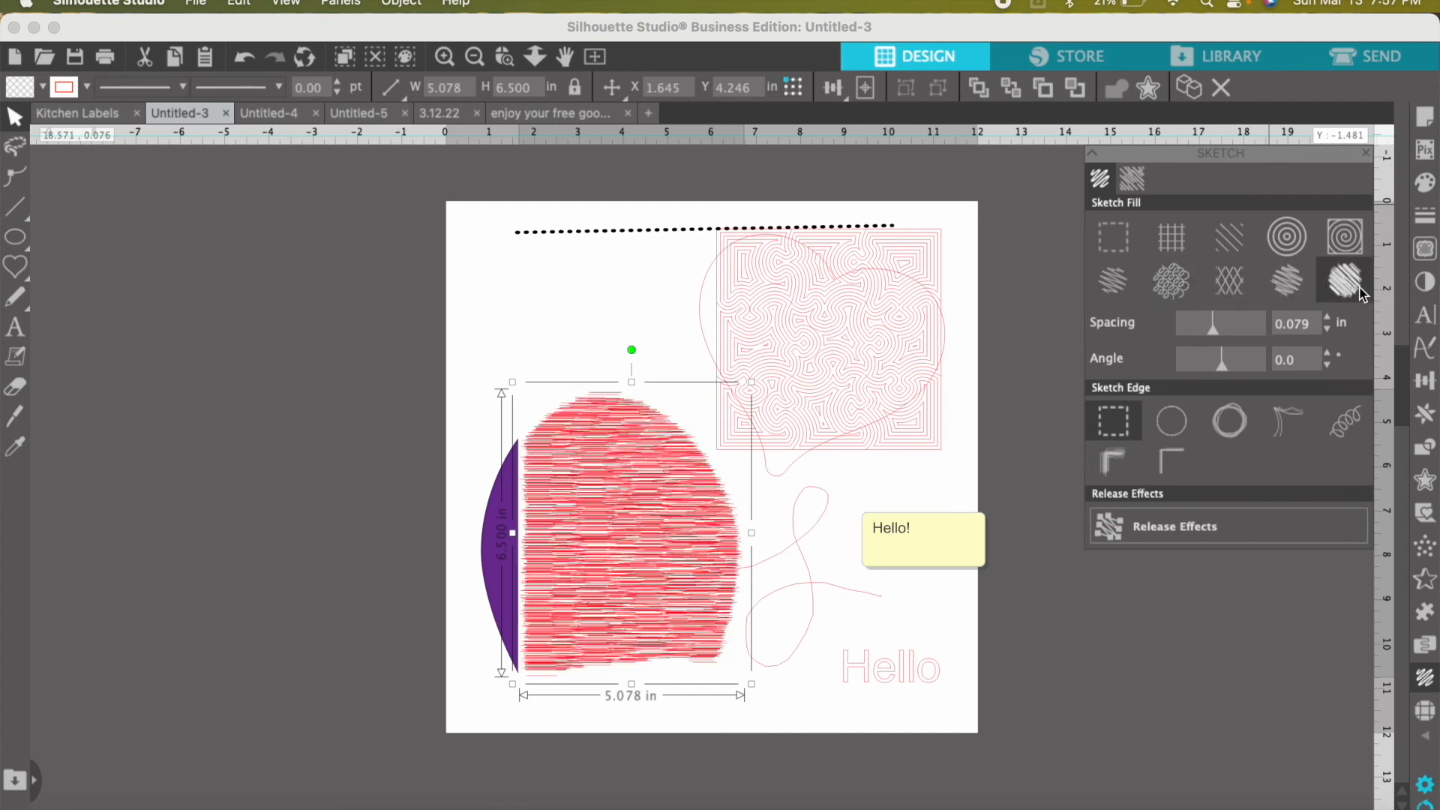
click(1231, 421)
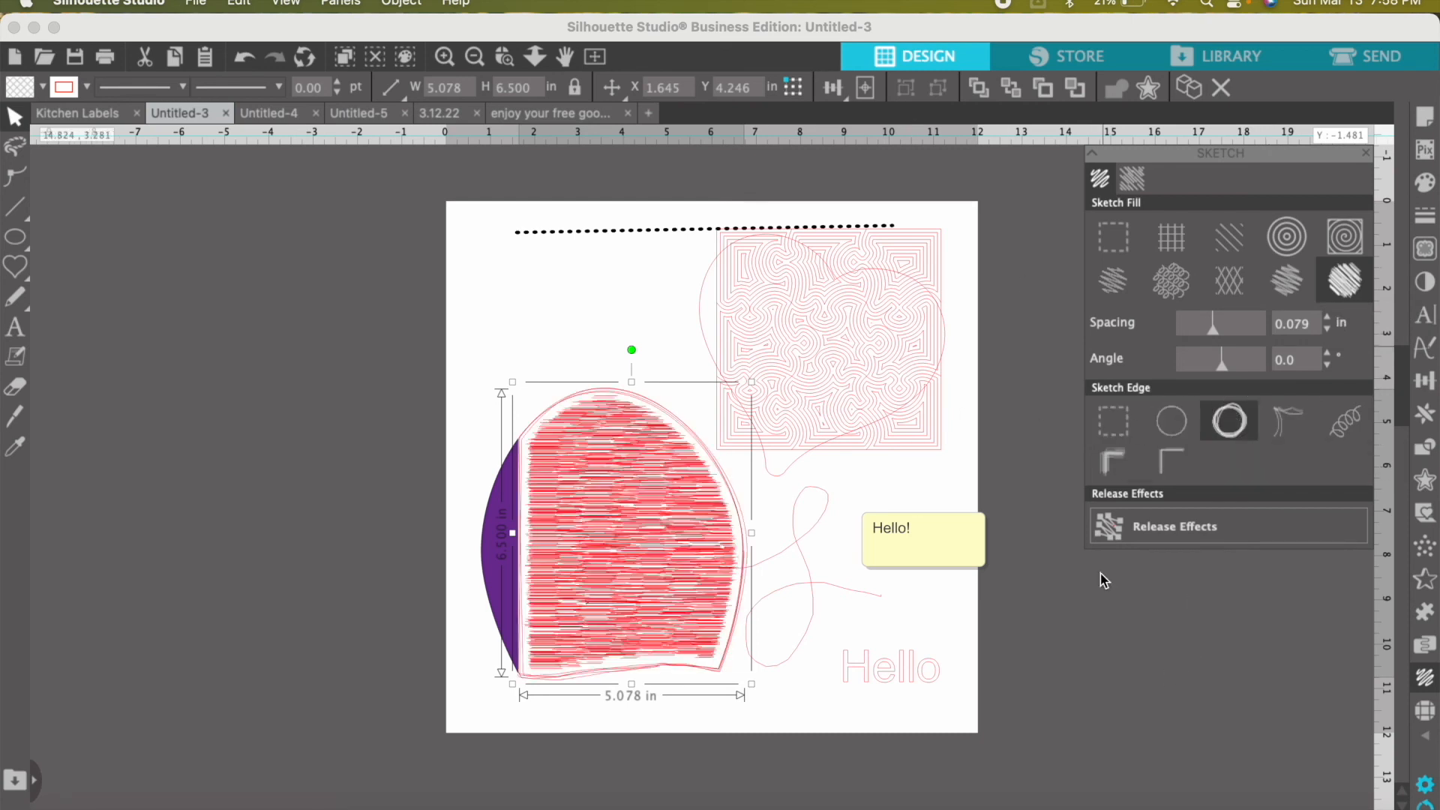
- Move the concentric-filled square off the heart outline, and try the Sketch edge styles on the heart, ending with the thick corner style
click(810, 296)
drag(810, 296, 441, 293)
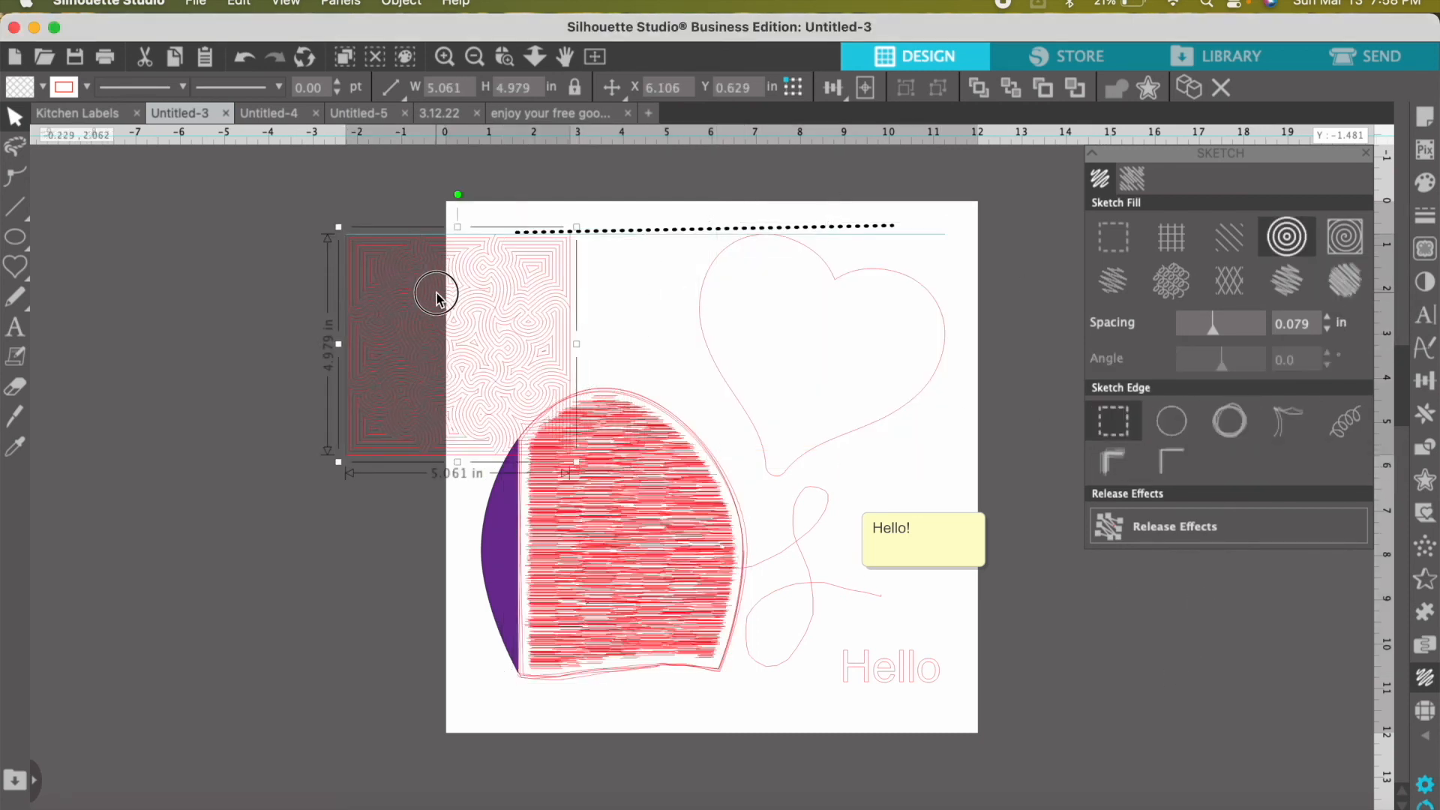
click(927, 397)
click(1232, 434)
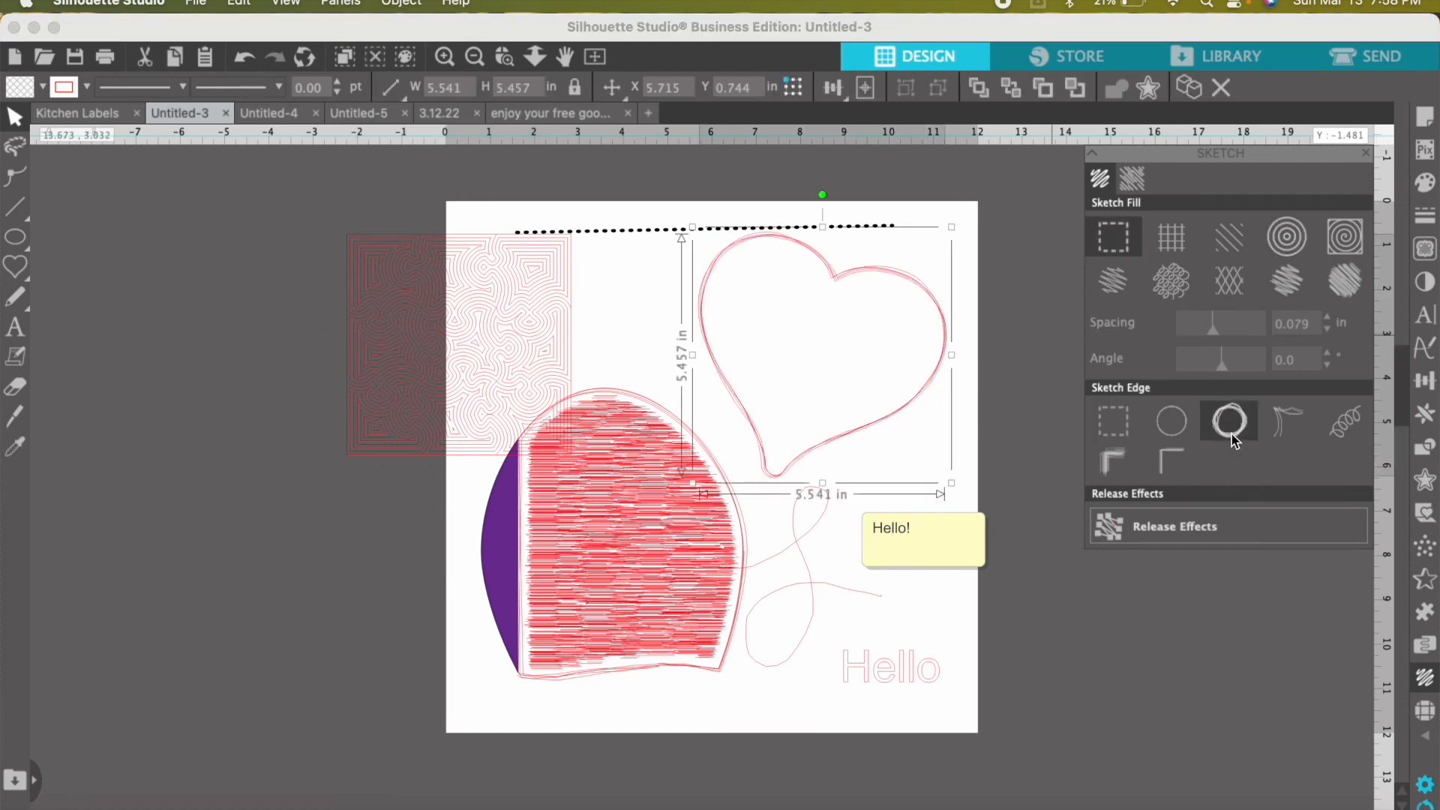
click(1295, 430)
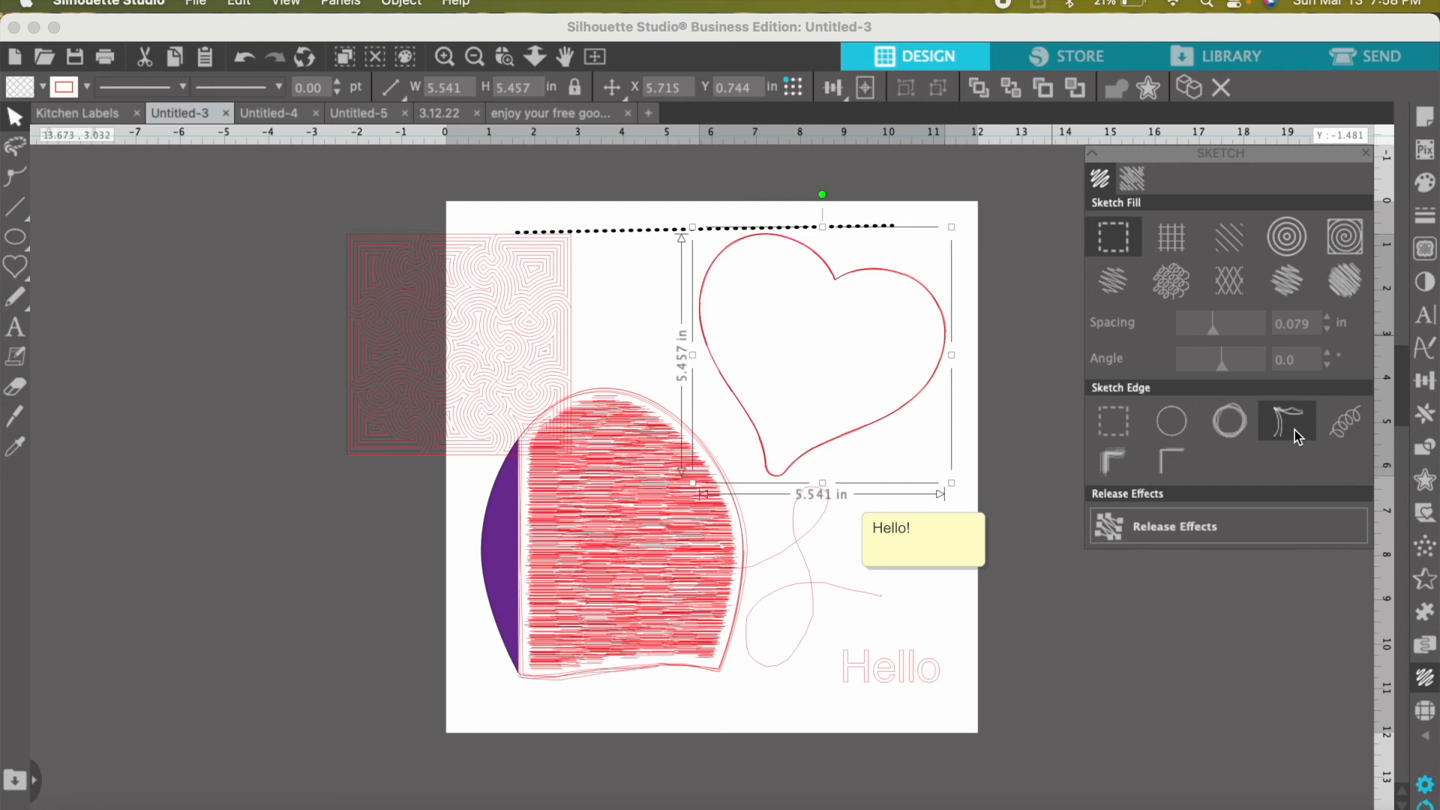
click(1347, 443)
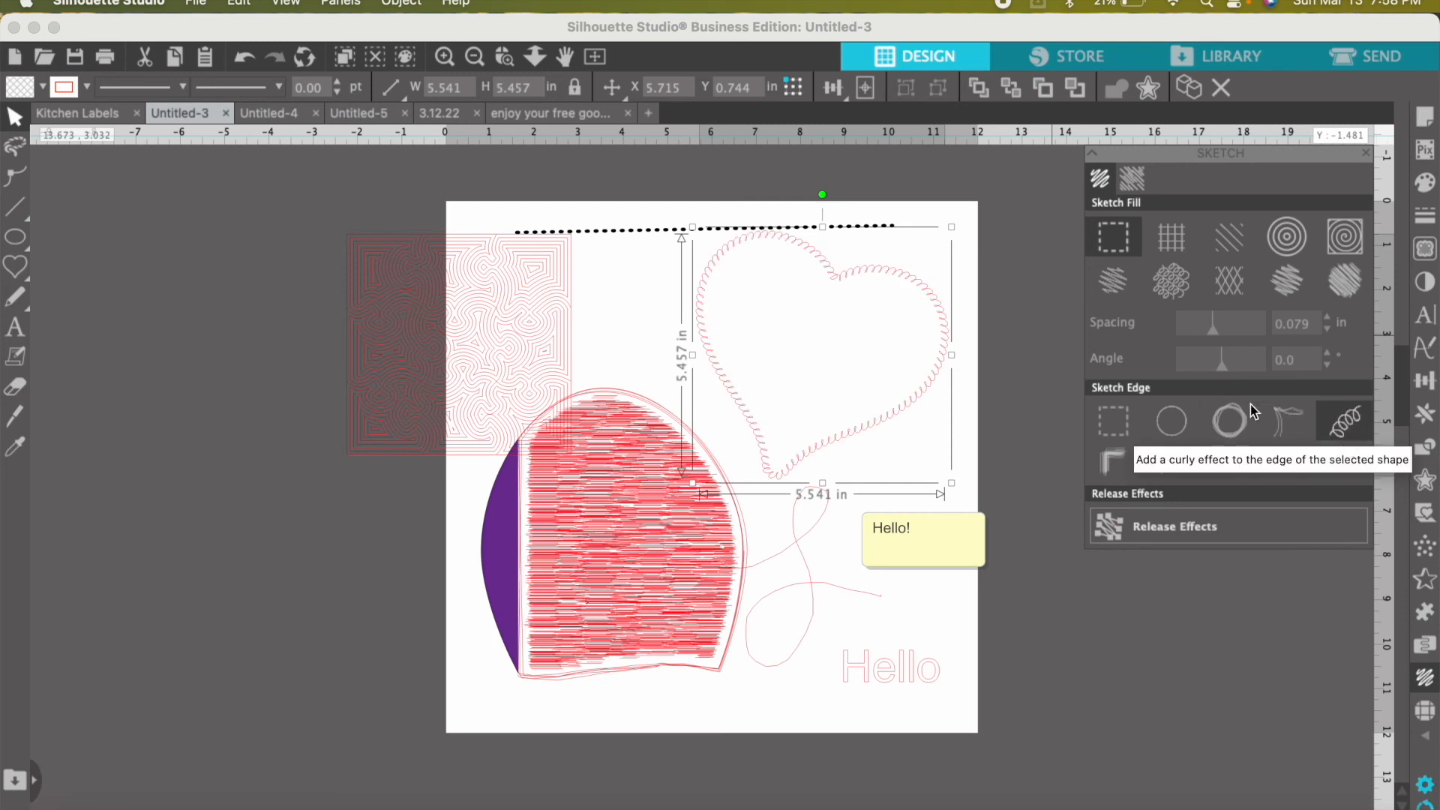
click(1121, 466)
click(1173, 463)
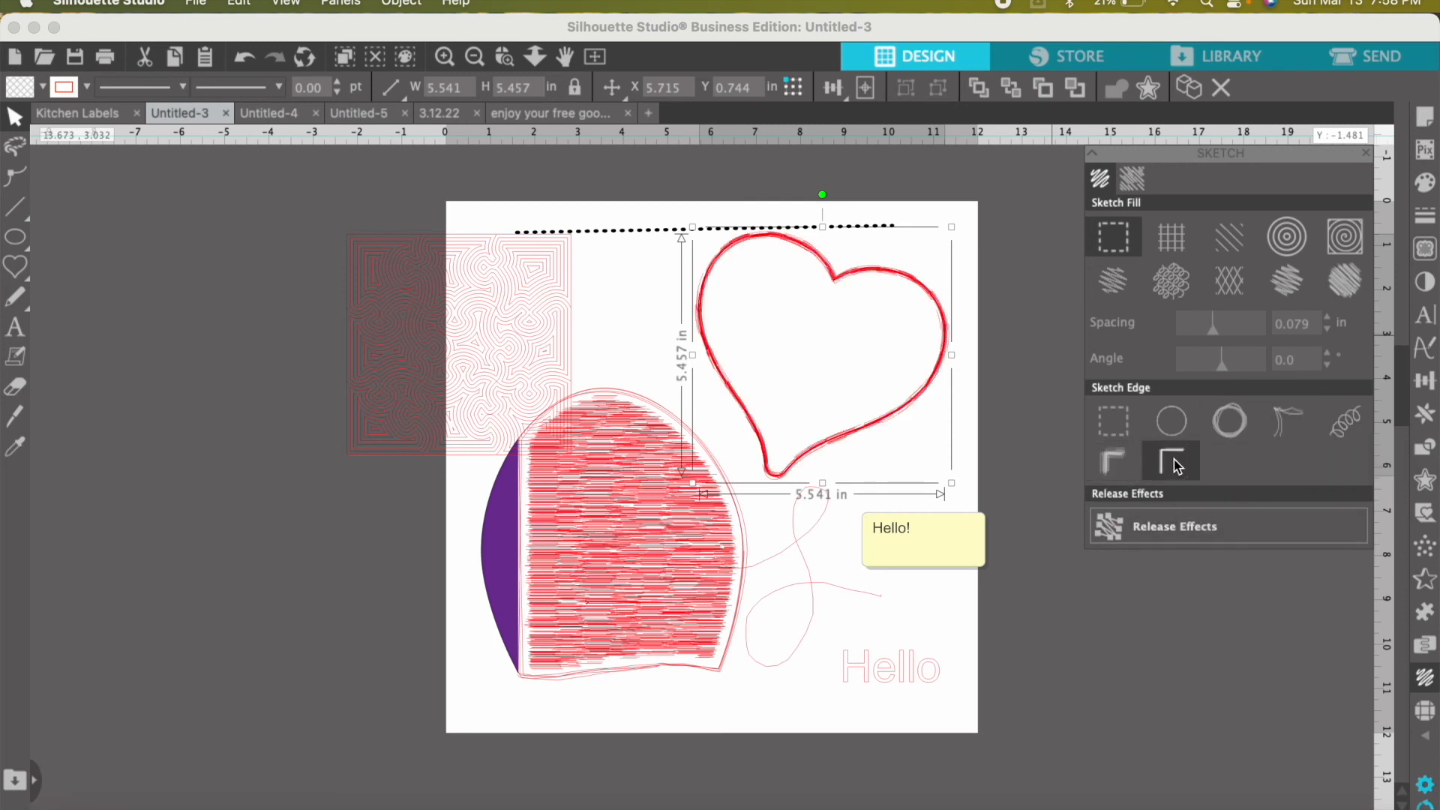
click(1104, 469)
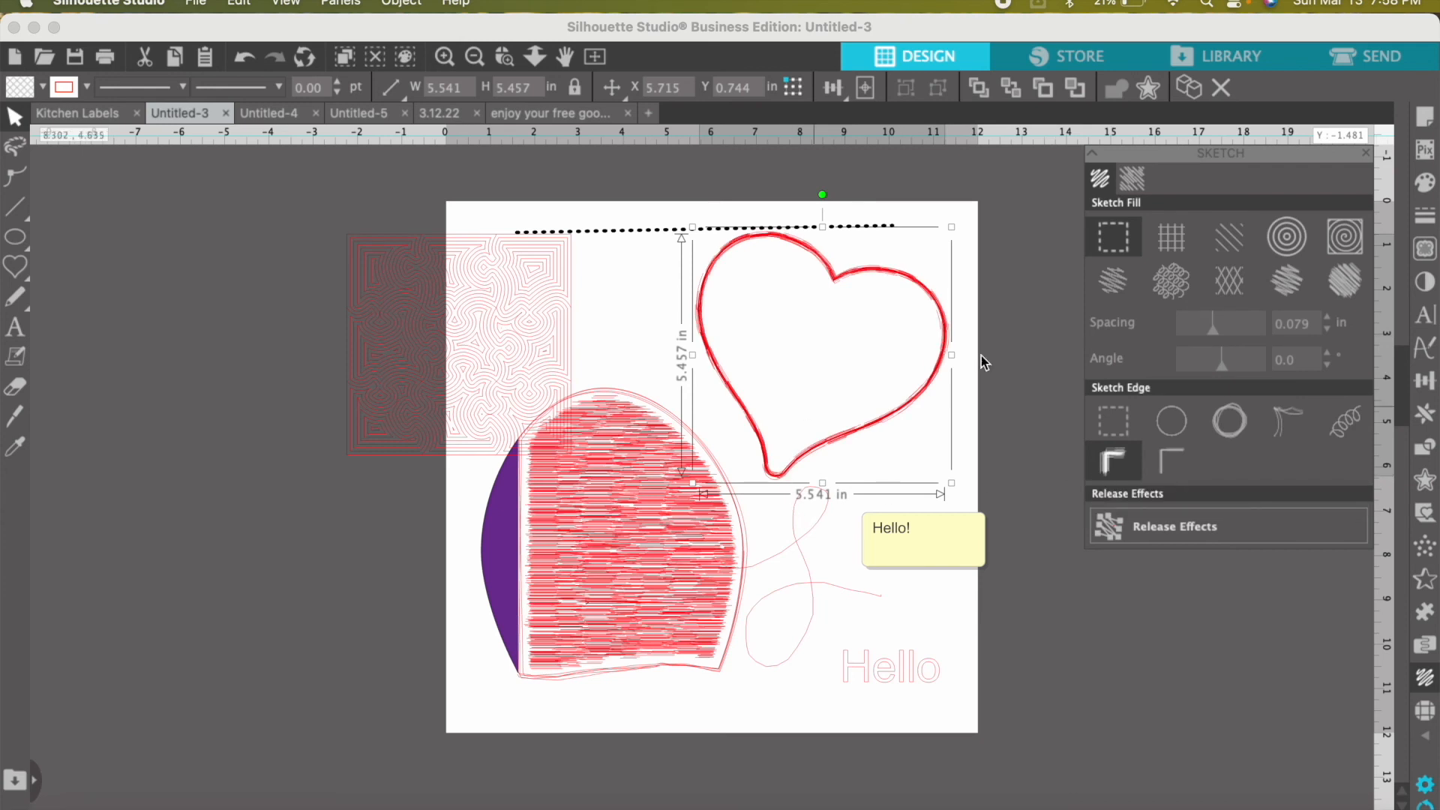
- Review the basic Rhinestone settings and compare the Single and Multiple effects of the Rhinestone Library
click(1423, 711)
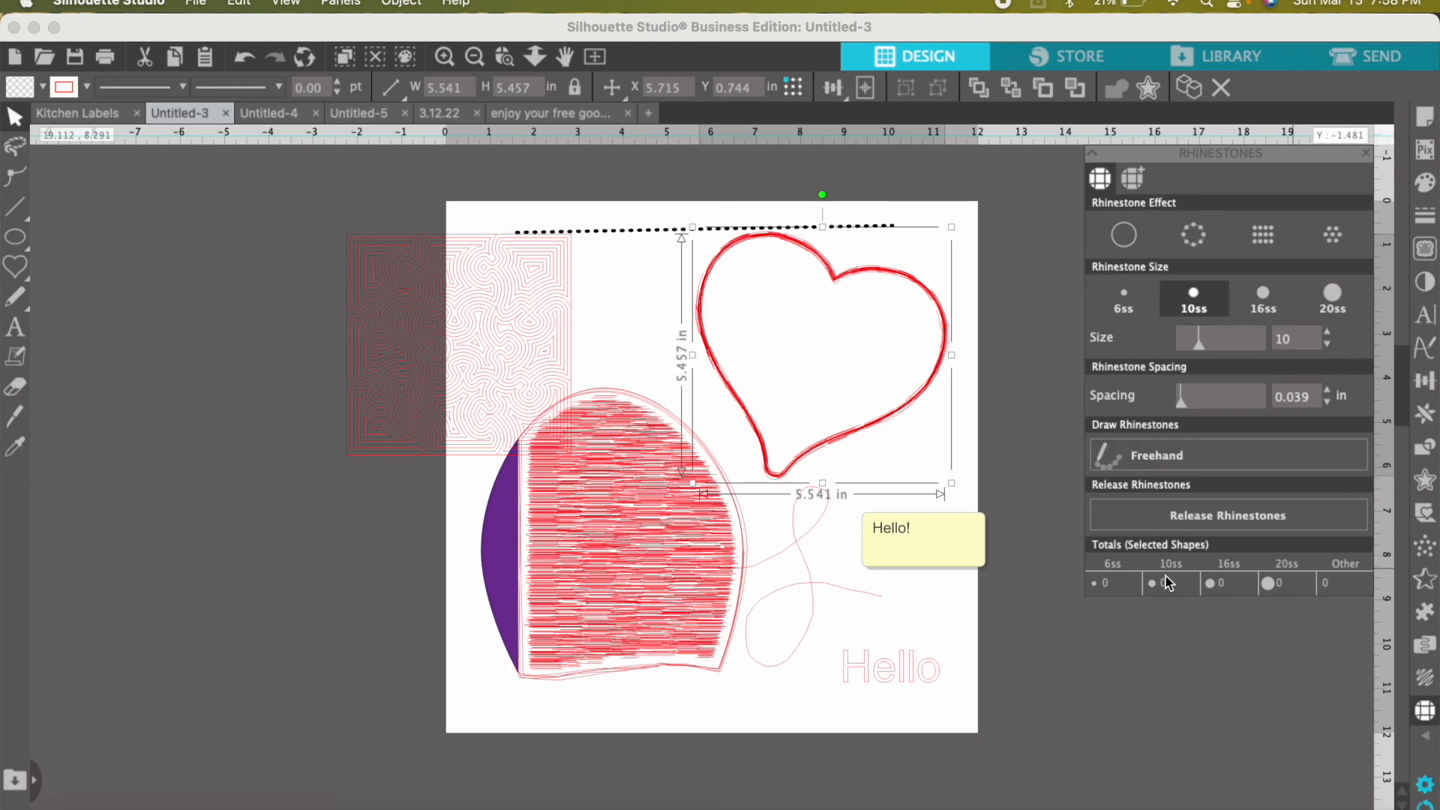
click(1143, 184)
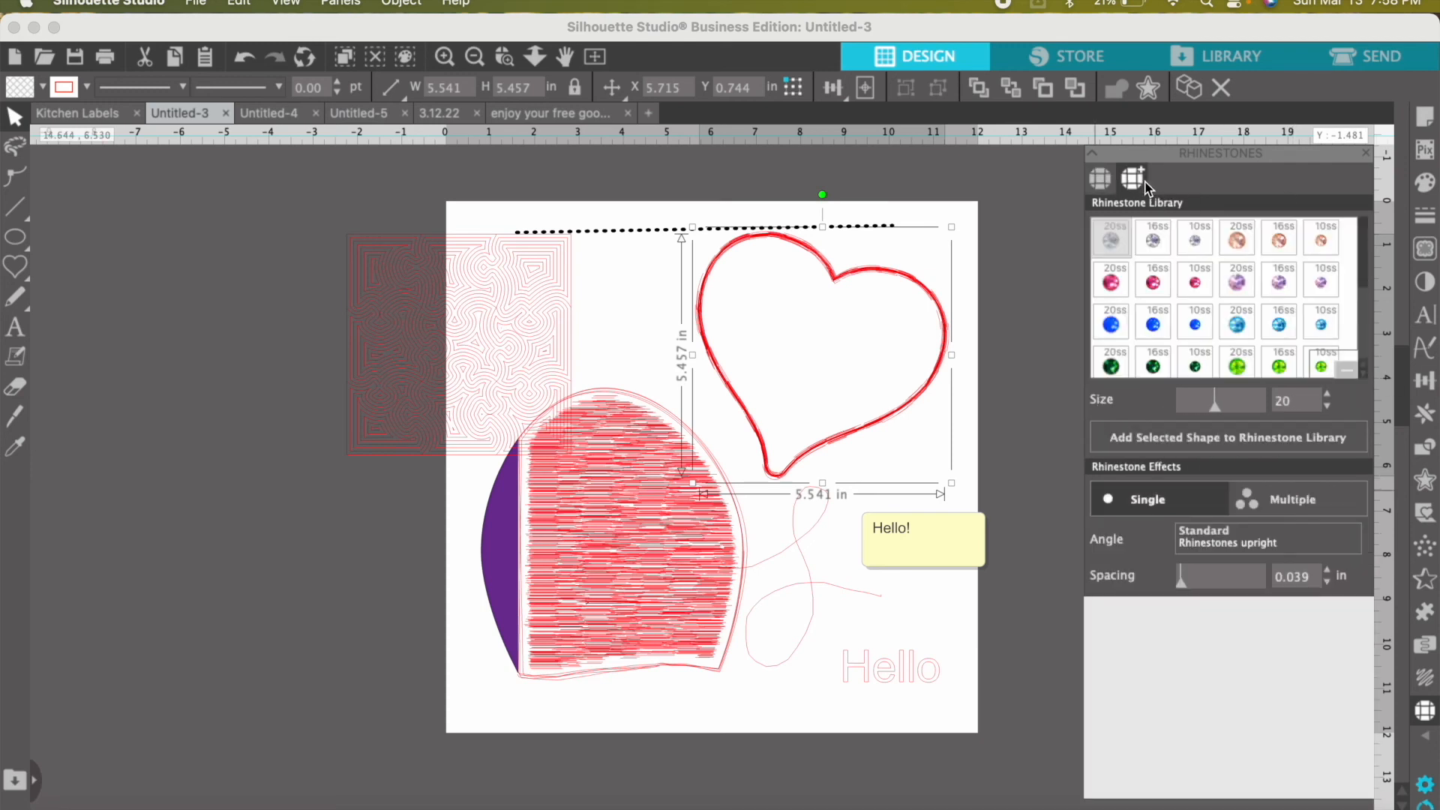
click(1100, 183)
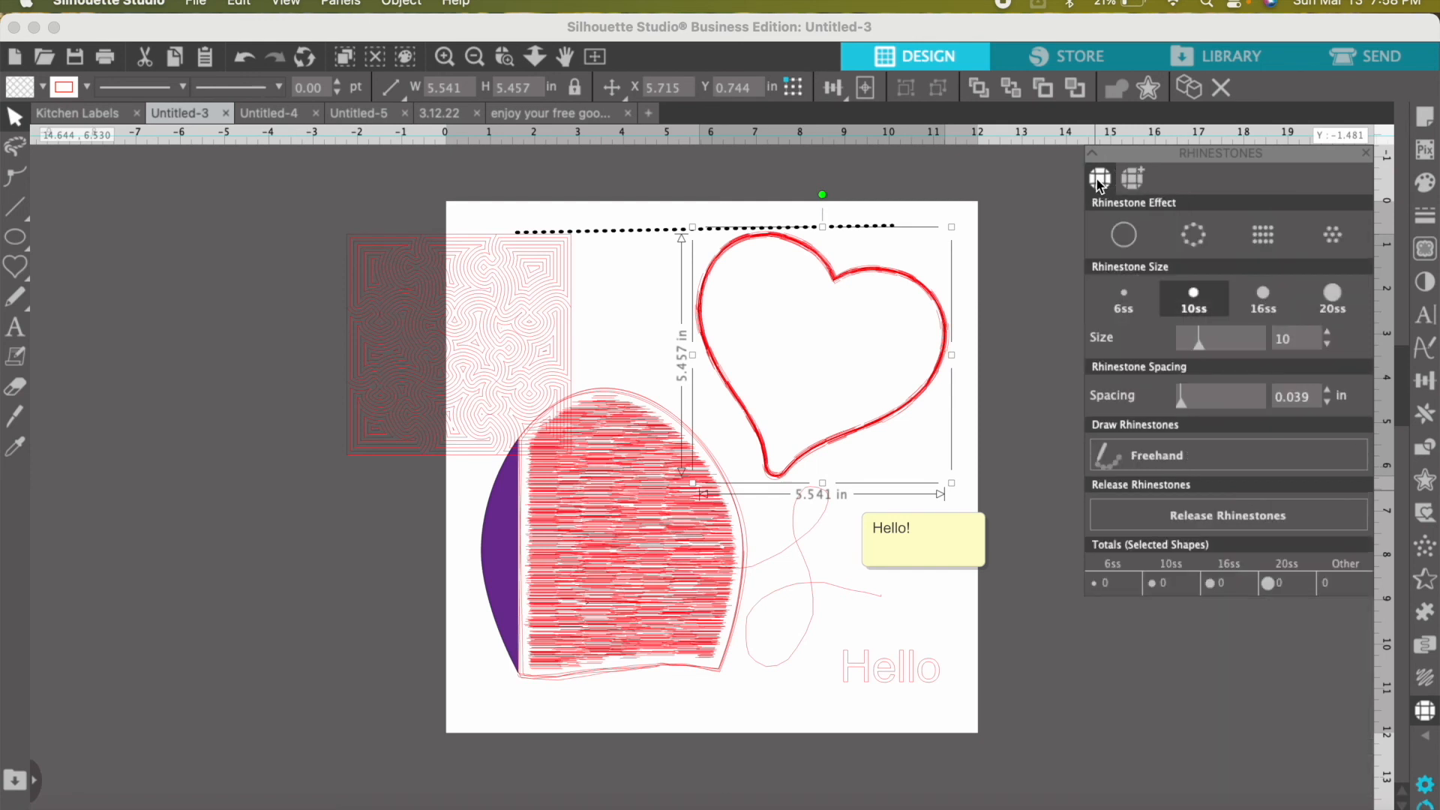
click(1132, 184)
click(1144, 498)
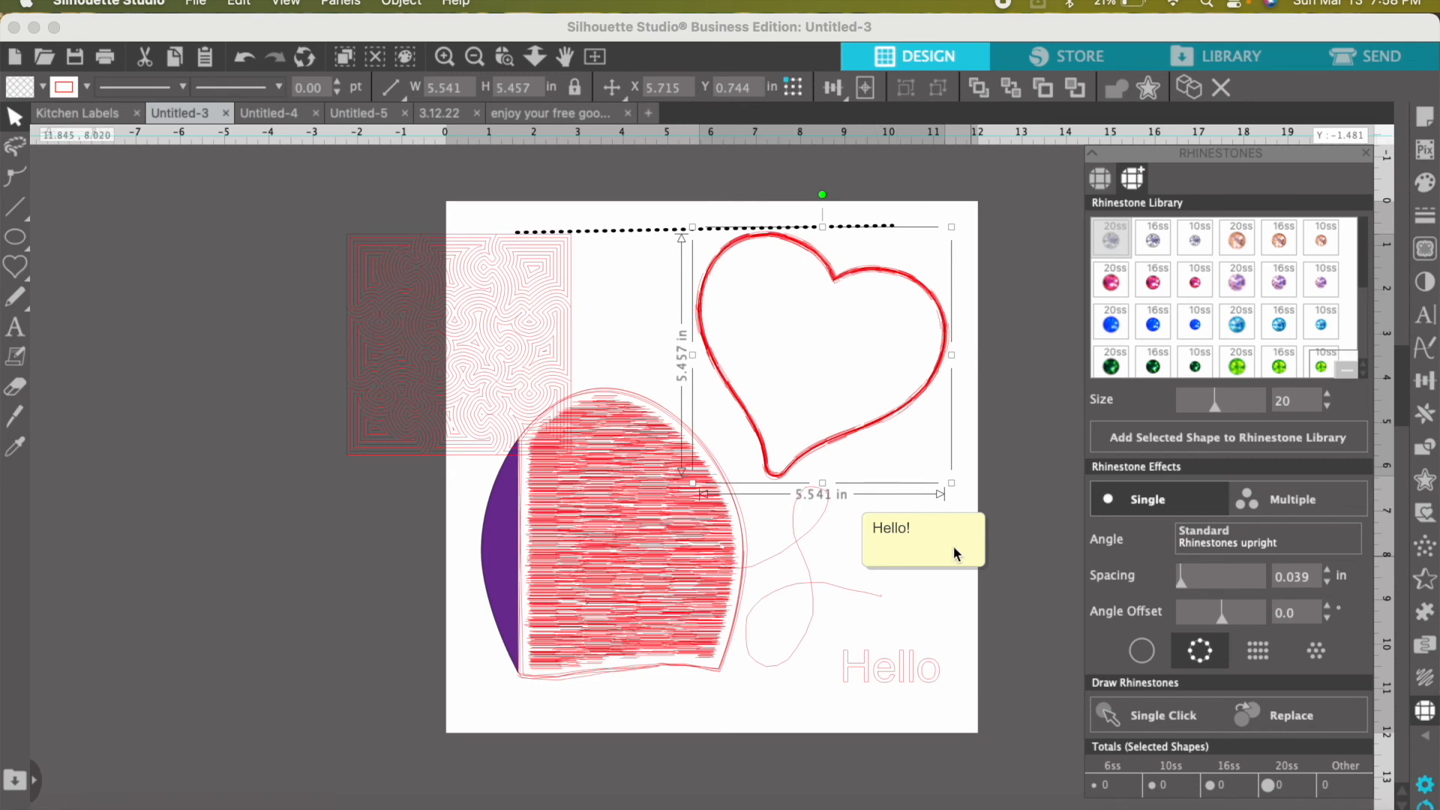
click(1255, 506)
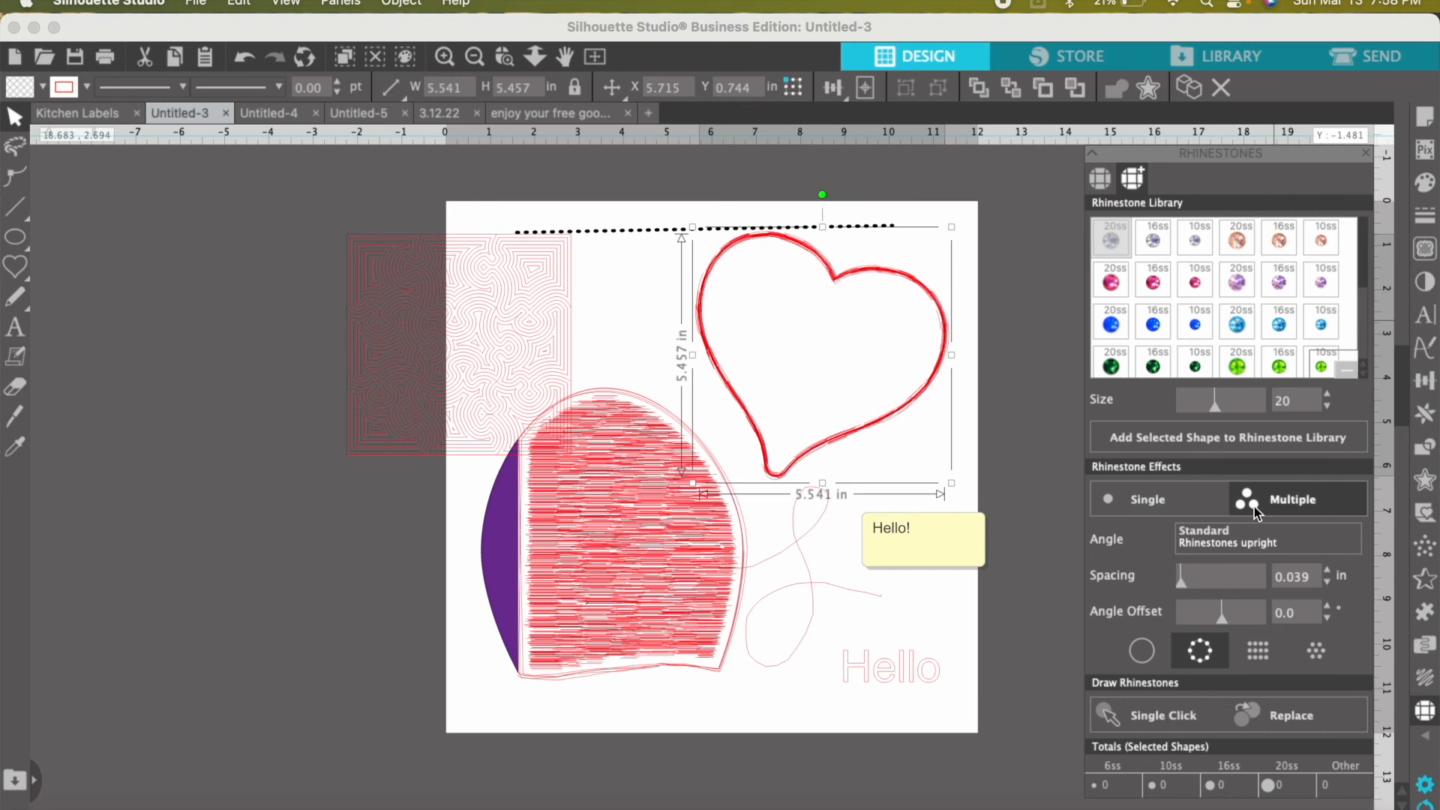
click(1187, 501)
- Sample the pink 10ss and light green 20ss stones in the Rhinestone Library and return to the basic rhinestone settings
click(1198, 285)
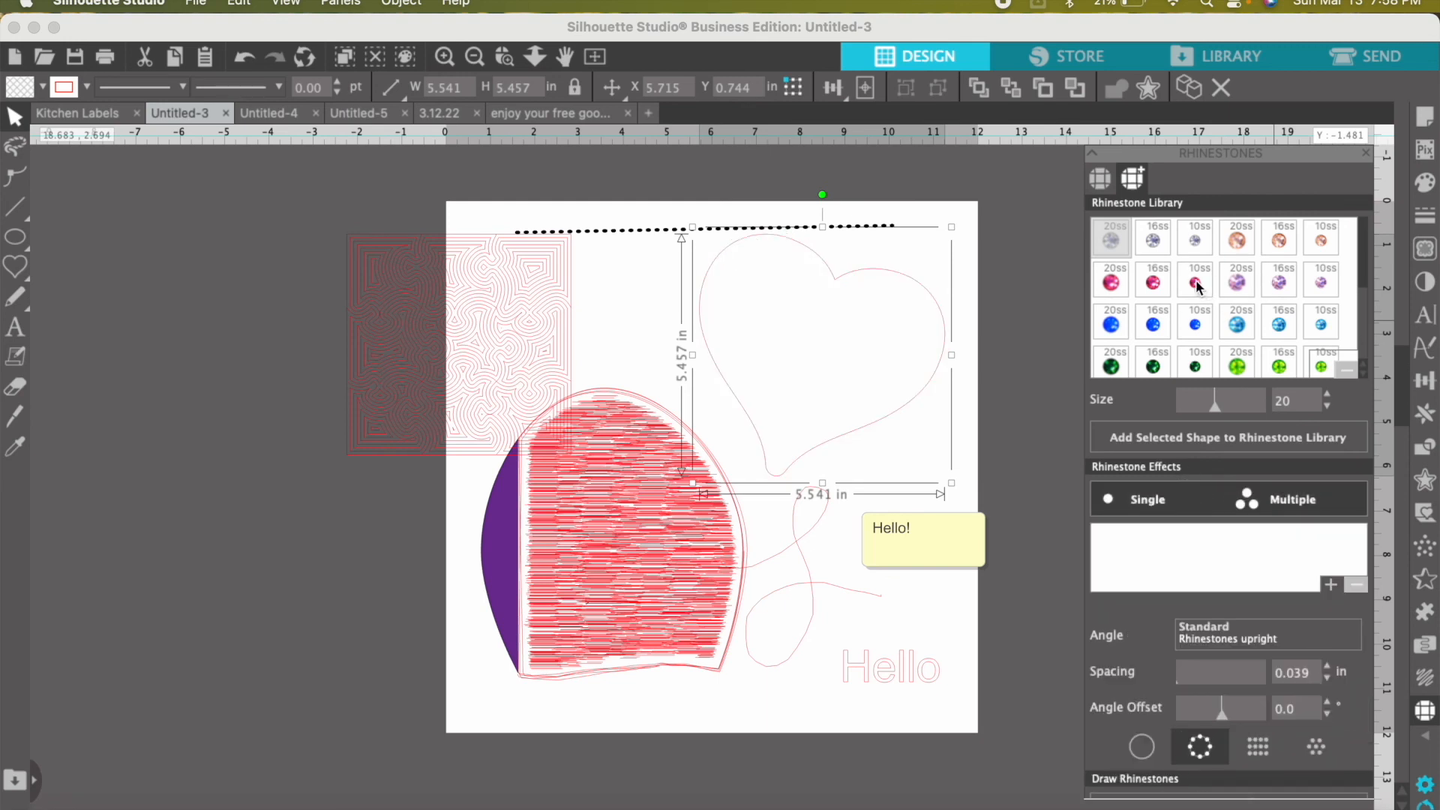
click(844, 343)
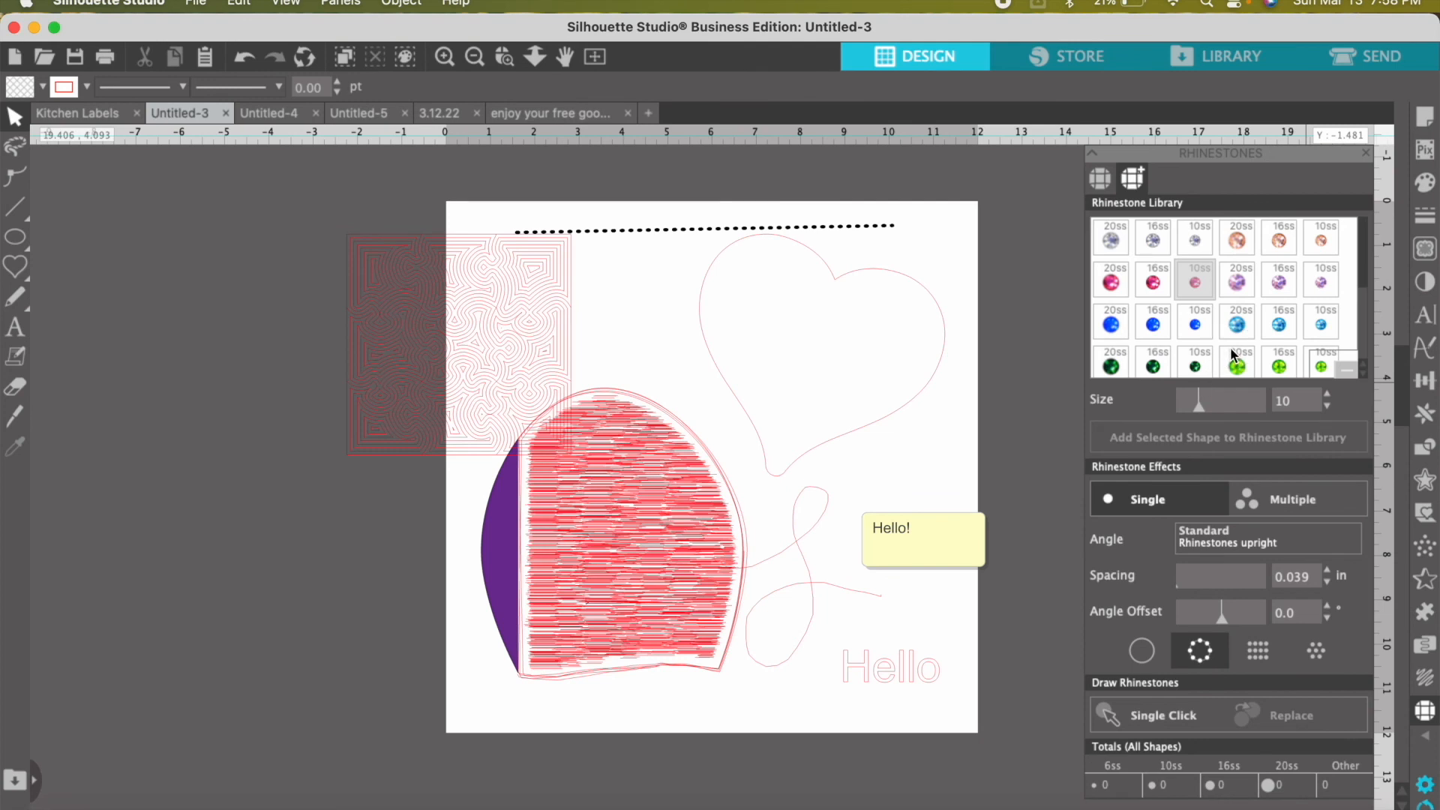
drag(1231, 350, 1232, 351)
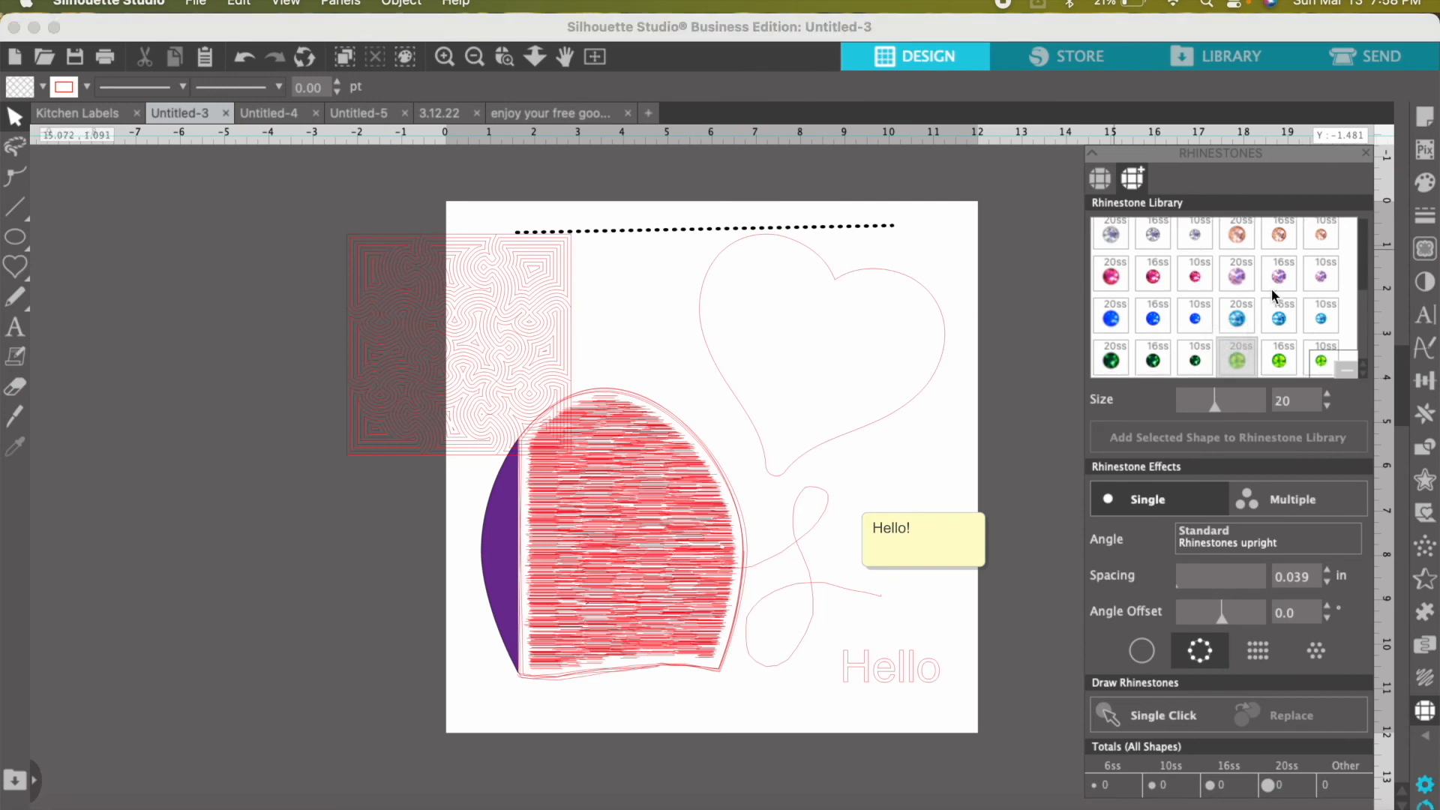
click(1100, 179)
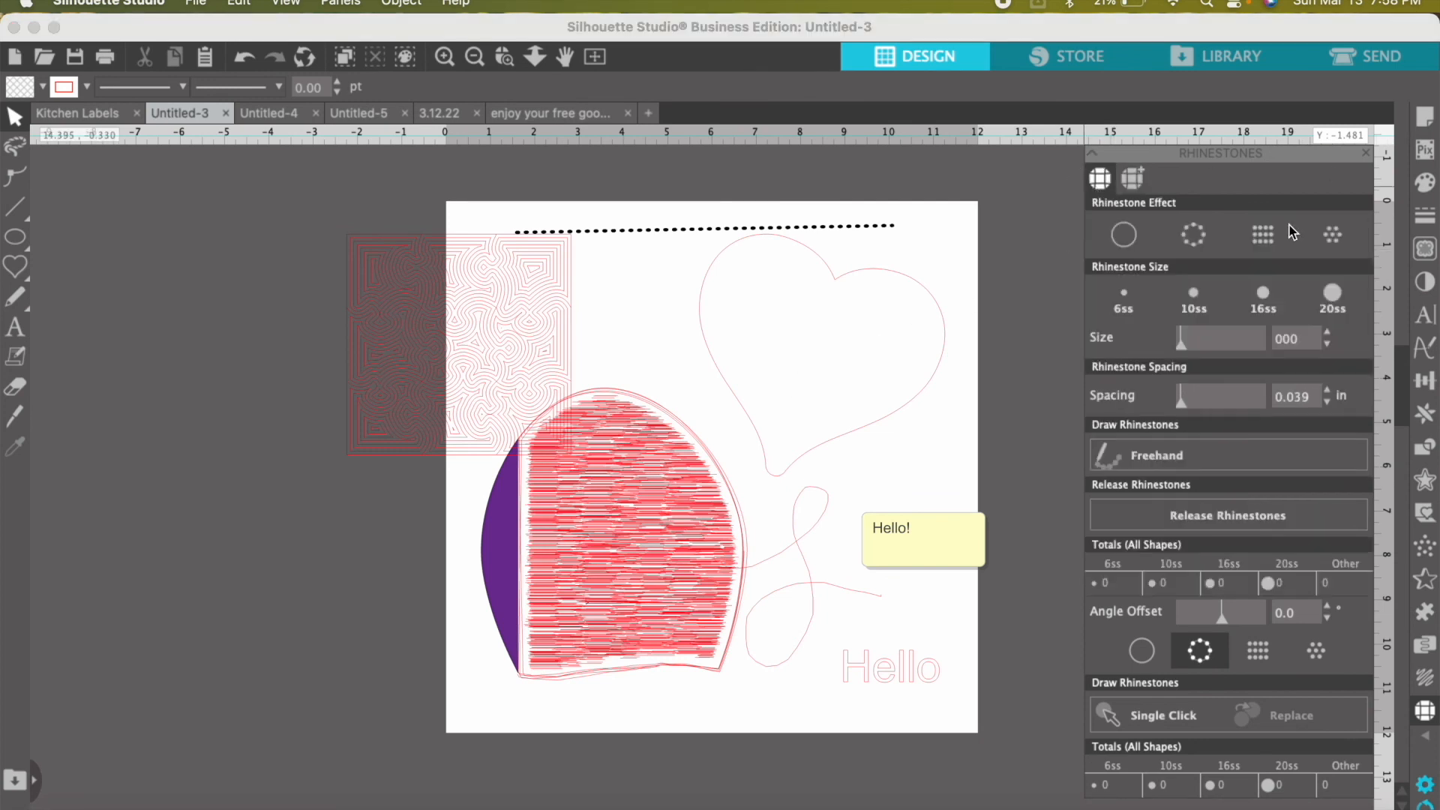
- Look through the page, copy, nesting and tiling options of Media Layout Setup
mouse_move(1427, 738)
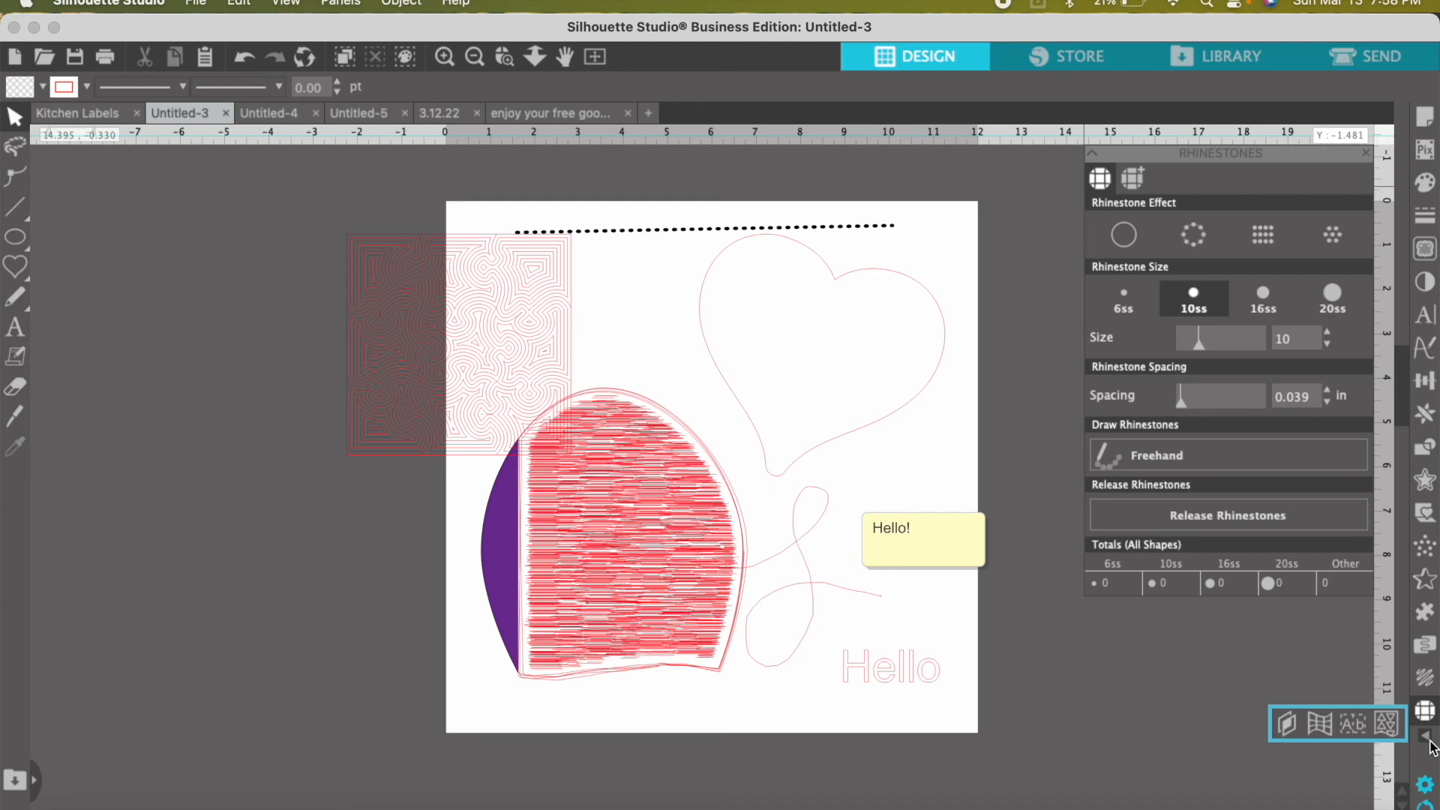
click(1387, 725)
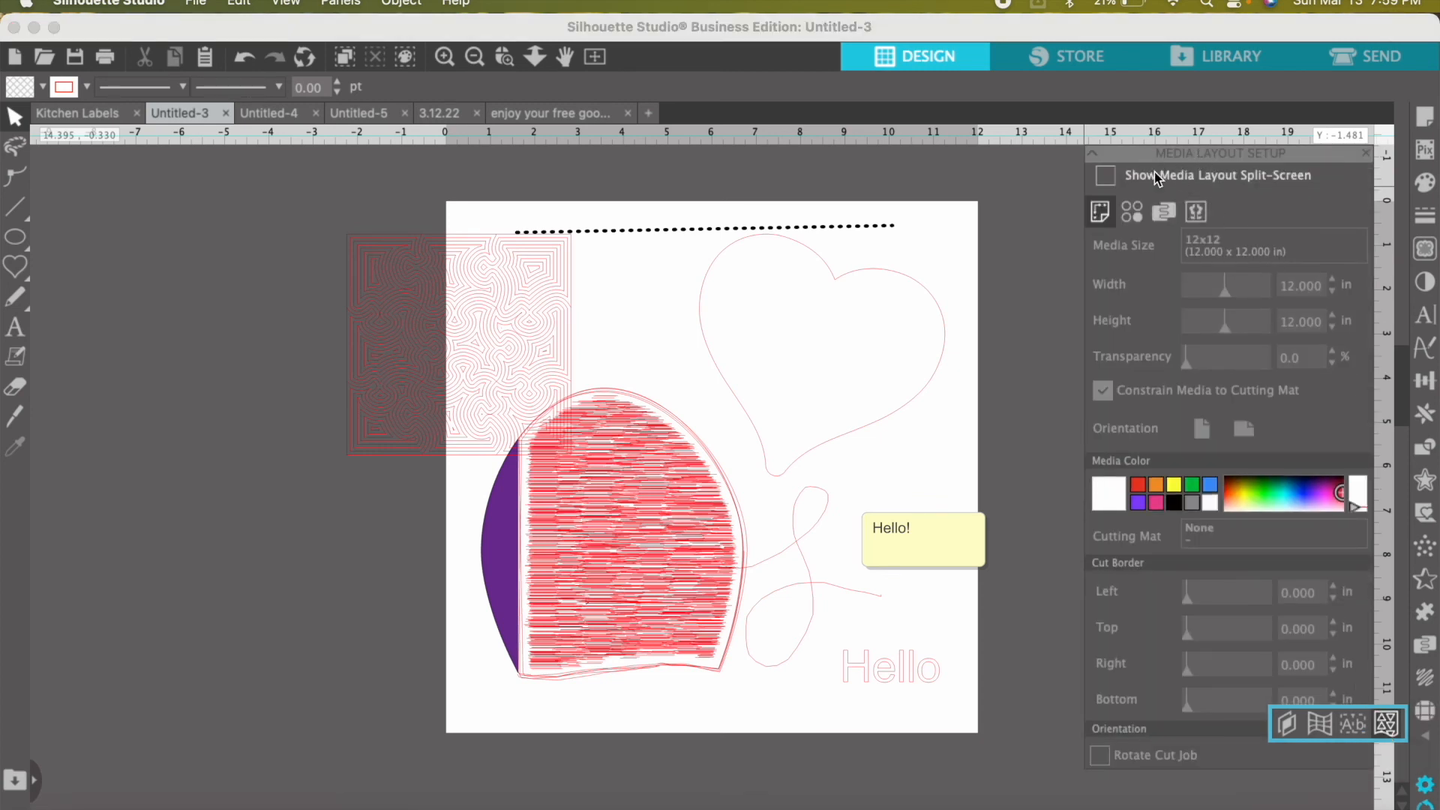
click(1132, 225)
click(1164, 213)
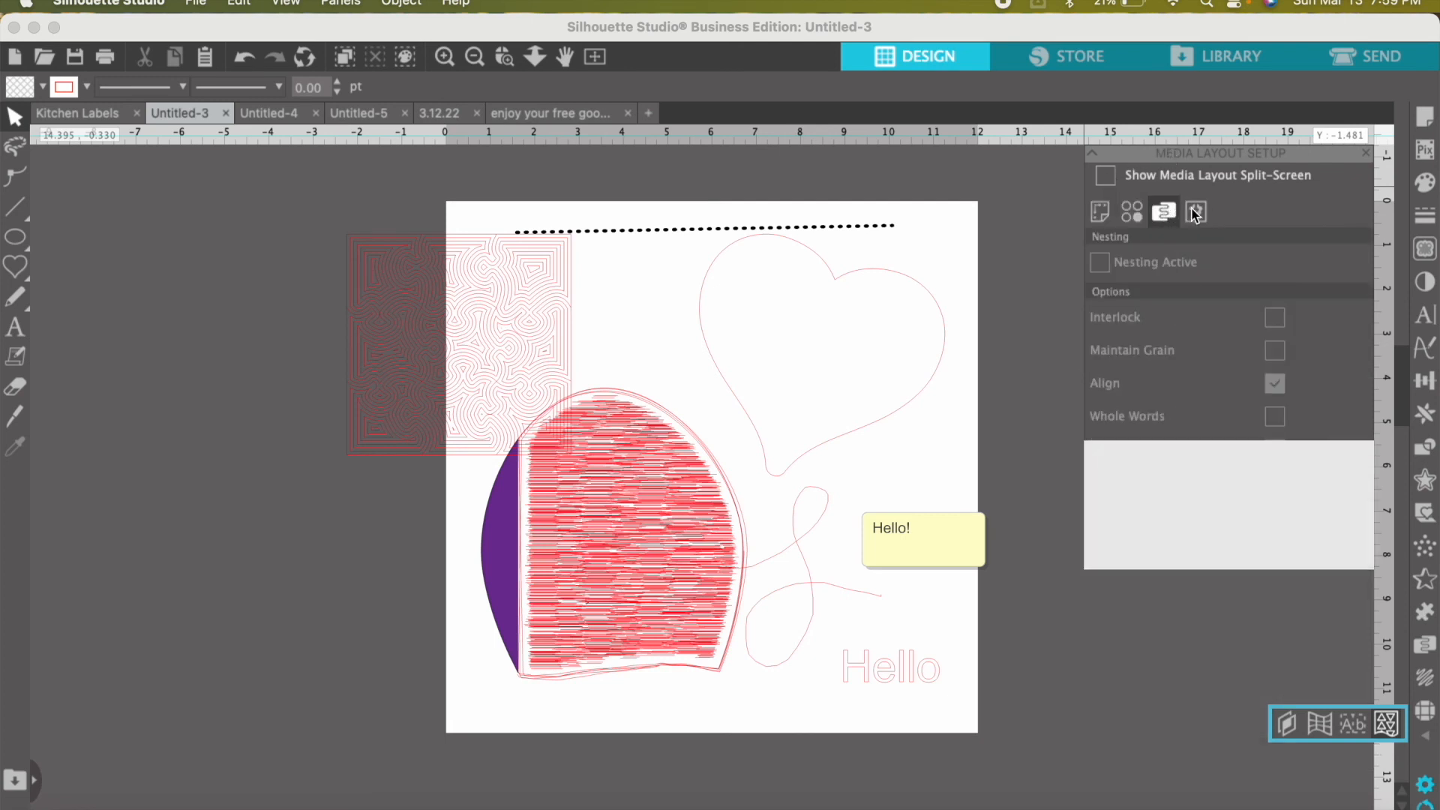
click(1195, 213)
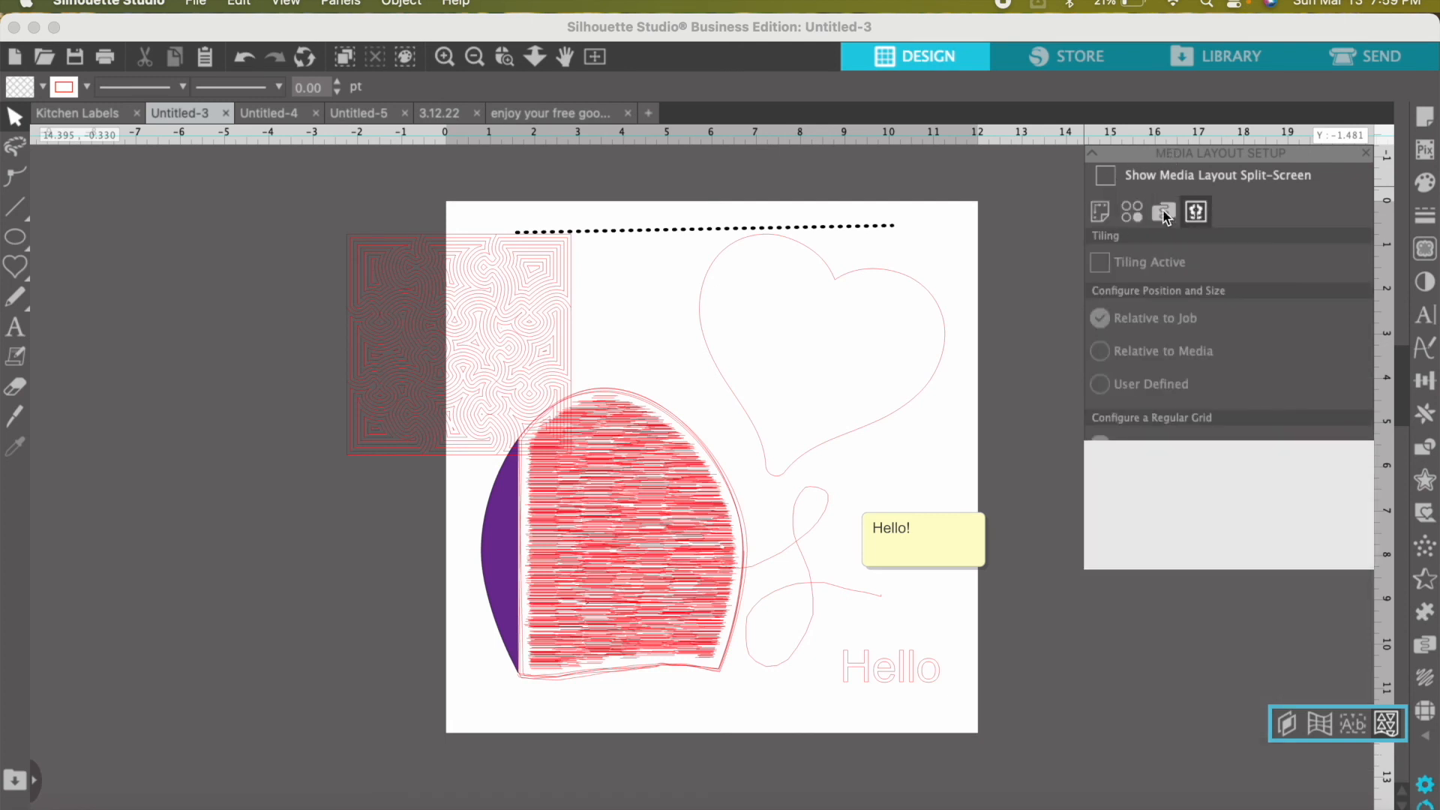
click(1102, 216)
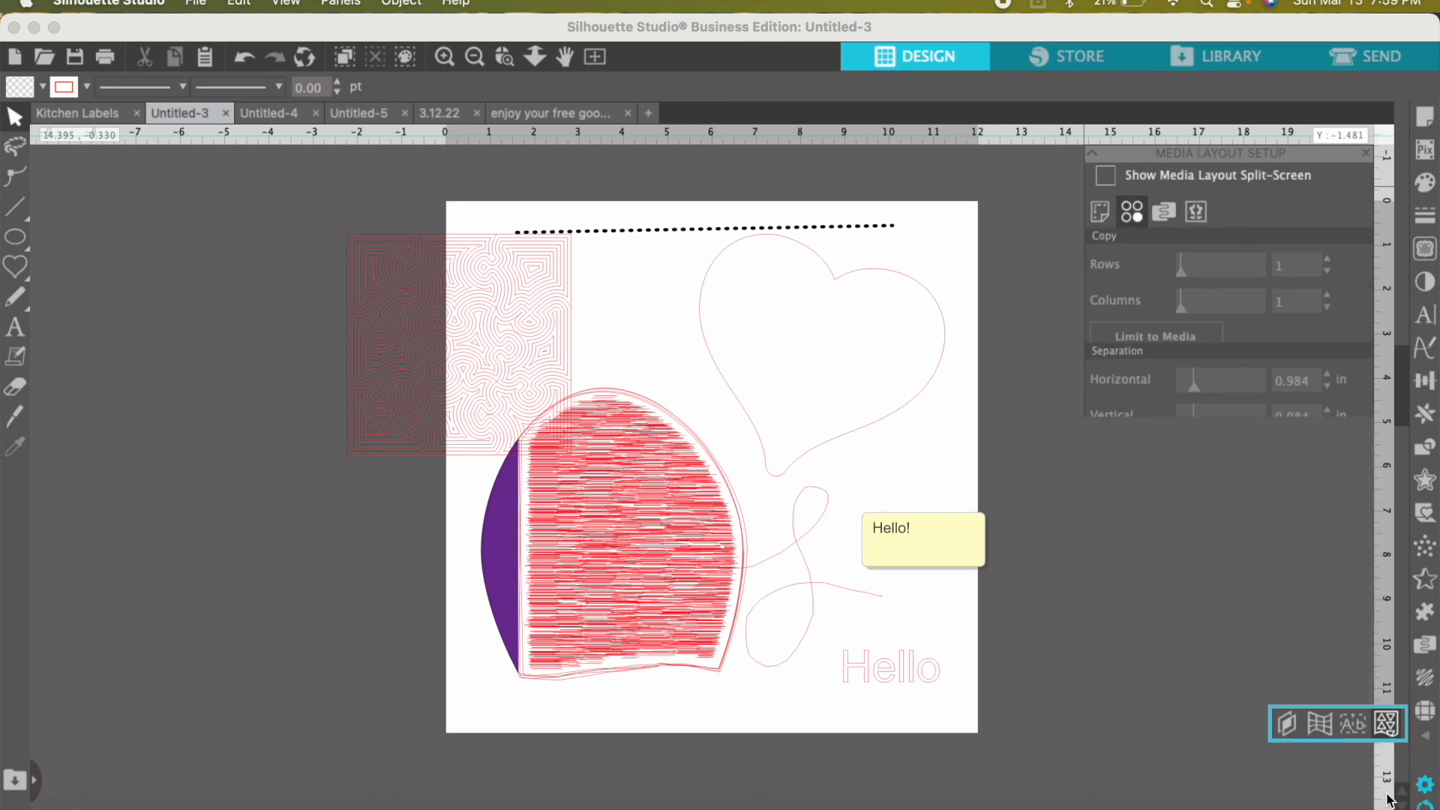
- Open the Weed Settings and switch to the Kitchen Labels document
click(1385, 725)
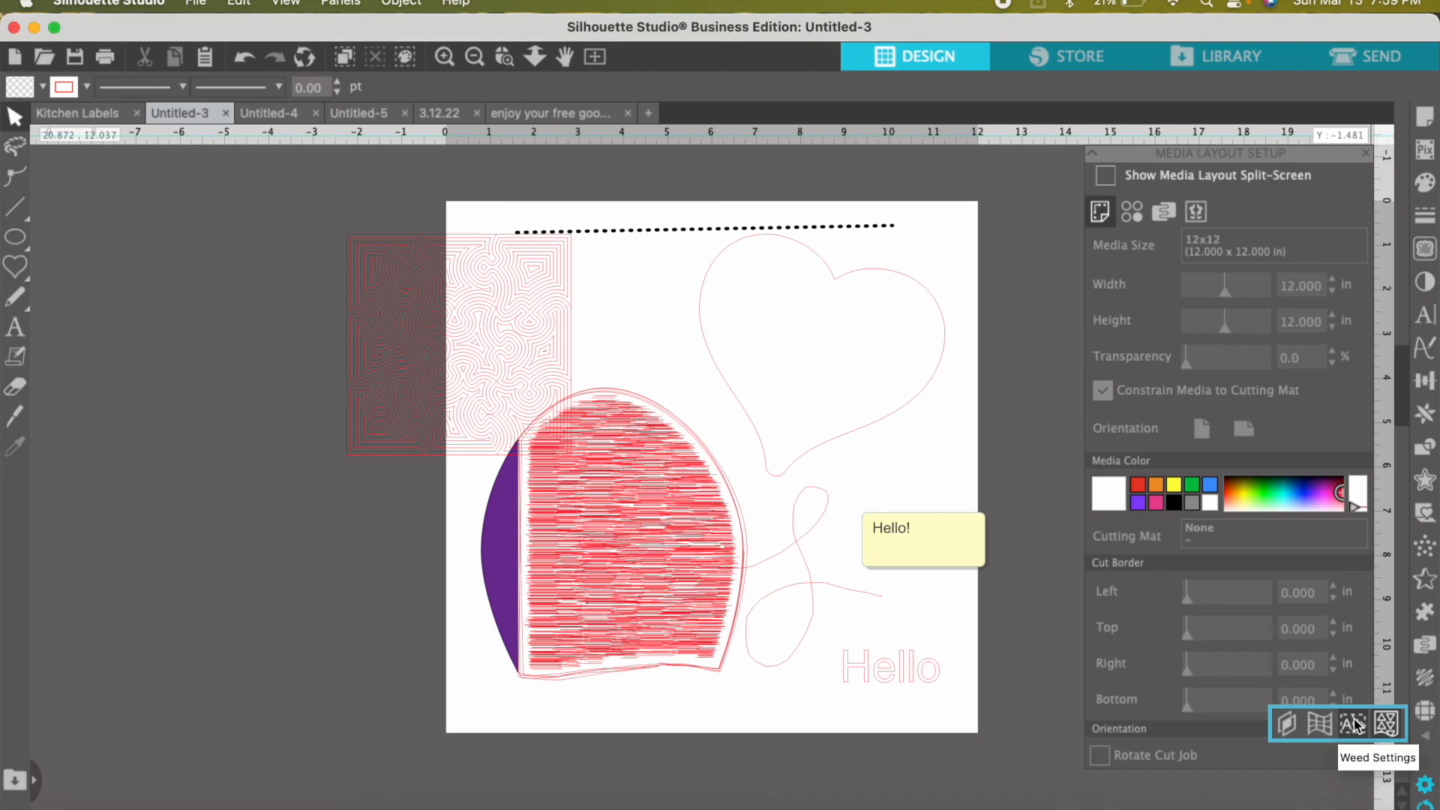
click(1354, 724)
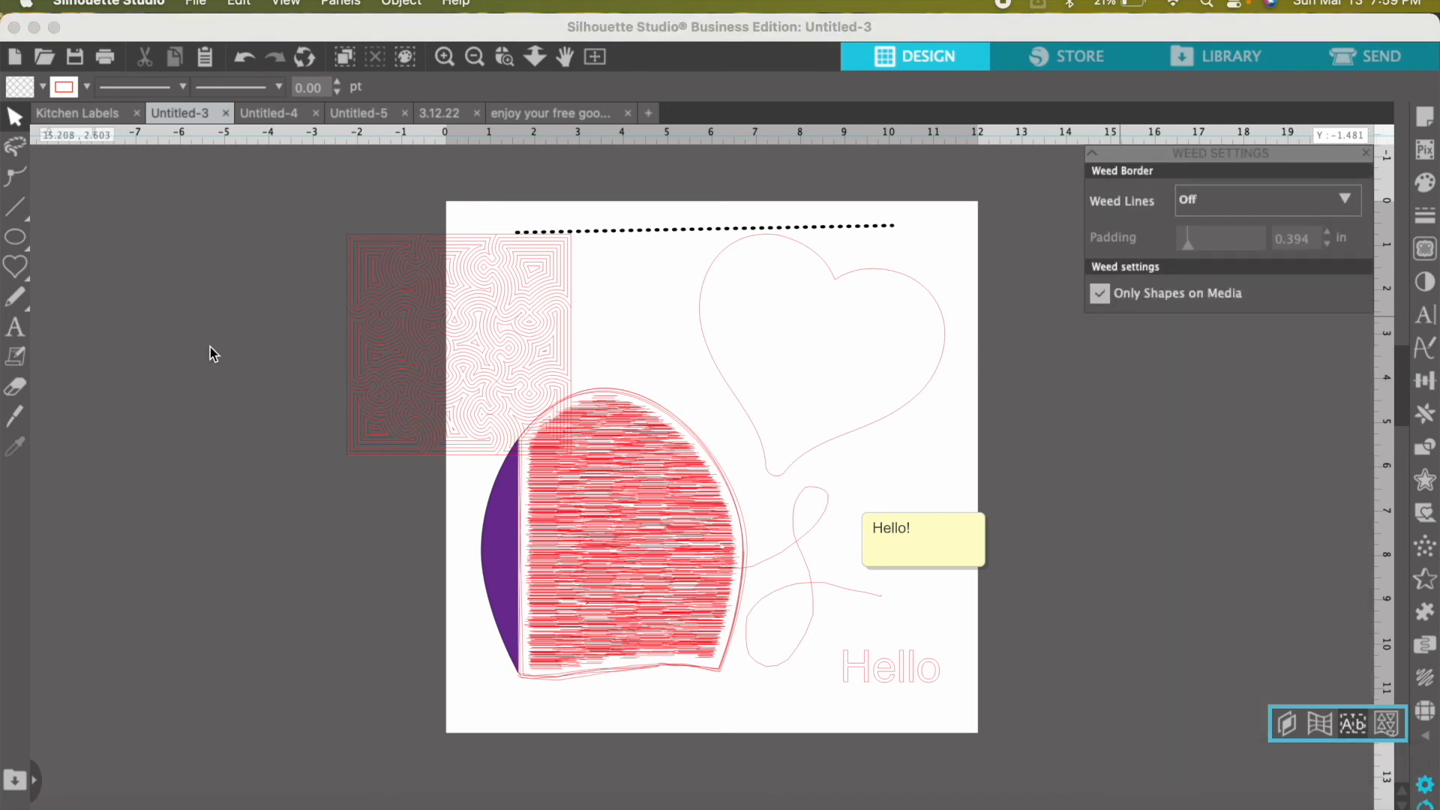
click(78, 114)
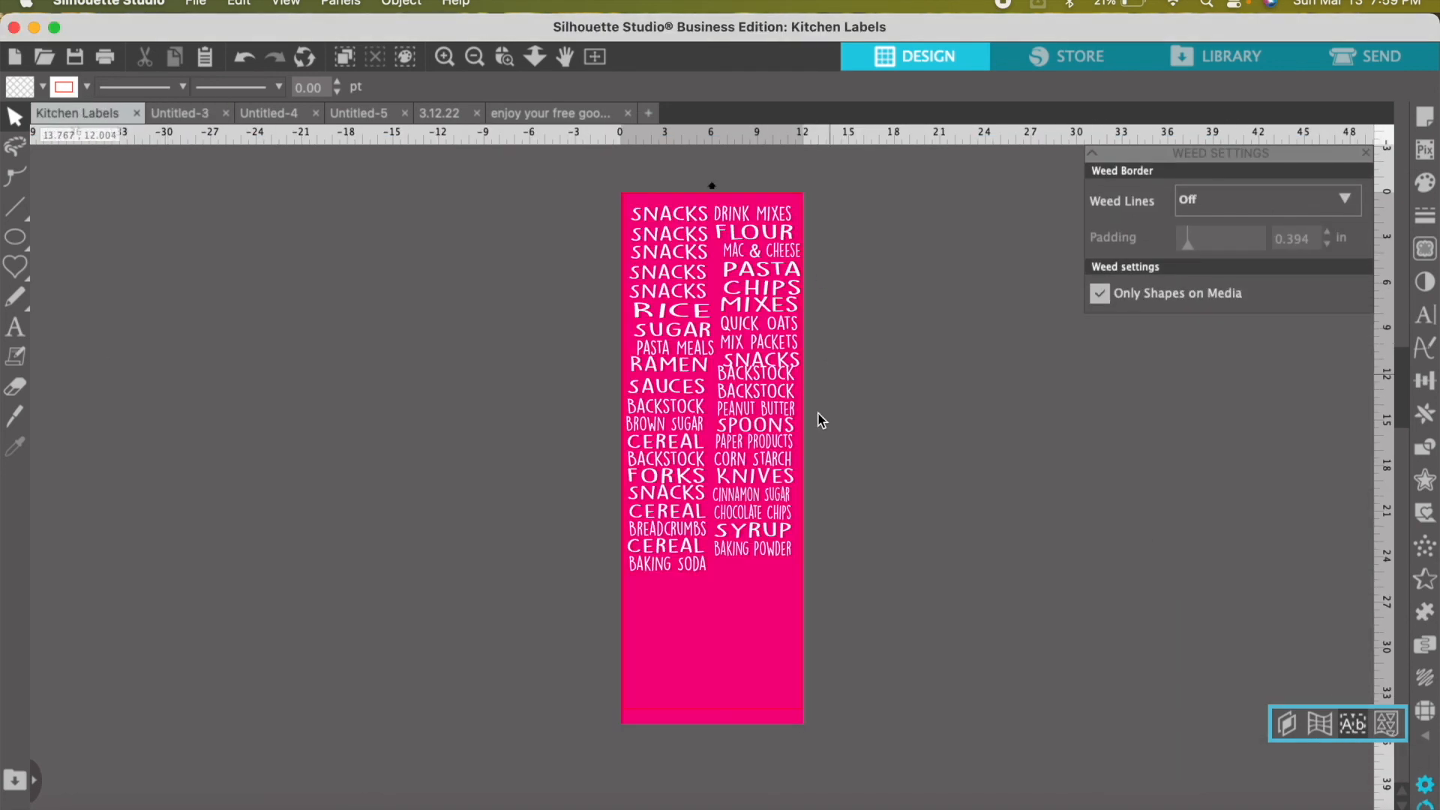
drag(609, 676, 793, 317)
click(720, 160)
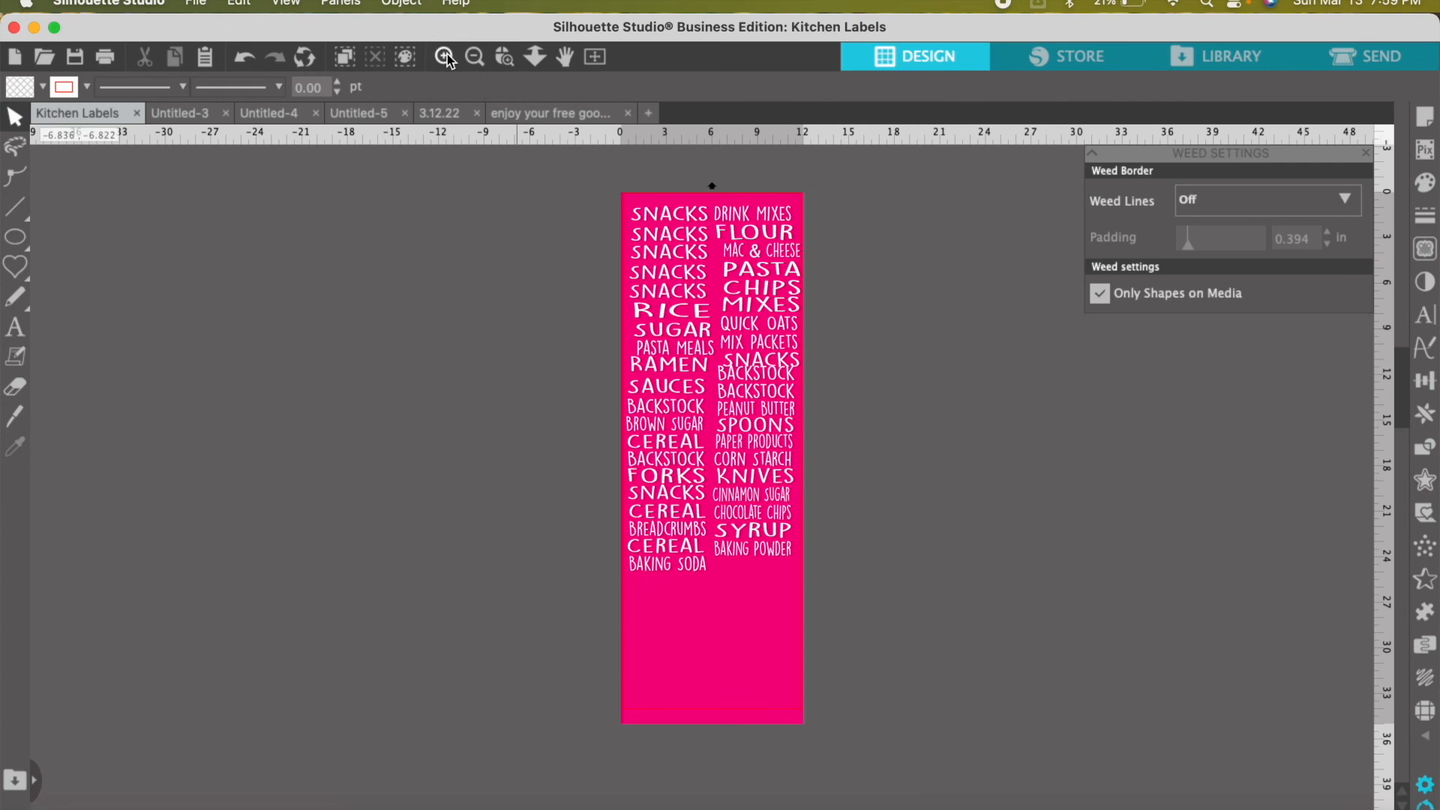
- Move the SNACKS label below MIX PACKETS slightly left and up, away from the BACKSTOCK label under it
click(444, 57)
click(445, 58)
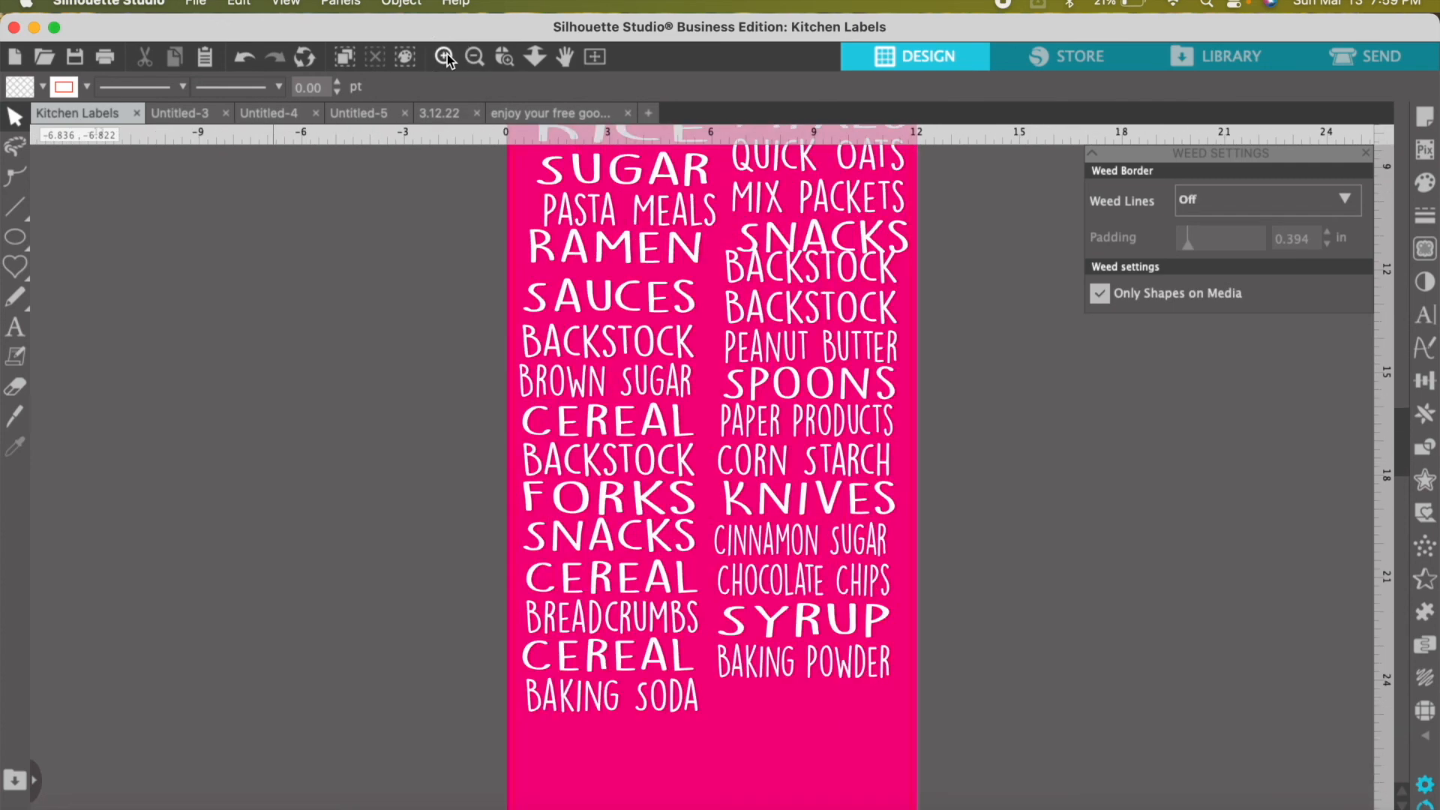
click(445, 58)
scroll(823, 483, up, 5)
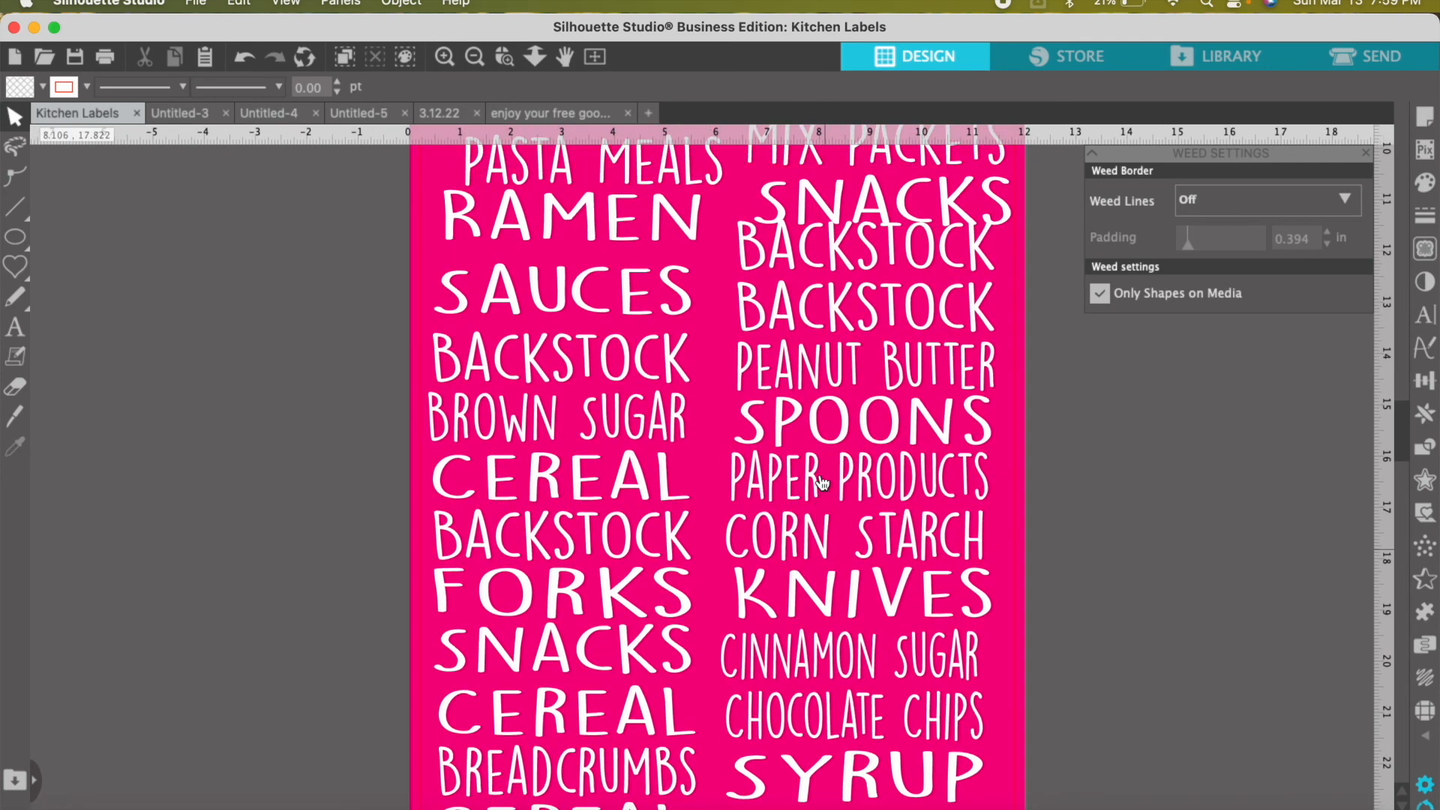
scroll(823, 482, up, 3)
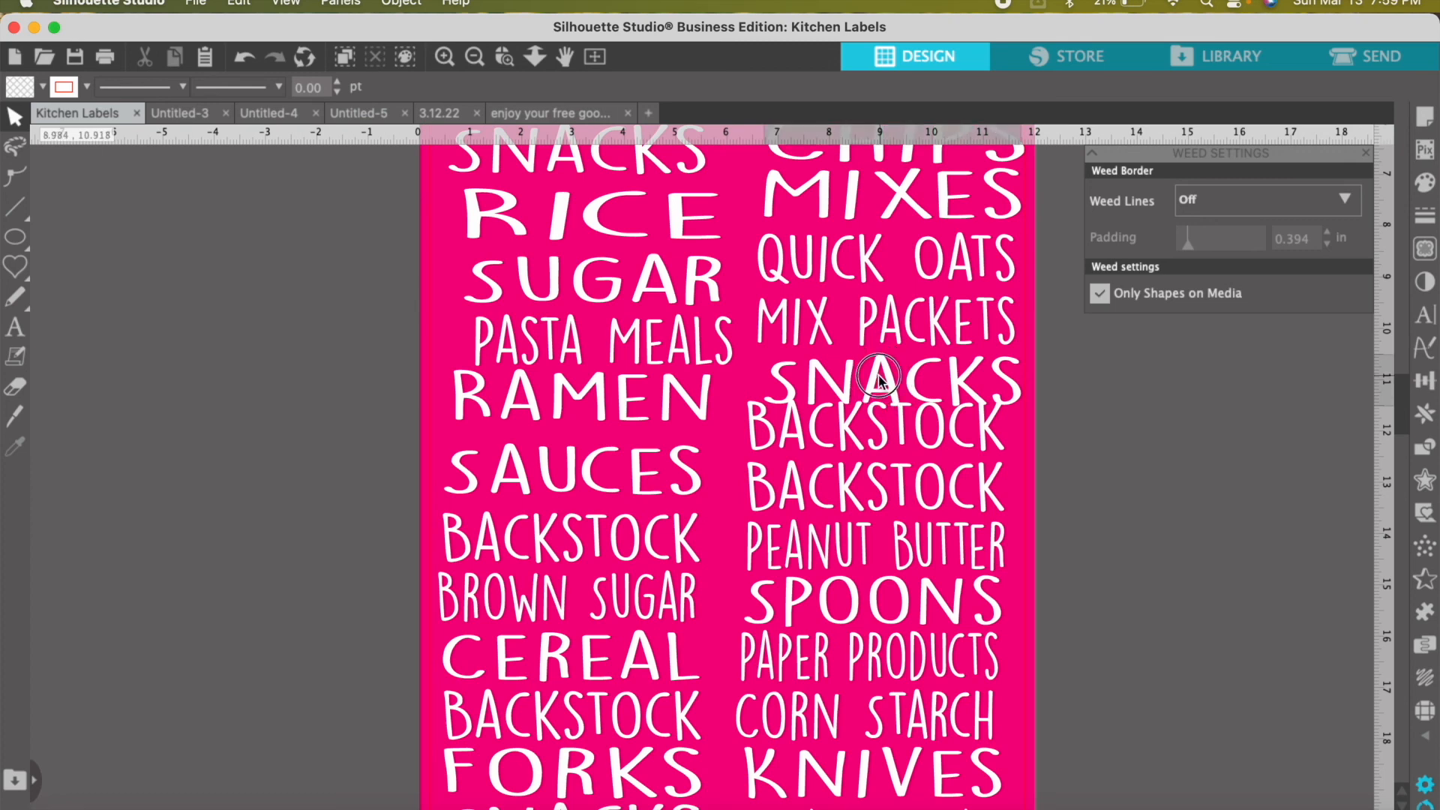
click(866, 373)
drag(867, 373, 862, 375)
click(863, 375)
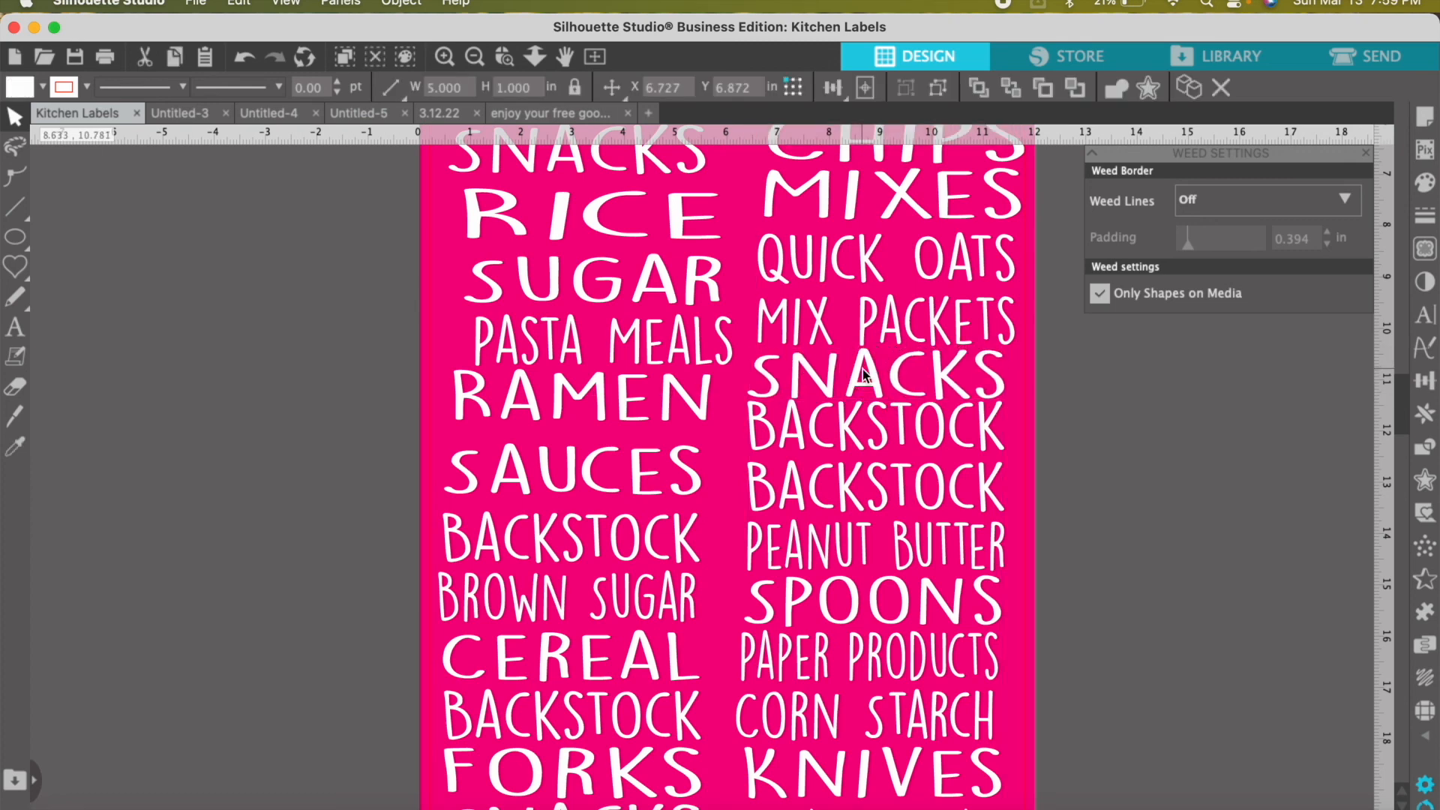
- Set the weed lines to Horizontal for the kitchen labels
scroll(862, 373, up, 6)
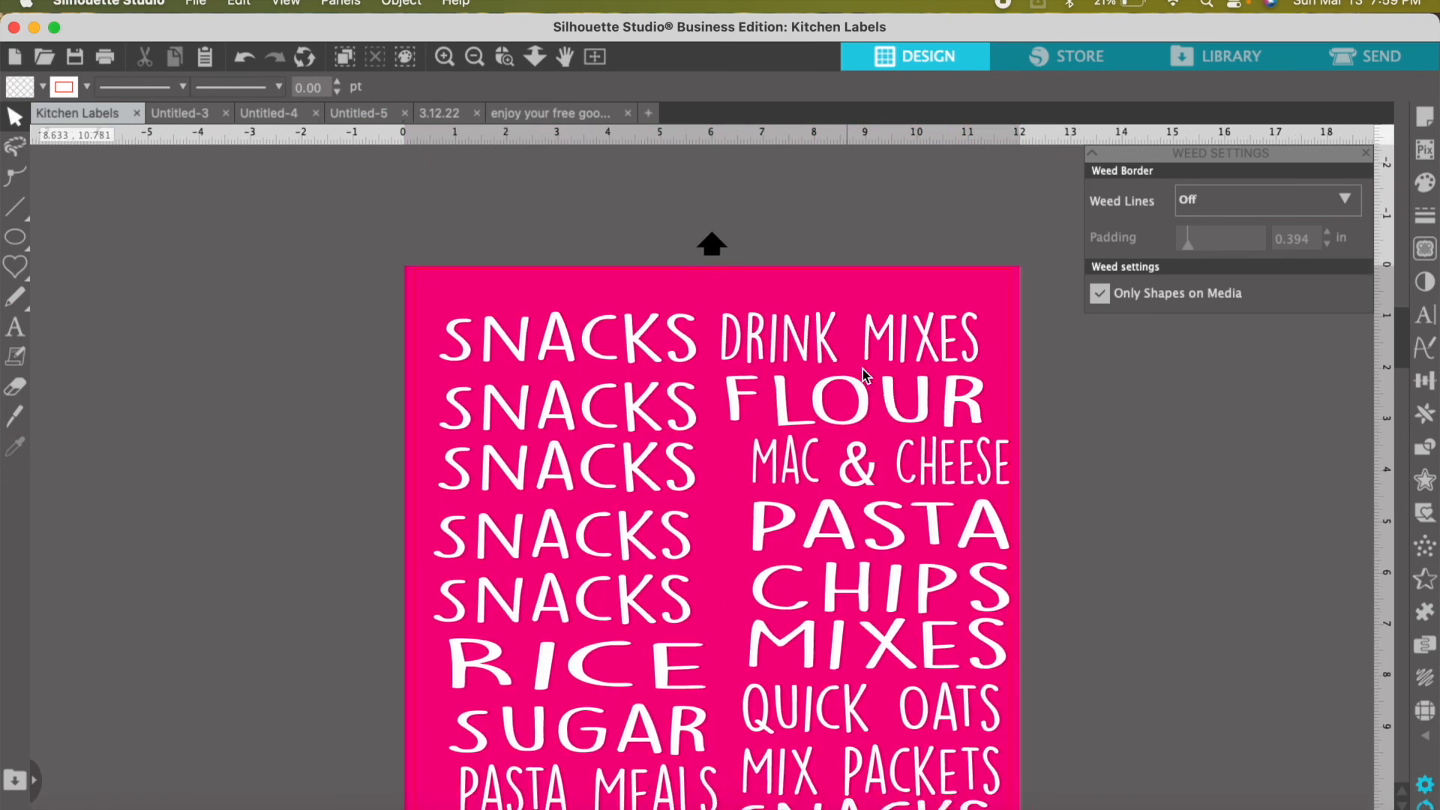
scroll(862, 369, down, 2)
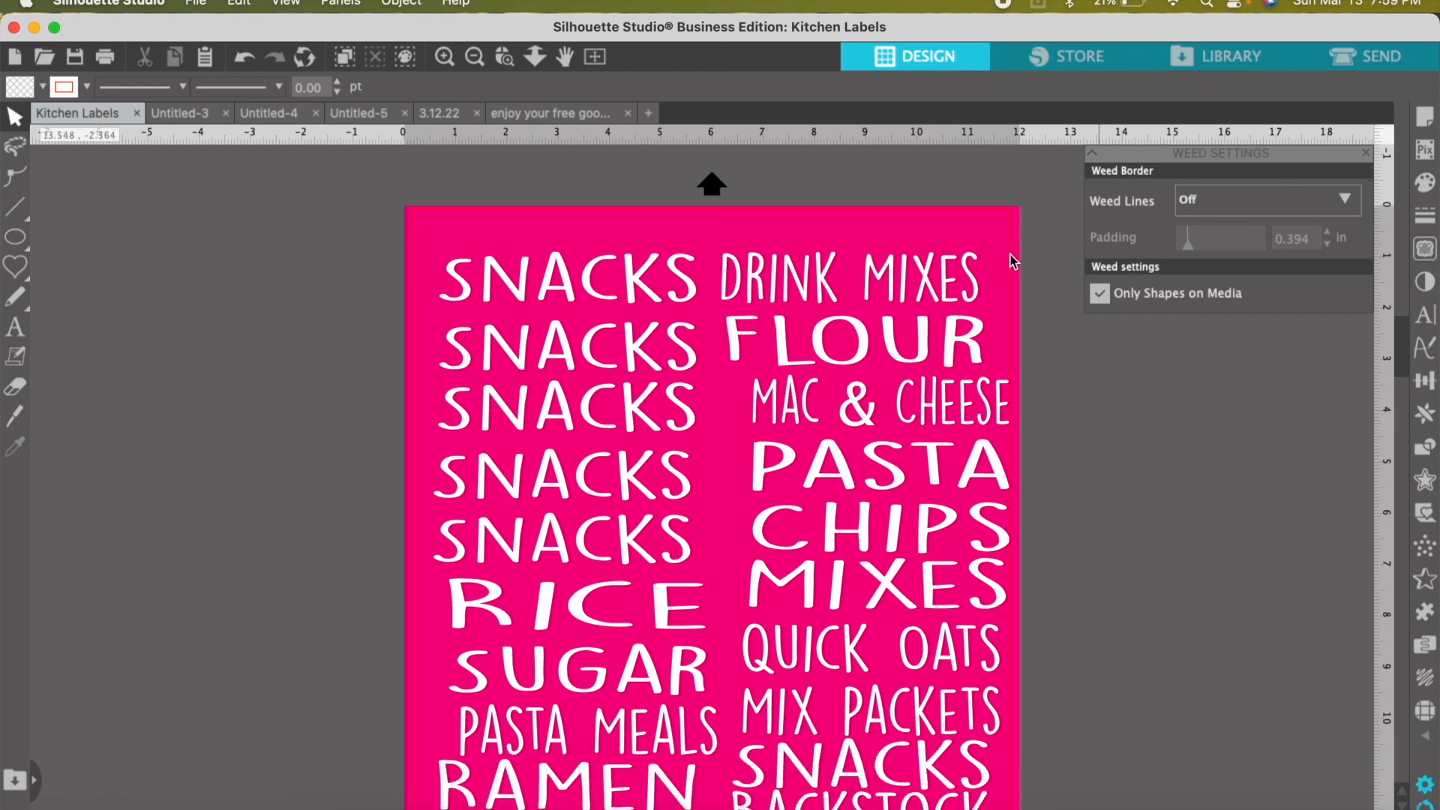
click(1337, 207)
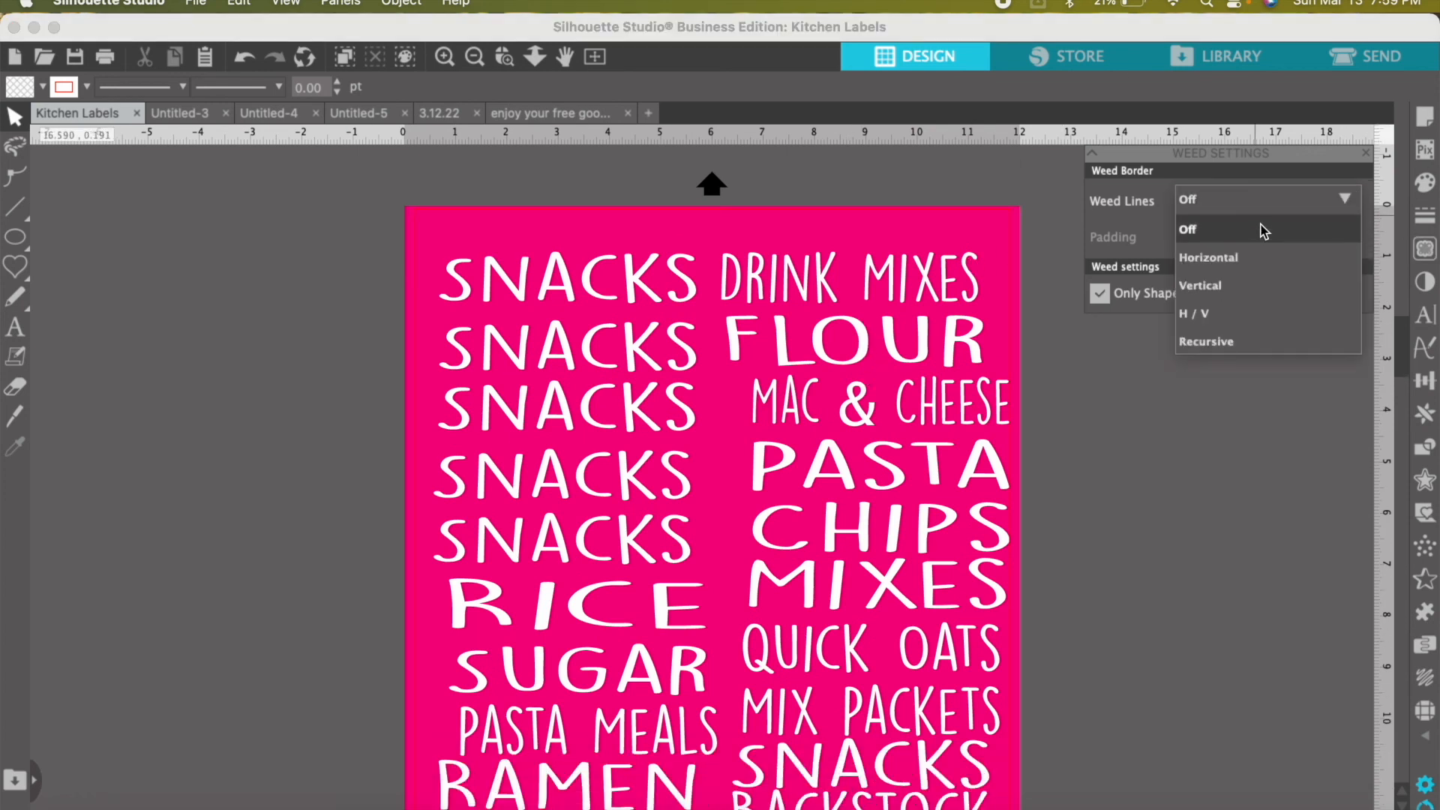
click(1230, 259)
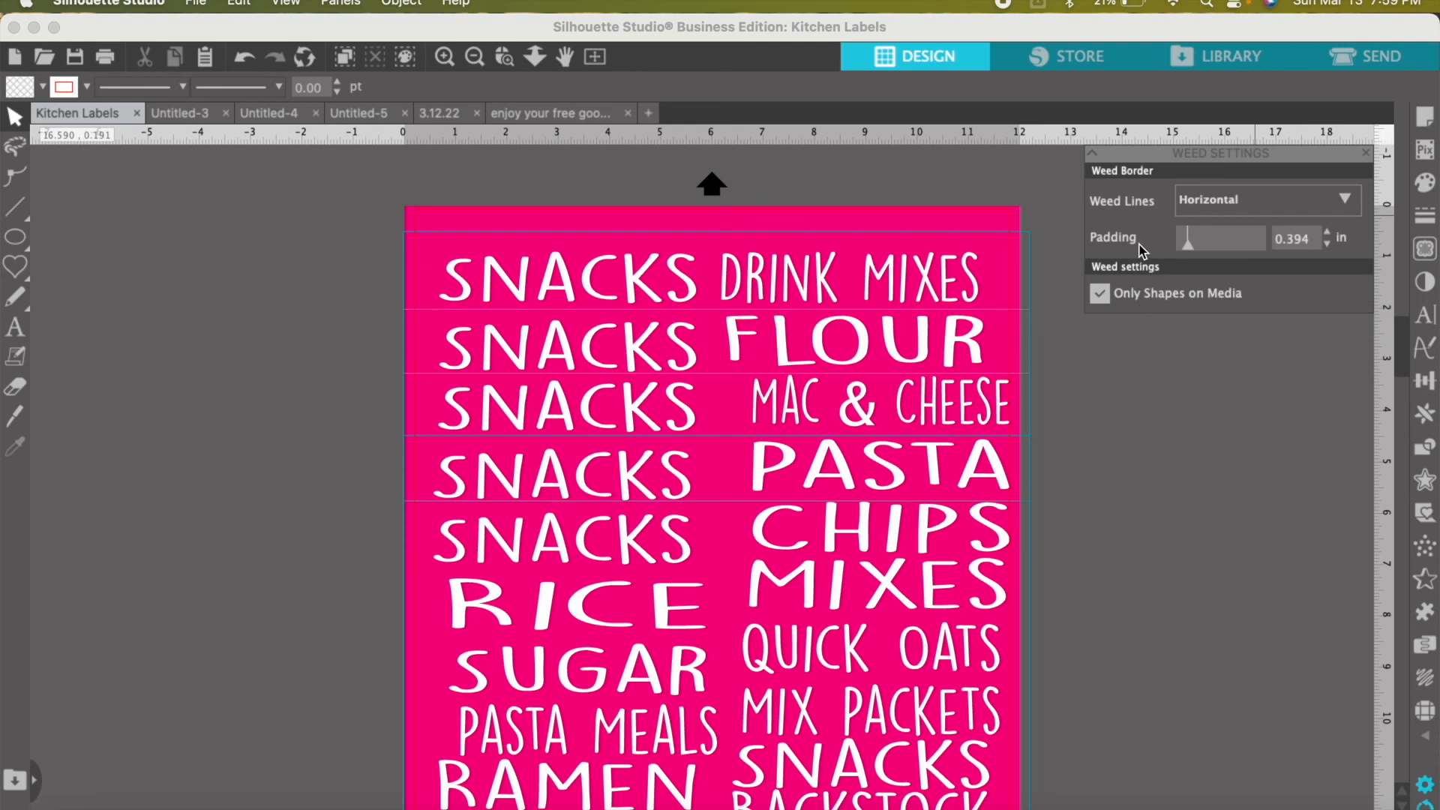
- Change the media color in Page Setup to white
click(1424, 182)
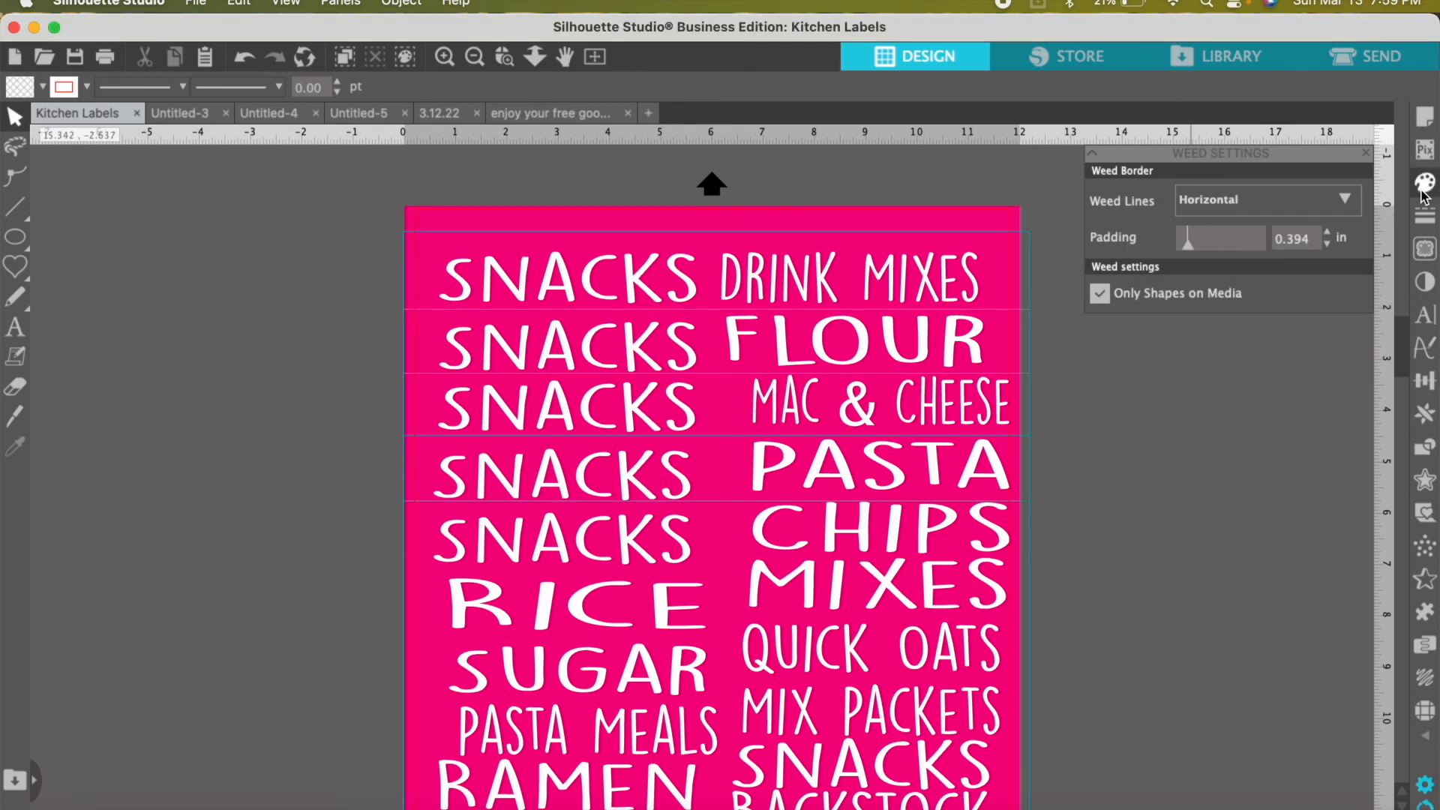
click(1425, 118)
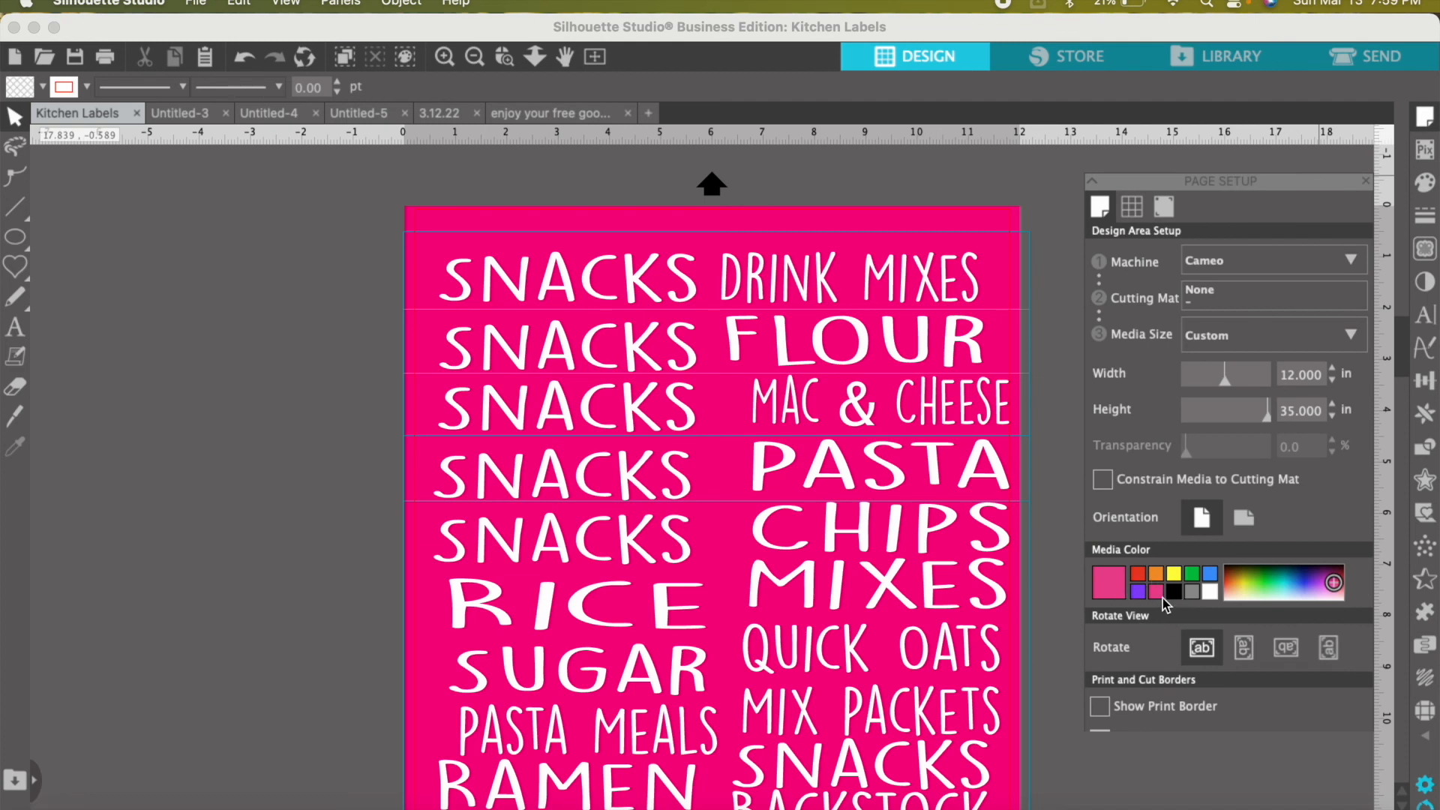
click(1209, 593)
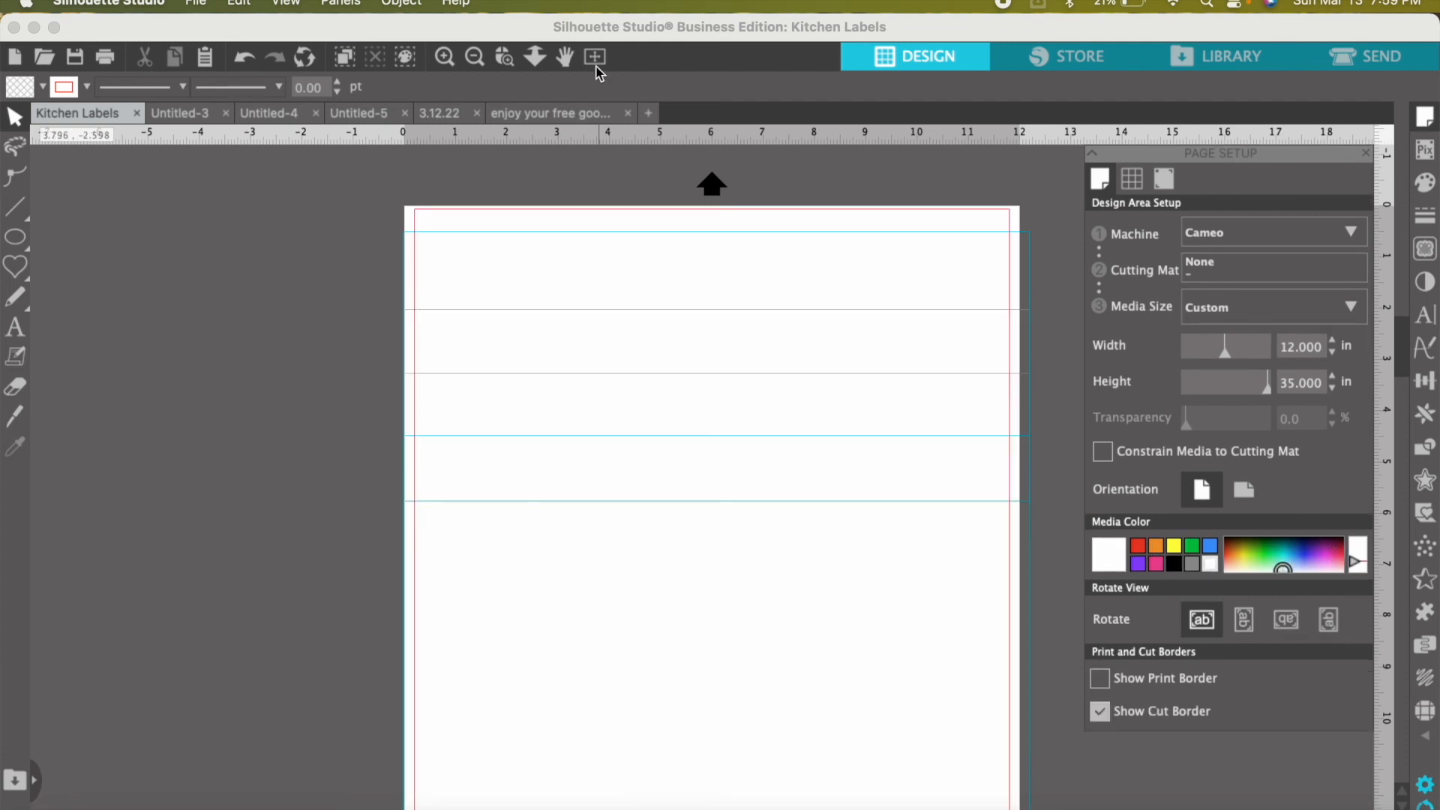
- Select all the kitchen labels, fill them with black and deselect them
click(595, 57)
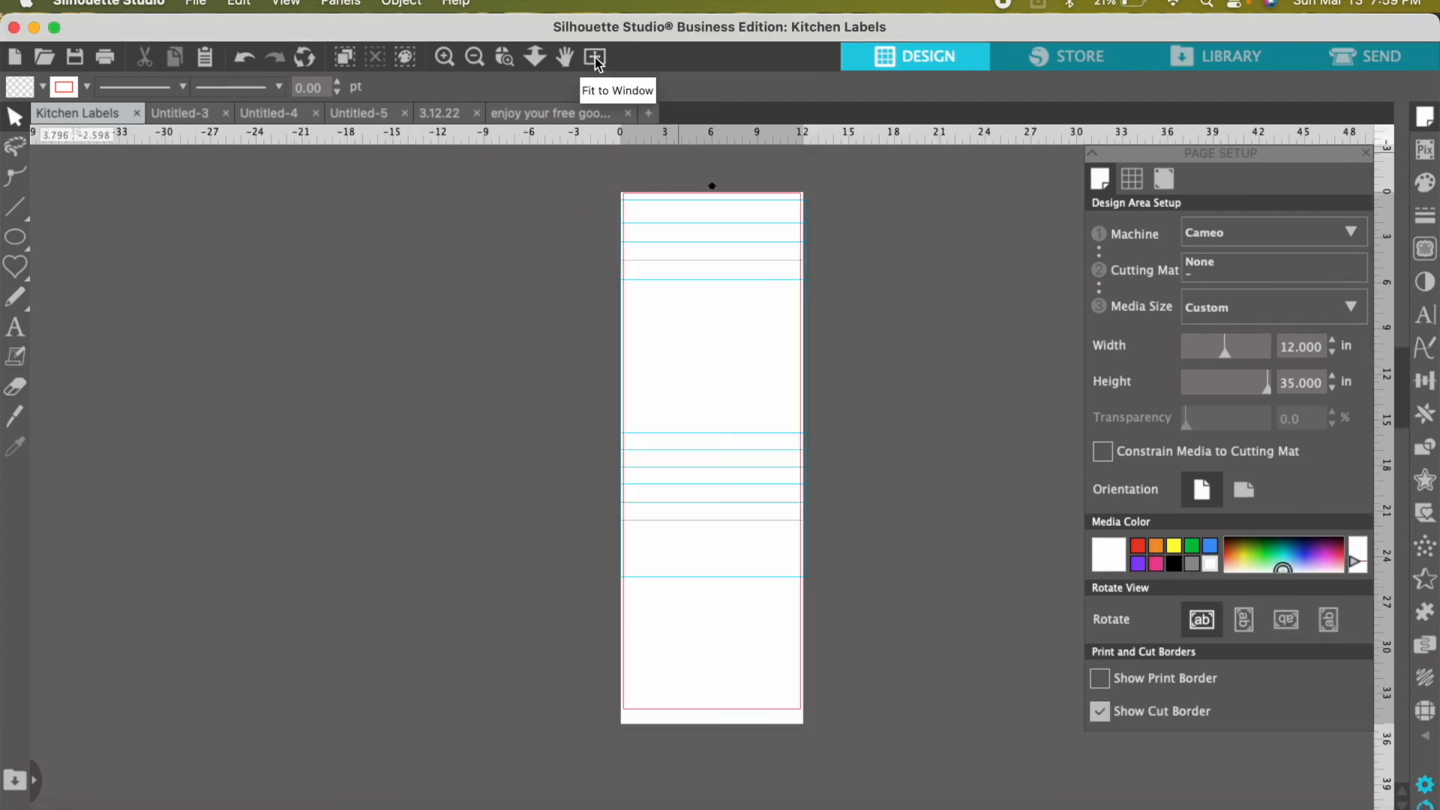
drag(578, 200, 846, 710)
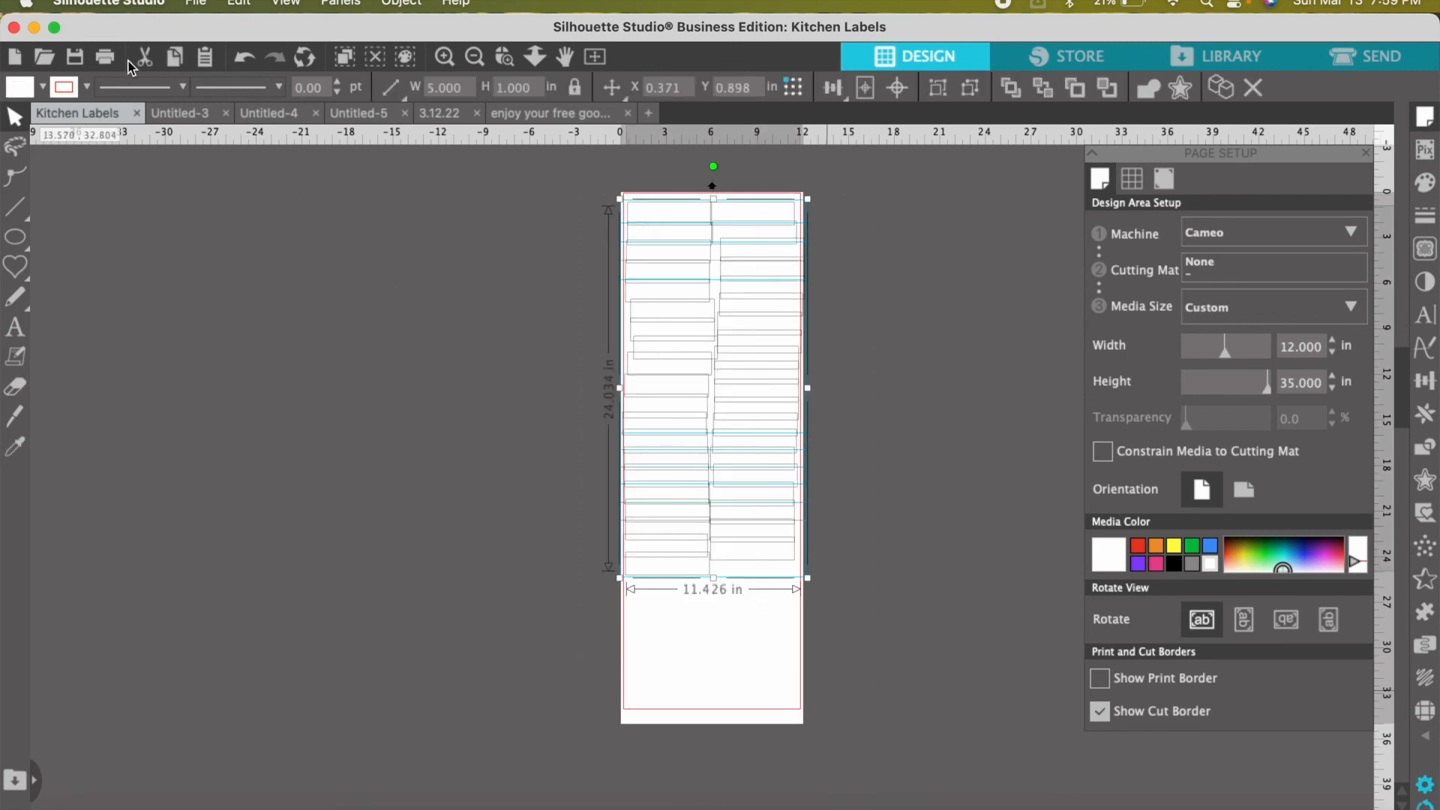
click(42, 88)
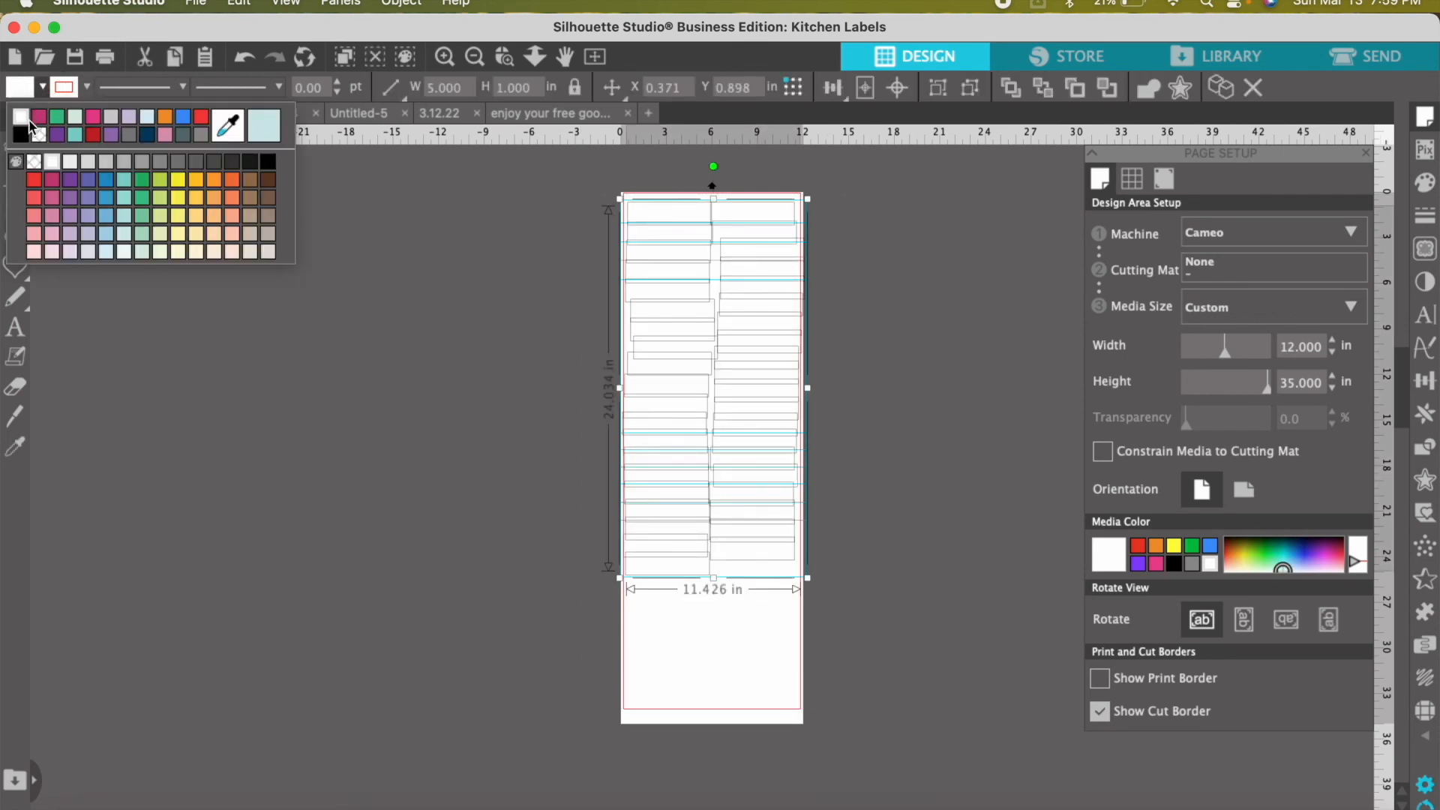
click(23, 135)
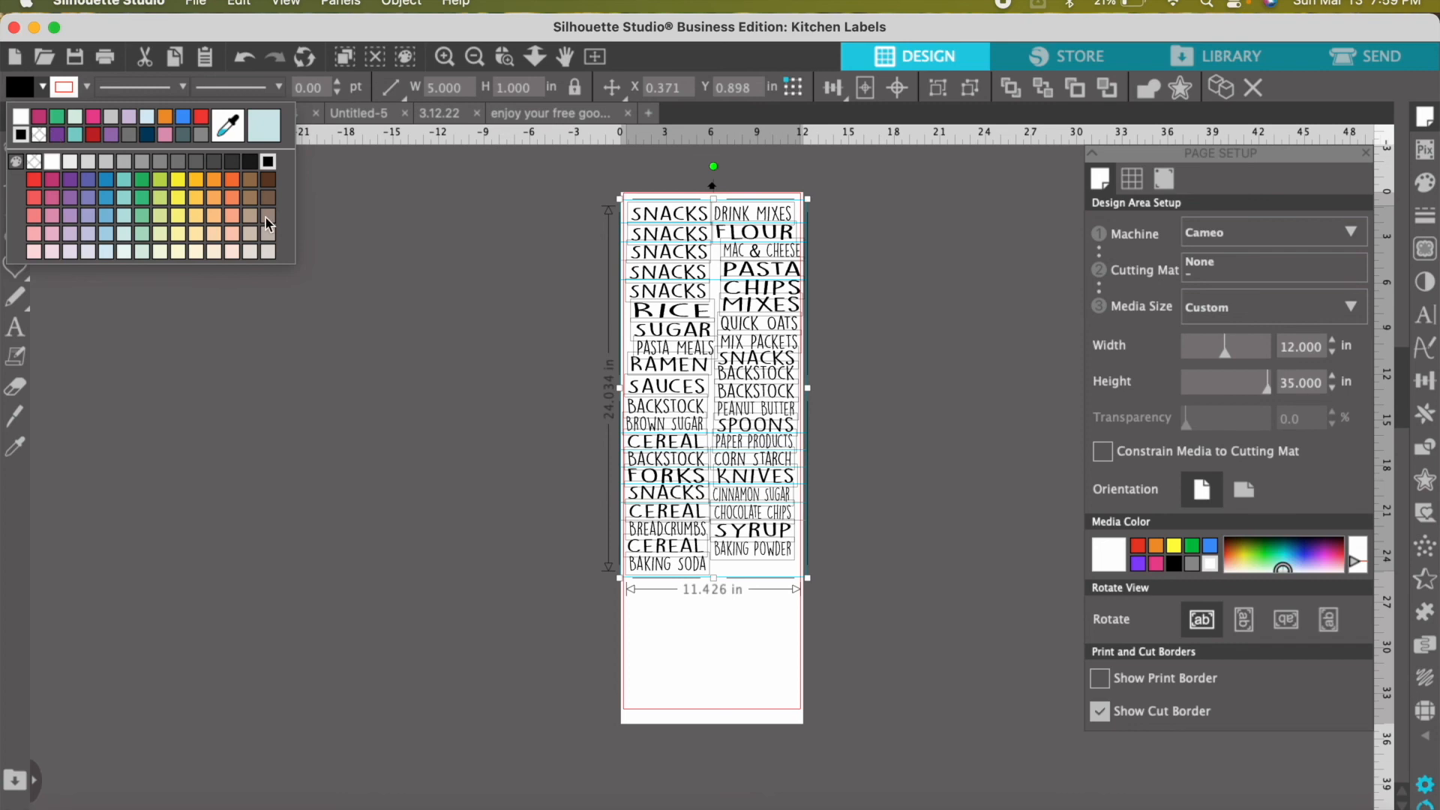
click(445, 466)
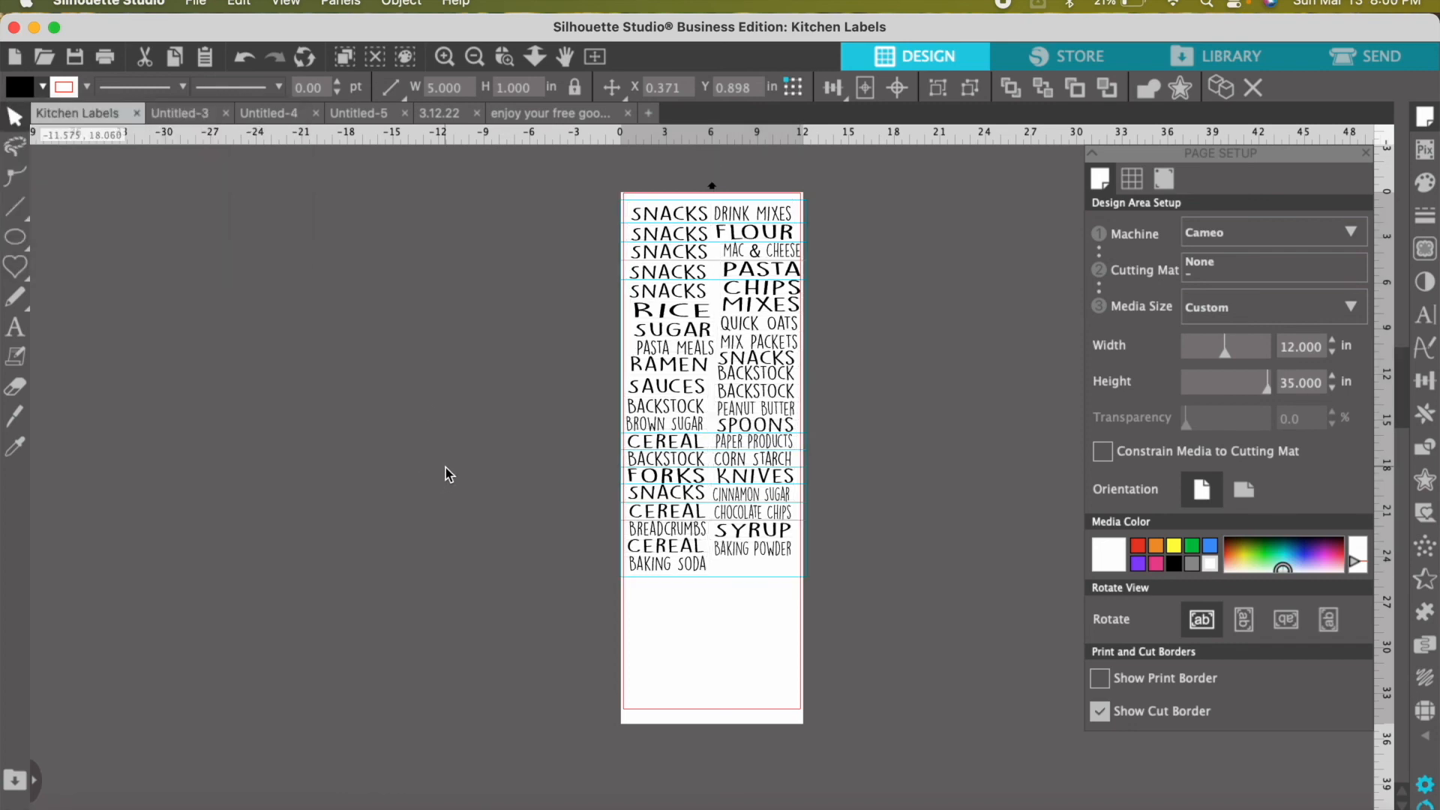
- Reopen the Weed Settings and switch the weed lines to Vertical
click(444, 57)
click(444, 58)
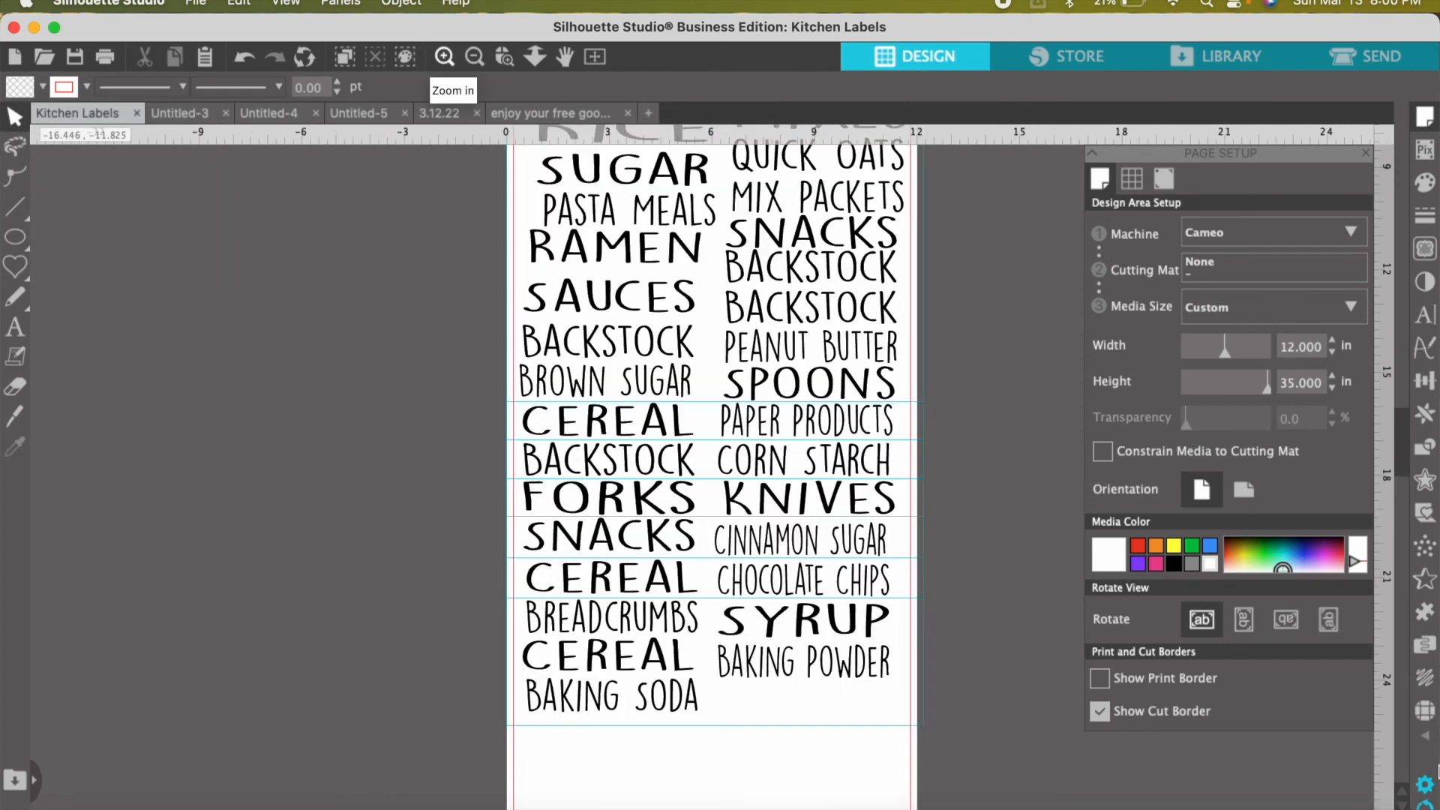
click(1425, 739)
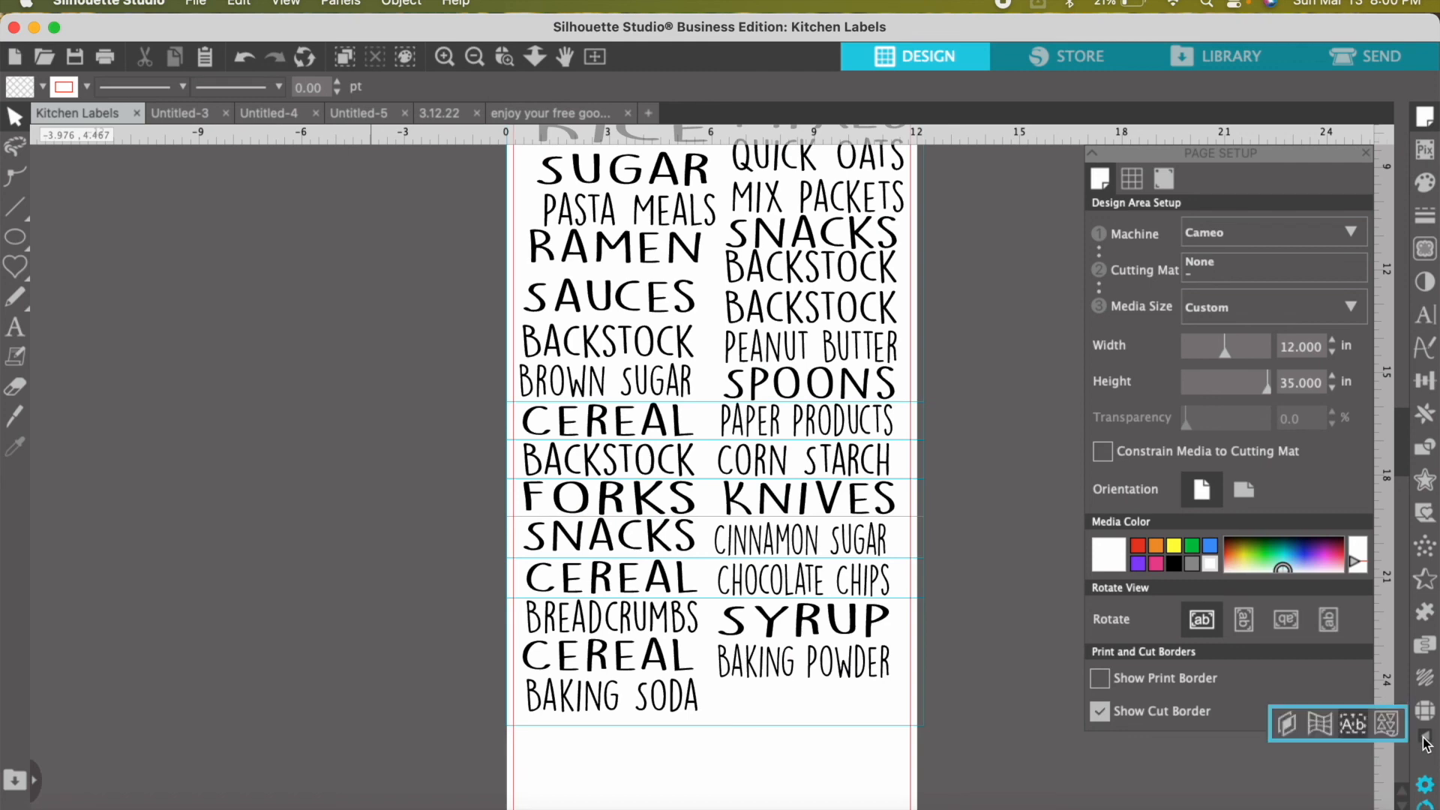
click(1353, 724)
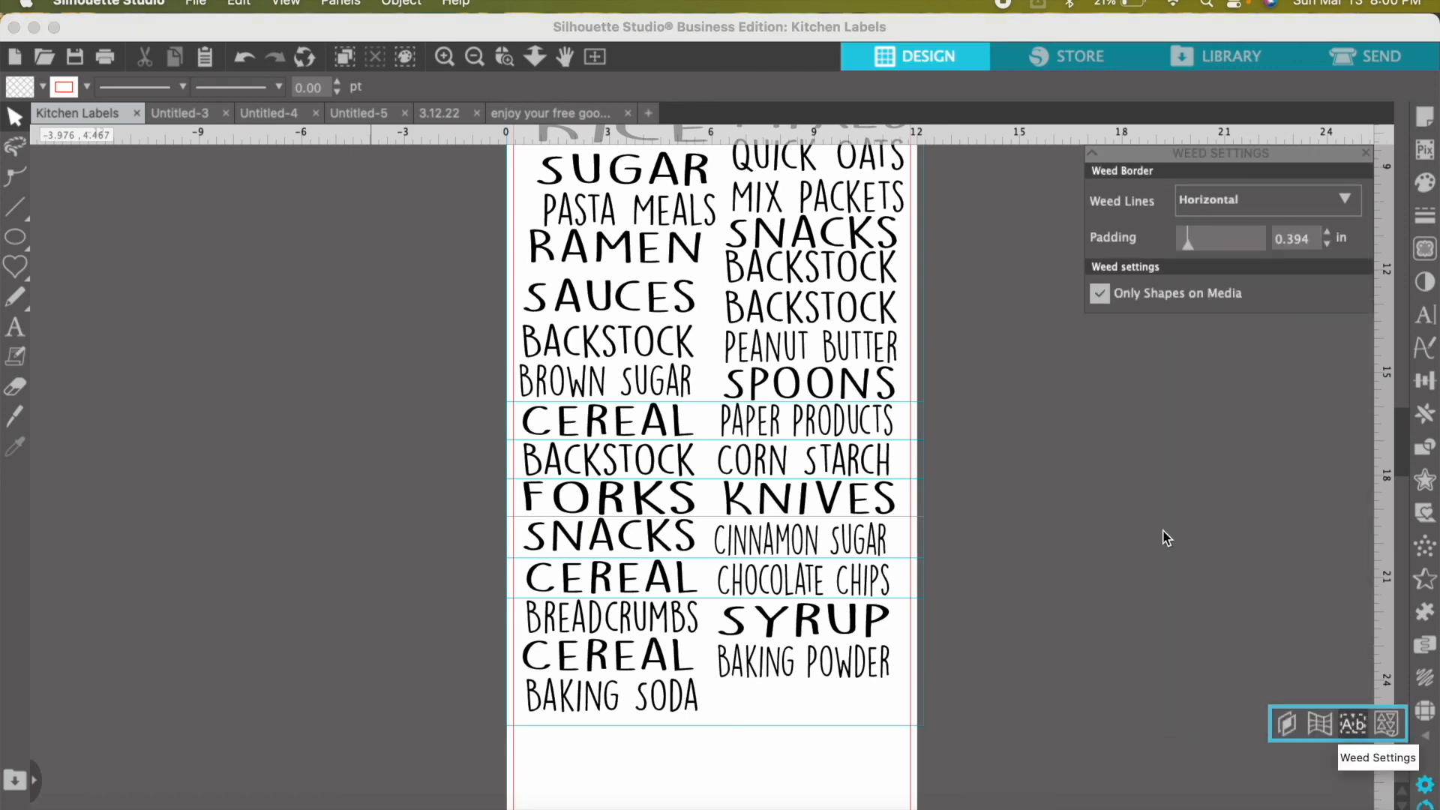
scroll(1049, 231, up, 5)
scroll(1049, 231, up, 6)
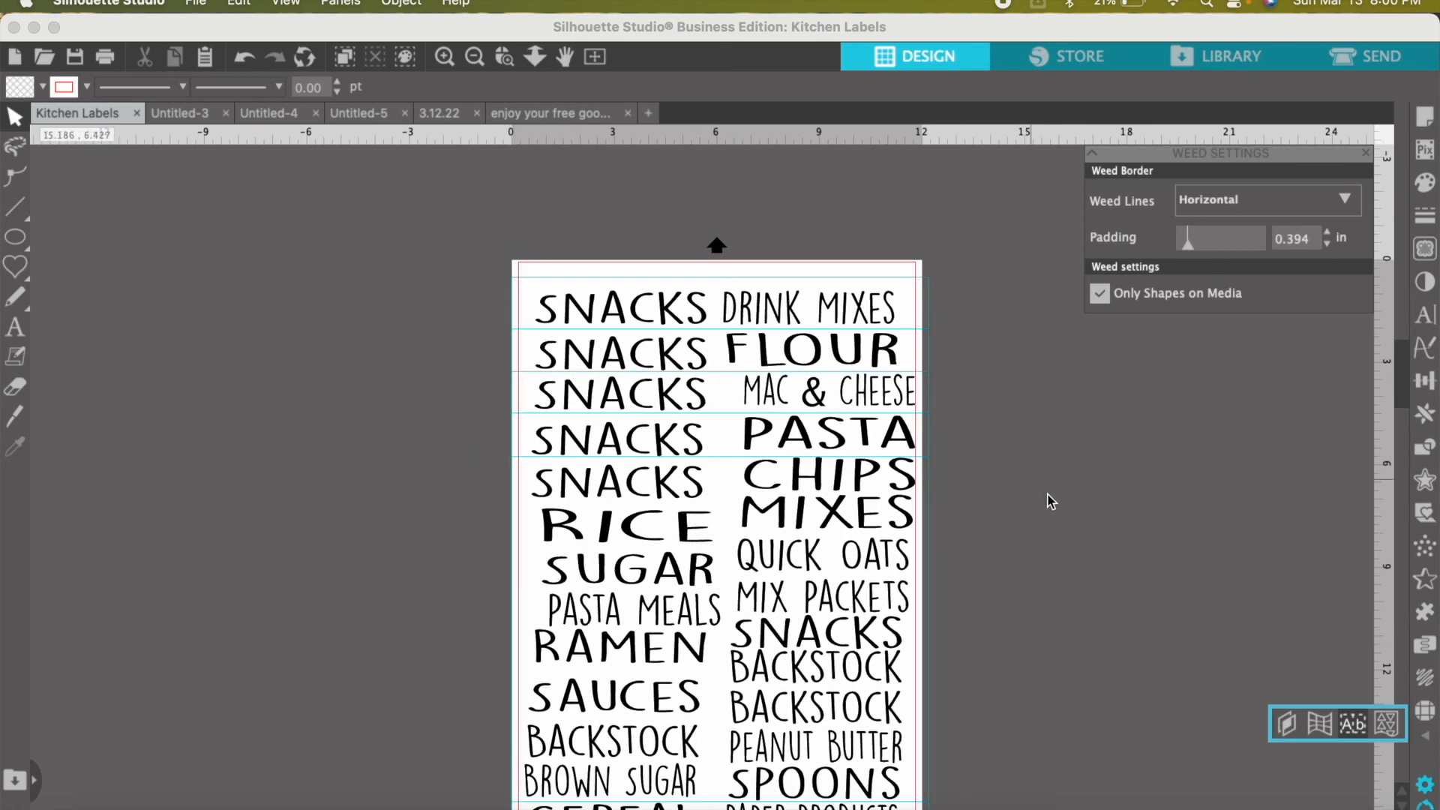
click(1343, 200)
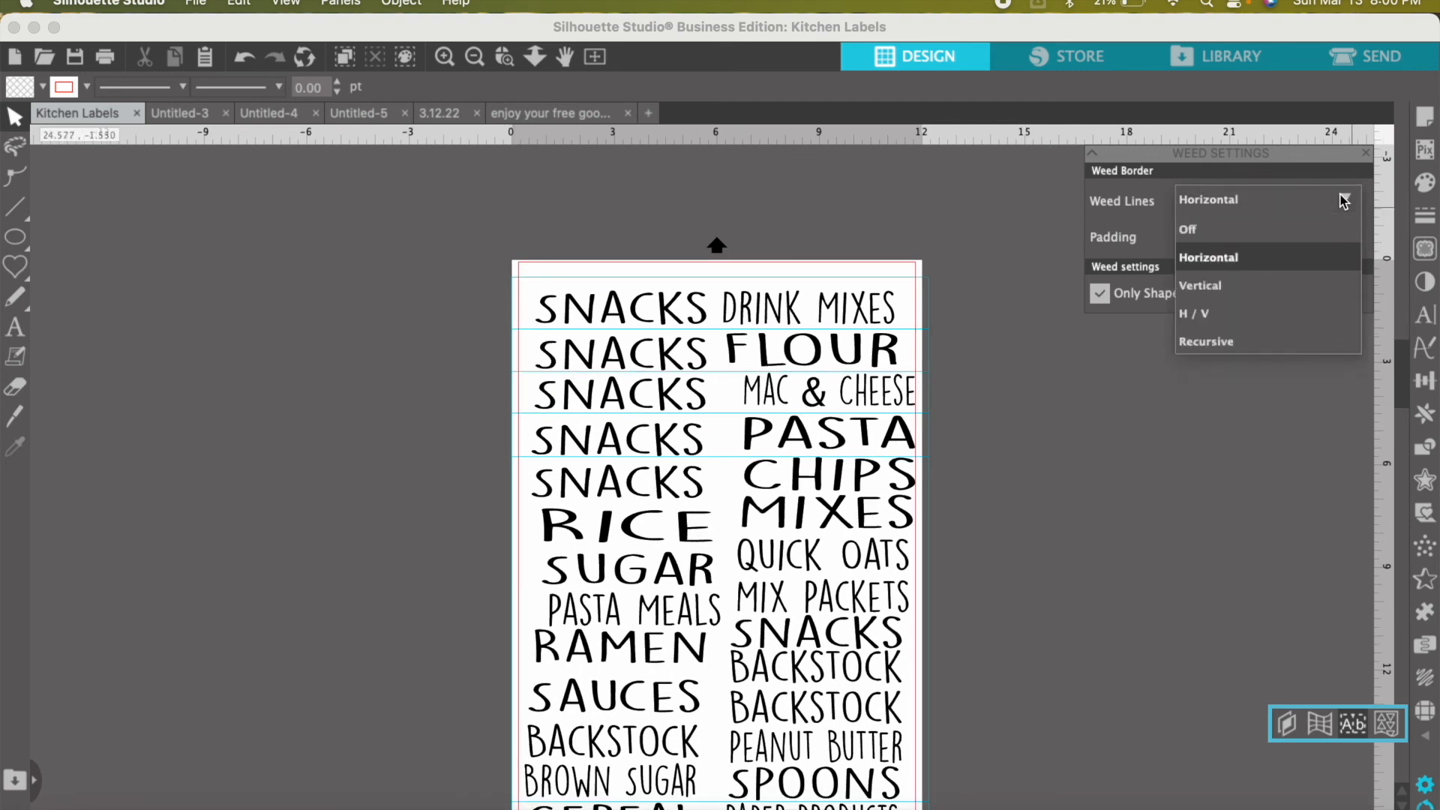
click(1248, 288)
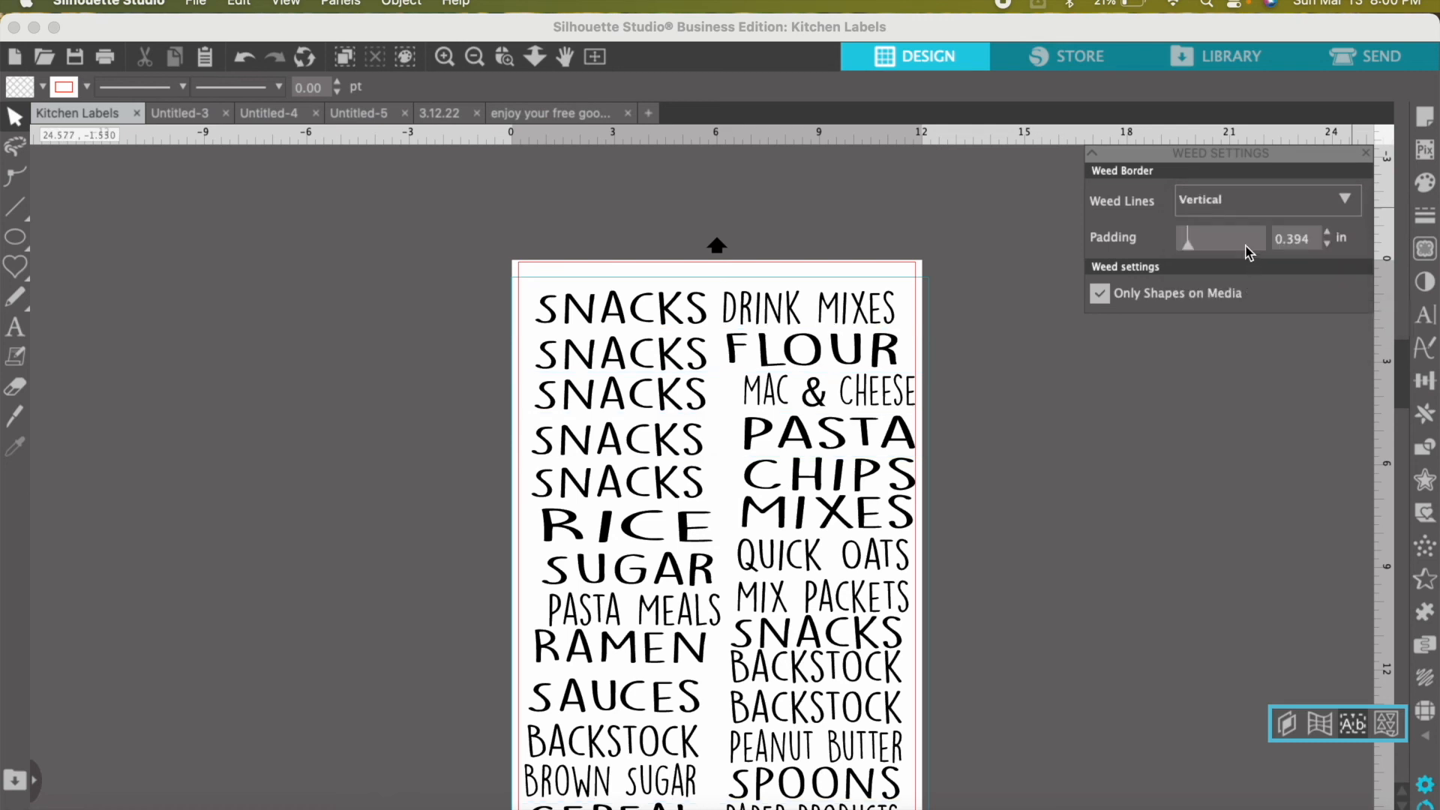
- Shift the second-column labels from DRINK MIXES to QUICK OATS slightly toward the first column
drag(732, 267, 884, 559)
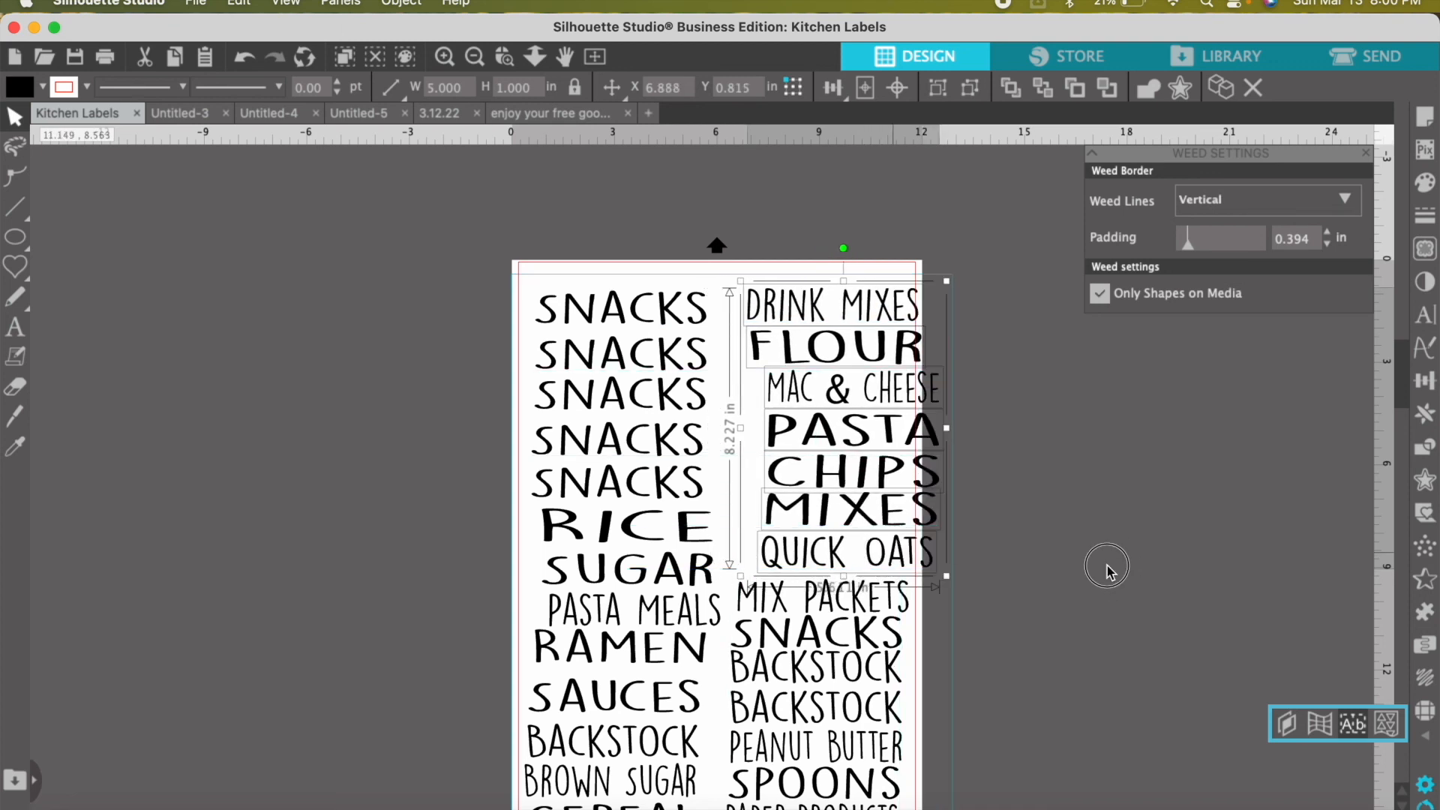
click(1107, 569)
drag(1004, 316, 852, 532)
drag(838, 532, 803, 532)
drag(912, 556, 873, 556)
click(881, 556)
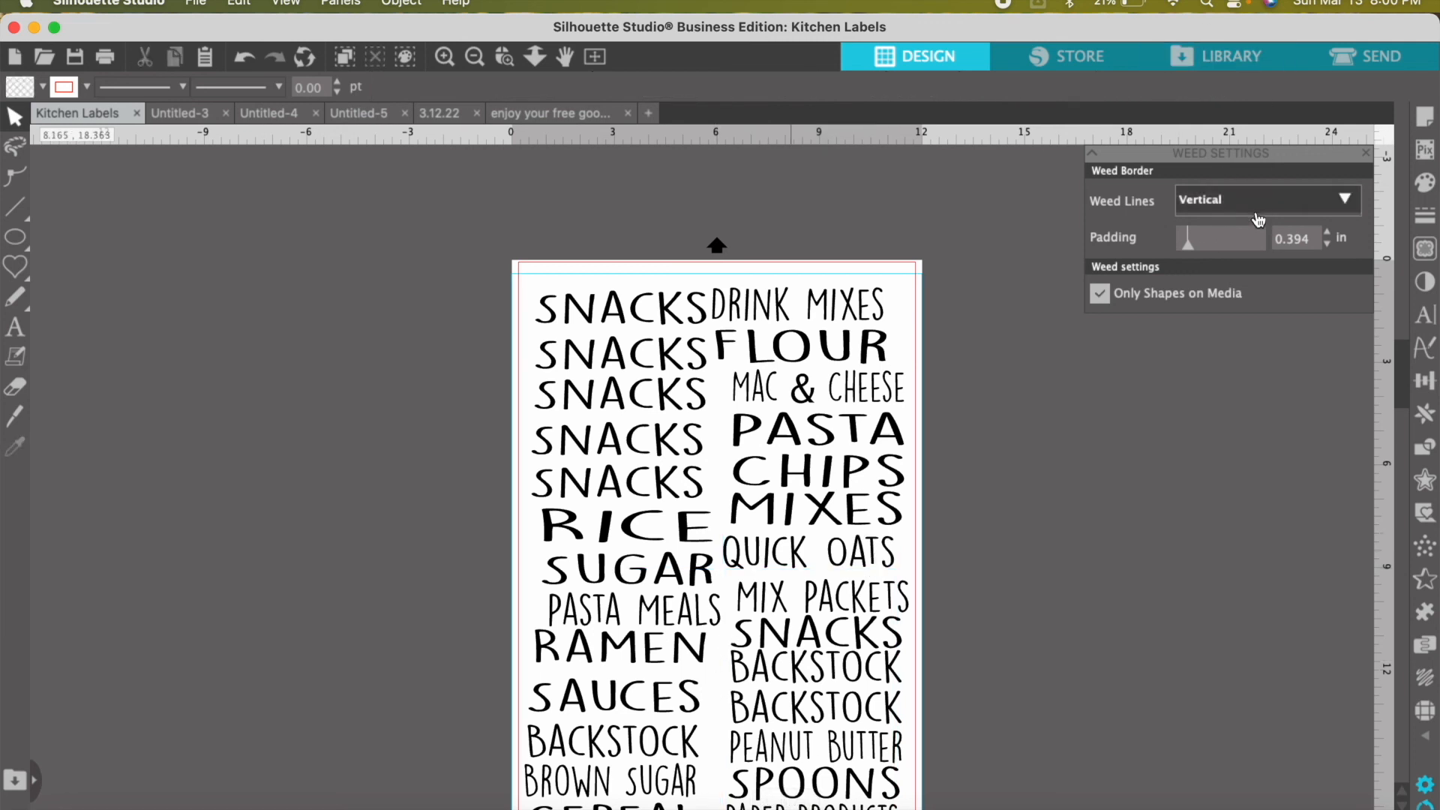
- Switch the weed lines to the combined H / V style
click(1261, 216)
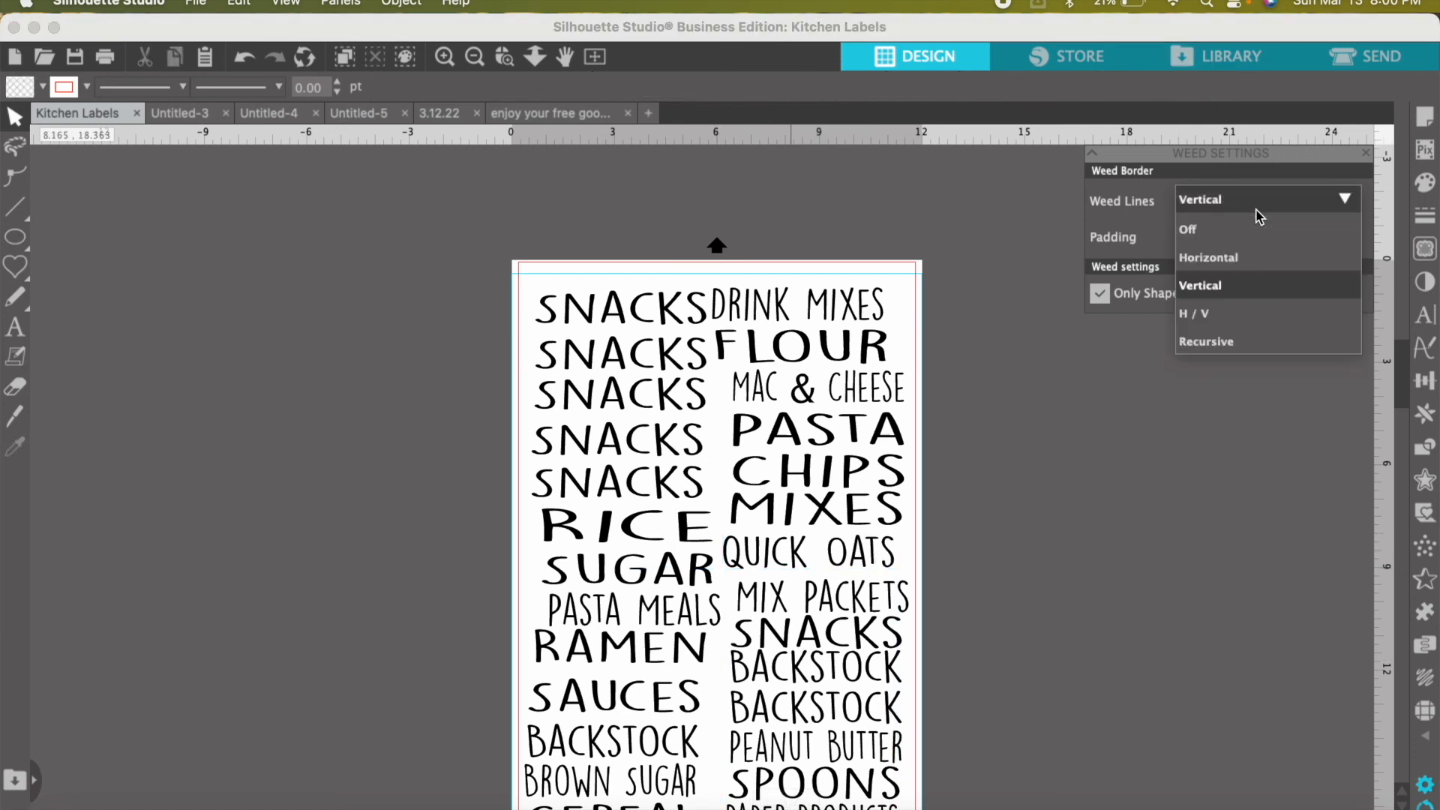
click(1202, 314)
scroll(1030, 492, up, 2)
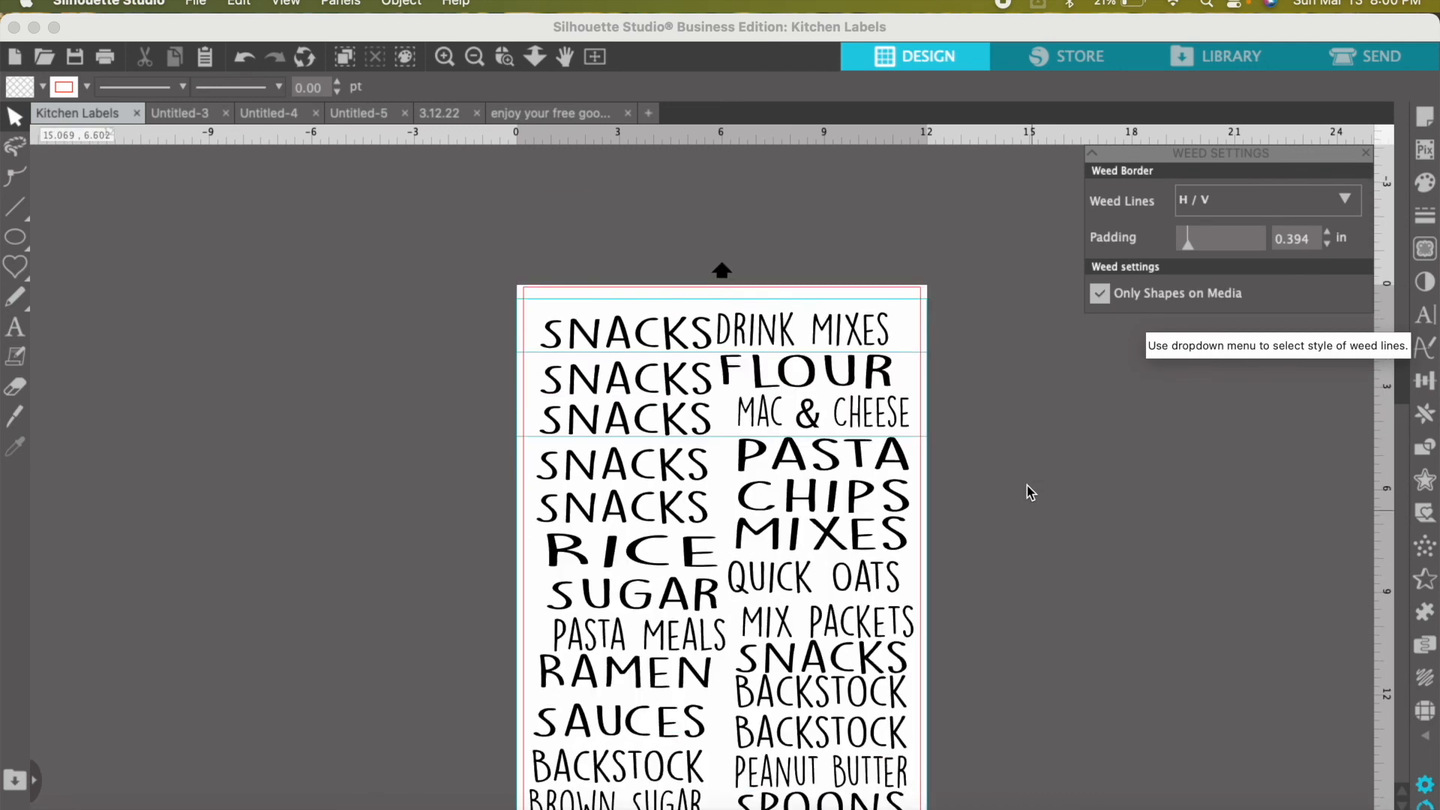
- Set the weed lines to Recursive and inspect them around the labels down the whole page
click(1237, 199)
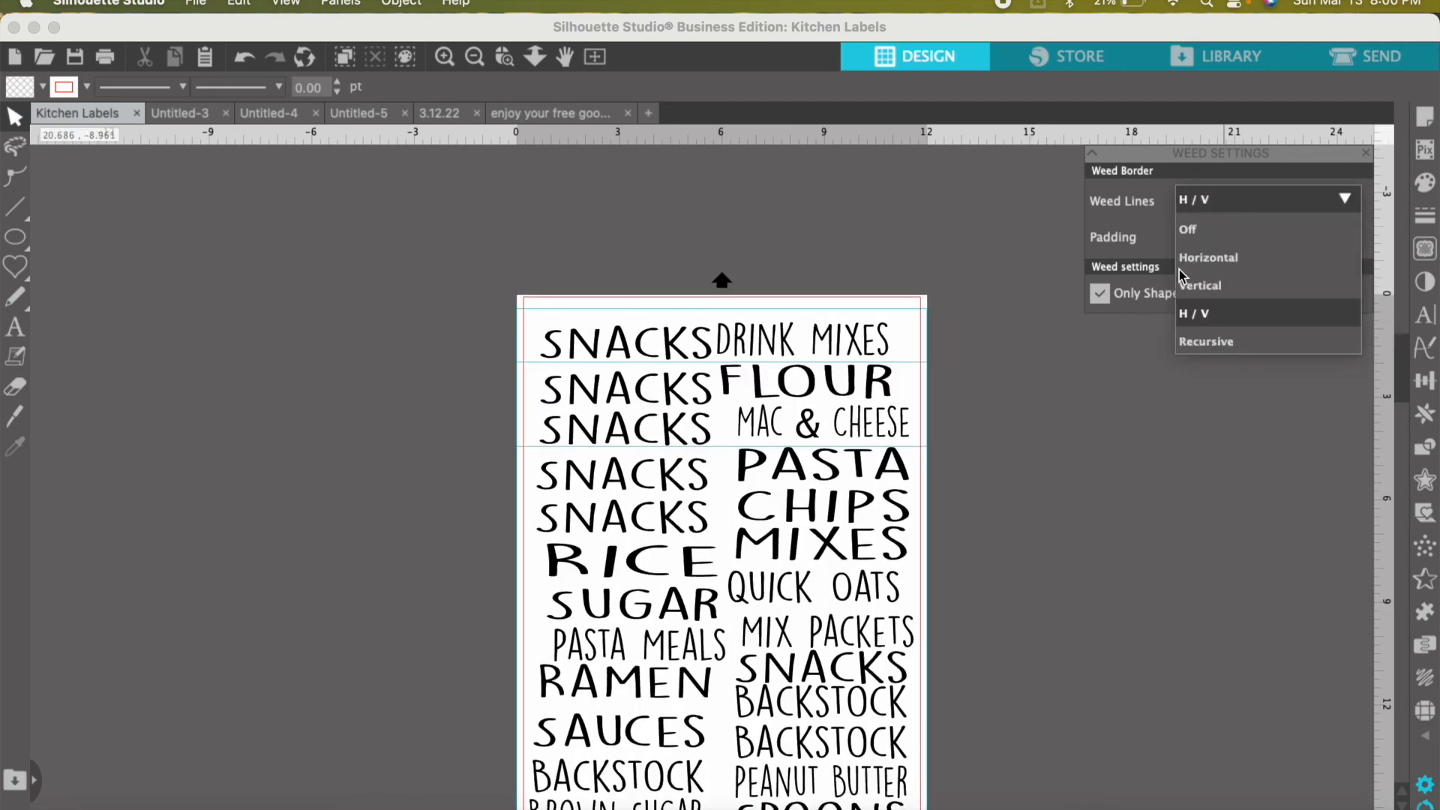
click(1195, 343)
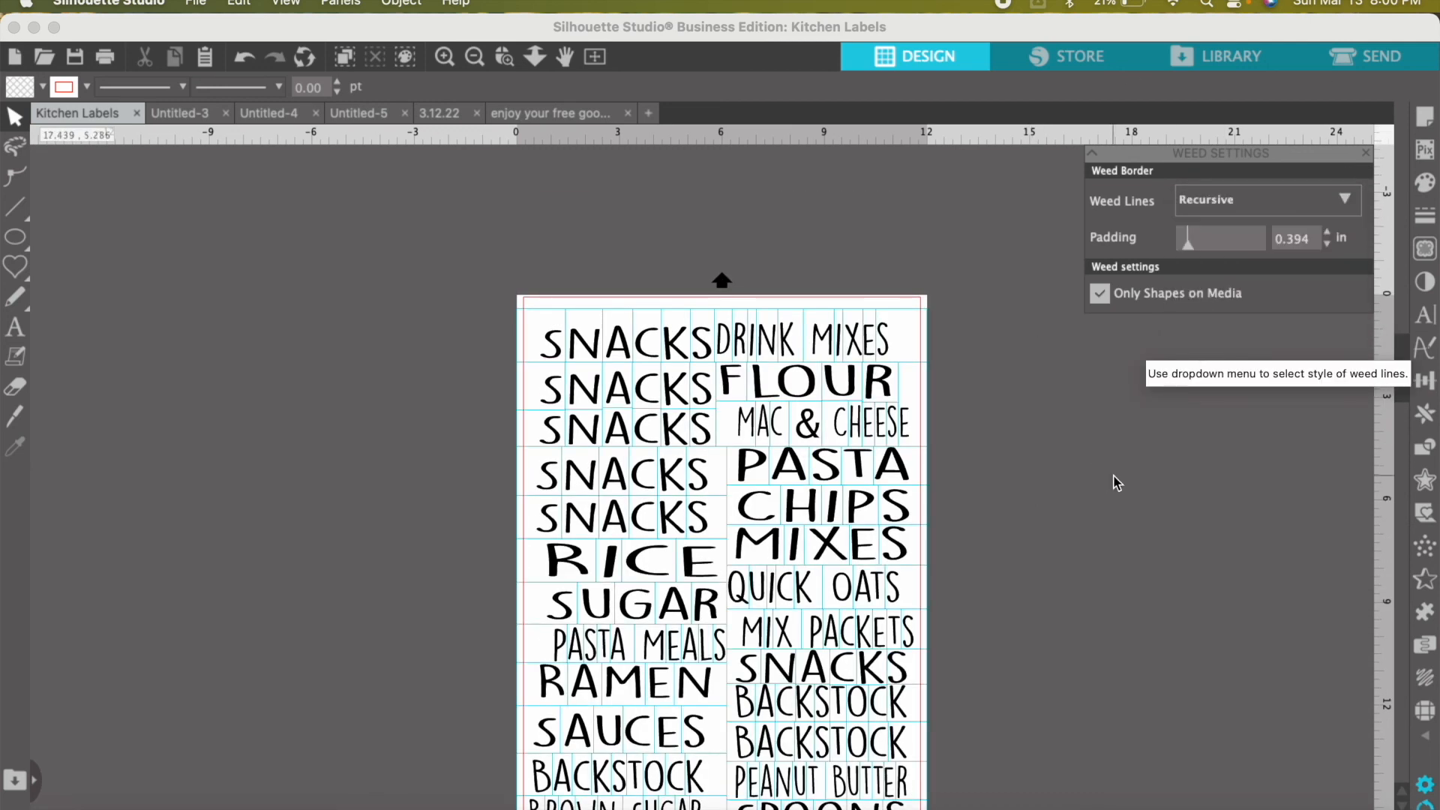
scroll(1118, 484, down, 2)
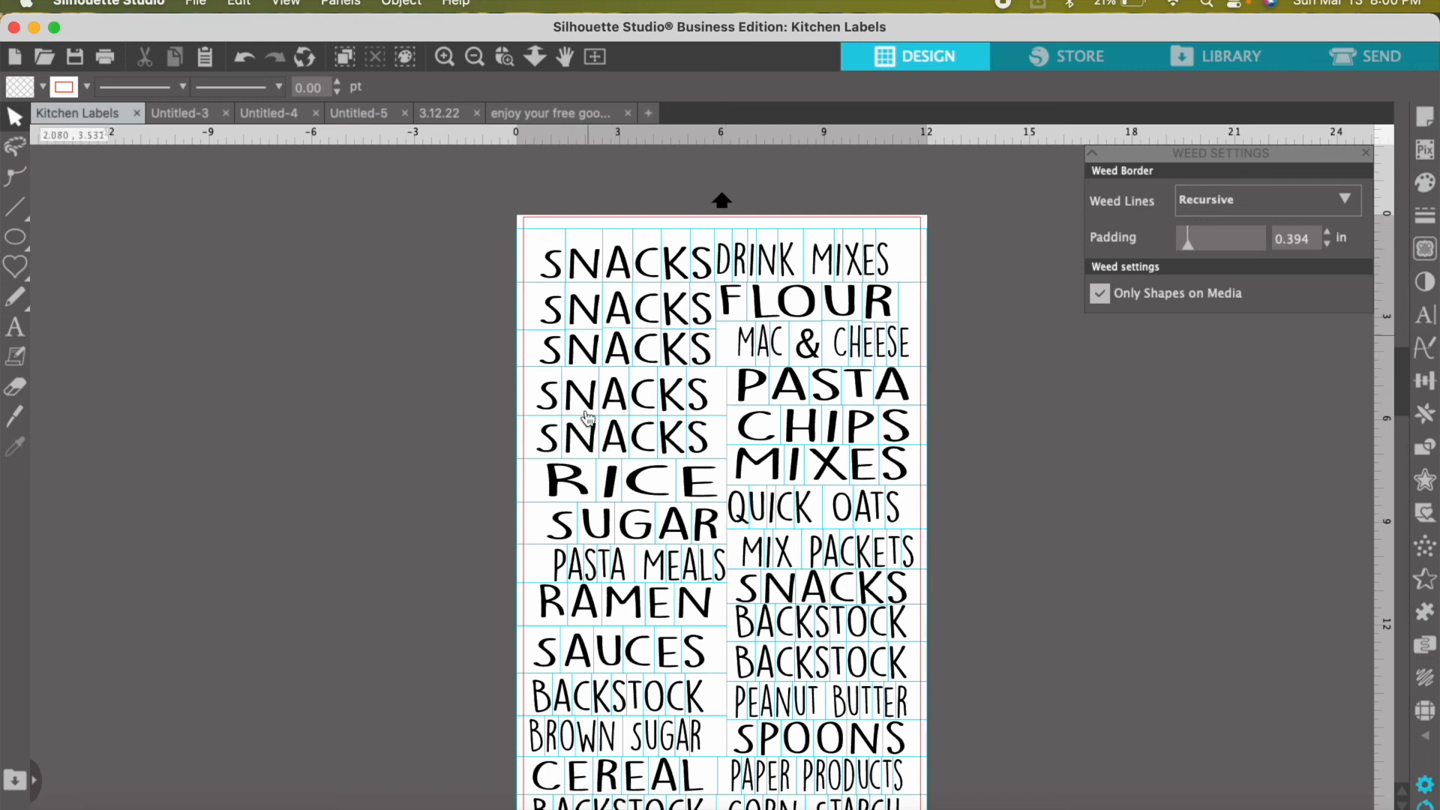
scroll(773, 660, down, 7)
scroll(772, 656, down, 3)
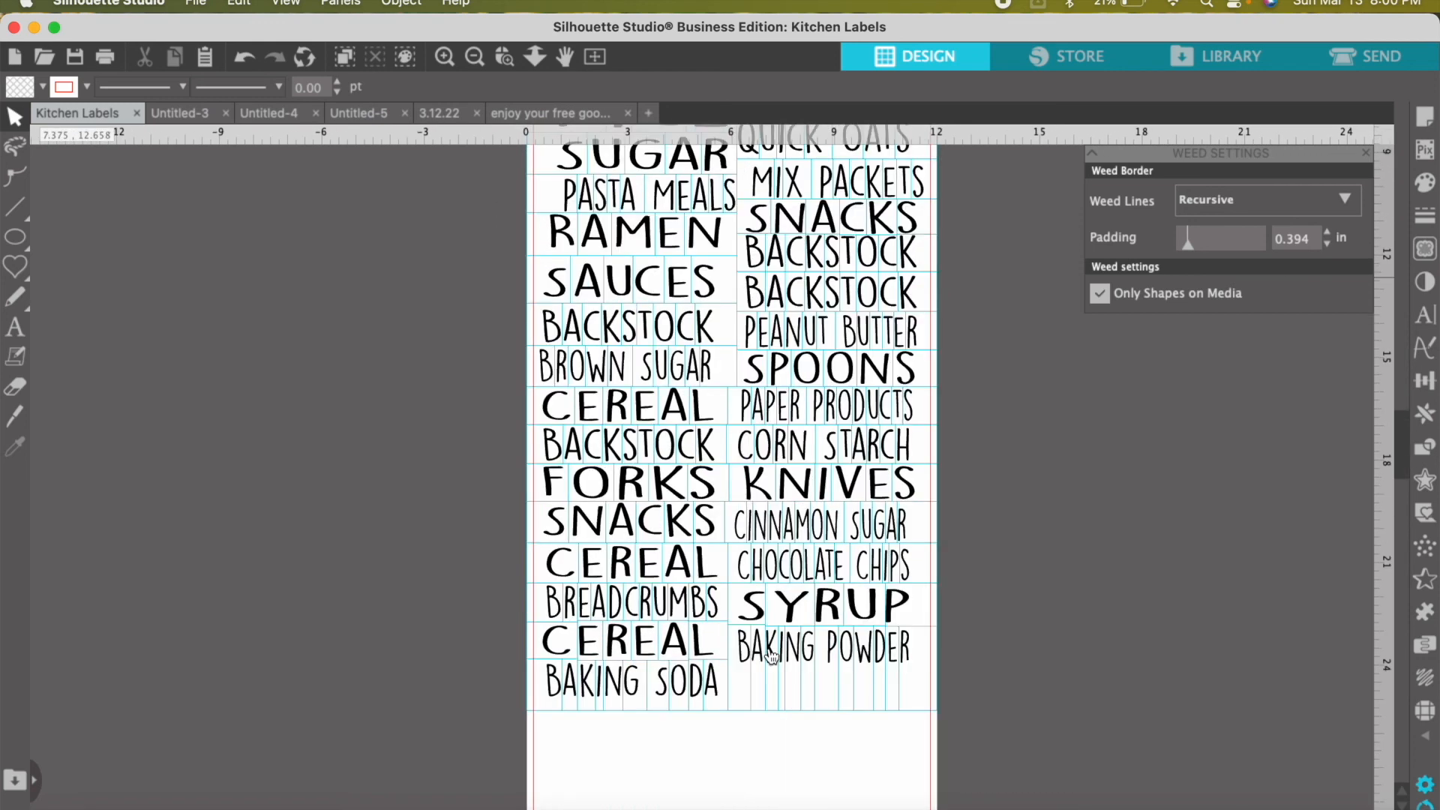
scroll(771, 657, up, 10)
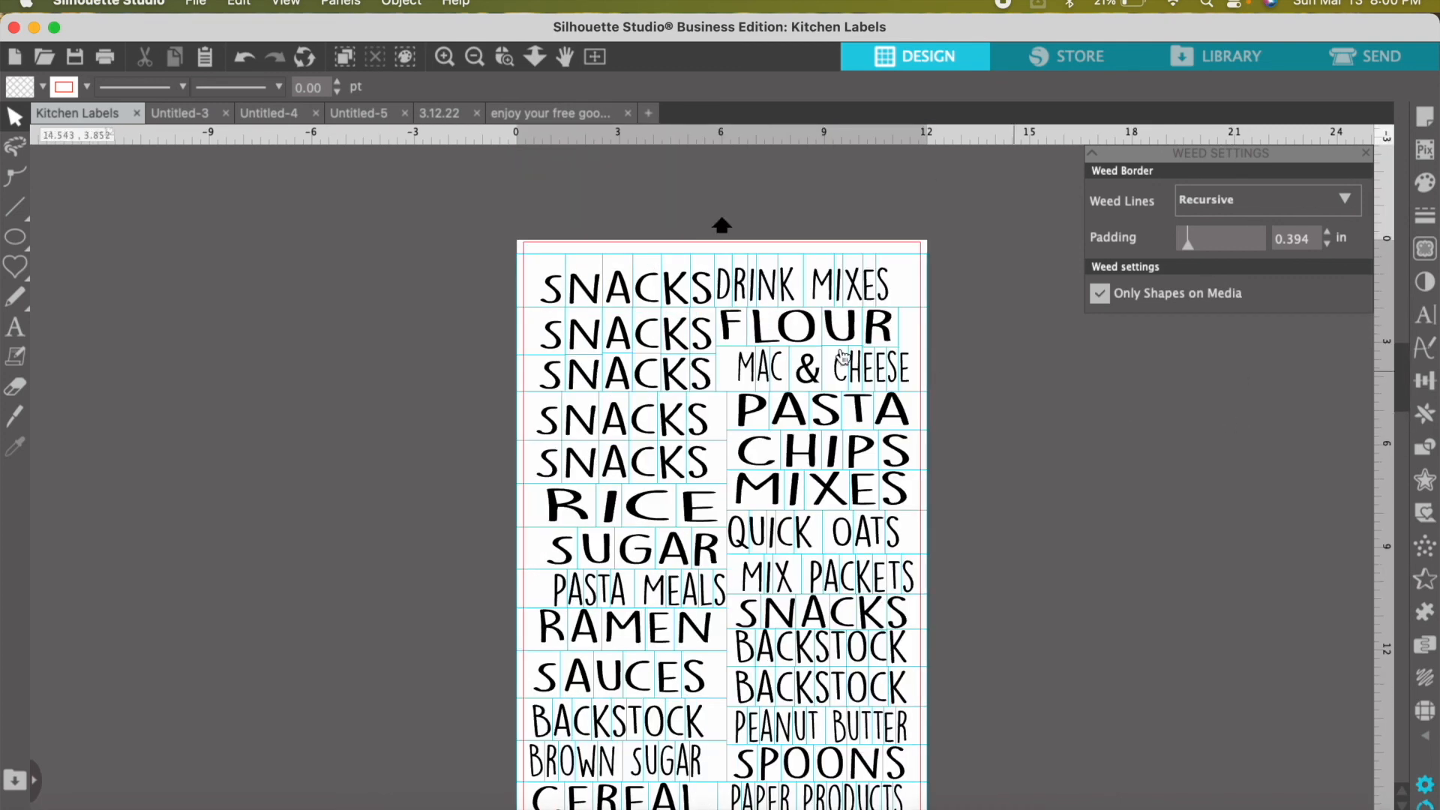
- Open the Warp panel and browse its preset warp templates
scroll(953, 471, down, 2)
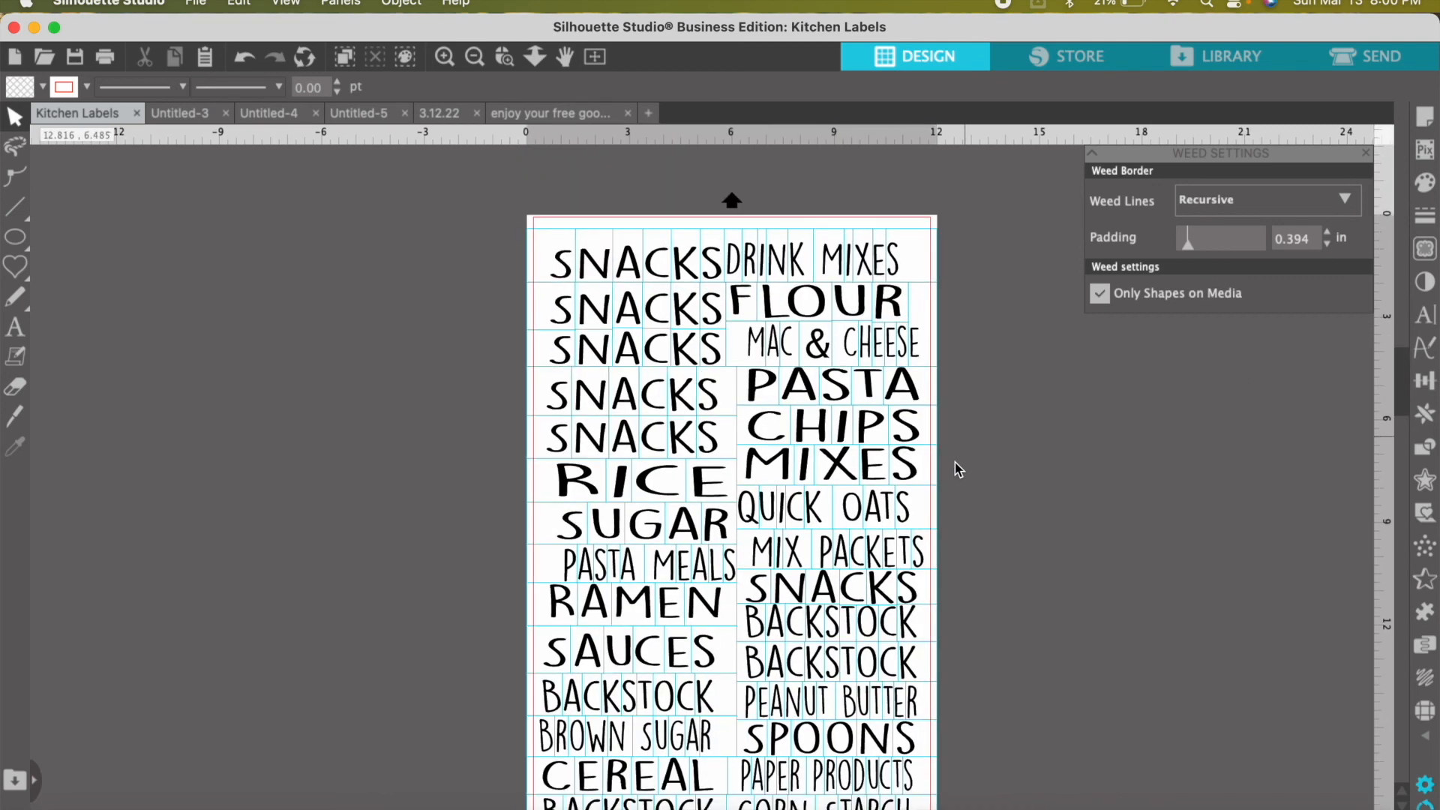
click(1425, 735)
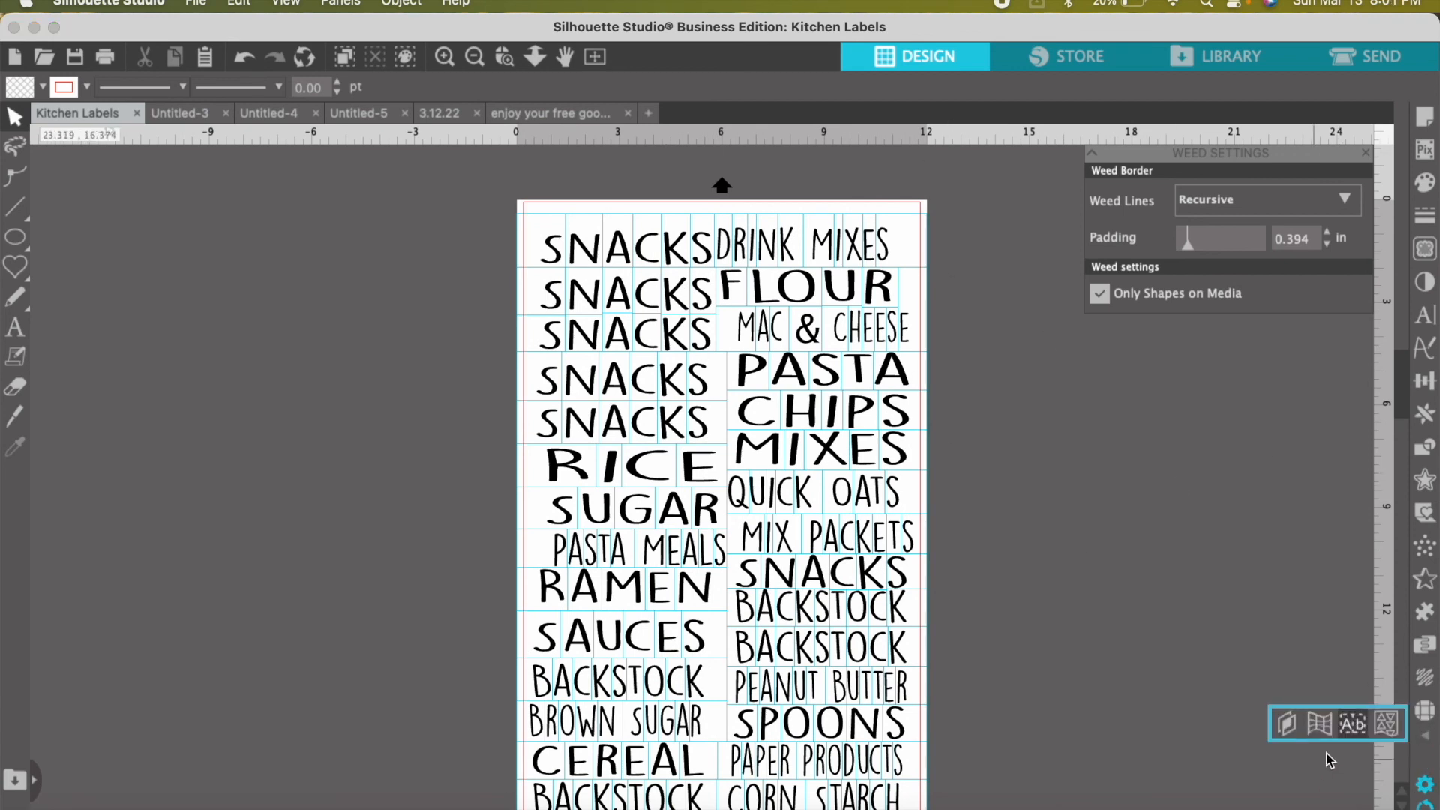
click(1320, 726)
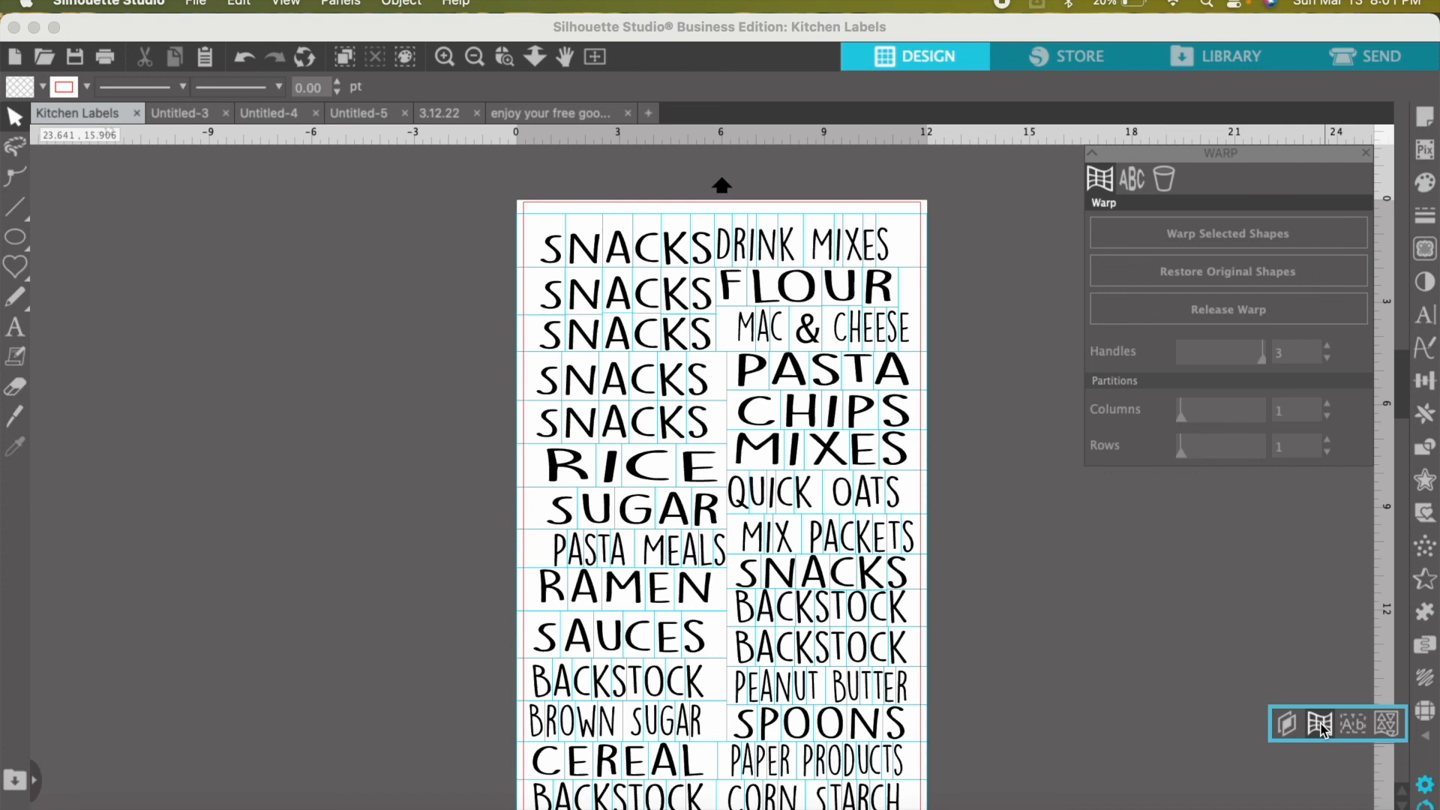
click(1127, 186)
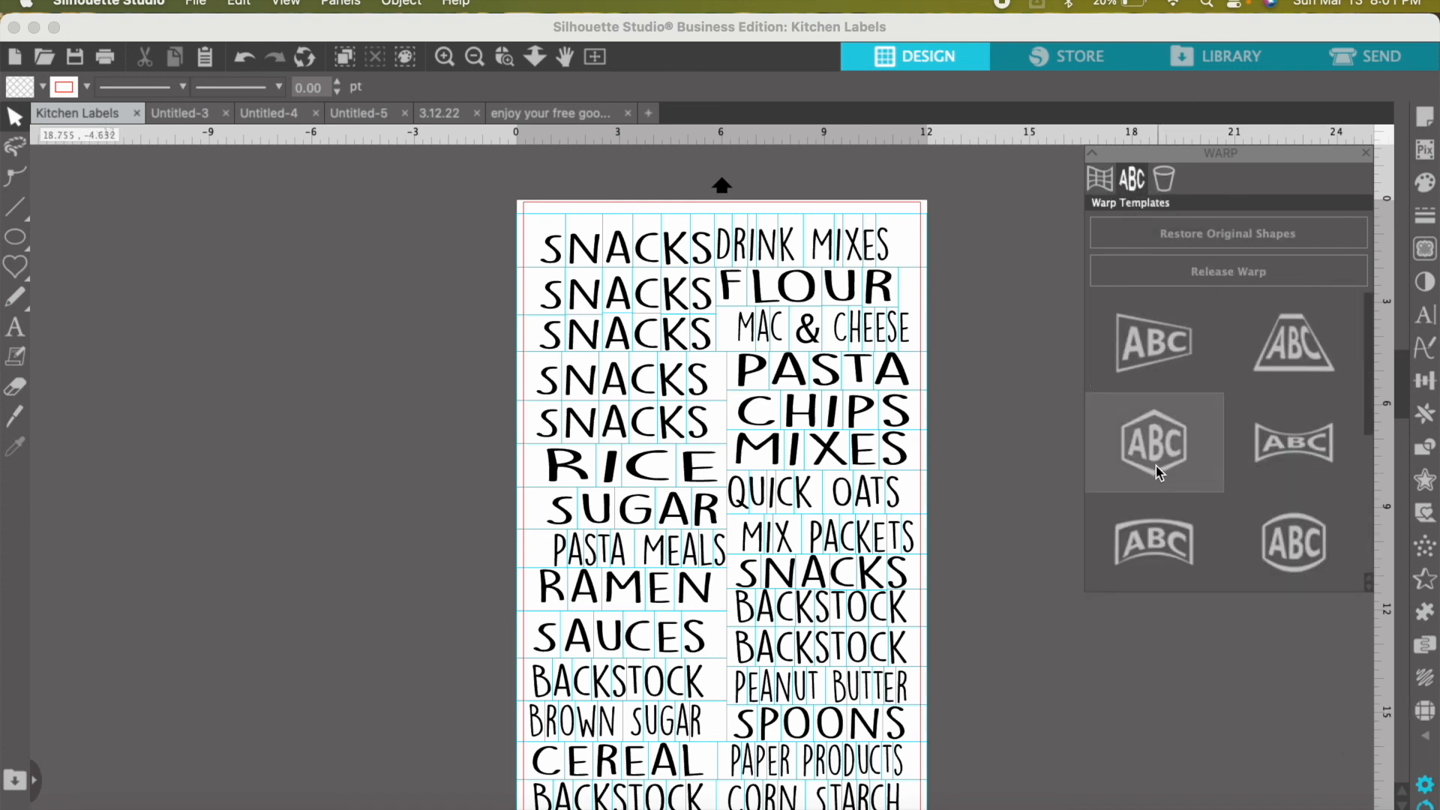
scroll(1159, 473, up, 5)
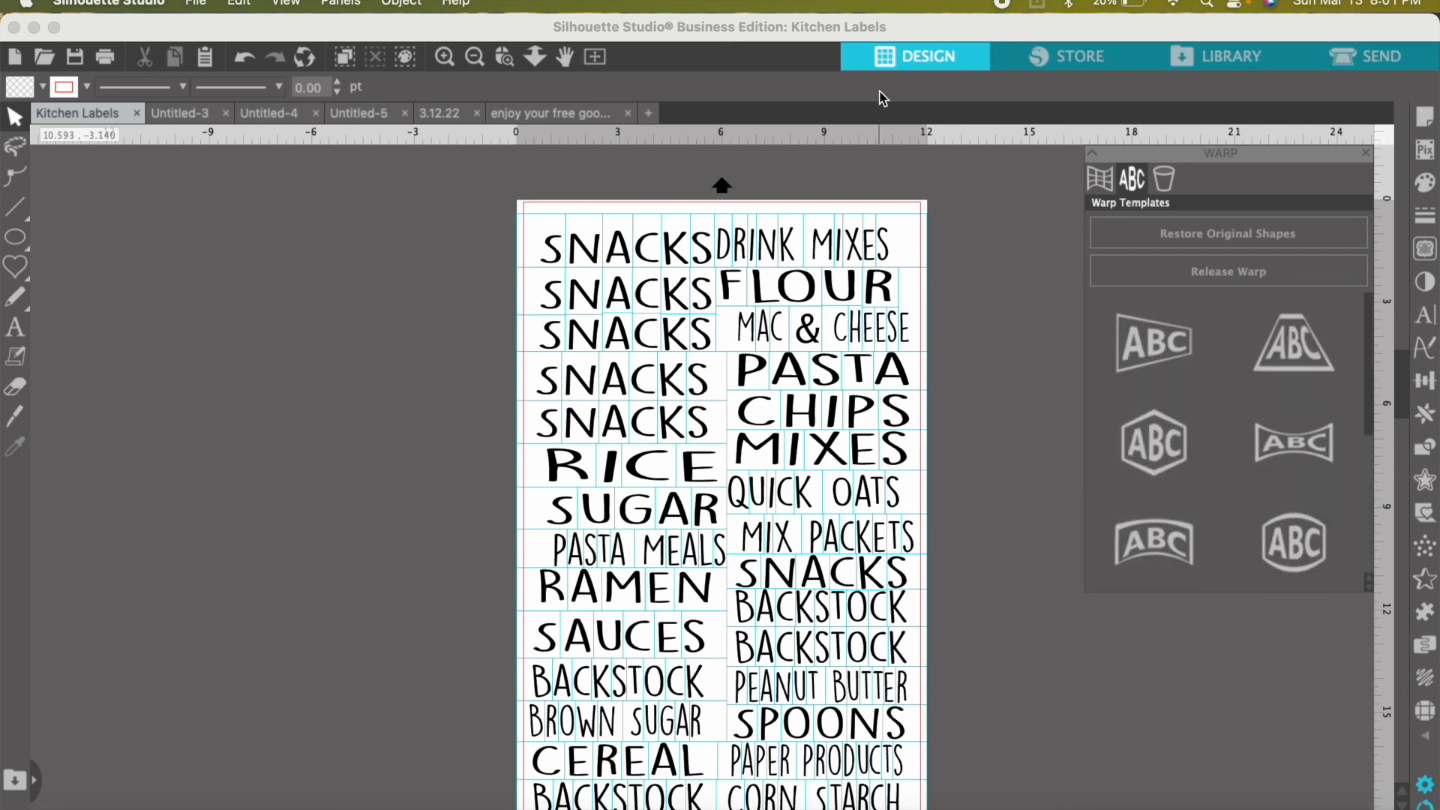
- Apply the arched warp template to the inner letters of the name in the "enjoy your free goodies" document
click(523, 111)
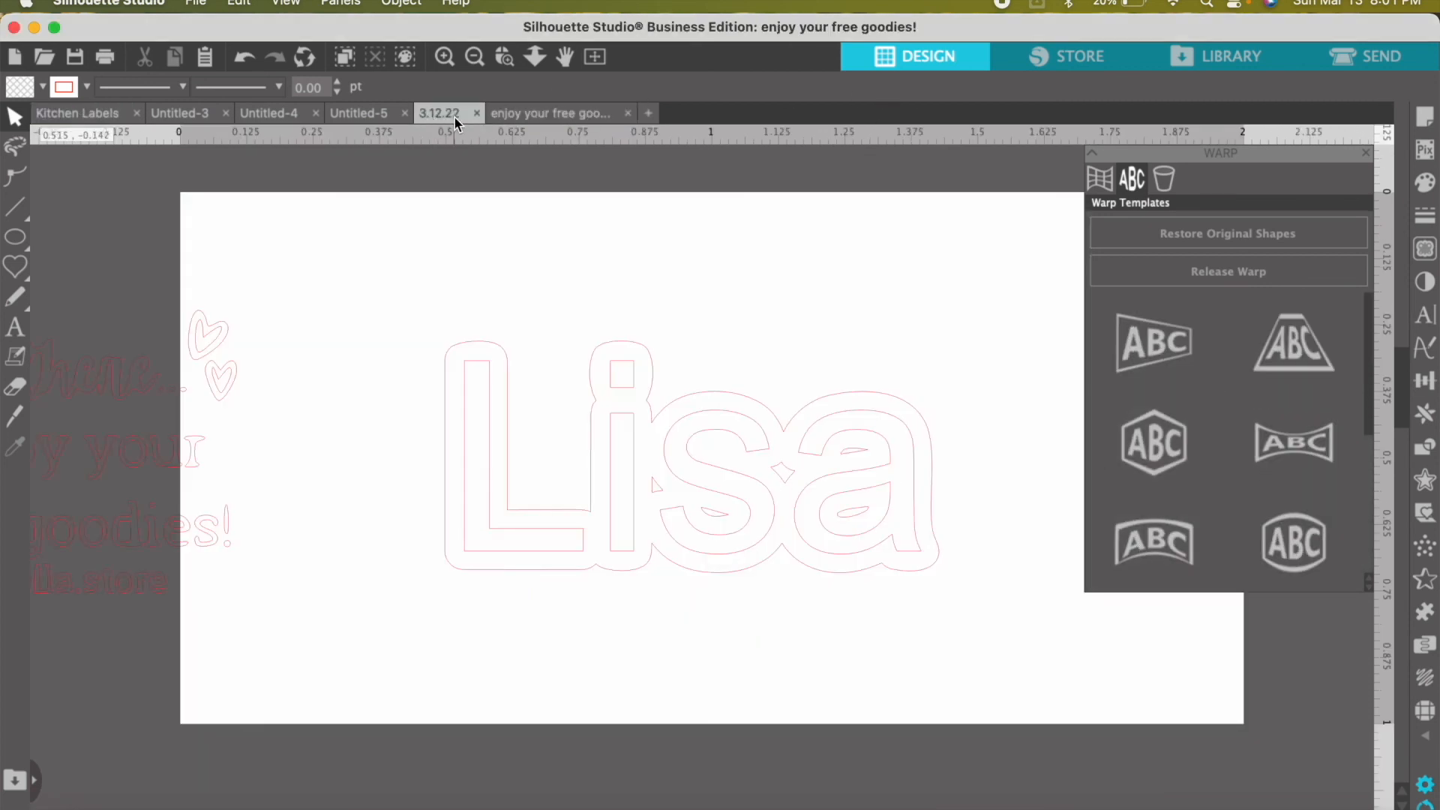
click(453, 114)
click(591, 112)
click(711, 466)
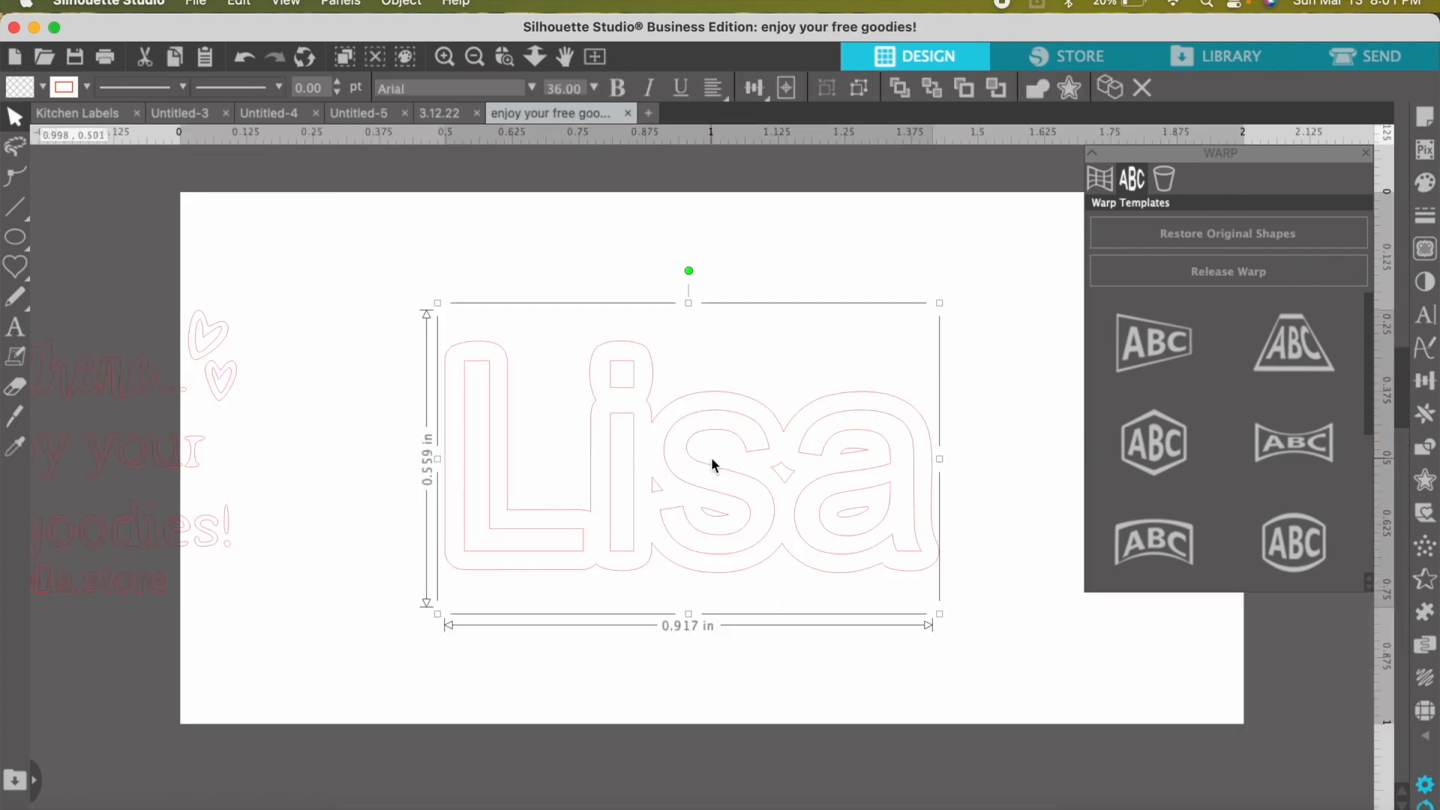
click(1169, 546)
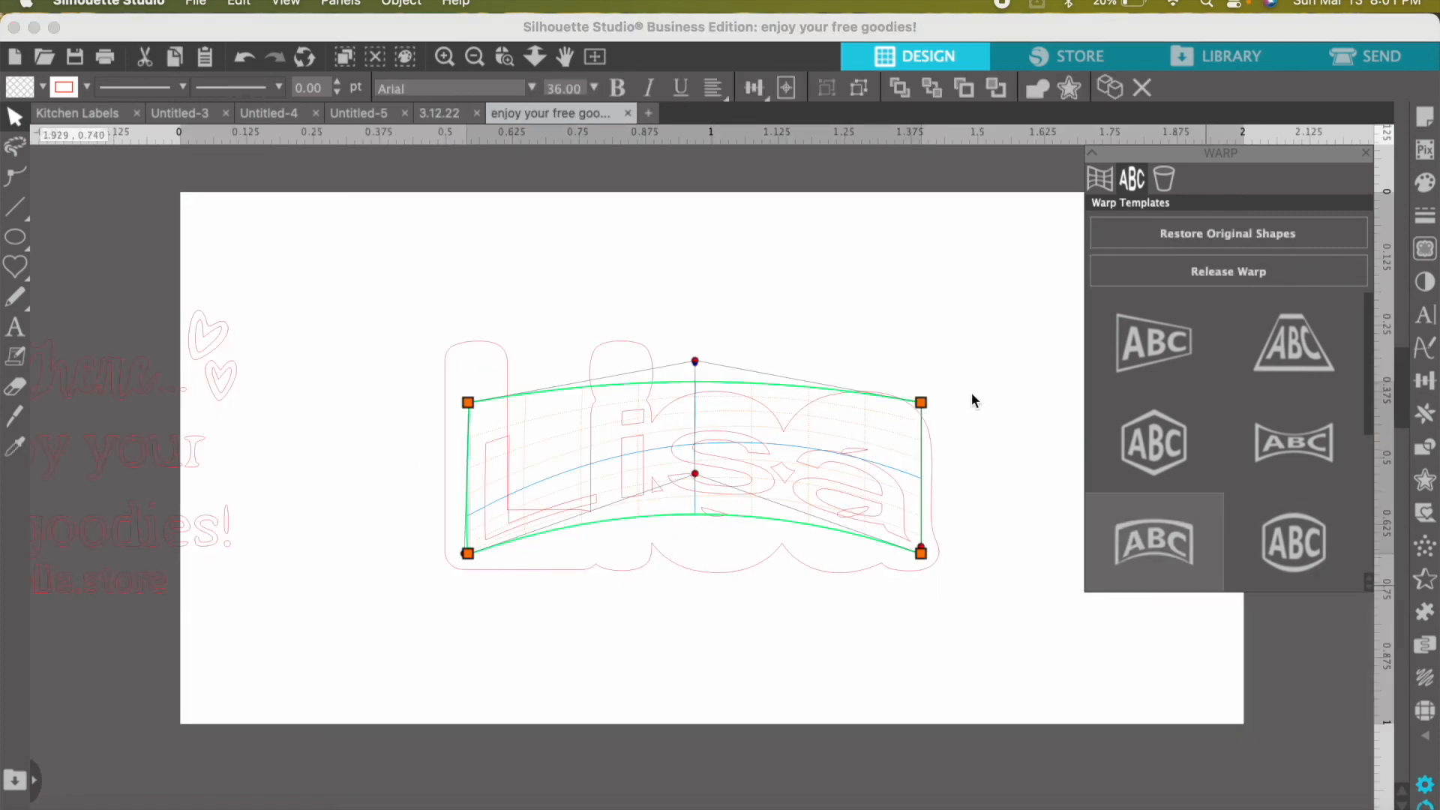
drag(695, 473, 700, 513)
click(775, 652)
- Apply the same arched warp template to the offset outline around the name
click(700, 573)
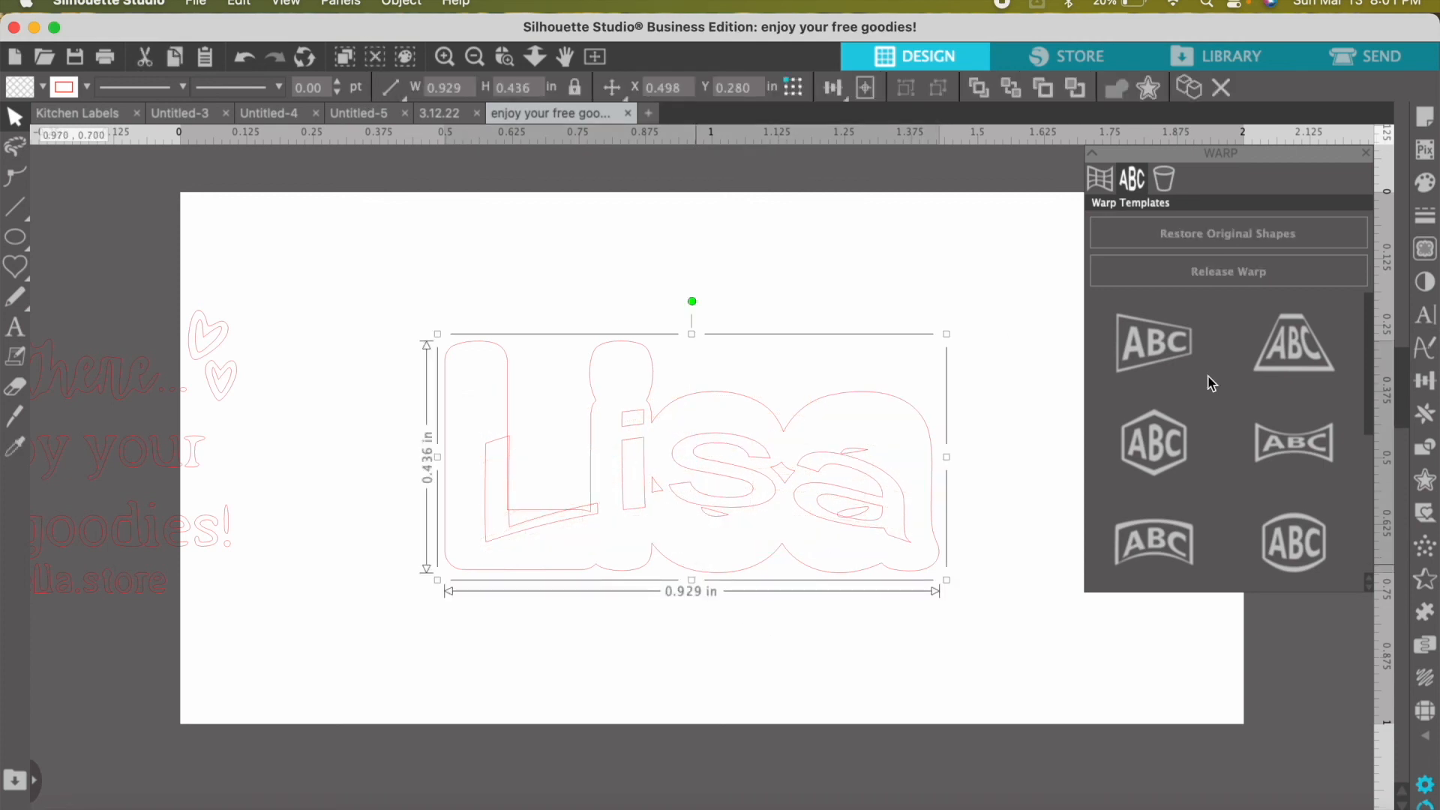
click(1175, 559)
click(723, 673)
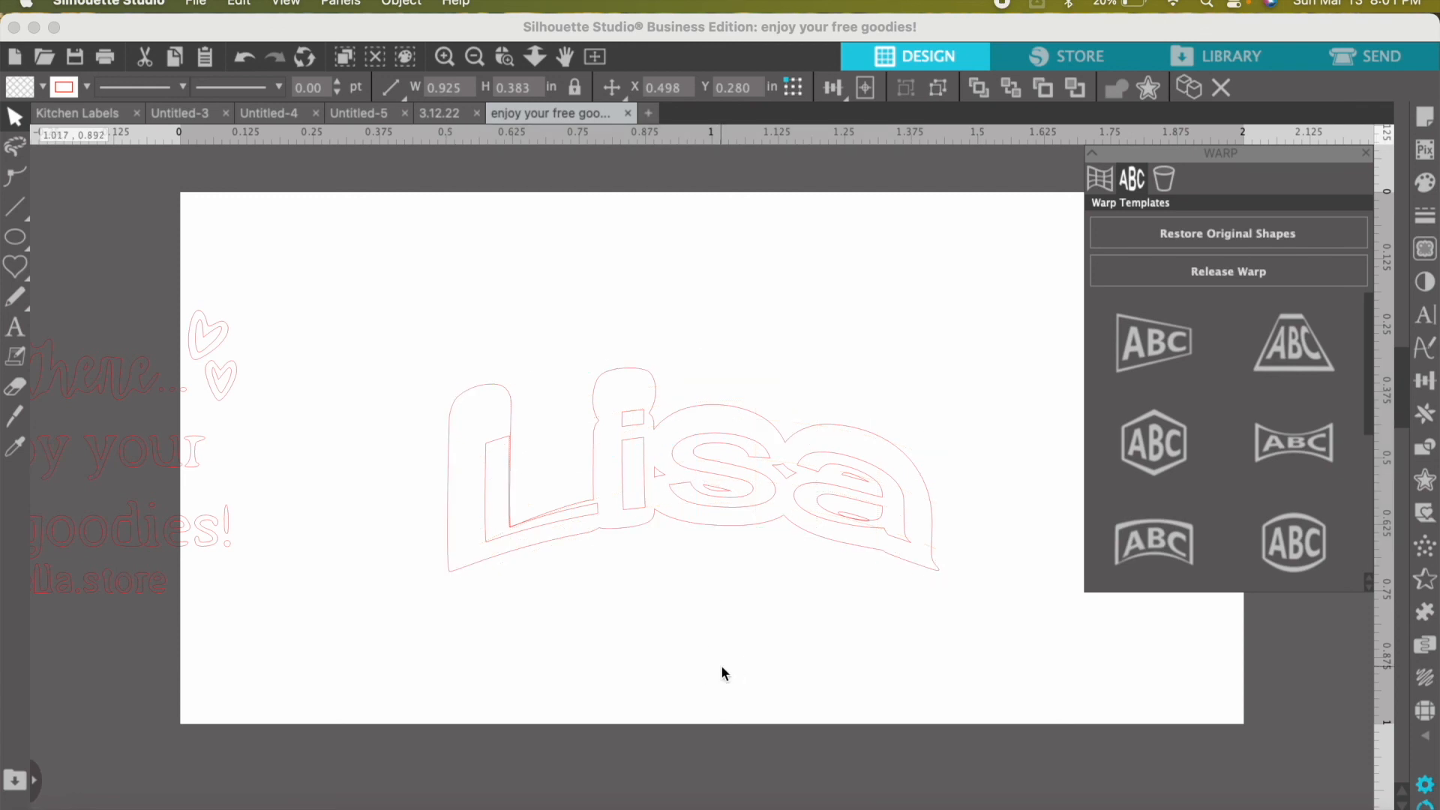
- Flatten the upper curve of the offset outline's warp and pull its upper-left corner slightly inward
click(624, 367)
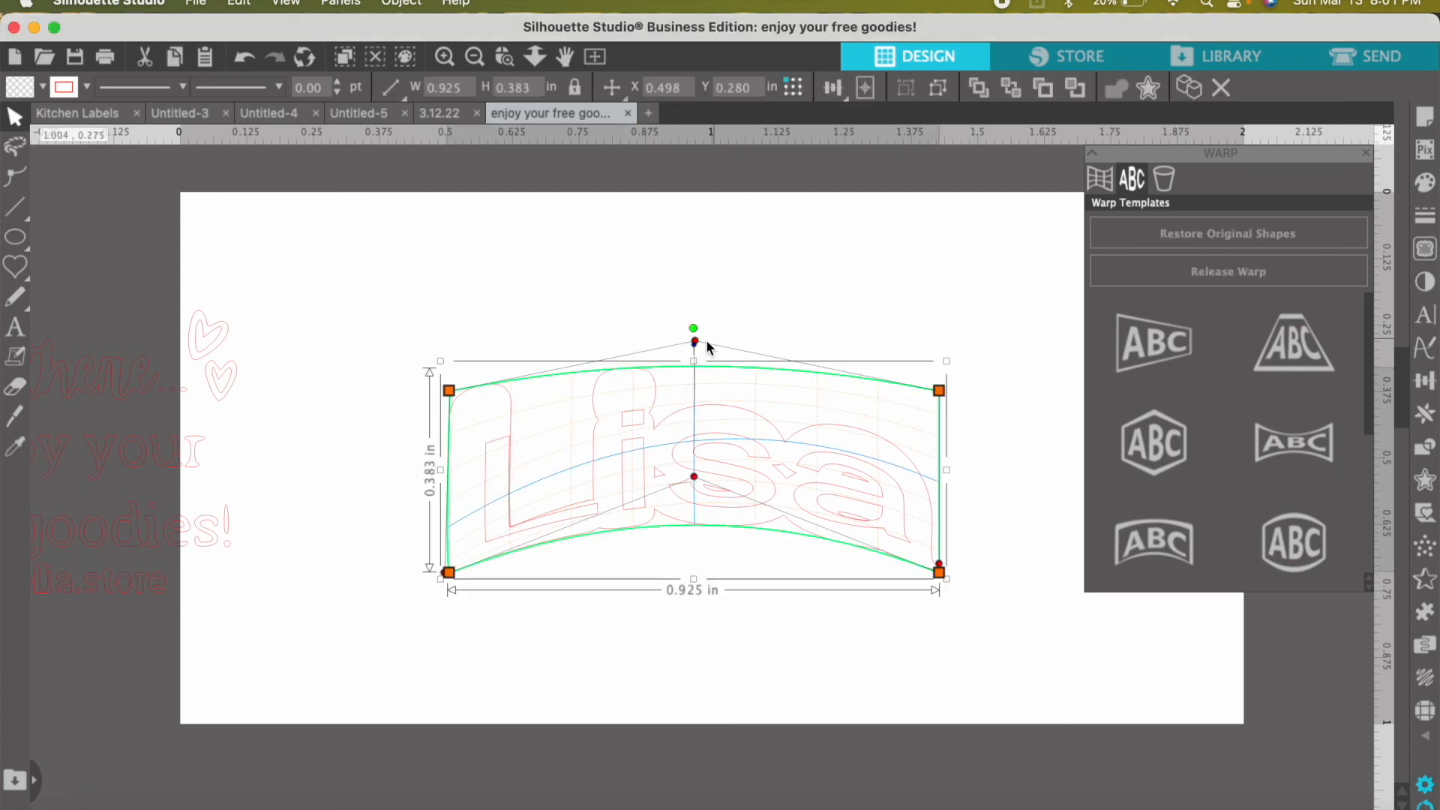
drag(694, 342, 722, 403)
mouse_move(449, 391)
mouse_down()
mouse_move(505, 436)
mouse_move(477, 429)
mouse_move(463, 392)
mouse_up()
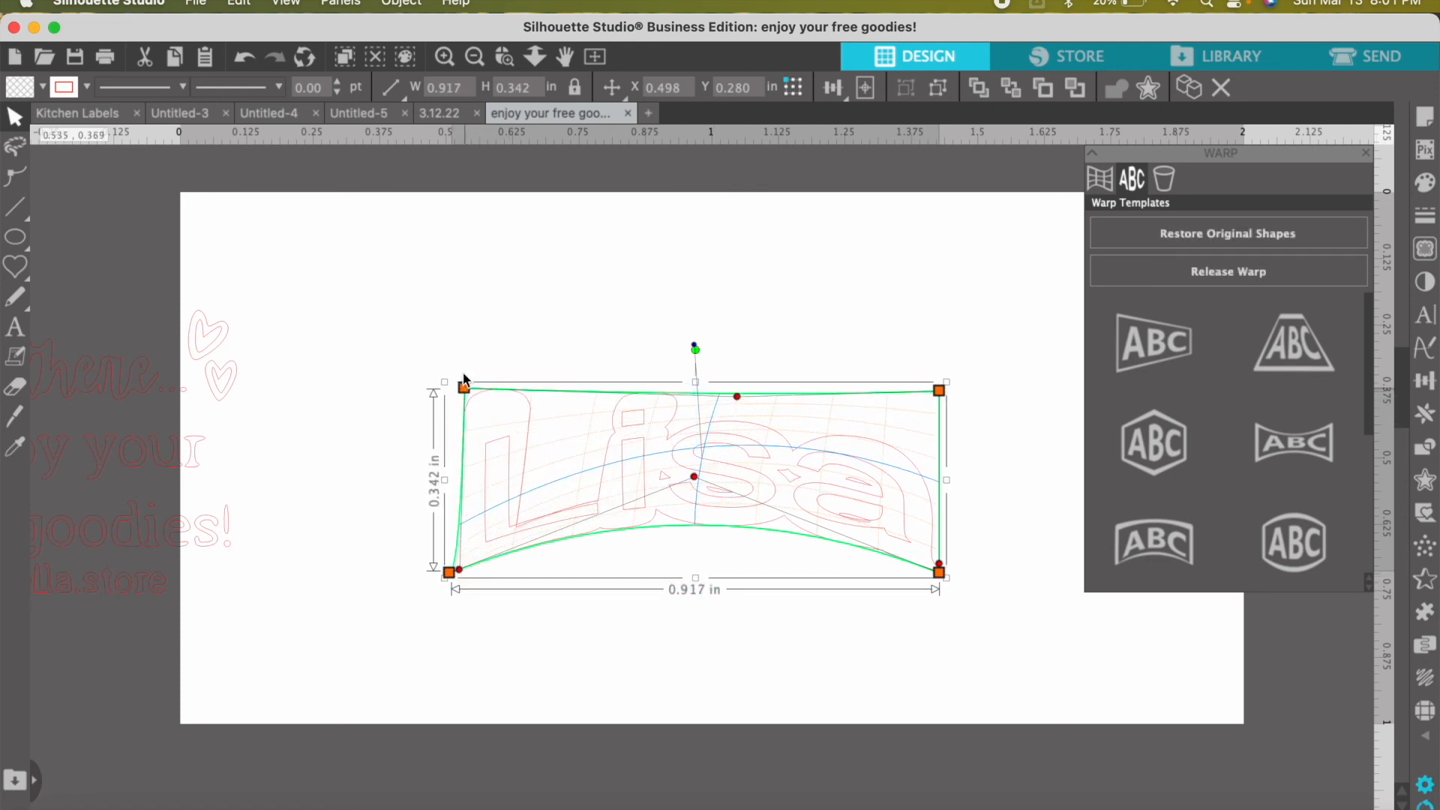
click(495, 700)
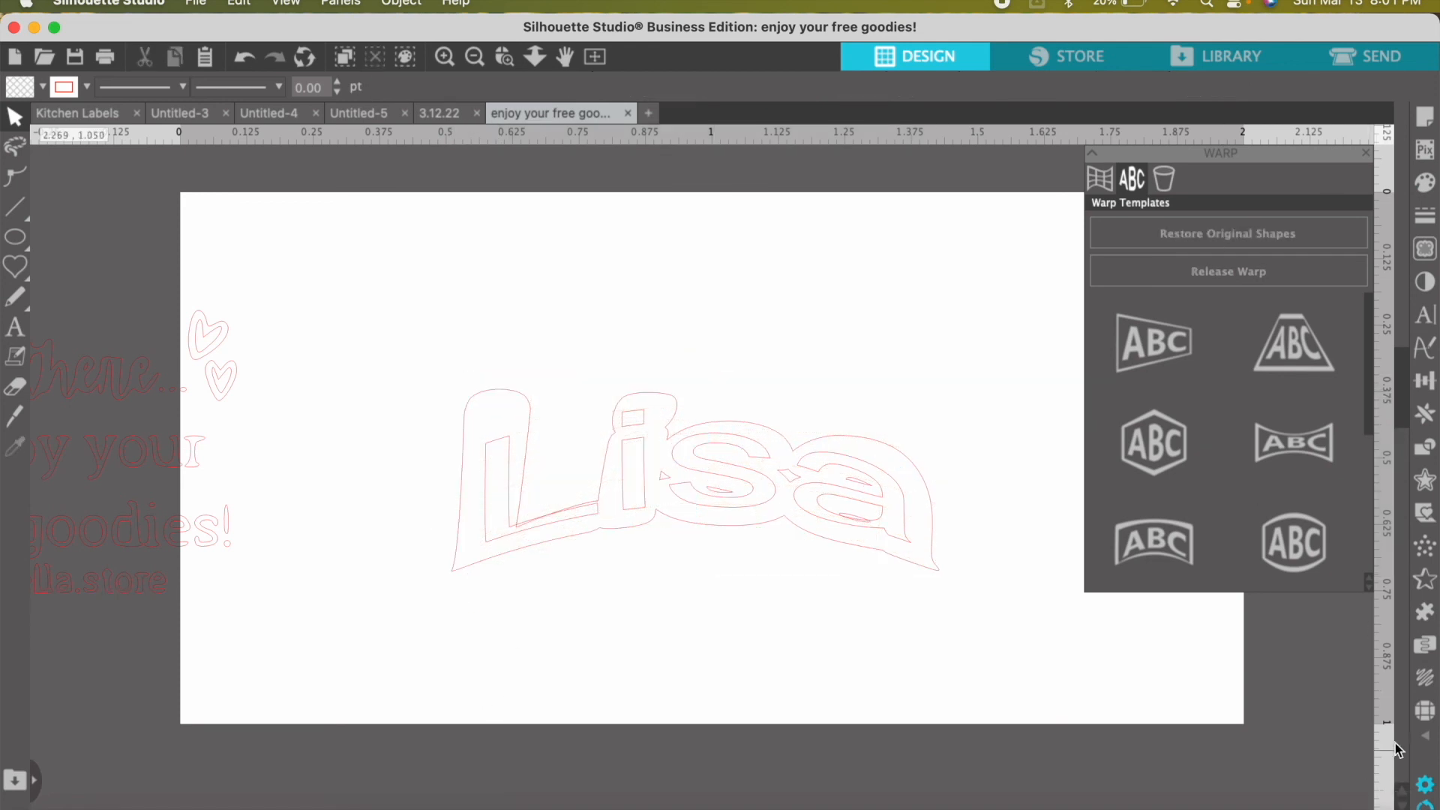
- Open the Layers panel, go through the polygons listed under Layer 1 and close the panel
click(1424, 739)
click(1288, 723)
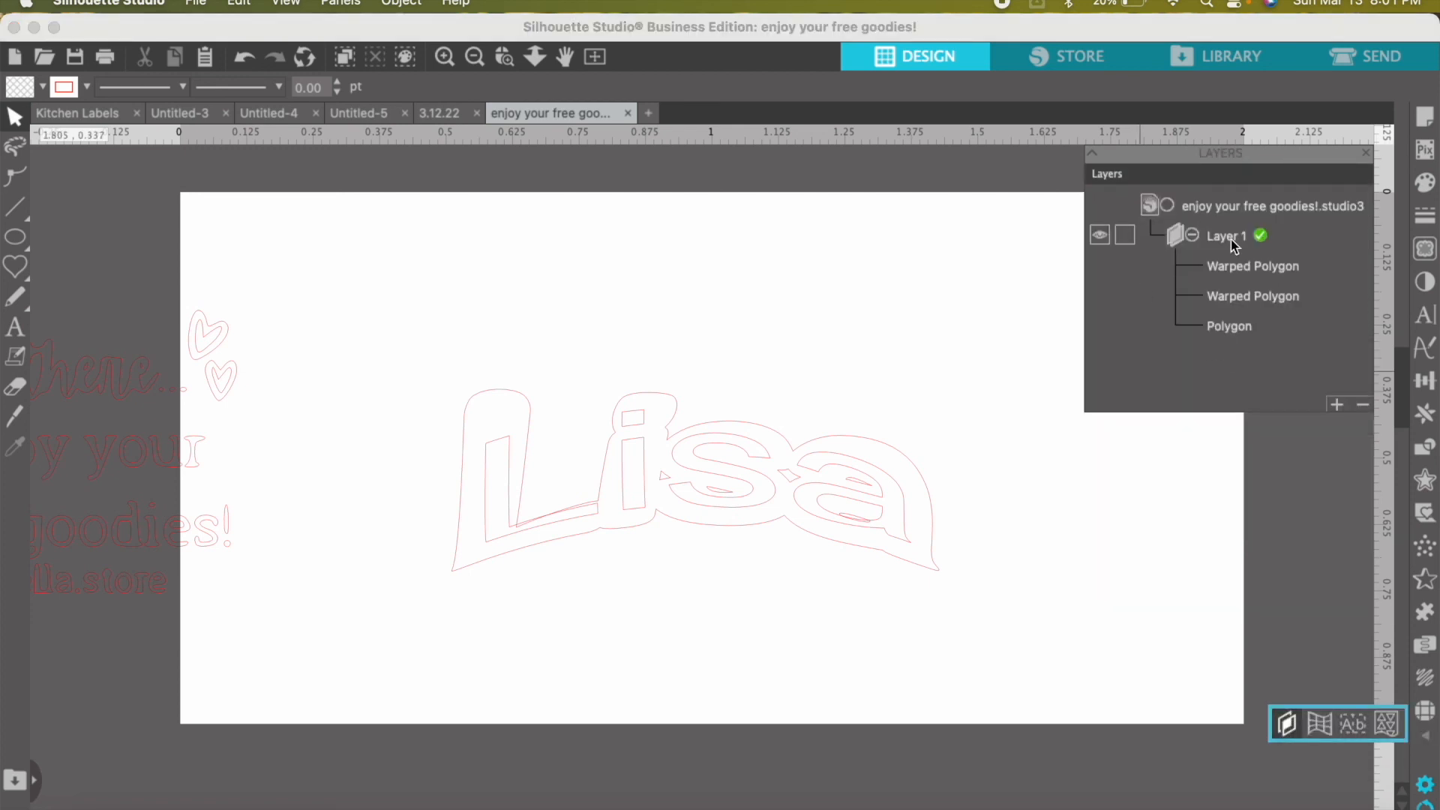
click(1245, 296)
click(1230, 327)
click(1231, 294)
click(1222, 234)
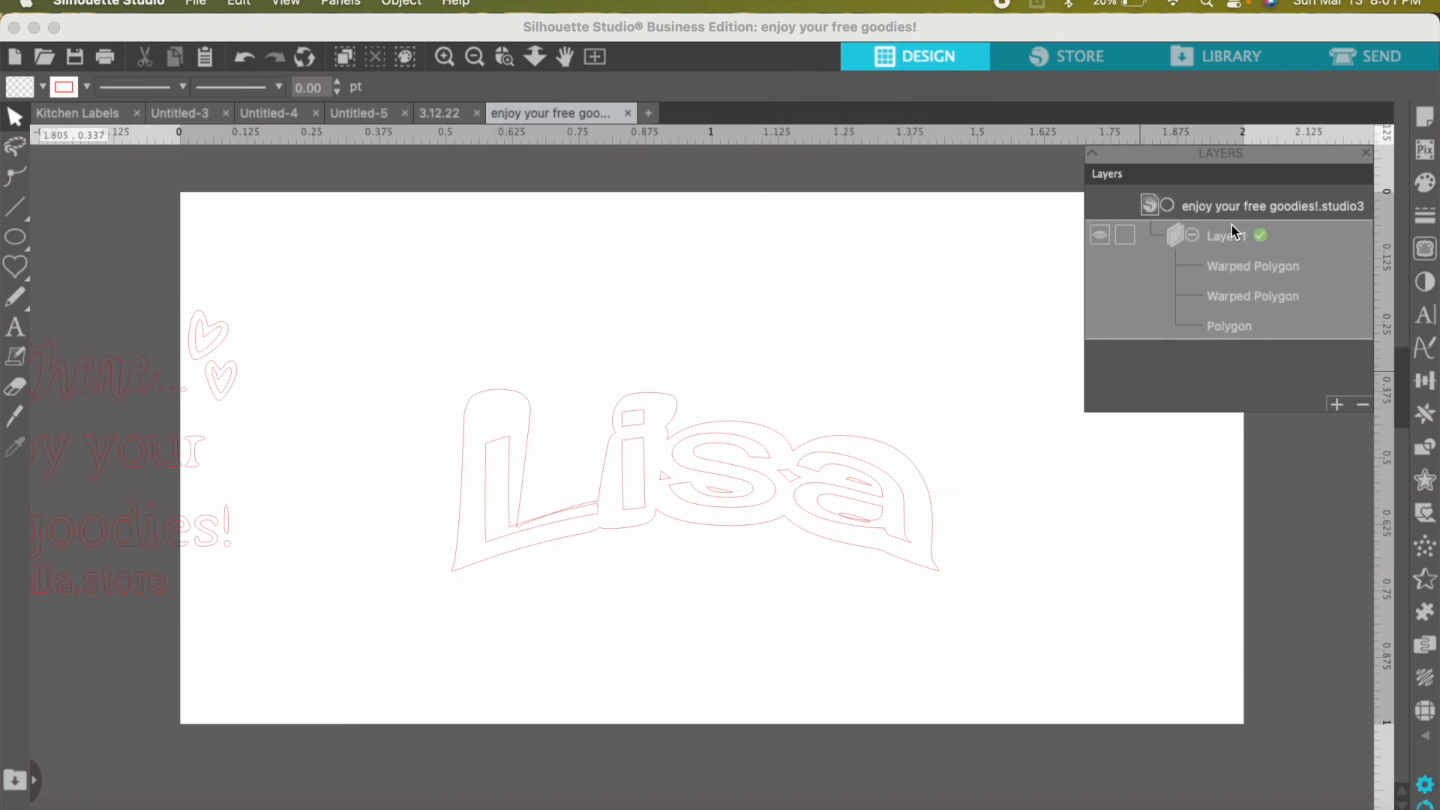
click(1365, 153)
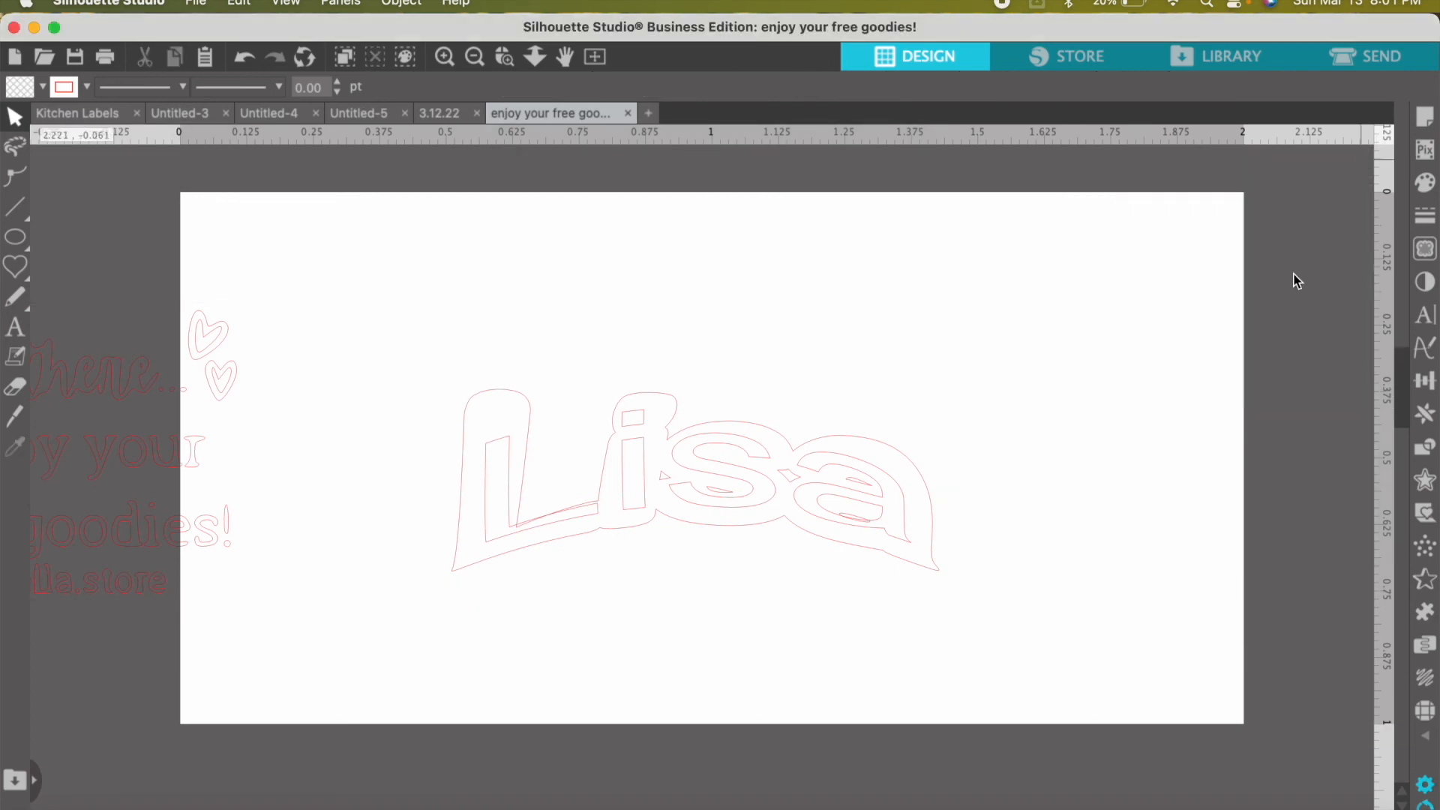
- Open the Preferences, review the Display and Defaults settings and leave the dialog
click(1425, 784)
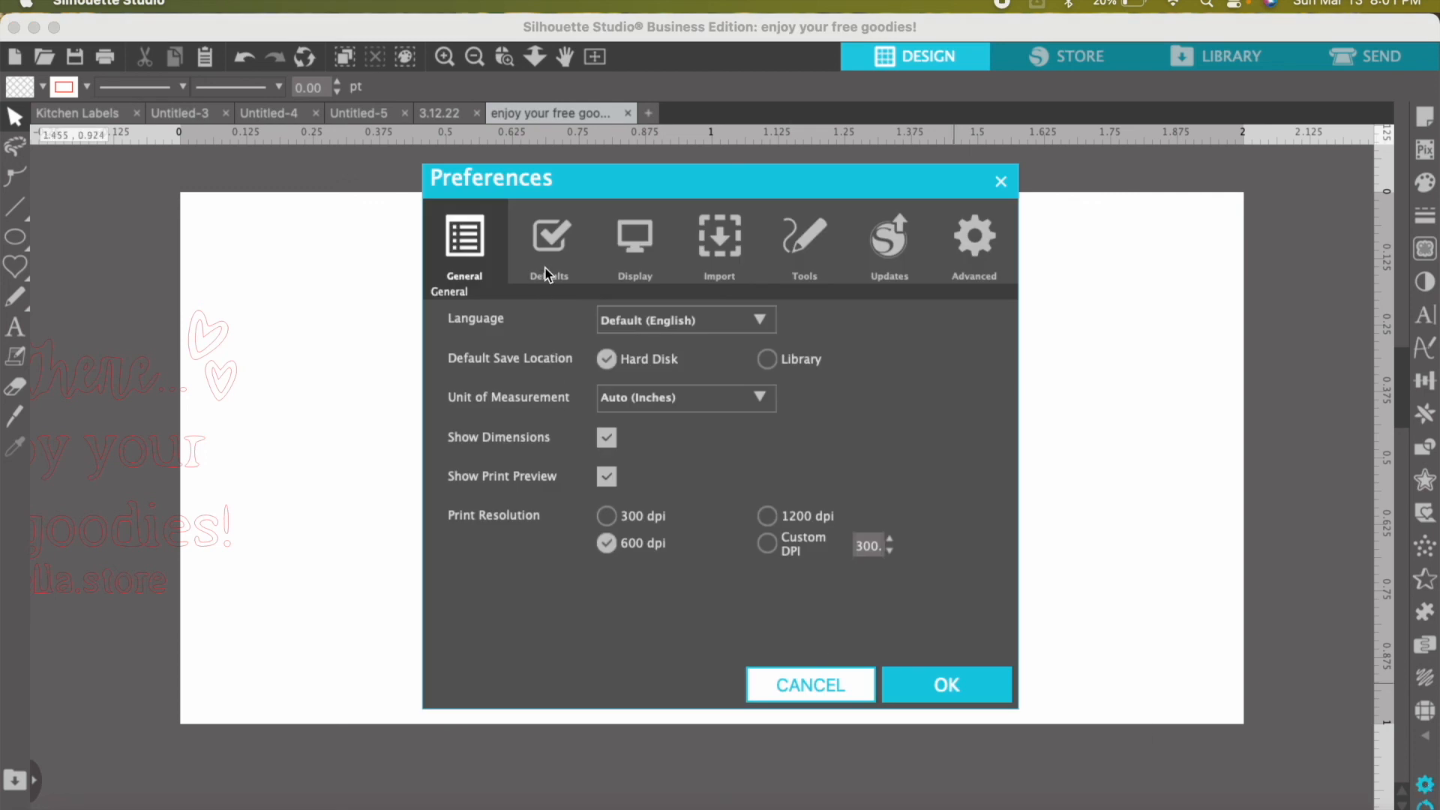
click(721, 259)
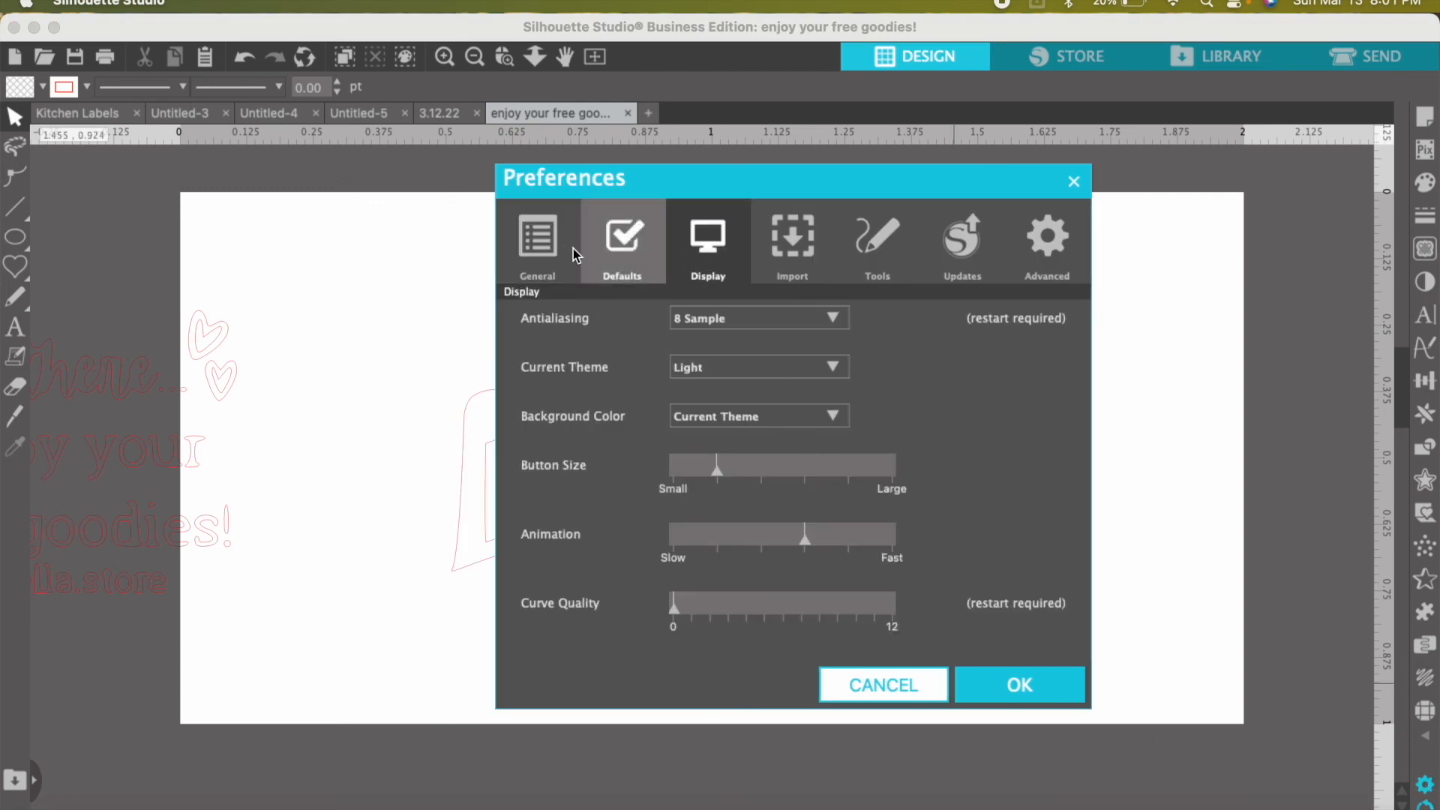
click(620, 255)
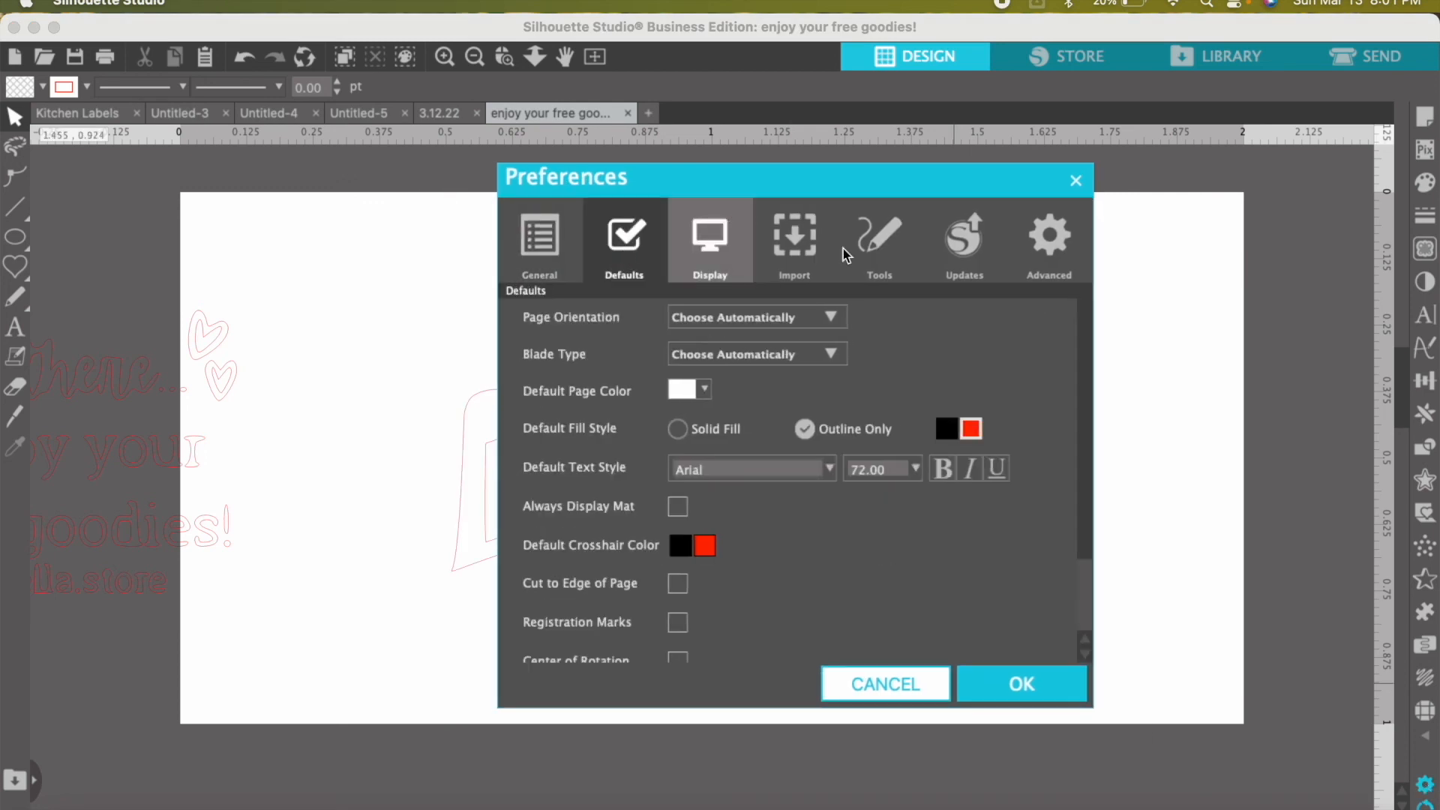
click(707, 240)
click(1333, 561)
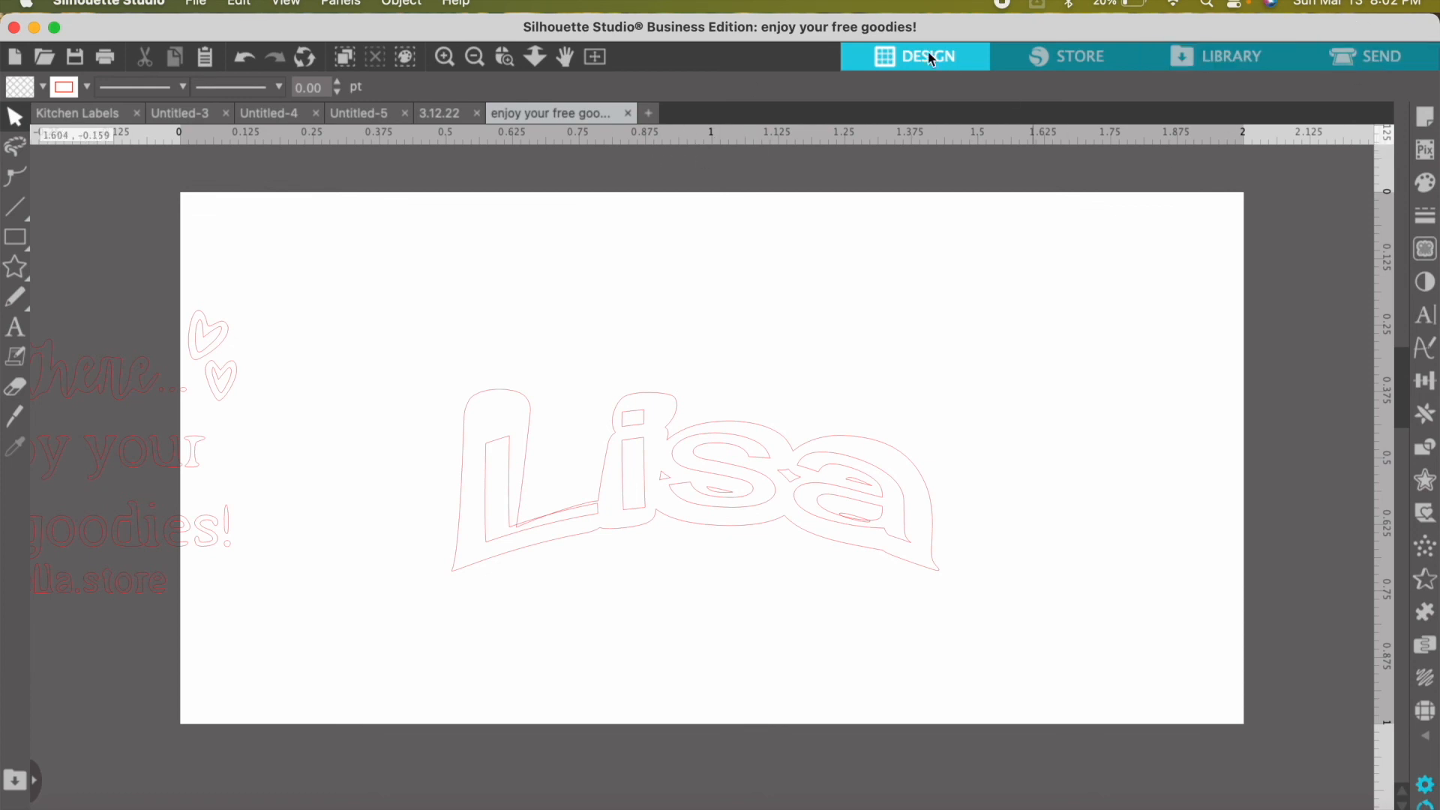
- Visit the Silhouette Design Store website, close it and browse the design folders in the Library
click(1079, 65)
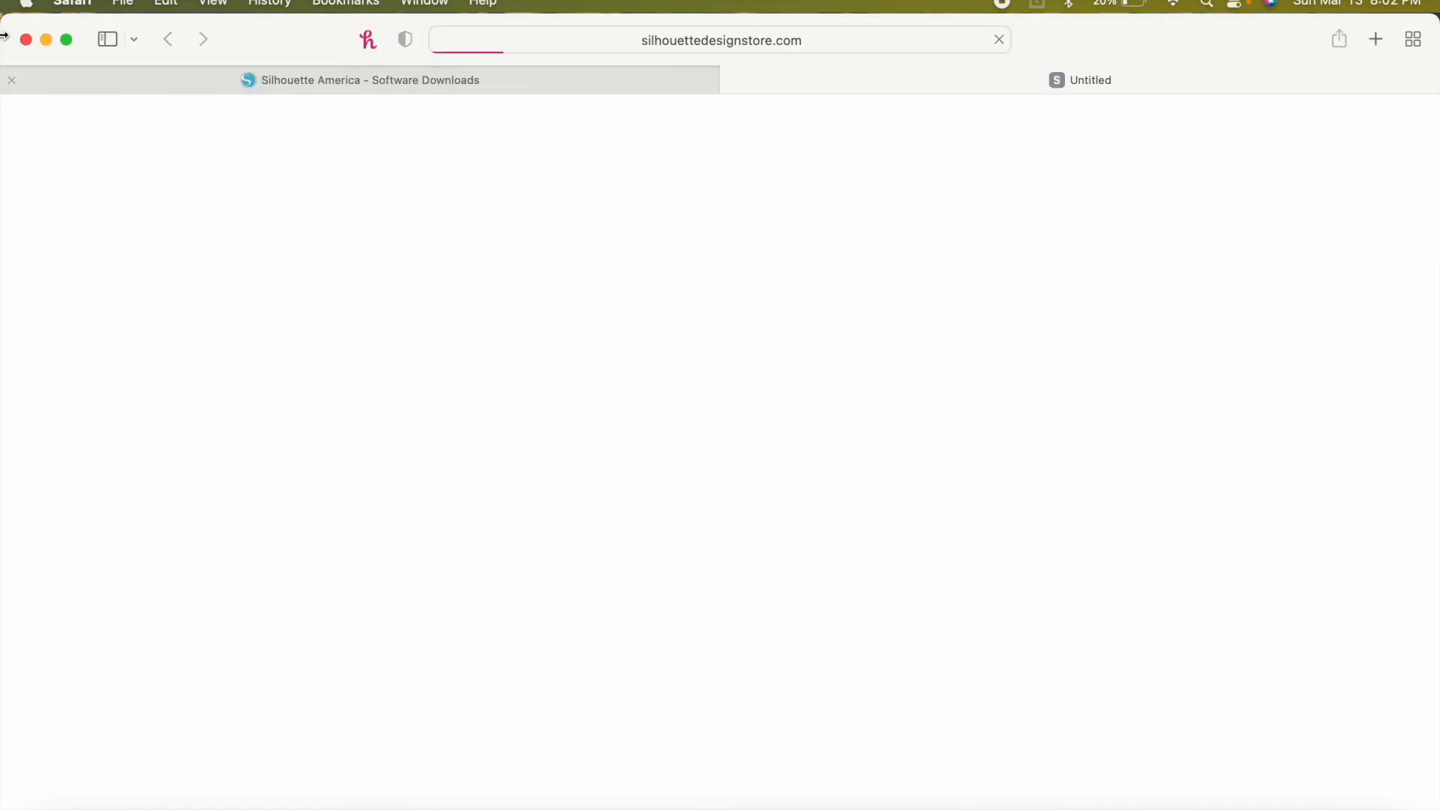
click(26, 40)
click(1212, 64)
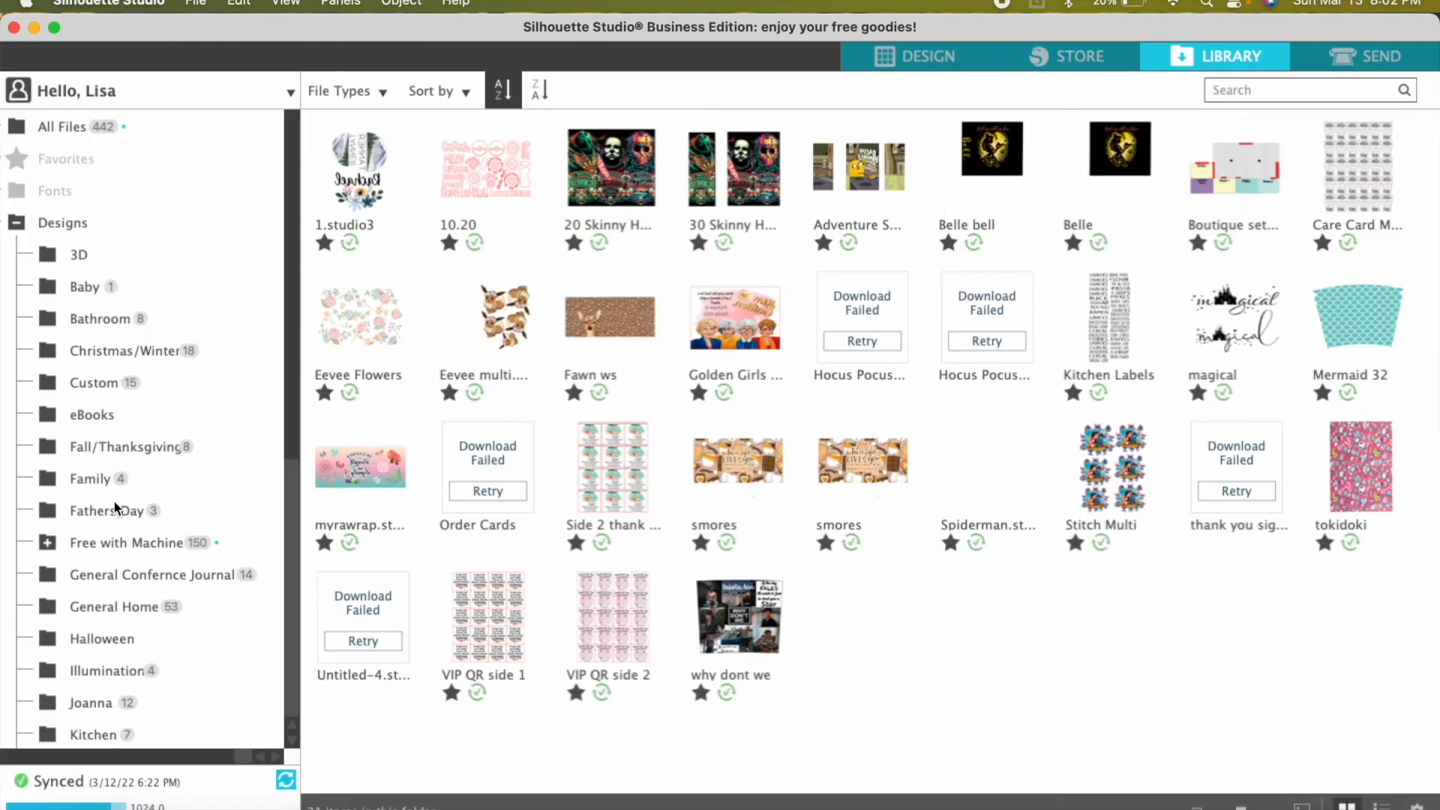
scroll(114, 519, down, 10)
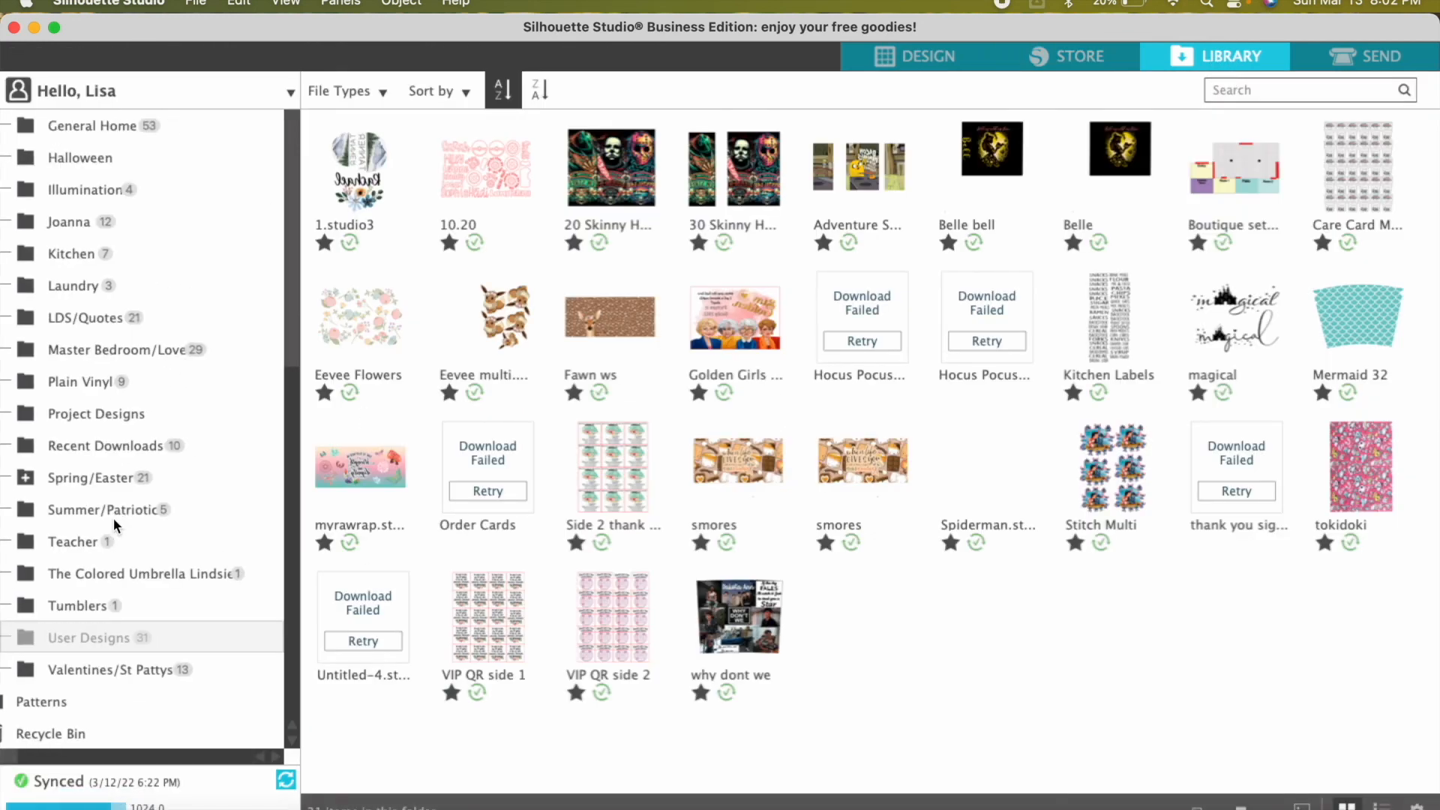
scroll(114, 519, up, 10)
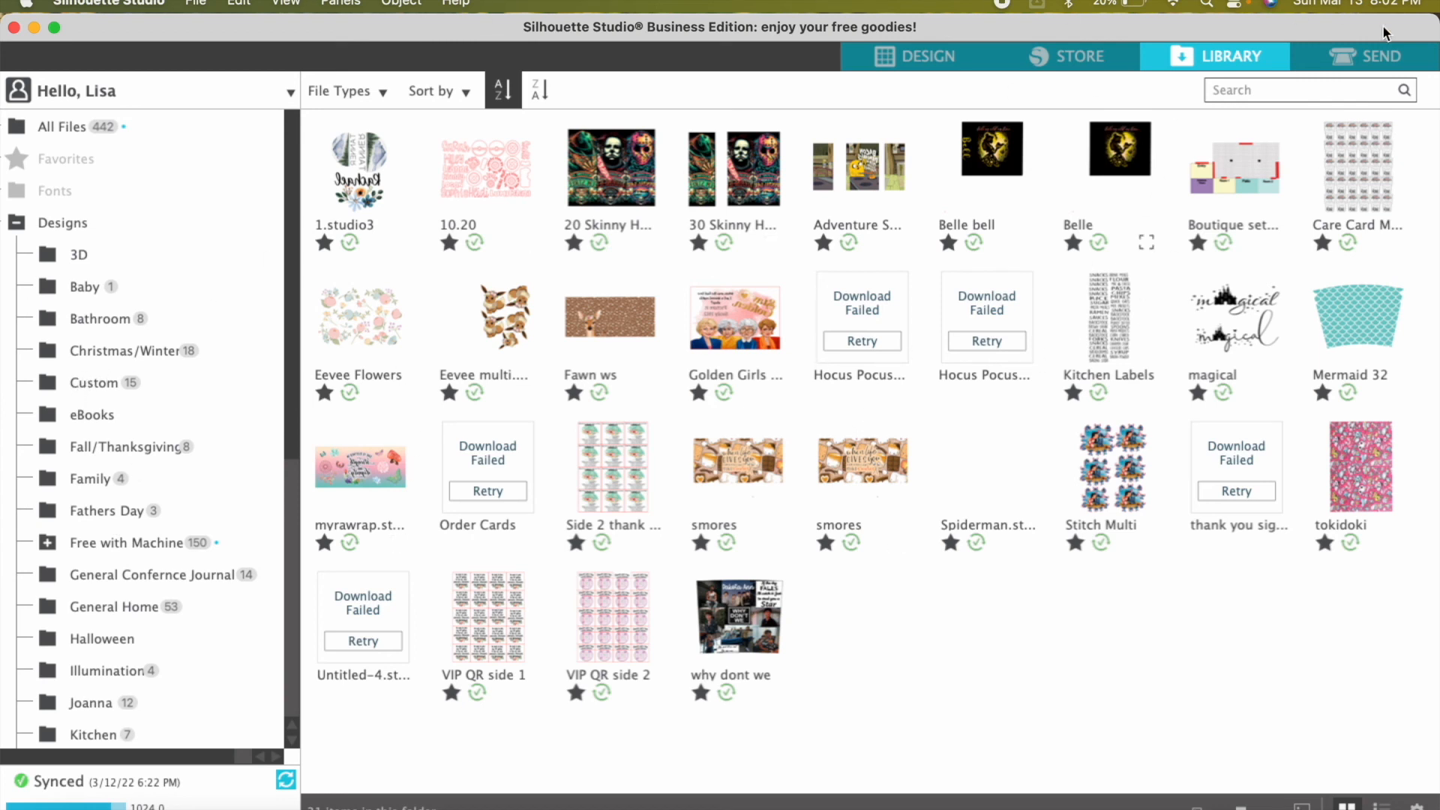
- View the Send page's cut and material settings for the warped name and return to the design page
click(1373, 70)
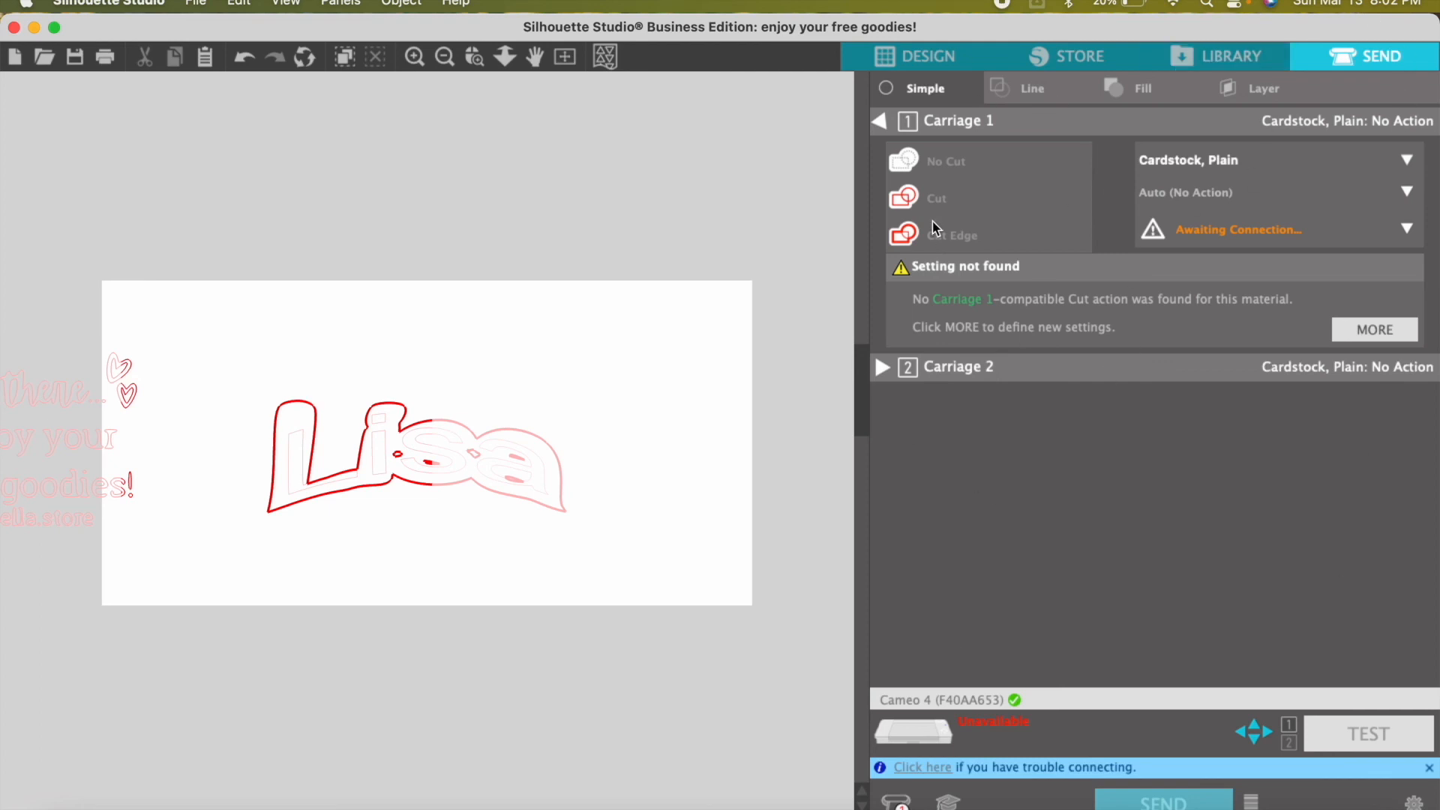
click(900, 60)
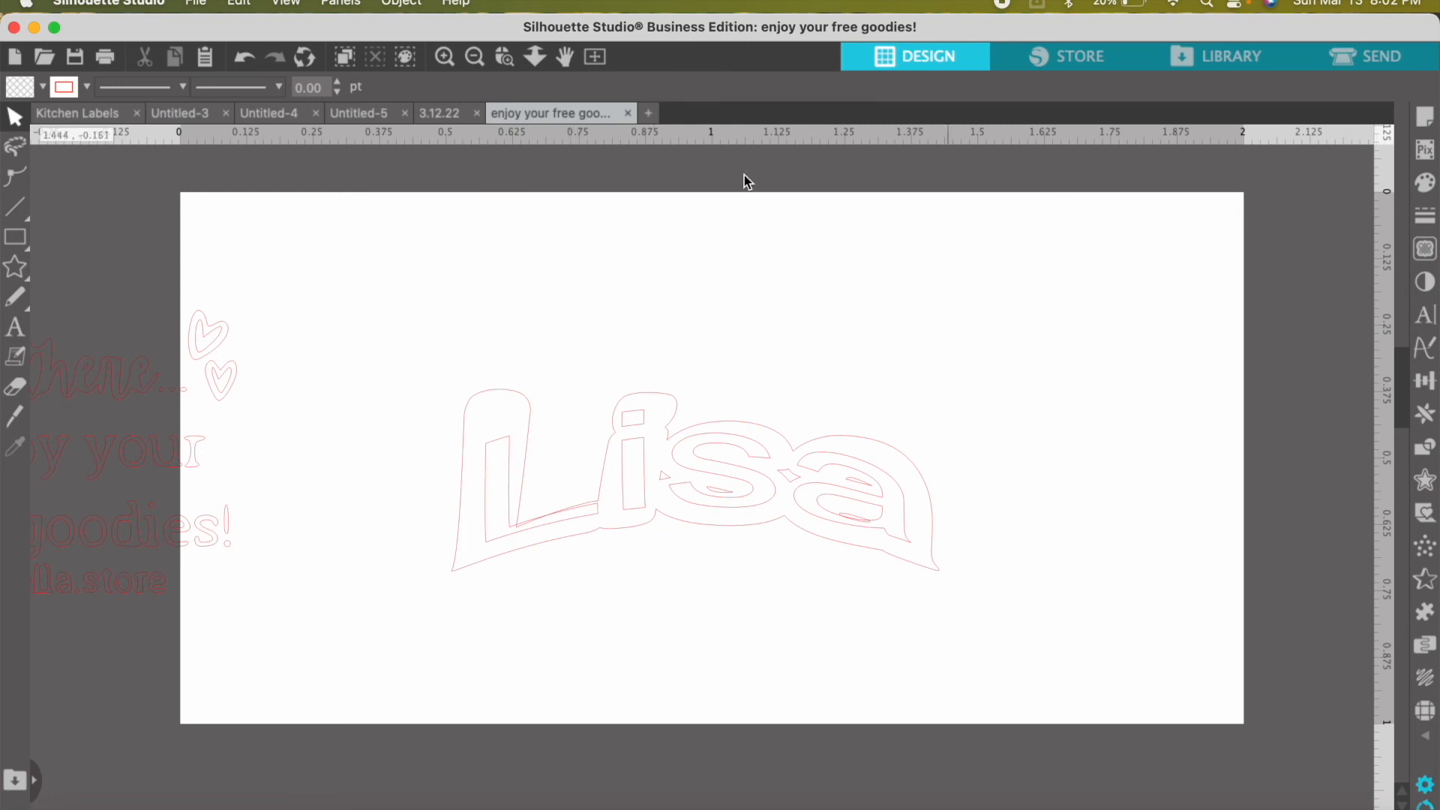
click(415, 5)
click(648, 2)
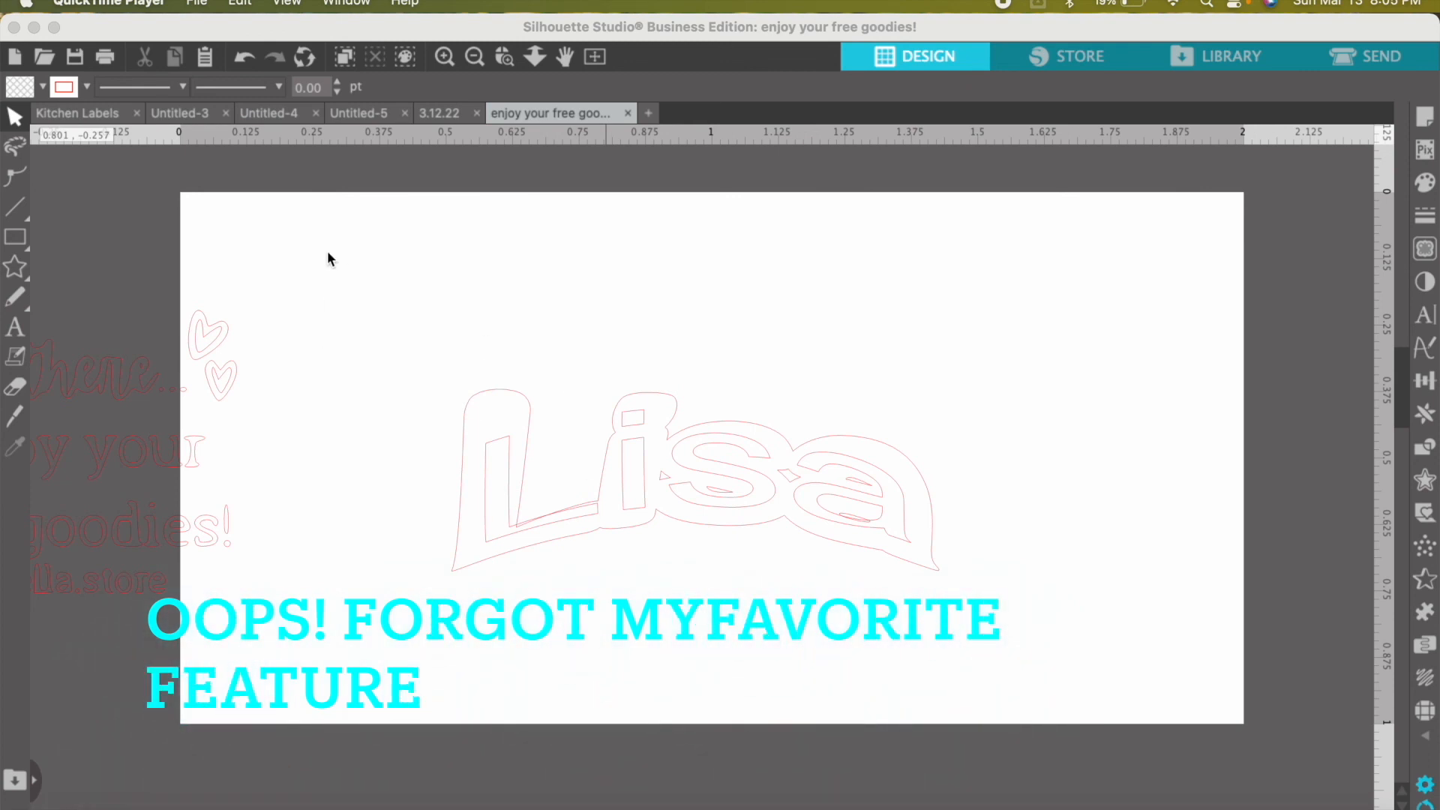
click(198, 4)
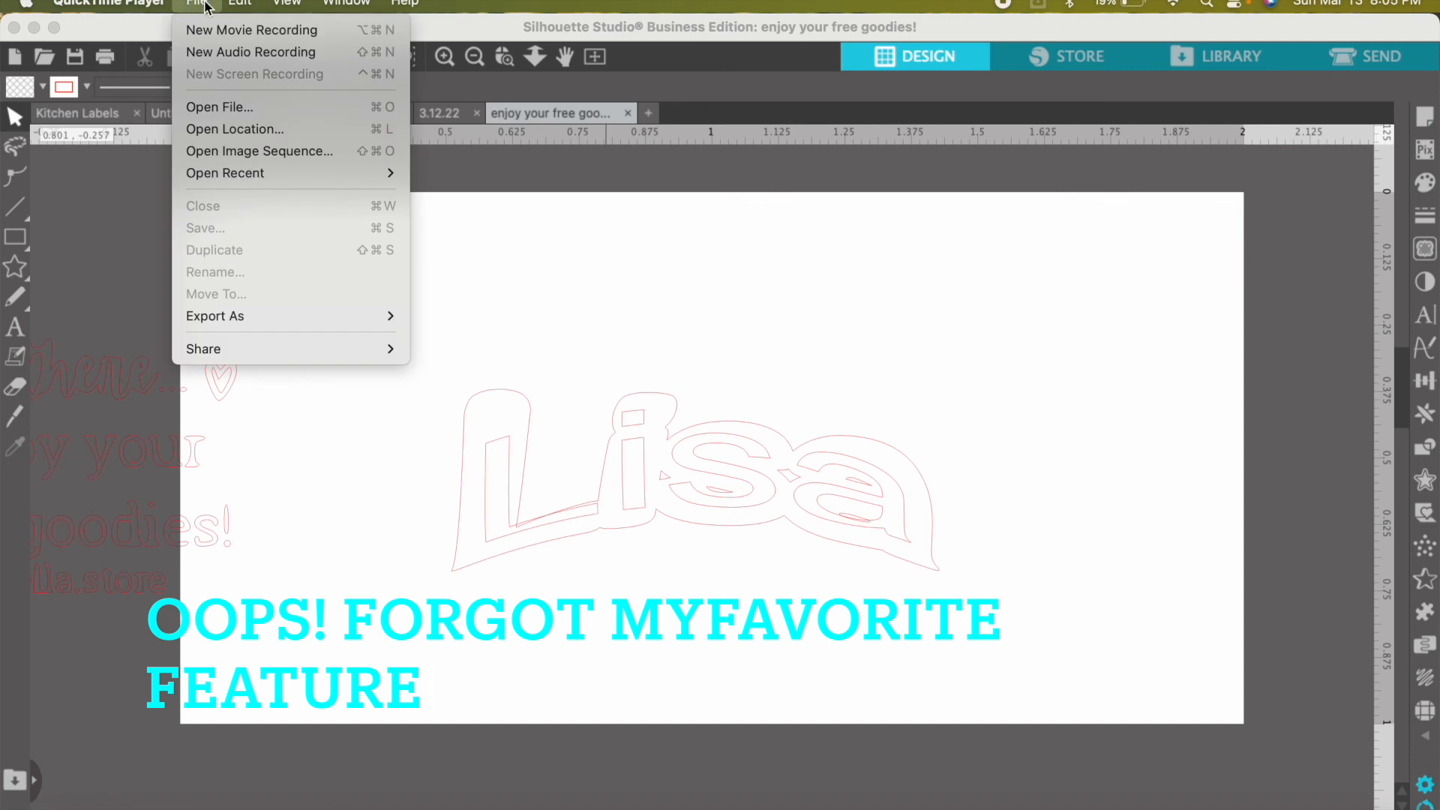
click(132, 273)
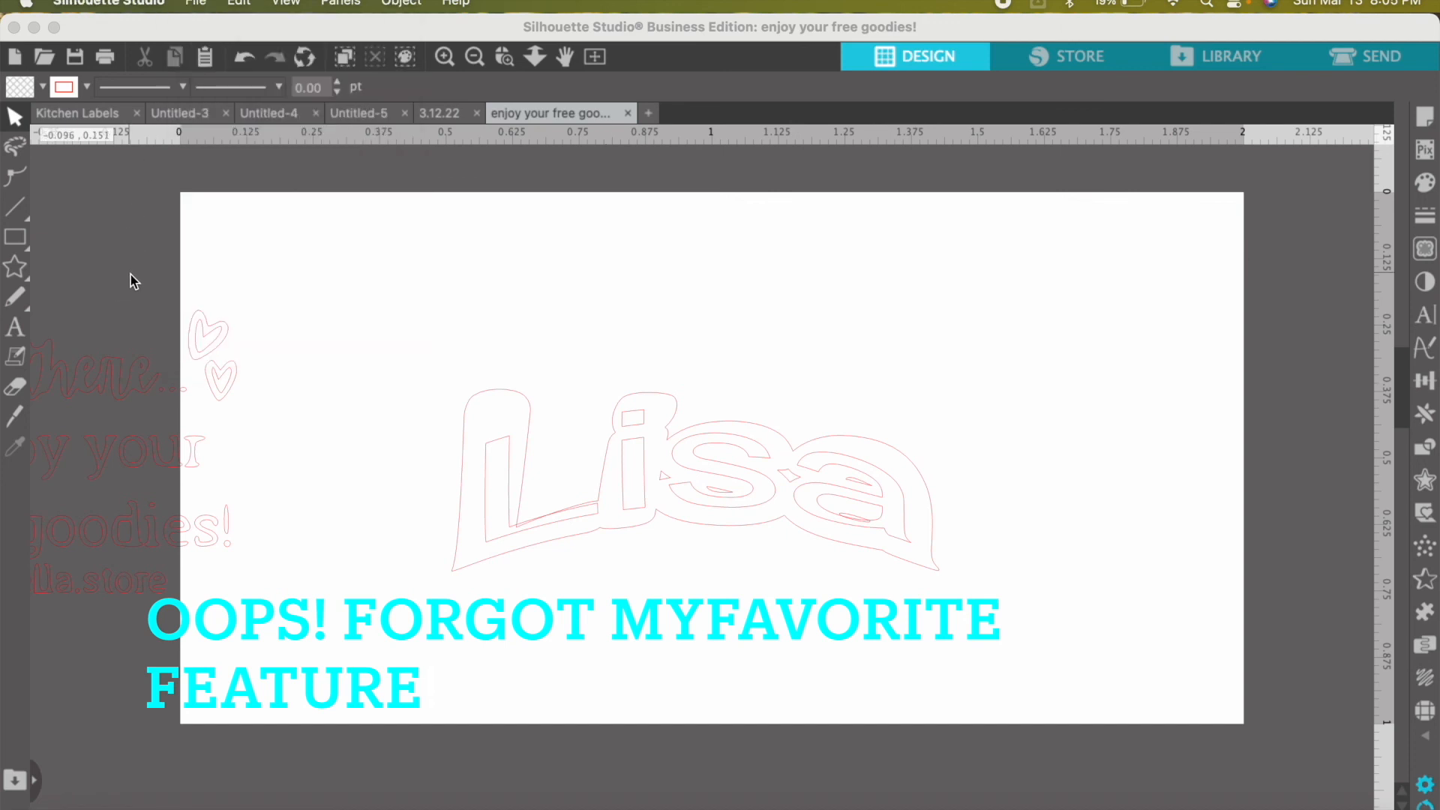
- Browse the list of recovered documents and open the auto-saved 3.studio3
click(197, 5)
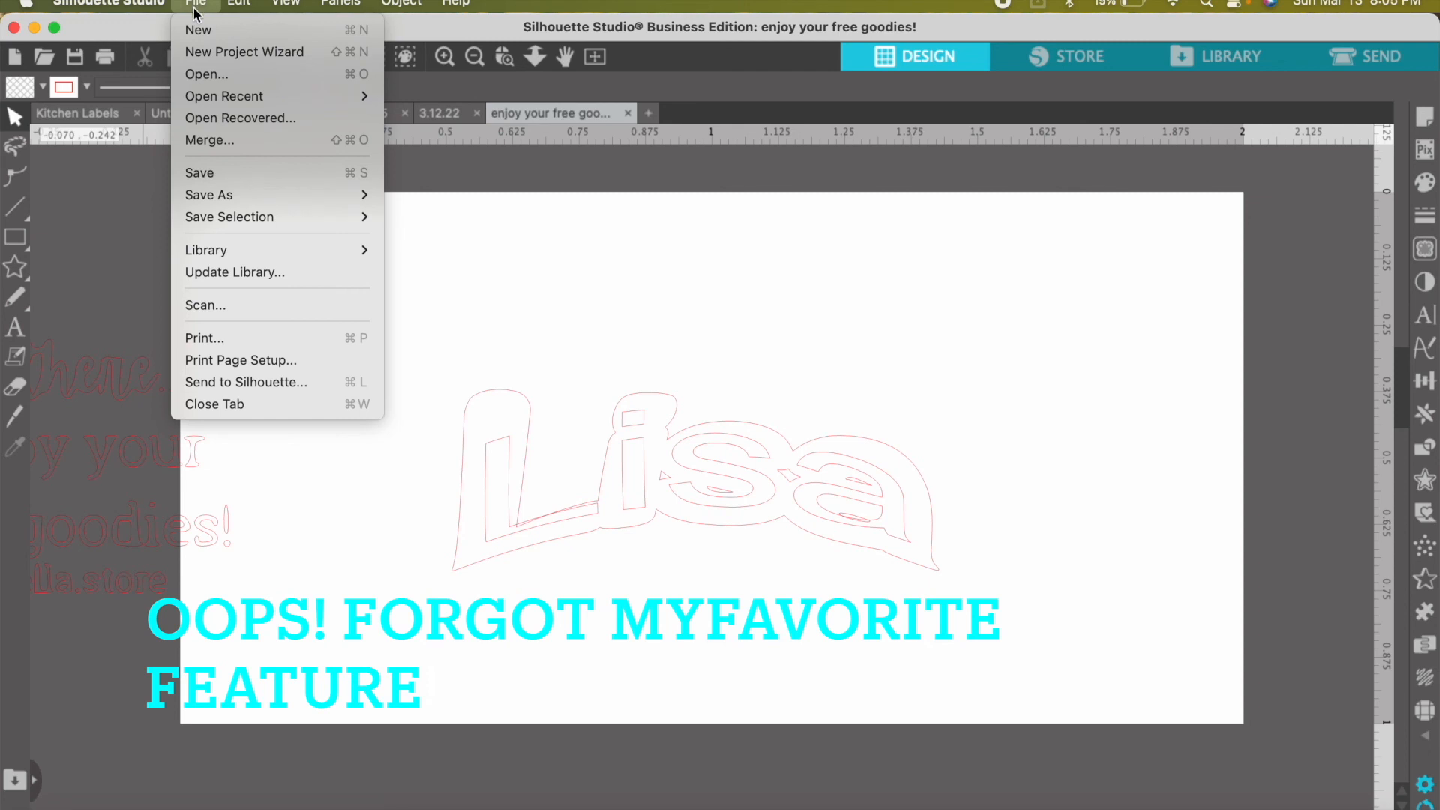
click(261, 117)
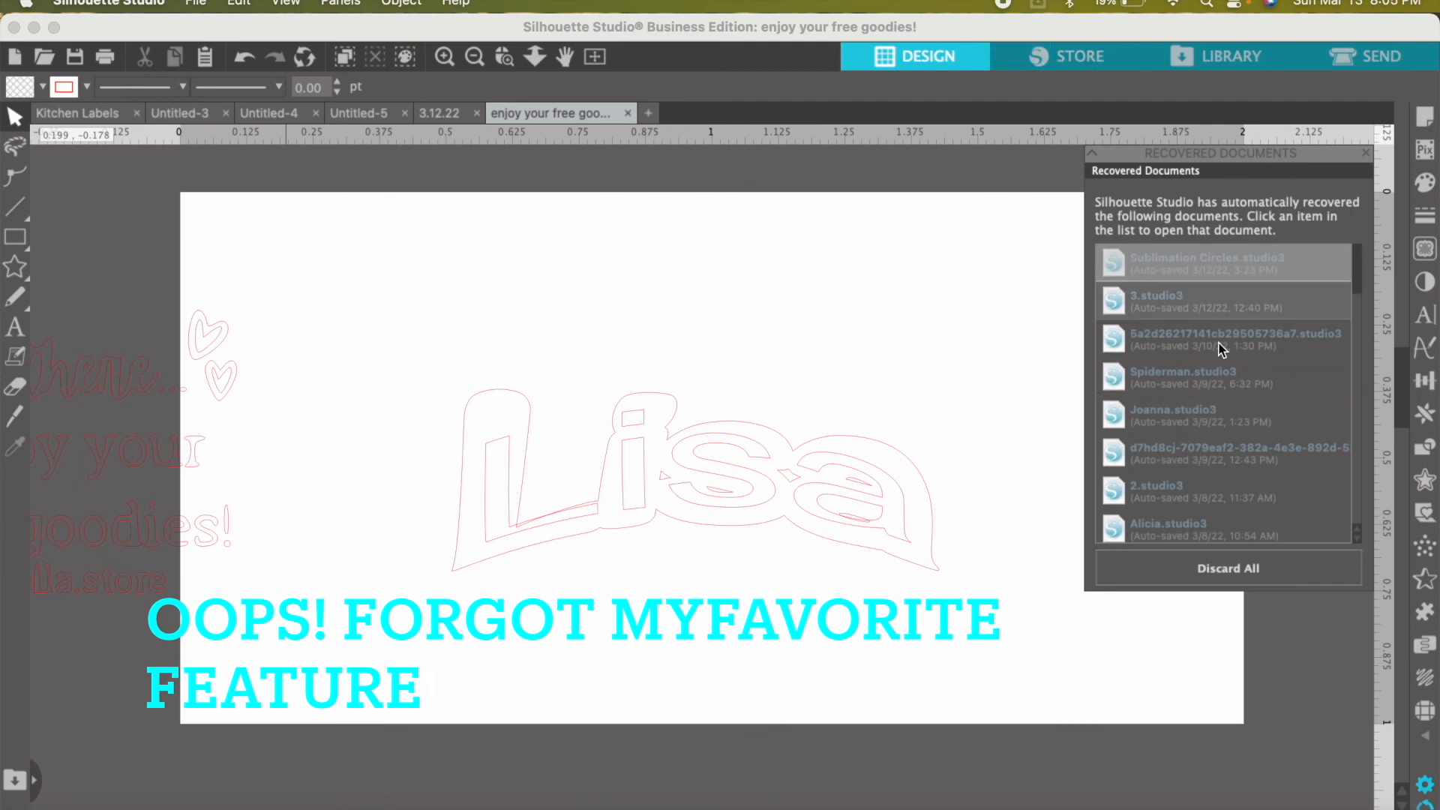
scroll(1221, 348, down, 5)
scroll(1221, 348, down, 10)
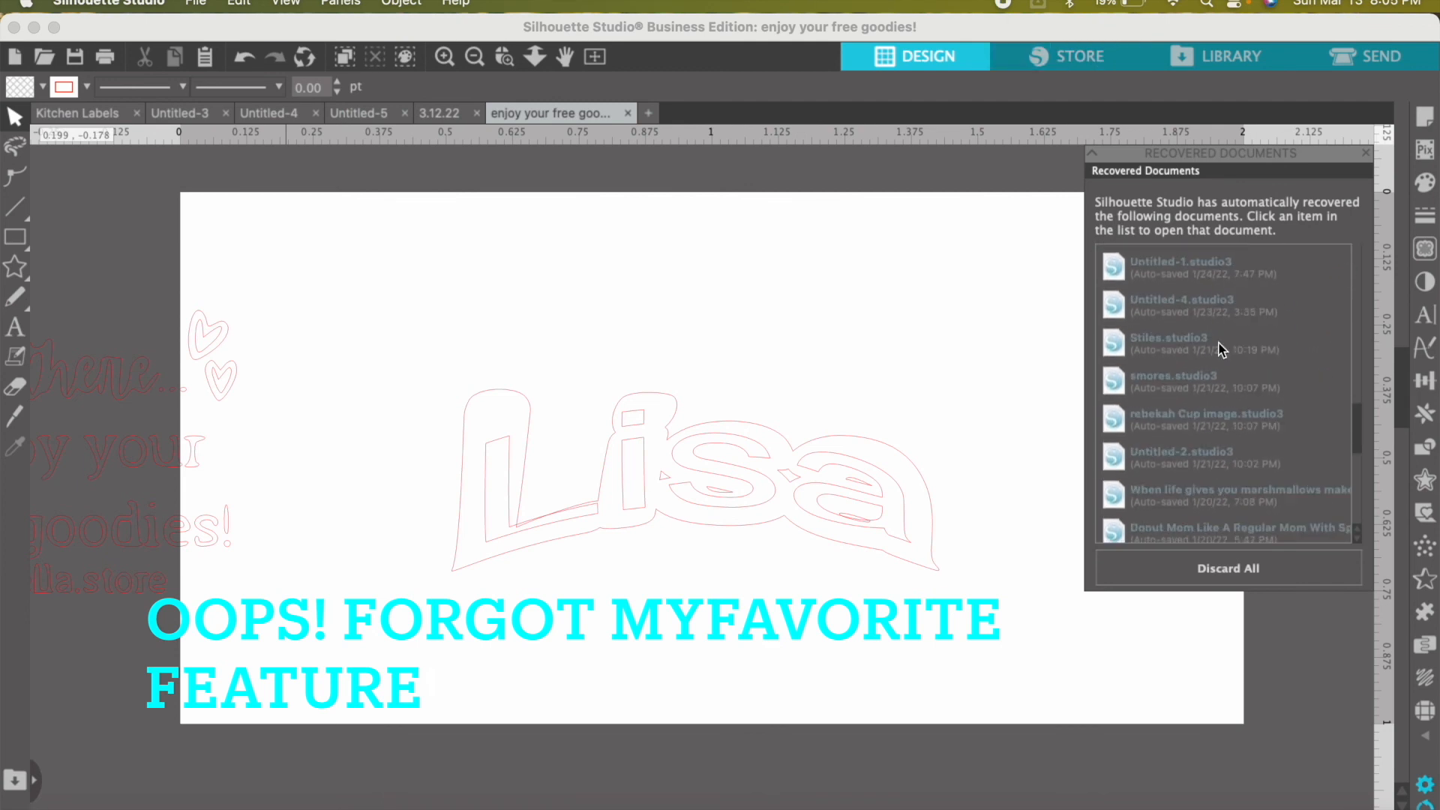
scroll(1222, 348, up, 10)
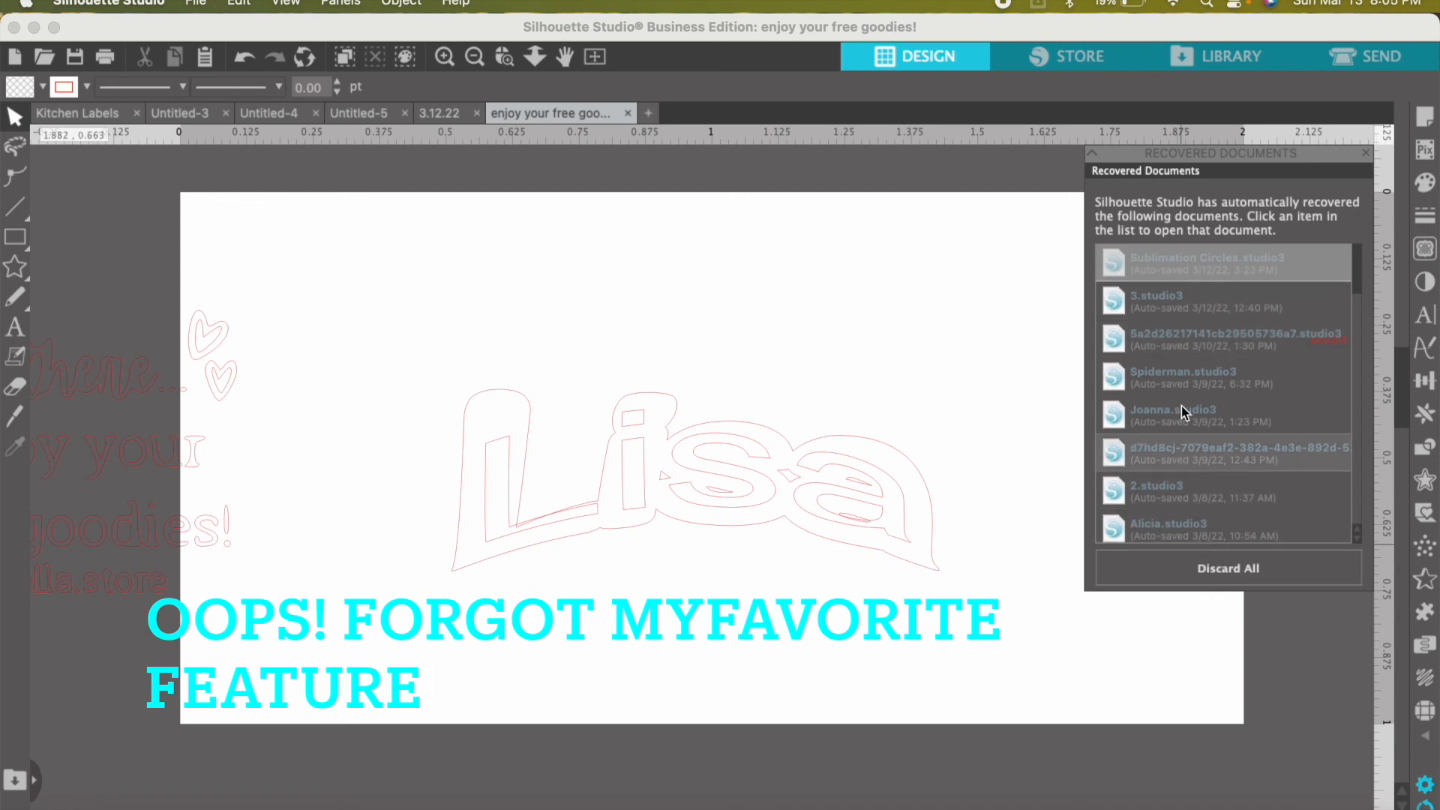
click(1185, 303)
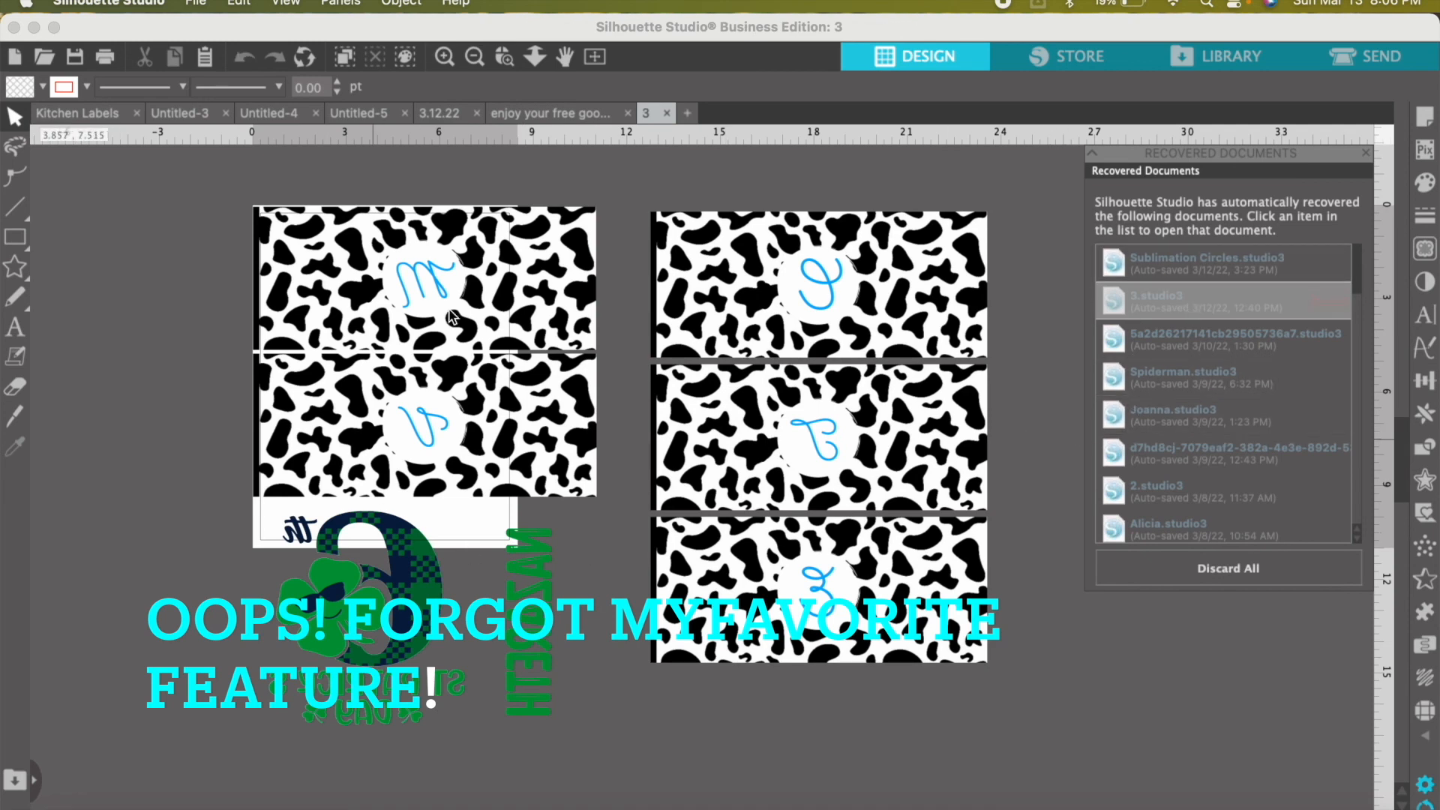
- Switch between the Kitchen Labels document and the recovered document 3, ending on Kitchen Labels
click(92, 111)
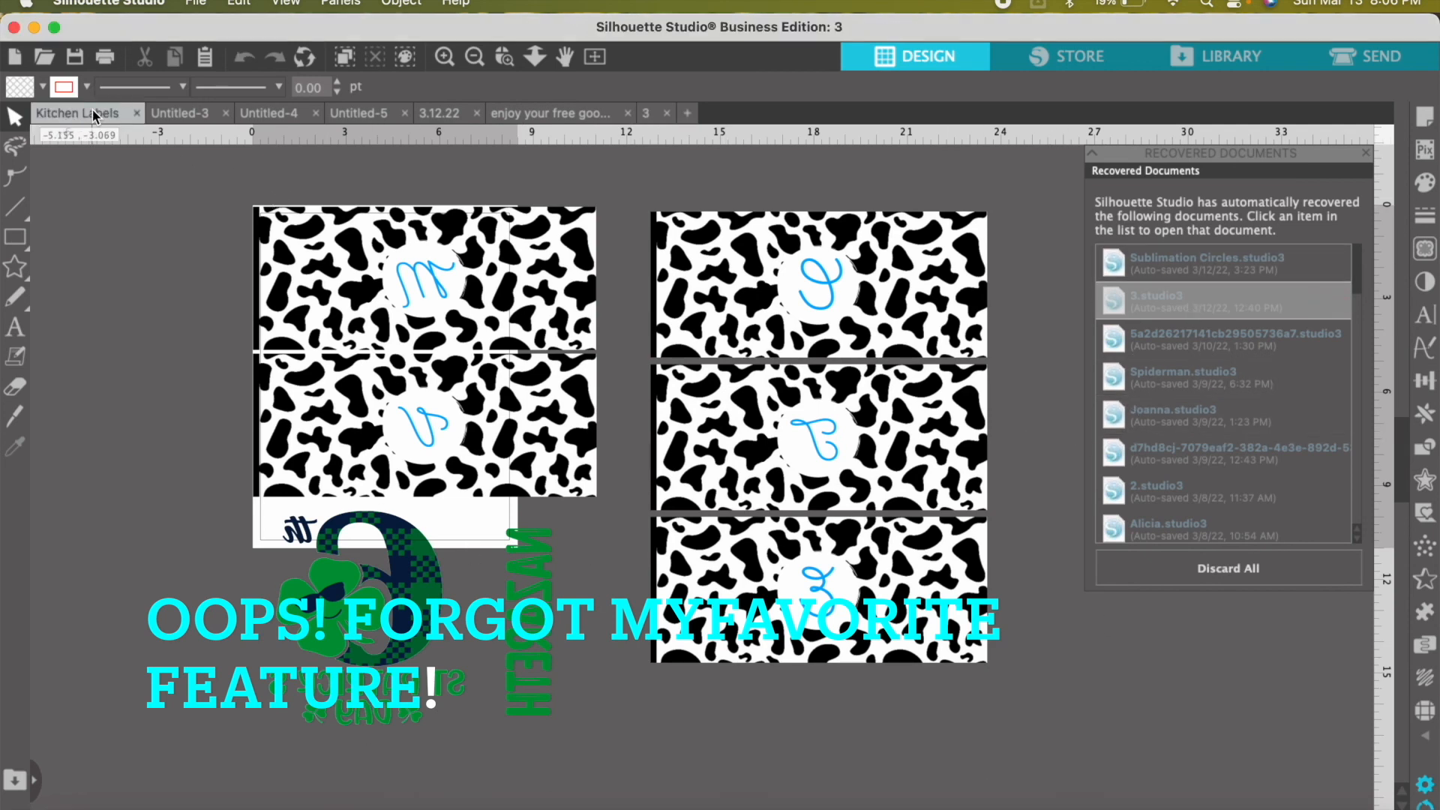
click(648, 112)
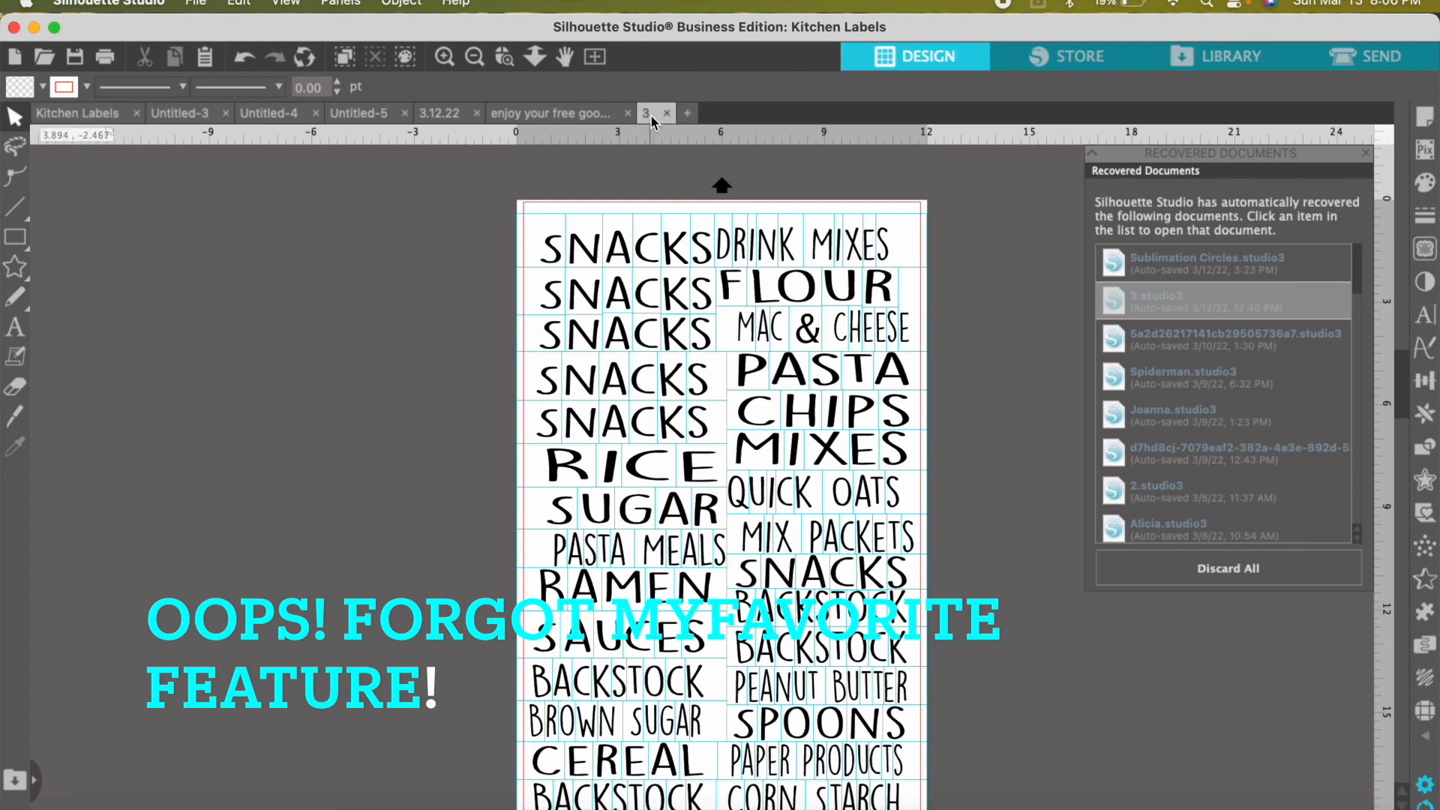
click(96, 119)
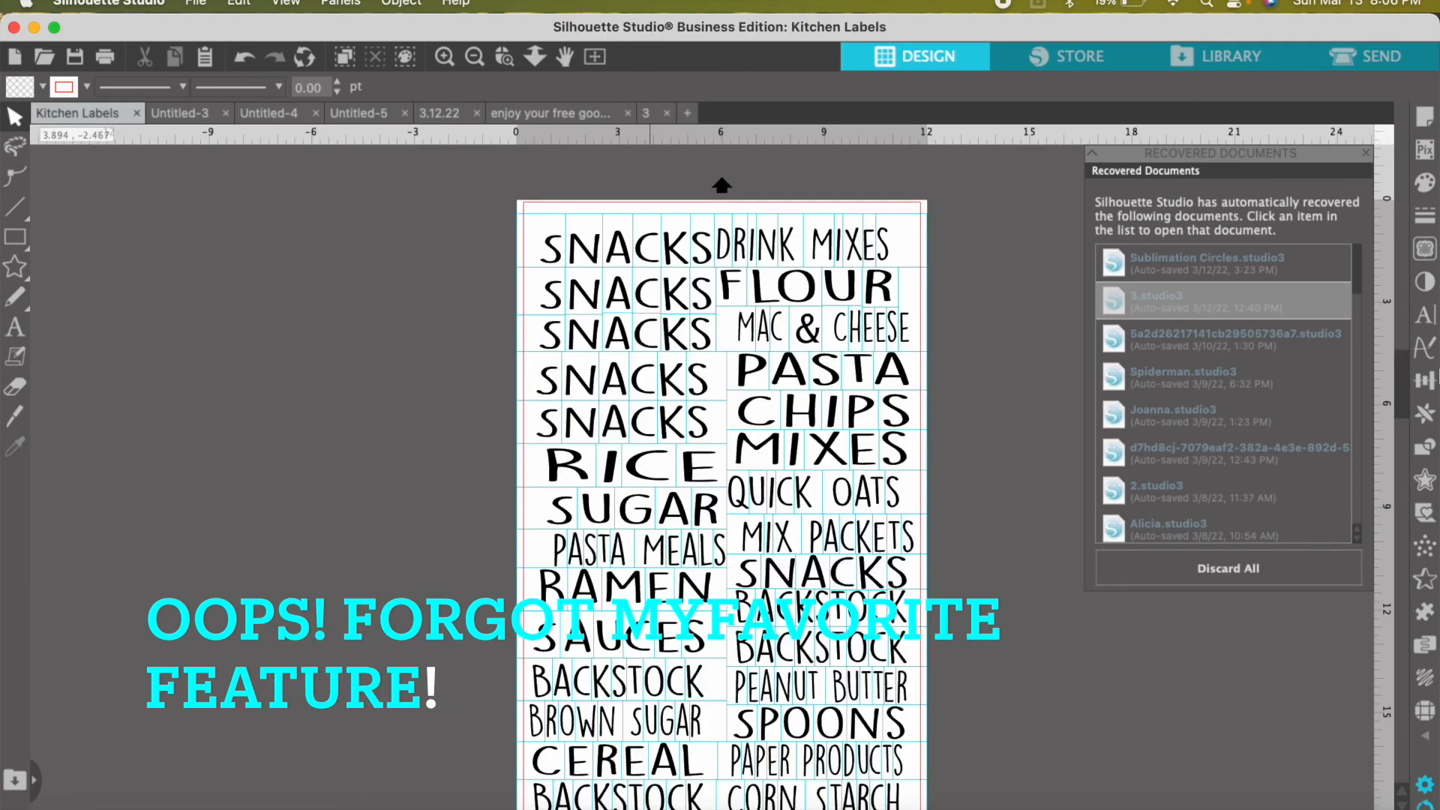